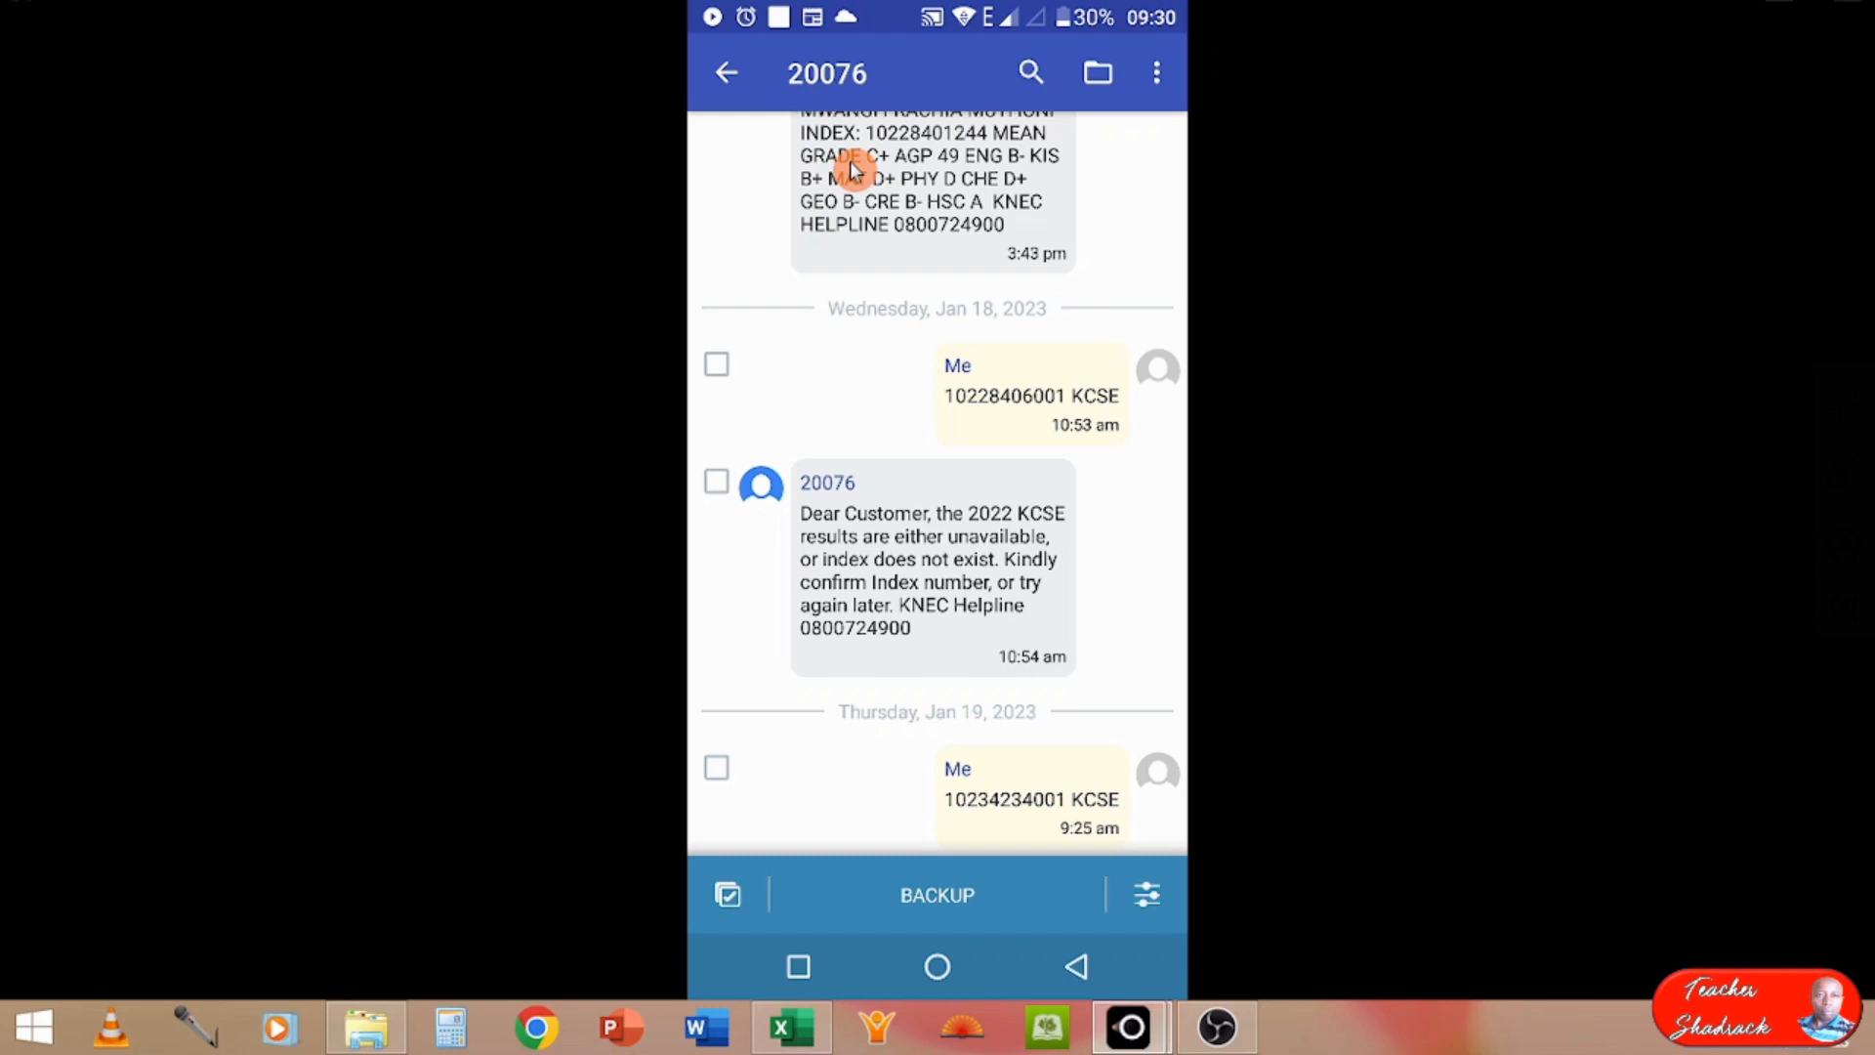
Step: Return to the conversation list, look through the threads and reopen the 20076 conversation
{"action": "left_click", "coordinate": [730, 78]}
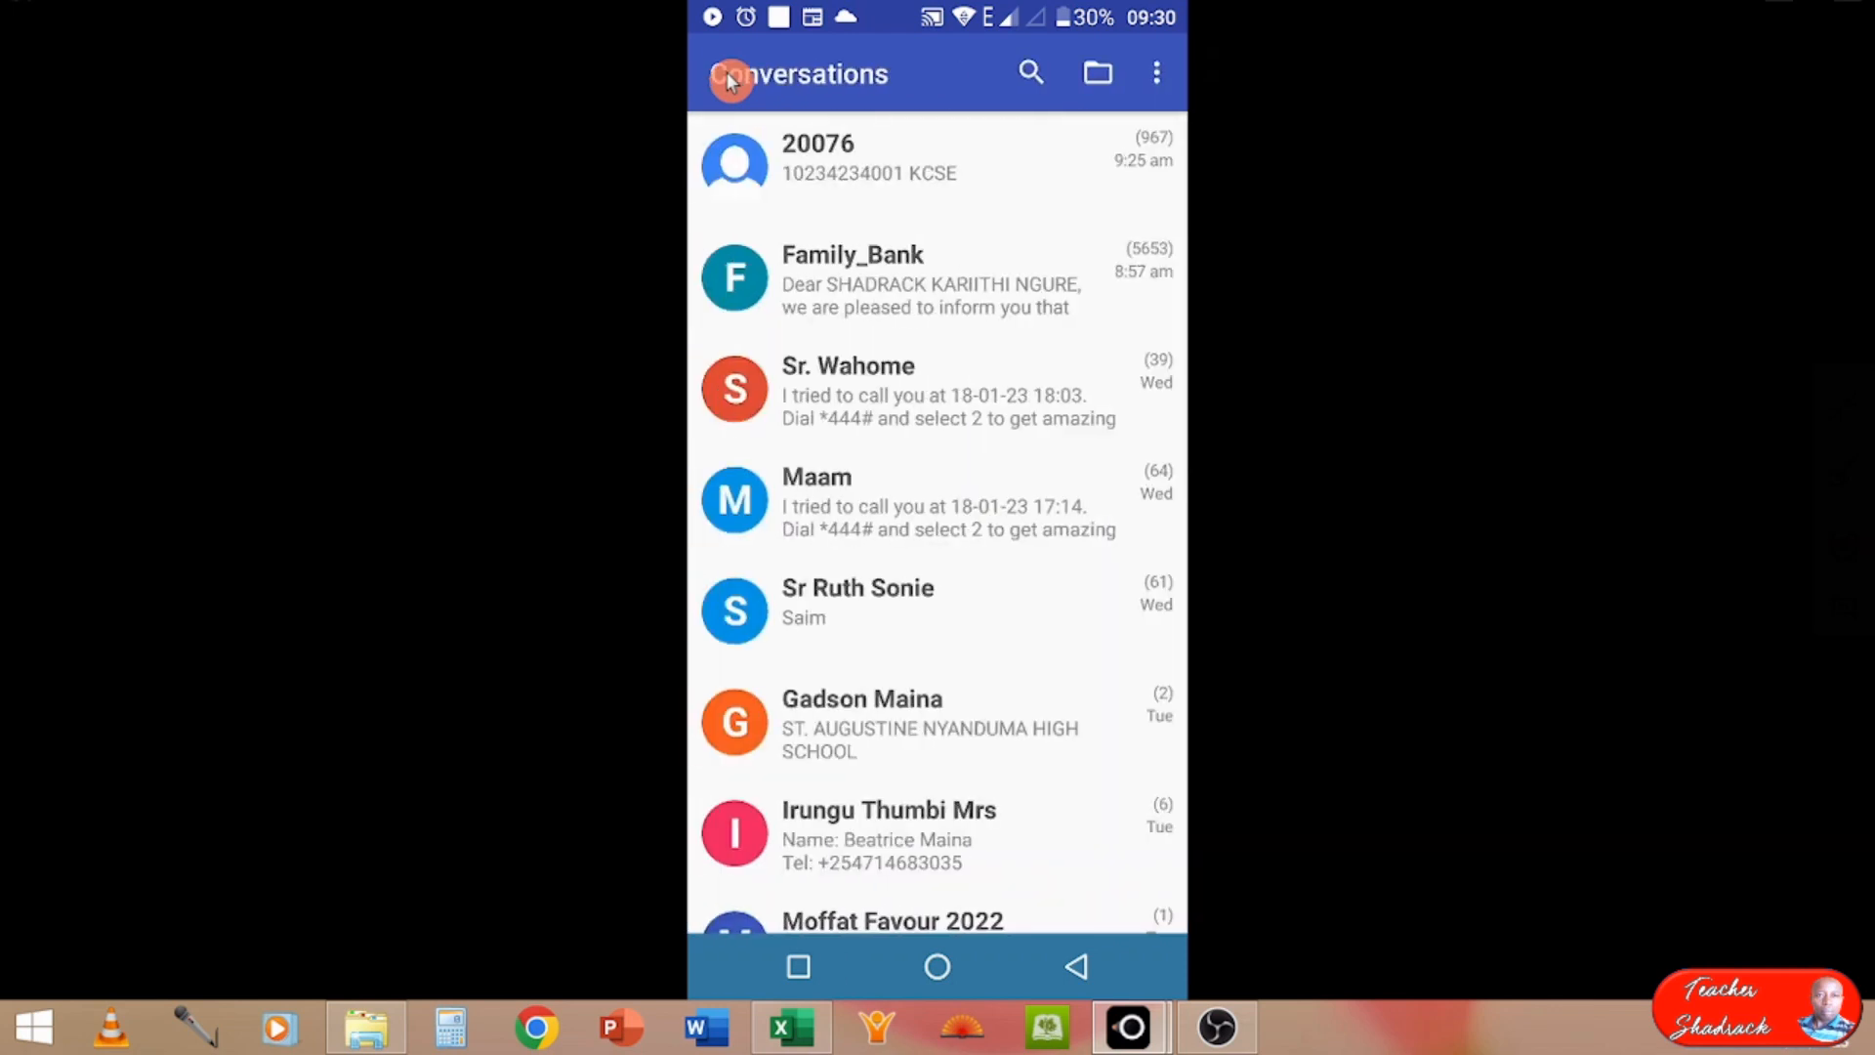
{"action": "scroll", "coordinate": [730, 82], "scroll_direction": "down", "scroll_amount": 6}
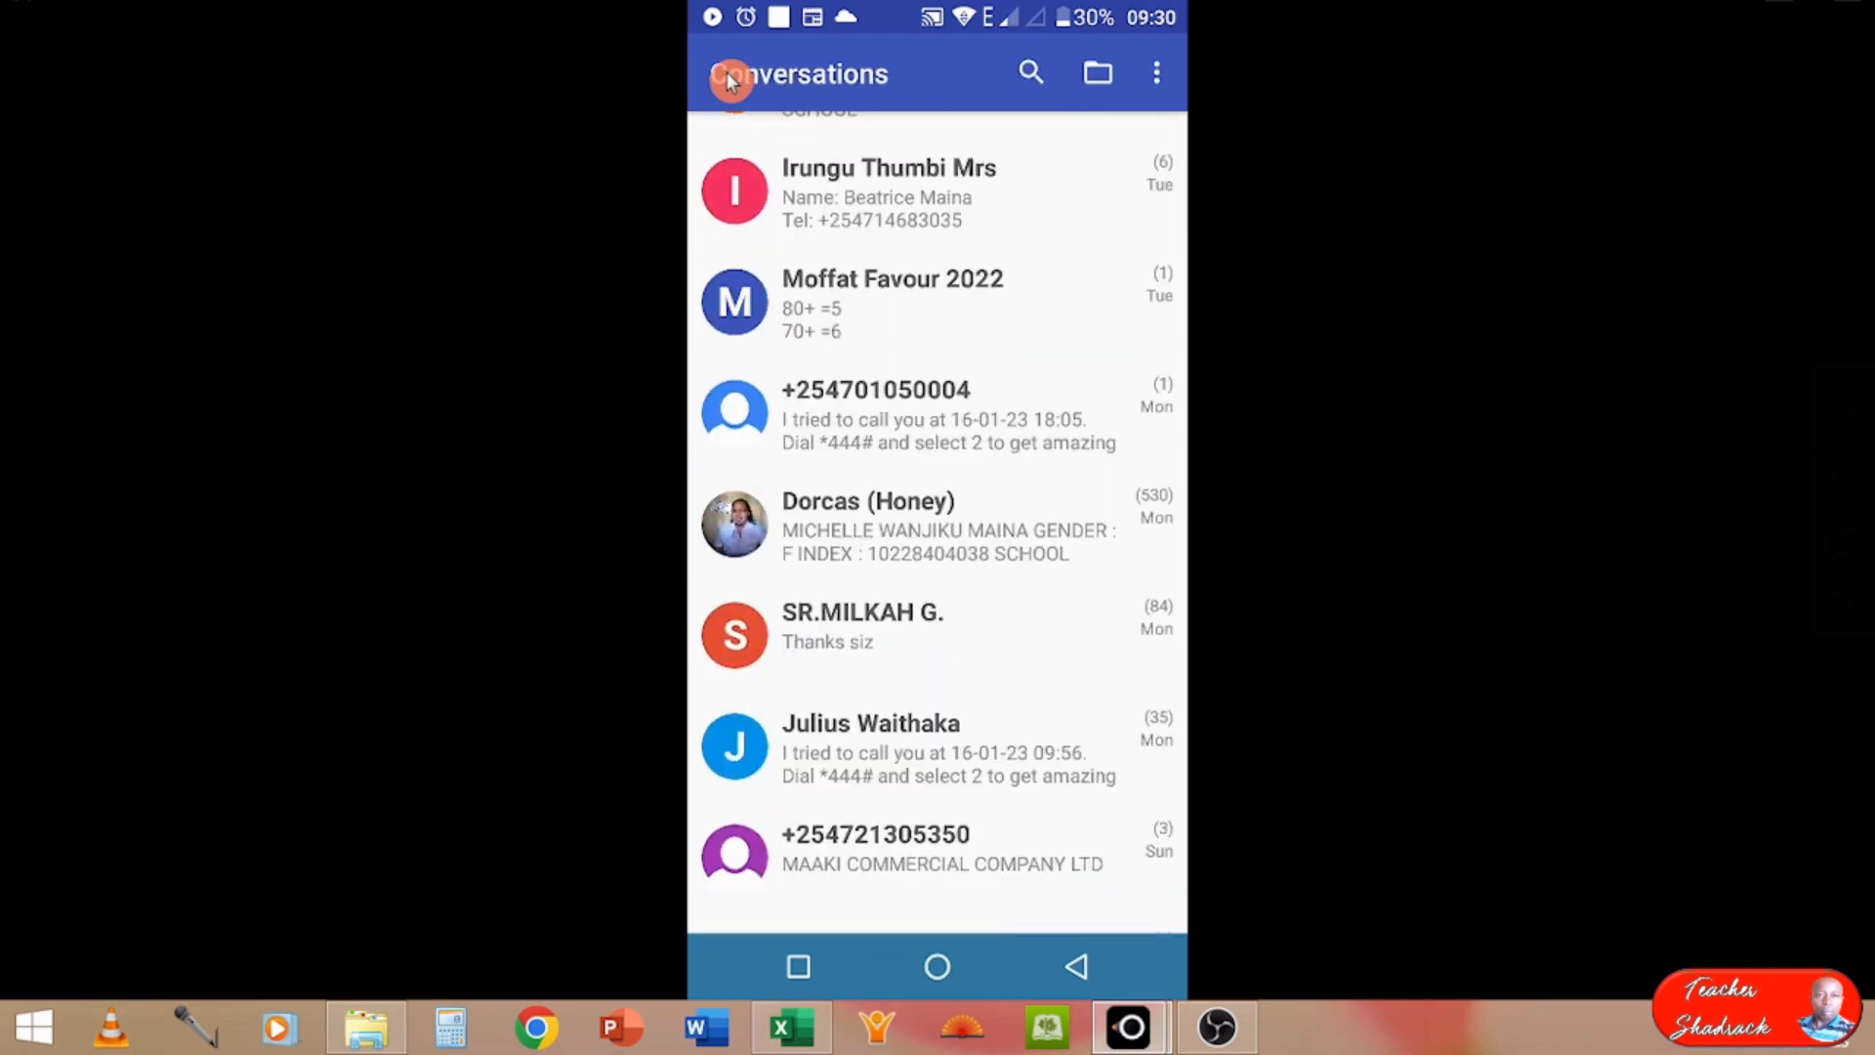
{"action": "scroll", "coordinate": [730, 82], "scroll_direction": "up", "scroll_amount": 6}
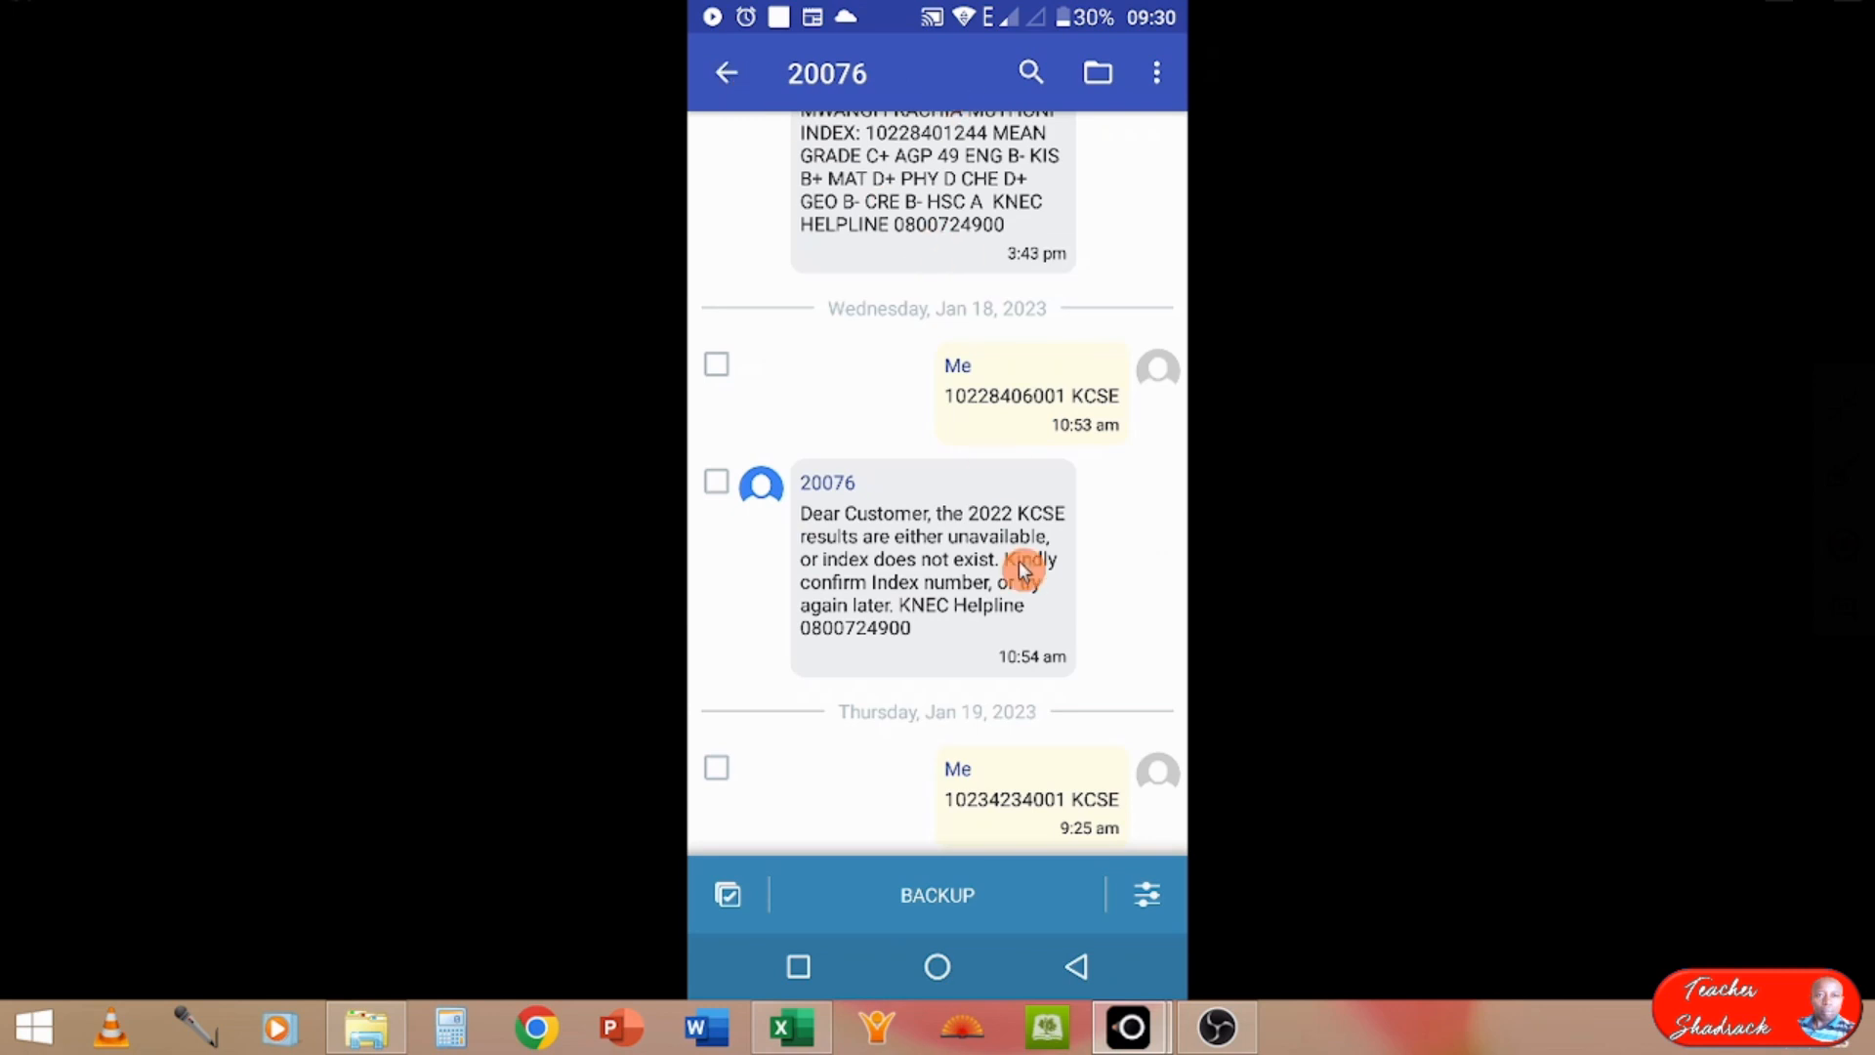
Step: Examine the KCSE result replies in the 20076 conversation, reading back from the January 18, 2023 messages
{"action": "scroll", "coordinate": [1018, 564], "scroll_direction": "up", "scroll_amount": 15}
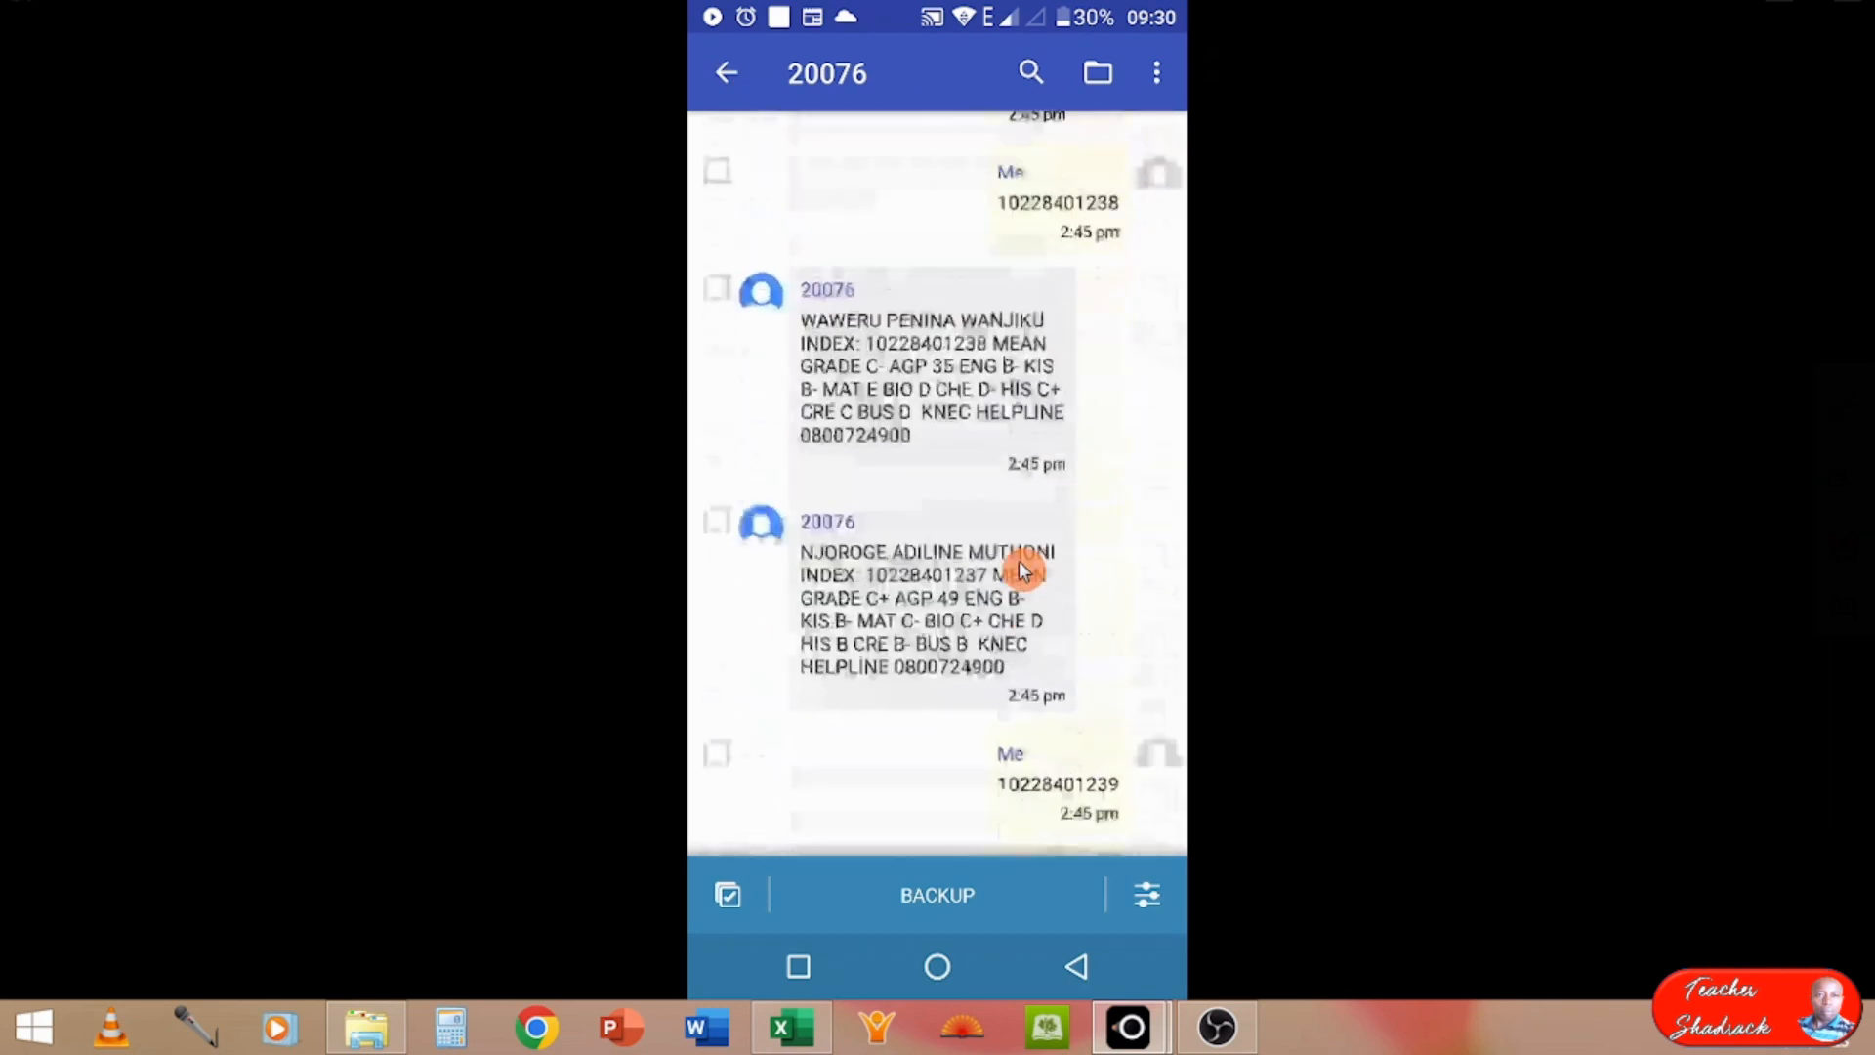
{"action": "scroll", "coordinate": [1018, 565], "scroll_direction": "up", "scroll_amount": 8}
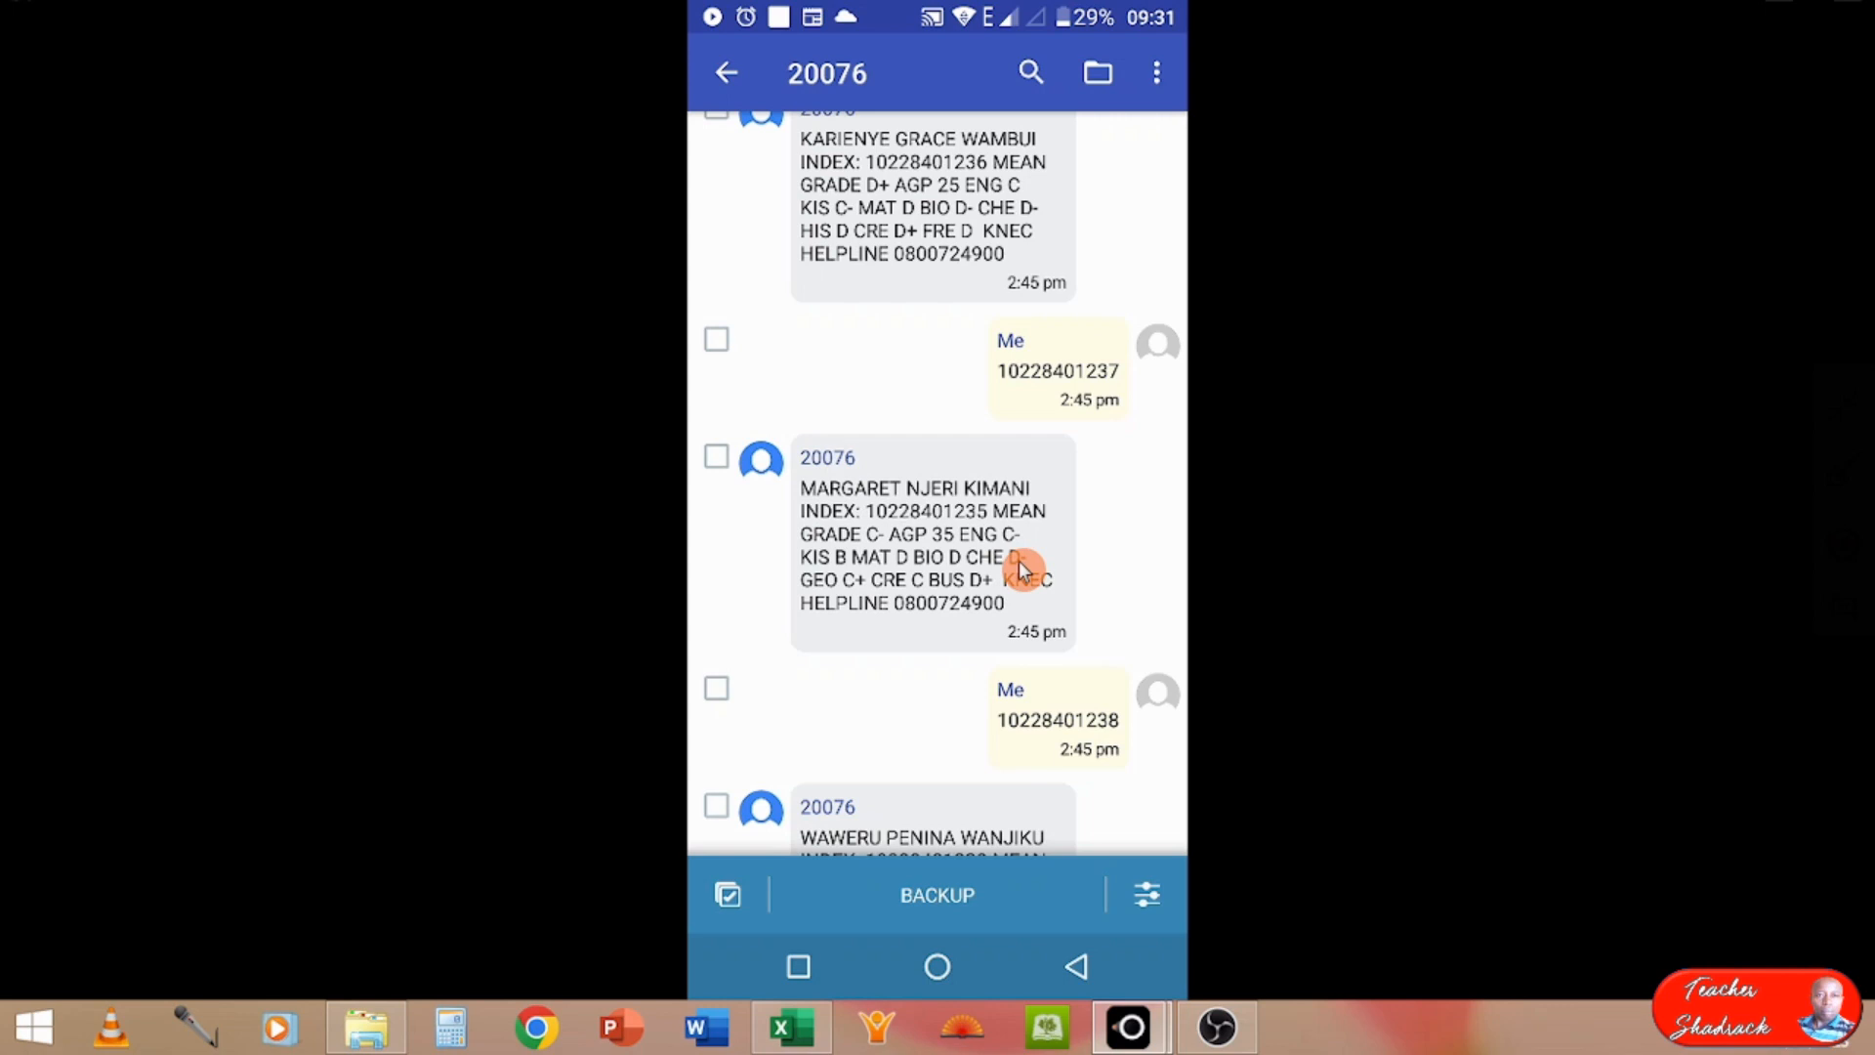
{"action": "scroll", "coordinate": [1021, 568], "scroll_direction": "up", "scroll_amount": 5}
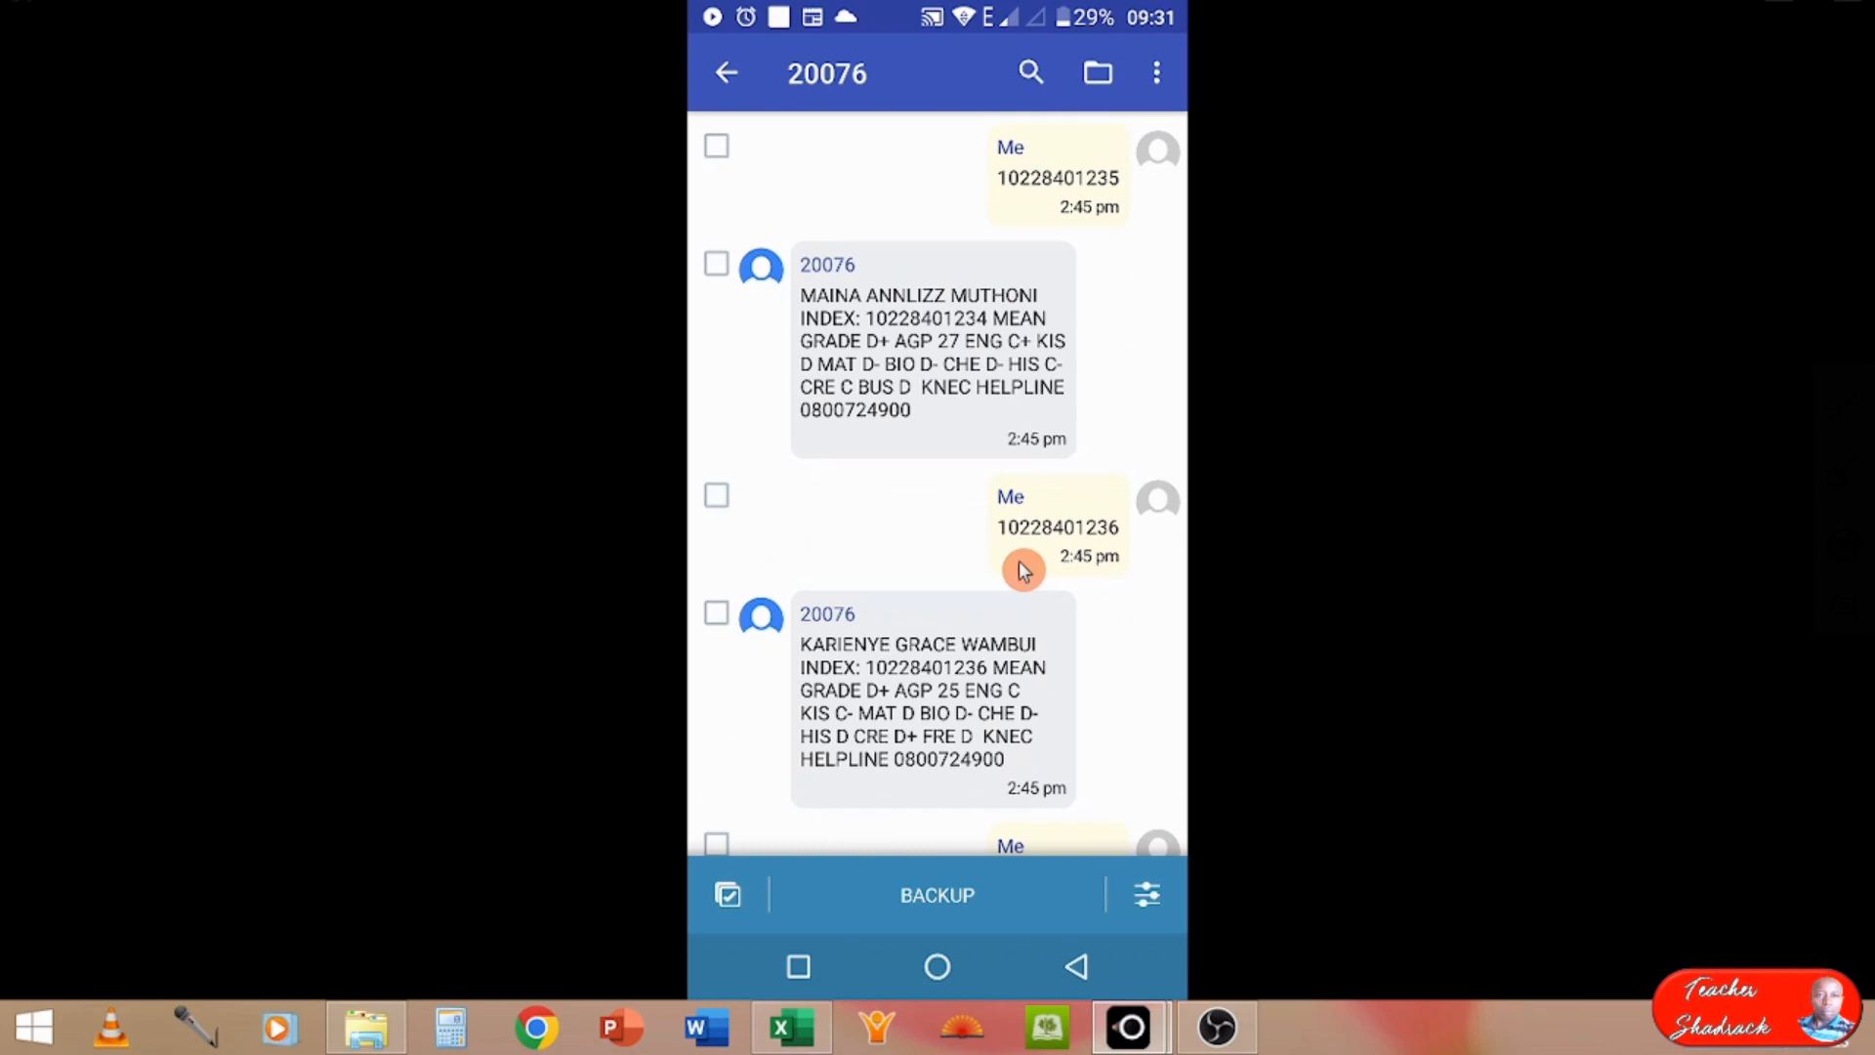
{"action": "scroll", "coordinate": [1020, 569], "scroll_direction": "up", "scroll_amount": 10}
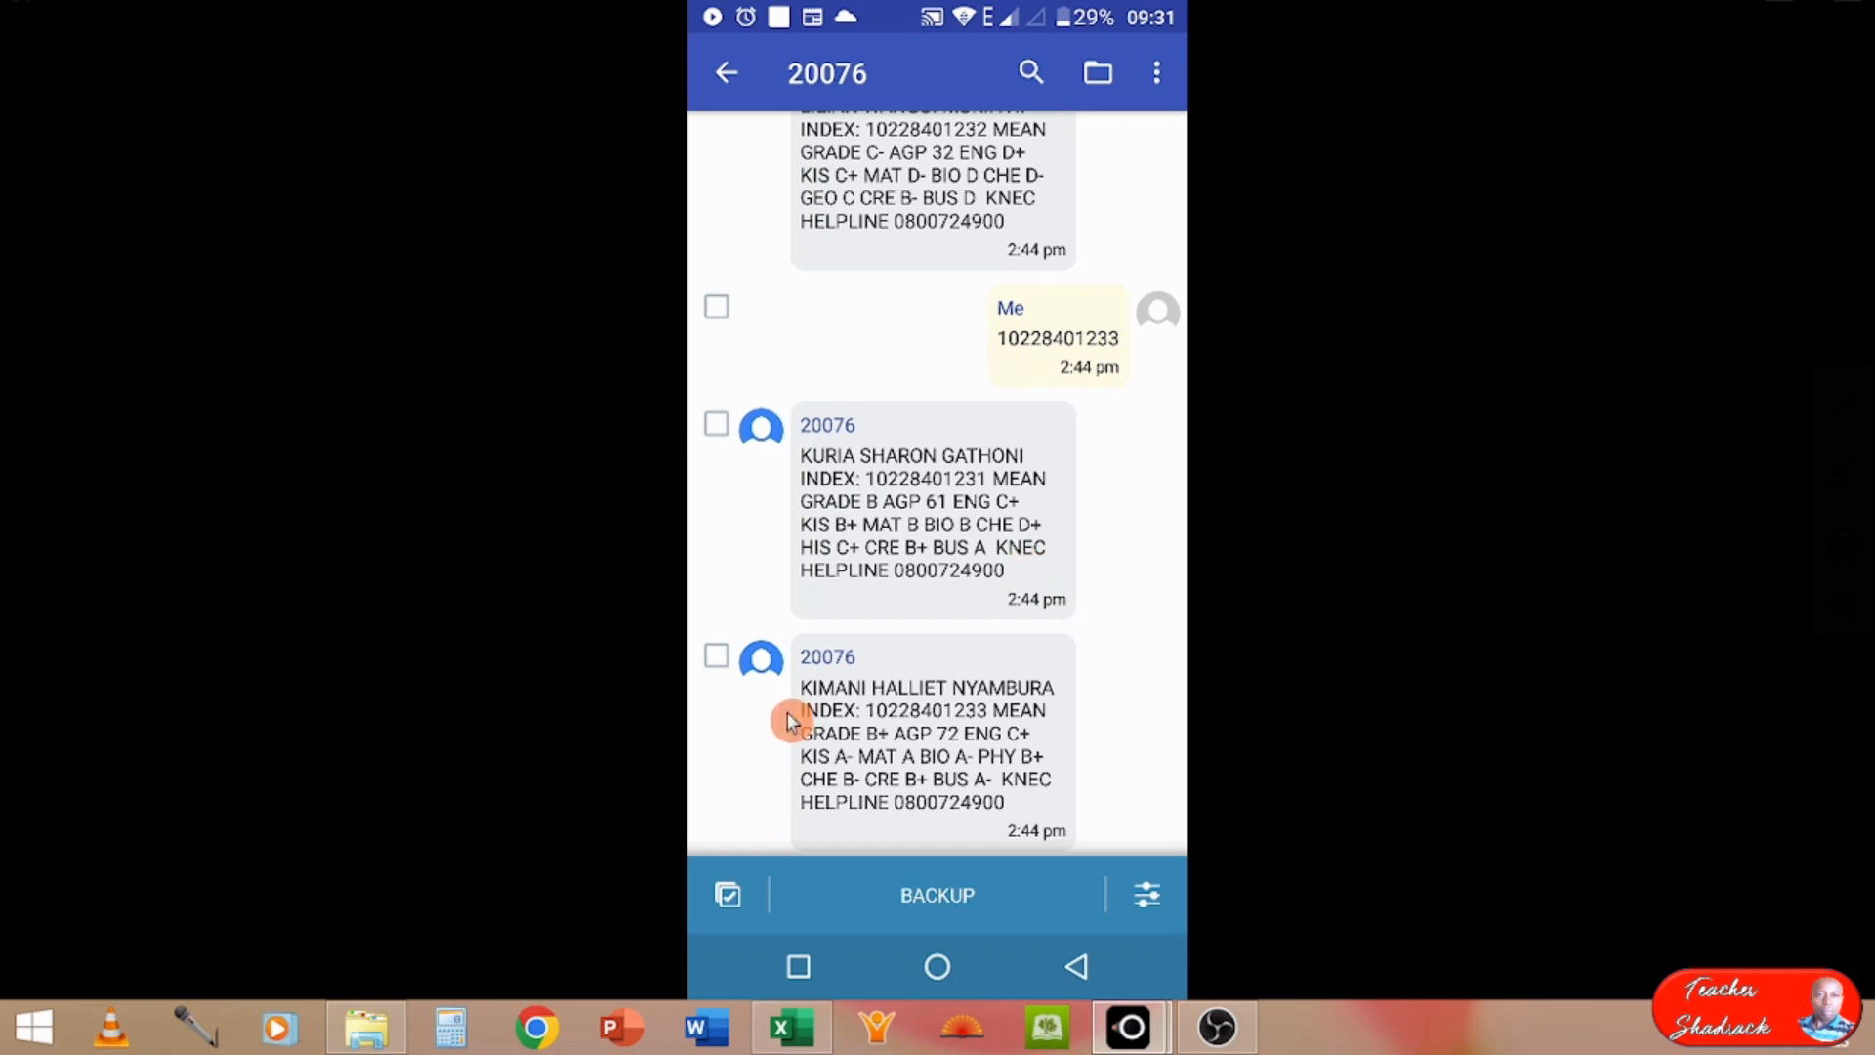
{"action": "left_click", "coordinate": [729, 894]}
{"action": "scroll", "coordinate": [920, 426], "scroll_direction": "up", "scroll_amount": 15}
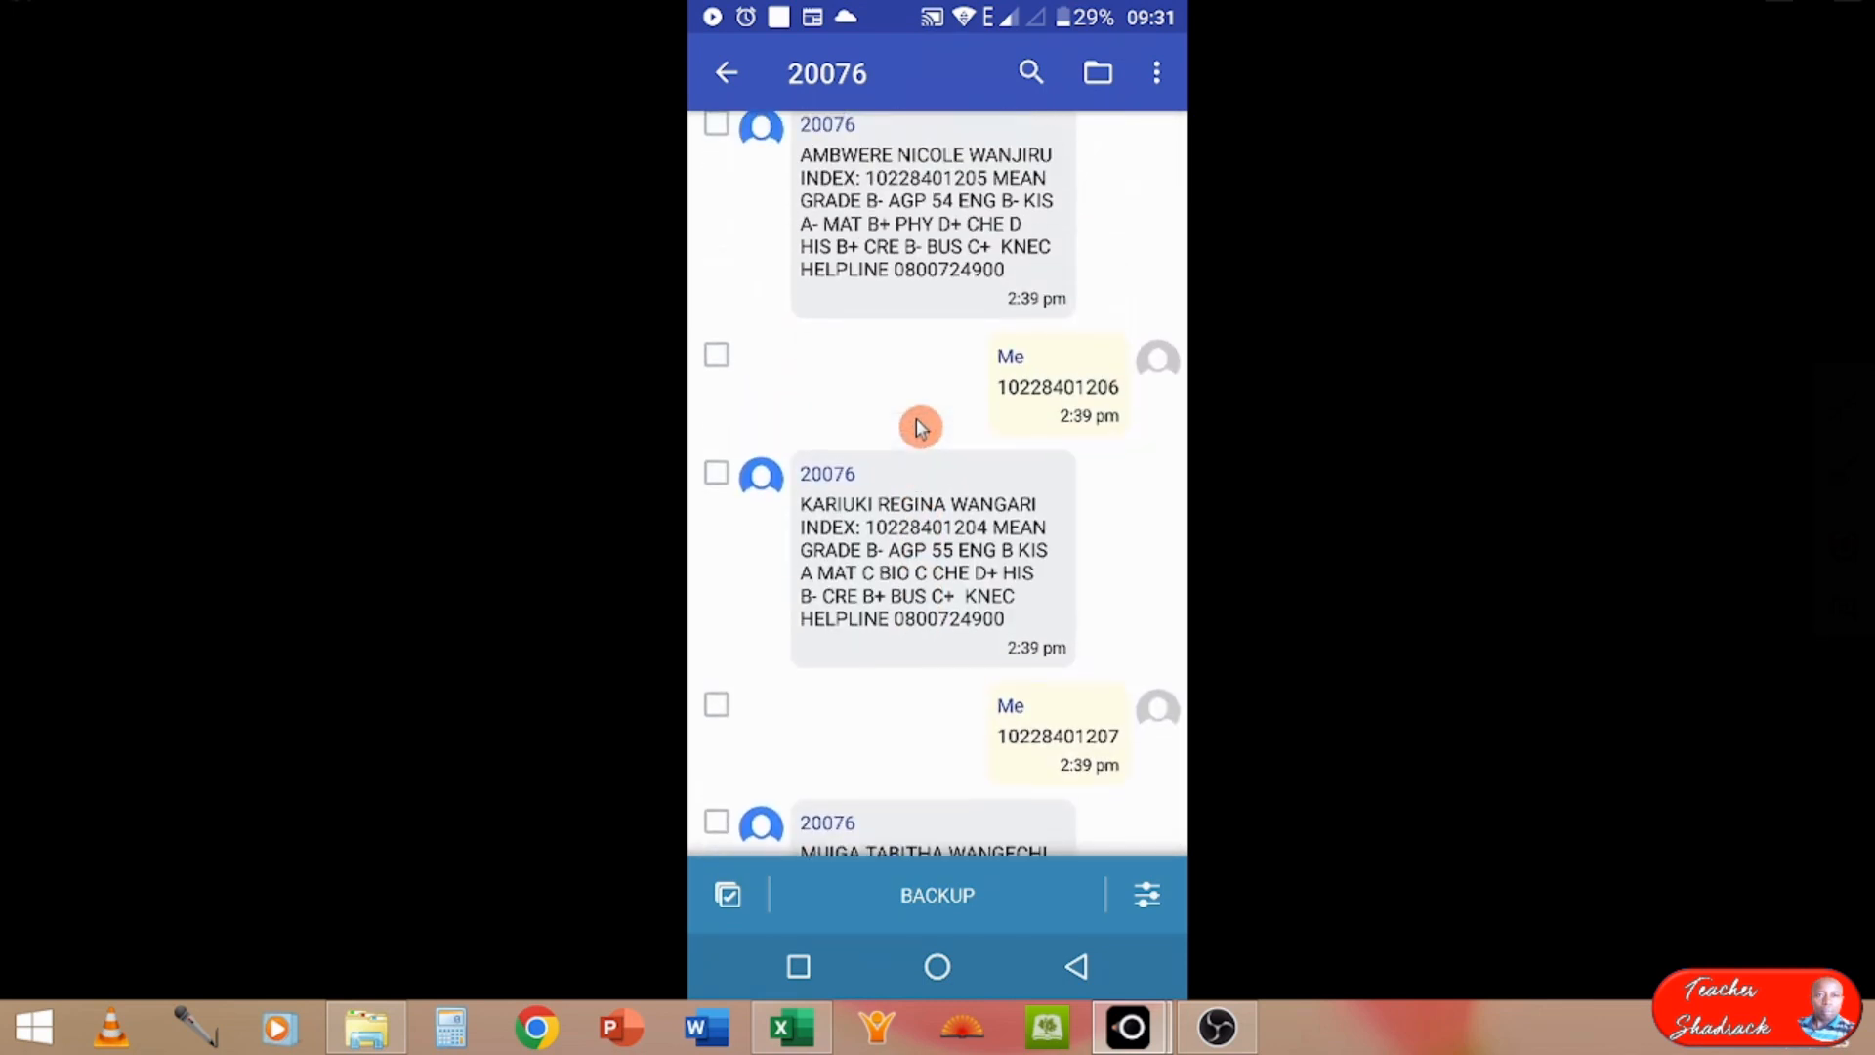
{"action": "left_click", "coordinate": [726, 902]}
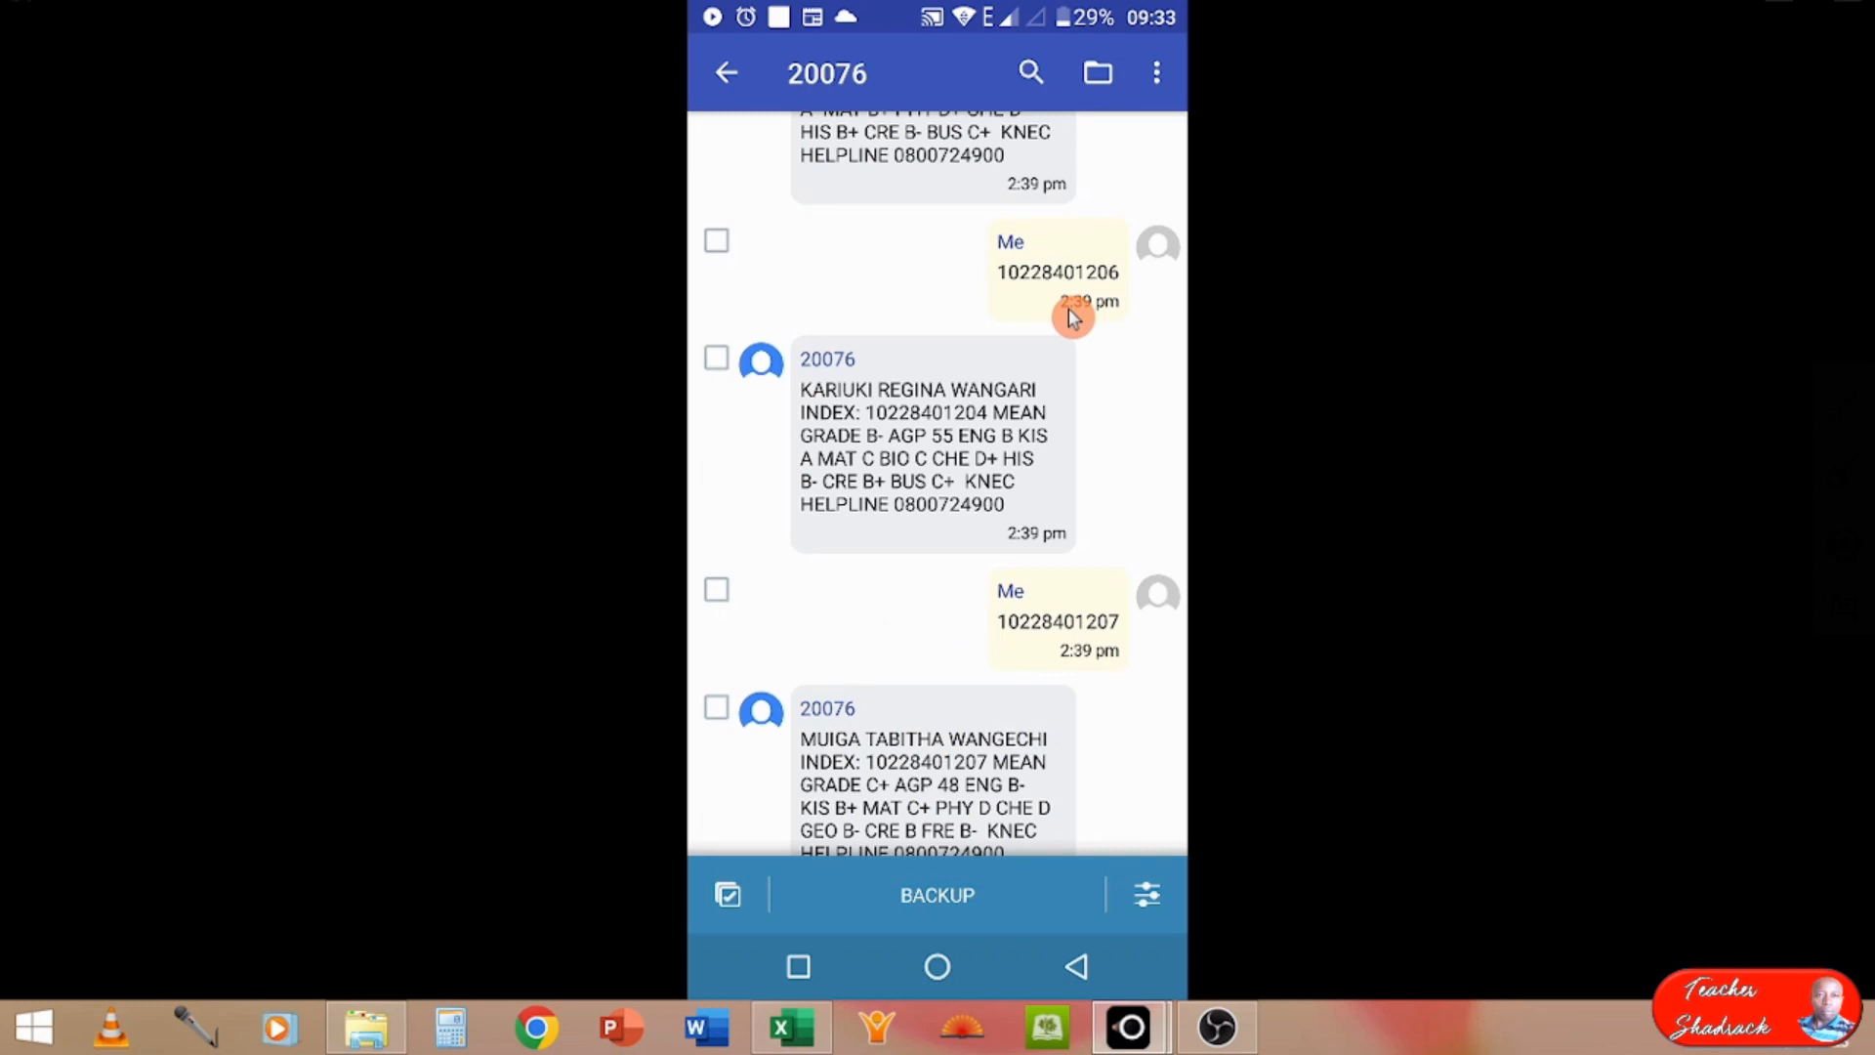
Step: Review the older index-number queries and result replies further back in the 20076 conversation
{"action": "scroll", "coordinate": [1068, 308], "scroll_direction": "up", "scroll_amount": 15}
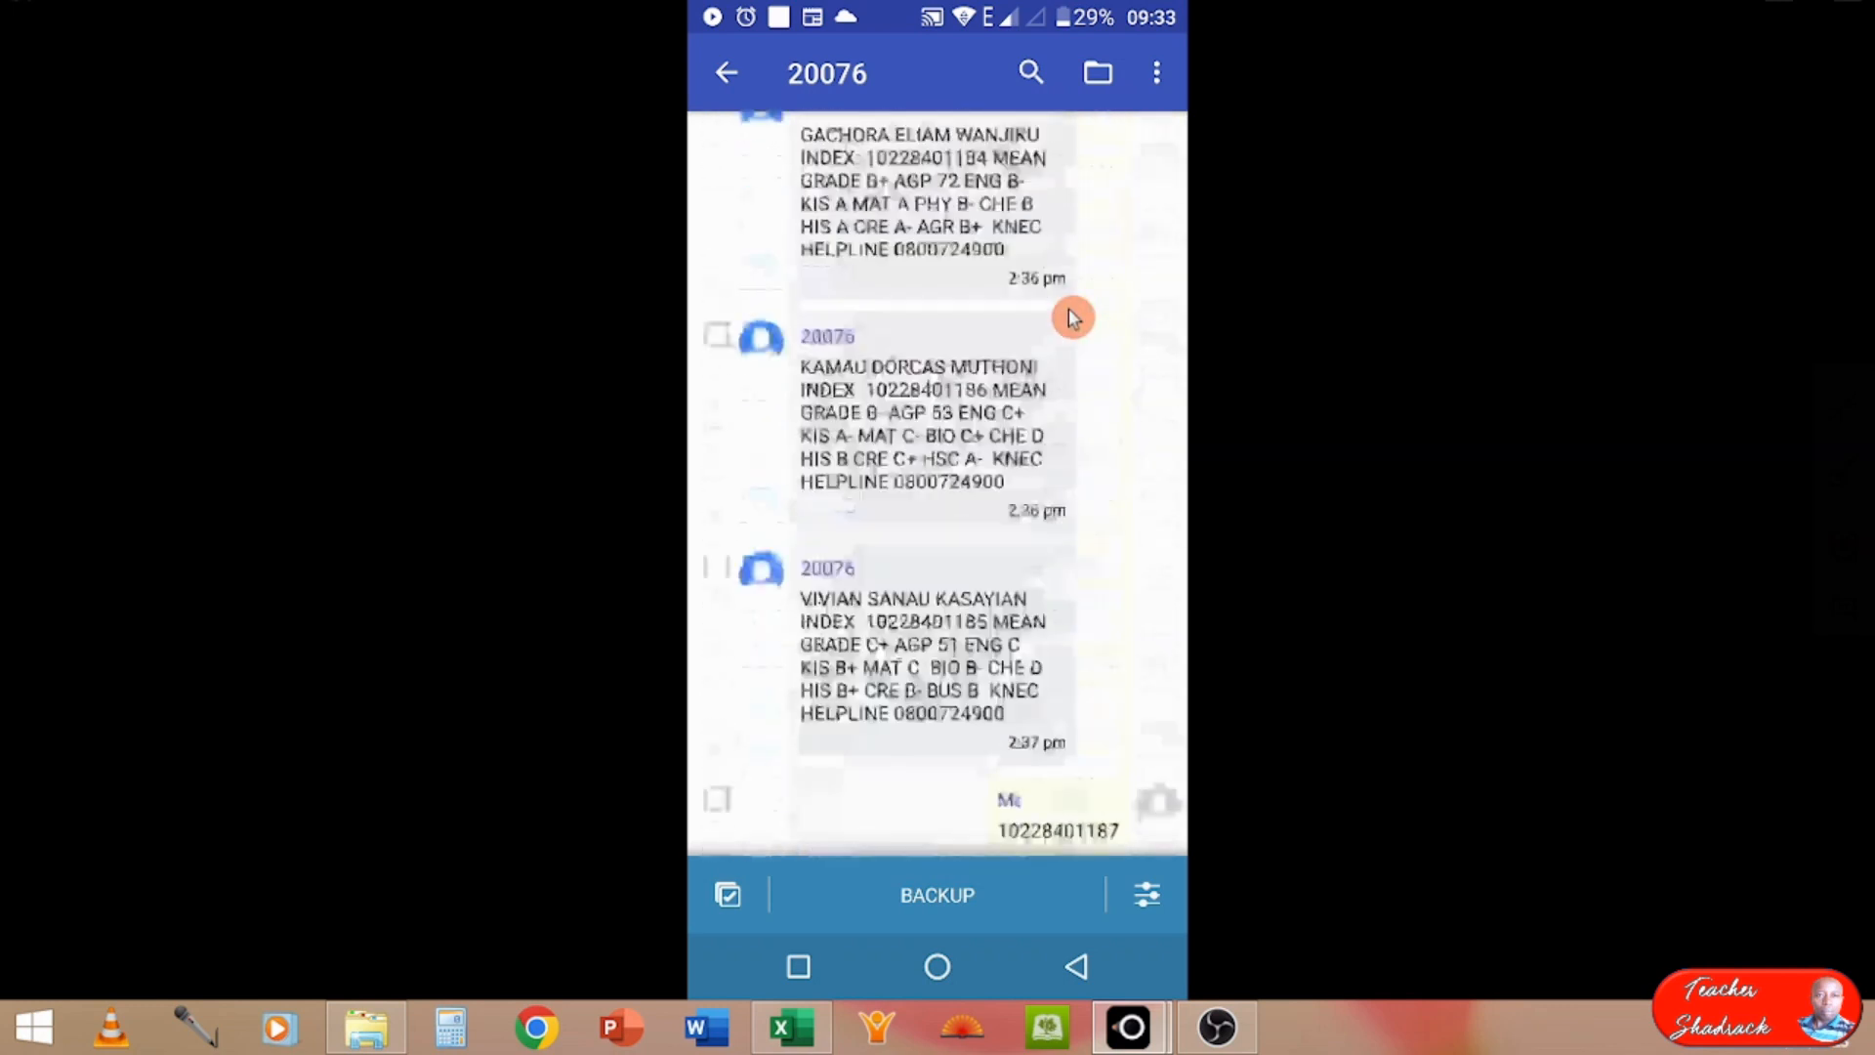
{"action": "scroll", "coordinate": [1069, 312], "scroll_direction": "up", "scroll_amount": 15}
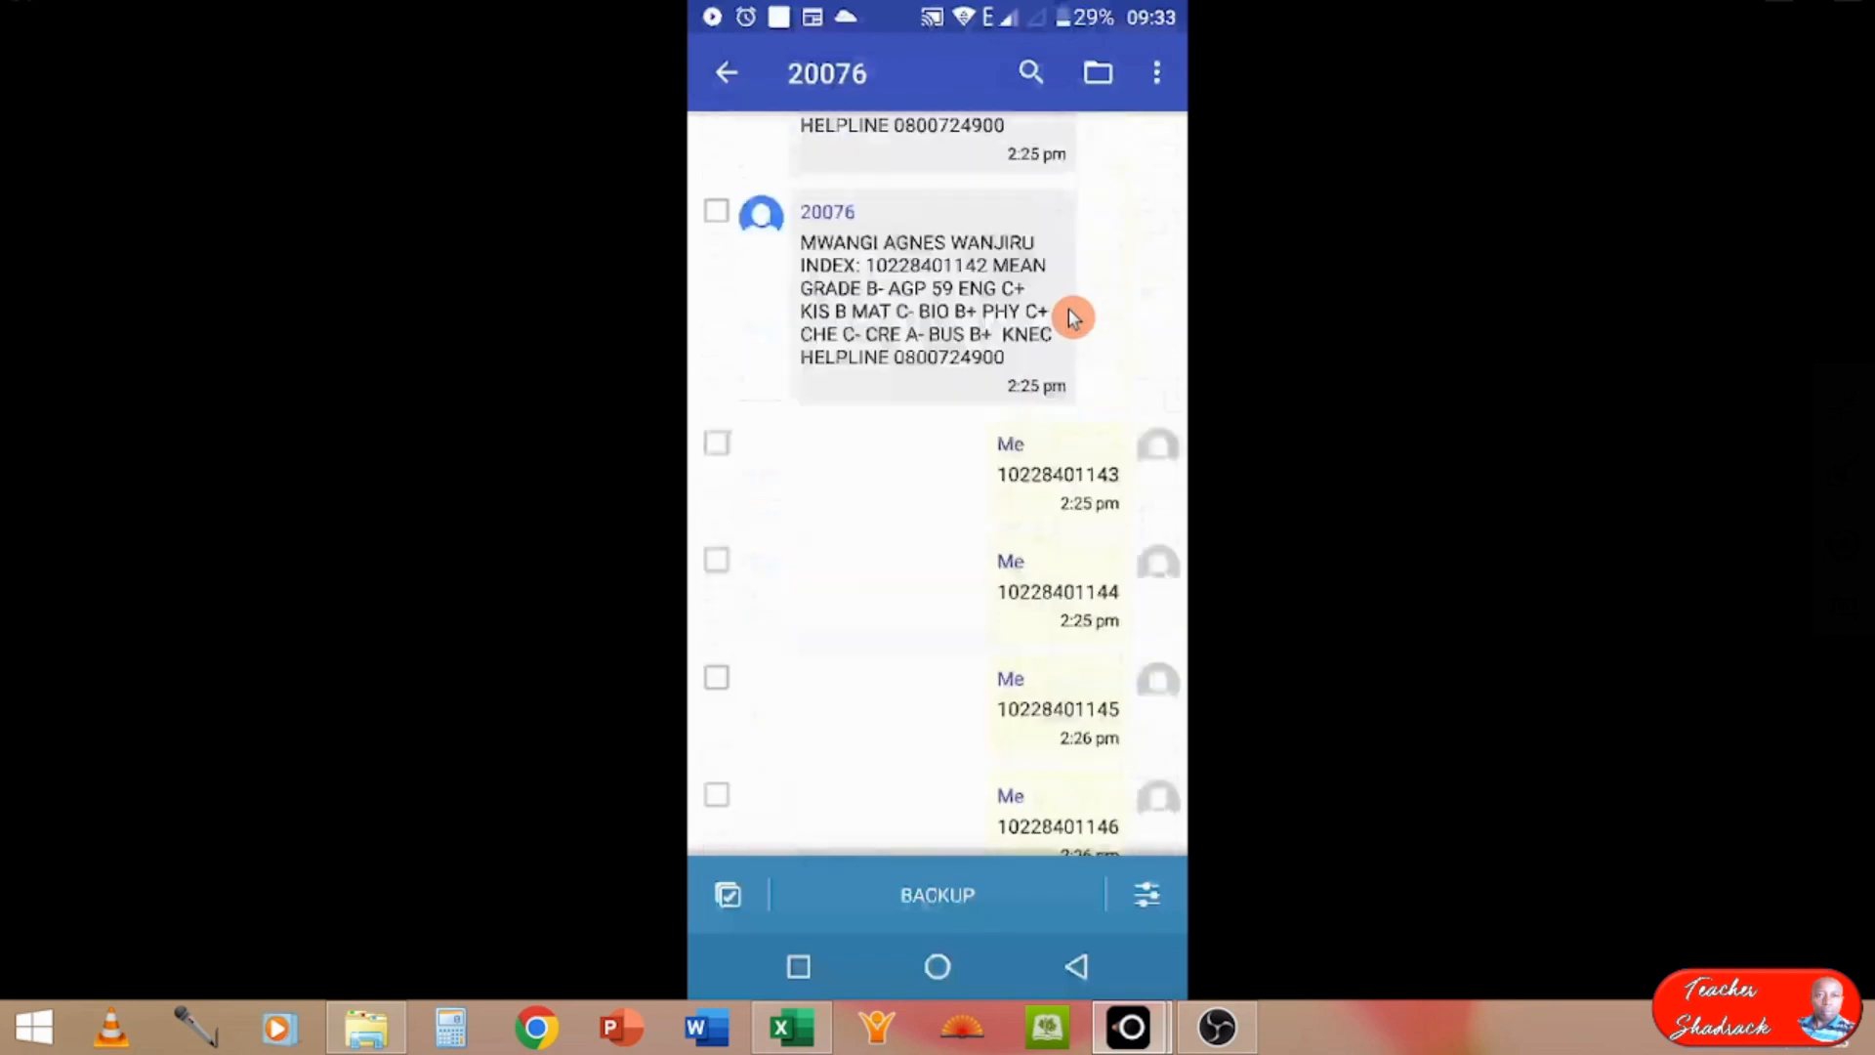
{"action": "scroll", "coordinate": [1068, 317], "scroll_direction": "up", "scroll_amount": 15}
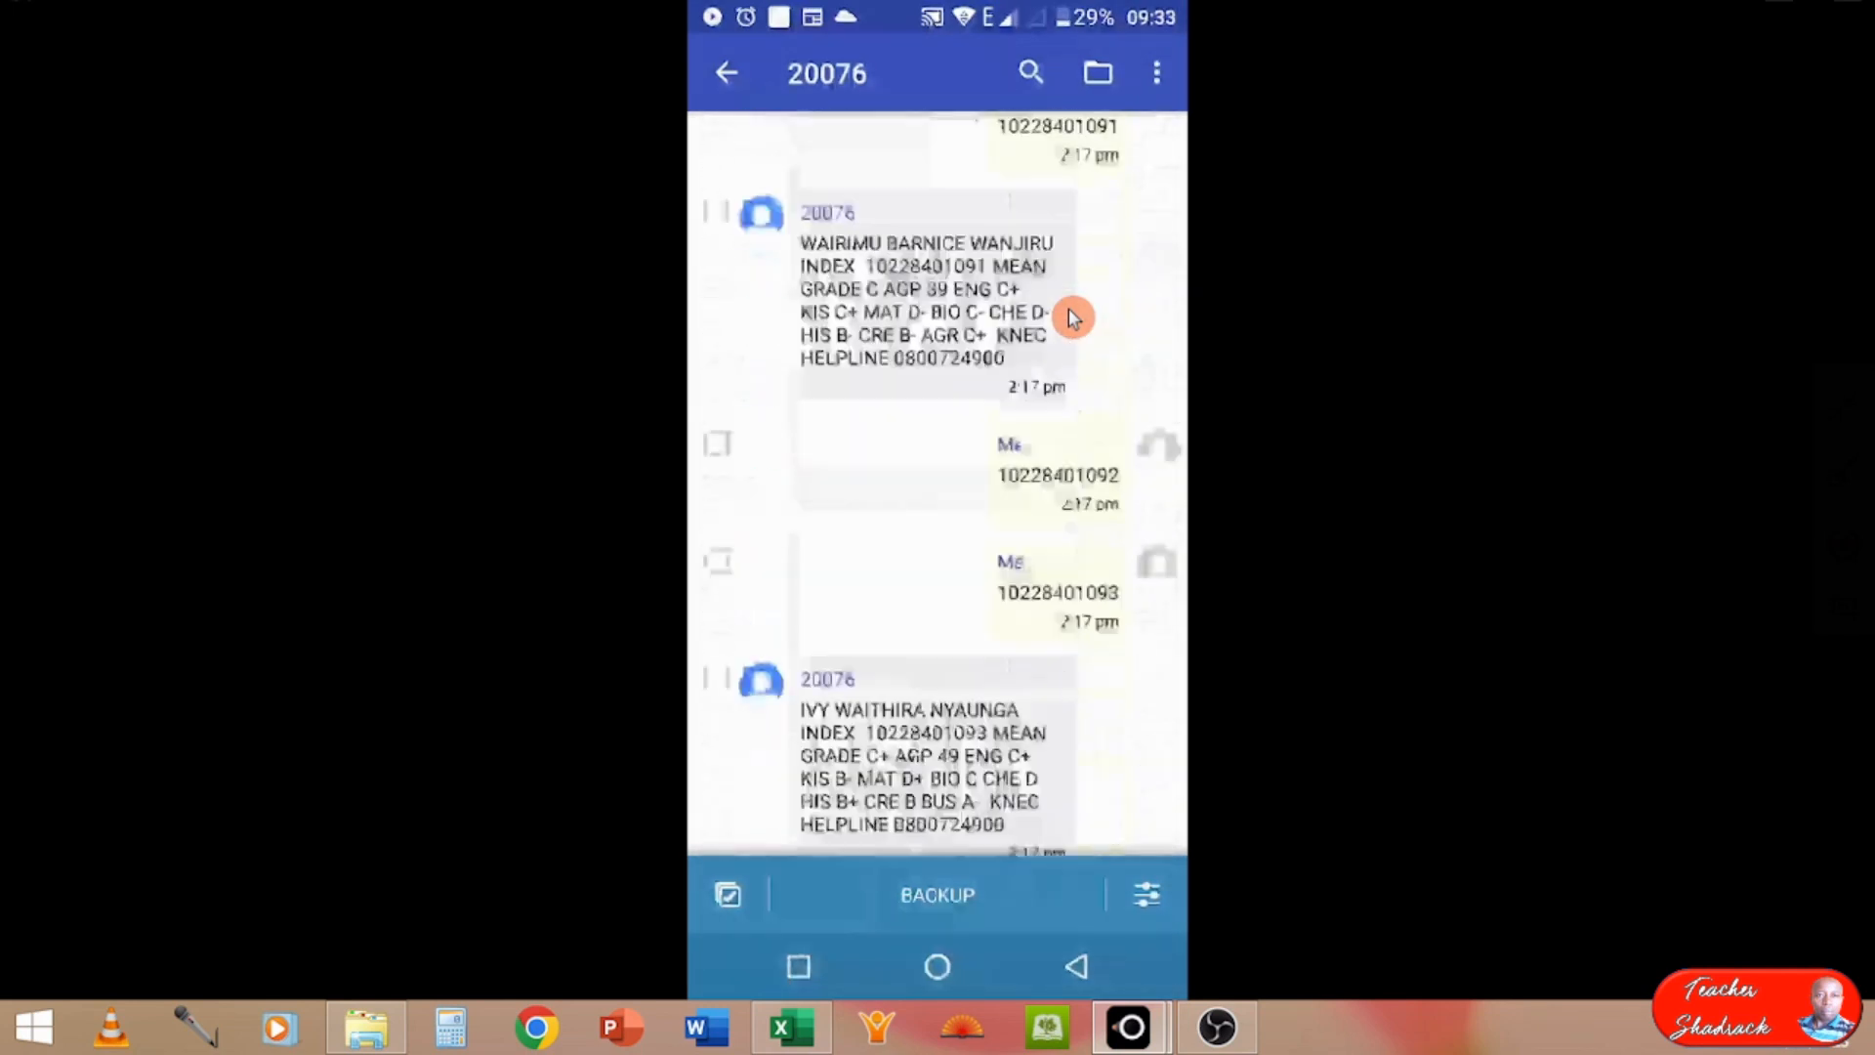
{"action": "scroll", "coordinate": [1068, 318], "scroll_direction": "up", "scroll_amount": 15}
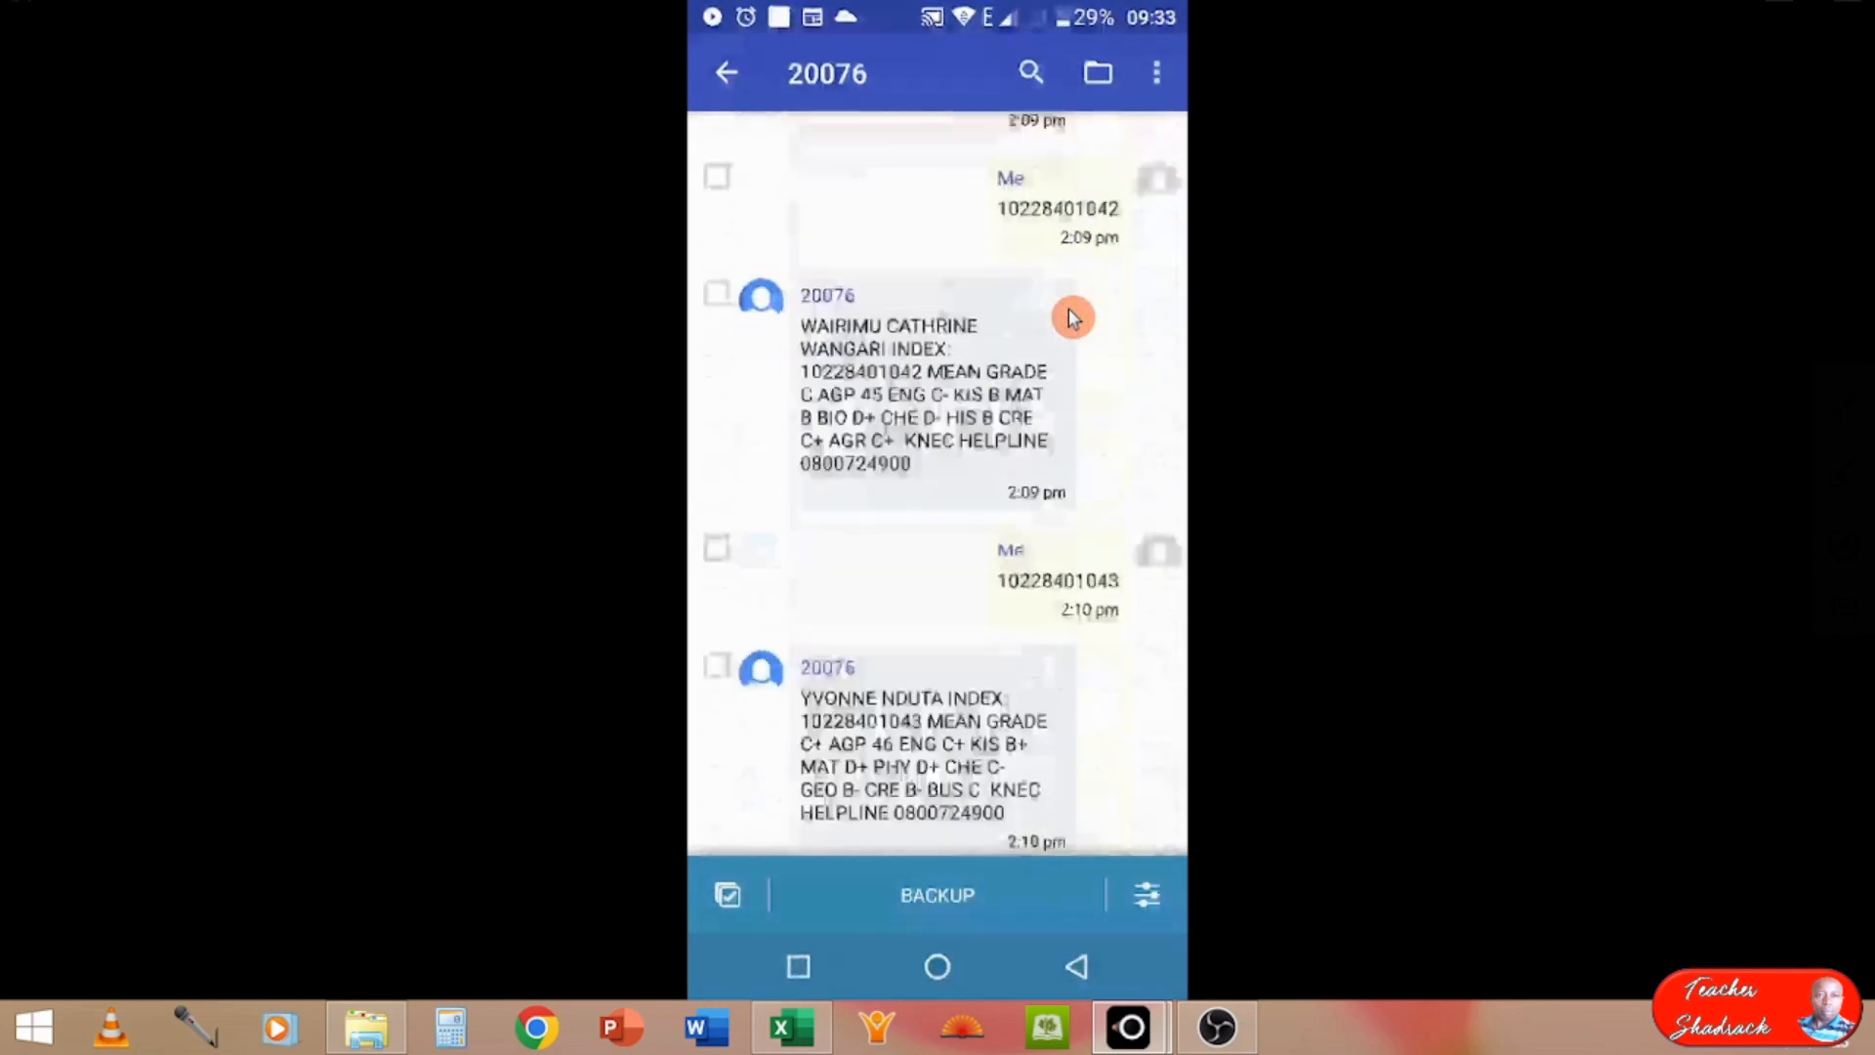
{"action": "scroll", "coordinate": [1068, 317], "scroll_direction": "up", "scroll_amount": 15}
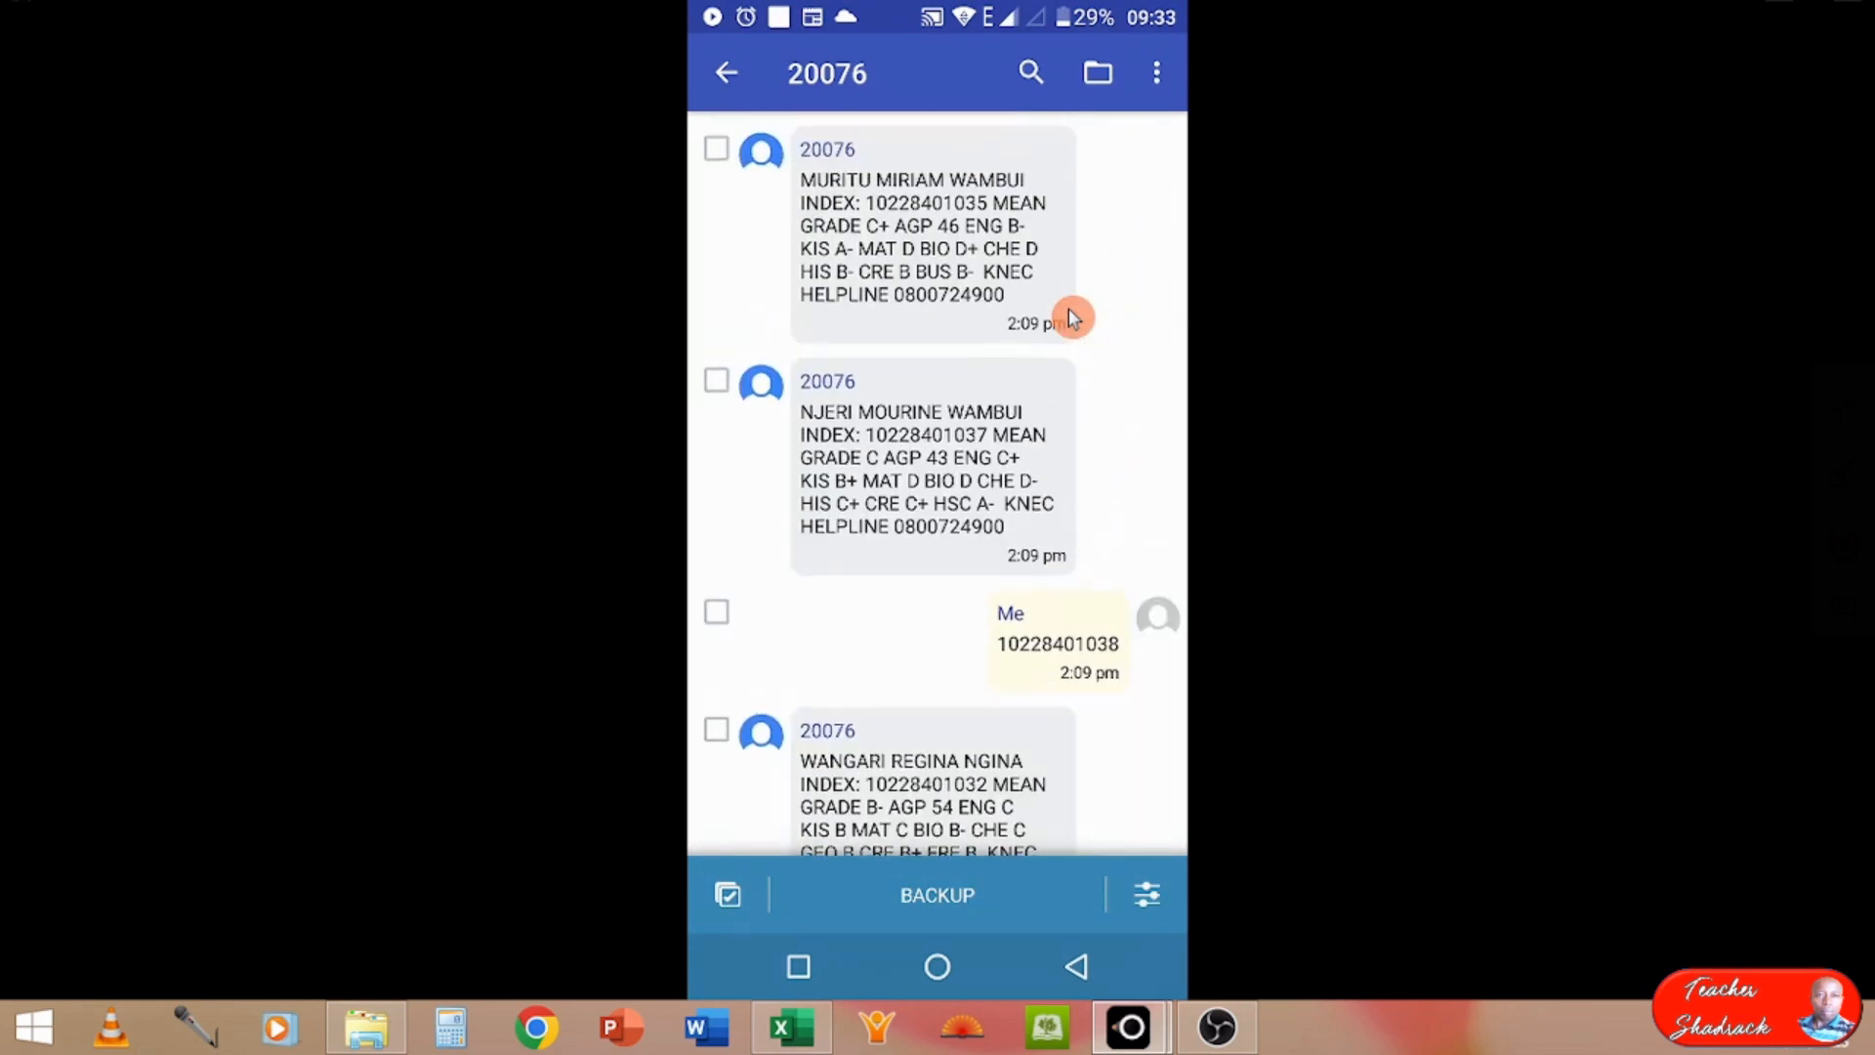
{"action": "scroll", "coordinate": [1068, 318], "scroll_direction": "up", "scroll_amount": 4}
{"action": "scroll", "coordinate": [1068, 311], "scroll_direction": "up", "scroll_amount": 10}
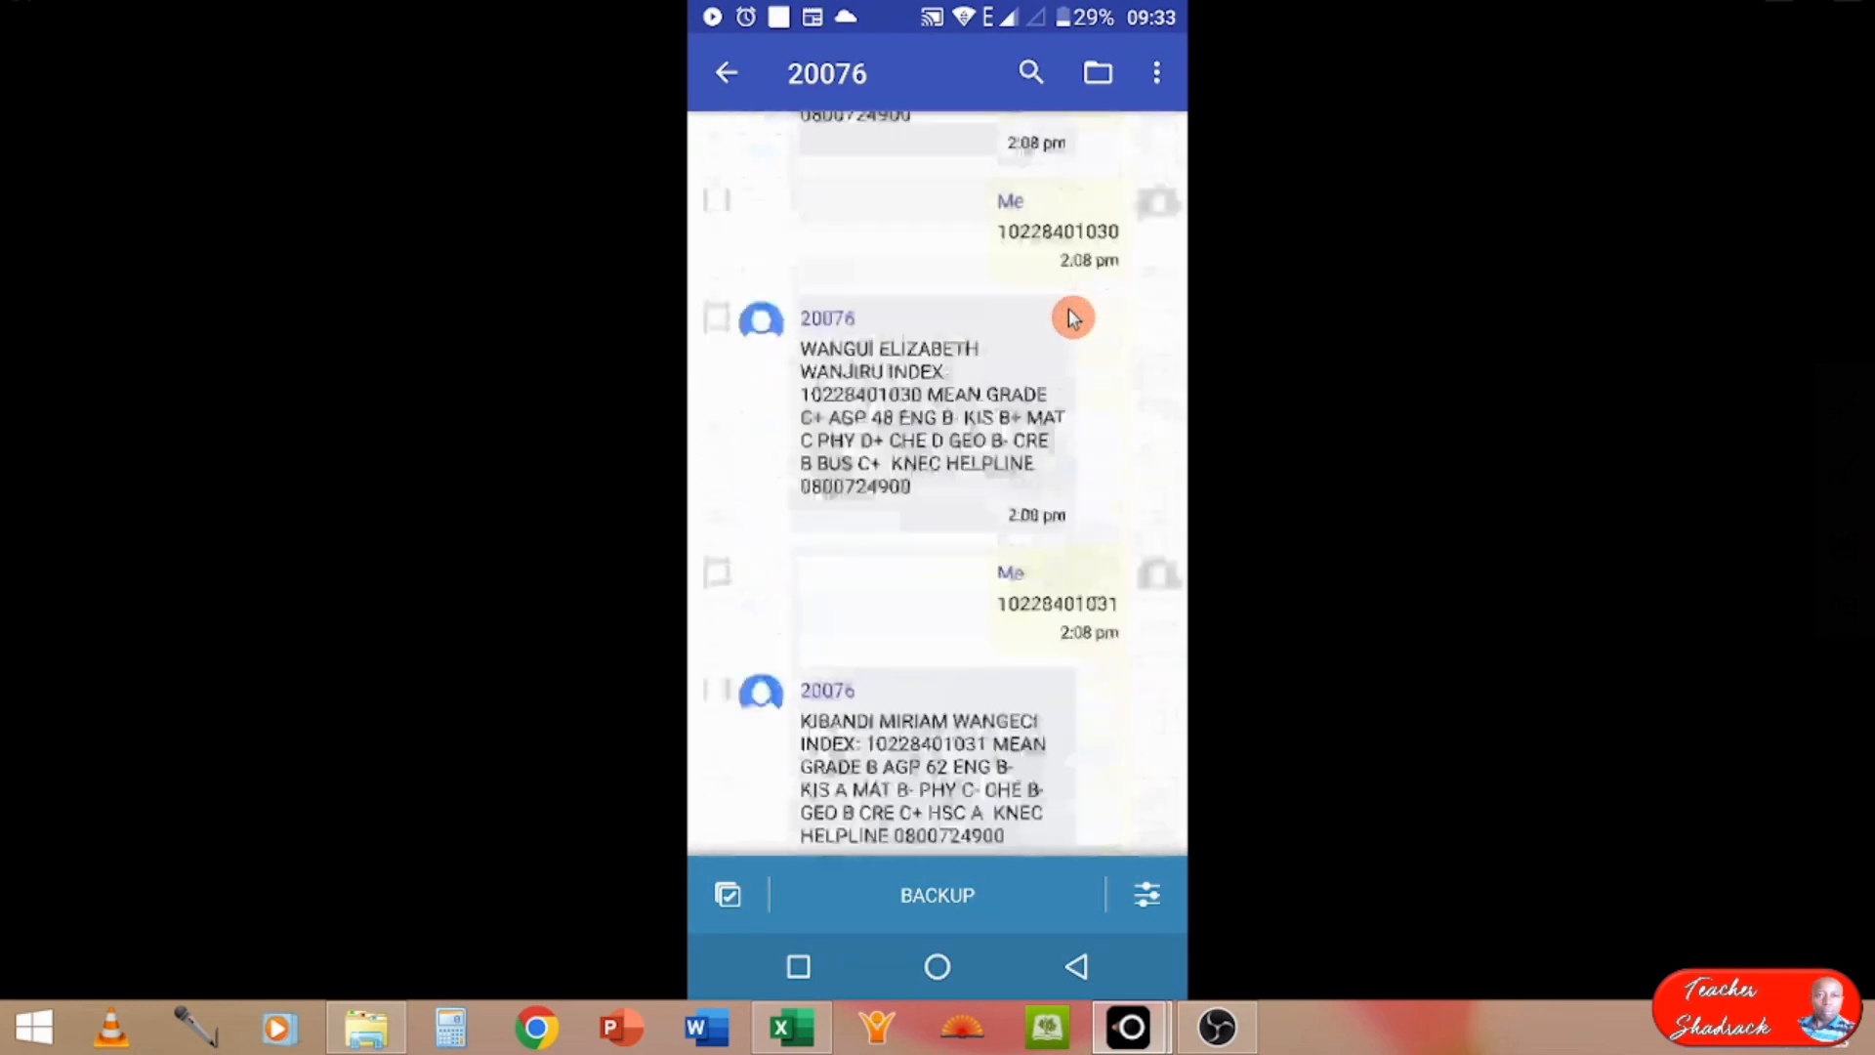
{"action": "scroll", "coordinate": [1068, 310], "scroll_direction": "up", "scroll_amount": 10}
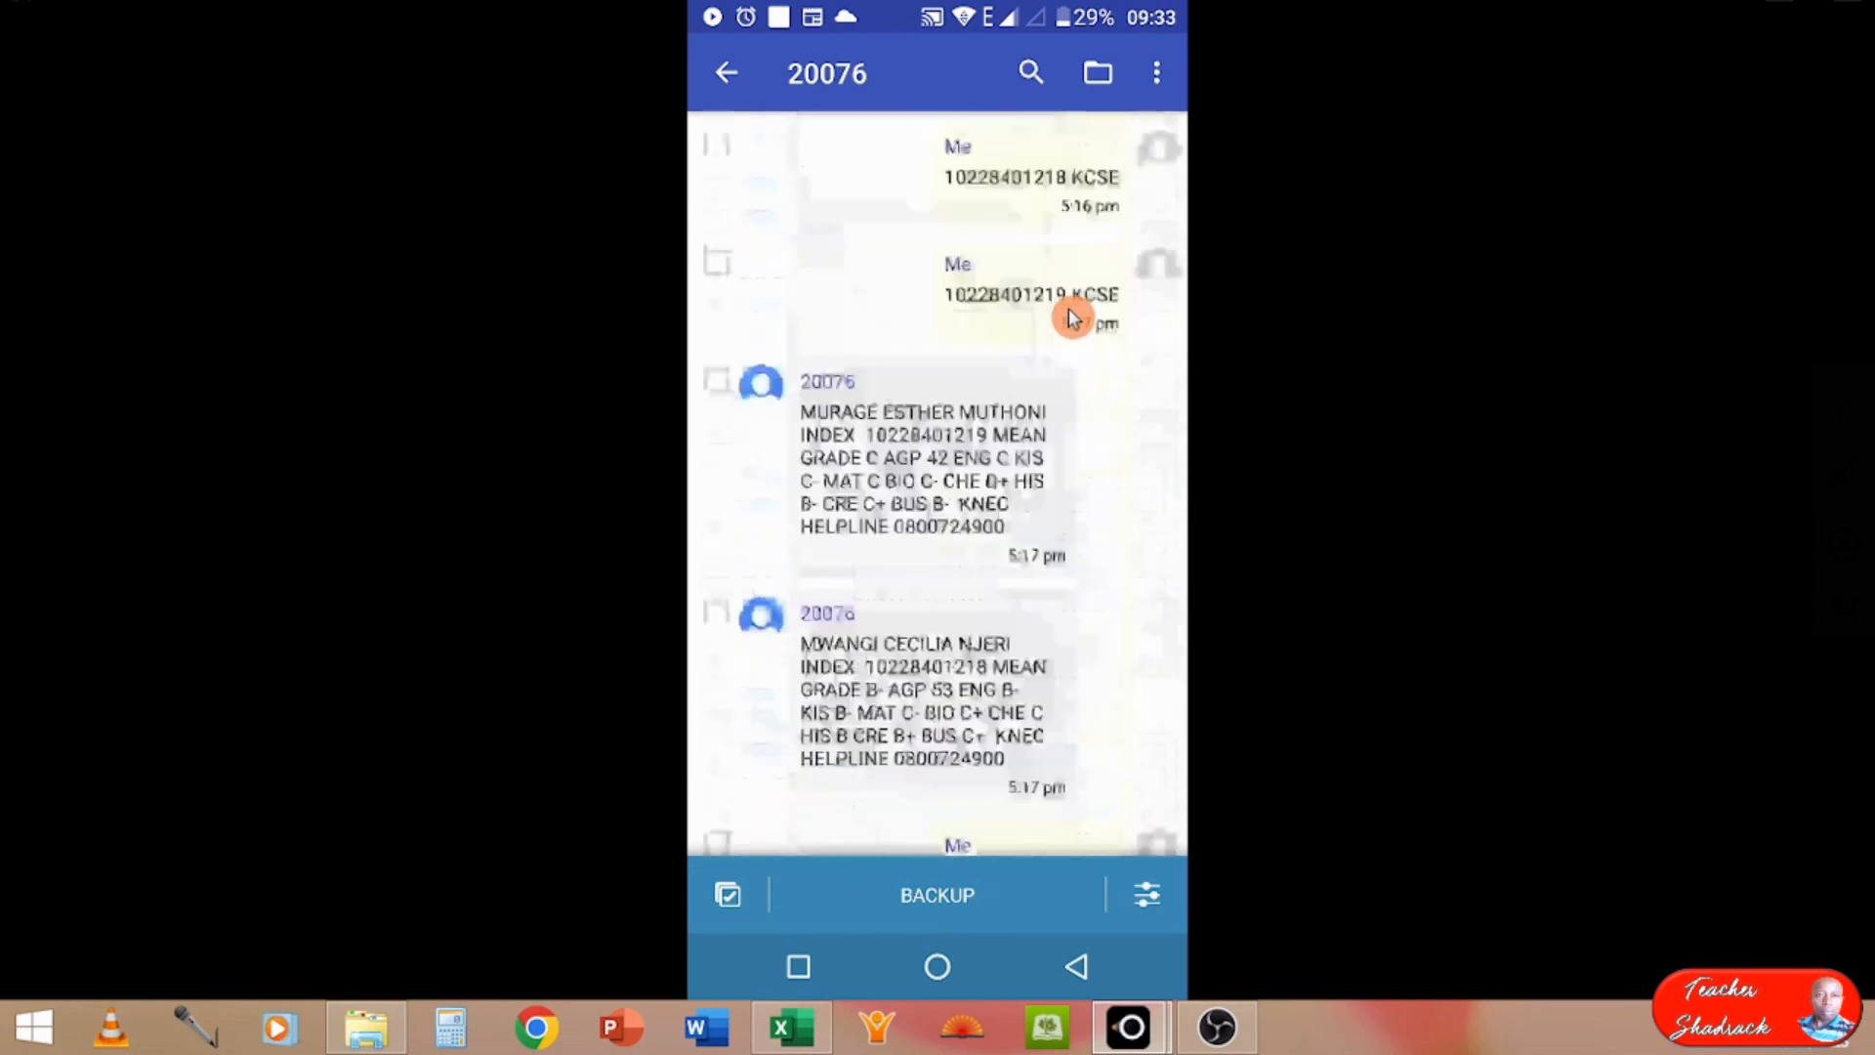
{"action": "scroll", "coordinate": [1068, 310], "scroll_direction": "up", "scroll_amount": 10}
{"action": "scroll", "coordinate": [1068, 318], "scroll_direction": "up", "scroll_amount": 10}
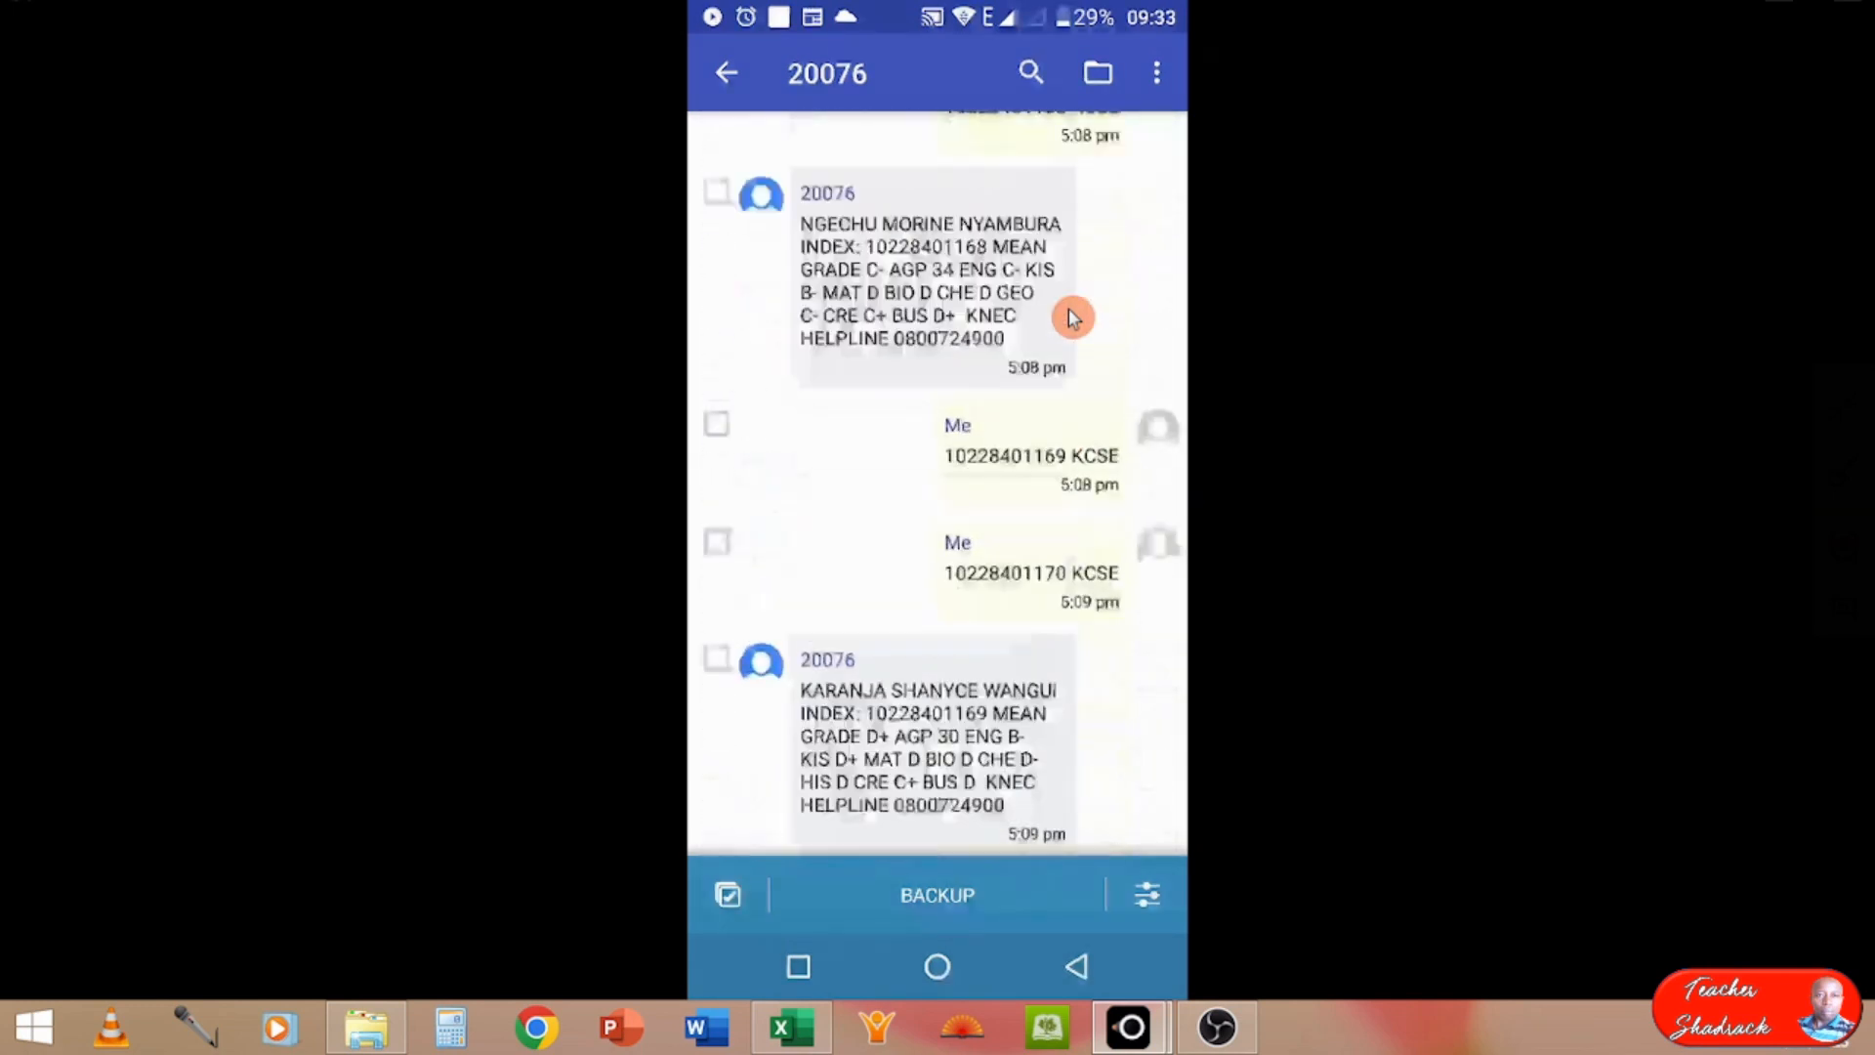
{"action": "scroll", "coordinate": [1069, 318], "scroll_direction": "up", "scroll_amount": 10}
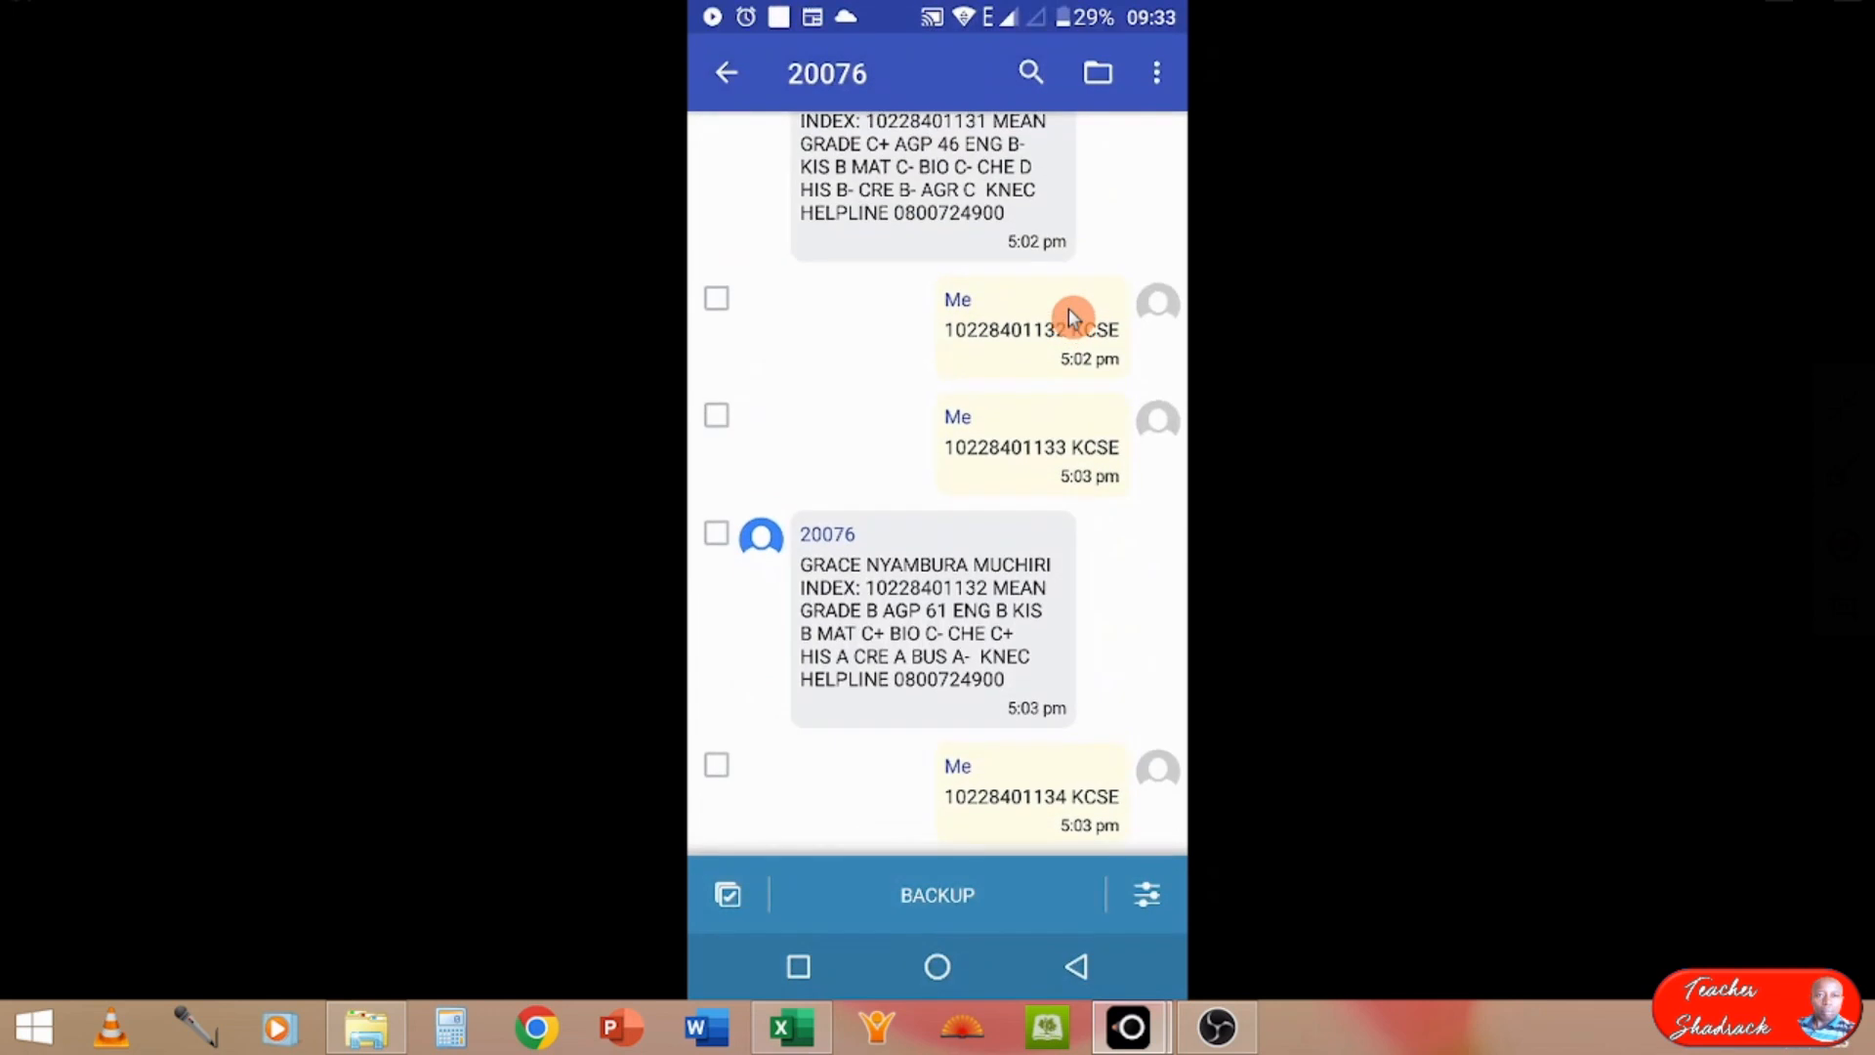
{"action": "scroll", "coordinate": [1073, 317], "scroll_direction": "up", "scroll_amount": 10}
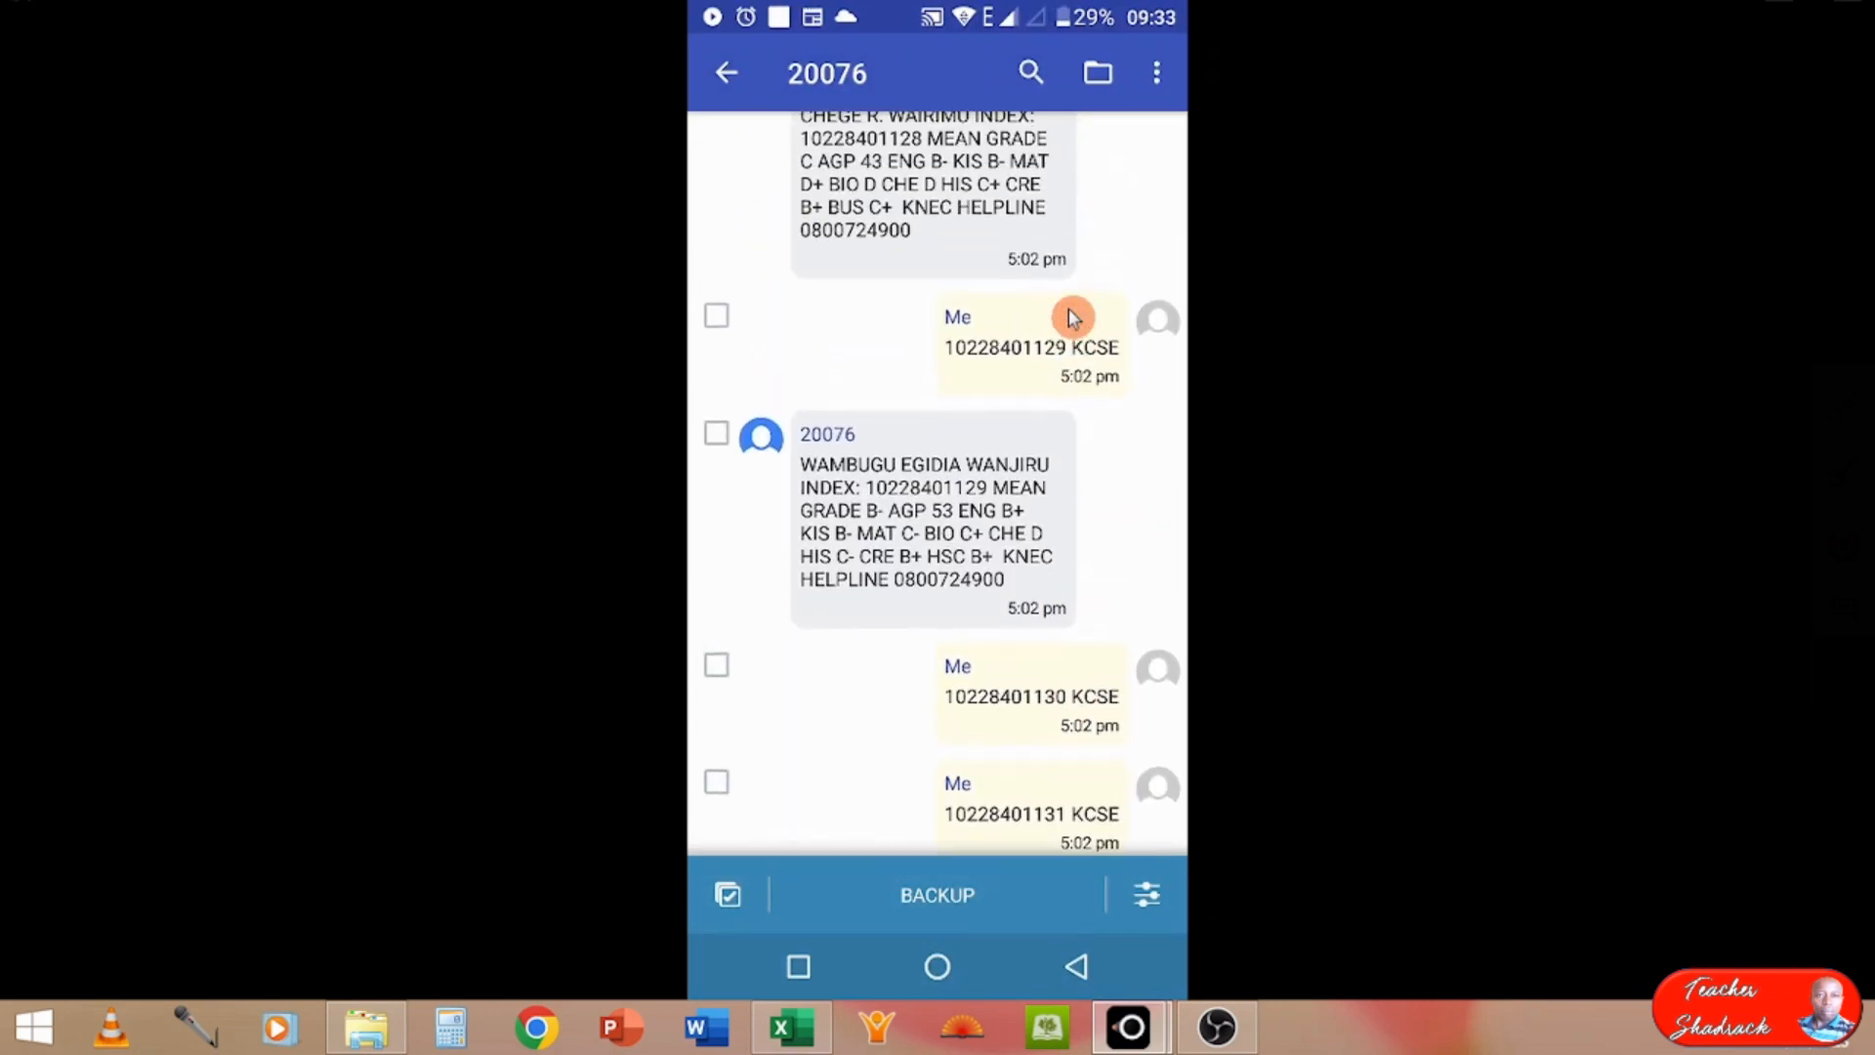
{"action": "scroll", "coordinate": [1073, 317], "scroll_direction": "up", "scroll_amount": 10}
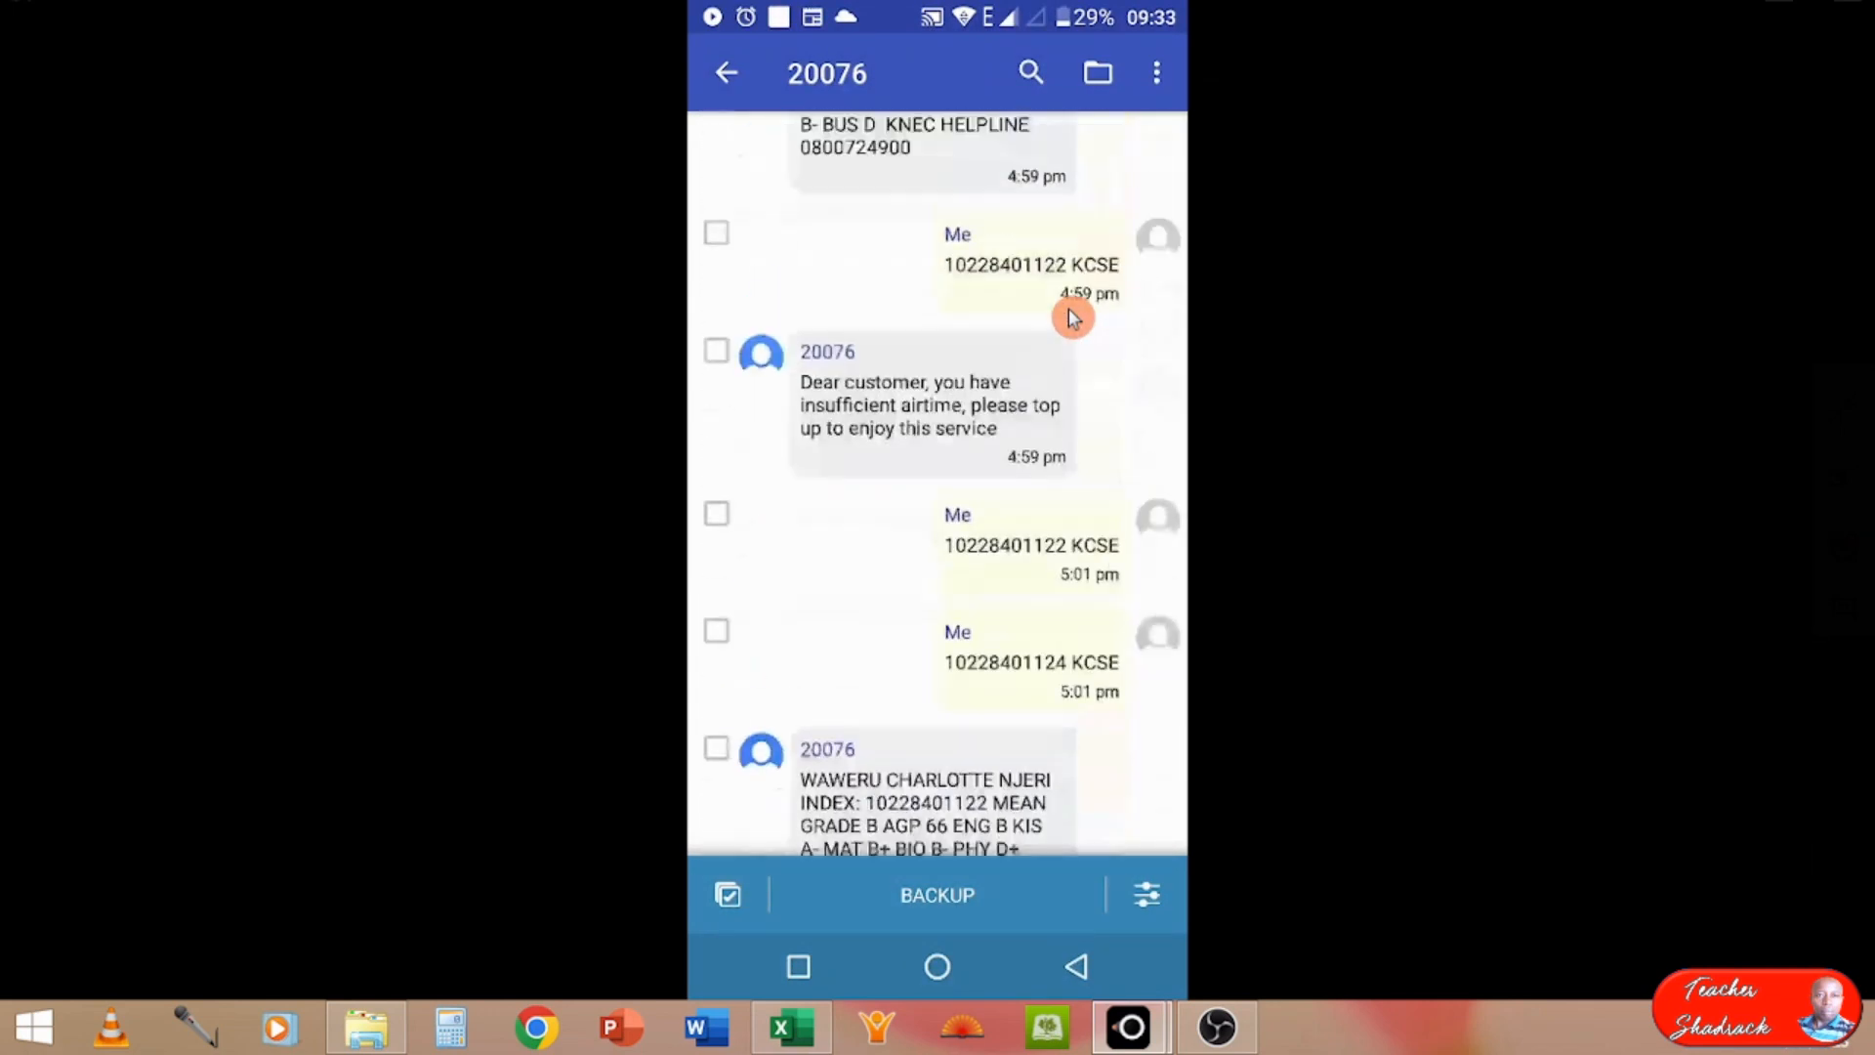
{"action": "scroll", "coordinate": [1073, 317], "scroll_direction": "up", "scroll_amount": 10}
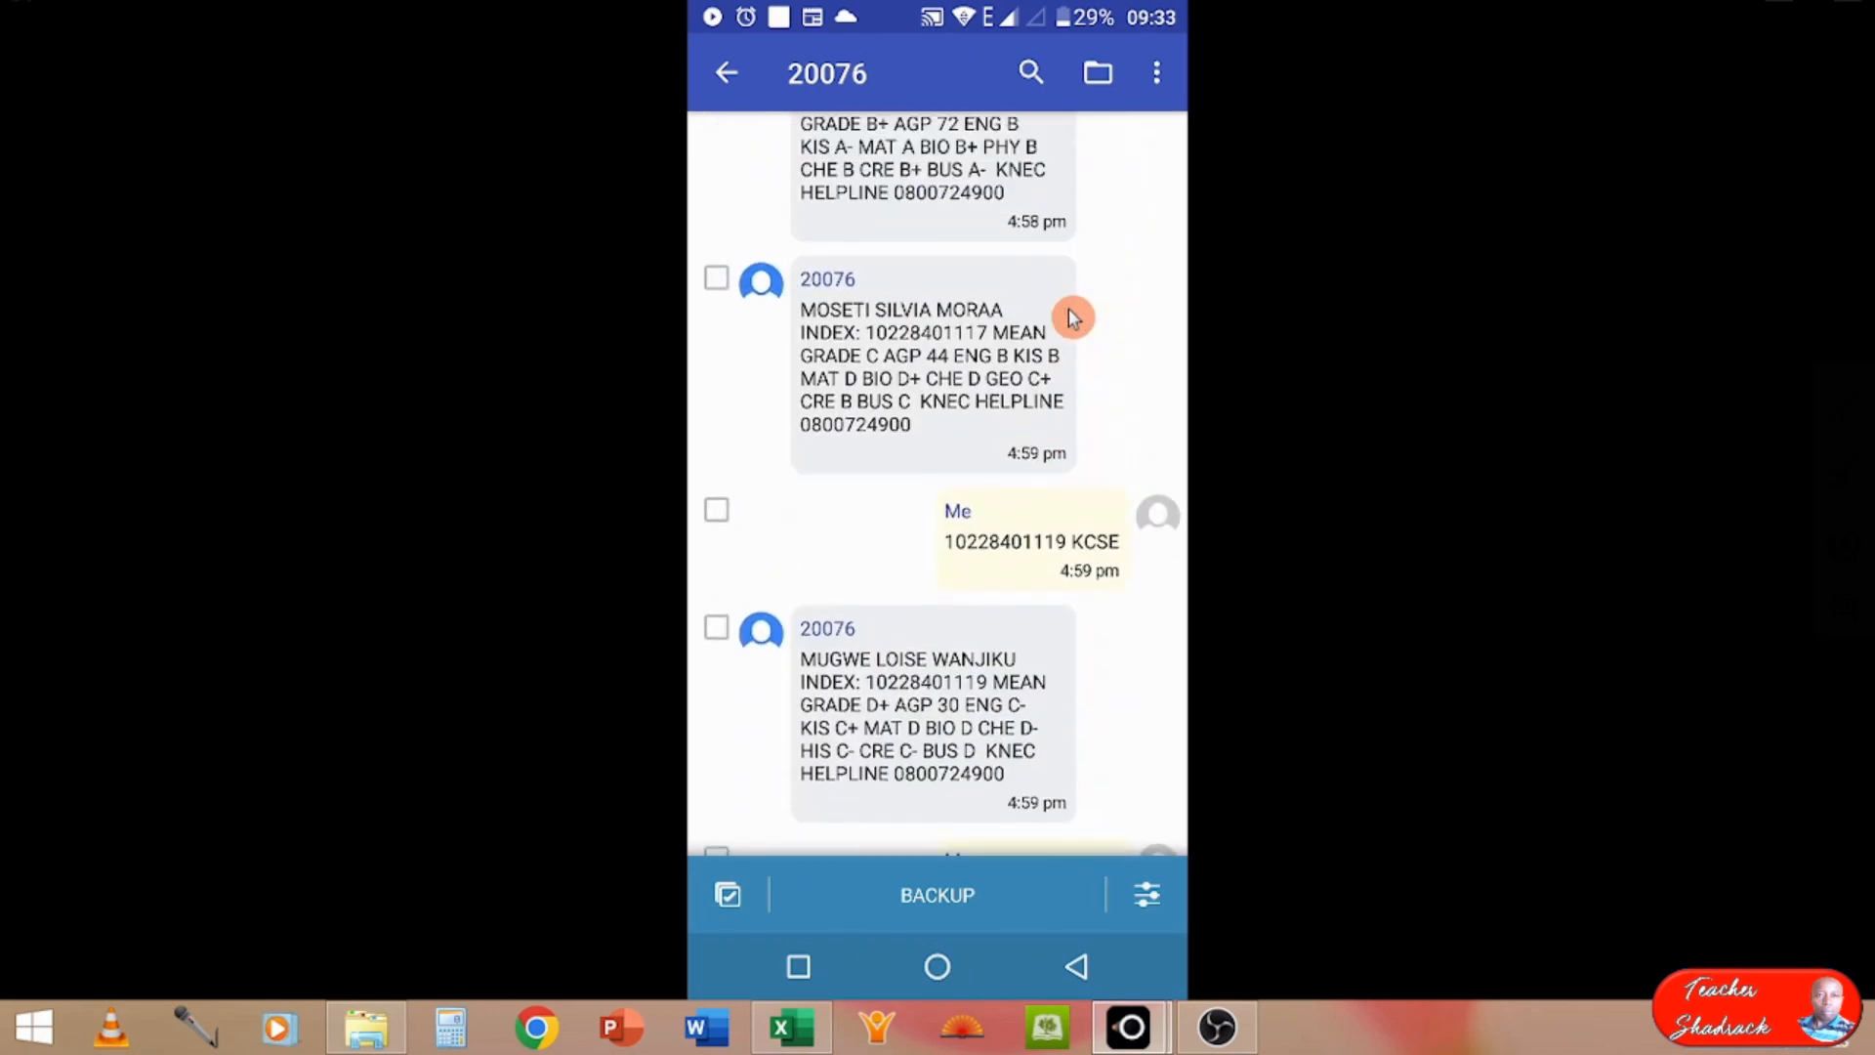
{"action": "scroll", "coordinate": [1069, 307], "scroll_direction": "up", "scroll_amount": 10}
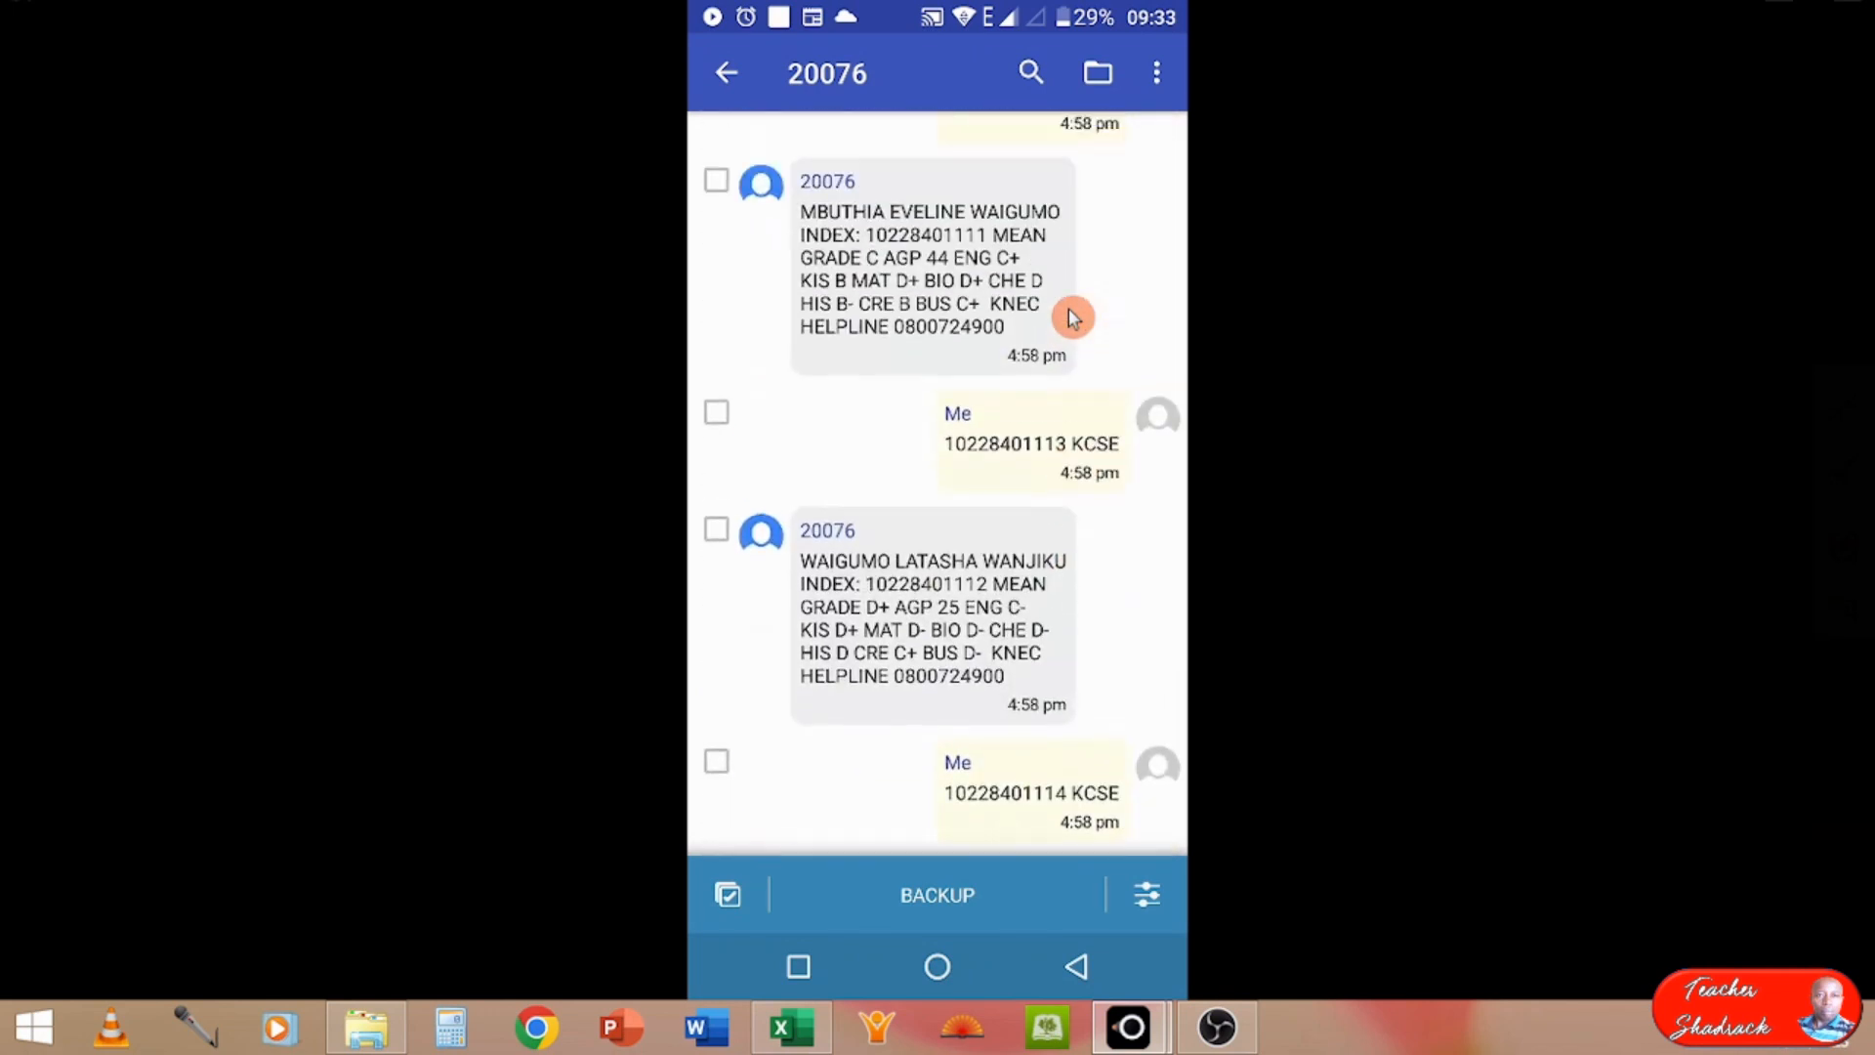
{"action": "scroll", "coordinate": [1072, 315], "scroll_direction": "up", "scroll_amount": 8}
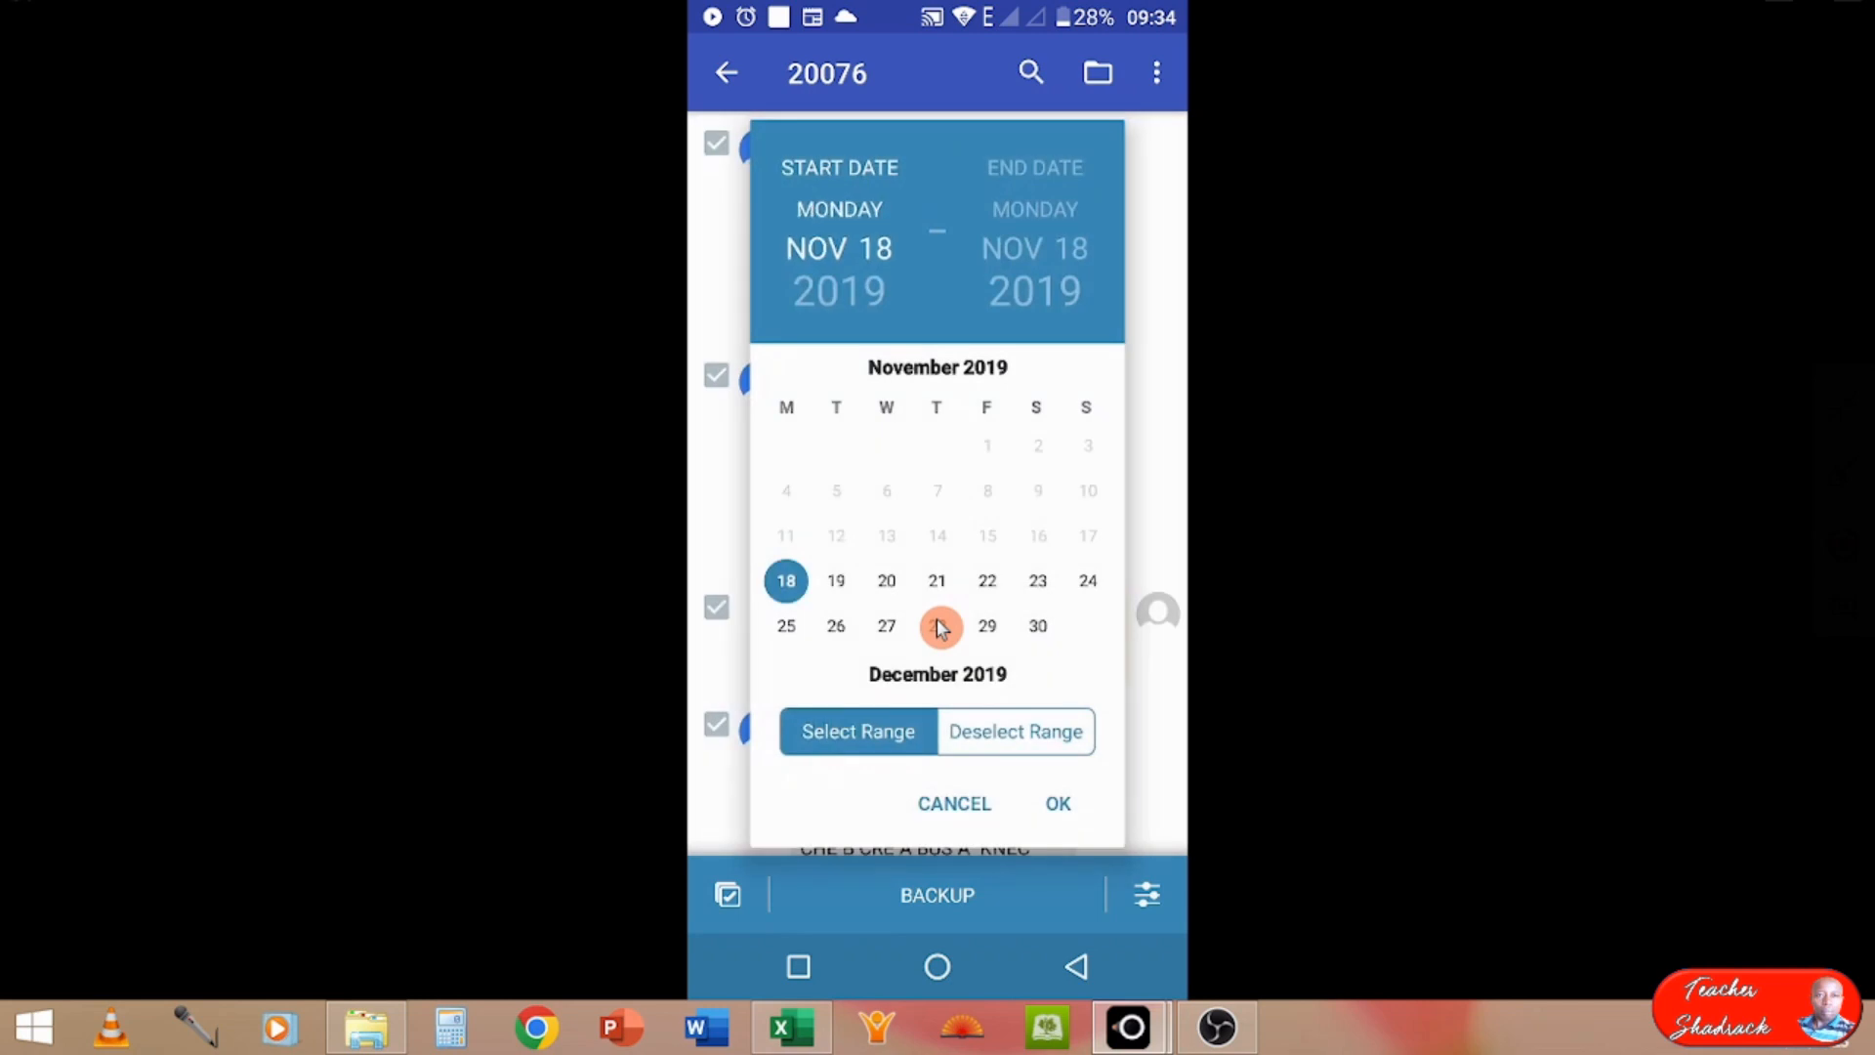
Step: Browse the message date range calendar and choose CSV File as the backup format for the 20076 conversation
{"action": "scroll", "coordinate": [940, 628], "scroll_direction": "down", "scroll_amount": 10}
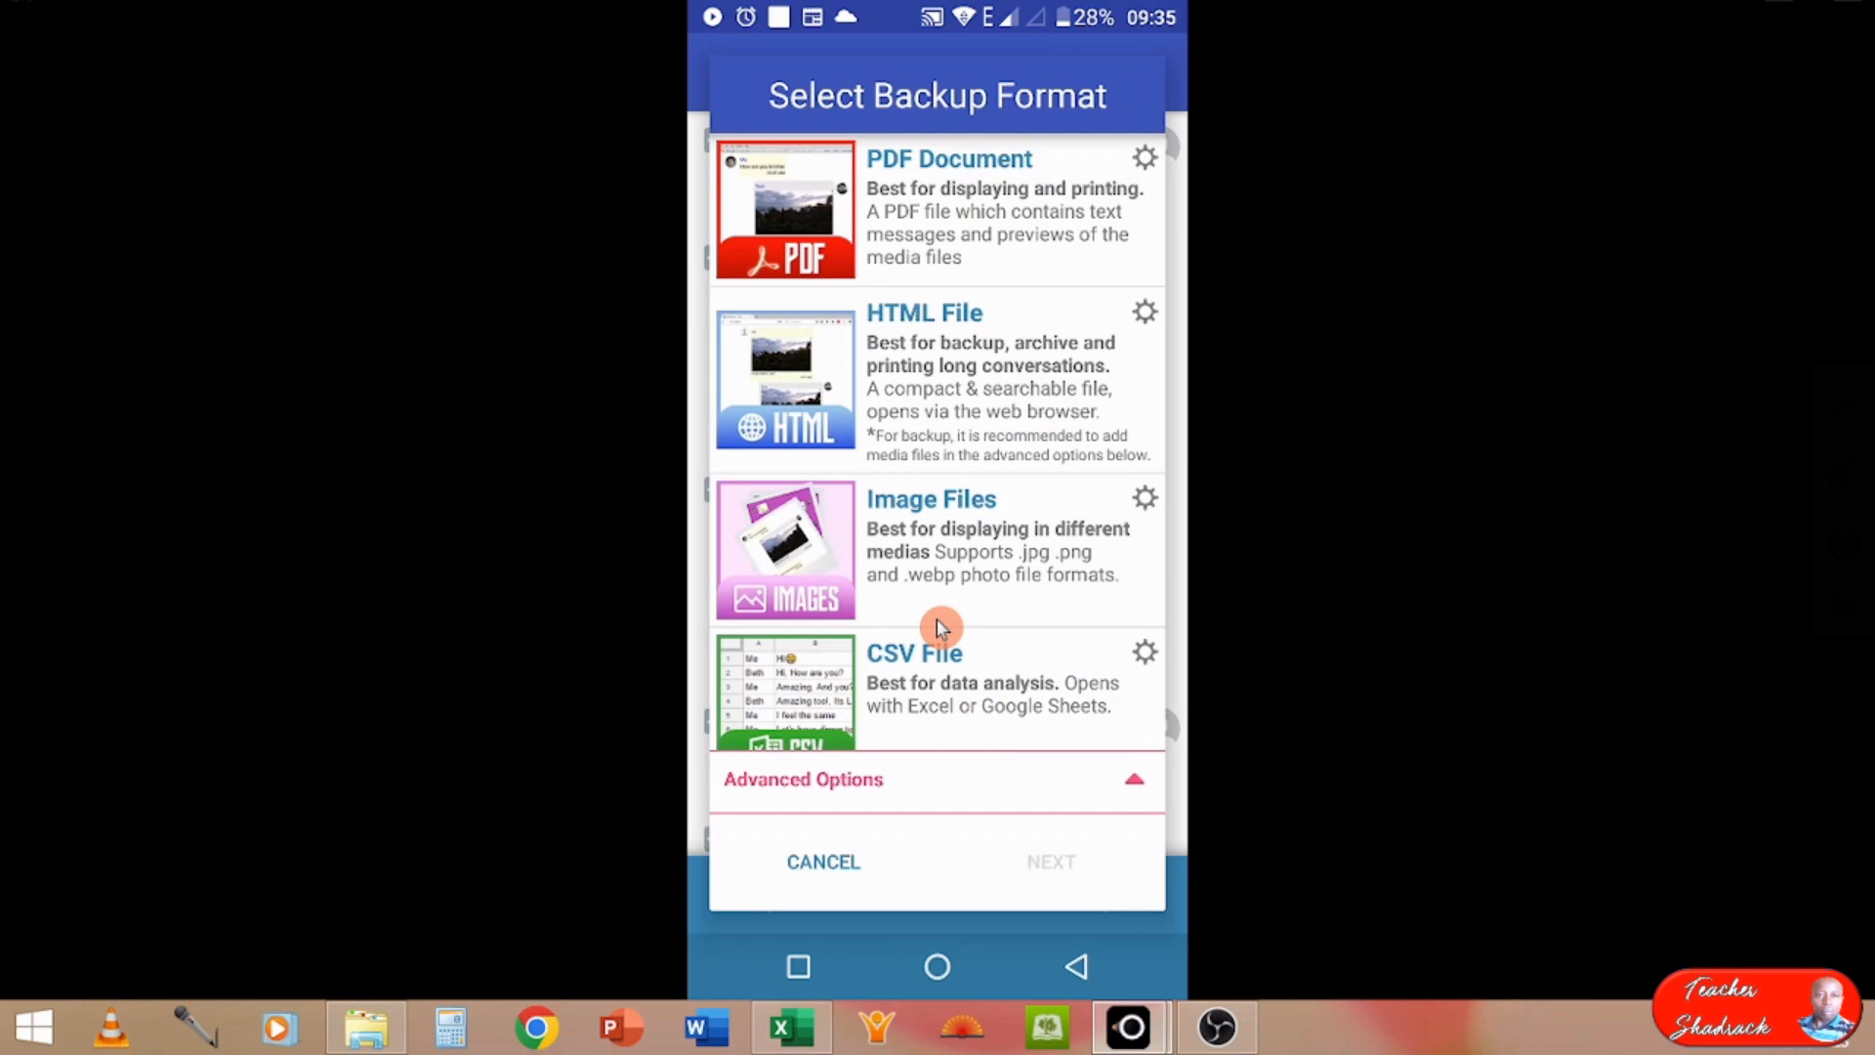
{"action": "scroll", "coordinate": [937, 625], "scroll_direction": "down", "scroll_amount": 3}
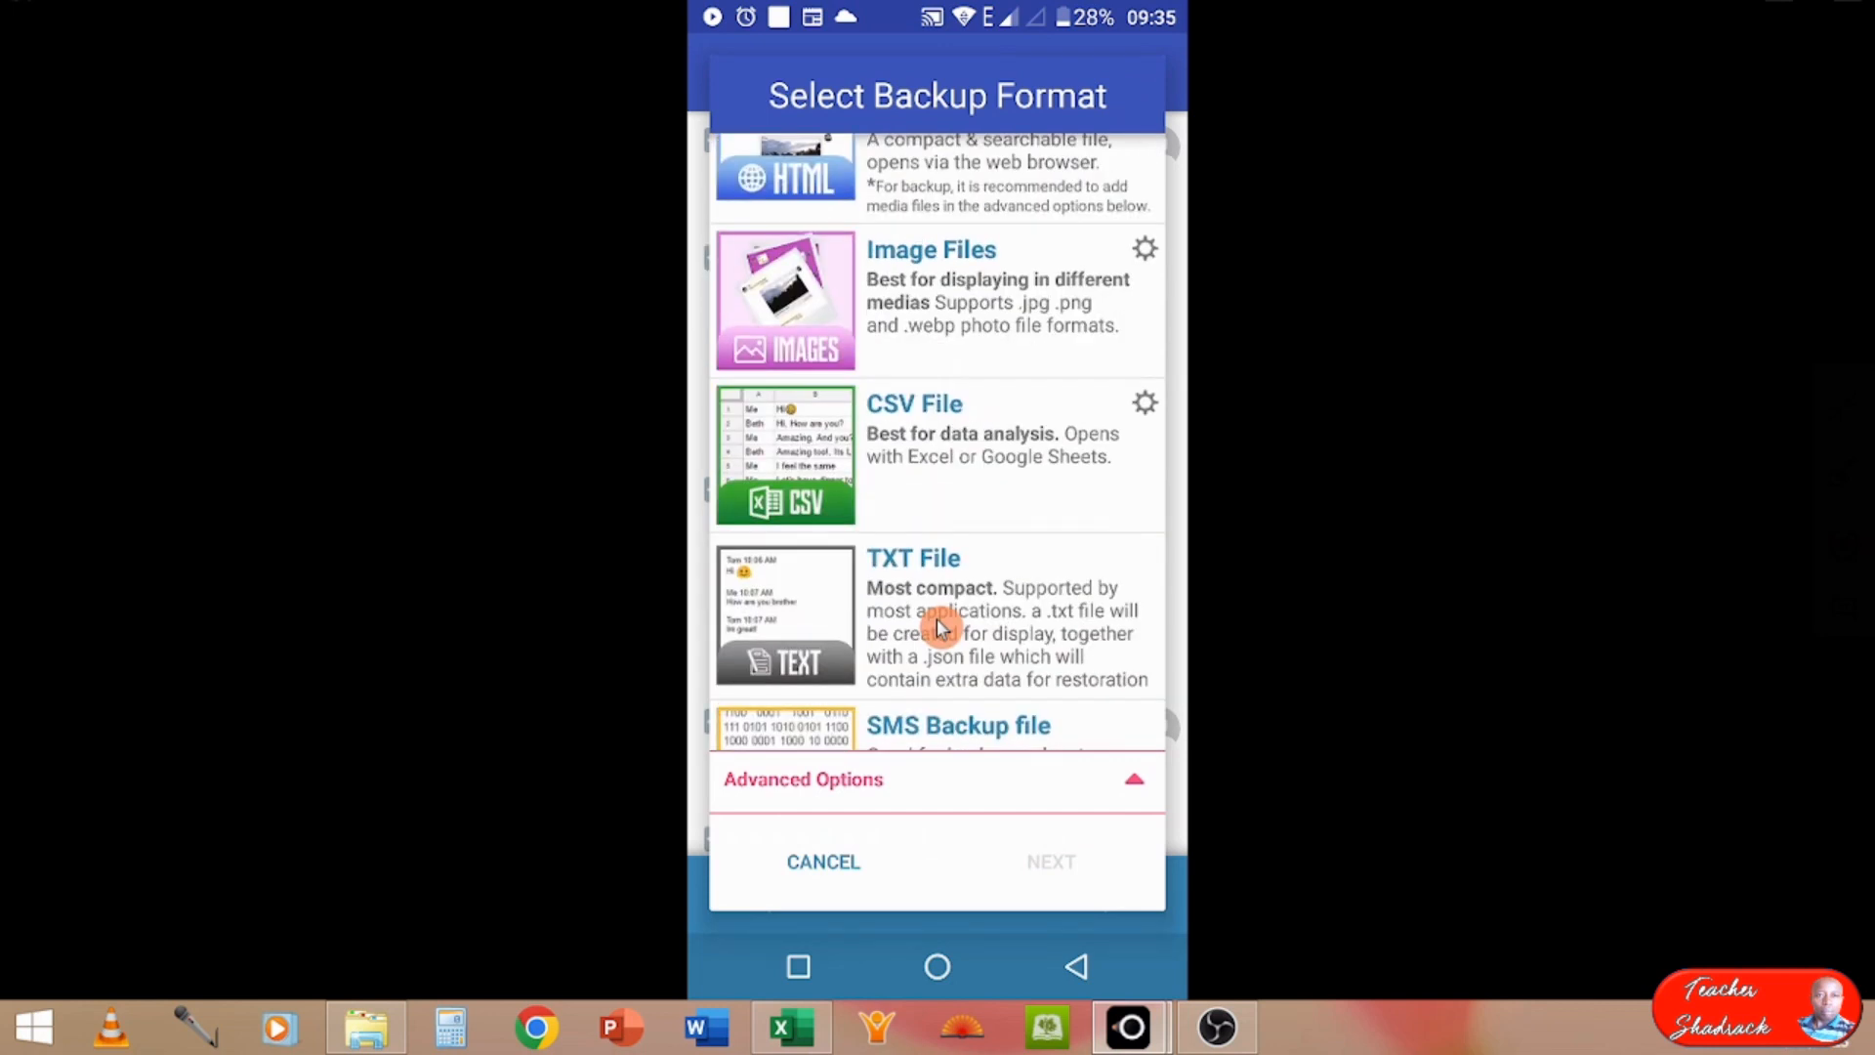
{"action": "scroll", "coordinate": [937, 625], "scroll_direction": "up", "scroll_amount": 3}
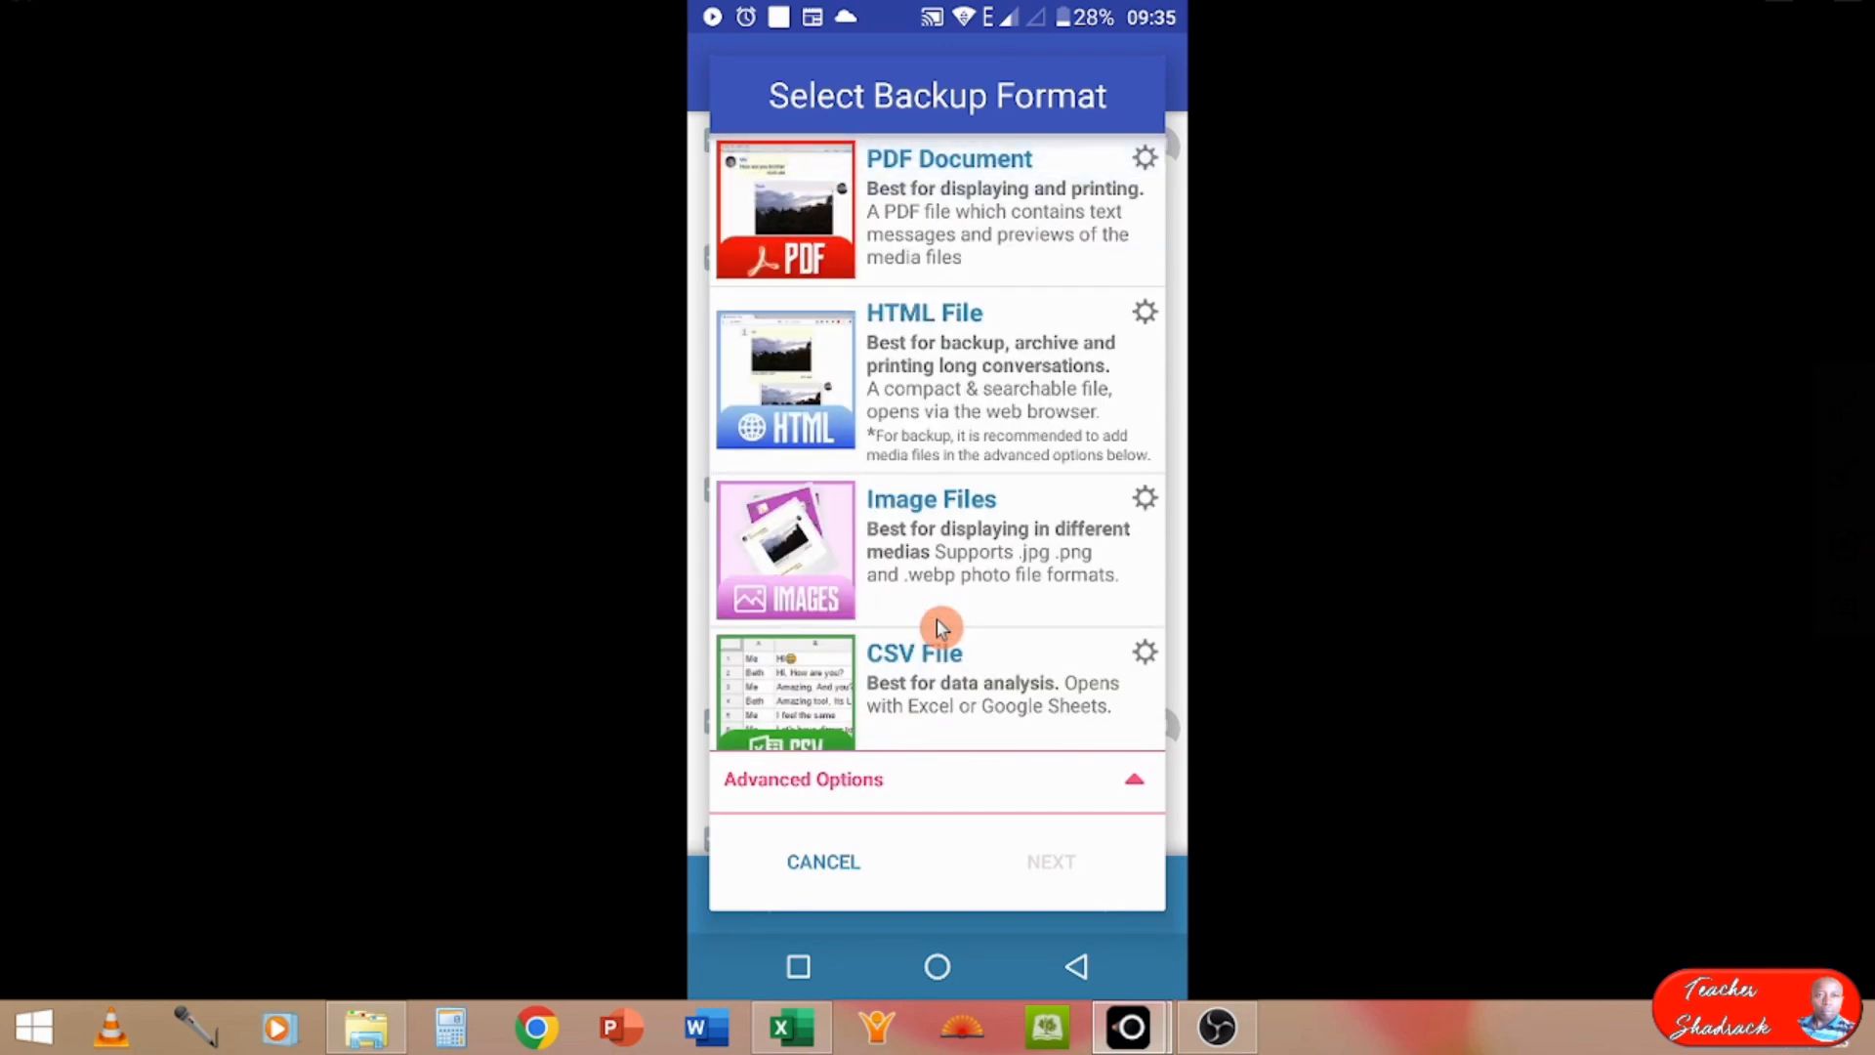
{"action": "scroll", "coordinate": [935, 625], "scroll_direction": "down", "scroll_amount": 2}
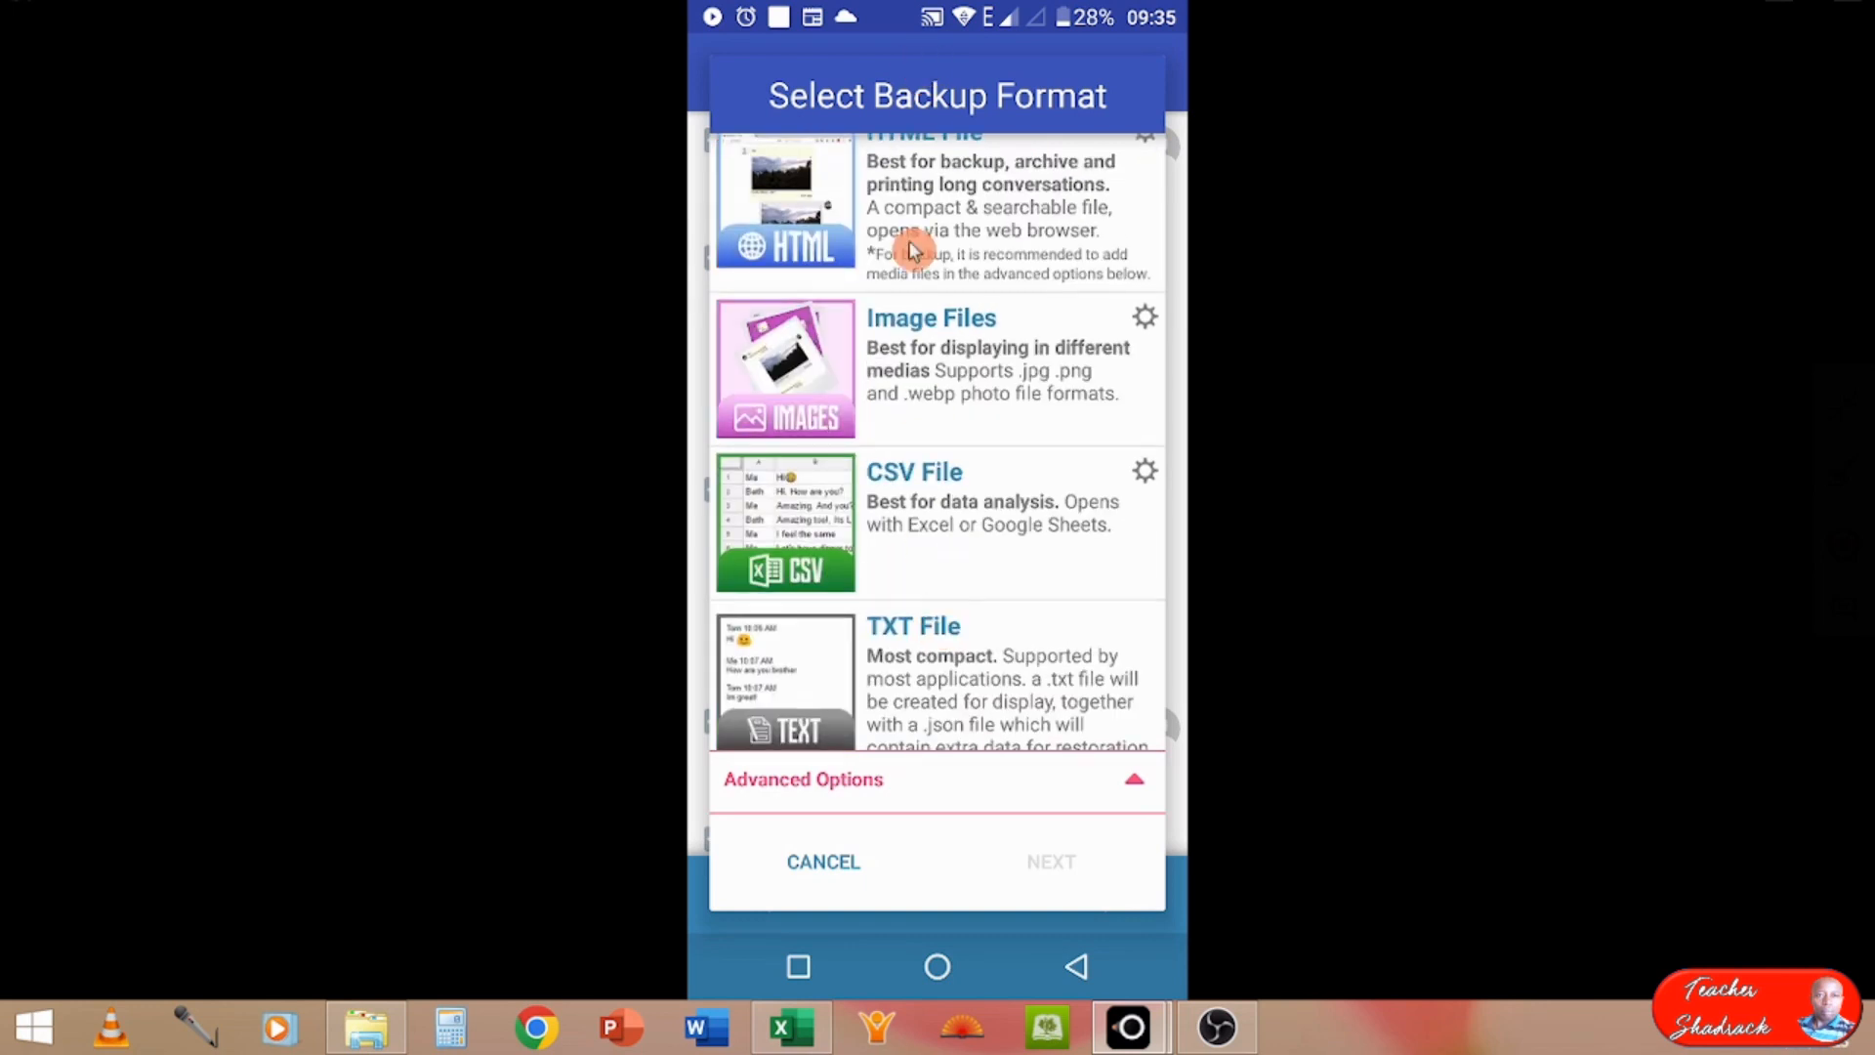
{"action": "left_click", "coordinate": [991, 625]}
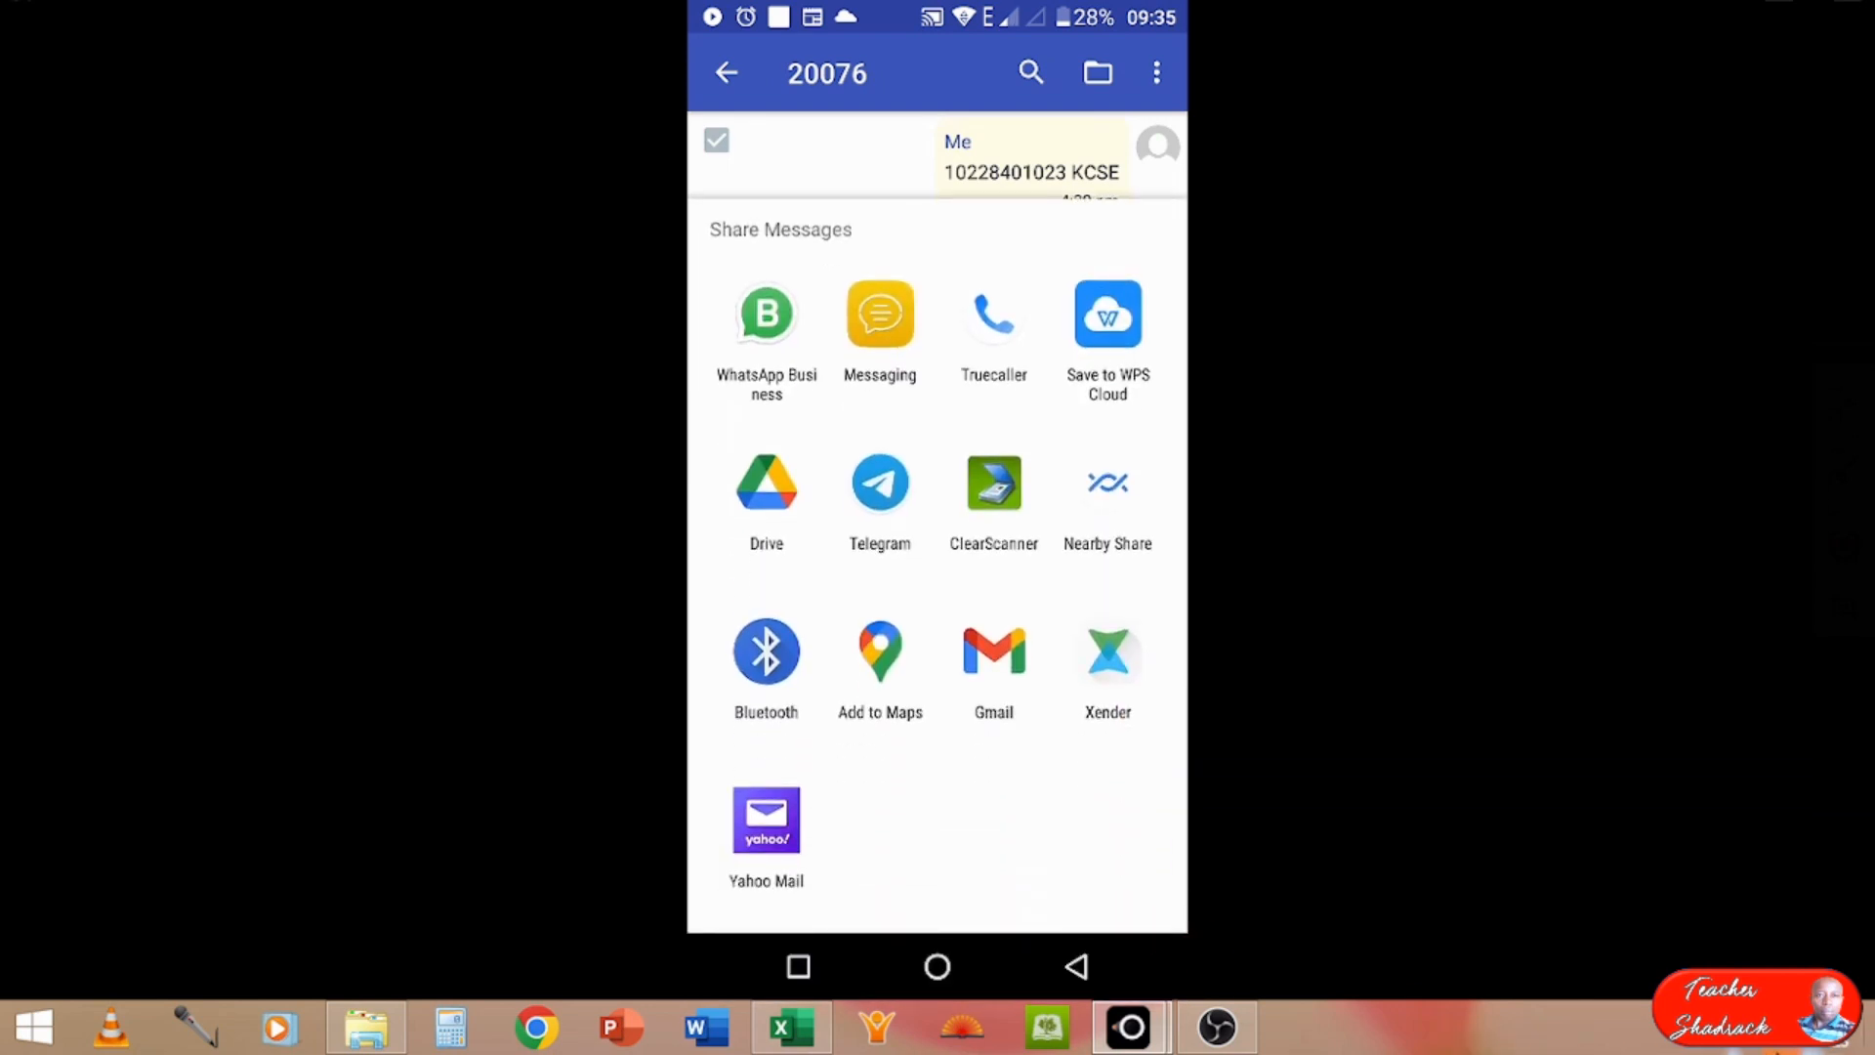
Step: Set the computer to receive a file over Bluetooth and move the transfer window clear of the phone display
{"action": "left_click", "coordinate": [1673, 1041]}
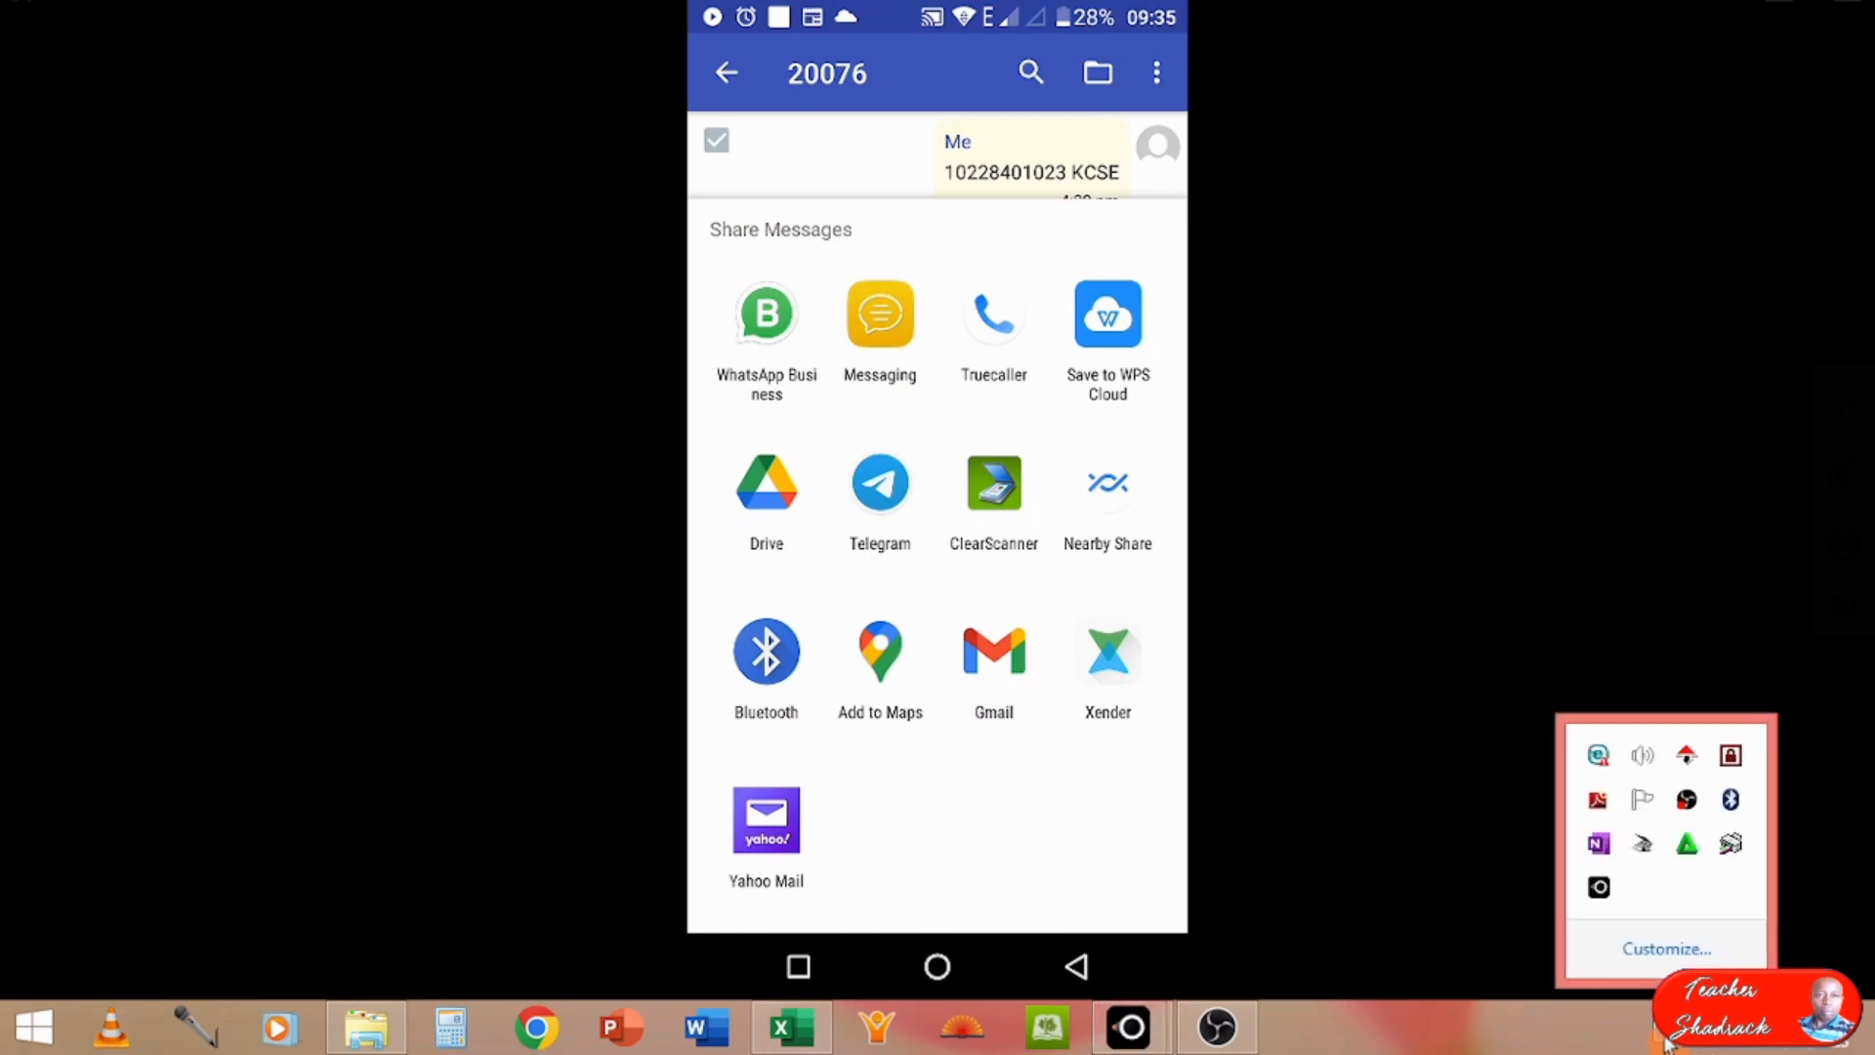
{"action": "right_click", "coordinate": [1731, 805]}
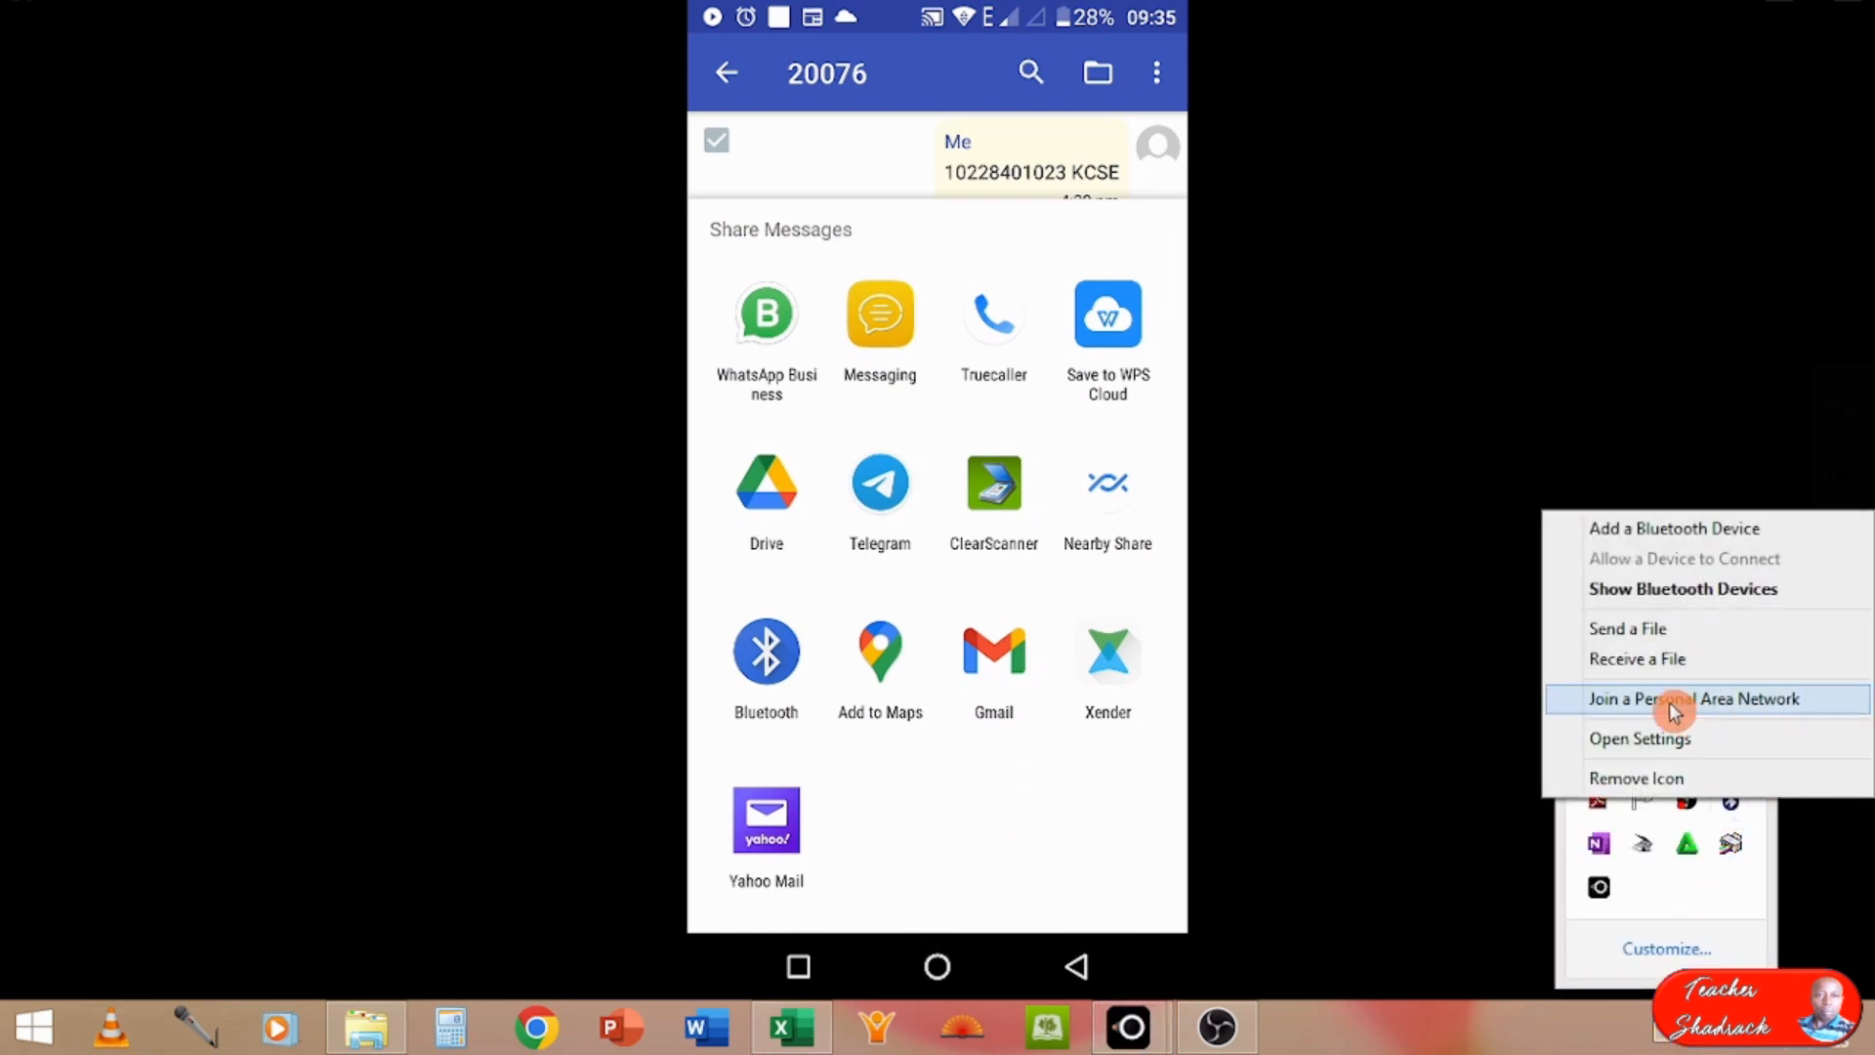
{"action": "left_click", "coordinate": [1646, 660]}
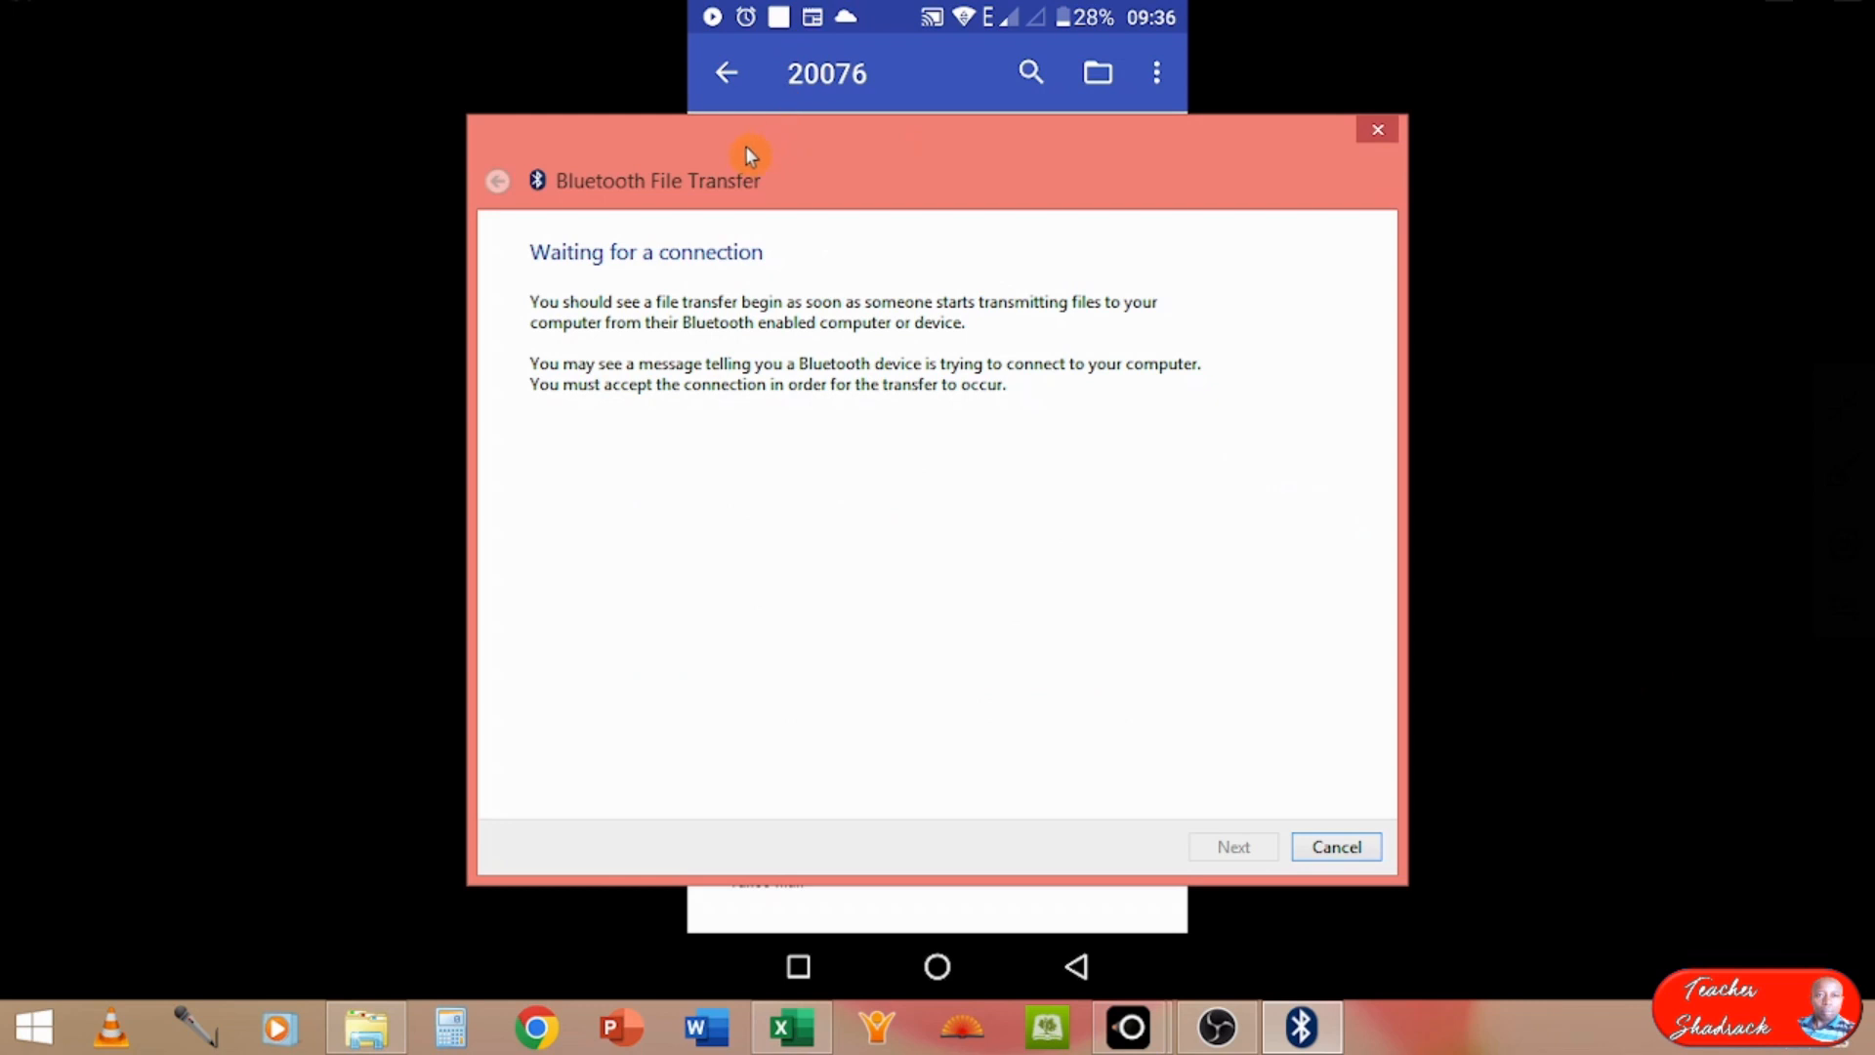
{"action": "left_click_drag", "start_coordinate": [744, 147], "coordinate": [1450, 172]}
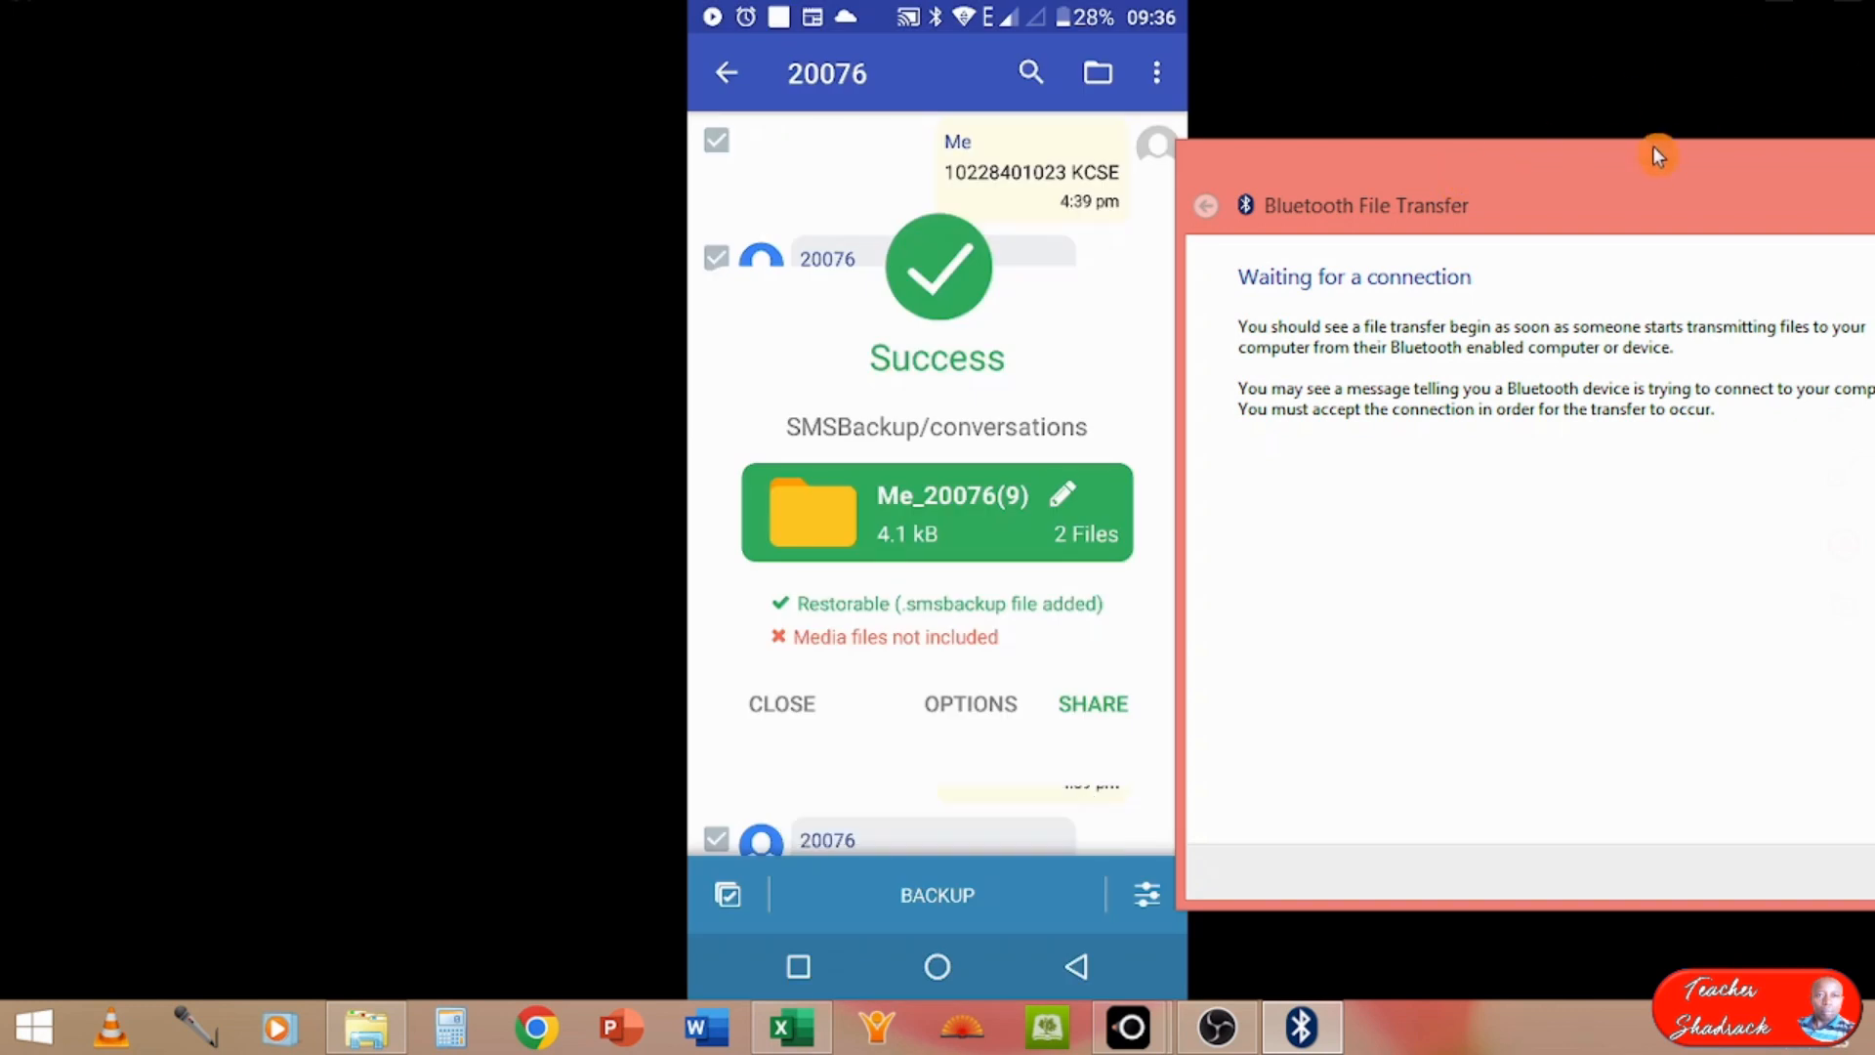
Step: Browse the save location for the received files to the KCSE AUTO ANALYSER DEMO folder on drive D:
{"action": "left_click_drag", "start_coordinate": [1579, 171], "coordinate": [1136, 138]}
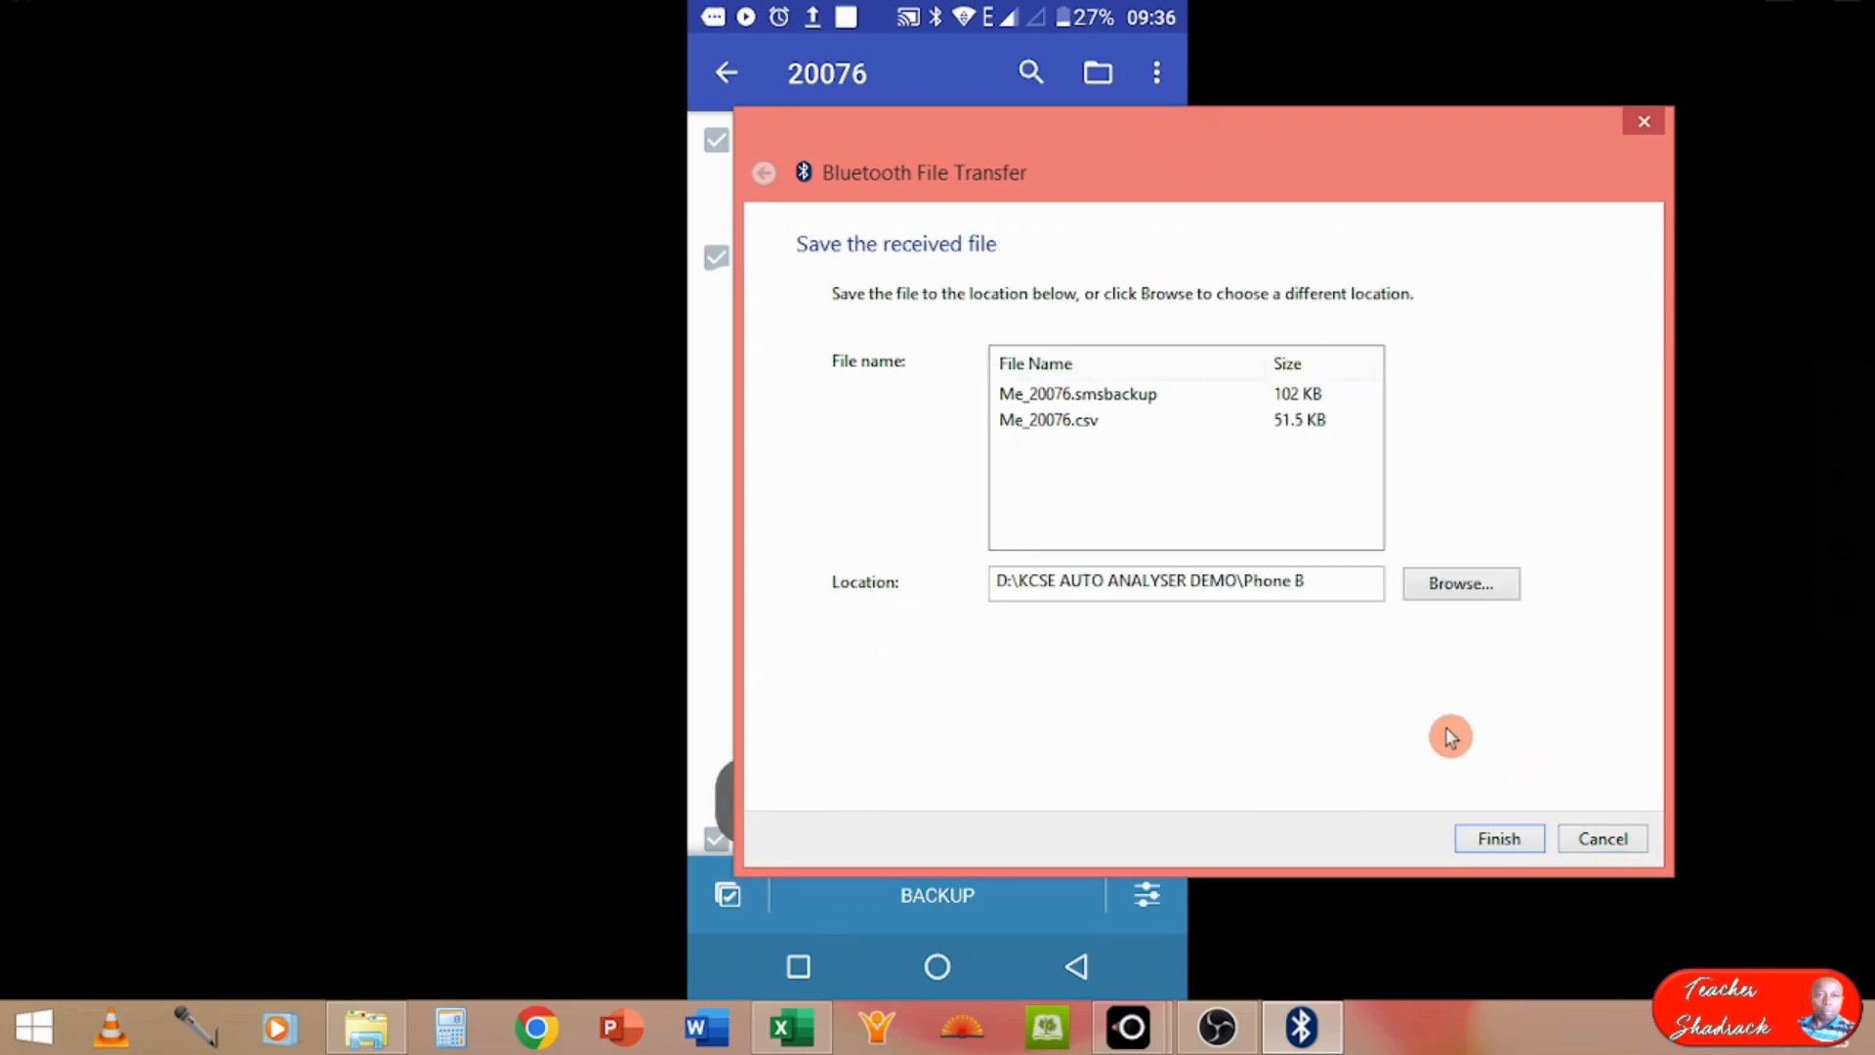
{"action": "left_click", "coordinate": [1445, 586]}
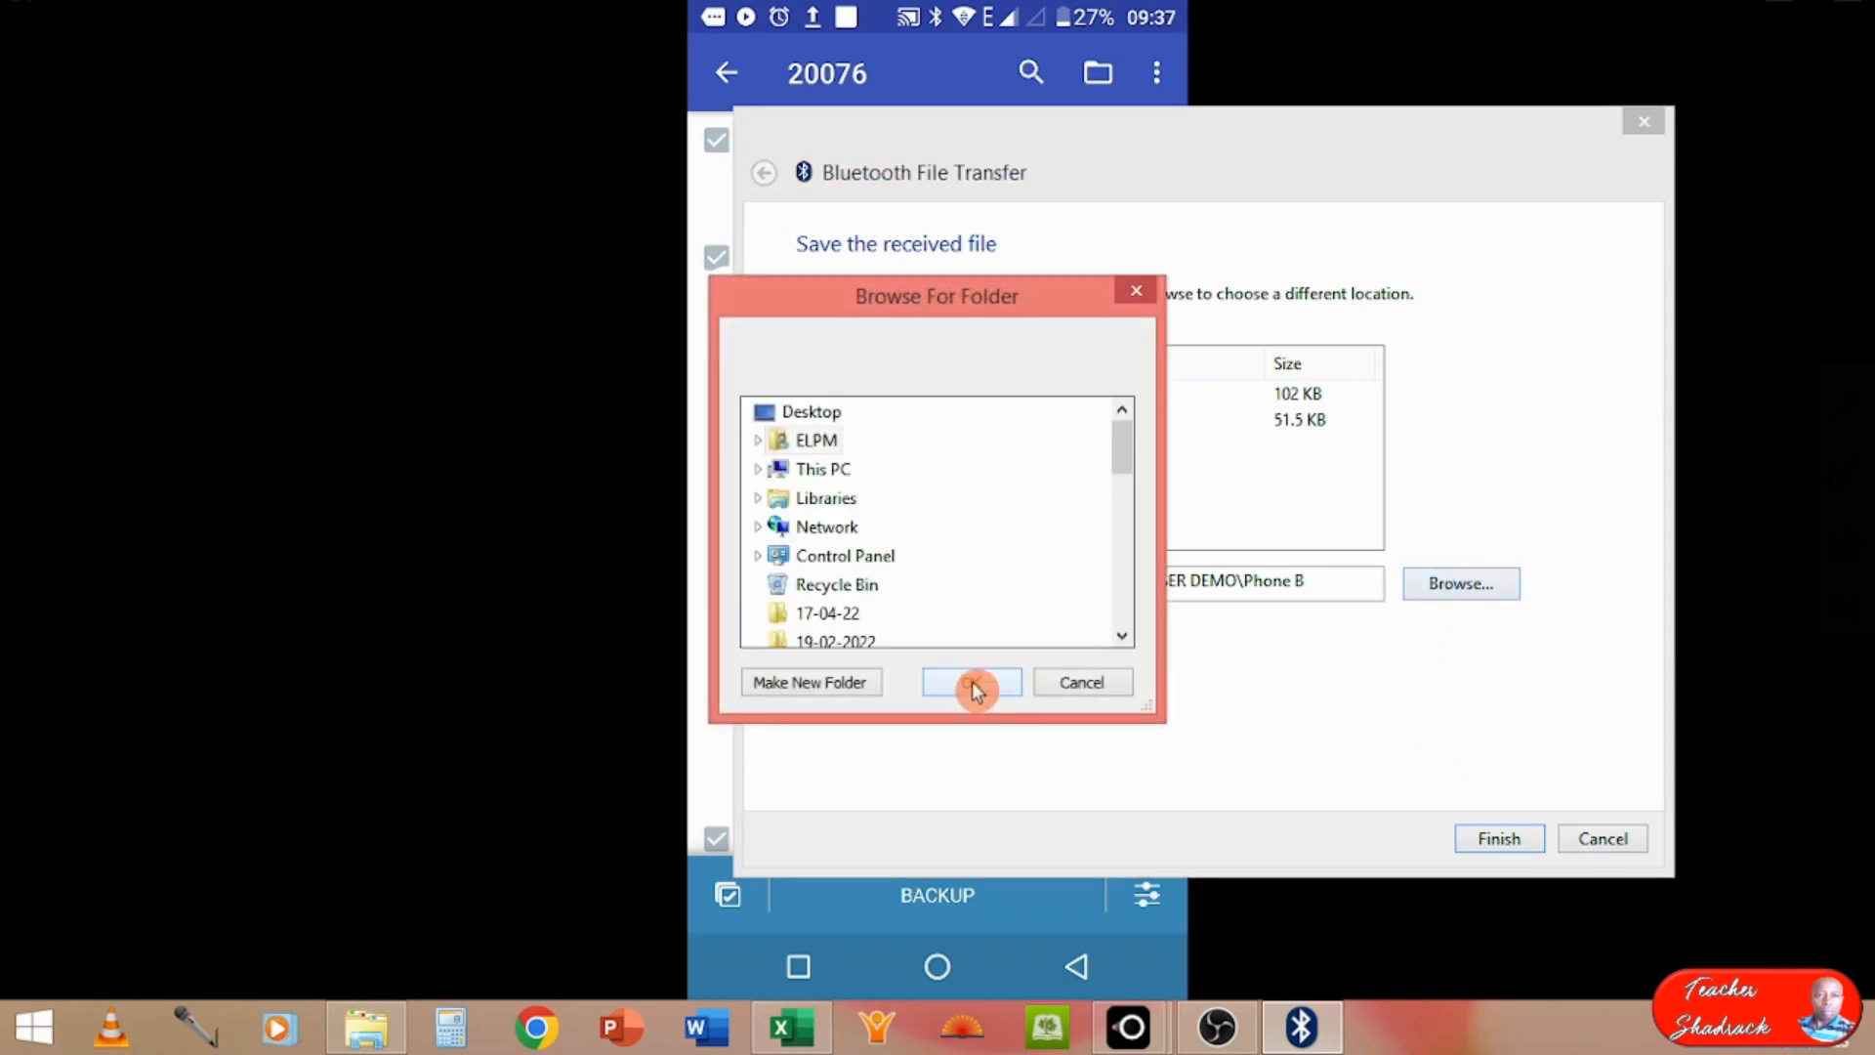
{"action": "left_click", "coordinate": [756, 476]}
{"action": "left_click", "coordinate": [758, 470]}
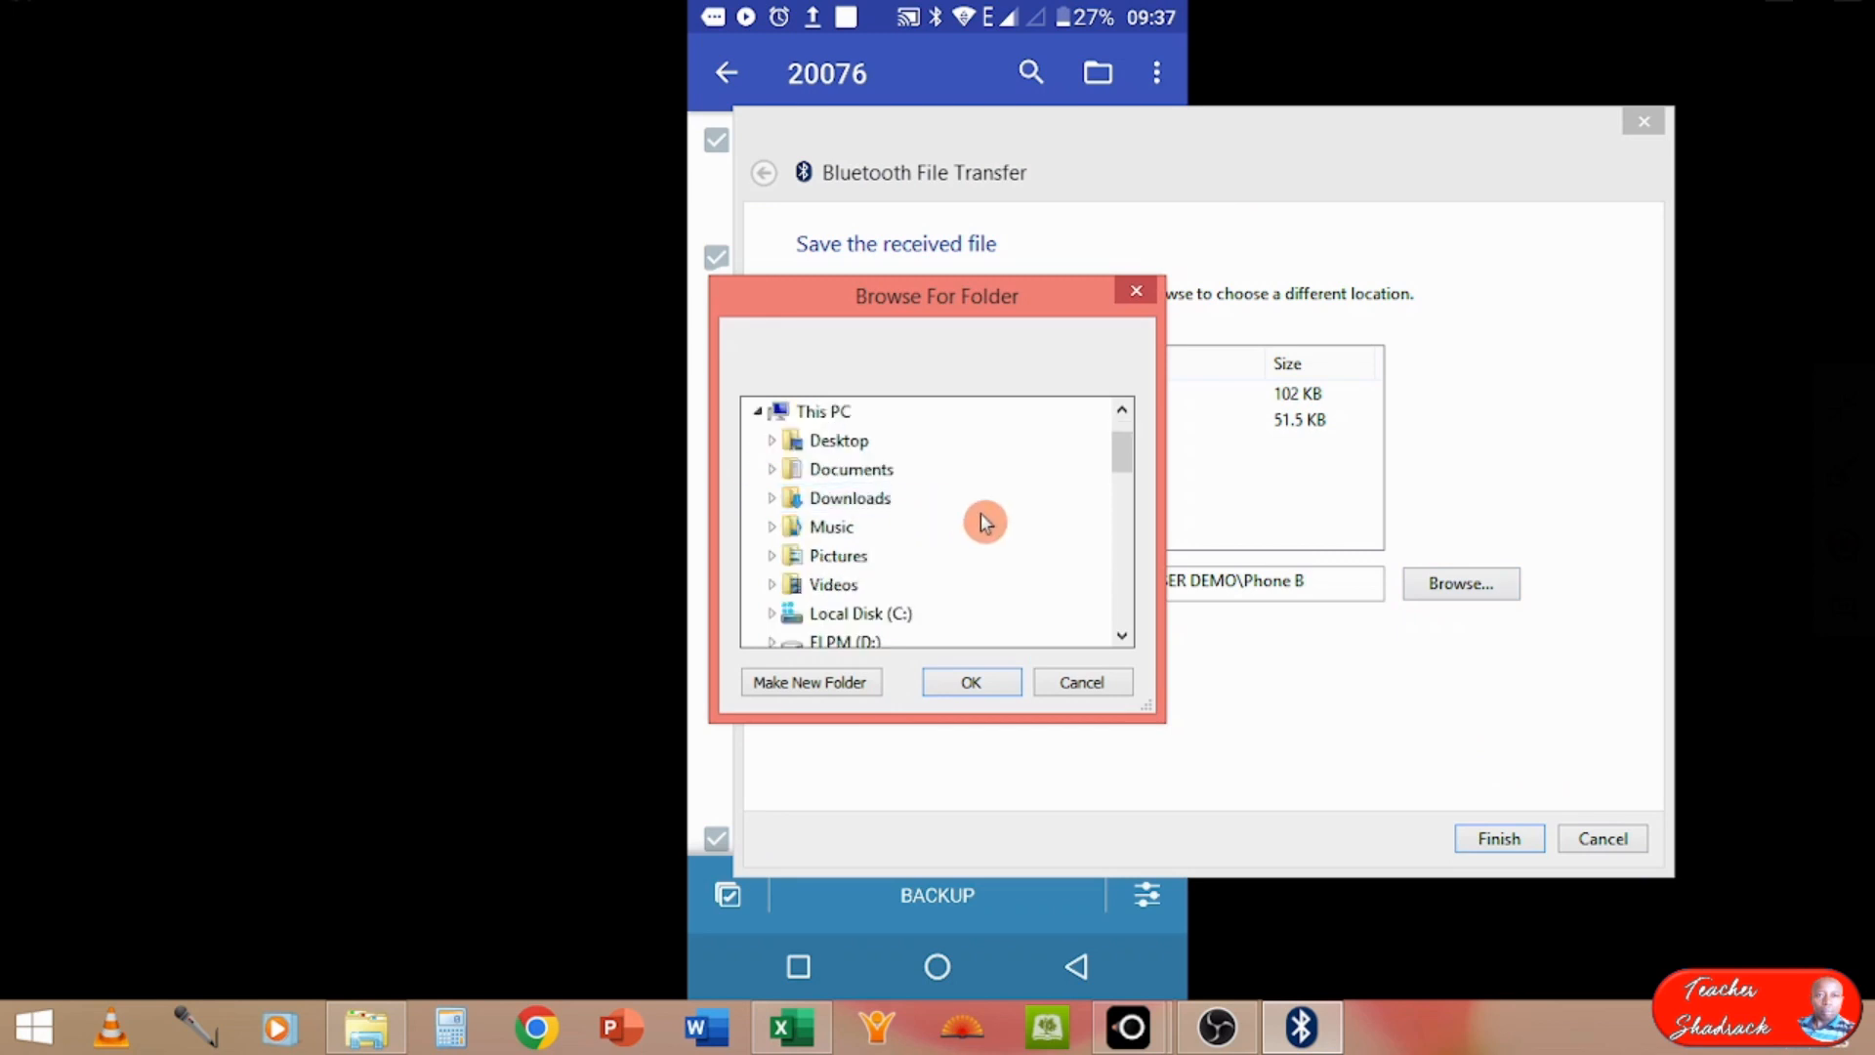
{"action": "left_click", "coordinate": [1122, 636]}
{"action": "left_click", "coordinate": [1122, 636]}
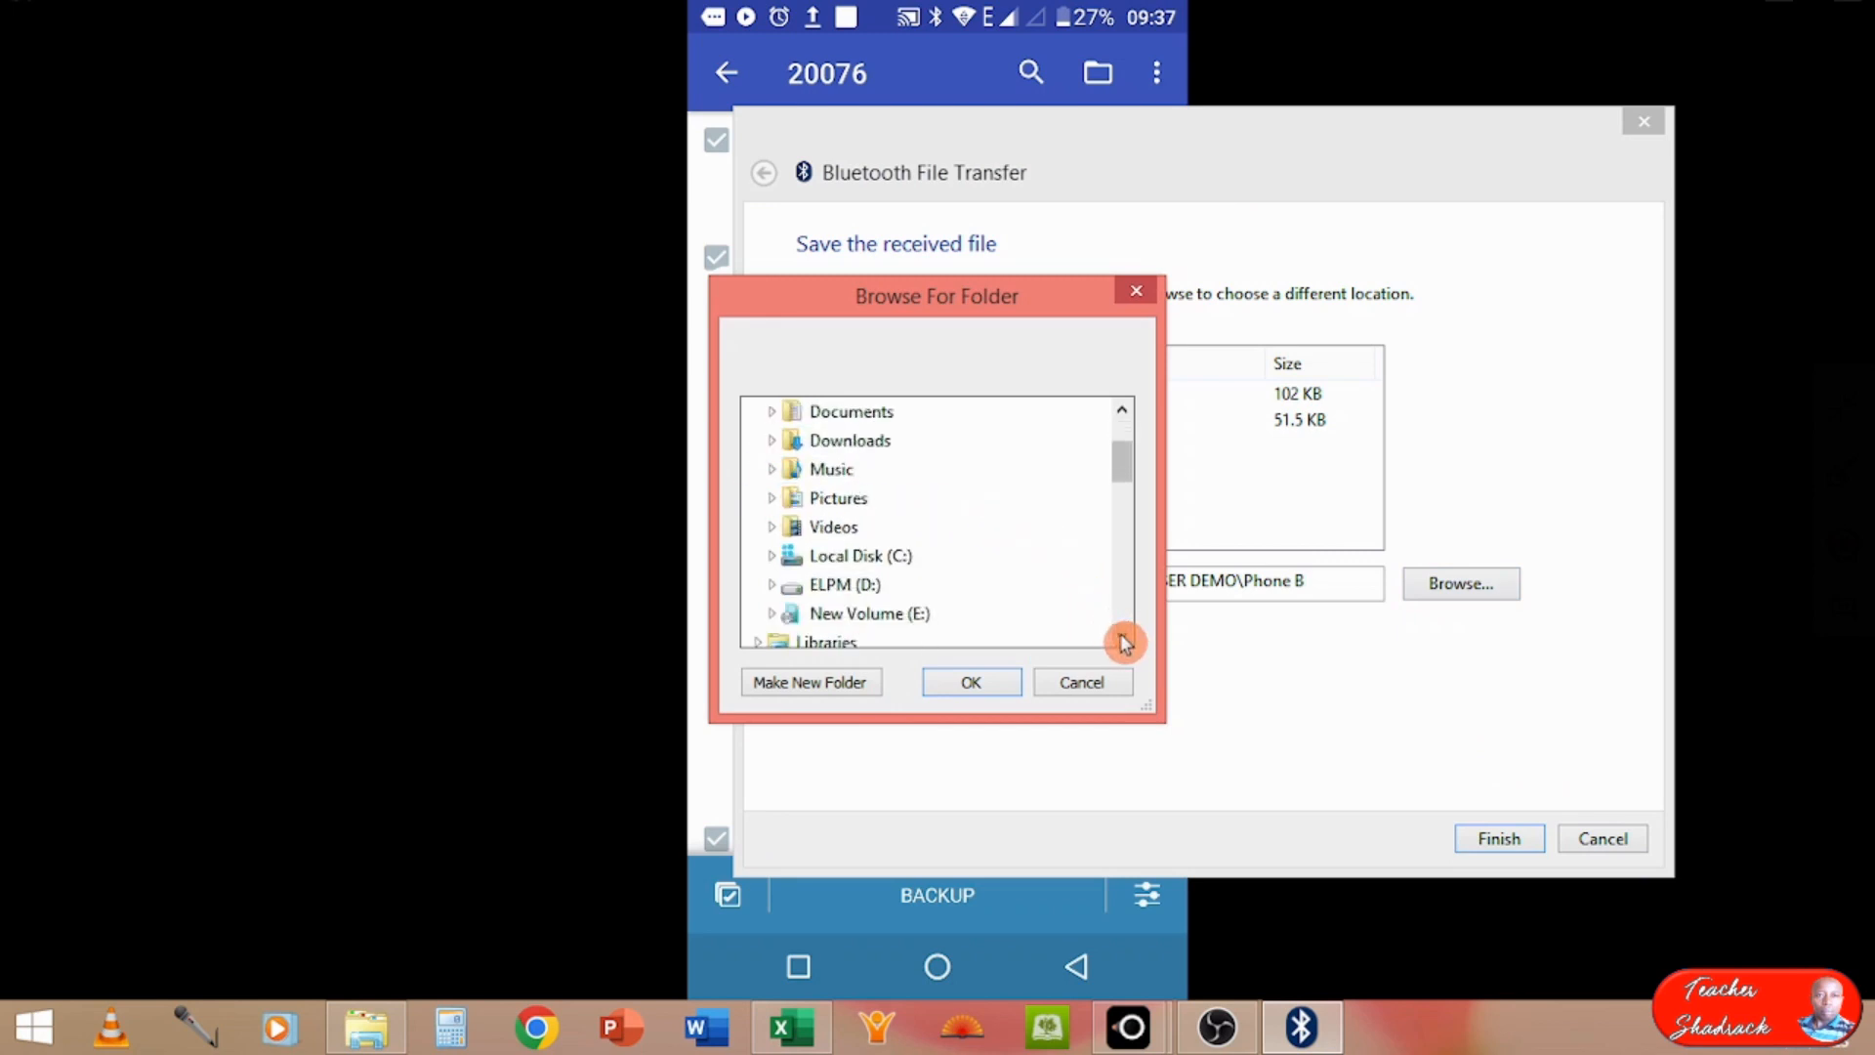
{"action": "left_click", "coordinate": [771, 586]}
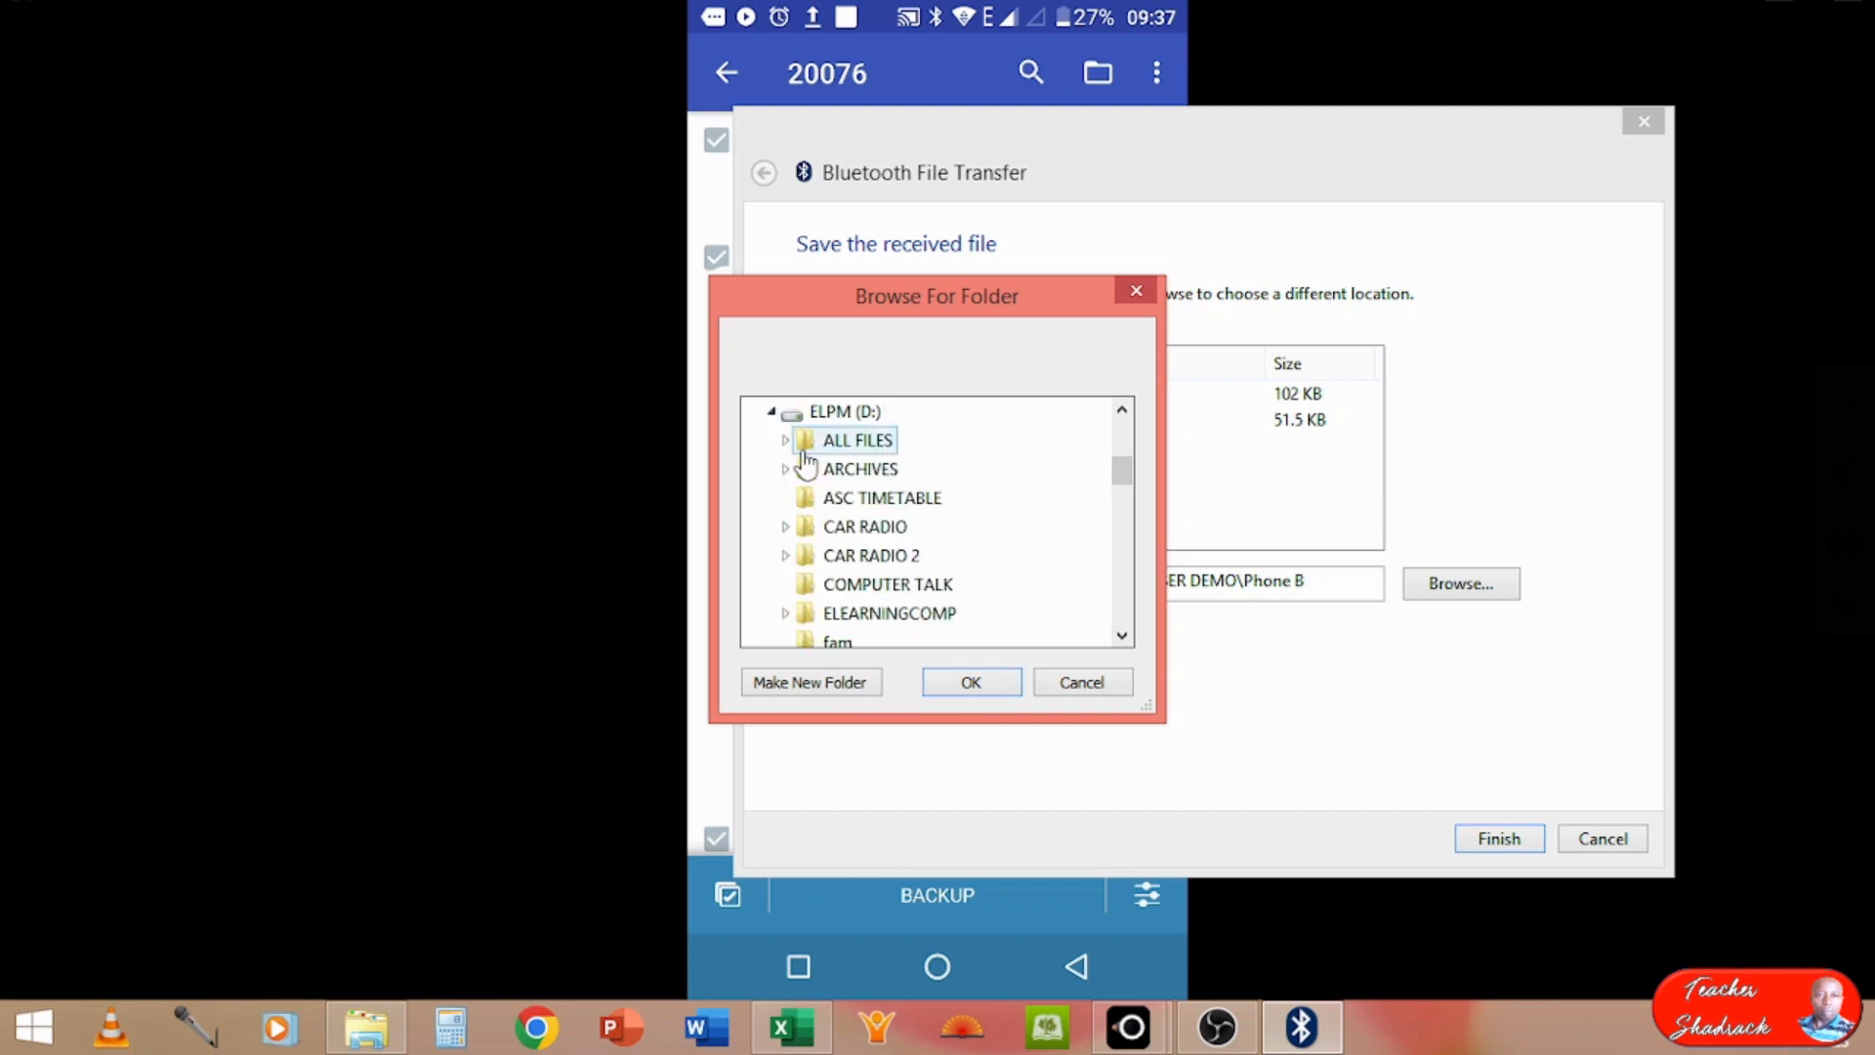
{"action": "left_click", "coordinate": [1120, 641]}
{"action": "left_click", "coordinate": [1120, 642]}
{"action": "left_click", "coordinate": [1120, 641]}
{"action": "left_click", "coordinate": [1120, 642]}
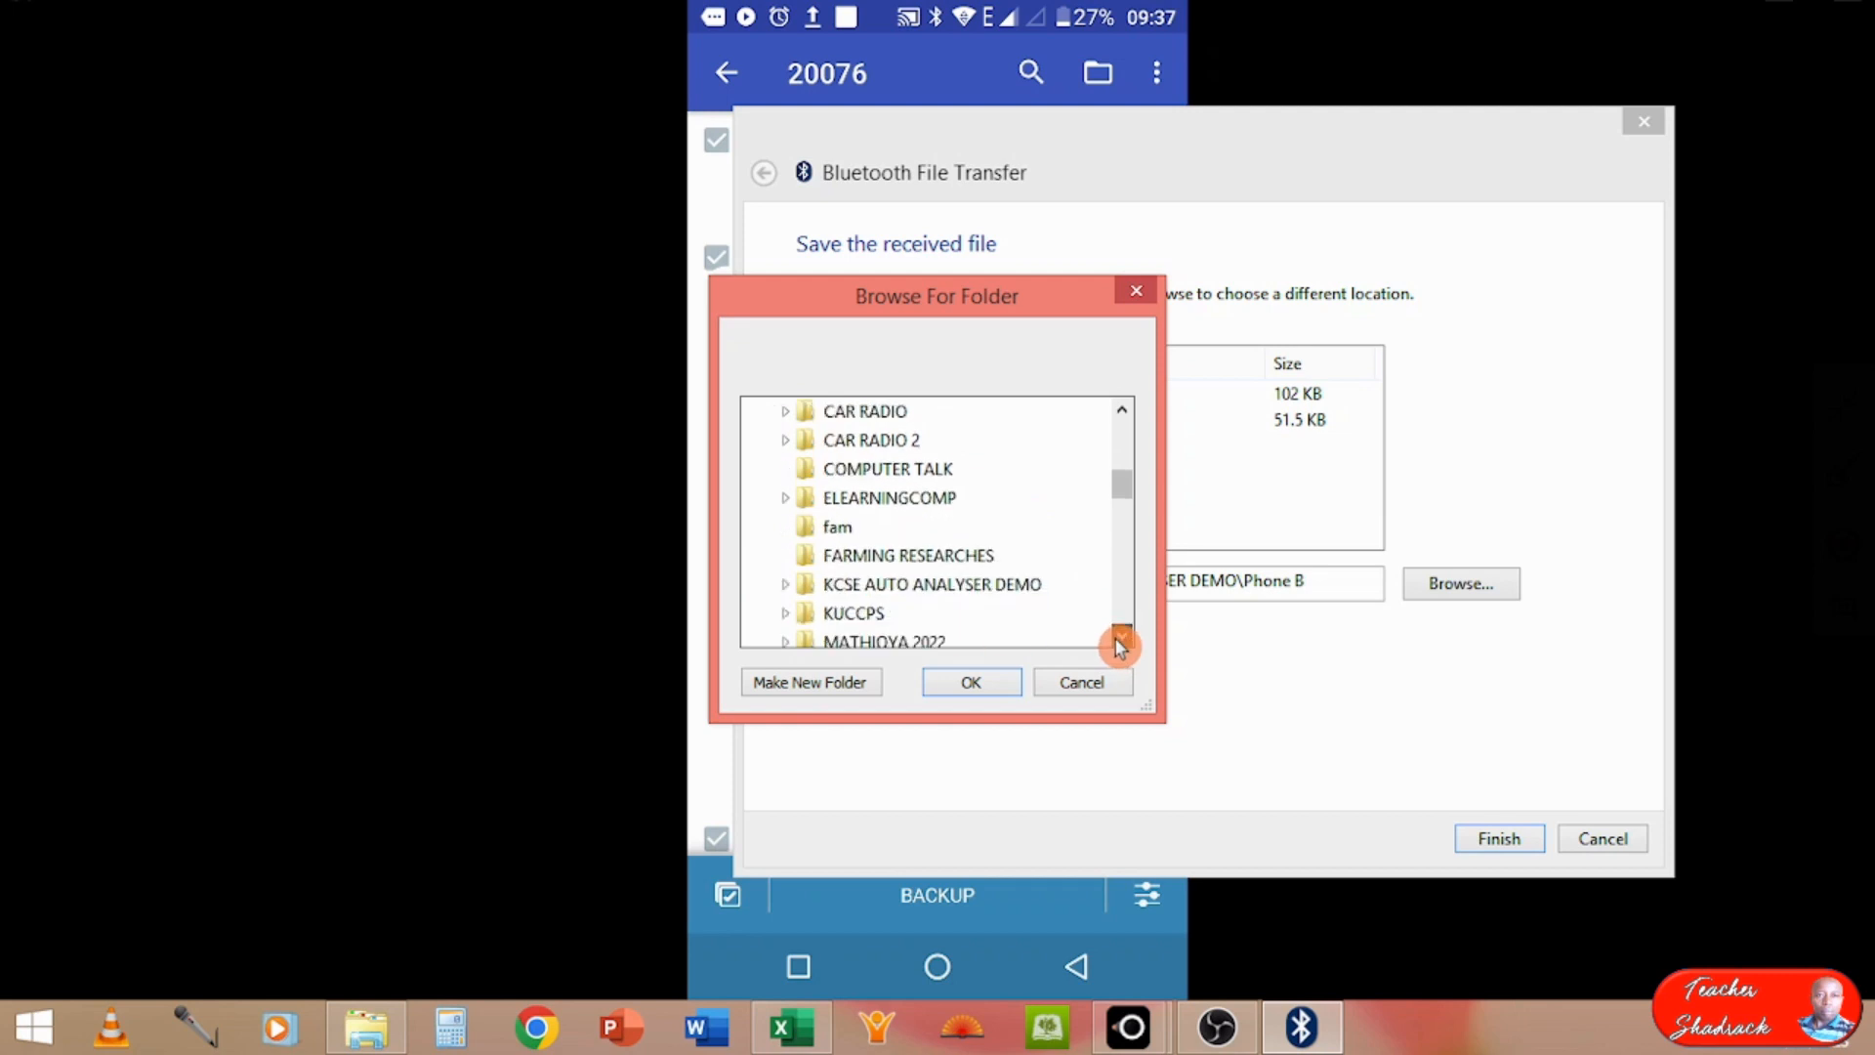
{"action": "left_click", "coordinate": [786, 585]}
{"action": "left_click", "coordinate": [832, 585]}
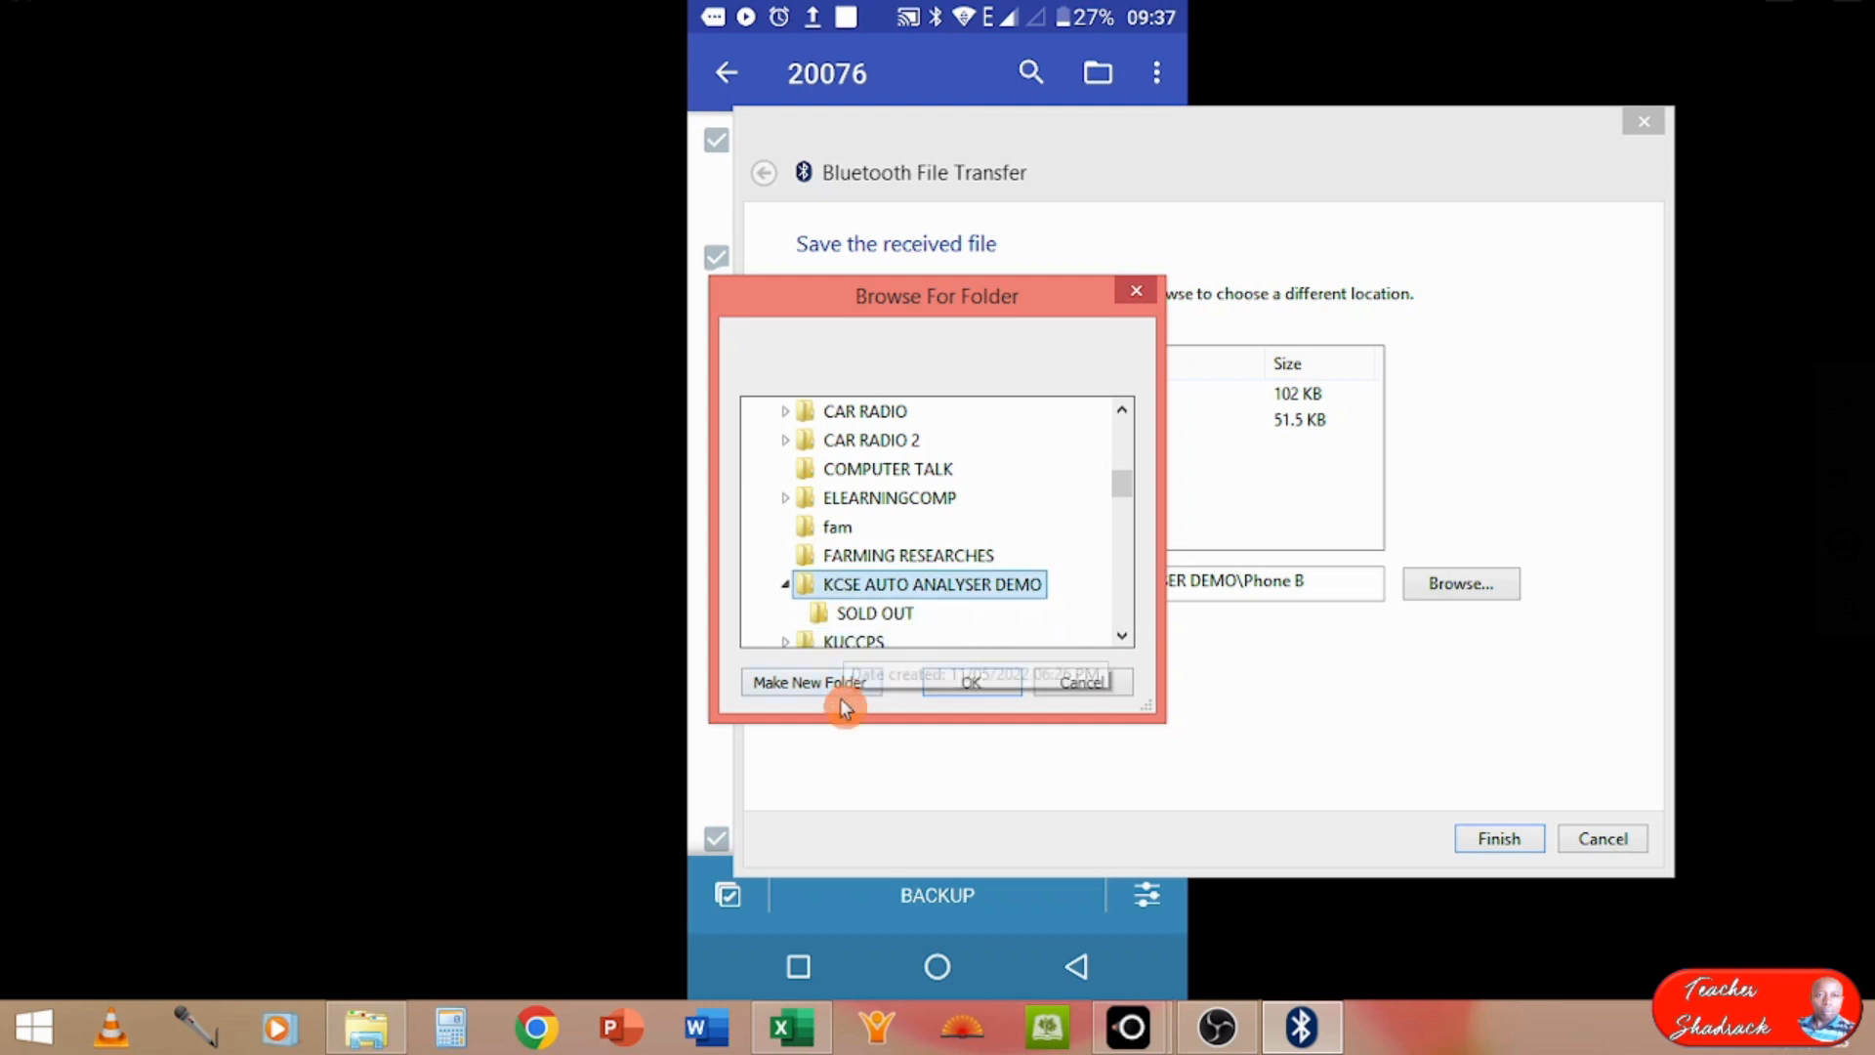
Step: Create a folder named Phone 1 inside KCSE AUTO ANALYSER DEMO and save the received files in it
{"action": "left_click", "coordinate": [817, 688]}
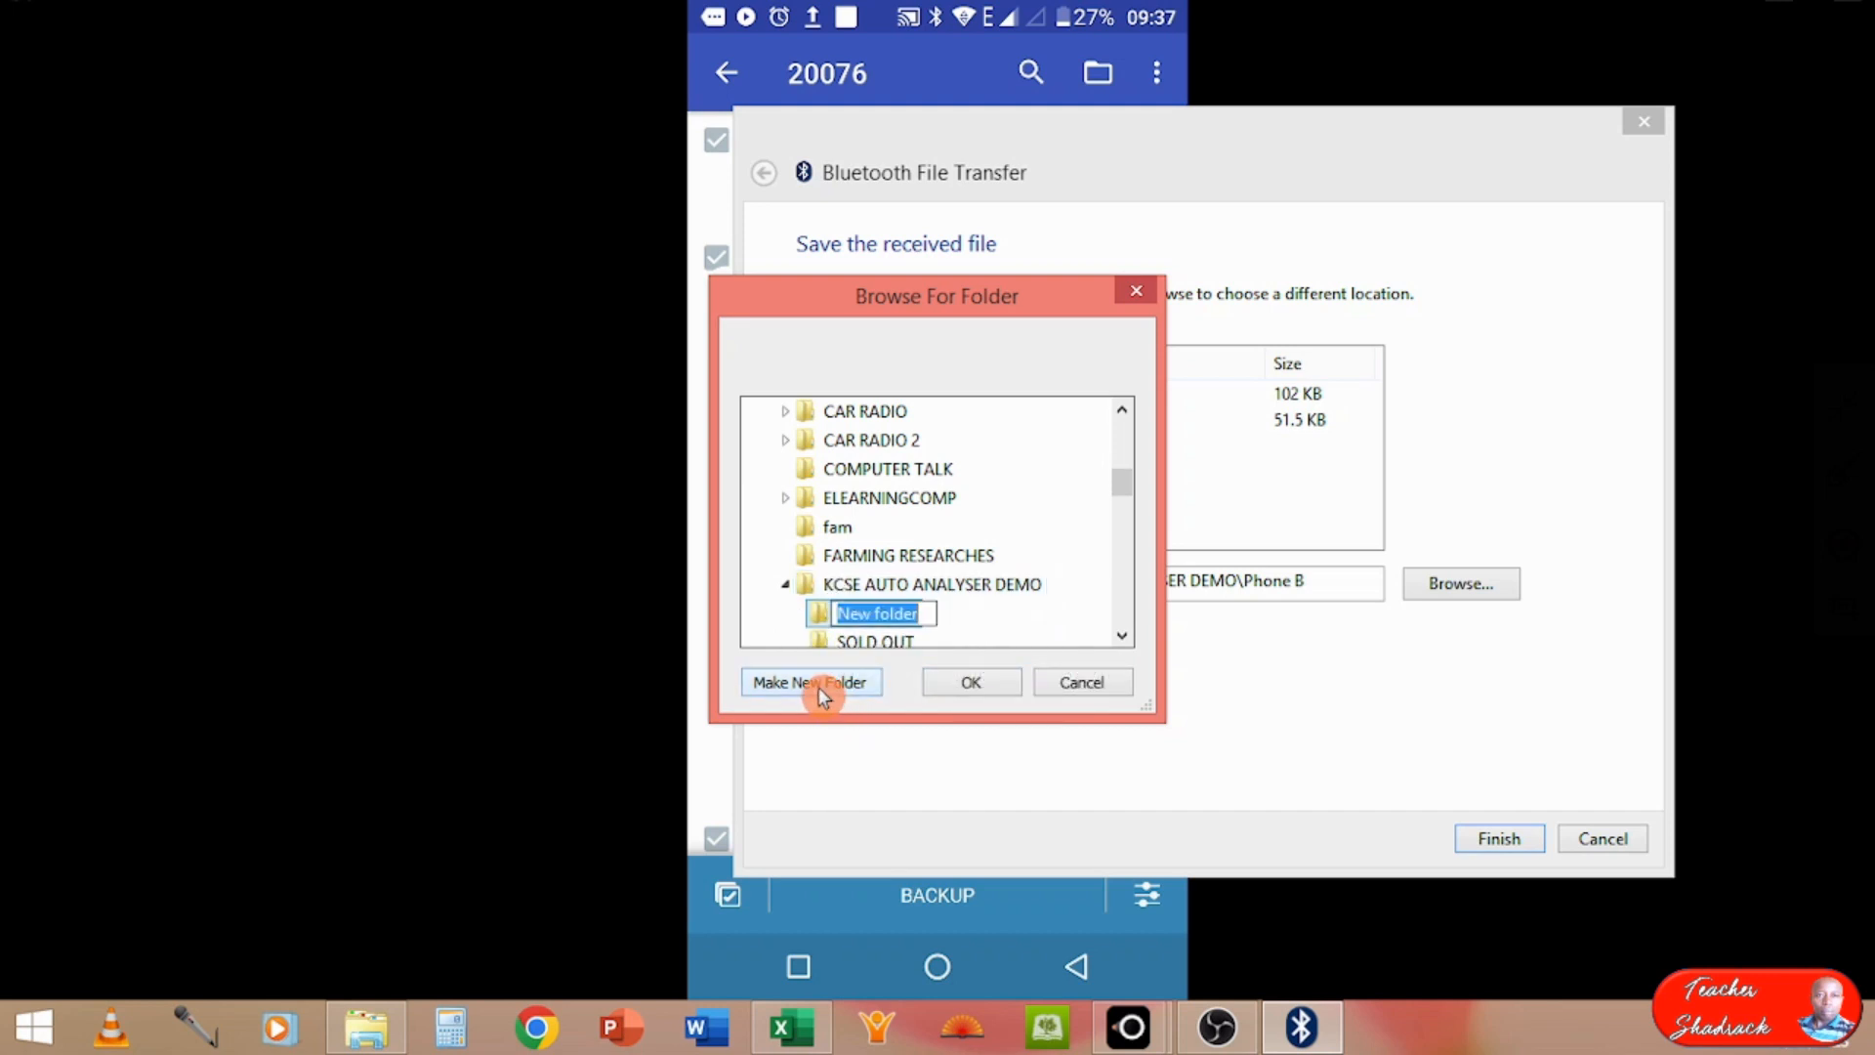
{"action": "type", "text": "Phone"}
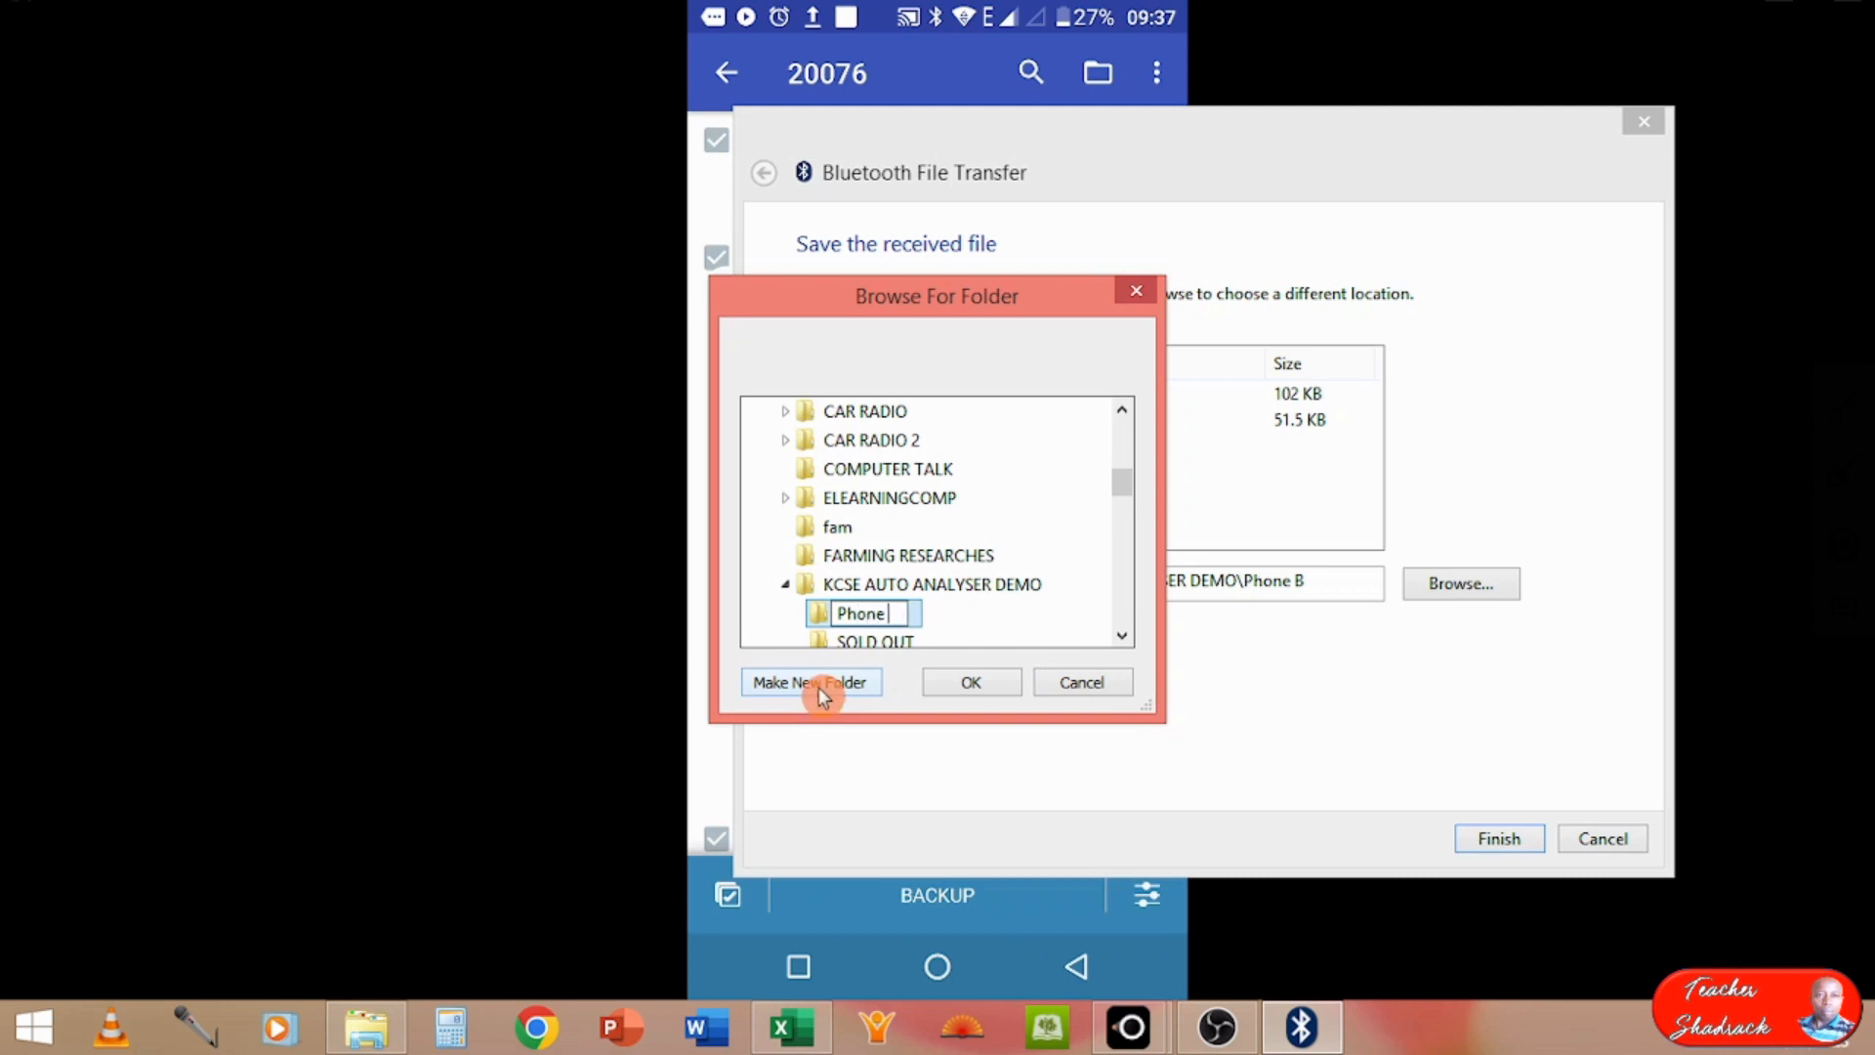
{"action": "type", "text": " 1"}
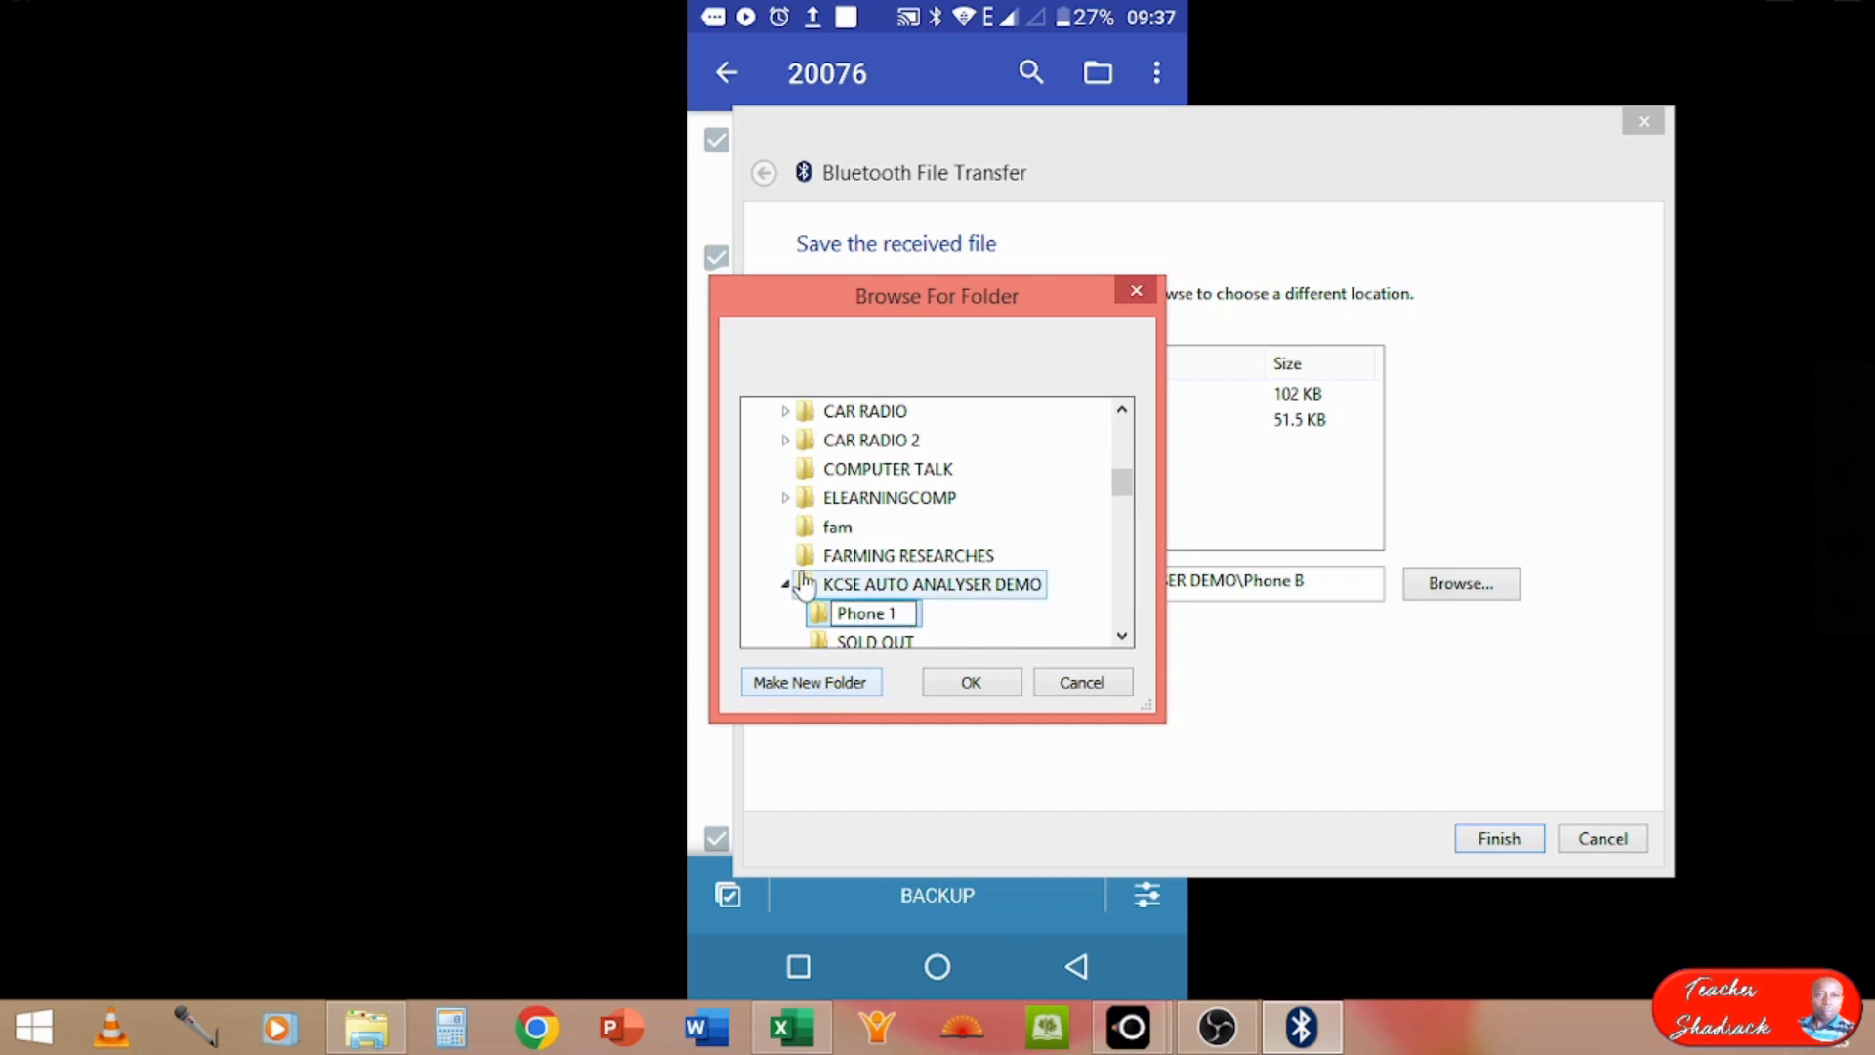
{"action": "left_click", "coordinate": [819, 612]}
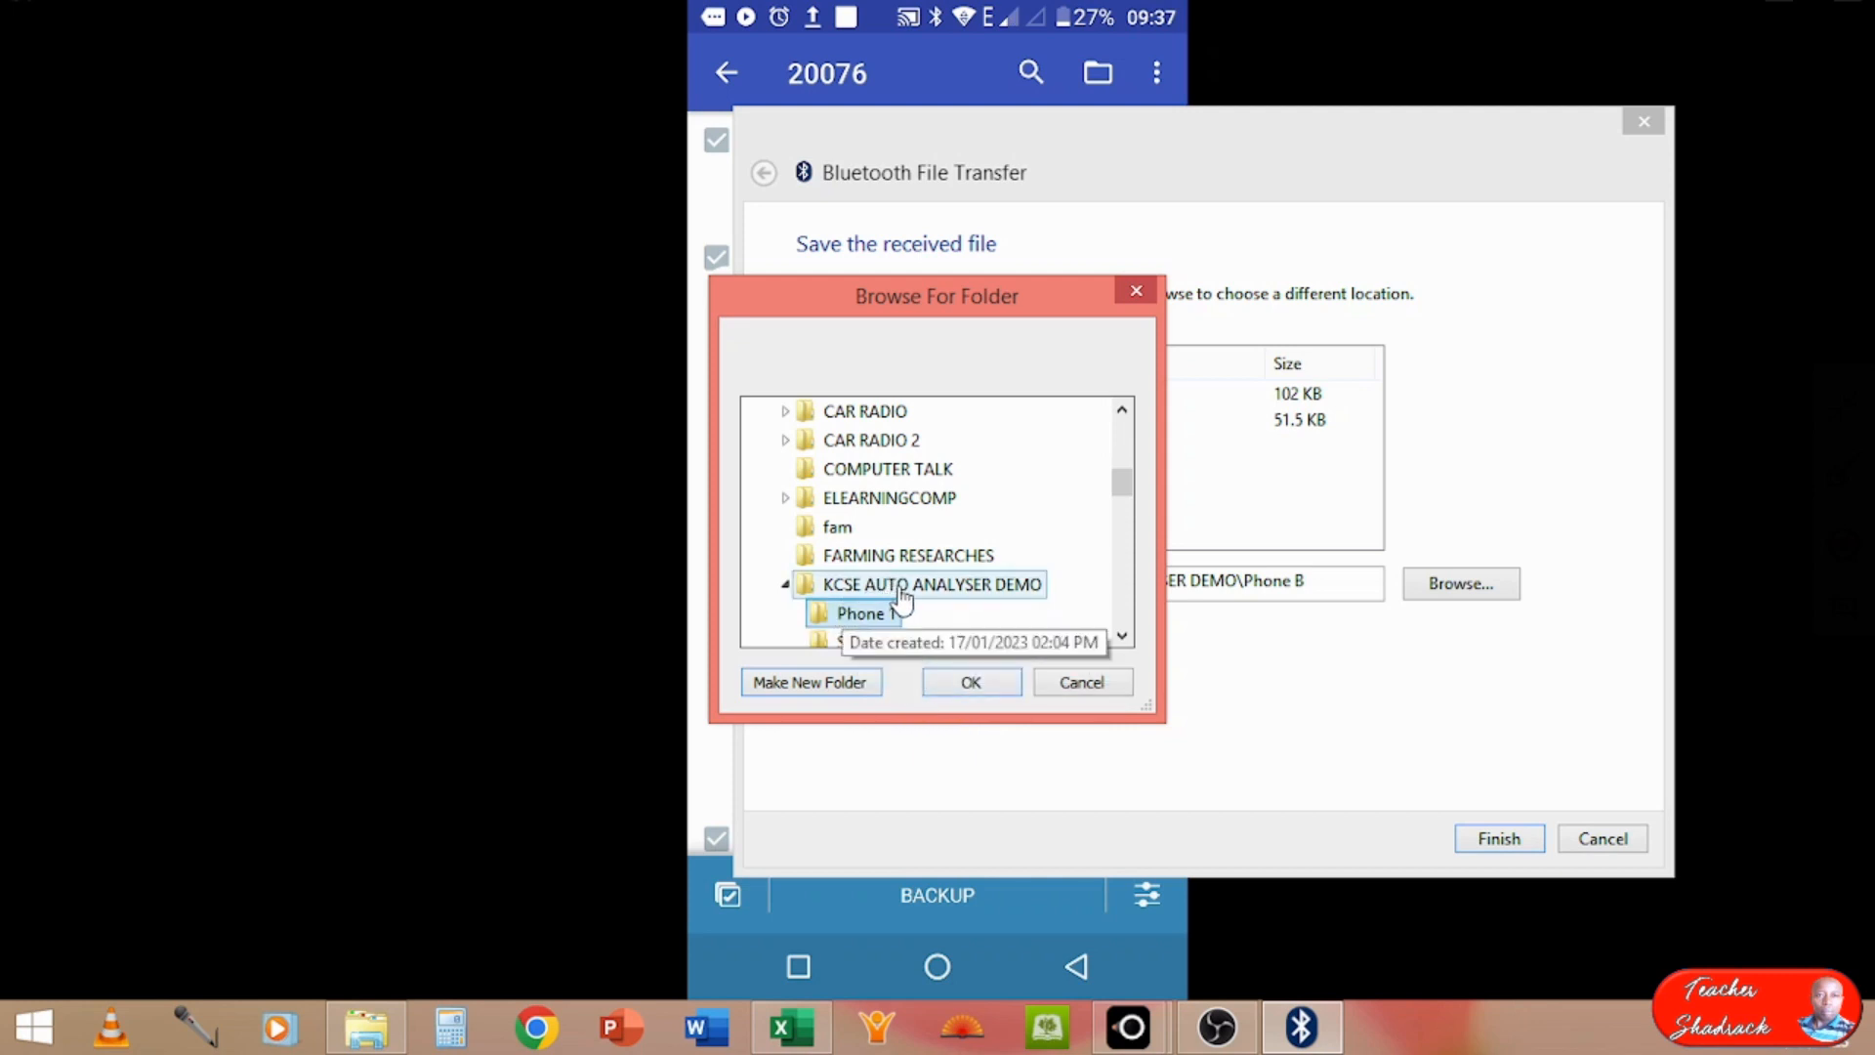
{"action": "left_click", "coordinate": [938, 677]}
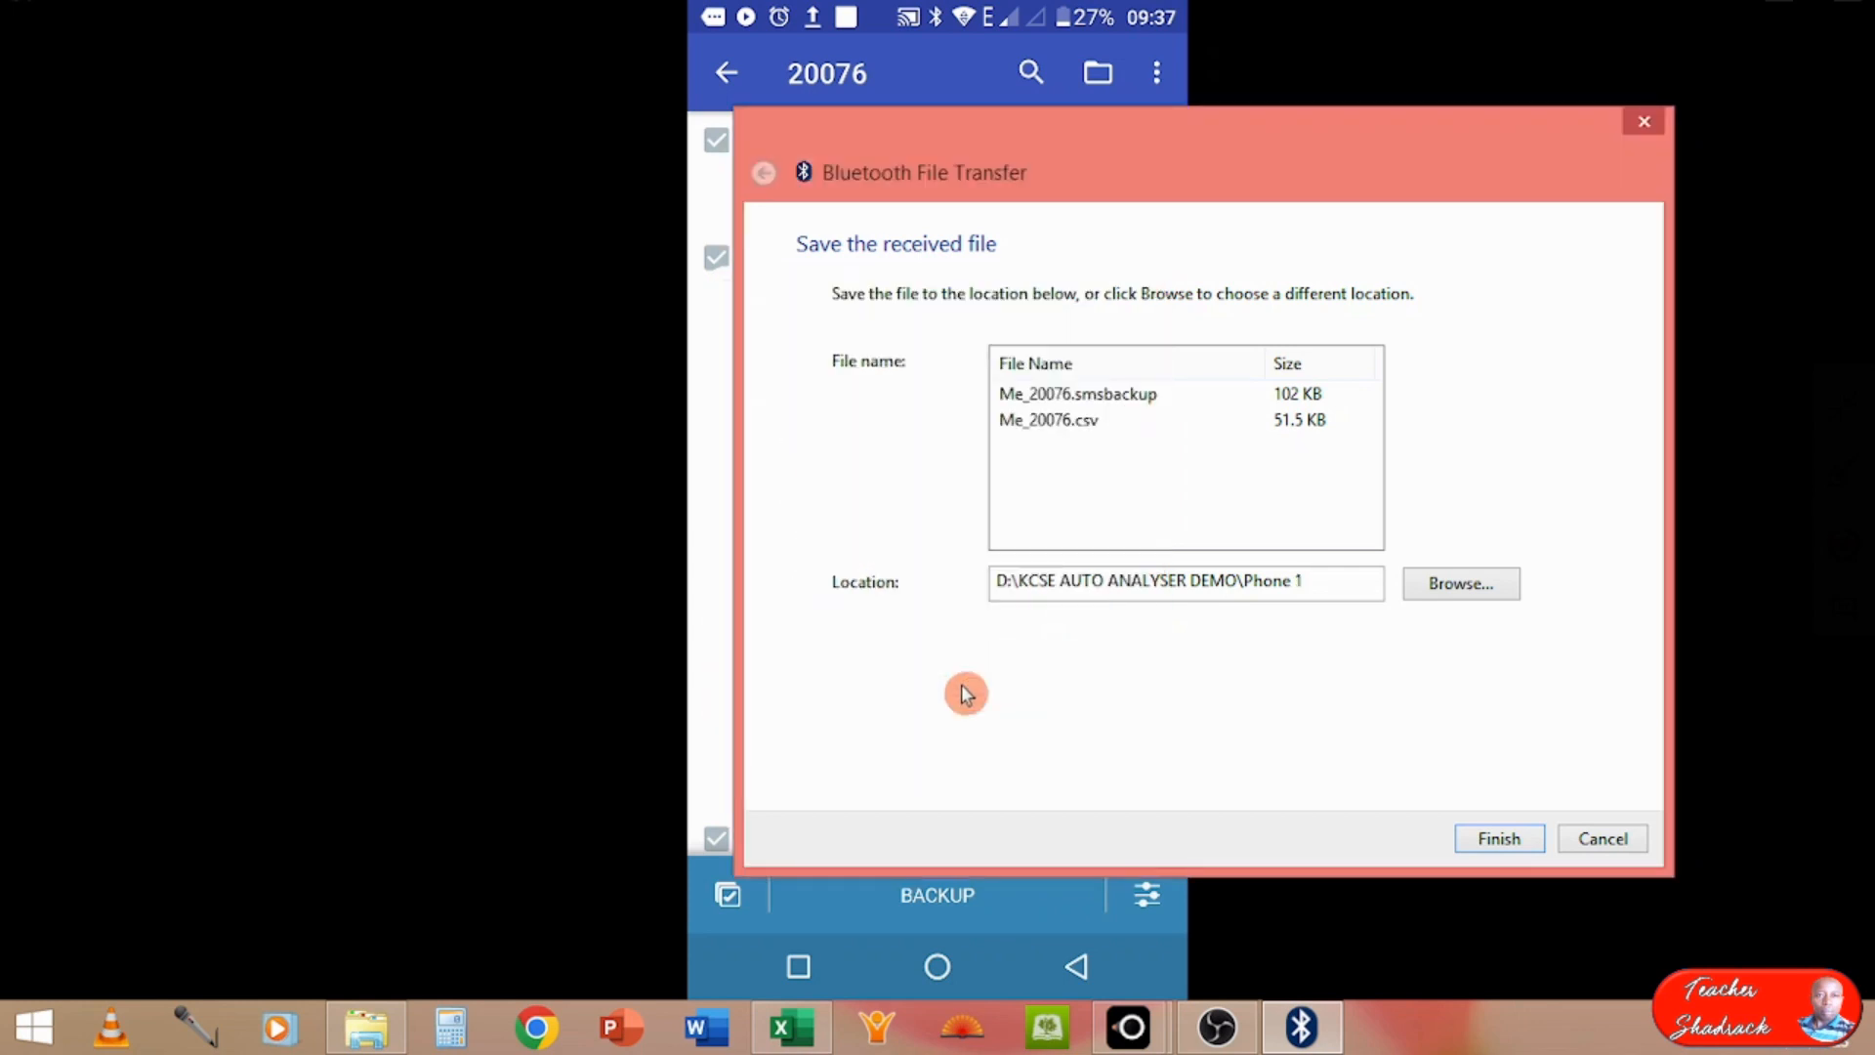
{"action": "left_click", "coordinate": [1494, 838]}
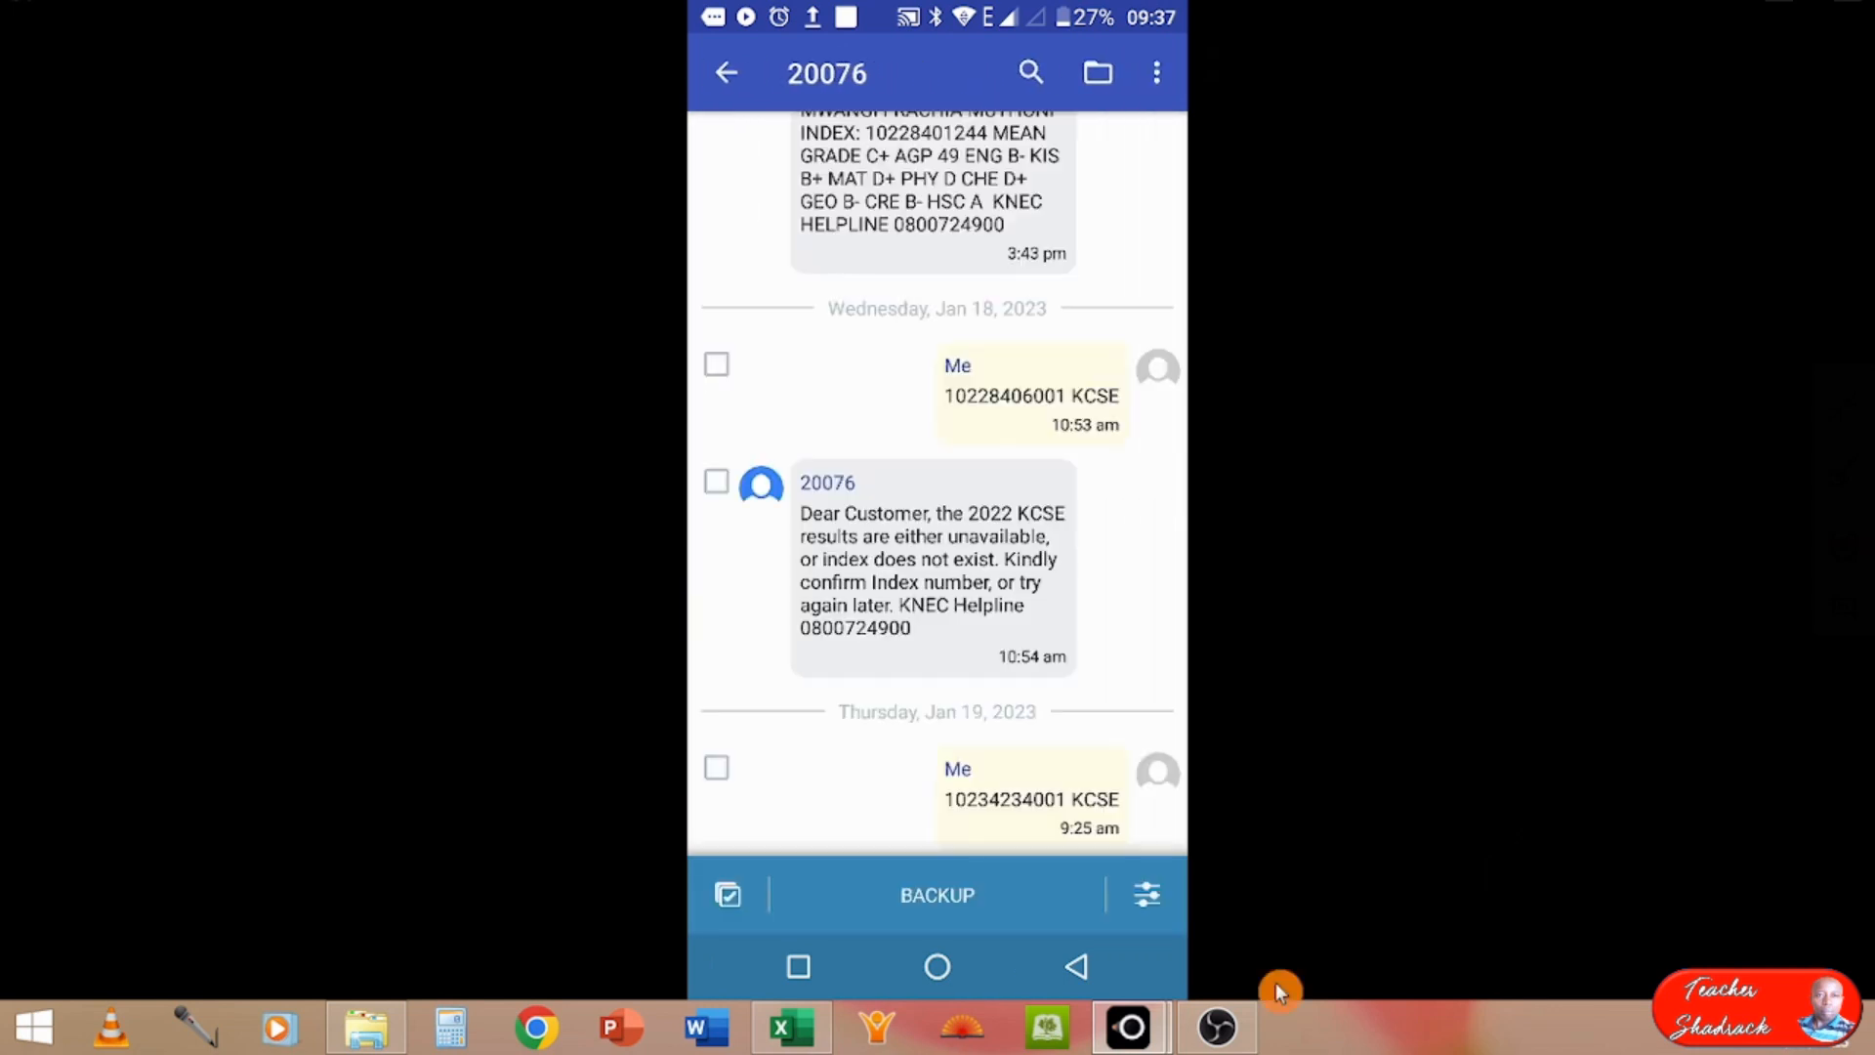
Step: Share a backup of all 20076 messages to ELPM_PC over Bluetooth and set the computer to receive the files
{"action": "left_click", "coordinate": [719, 918]}
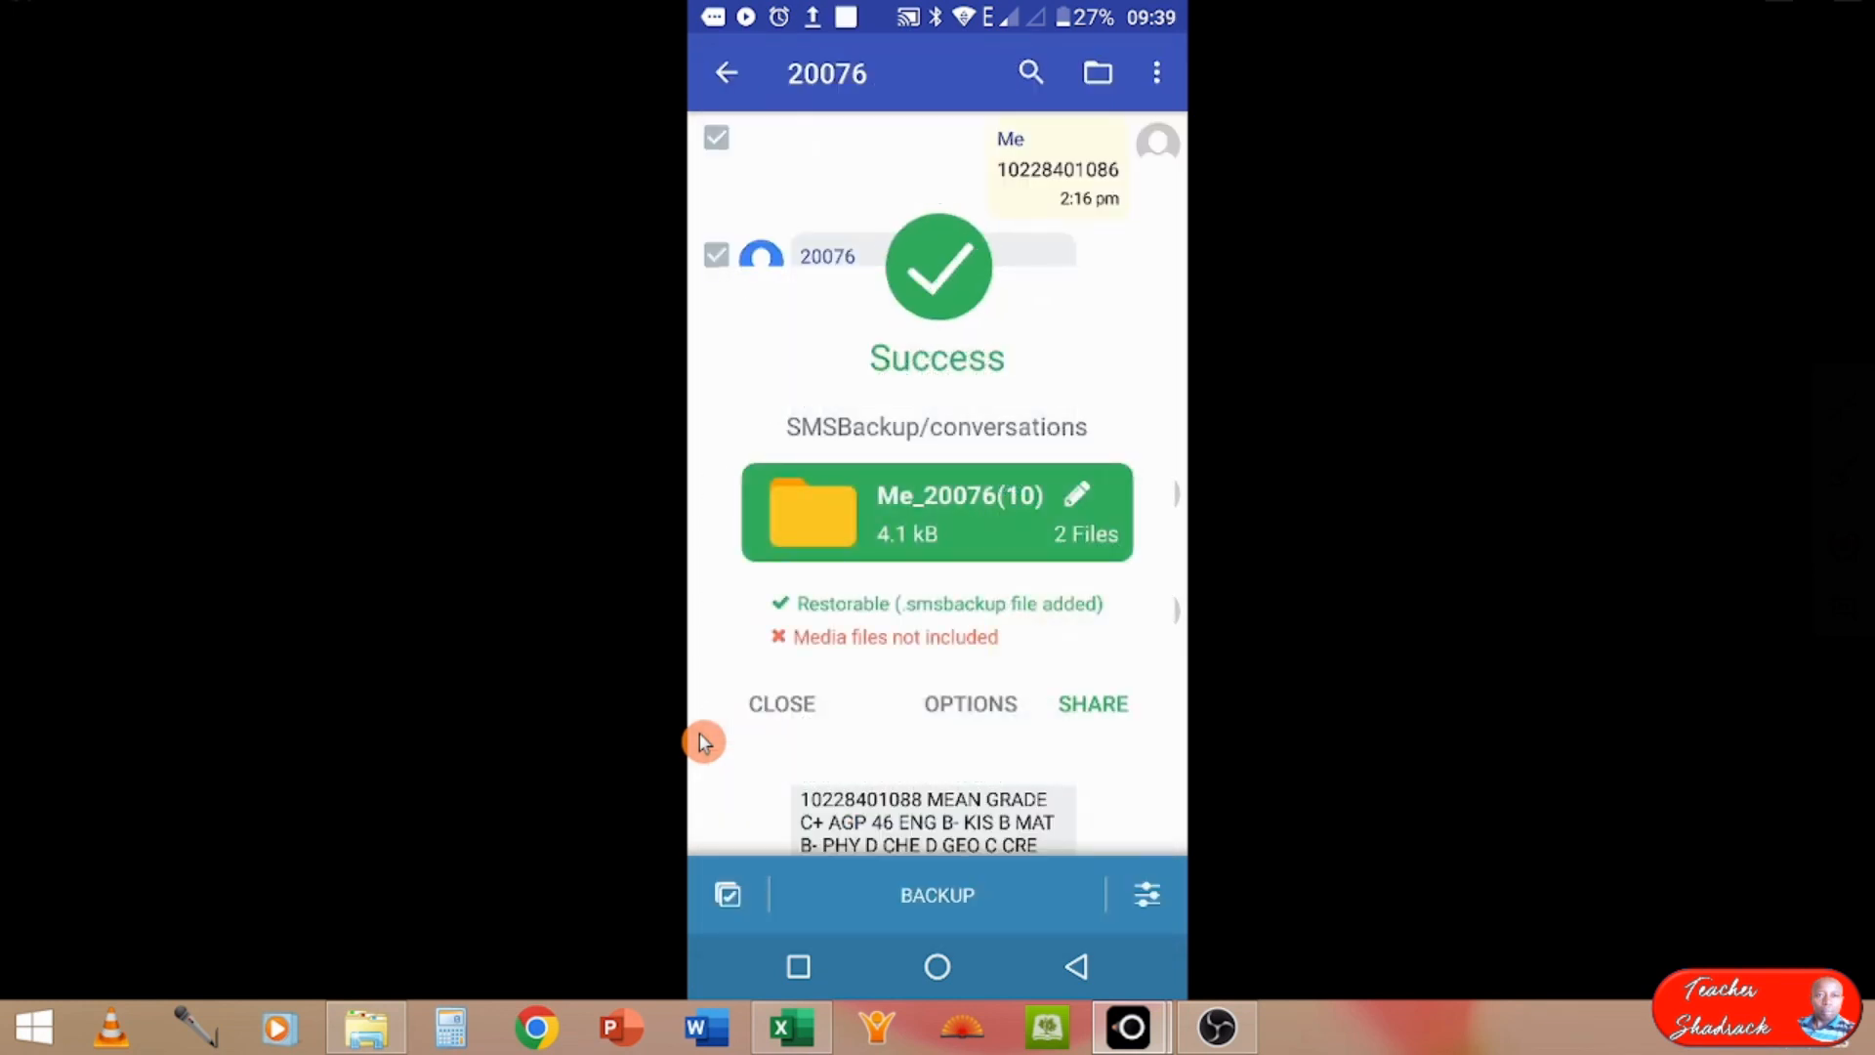
{"action": "left_click", "coordinate": [1109, 717]}
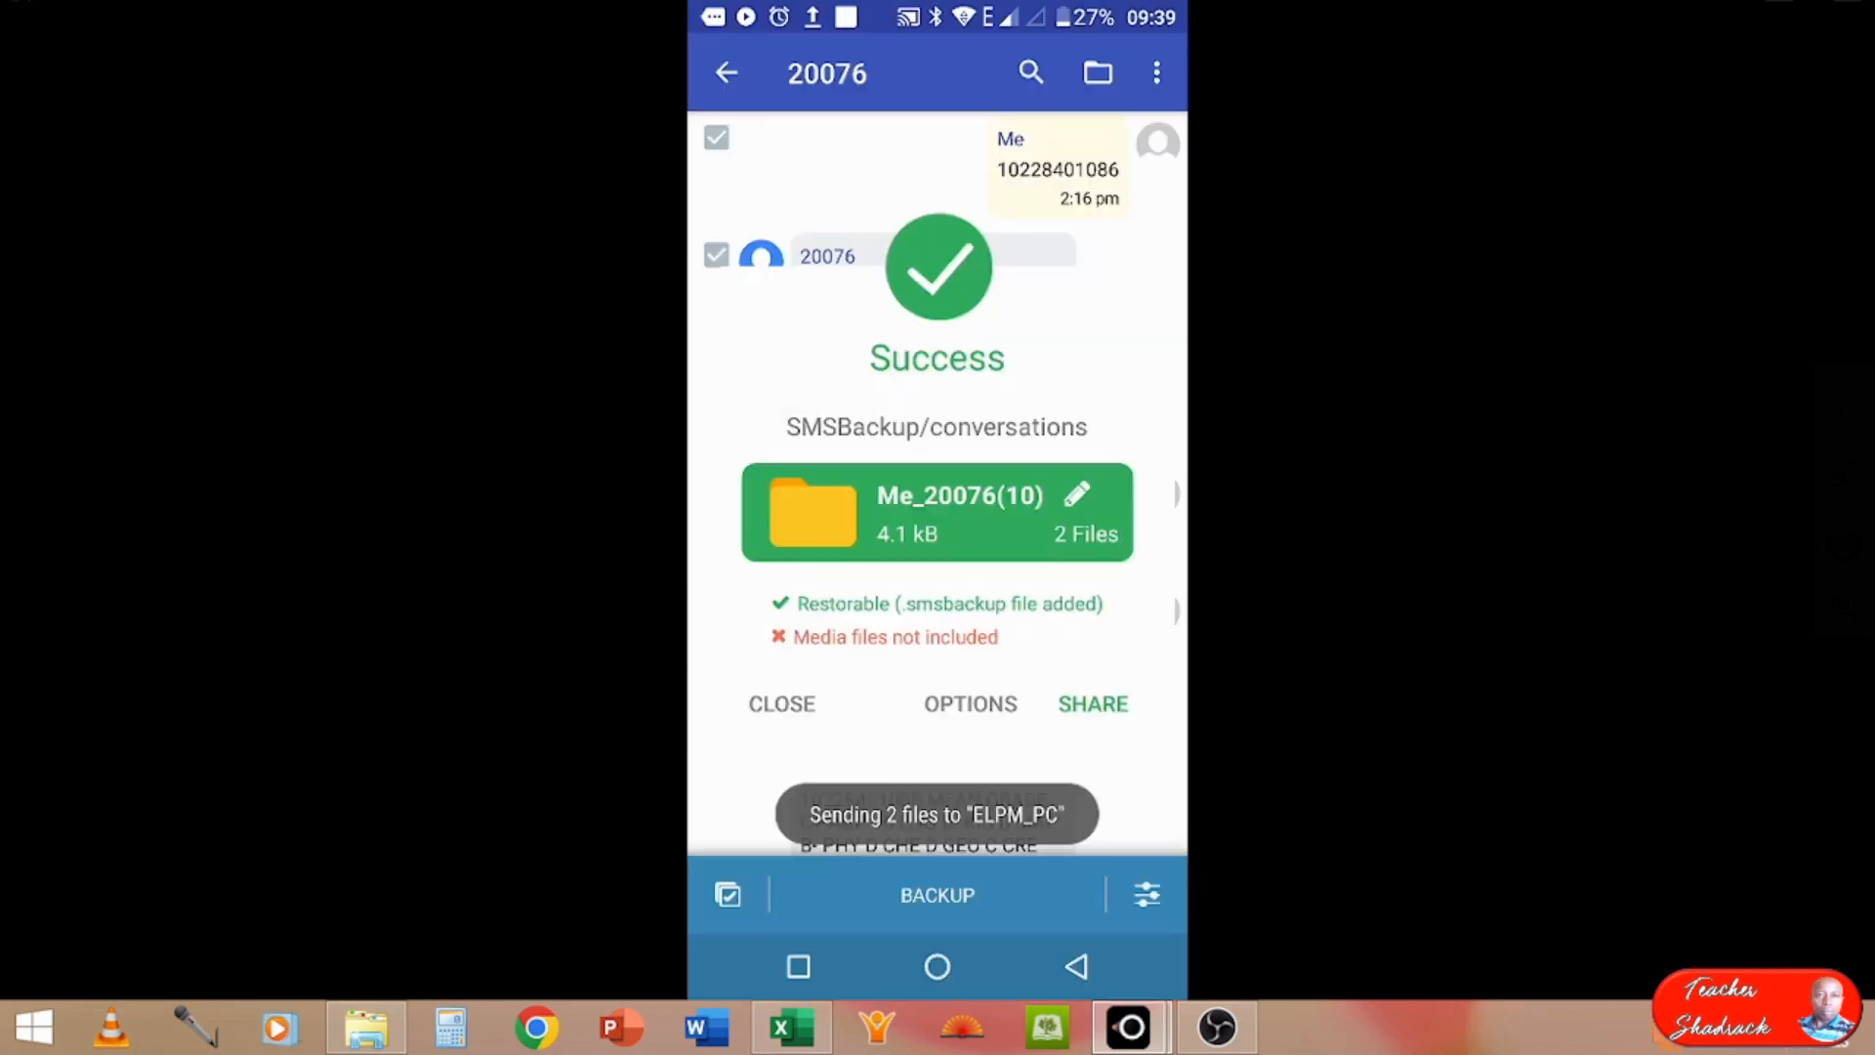
{"action": "left_click", "coordinate": [1666, 1028]}
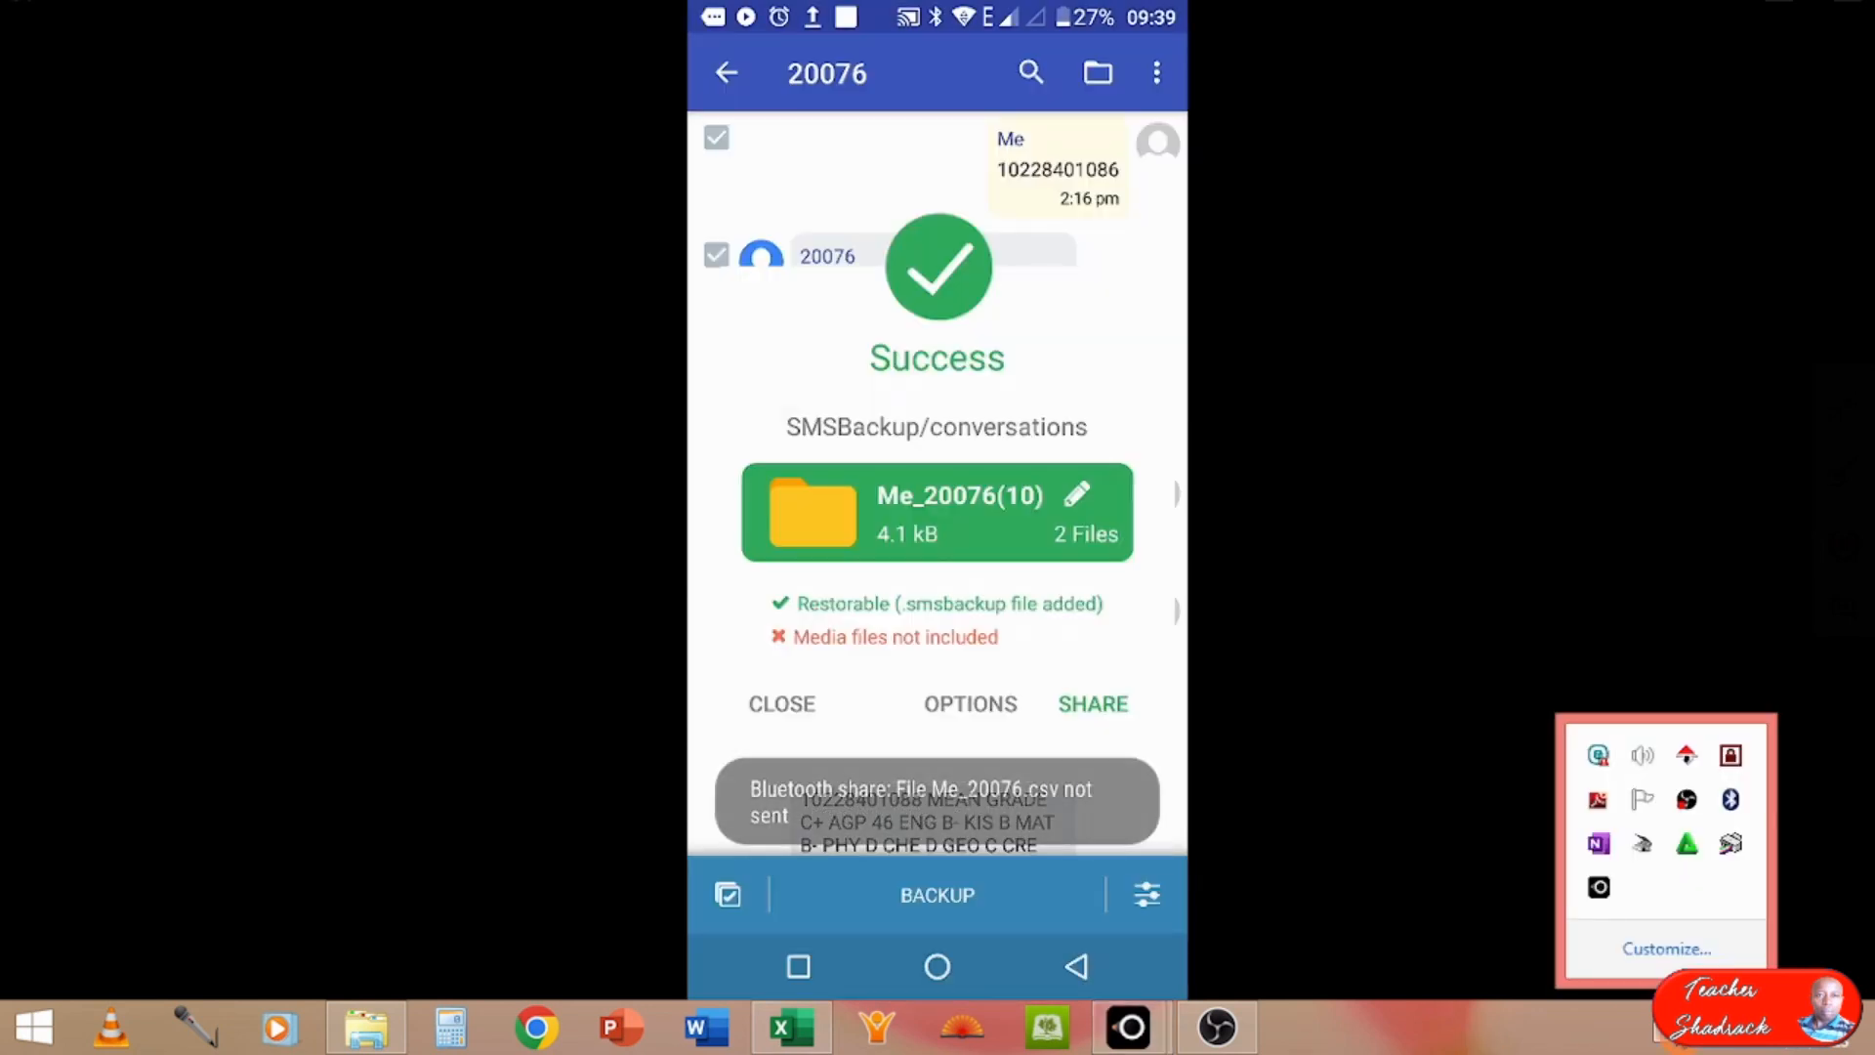
{"action": "right_click", "coordinate": [1730, 803]}
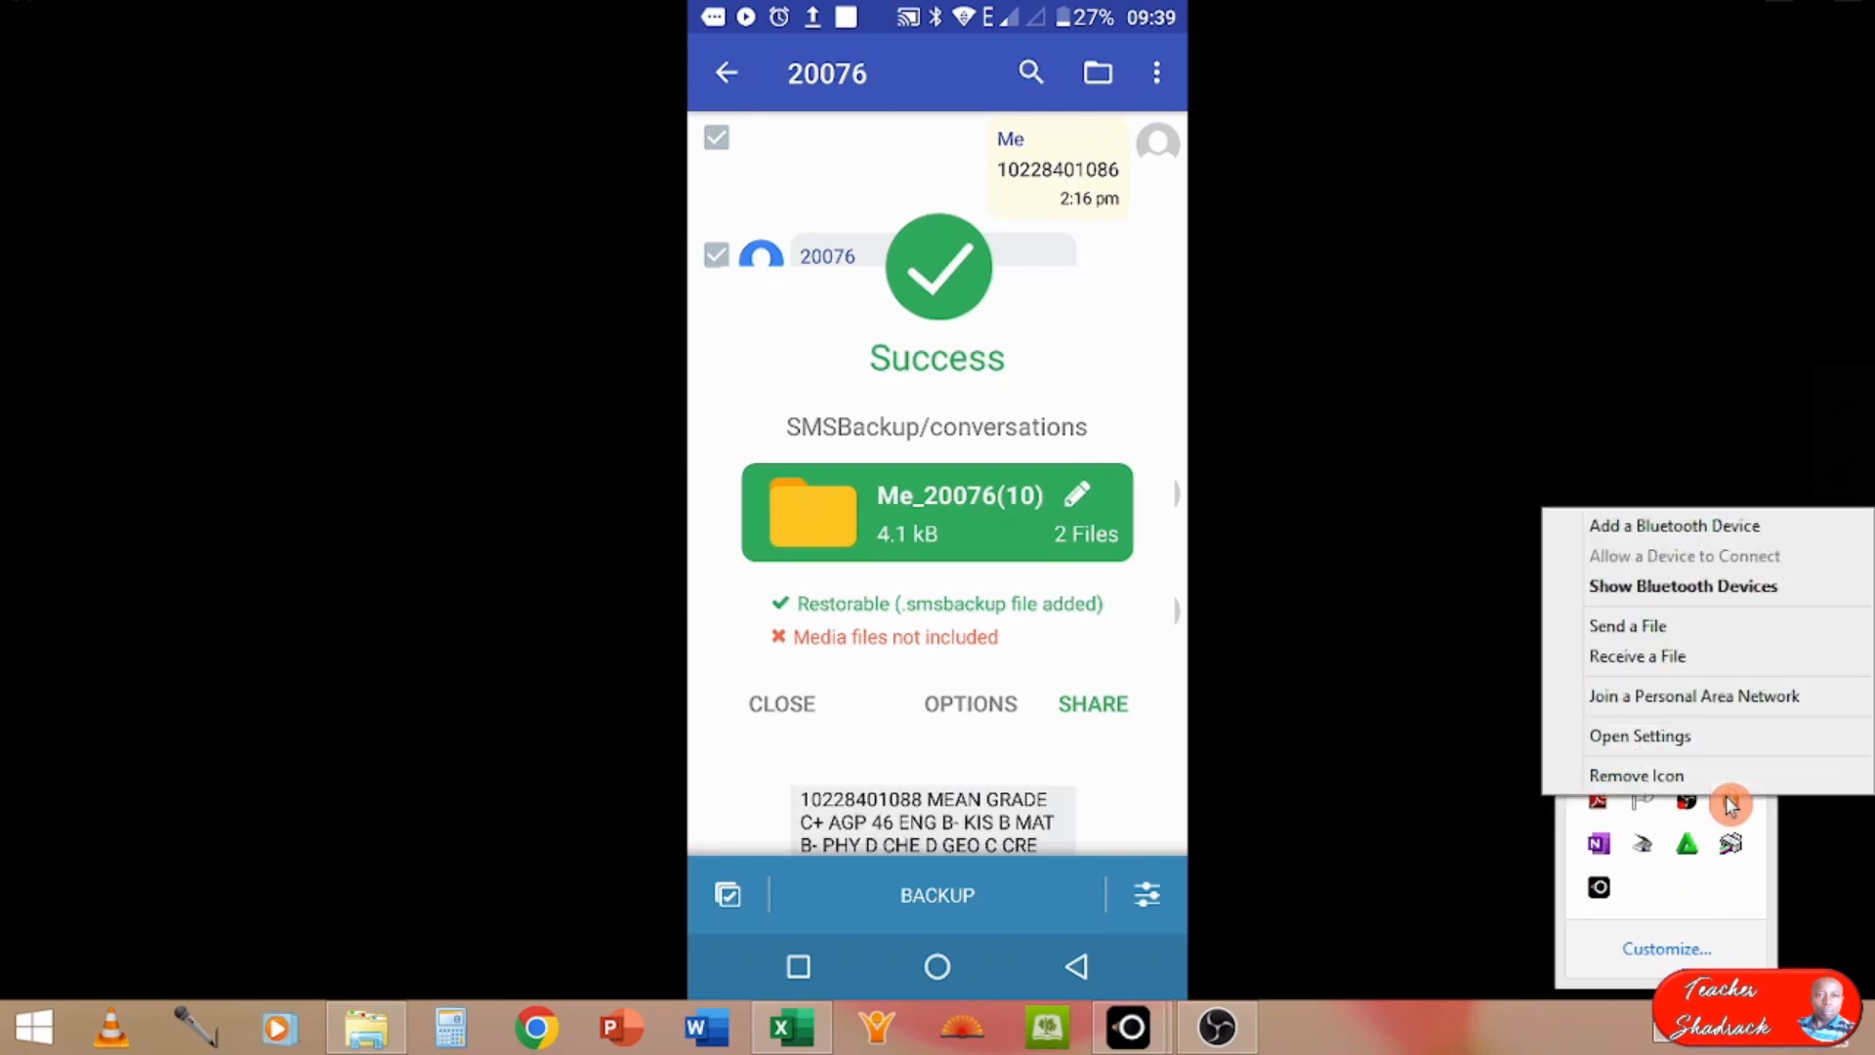
{"action": "left_click", "coordinate": [1677, 659]}
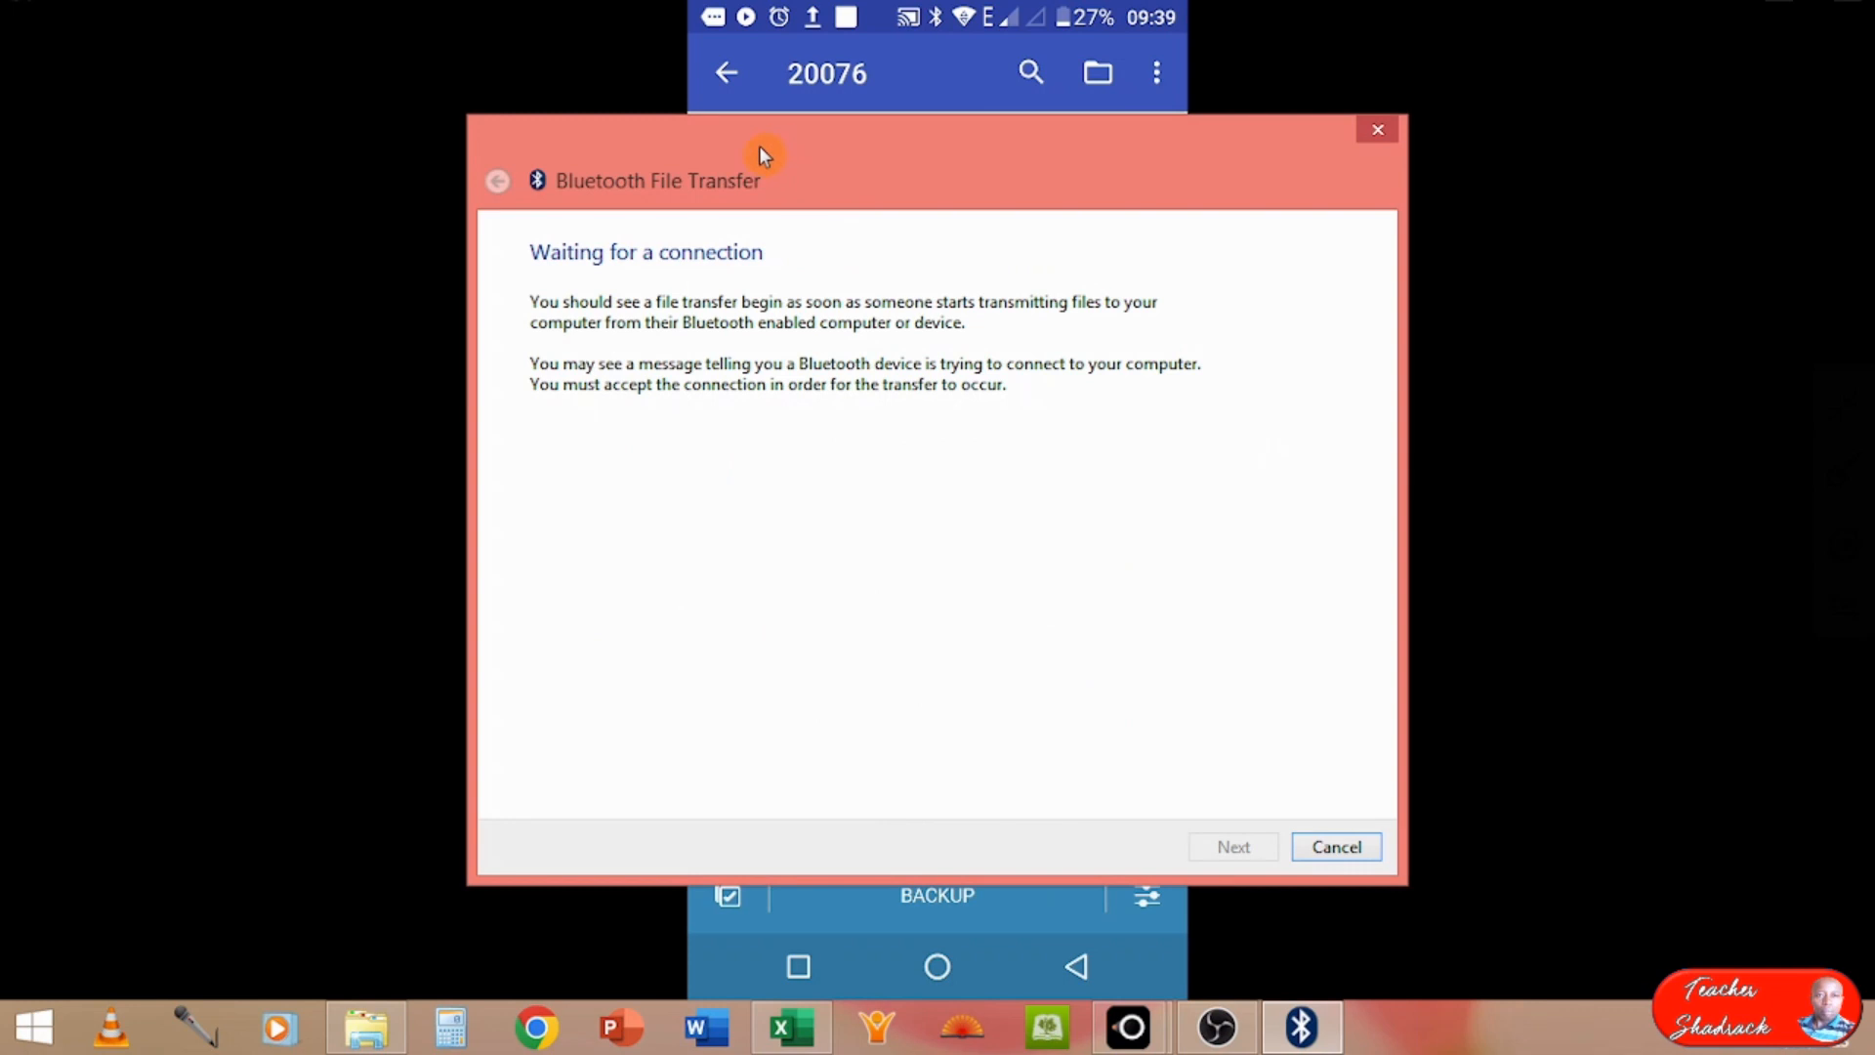
{"action": "left_click_drag", "start_coordinate": [758, 148], "coordinate": [1460, 174]}
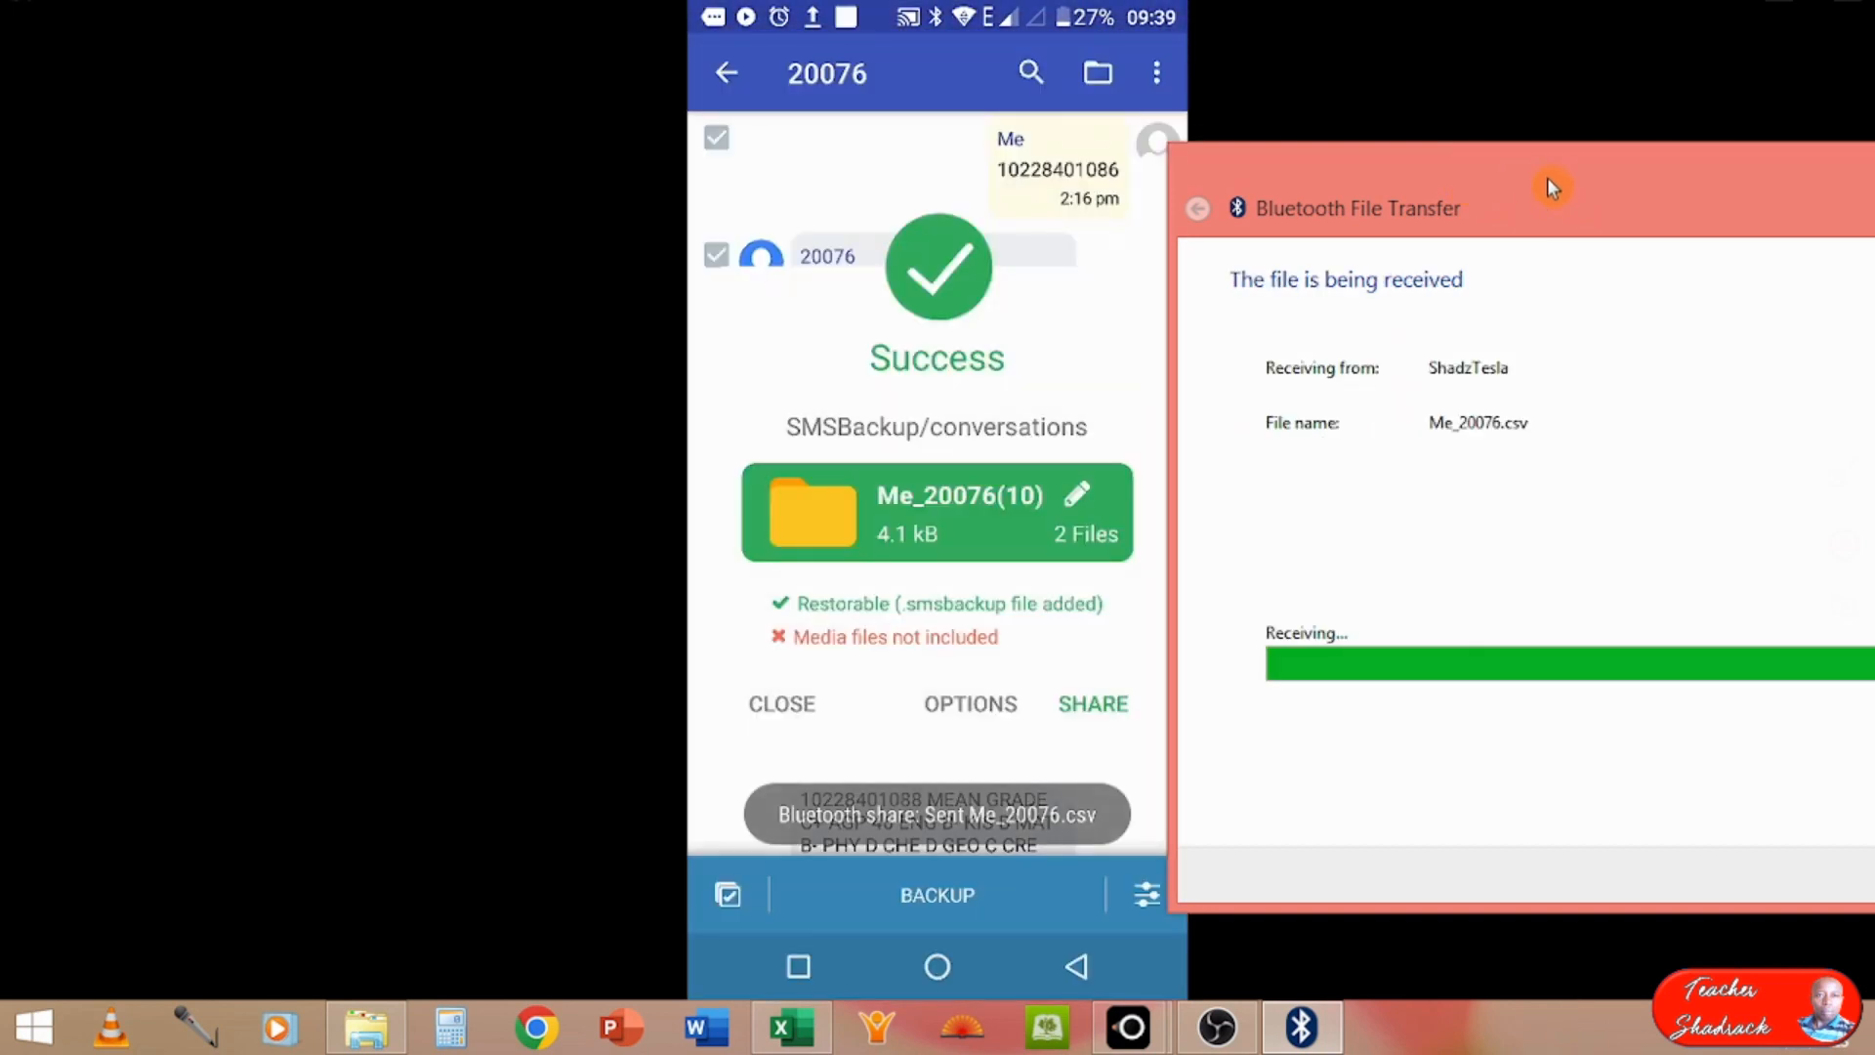
Step: Choose KCSE AUTO ANALYSER DEMO on drive D: as the parent folder for saving the second set of received files
{"action": "left_click_drag", "start_coordinate": [1554, 189], "coordinate": [1115, 151]}
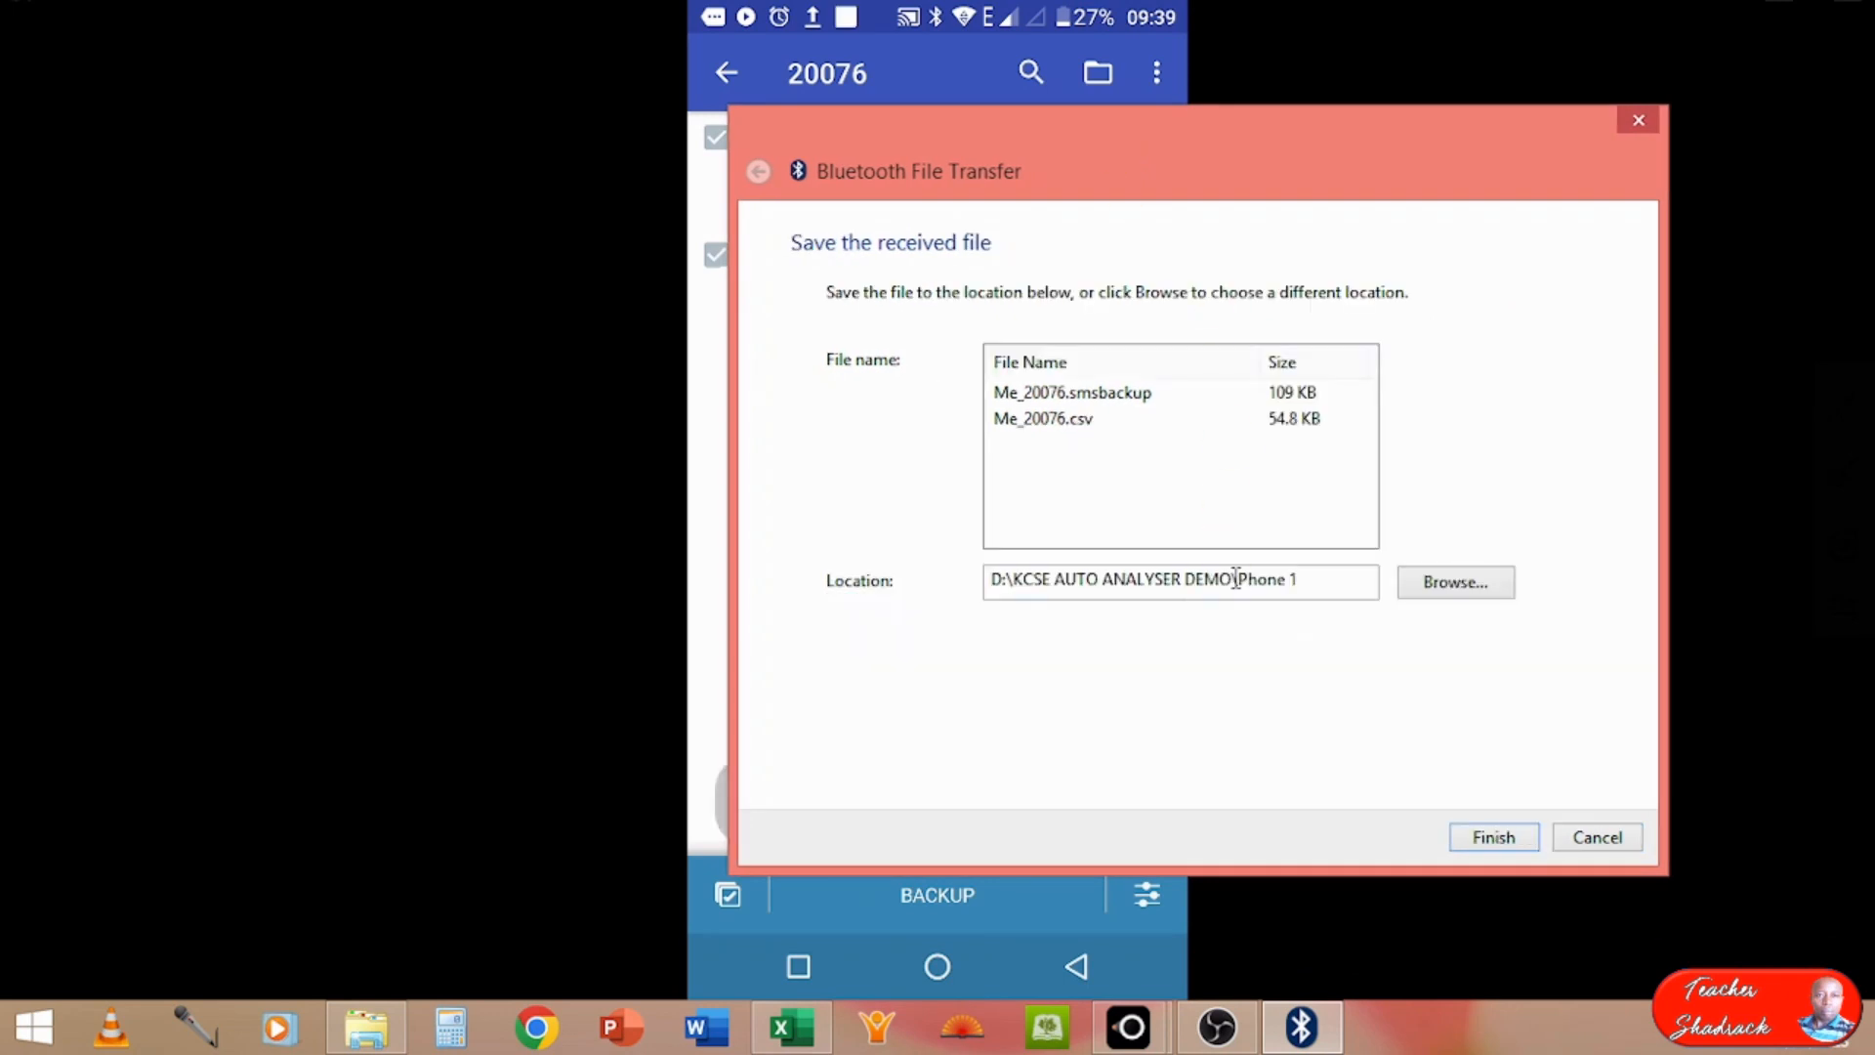
{"action": "left_click", "coordinate": [1449, 588]}
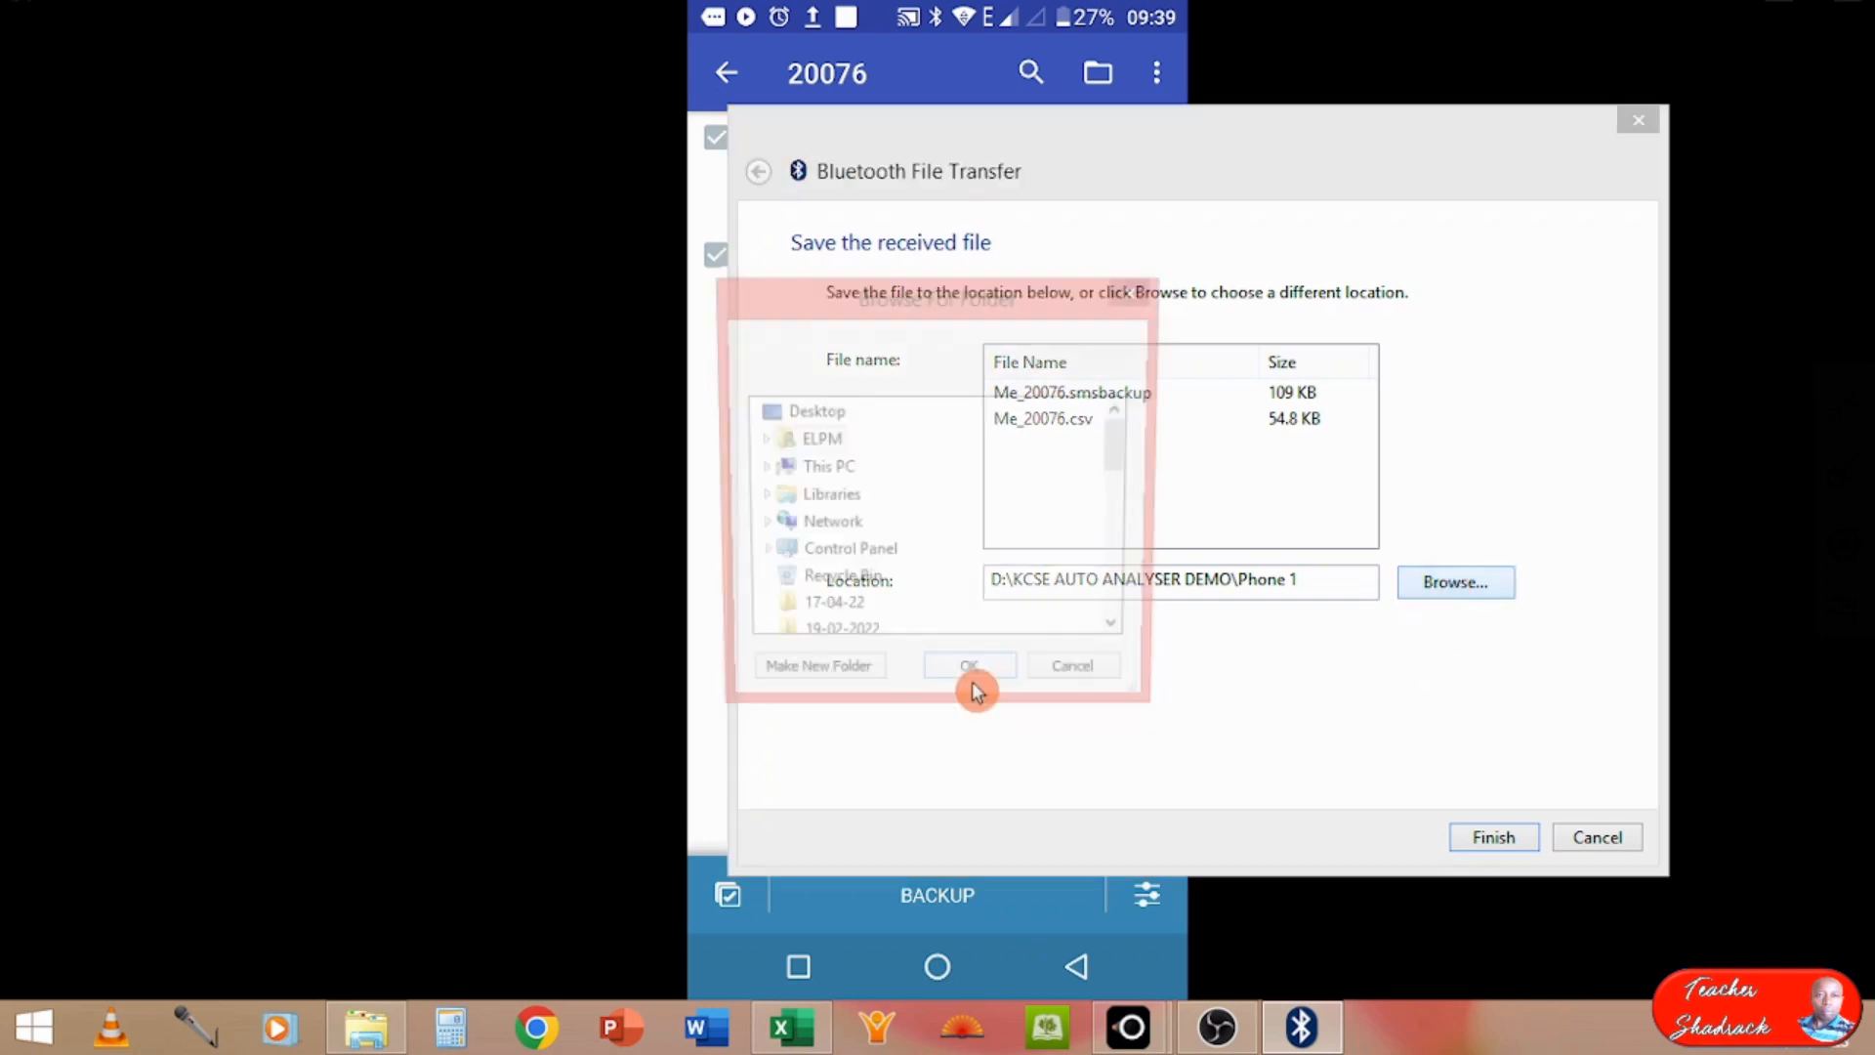
{"action": "left_click", "coordinate": [764, 472]}
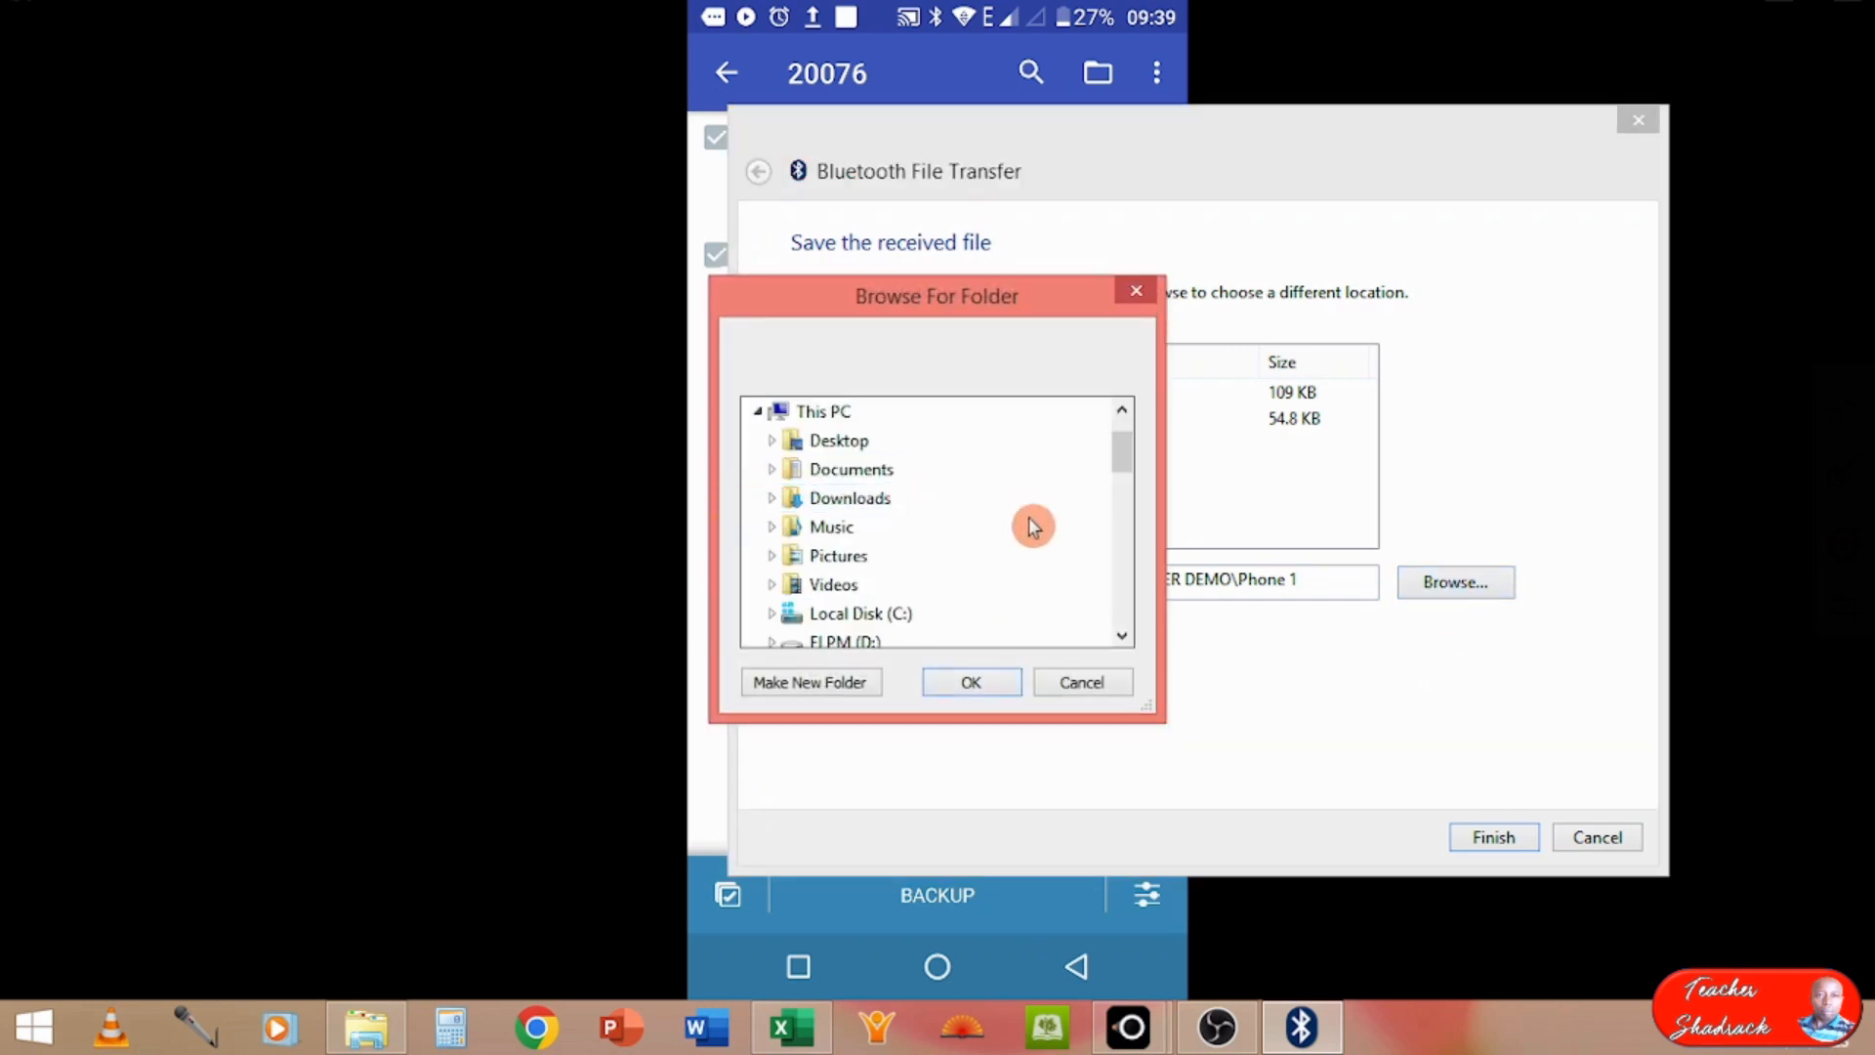
{"action": "left_click", "coordinate": [1121, 636]}
{"action": "left_click", "coordinate": [1121, 635]}
{"action": "left_click", "coordinate": [1121, 635]}
{"action": "left_click", "coordinate": [763, 558]}
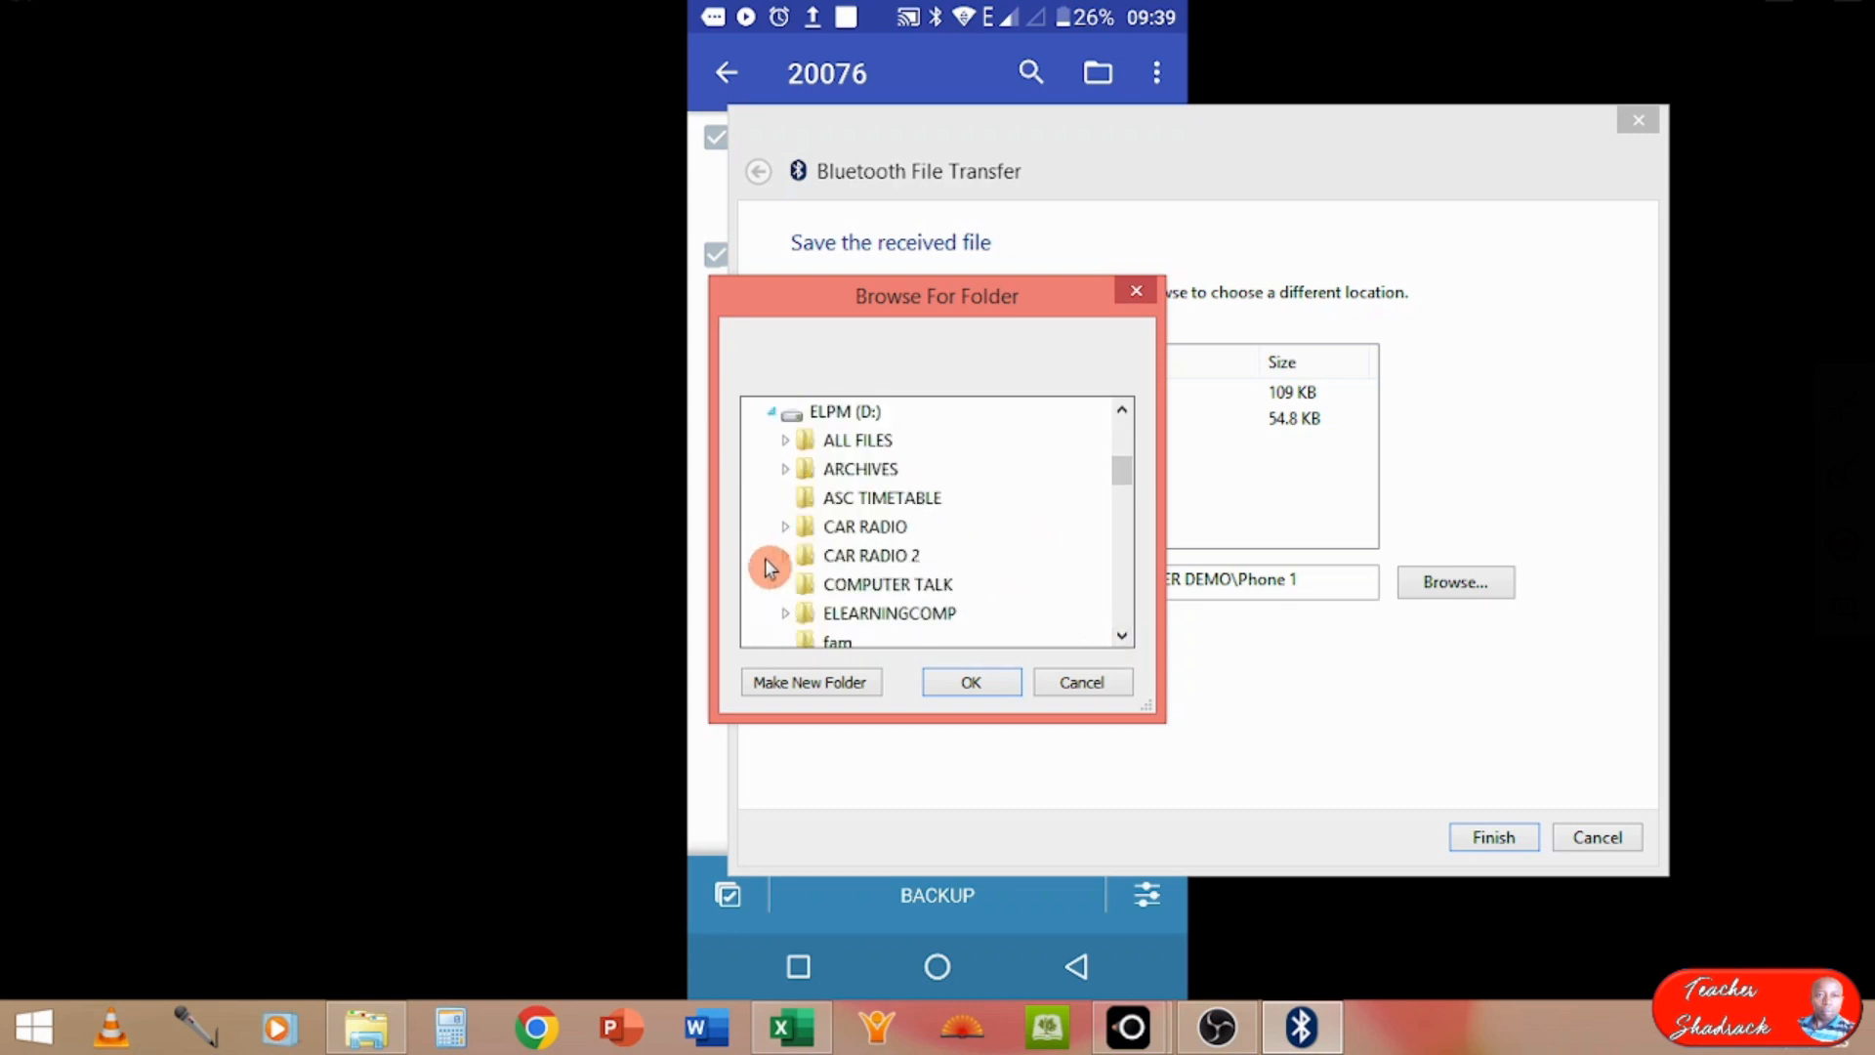
{"action": "left_click", "coordinate": [1121, 636]}
{"action": "left_click", "coordinate": [1121, 635]}
{"action": "left_click", "coordinate": [1121, 636]}
{"action": "left_click", "coordinate": [1121, 636]}
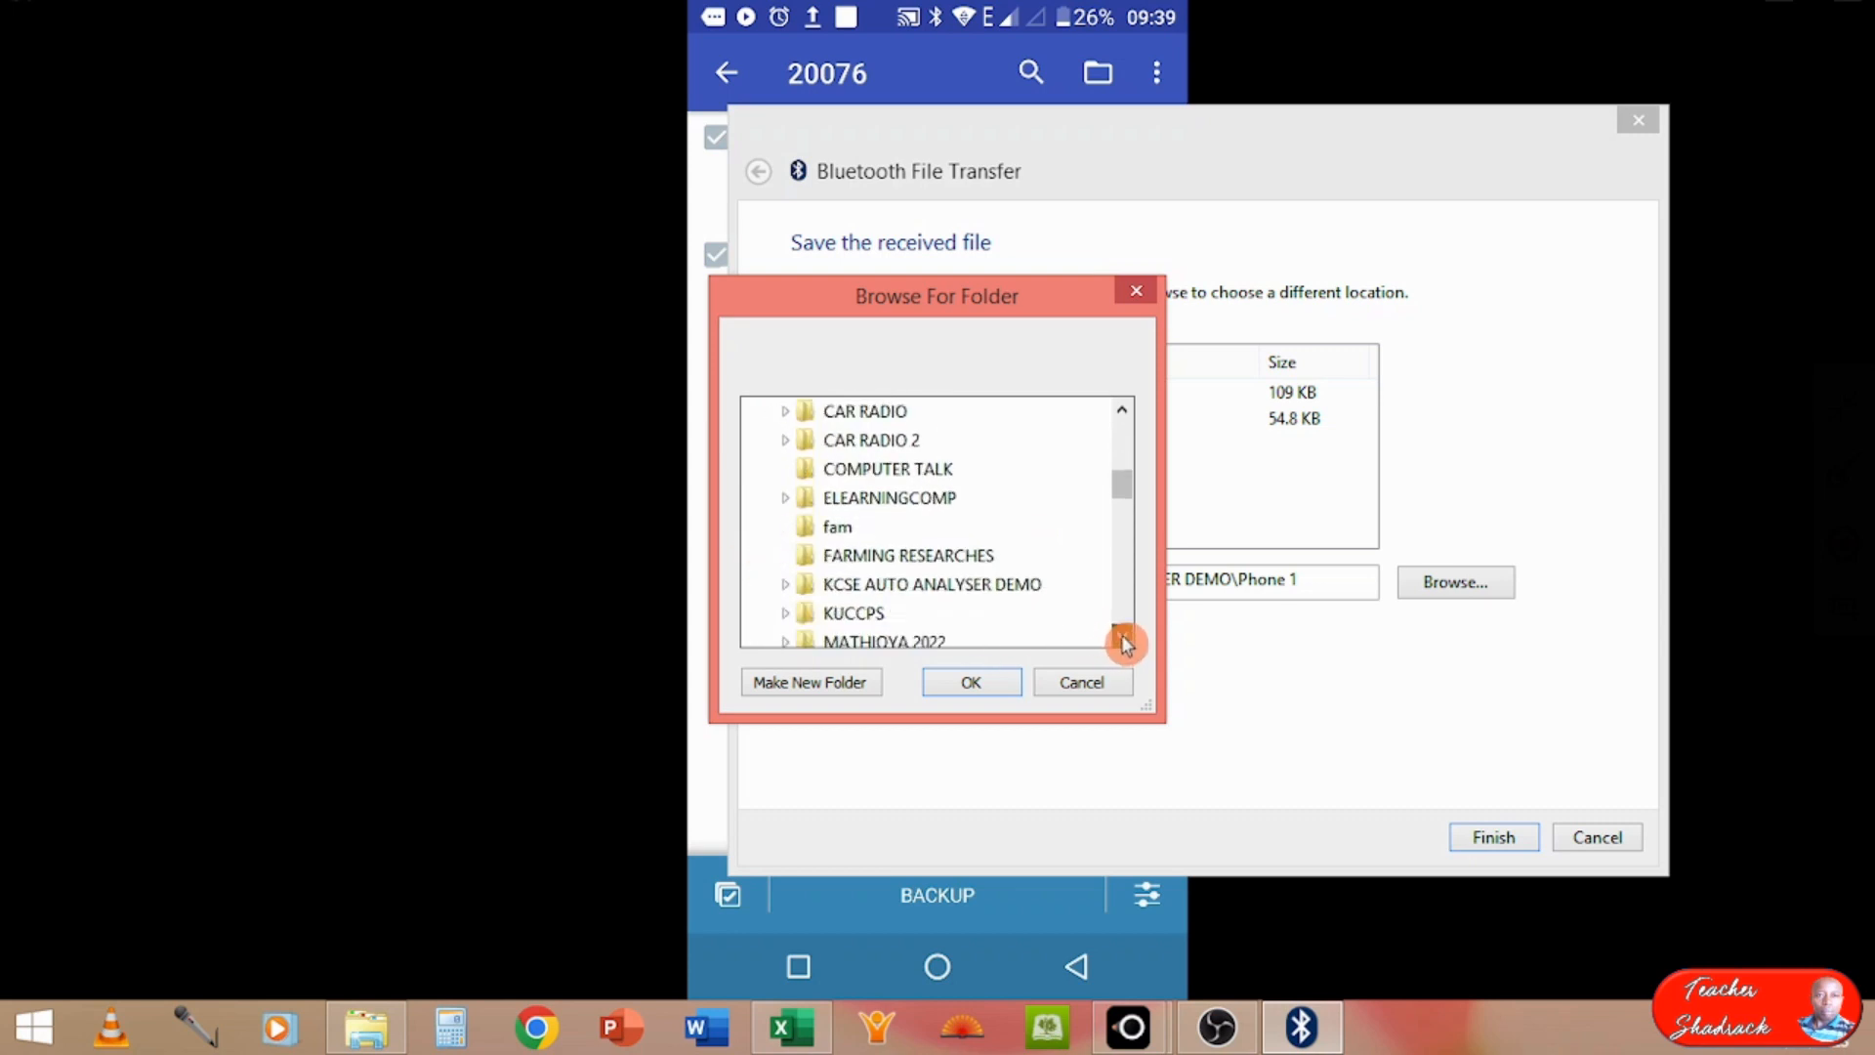
{"action": "left_click", "coordinate": [1121, 636]}
{"action": "double_click", "coordinate": [804, 559]}
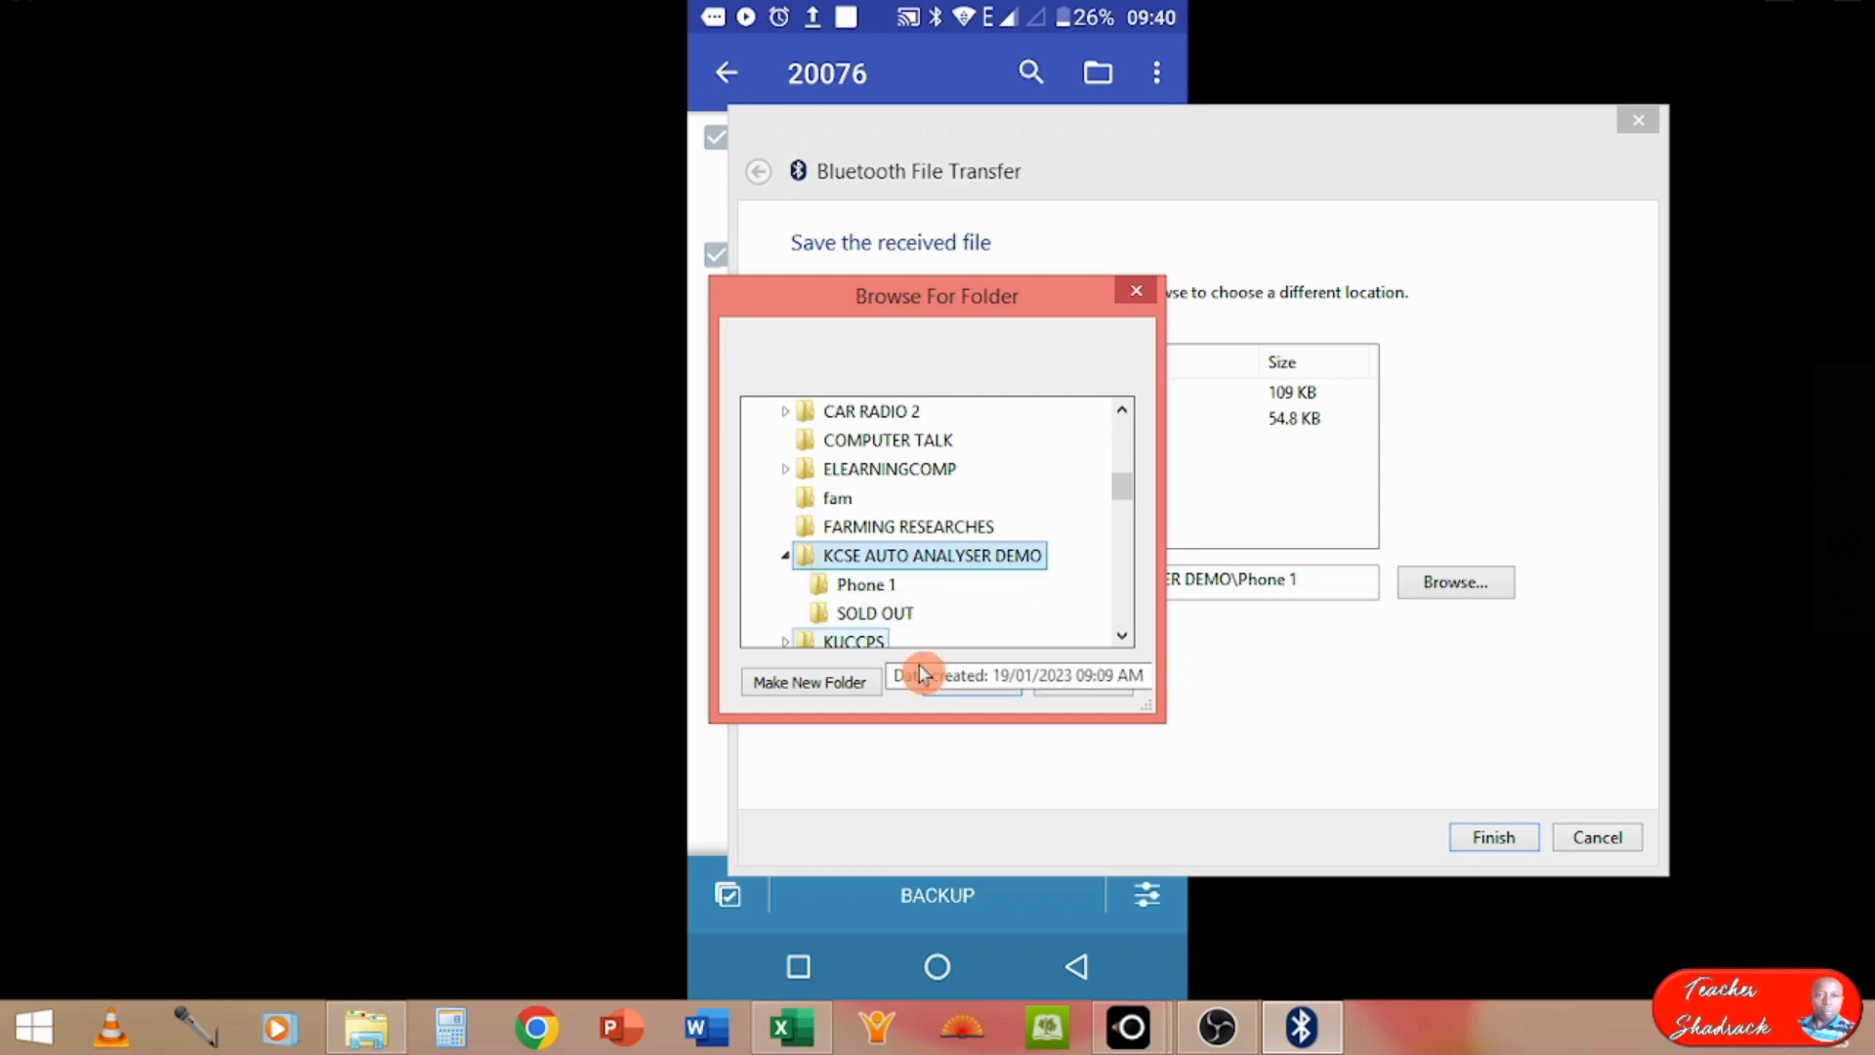
Step: Add a Phone 2 folder under KCSE AUTO ANALYSER DEMO and save the second set of received files there
{"action": "left_click", "coordinate": [836, 684]}
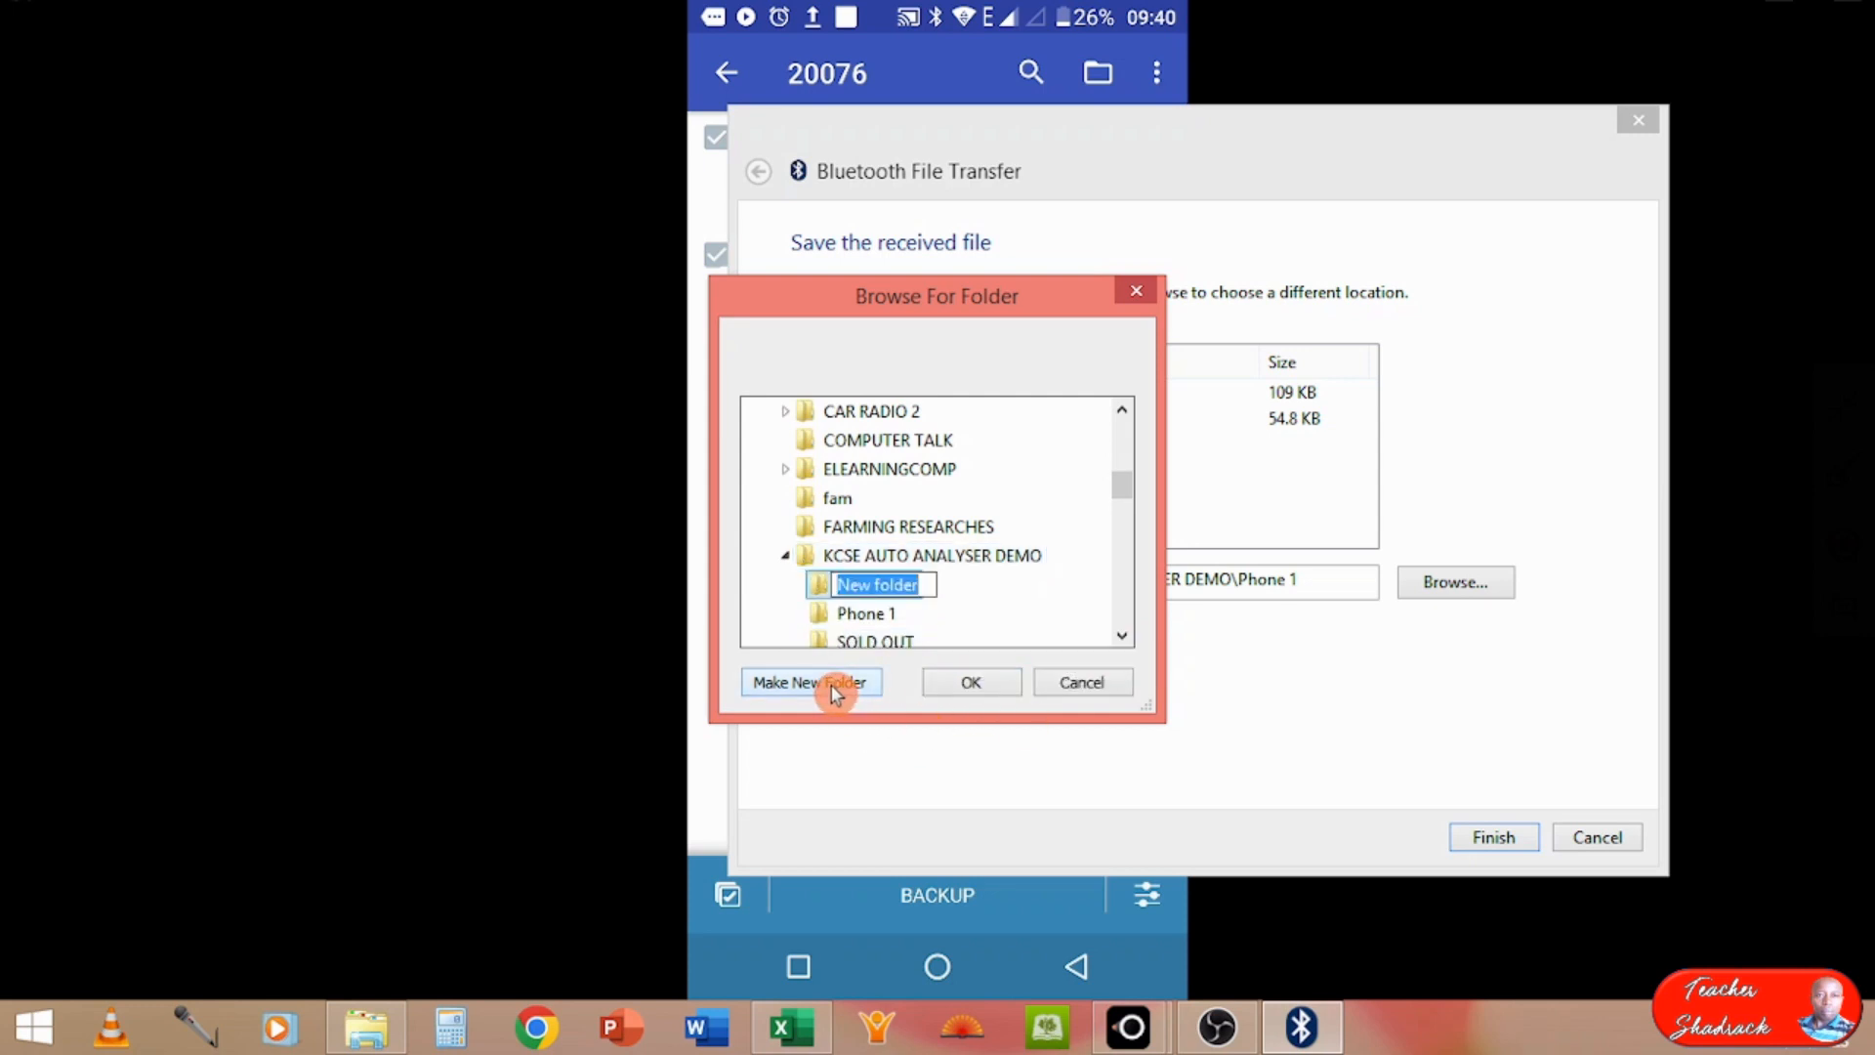
{"action": "type", "text": "Phone 2"}
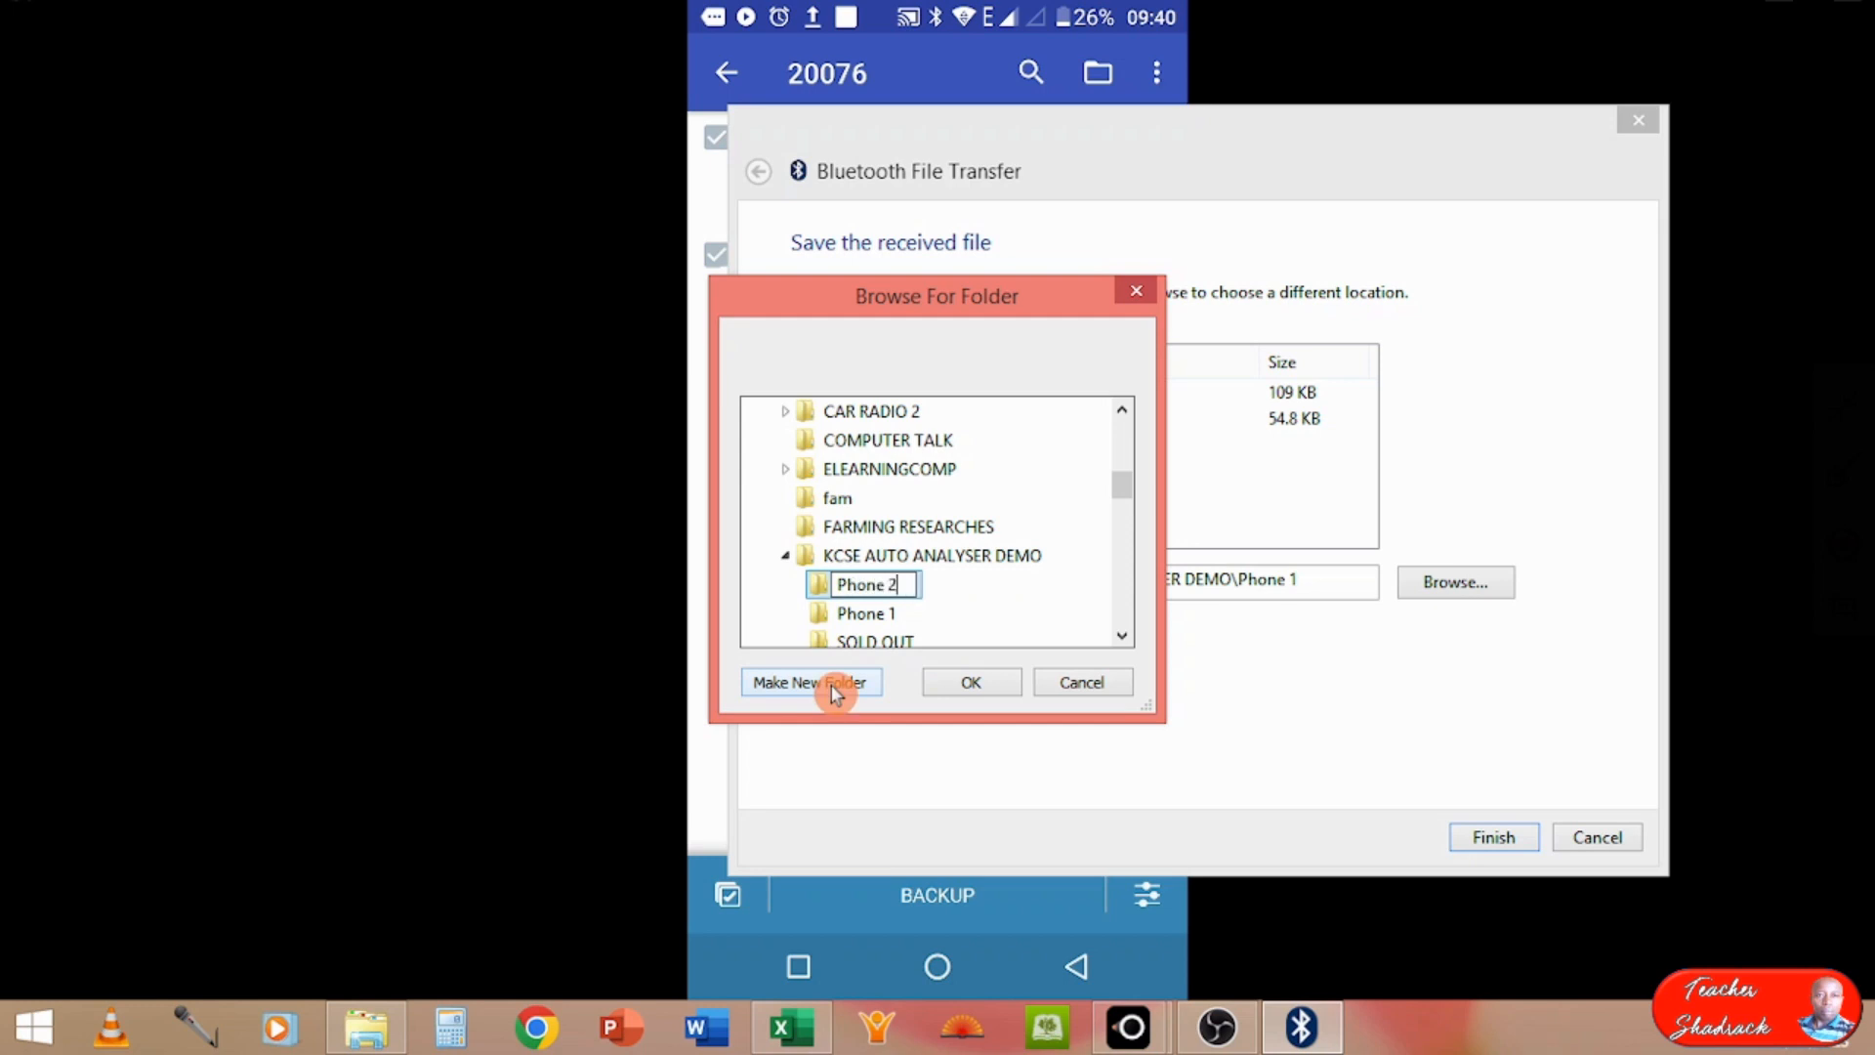
{"action": "key", "text": "Return"}
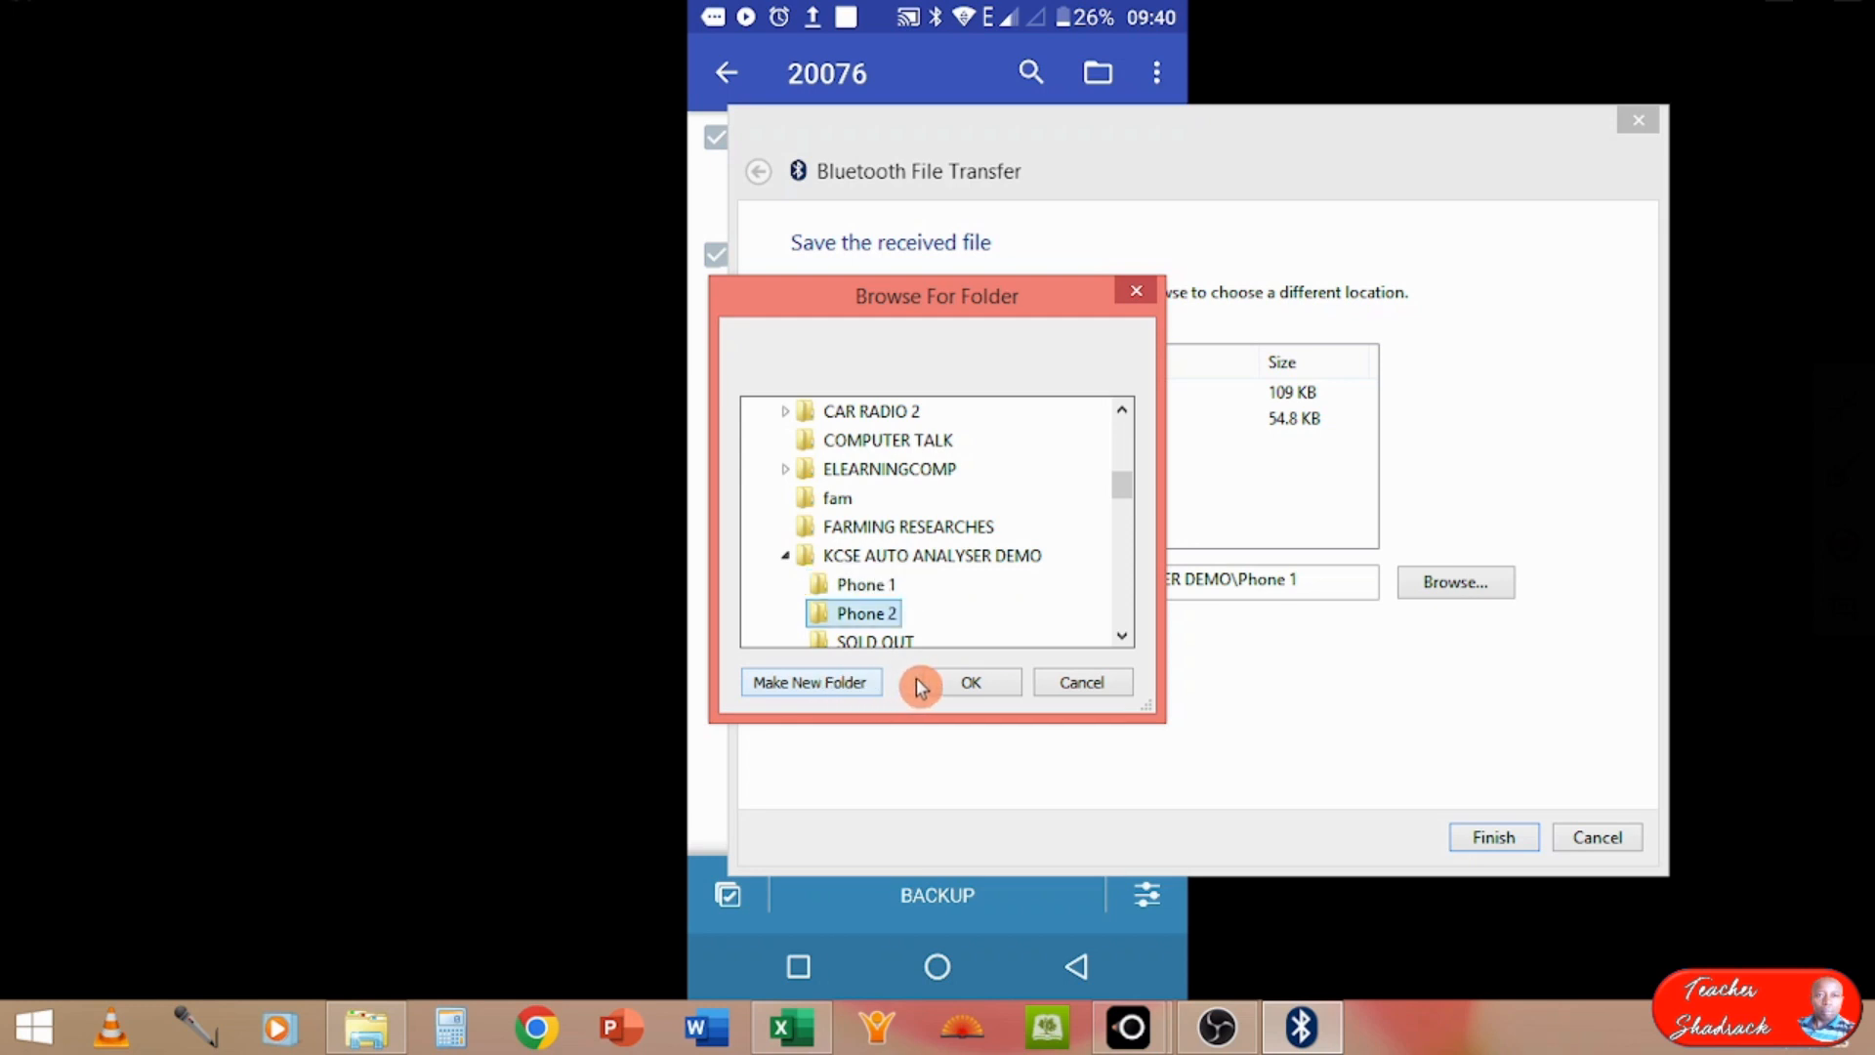
{"action": "left_click", "coordinate": [955, 682]}
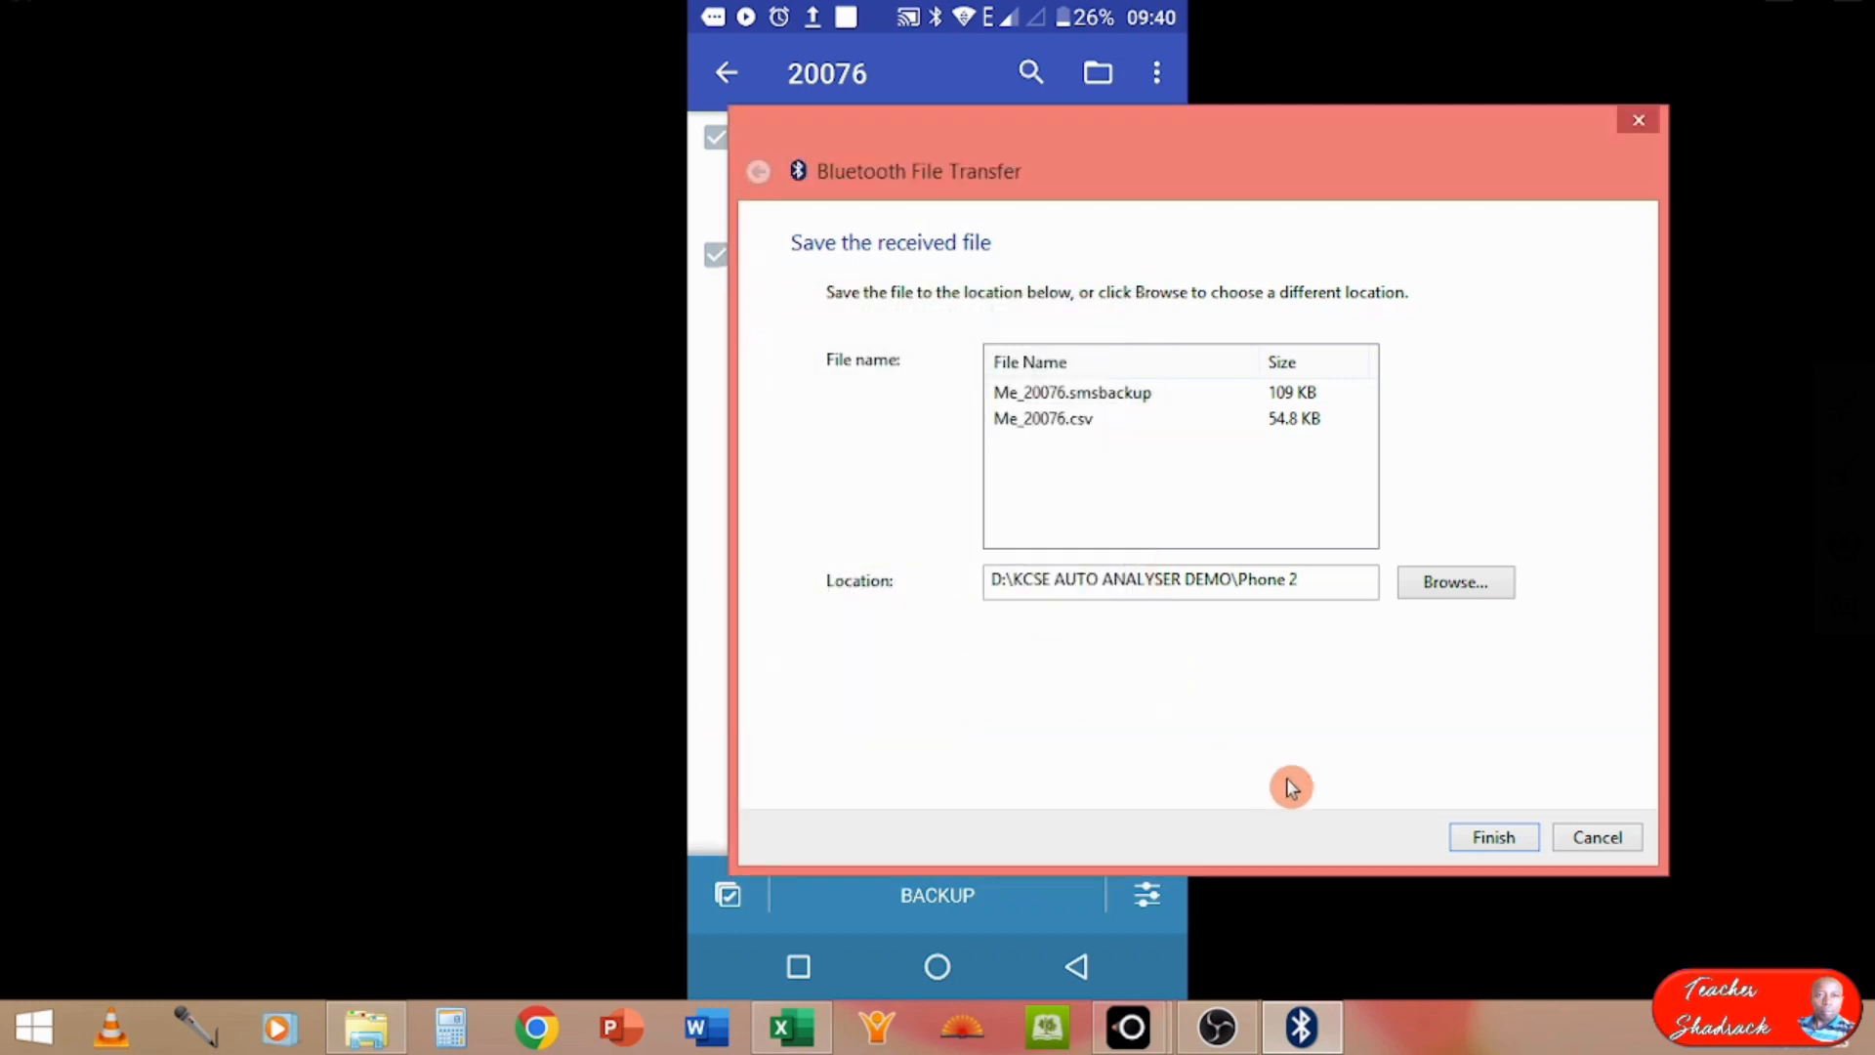
{"action": "left_click", "coordinate": [1494, 838]}
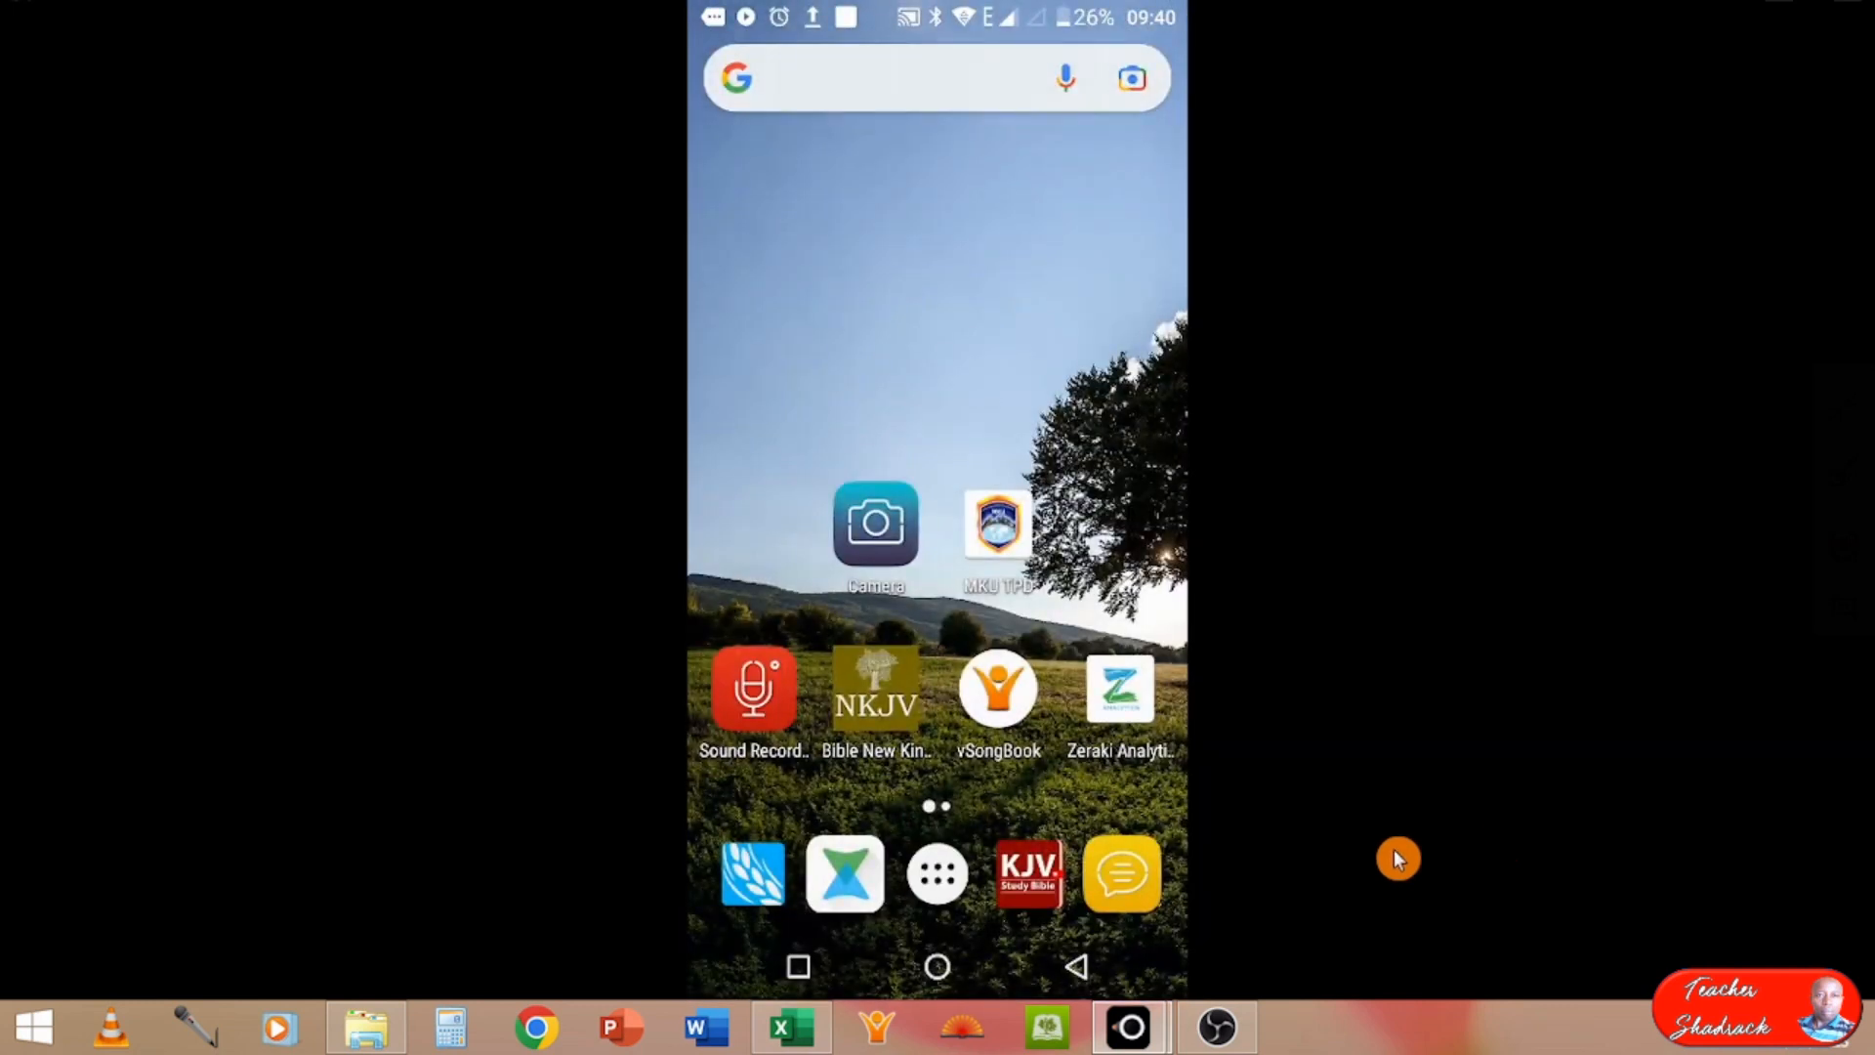
Step: Switch to File Explorer and locate the Phone 1 and Phone 2 folders in KCSE AUTO ANALYSER DEMO
{"action": "mouse_move", "coordinate": [1143, 1040]}
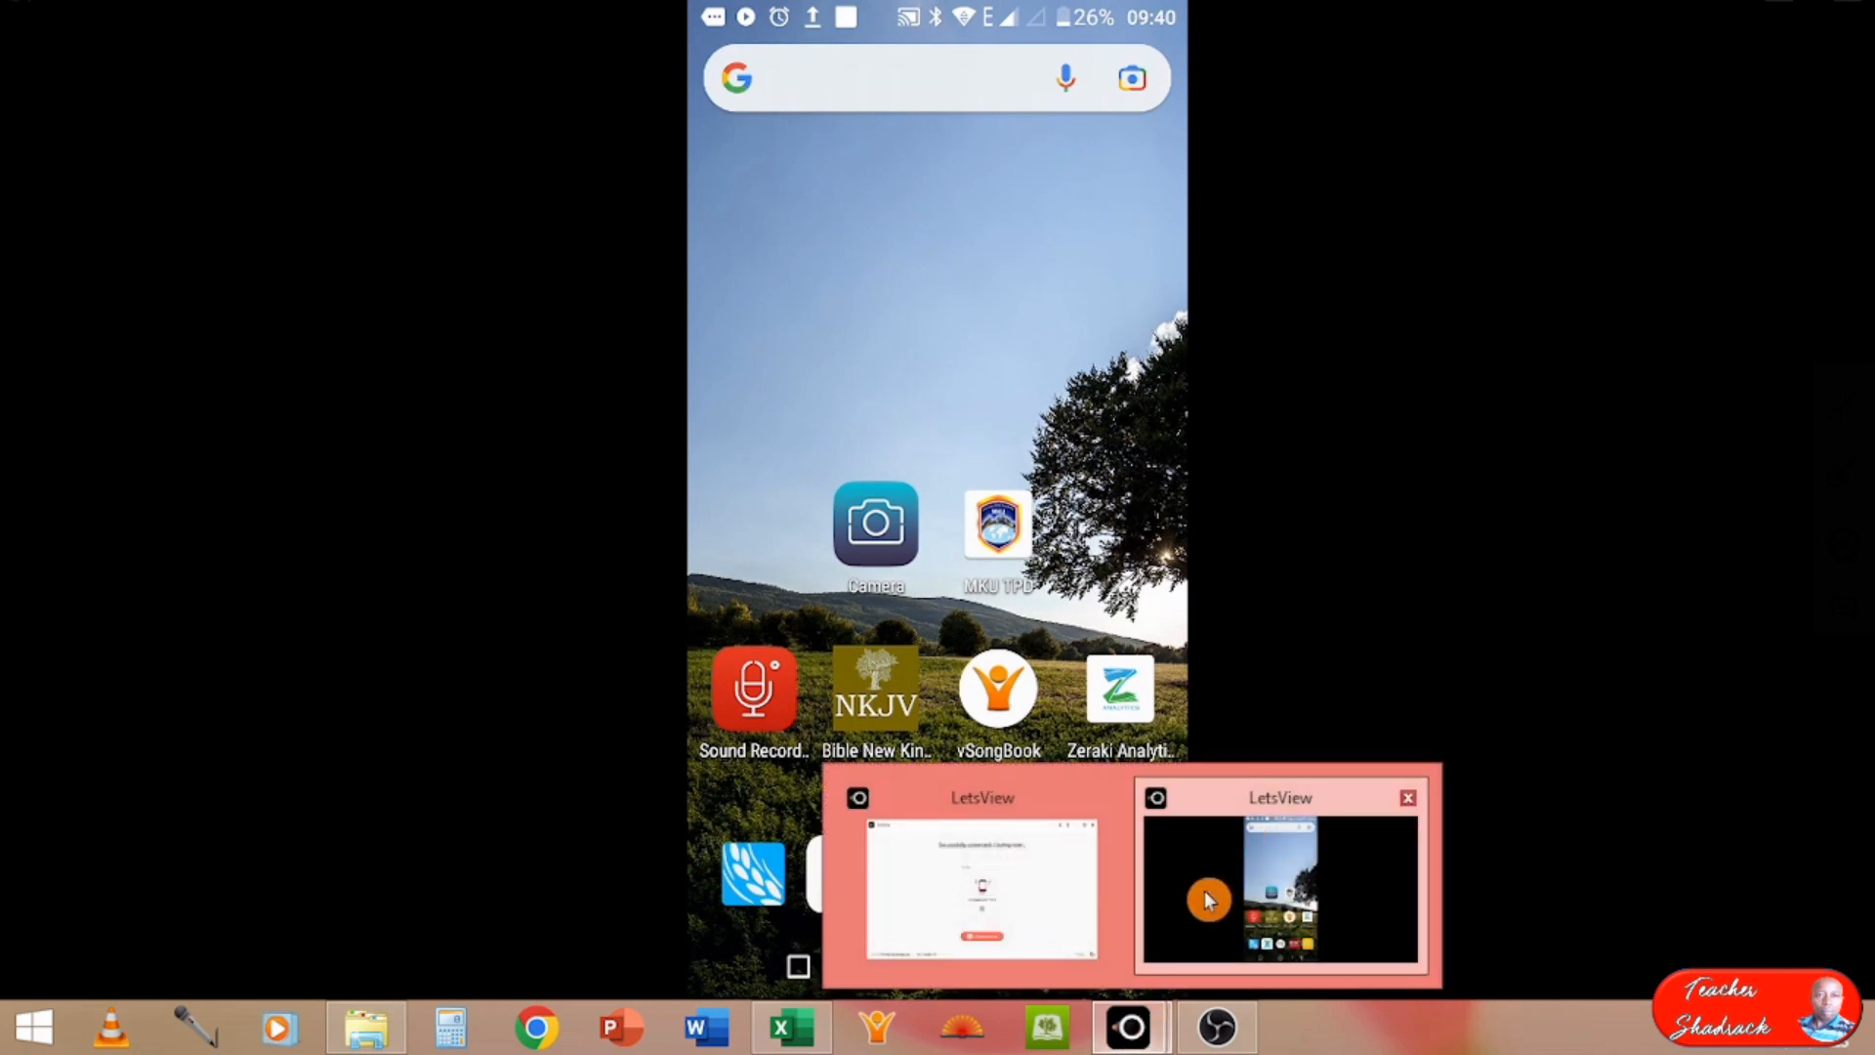
{"action": "left_click", "coordinate": [789, 1036]}
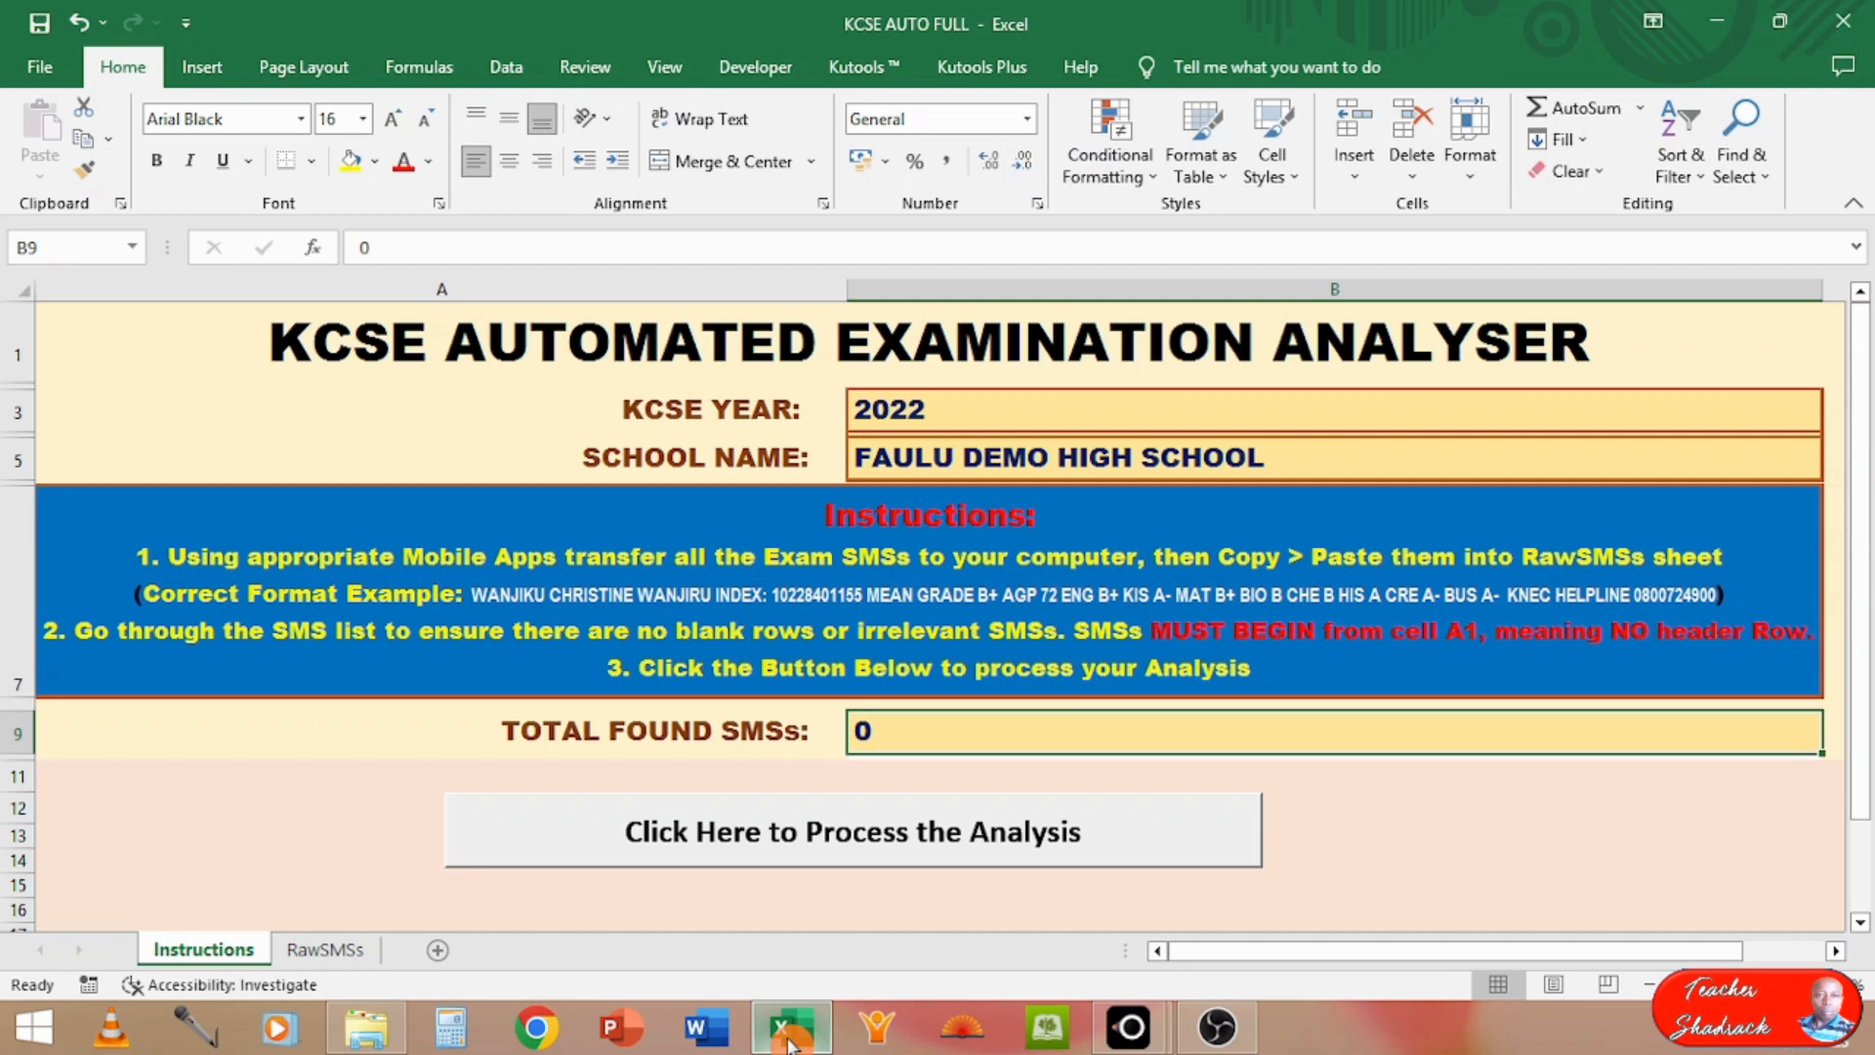
{"action": "left_click", "coordinate": [389, 1037]}
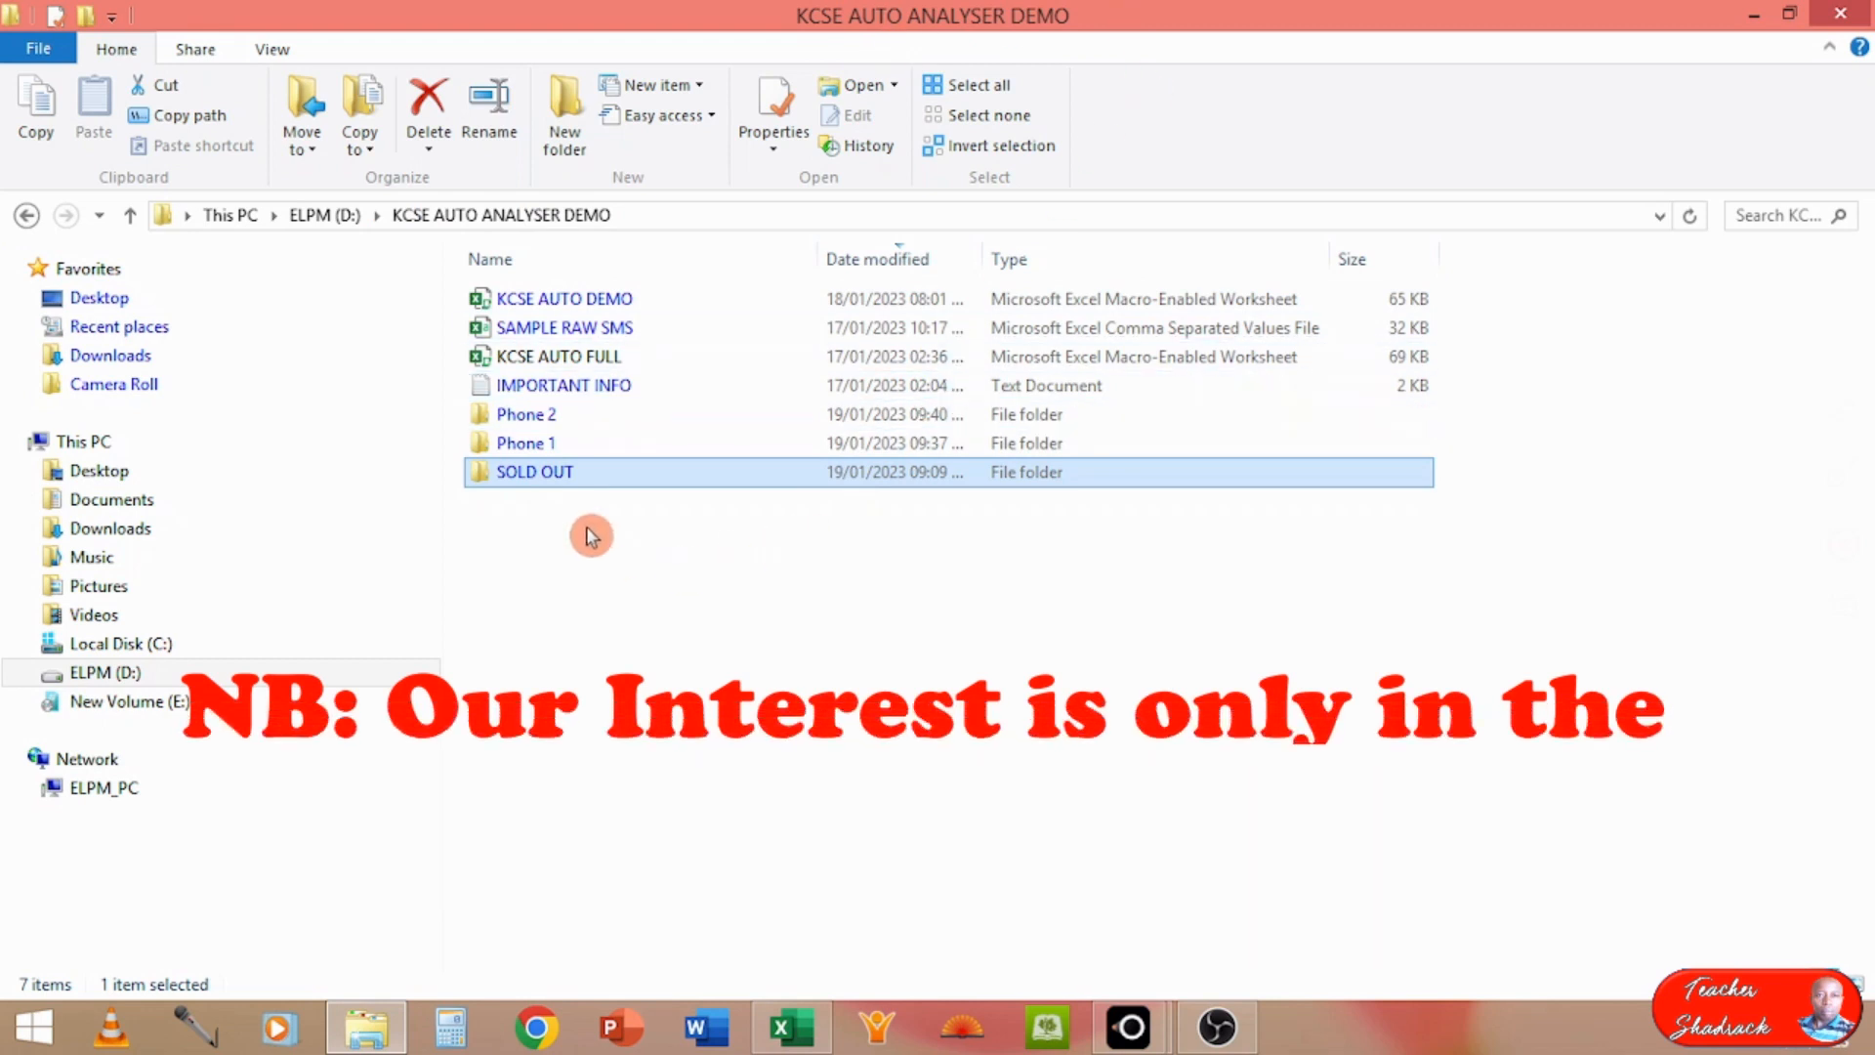
{"action": "left_click", "coordinate": [513, 445]}
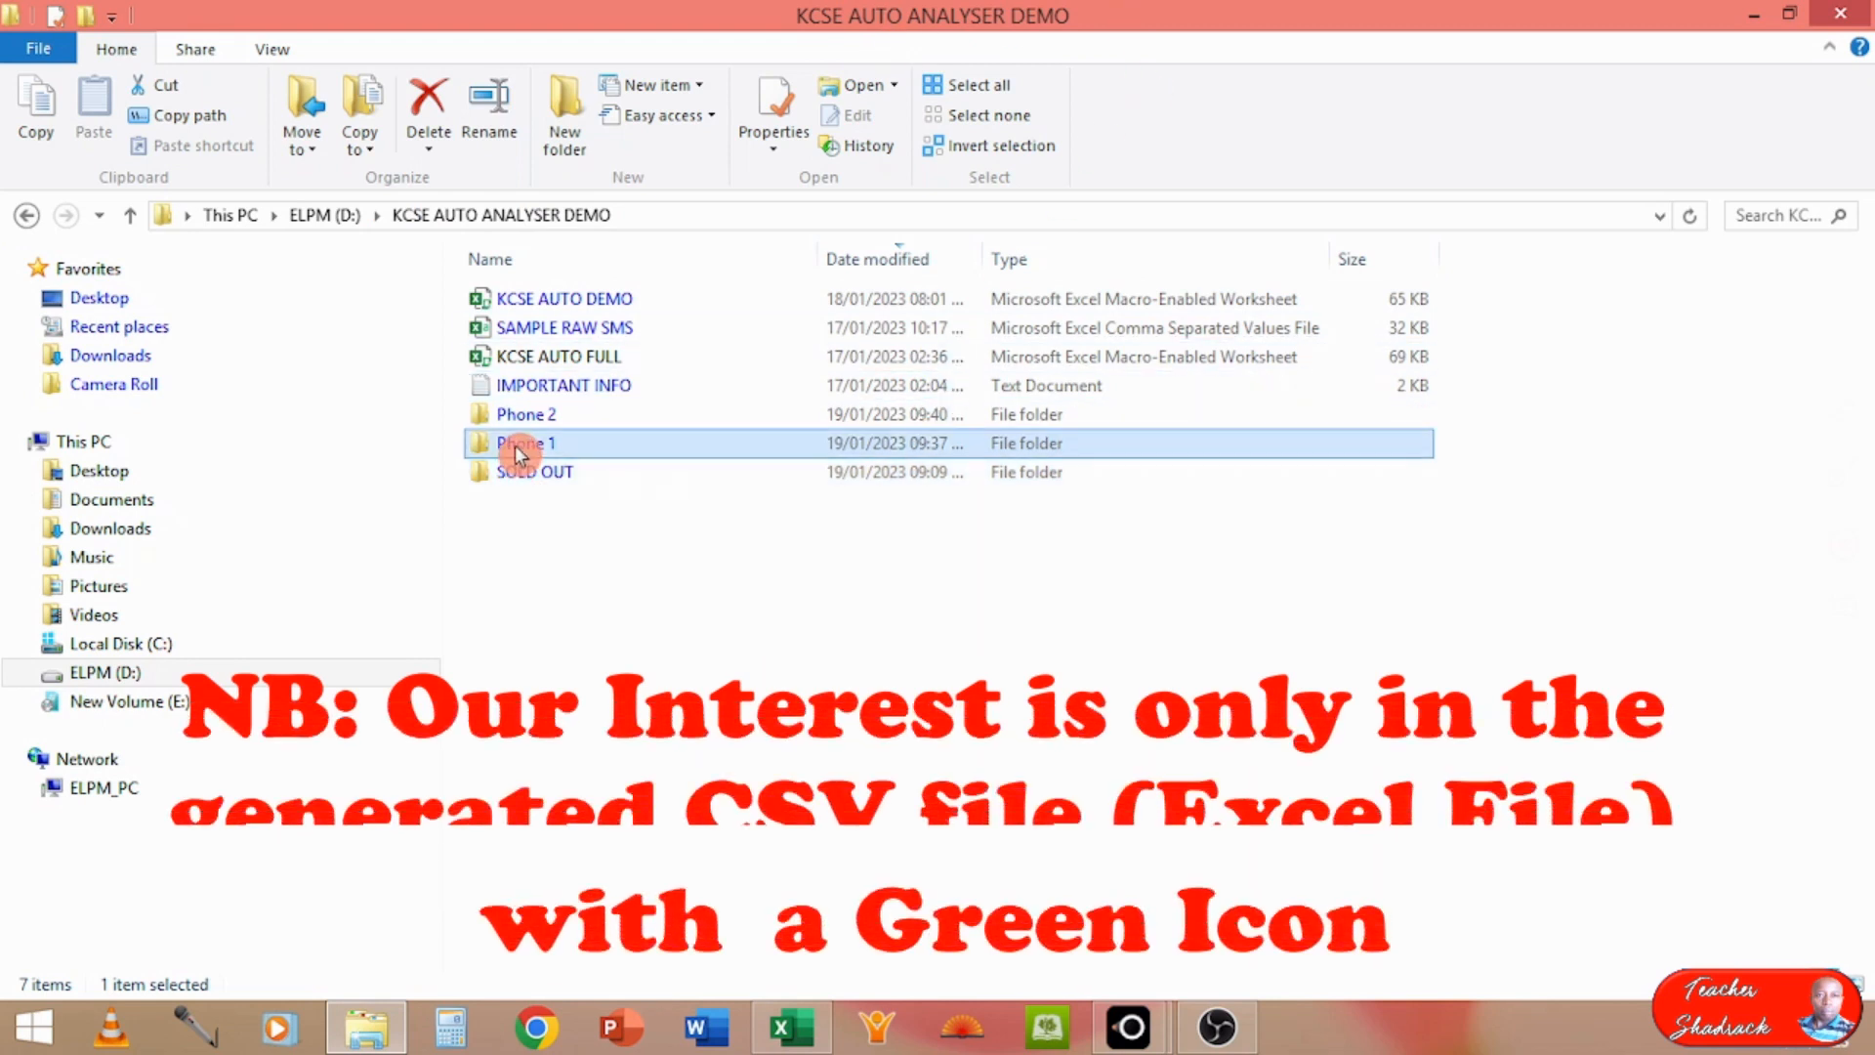
{"action": "left_click", "coordinate": [508, 421]}
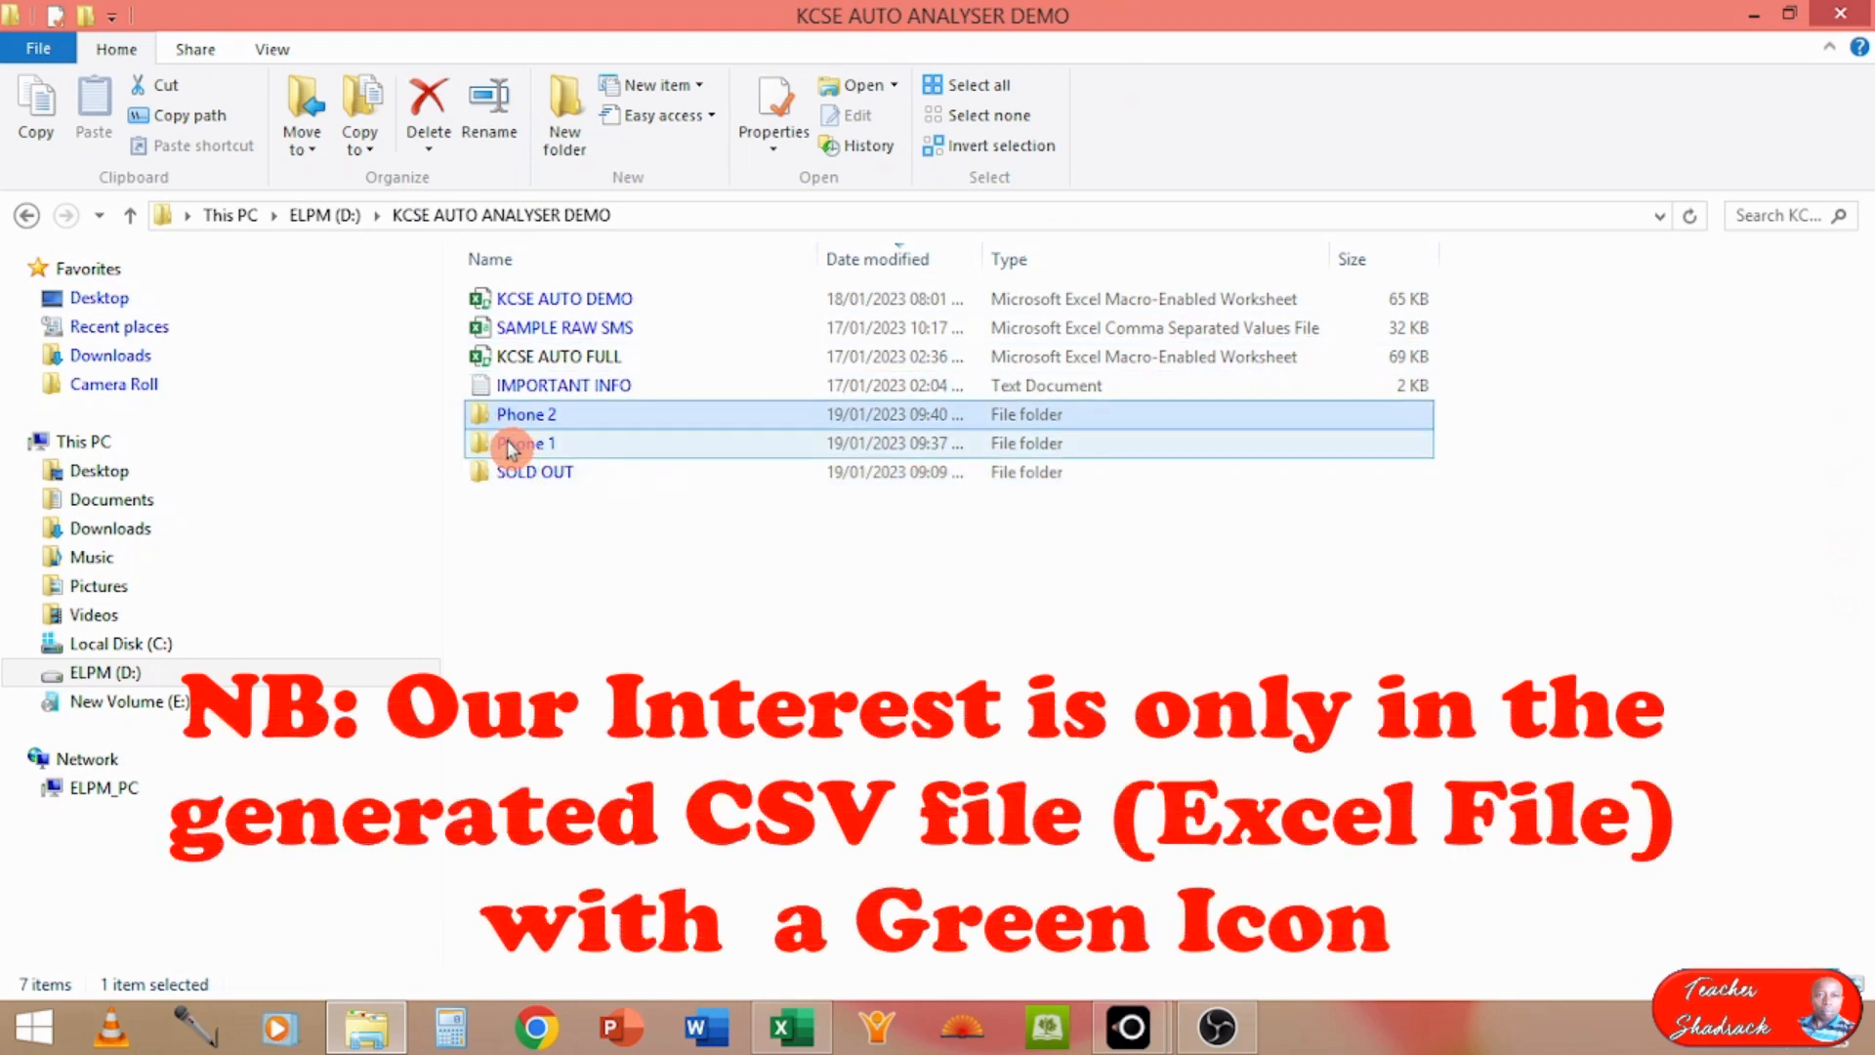
Step: Rename the Me_20076 CSV file in the Phone 1 folder as TEACHER 1 and open it in Excel
{"action": "double_click", "coordinate": [509, 444]}
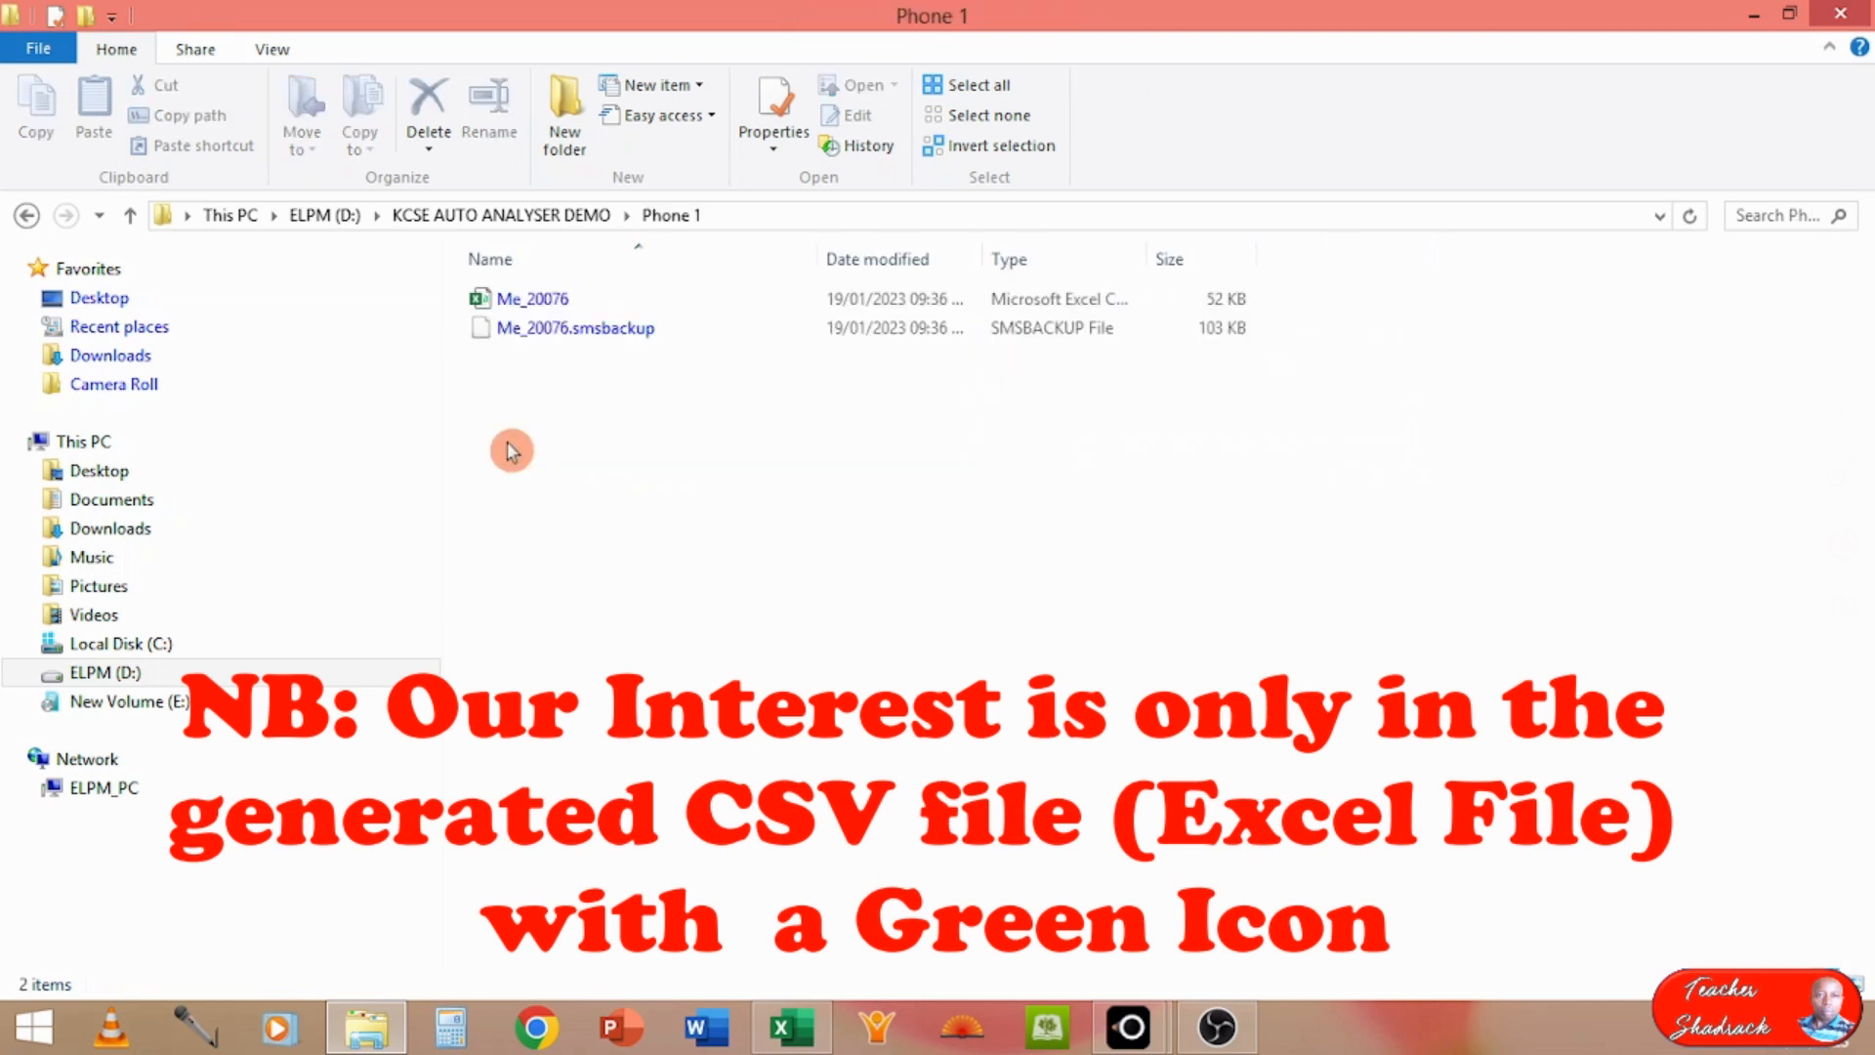
{"action": "right_click", "coordinate": [580, 297]}
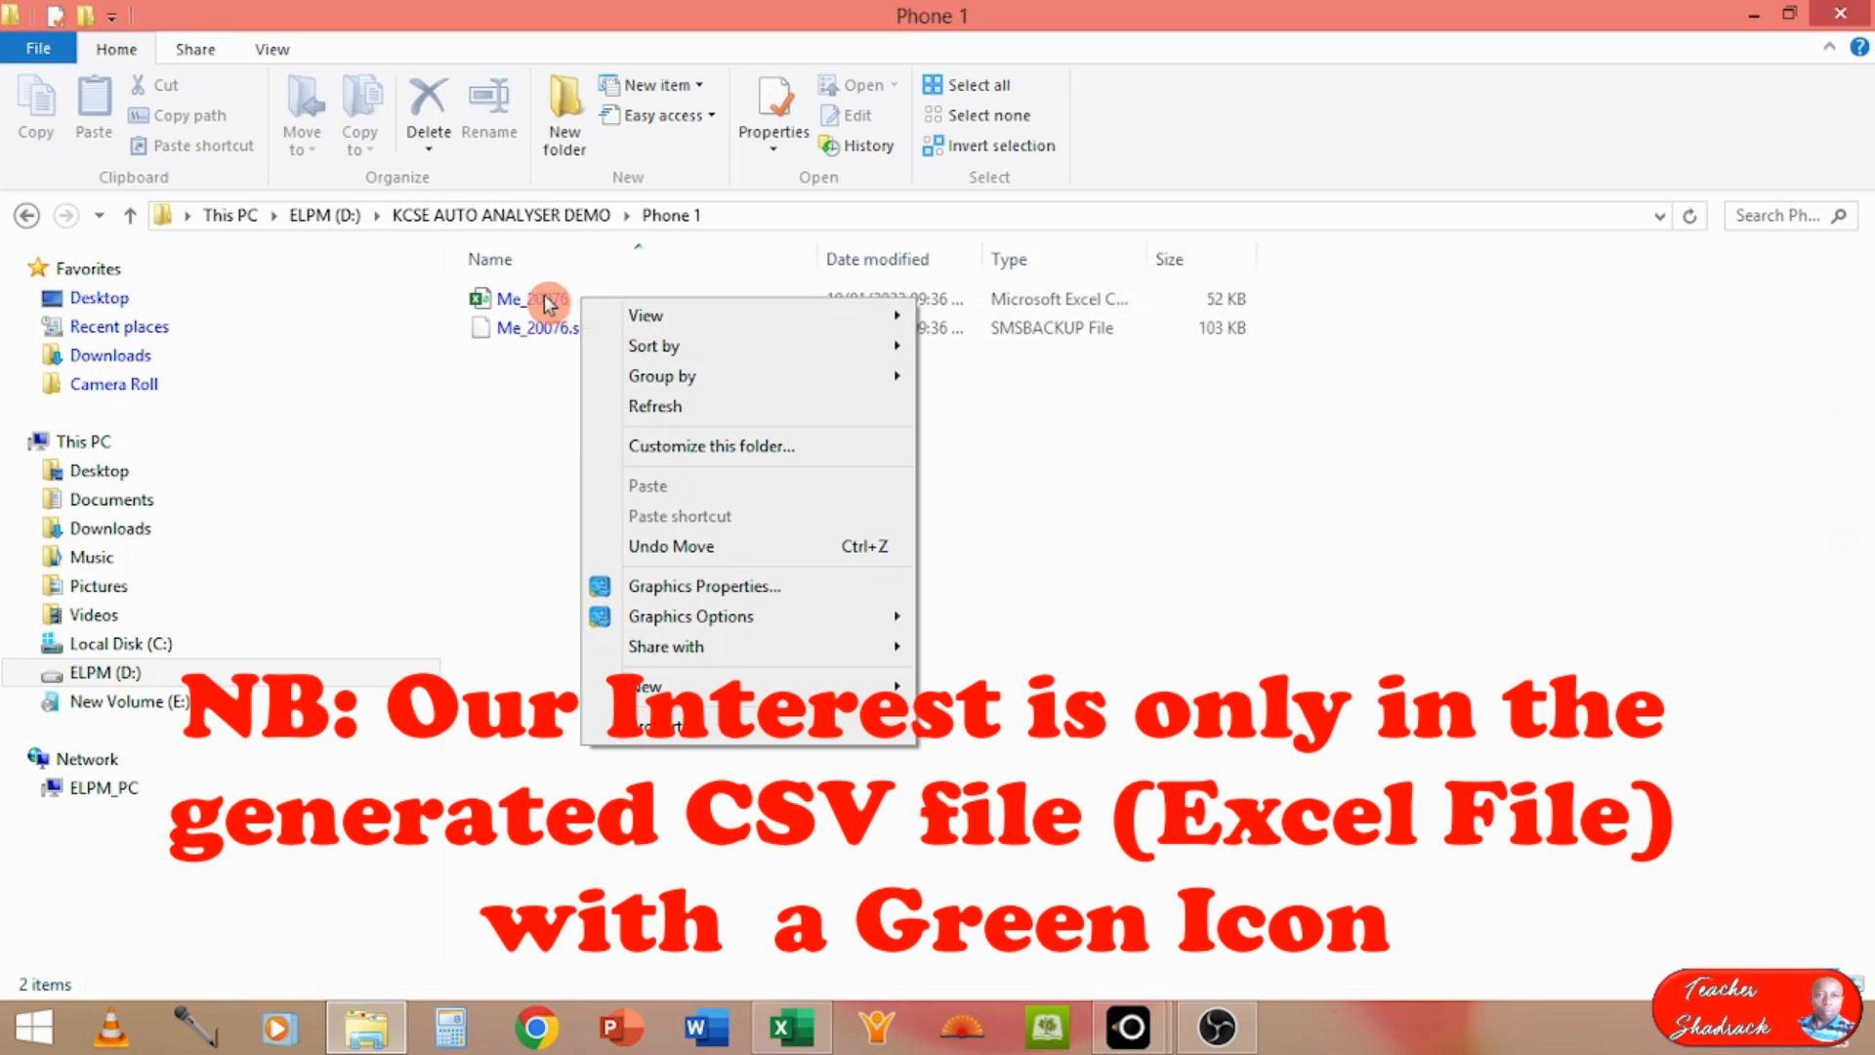
{"action": "left_click", "coordinate": [548, 300]}
{"action": "right_click", "coordinate": [545, 298]}
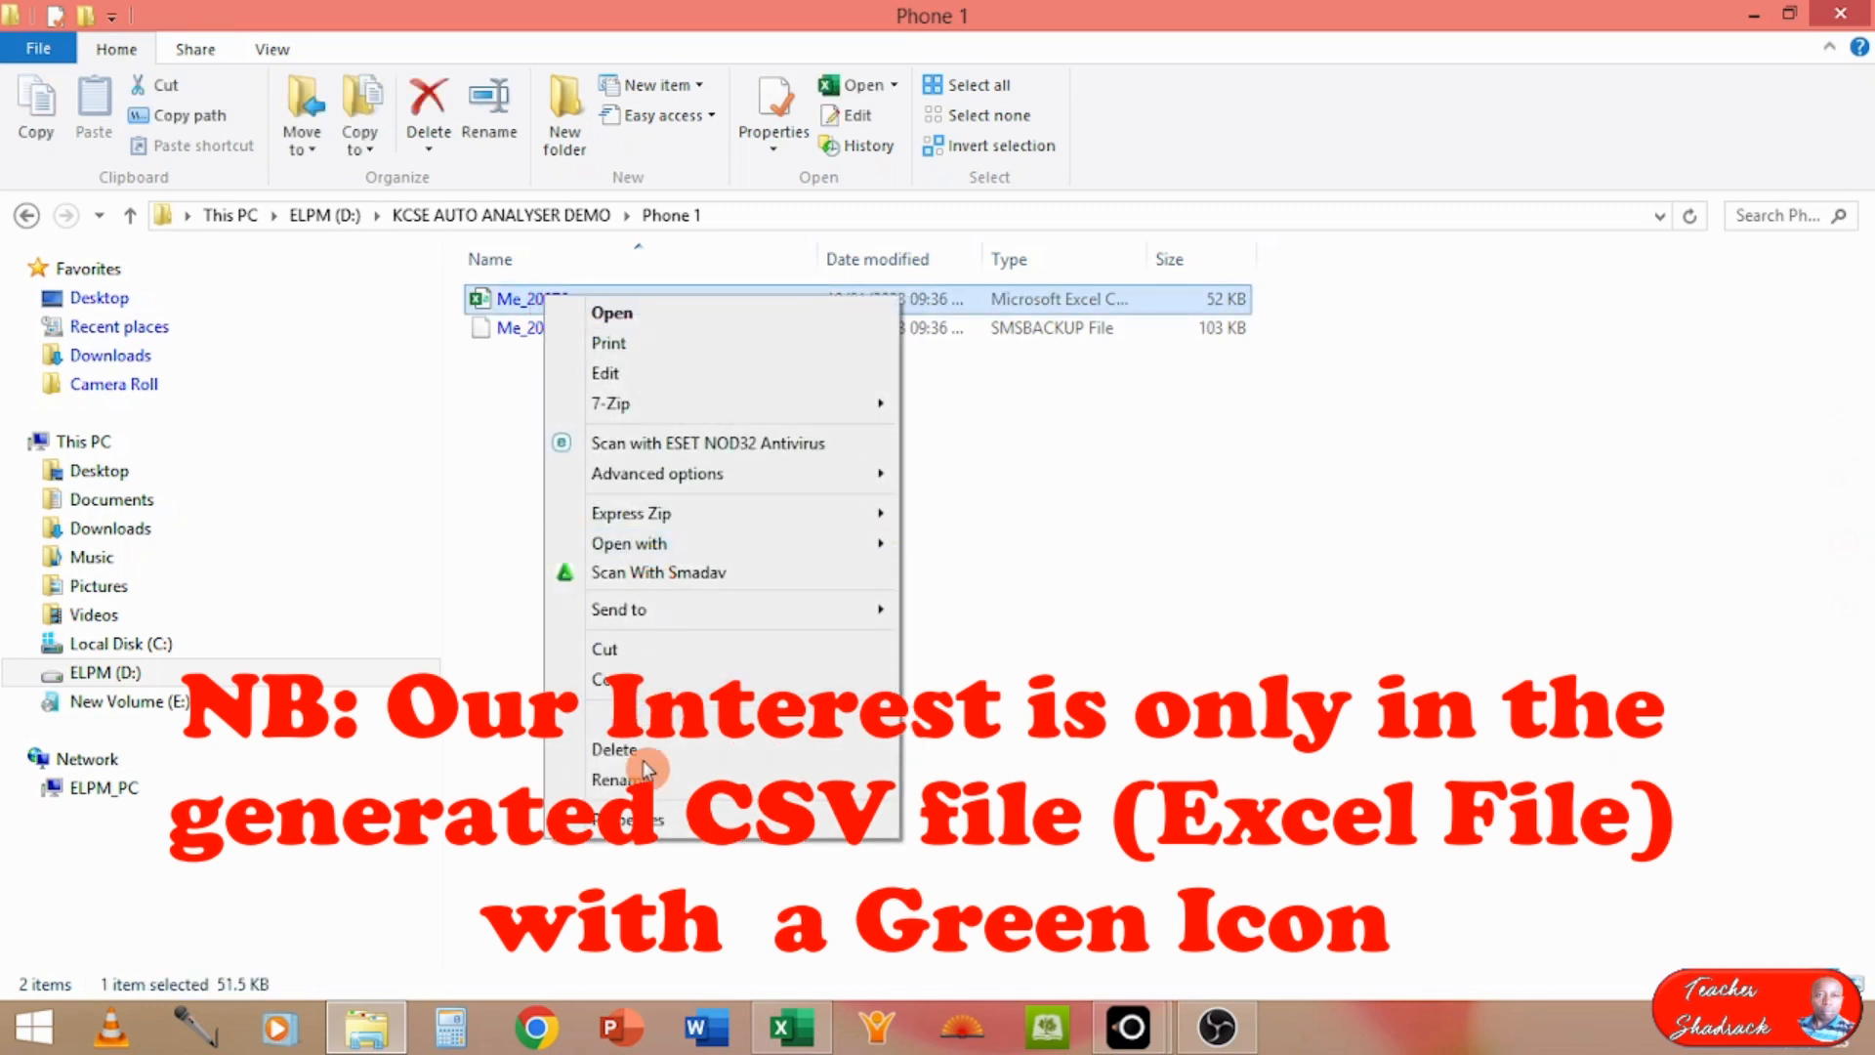
{"action": "left_click", "coordinate": [633, 779]}
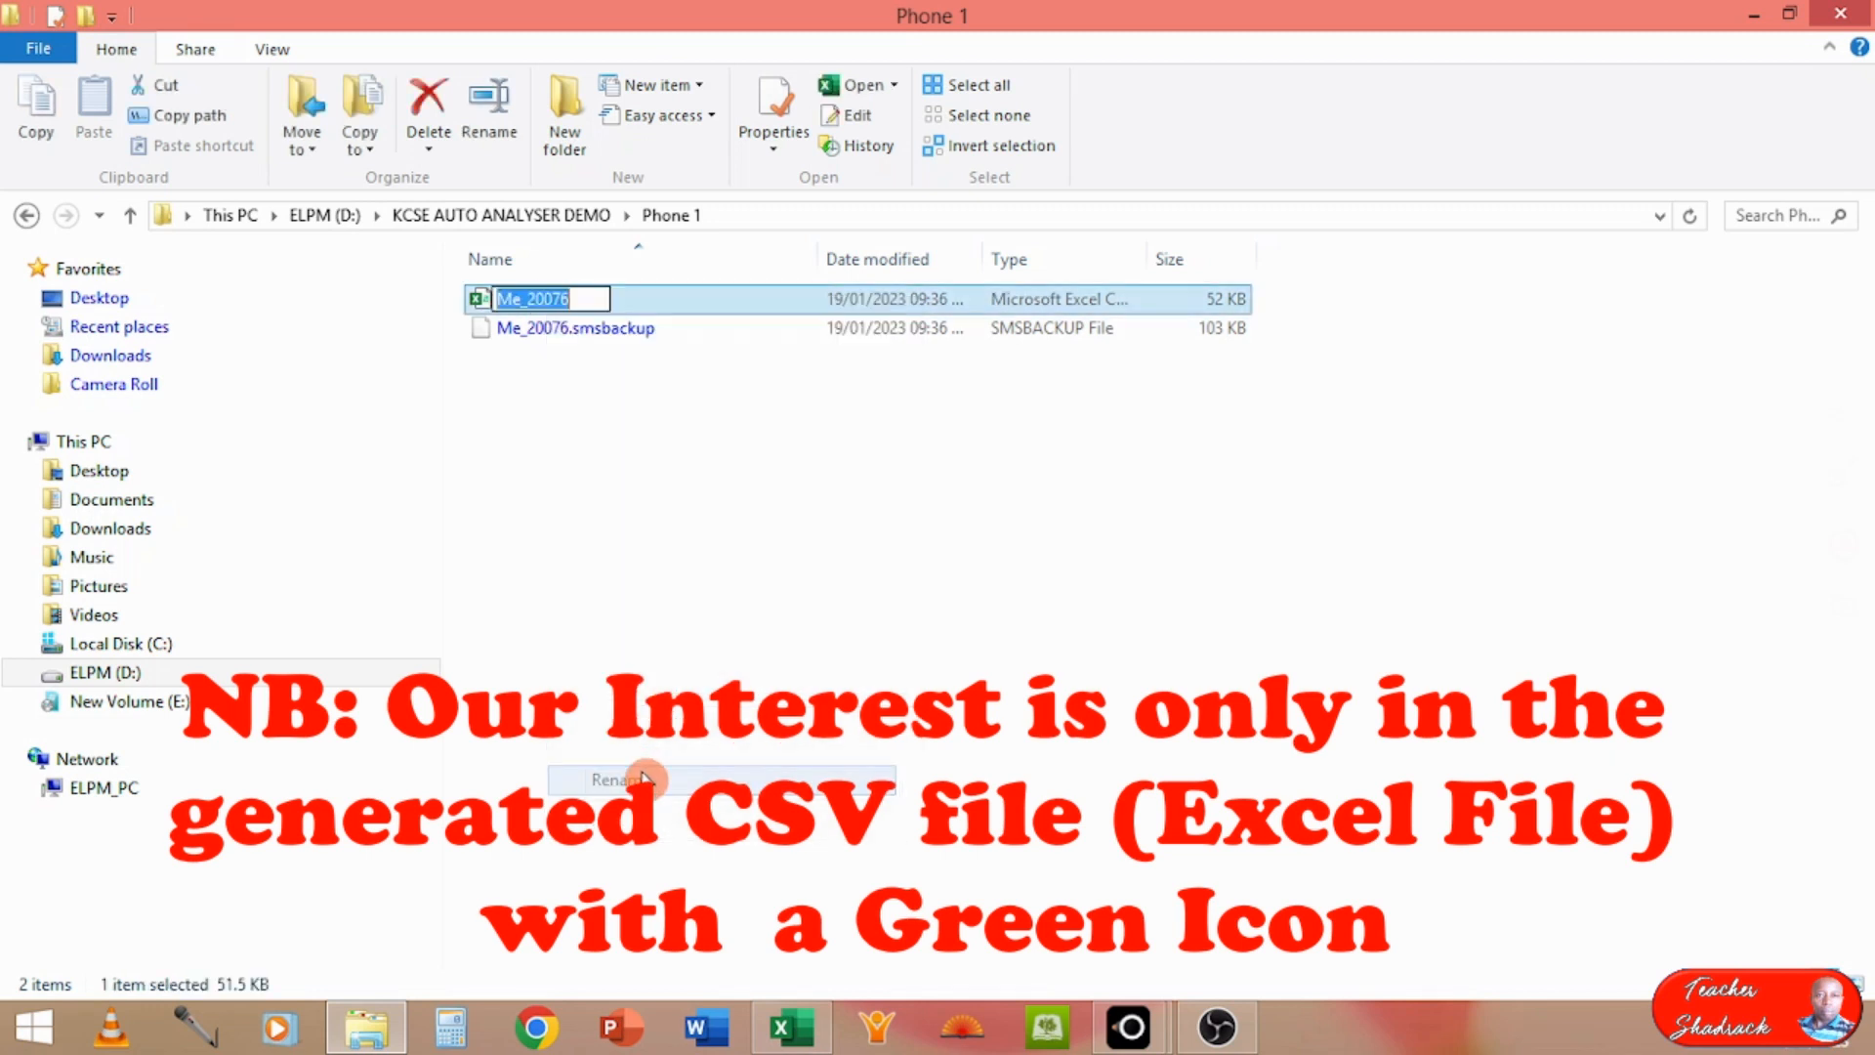
{"action": "left_click", "coordinate": [593, 297]}
{"action": "key", "text": "BackSpace"}
{"action": "key", "text": "BackSpace"}
{"action": "key", "text": "BackSpace"}
{"action": "key", "text": "BackSpace"}
{"action": "key", "text": "BackSpace"}
{"action": "key", "text": "BackSpace"}
{"action": "key", "text": "BackSpace"}
{"action": "key", "text": "BackSpace"}
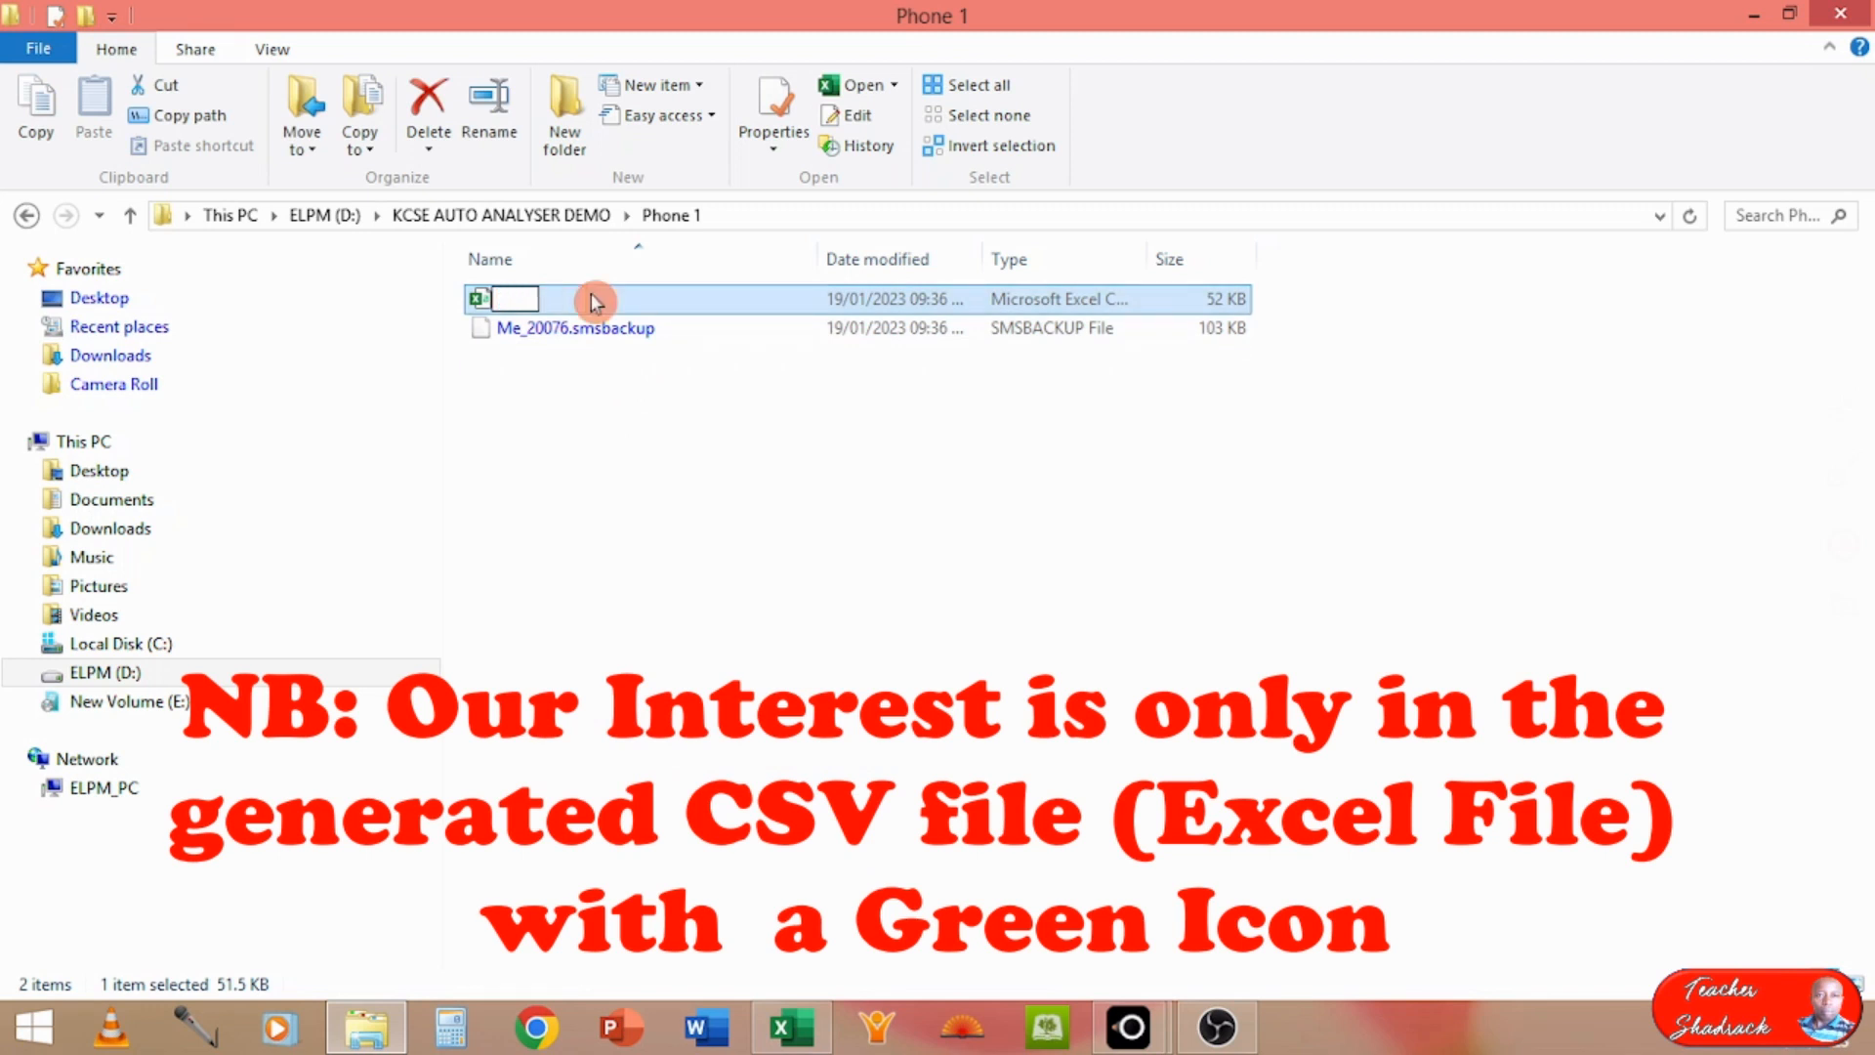
{"action": "type", "text": "TEACH"}
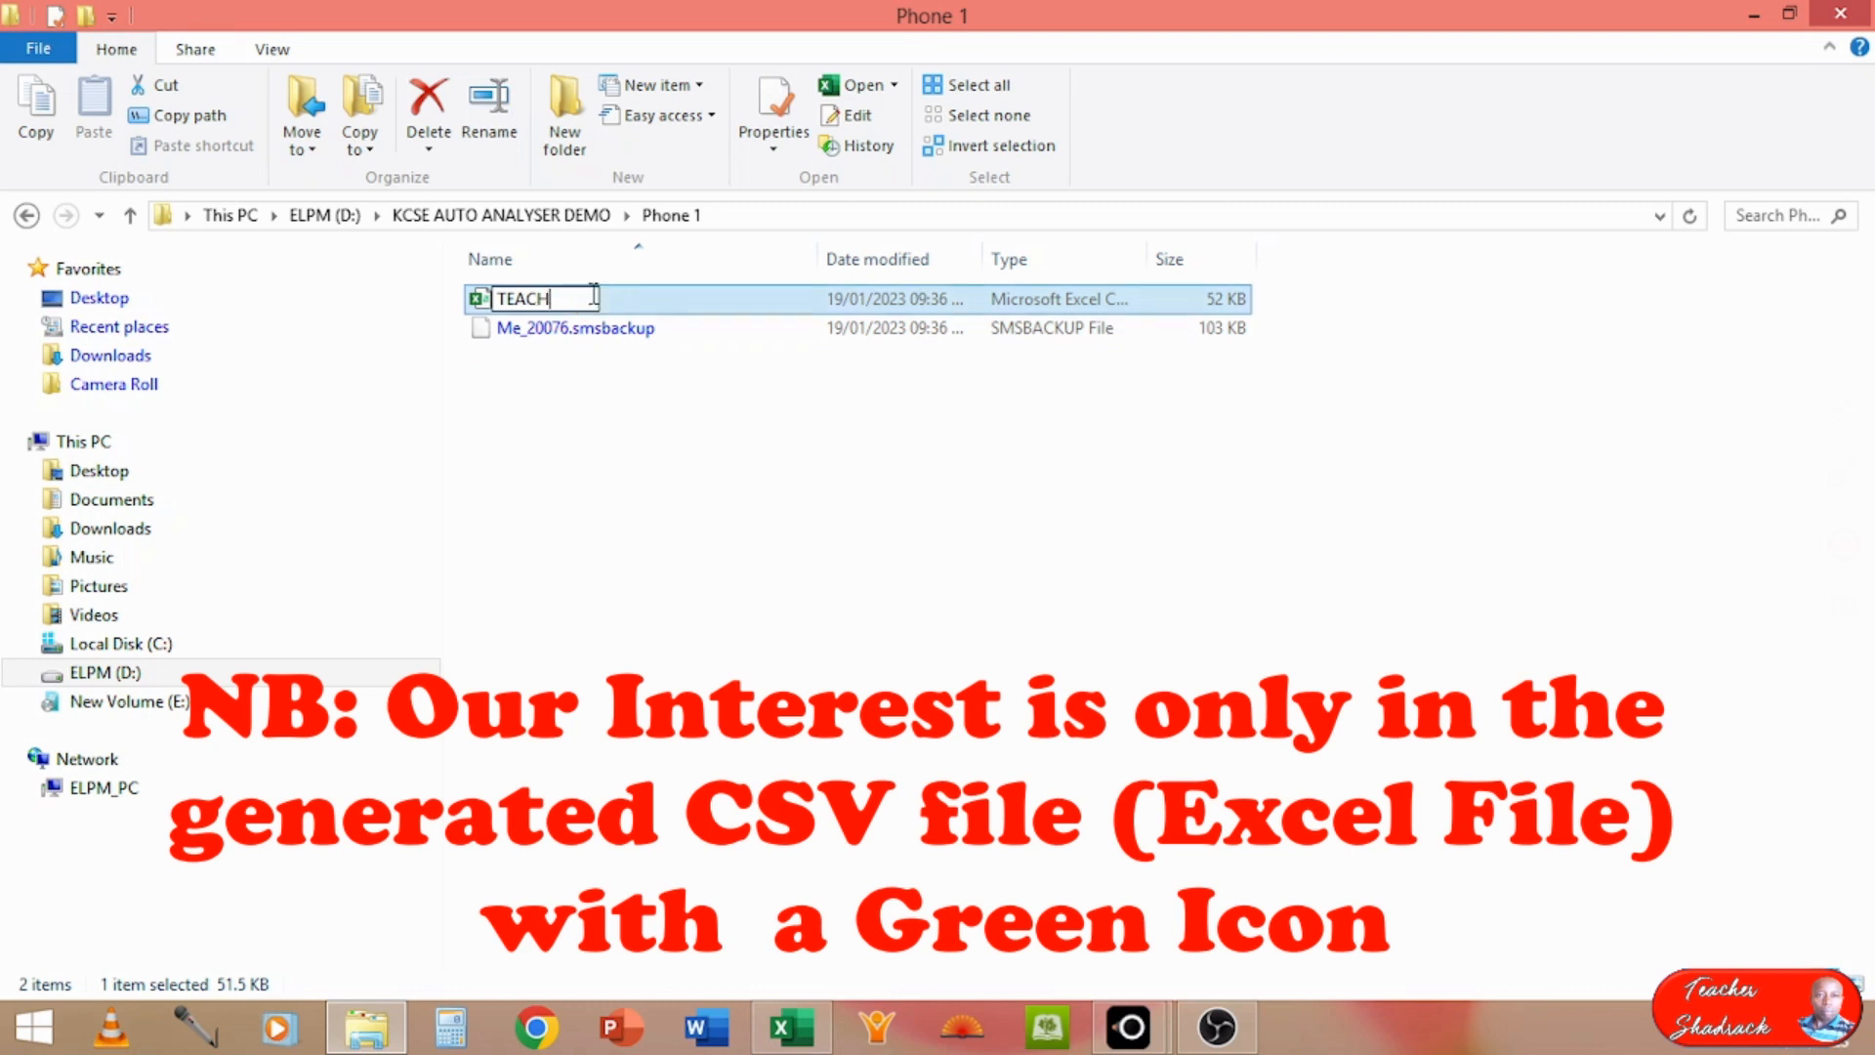
{"action": "type", "text": "ER 1"}
{"action": "left_click", "coordinate": [593, 298]}
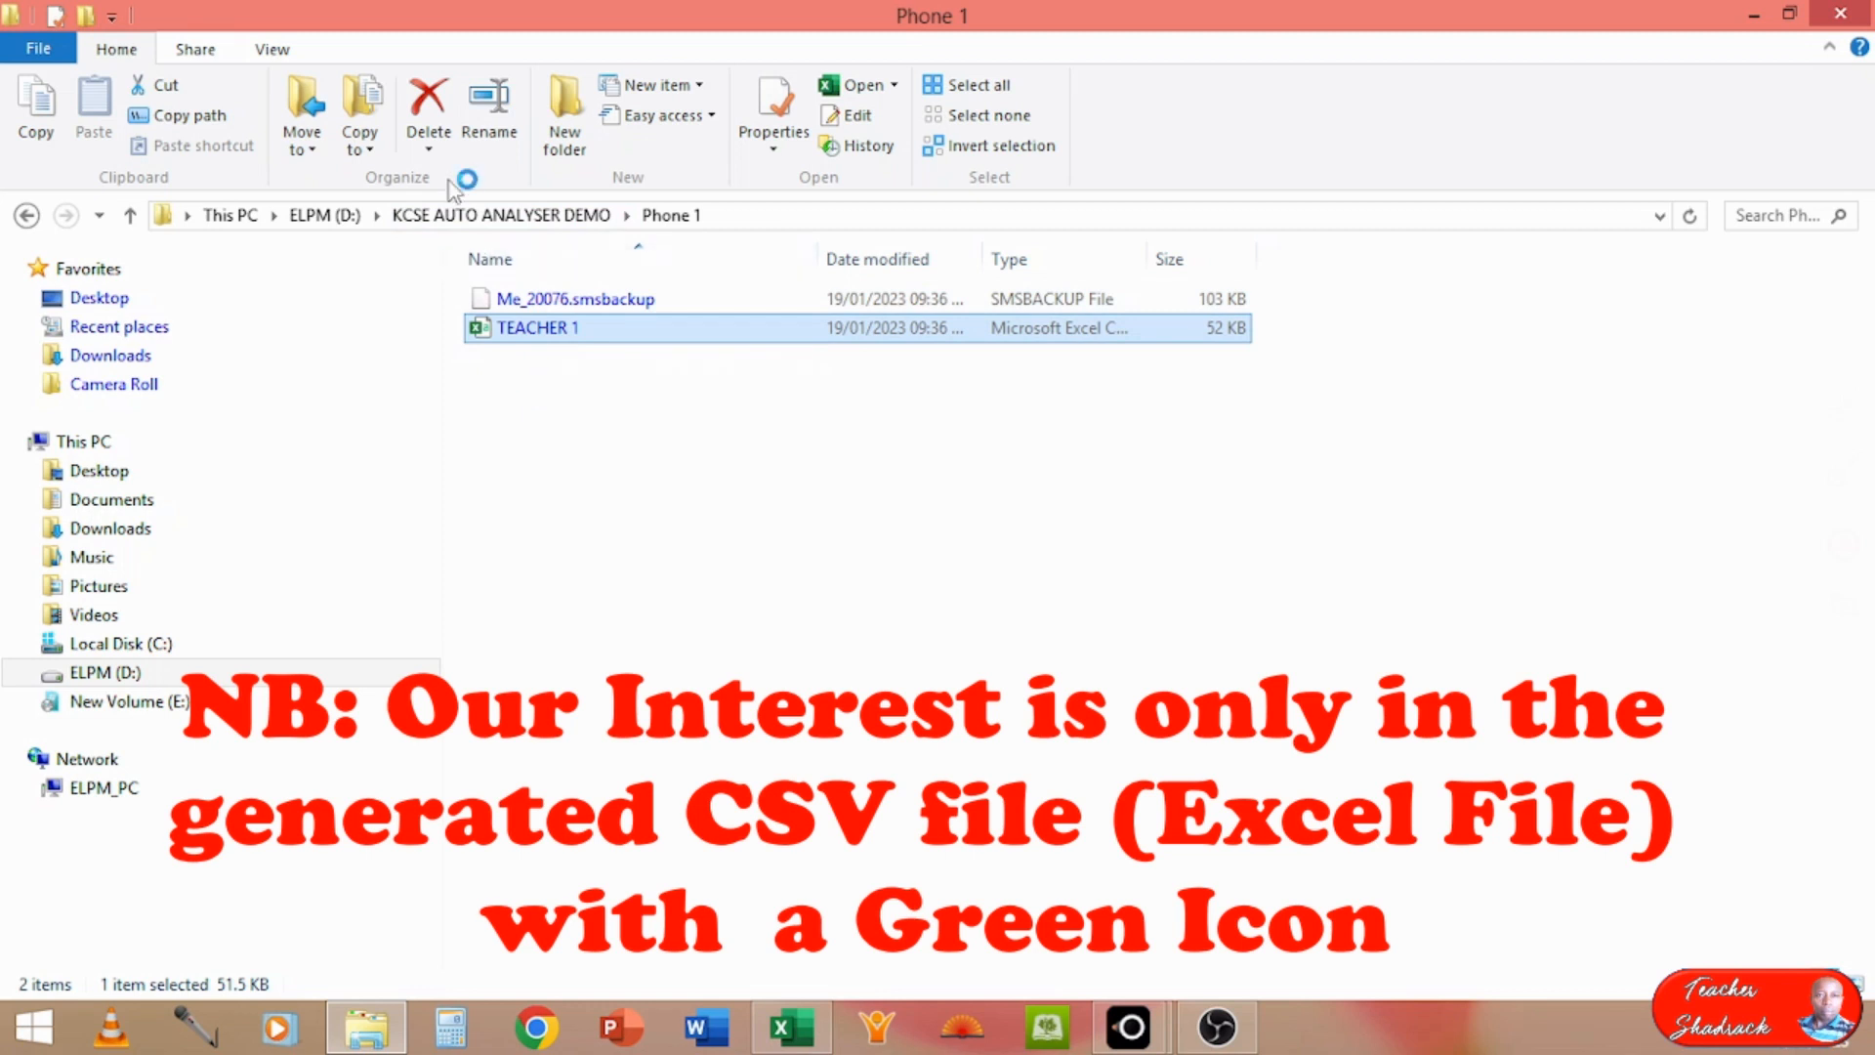
Step: Rename the Me_20076 CSV file in the Phone 2 folder as TEACHER 2 and open it in Excel
{"action": "left_click", "coordinate": [464, 215]}
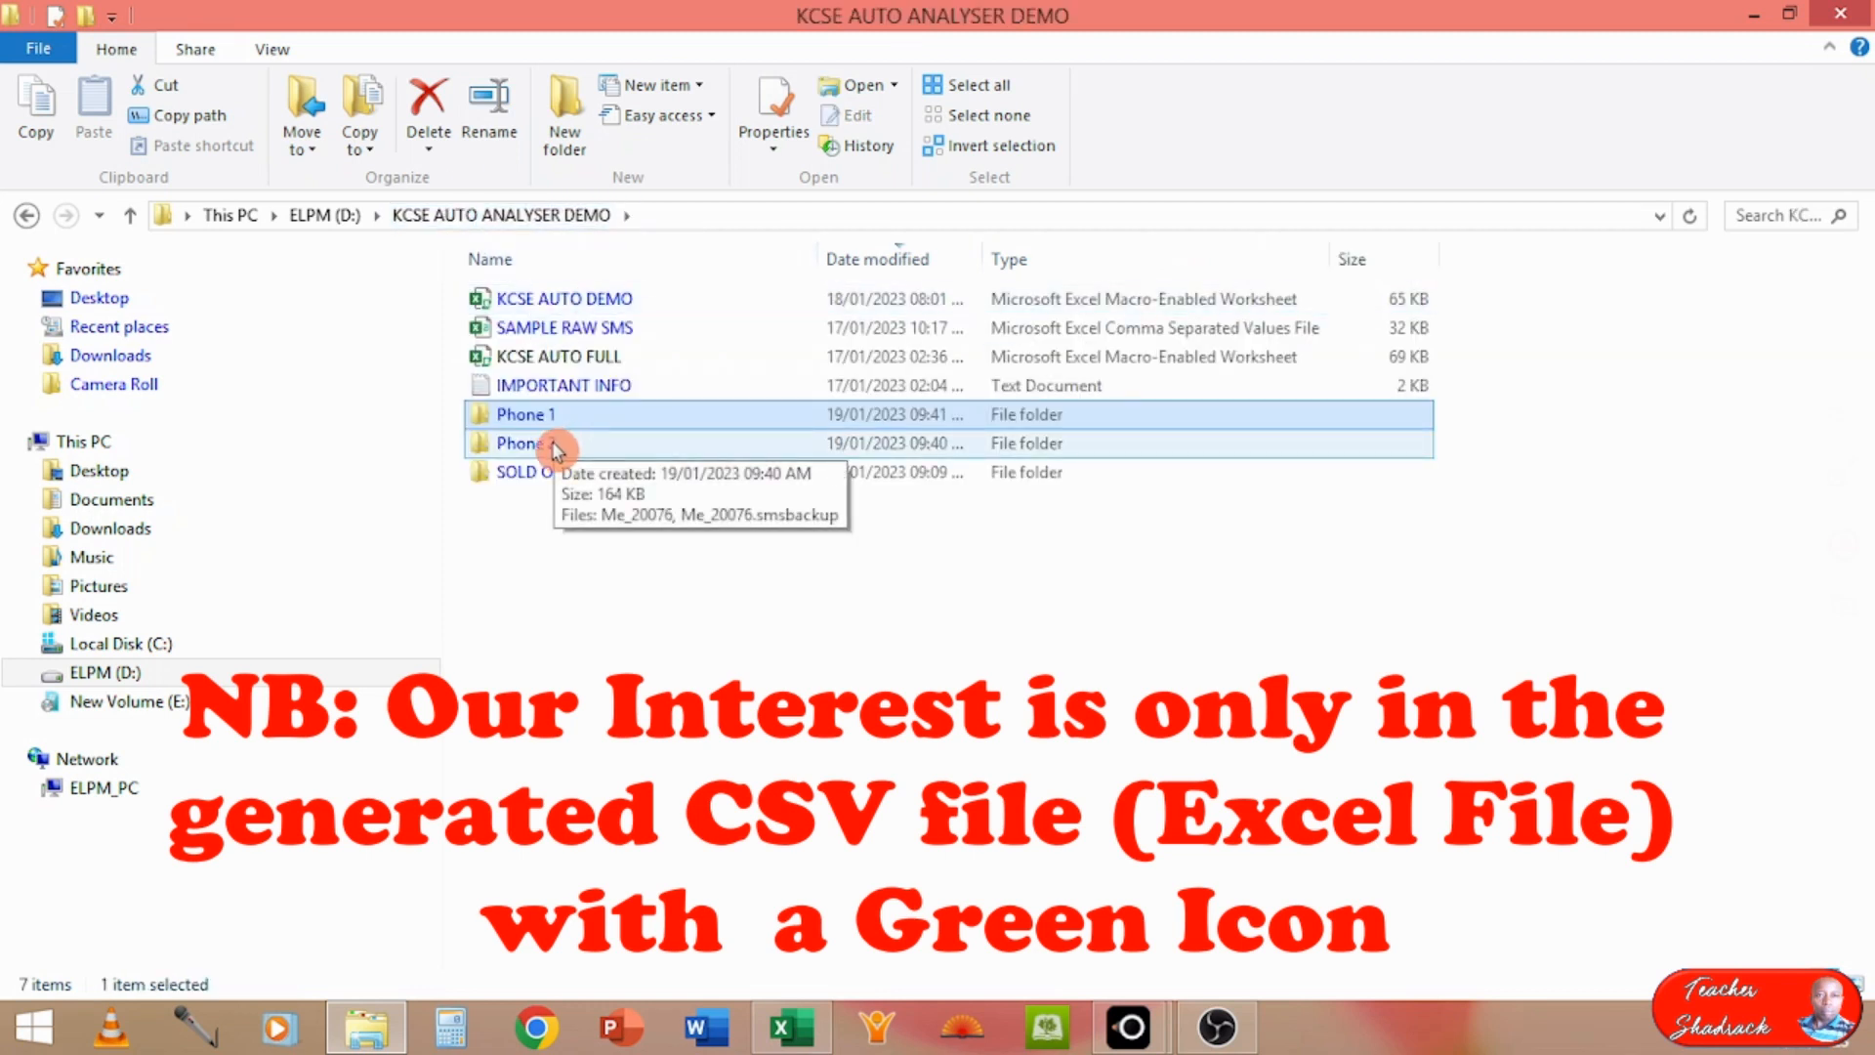
{"action": "left_click", "coordinate": [556, 446]}
{"action": "double_click", "coordinate": [556, 446]}
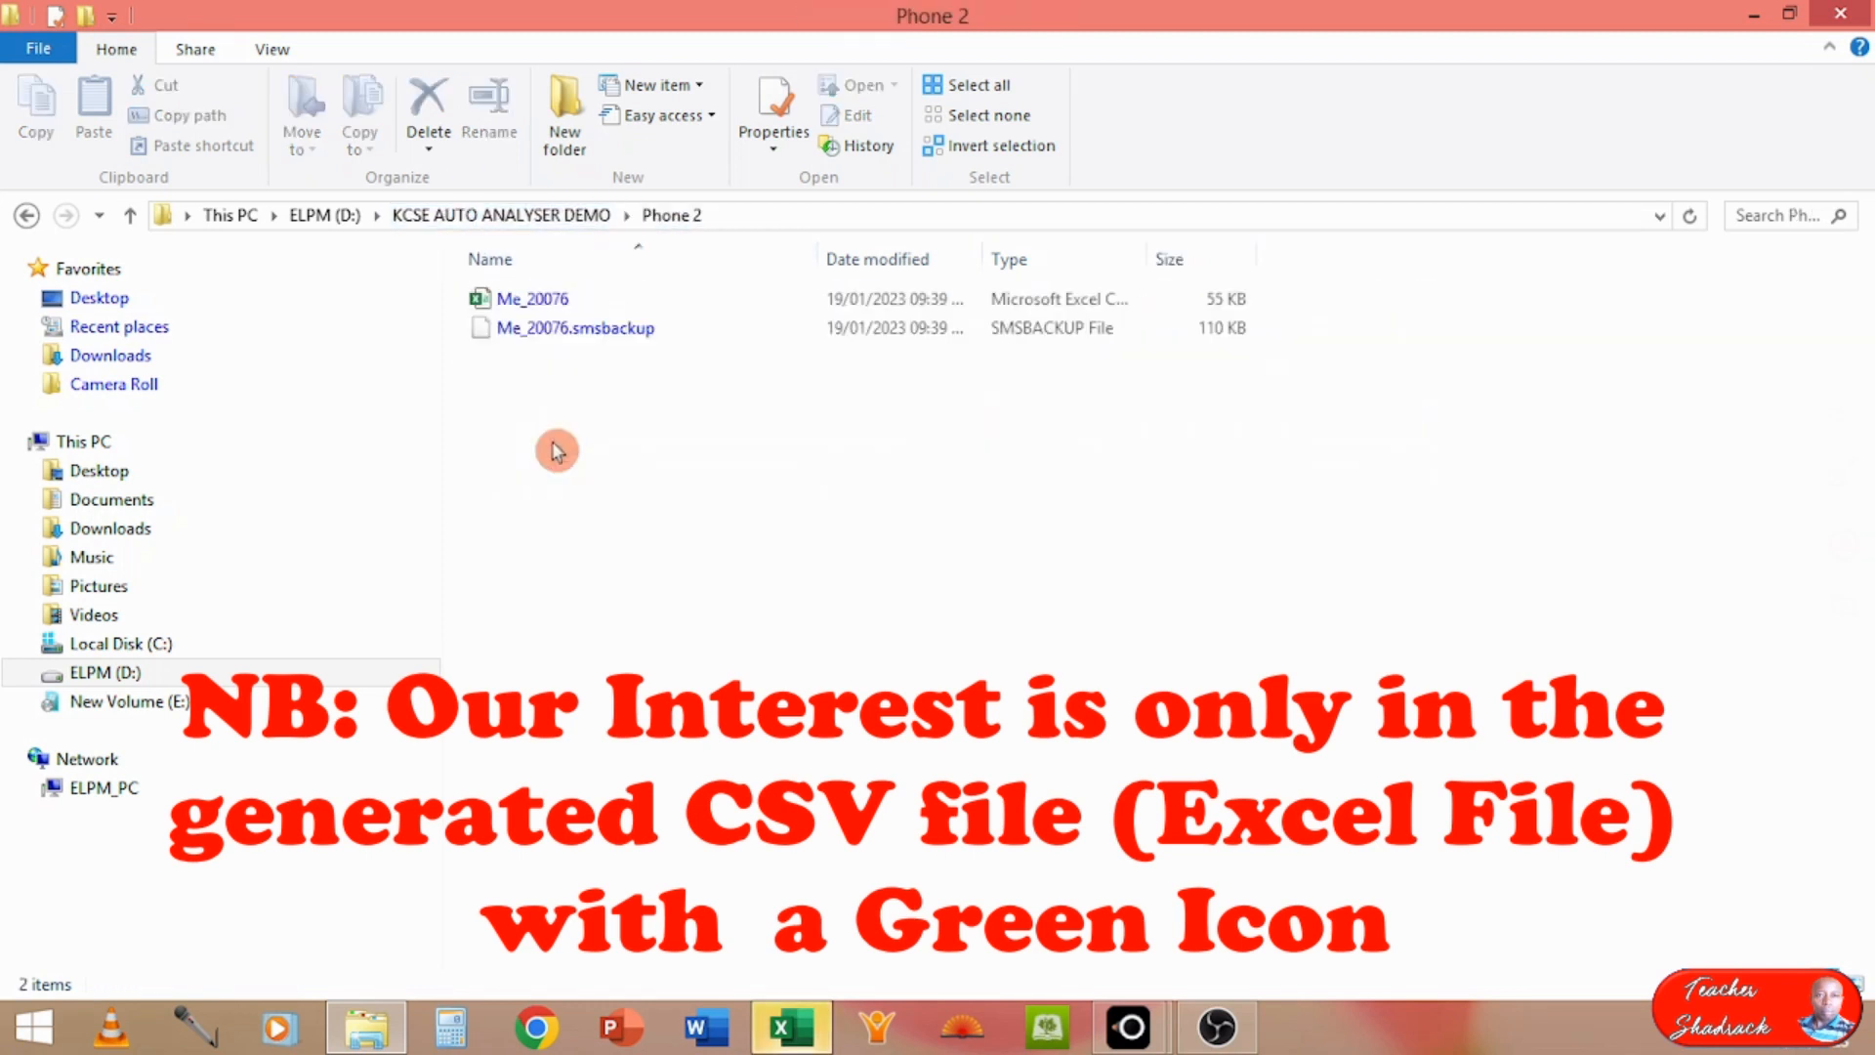
{"action": "left_click", "coordinate": [542, 304]}
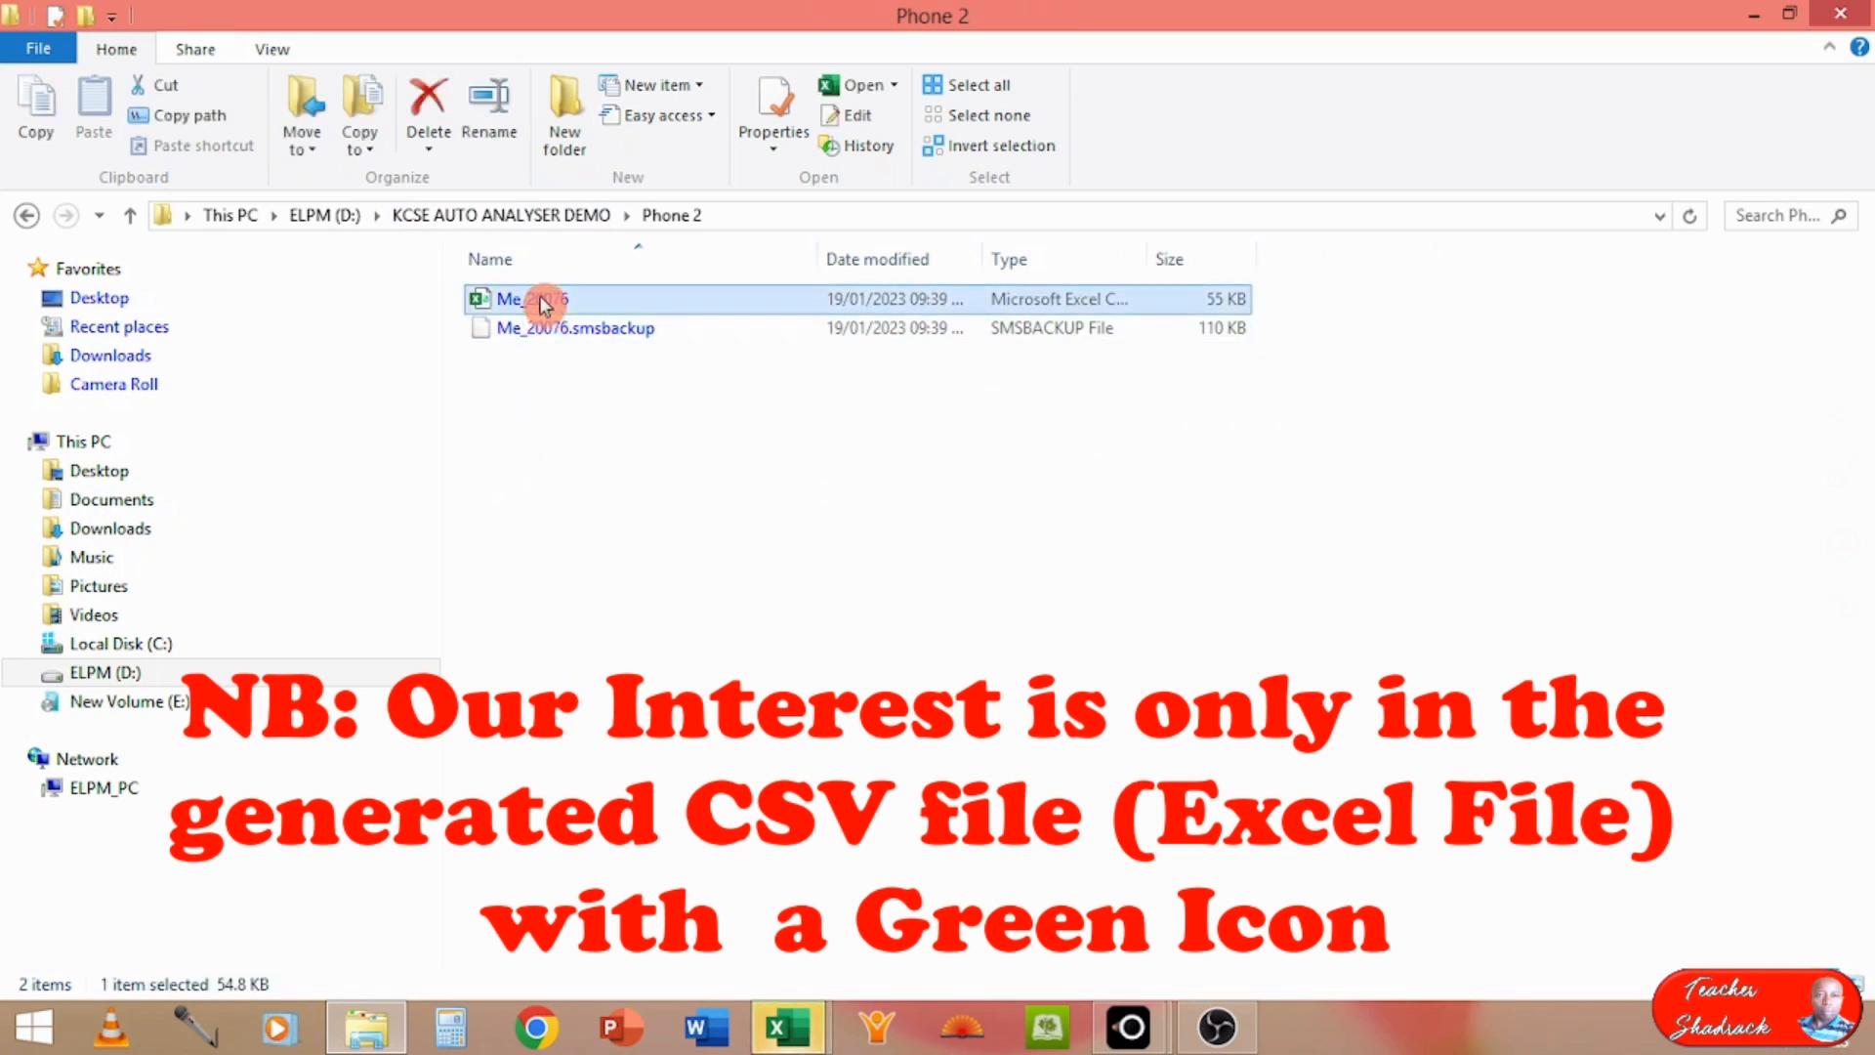
{"action": "left_click", "coordinate": [562, 299]}
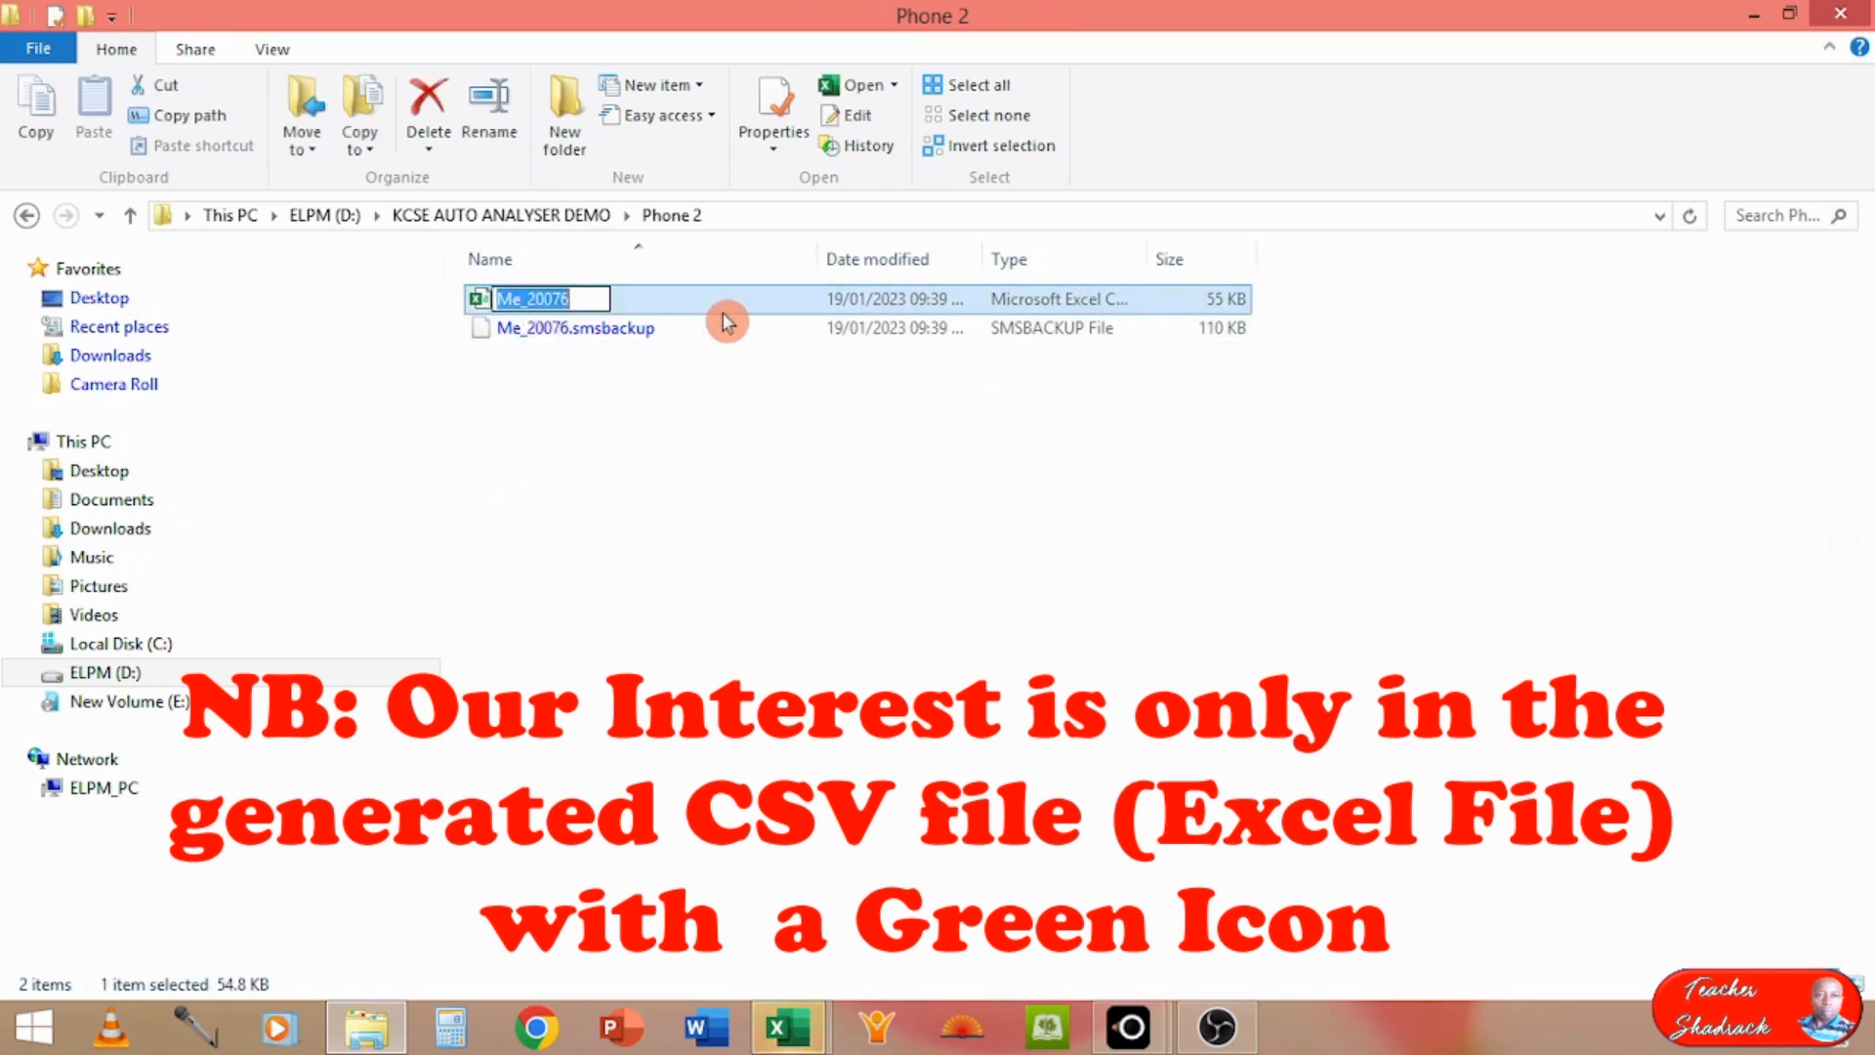
{"action": "type", "text": "TEAC"}
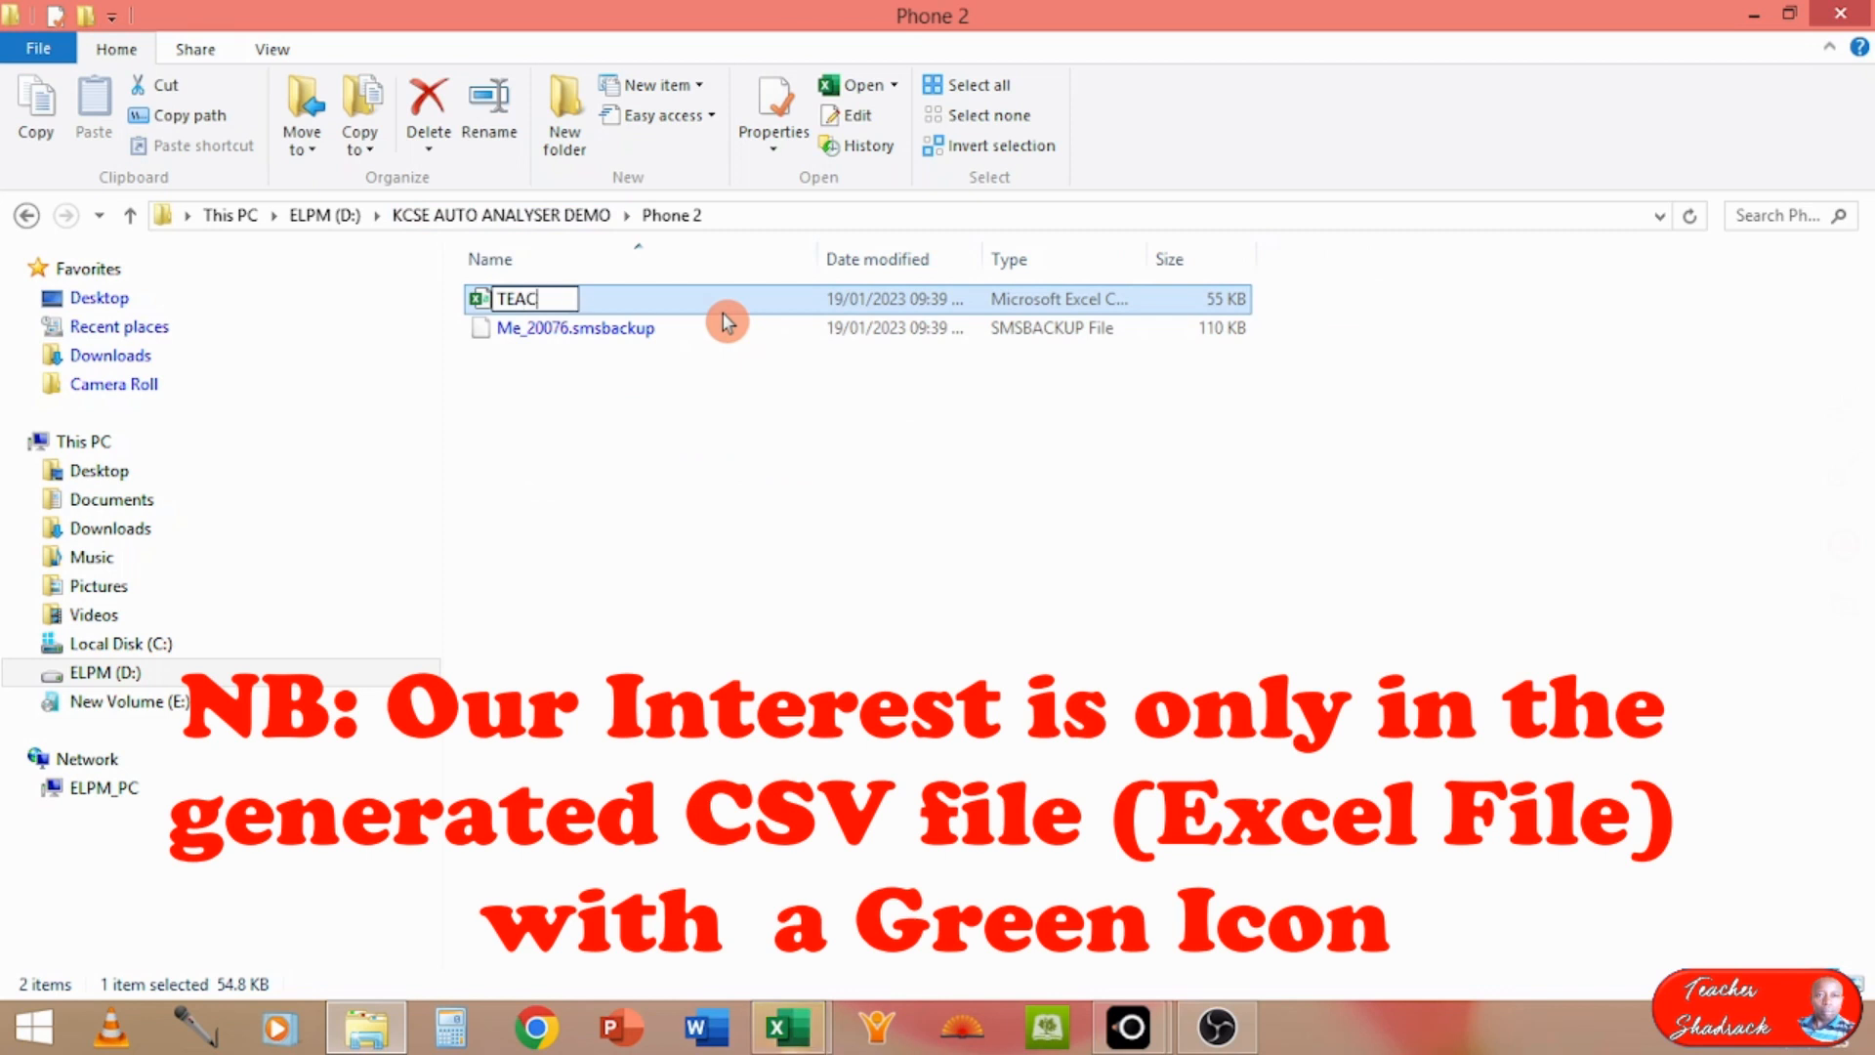
{"action": "type", "text": "HER 2"}
{"action": "key", "text": "Return"}
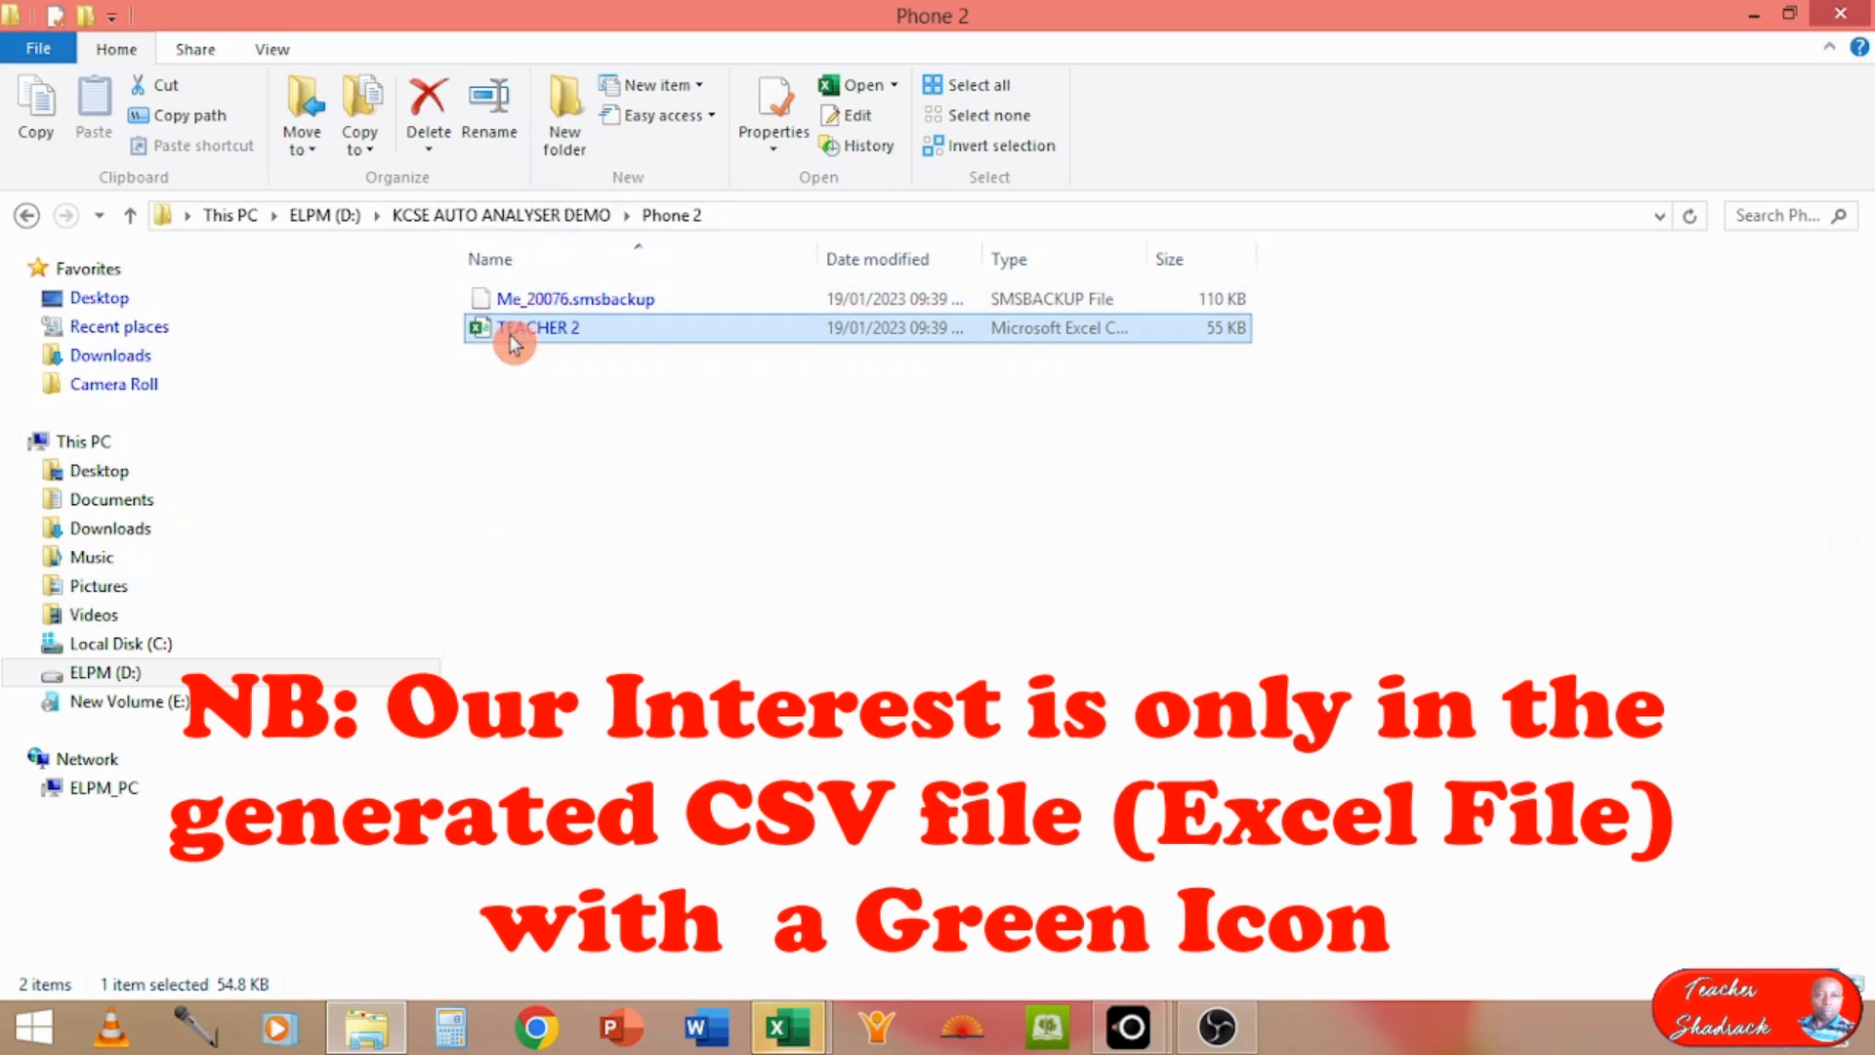
Step: Switch to Excel and view the TEACHER 1 and TEACHER 2 workbooks in turn, finishing on TEACHER 2
{"action": "left_click", "coordinate": [806, 1025]}
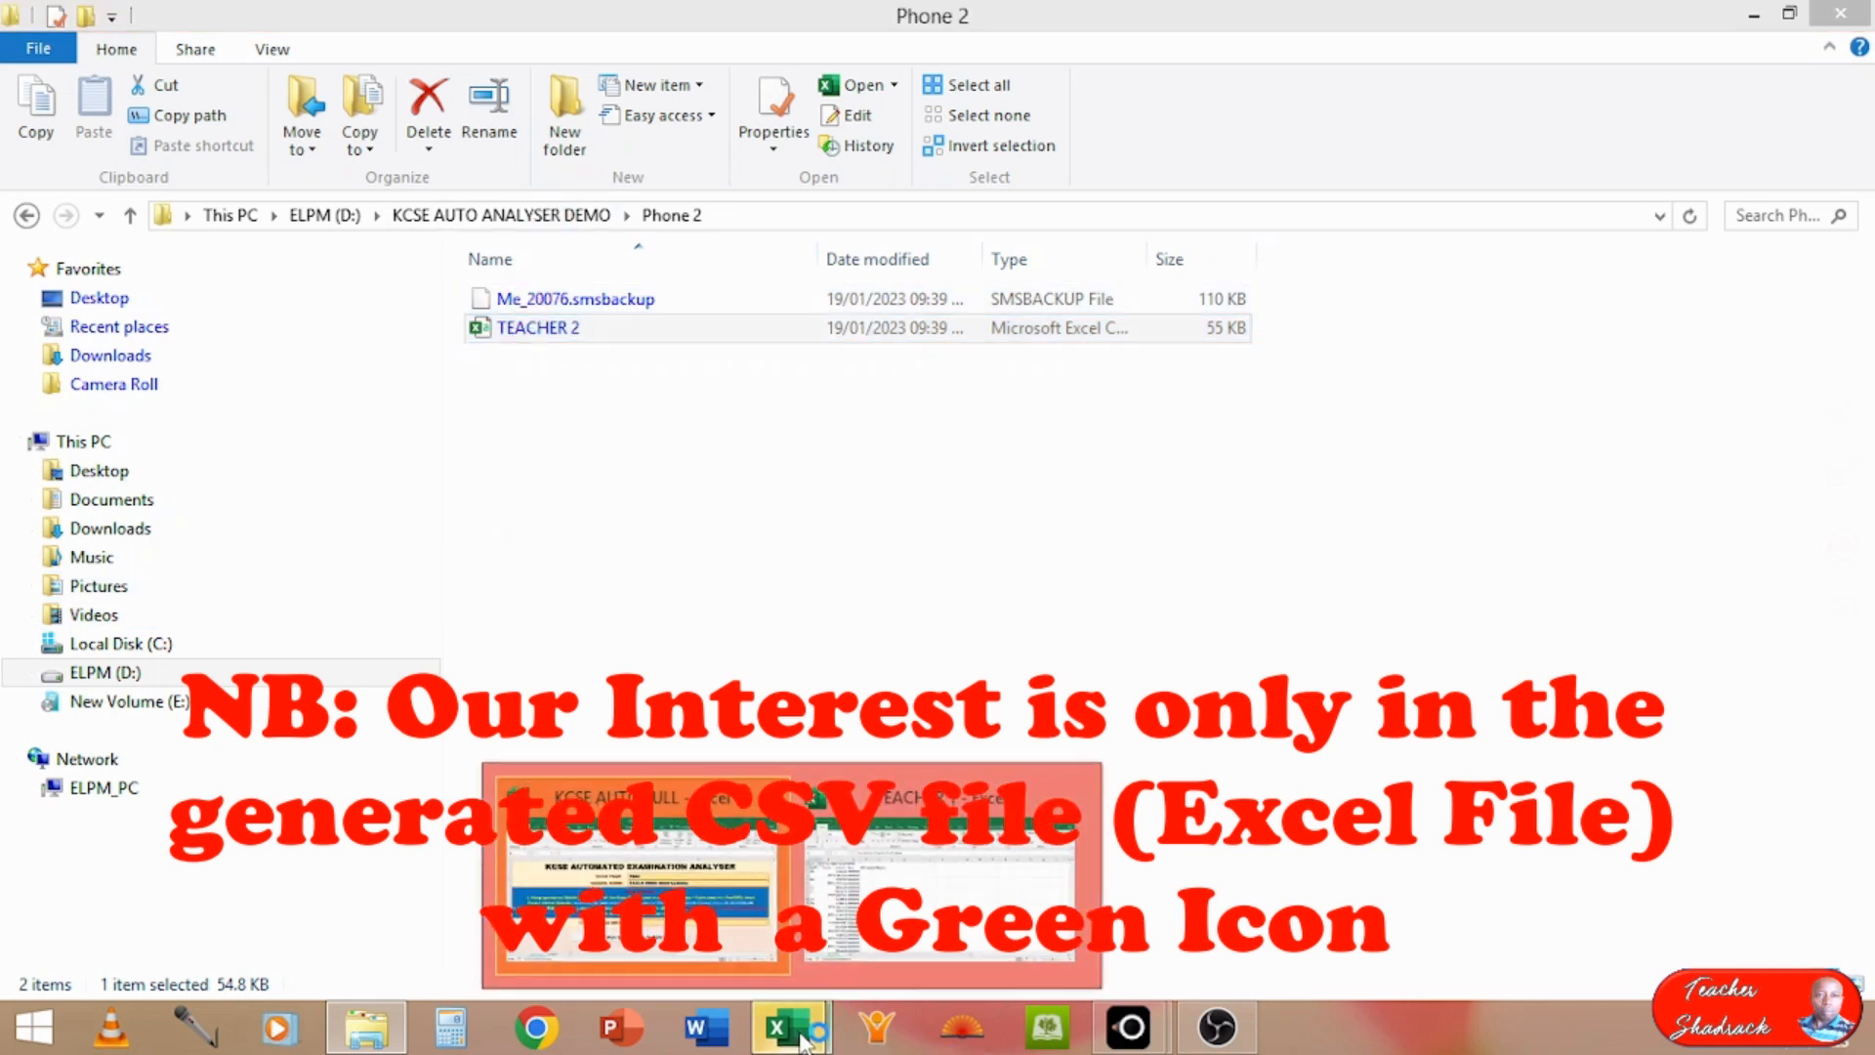
{"action": "left_click", "coordinate": [925, 886]}
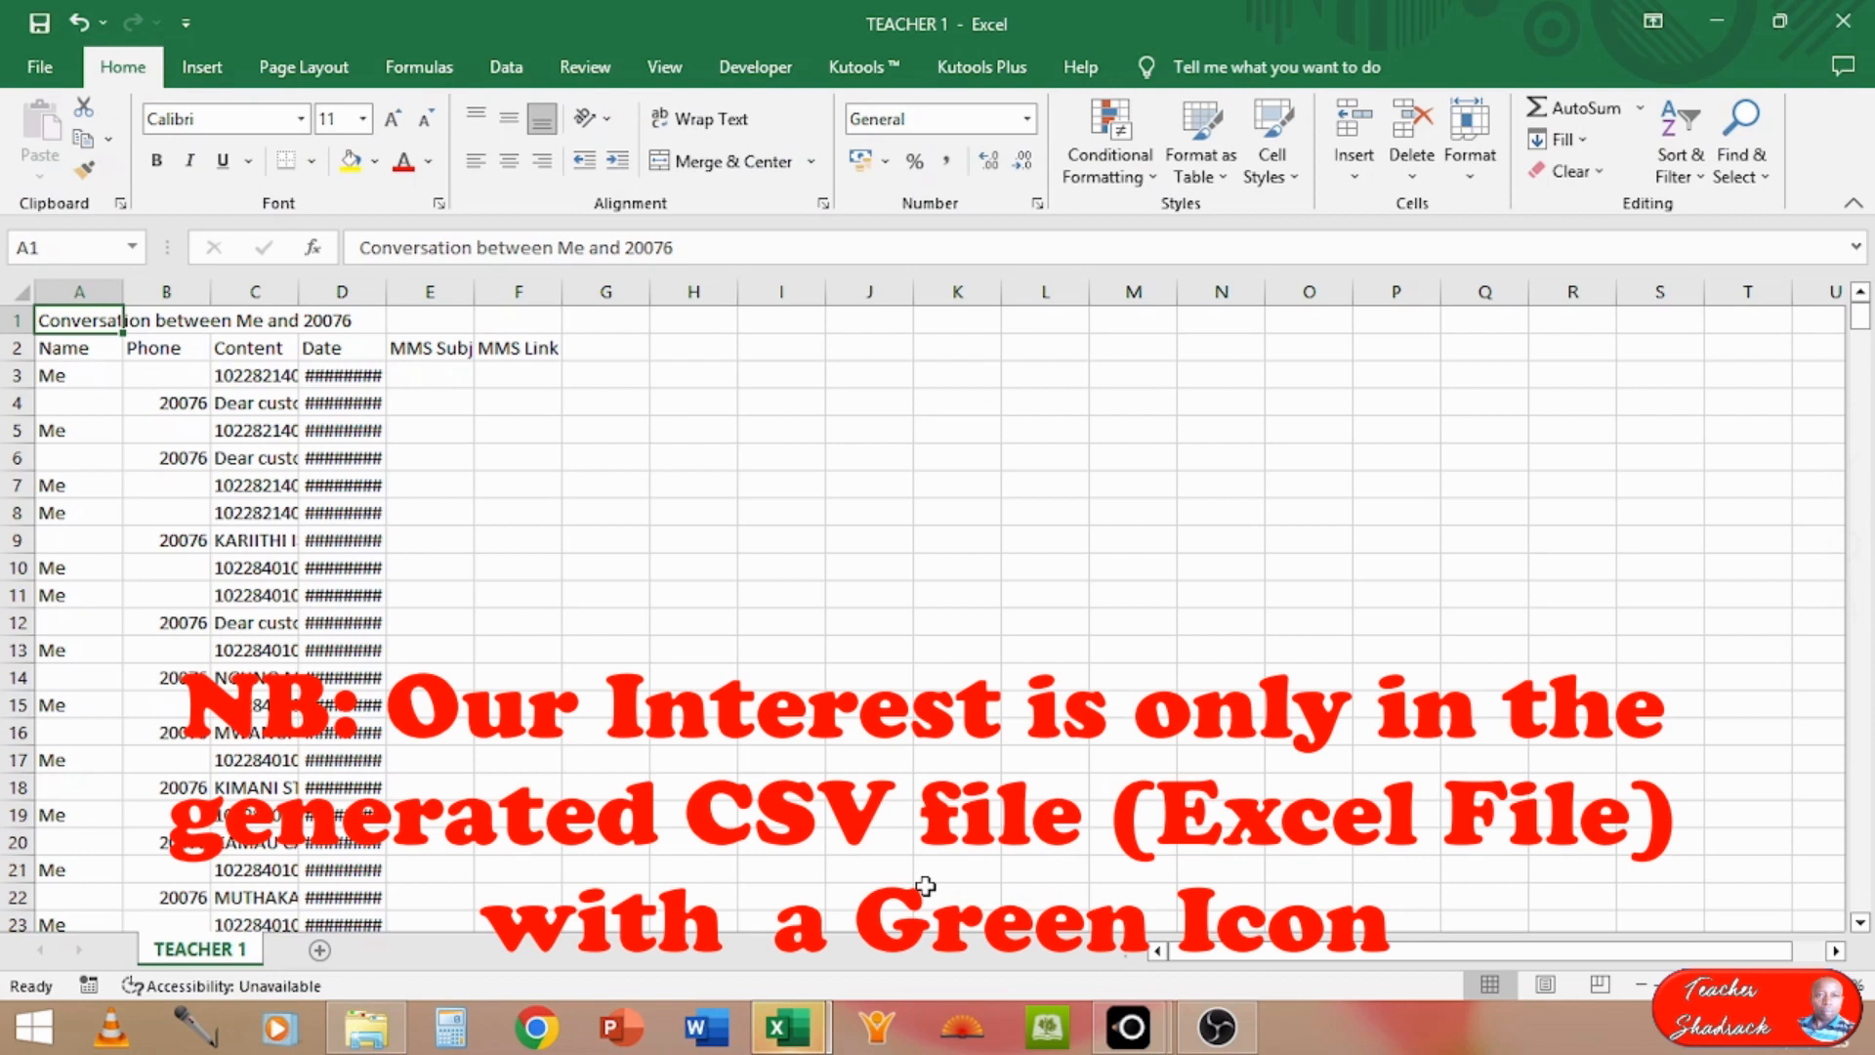
{"action": "left_click", "coordinate": [799, 1041]}
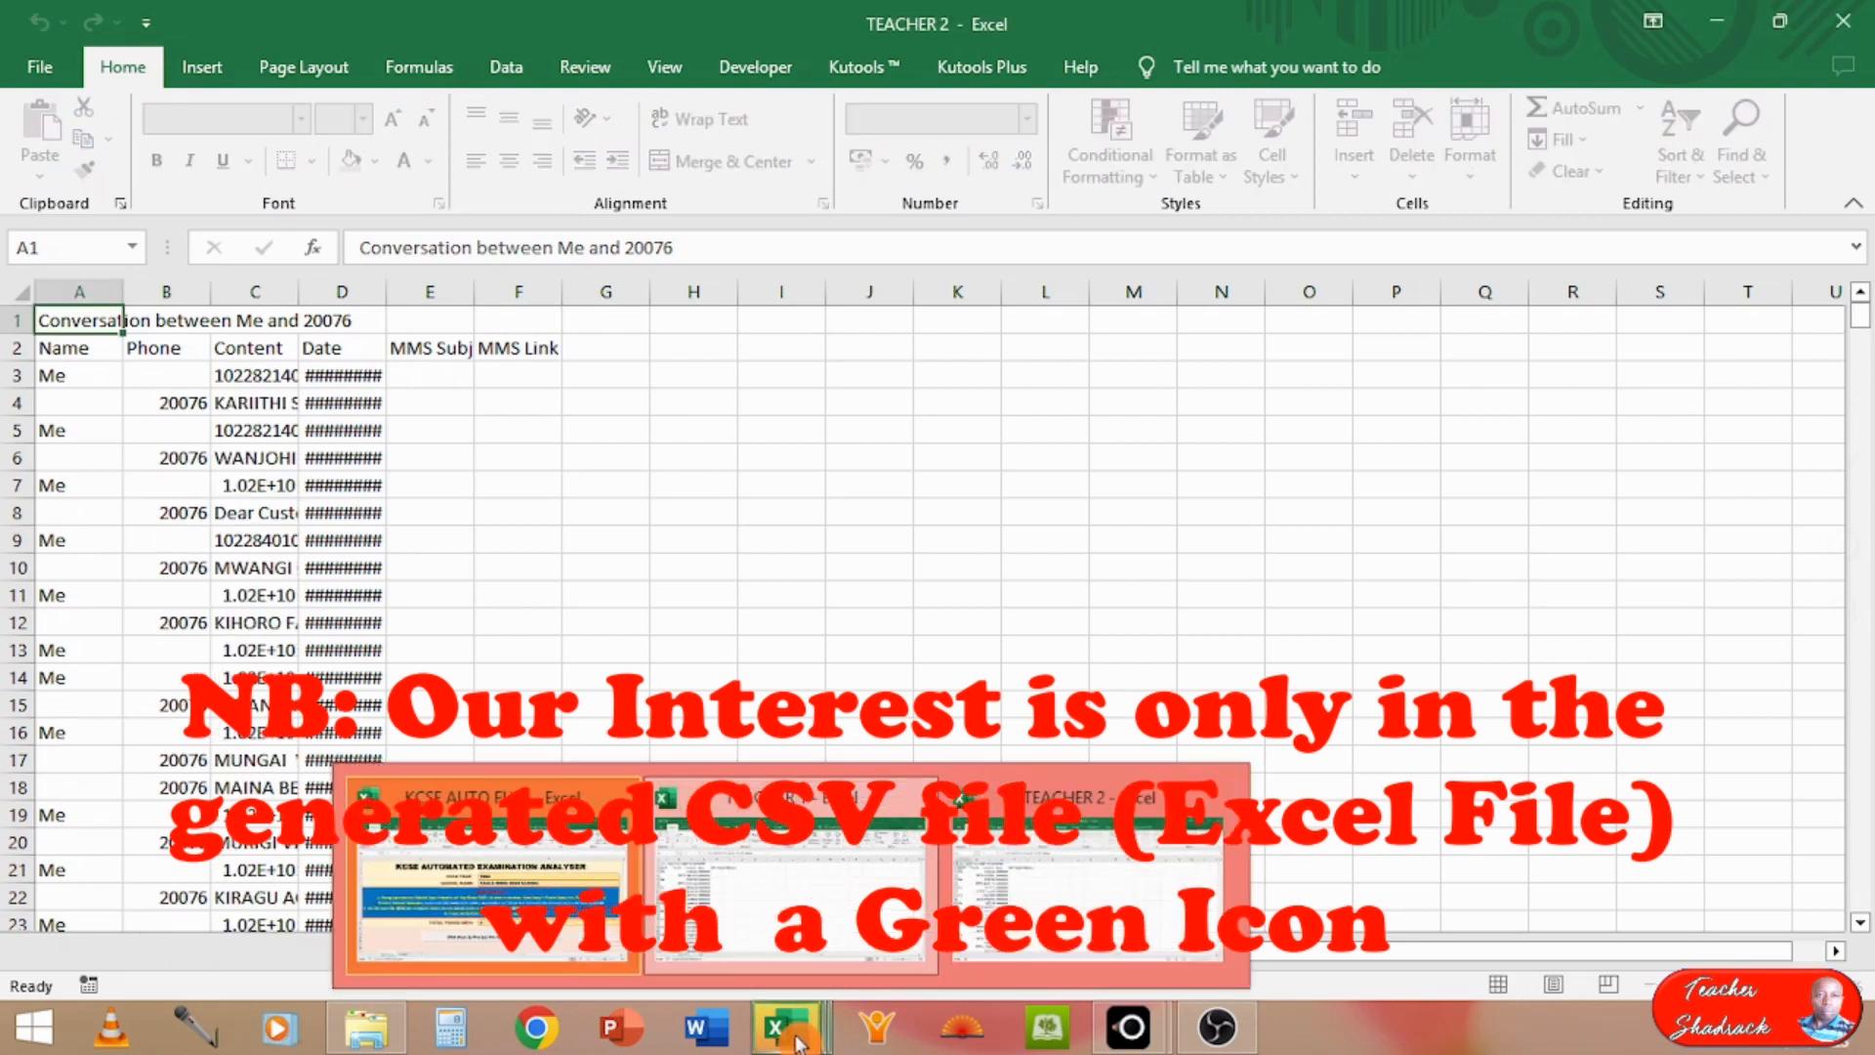
{"action": "left_click", "coordinate": [1038, 906]}
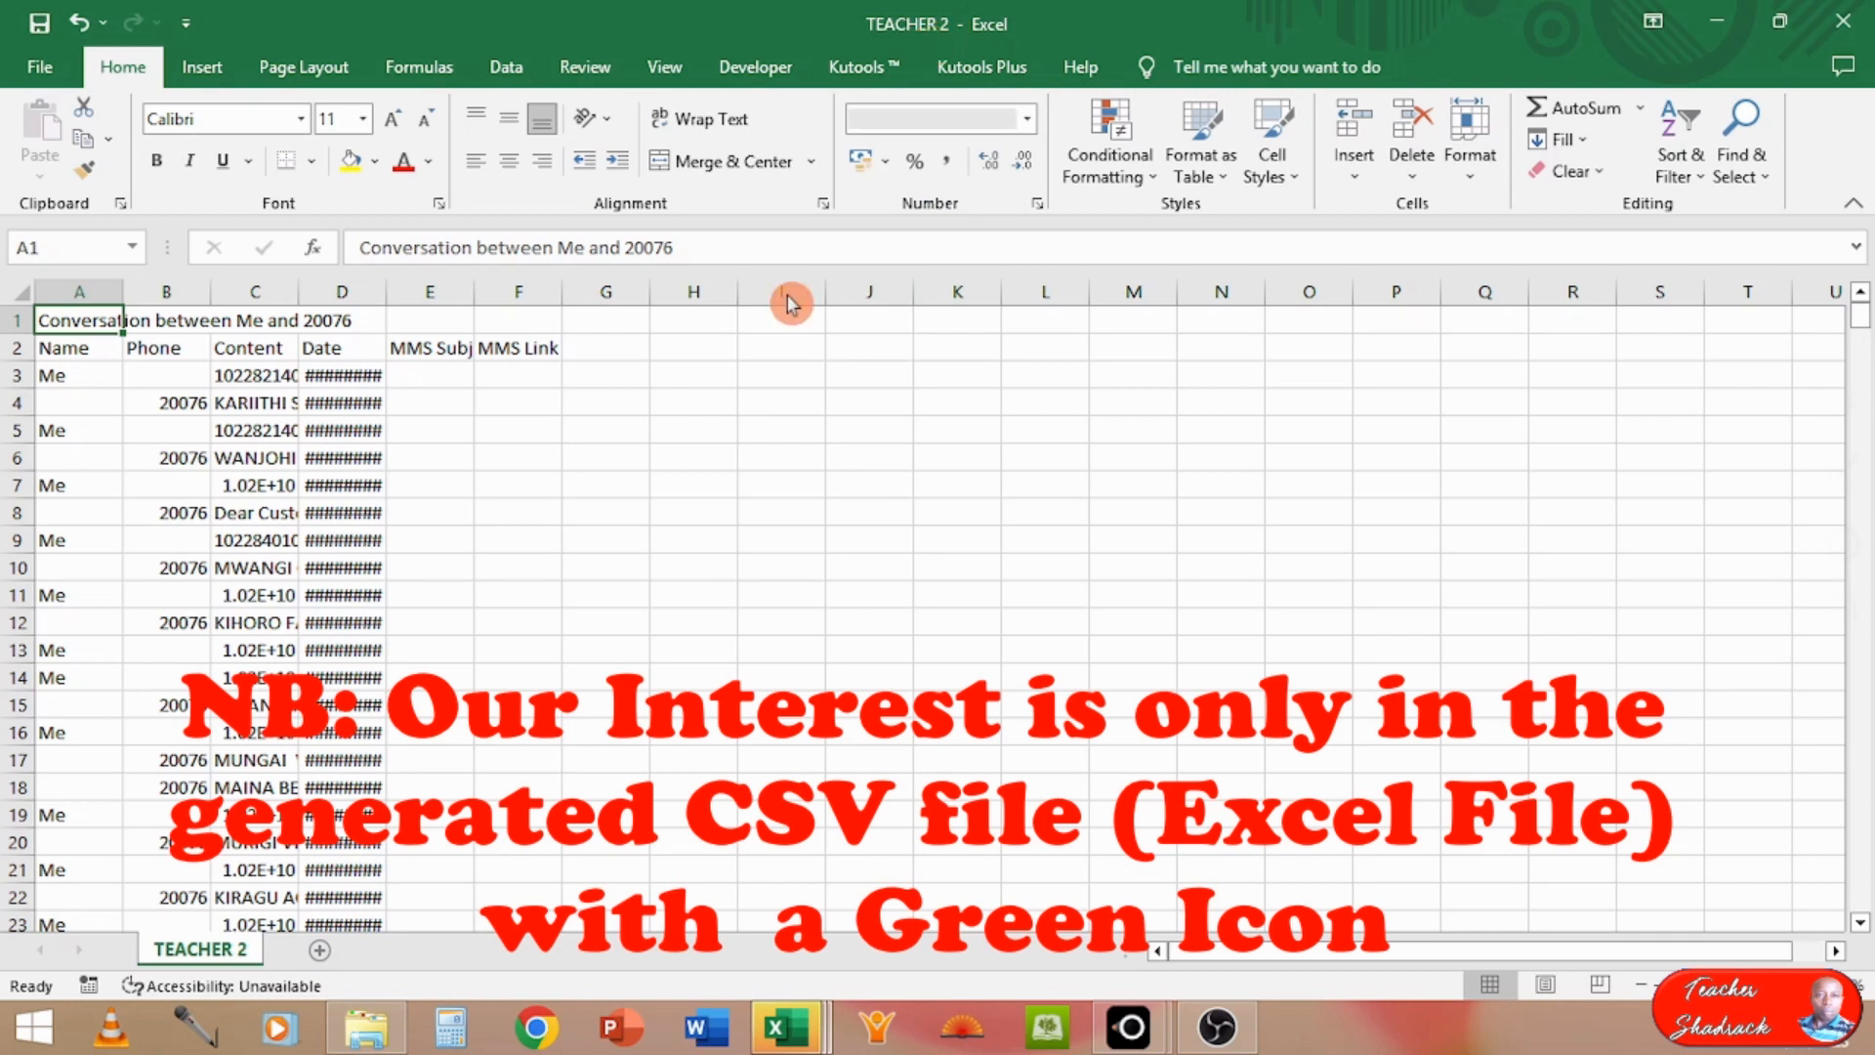
{"action": "left_click", "coordinate": [786, 1040]}
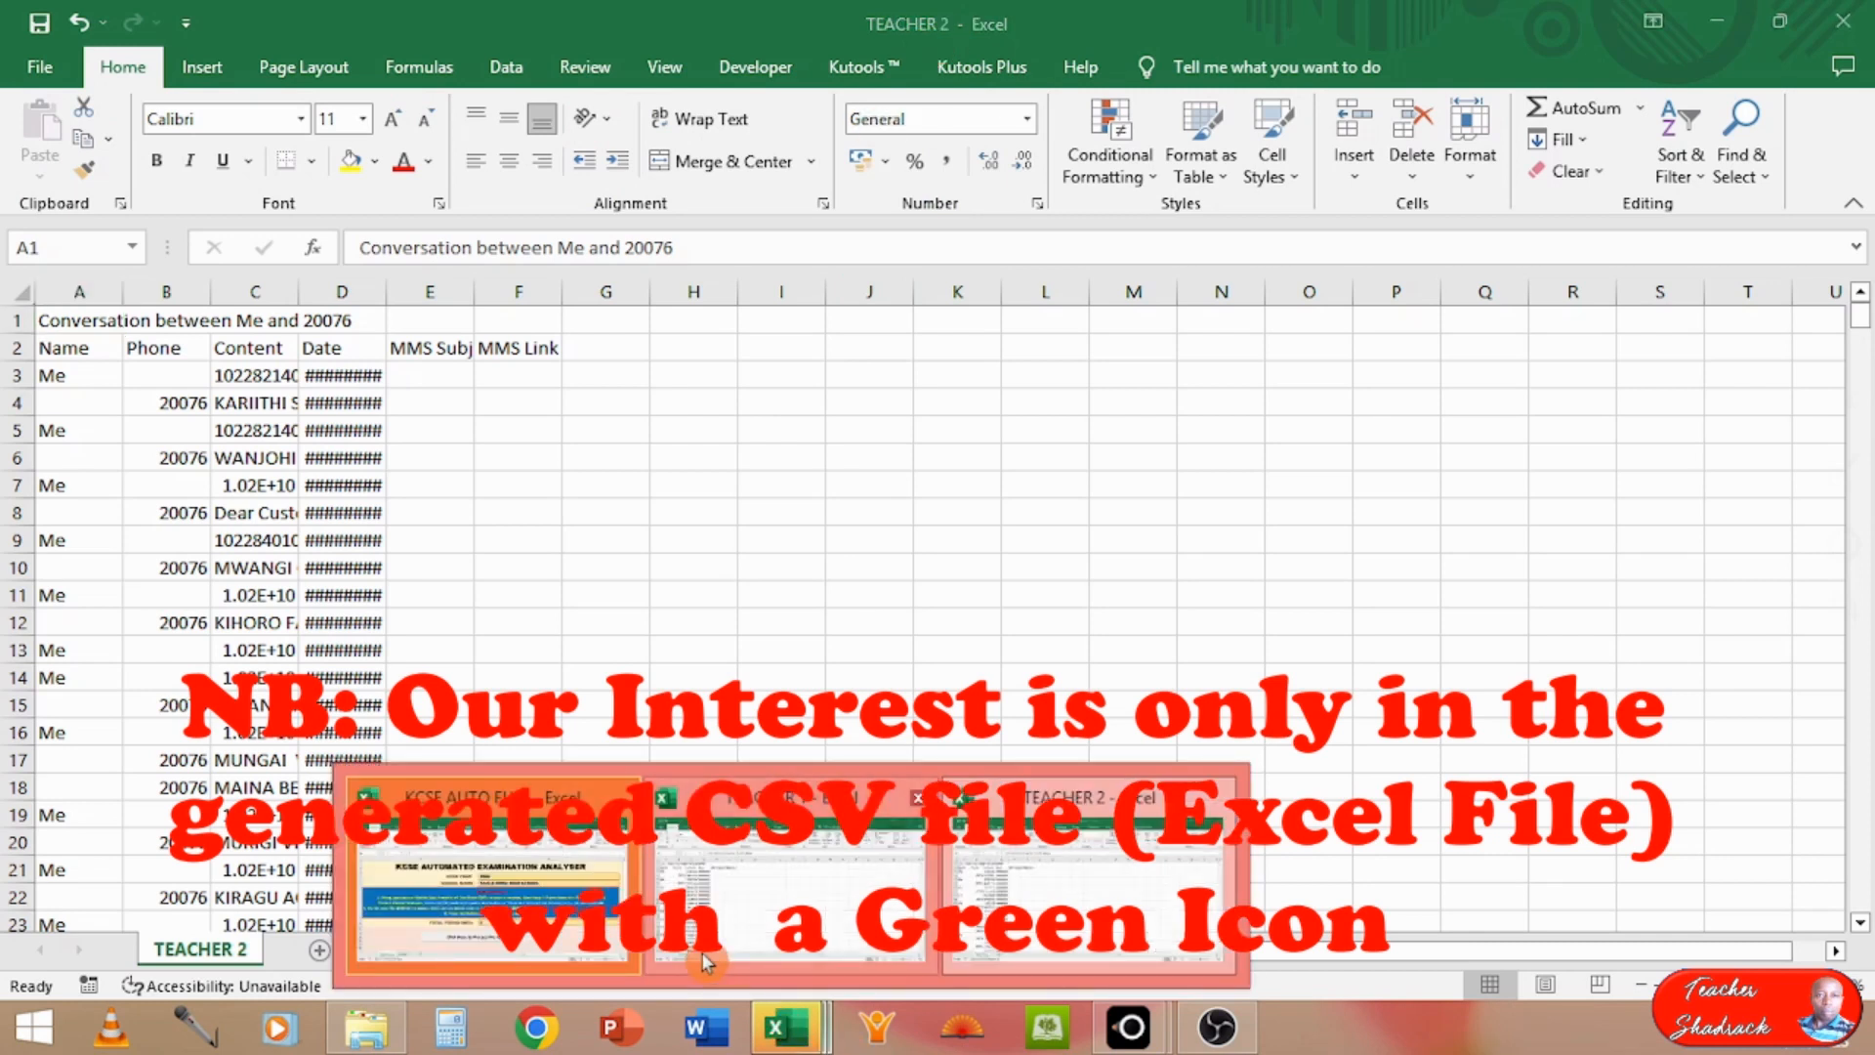
{"action": "left_click", "coordinate": [739, 942]}
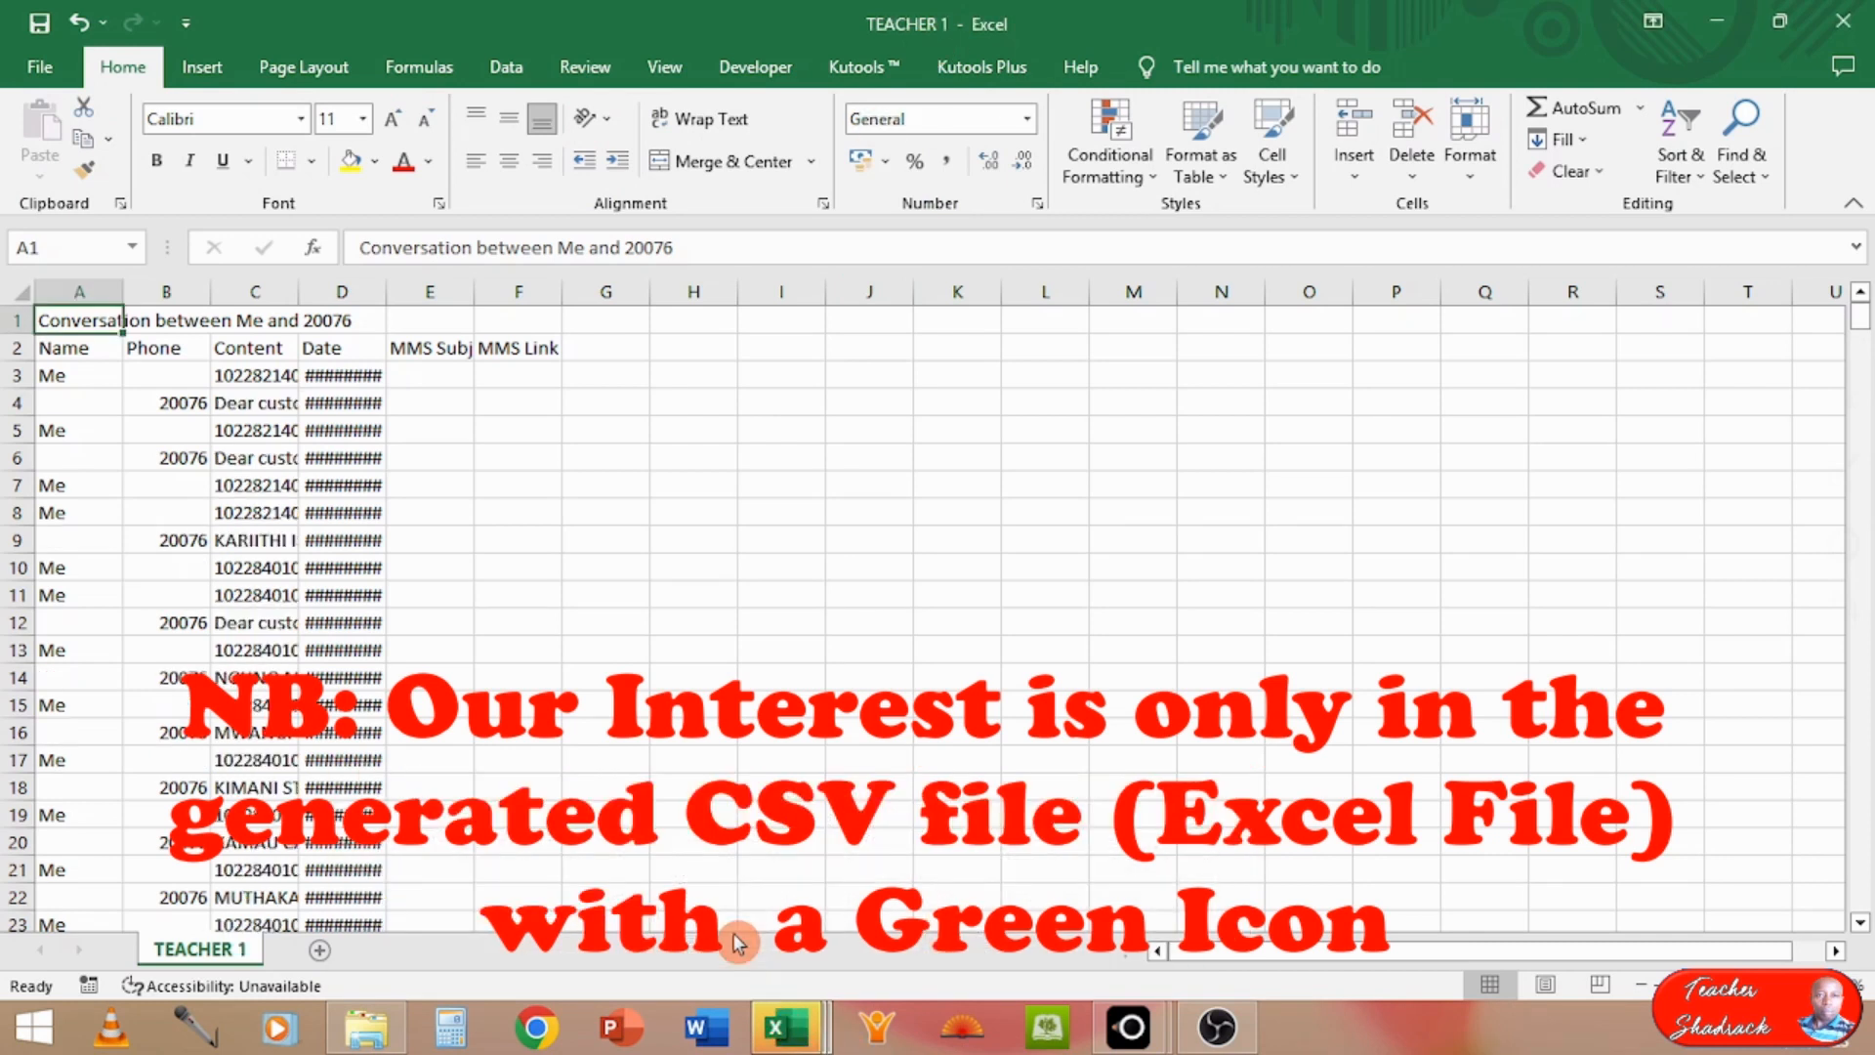
{"action": "left_click", "coordinate": [786, 1027]}
{"action": "left_click", "coordinate": [1039, 908]}
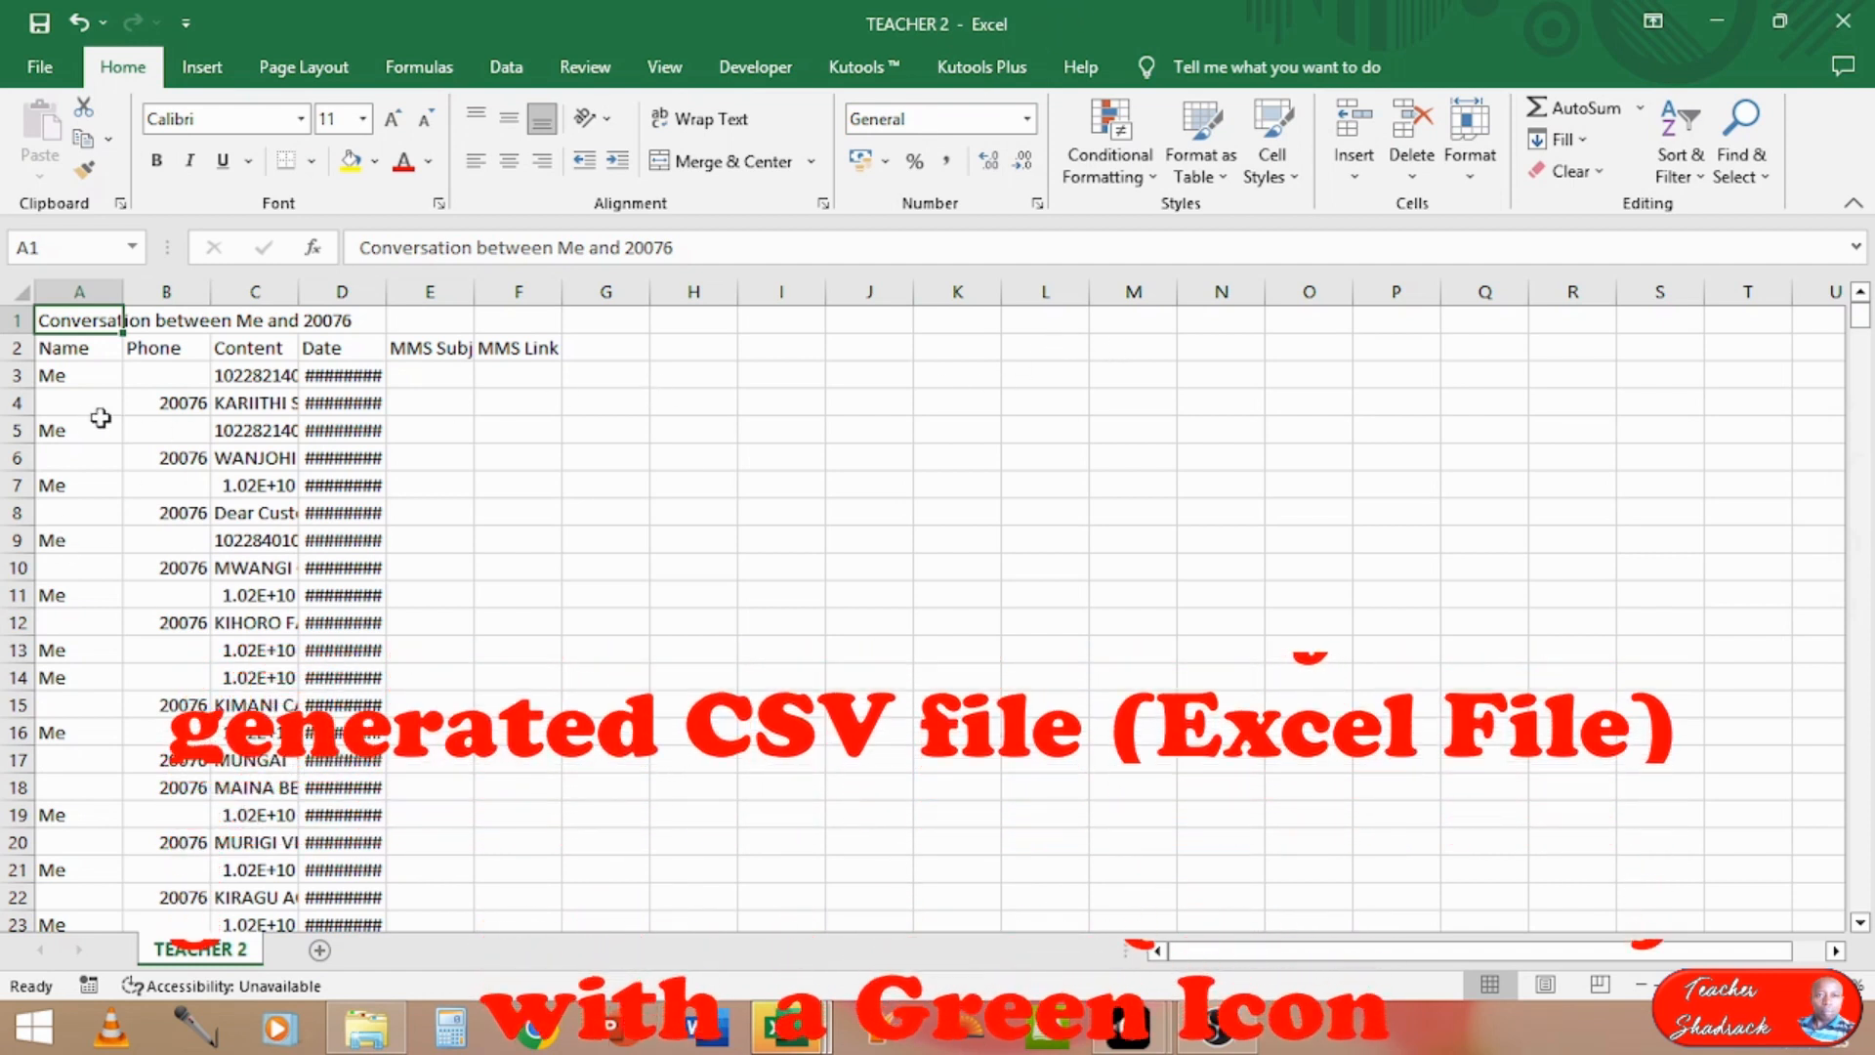
Step: Review the row 2 headers in TEACHER 2 and autofit the Date and Content columns to their contents
{"action": "left_click", "coordinate": [12, 348]}
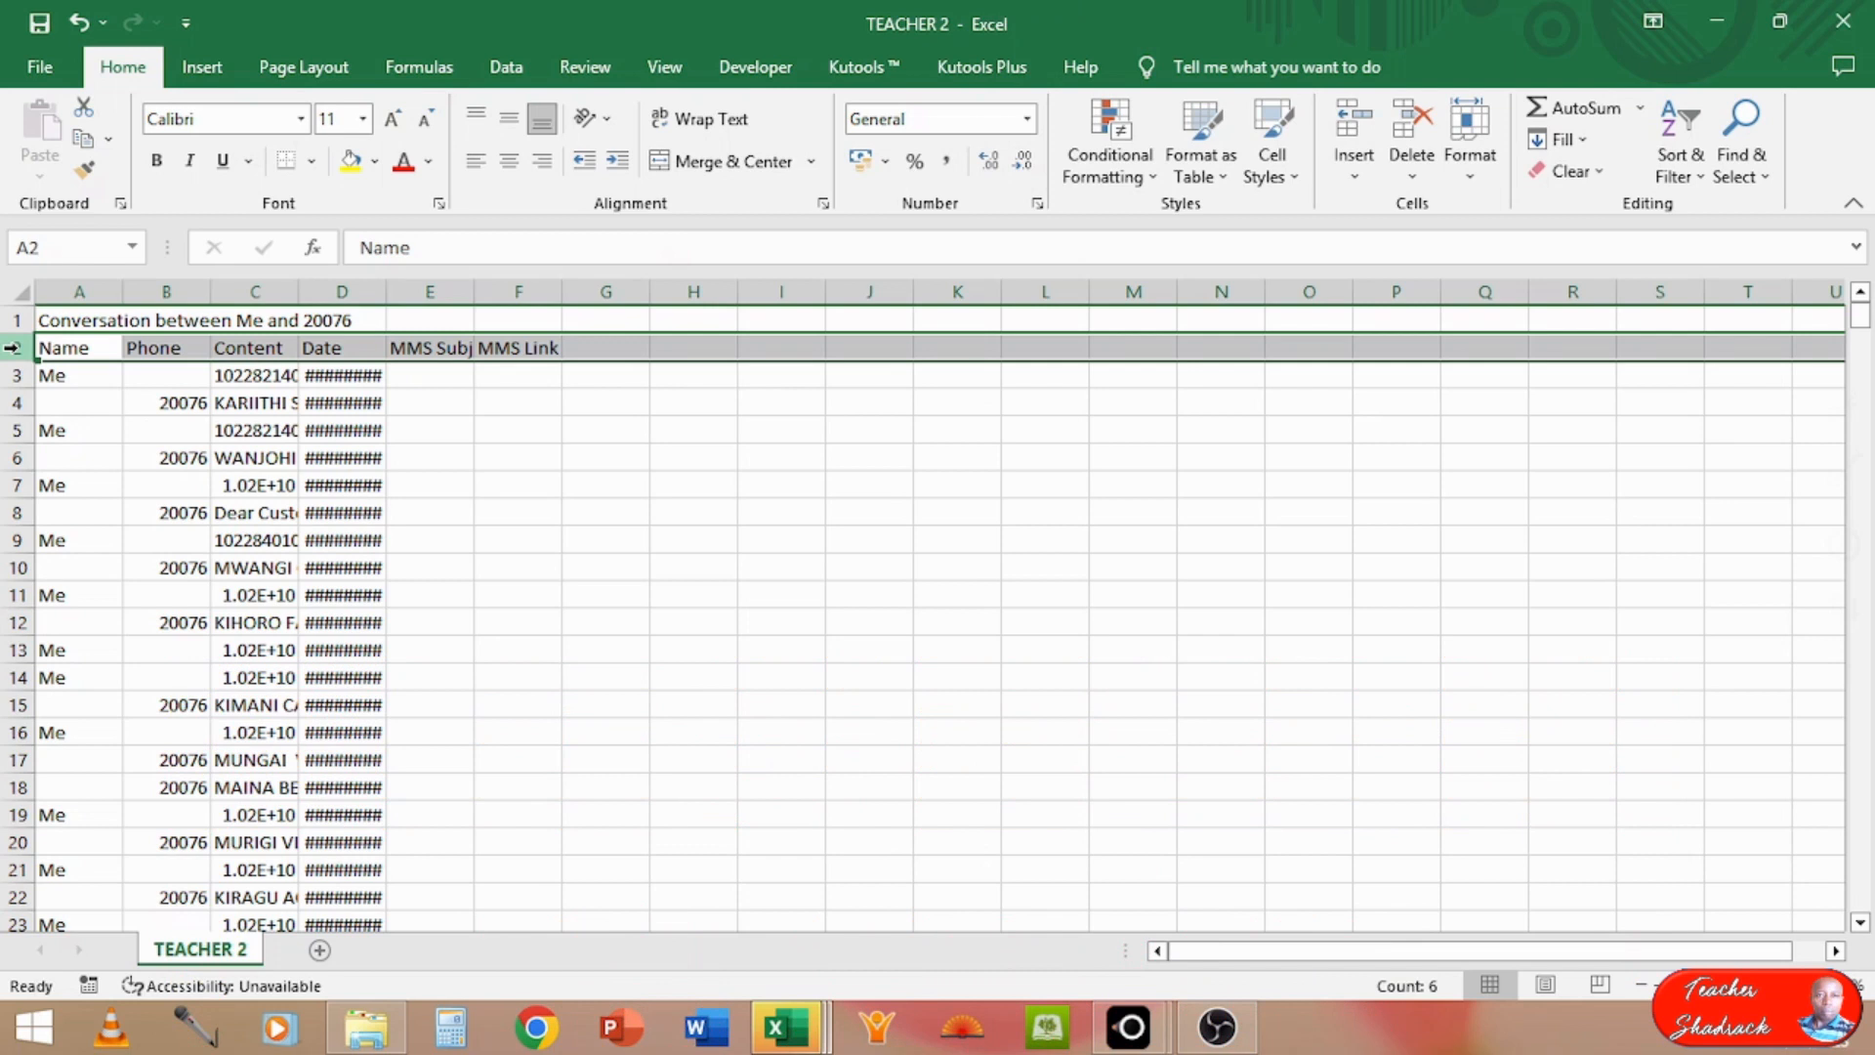
{"action": "double_click", "coordinate": [378, 293]}
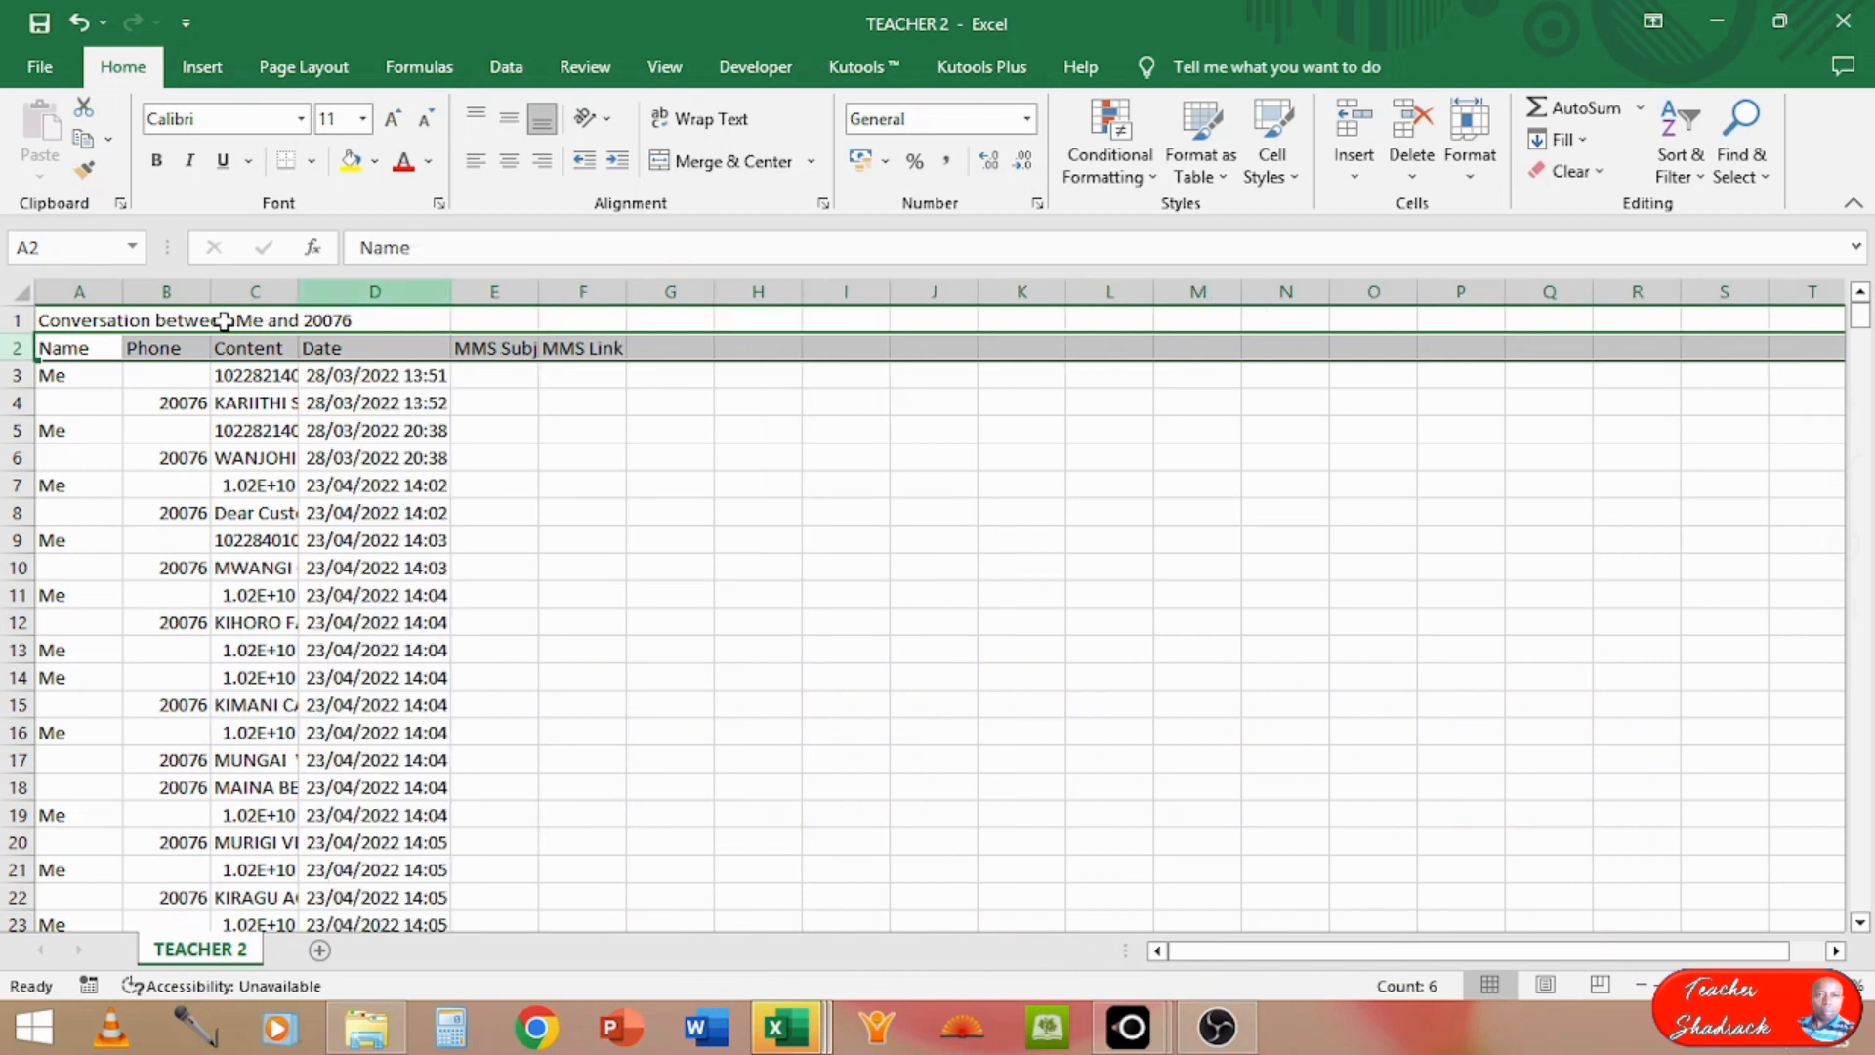
{"action": "left_click", "coordinate": [74, 350]}
{"action": "left_click", "coordinate": [171, 354]}
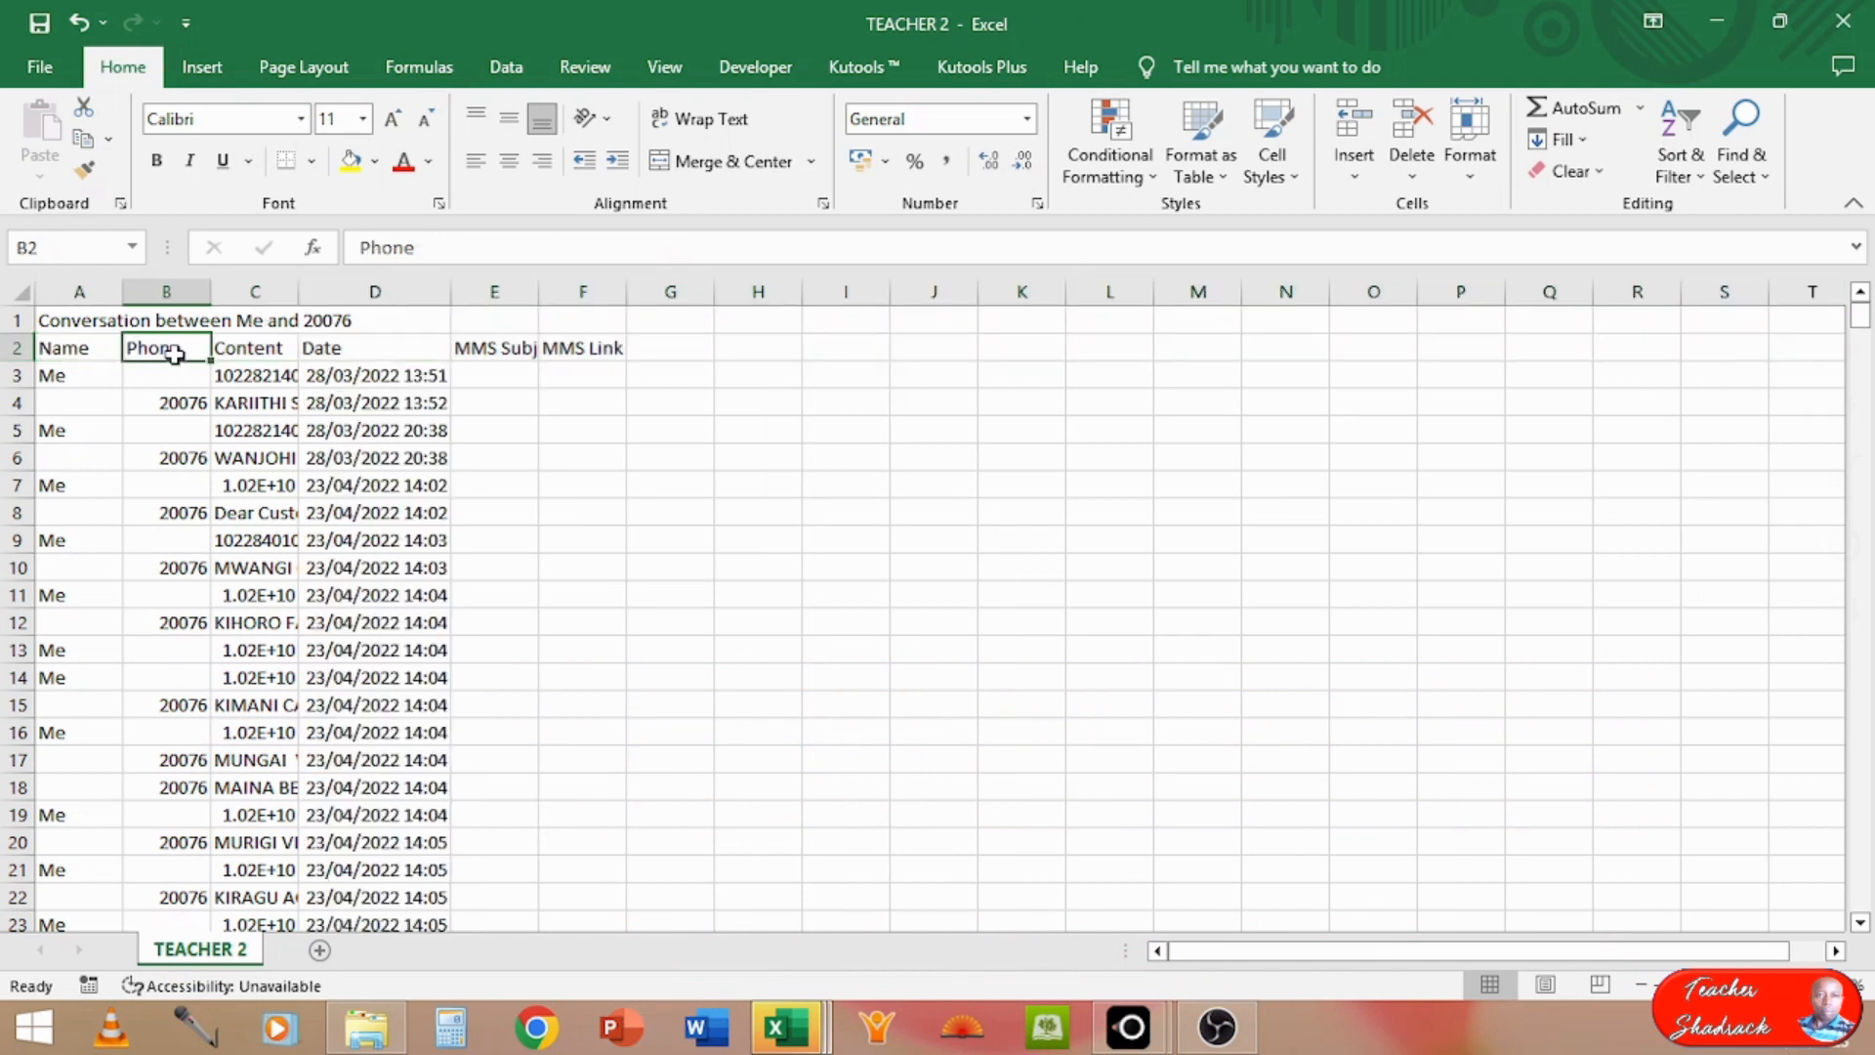
{"action": "left_click", "coordinate": [252, 348]}
{"action": "left_click", "coordinate": [322, 349]}
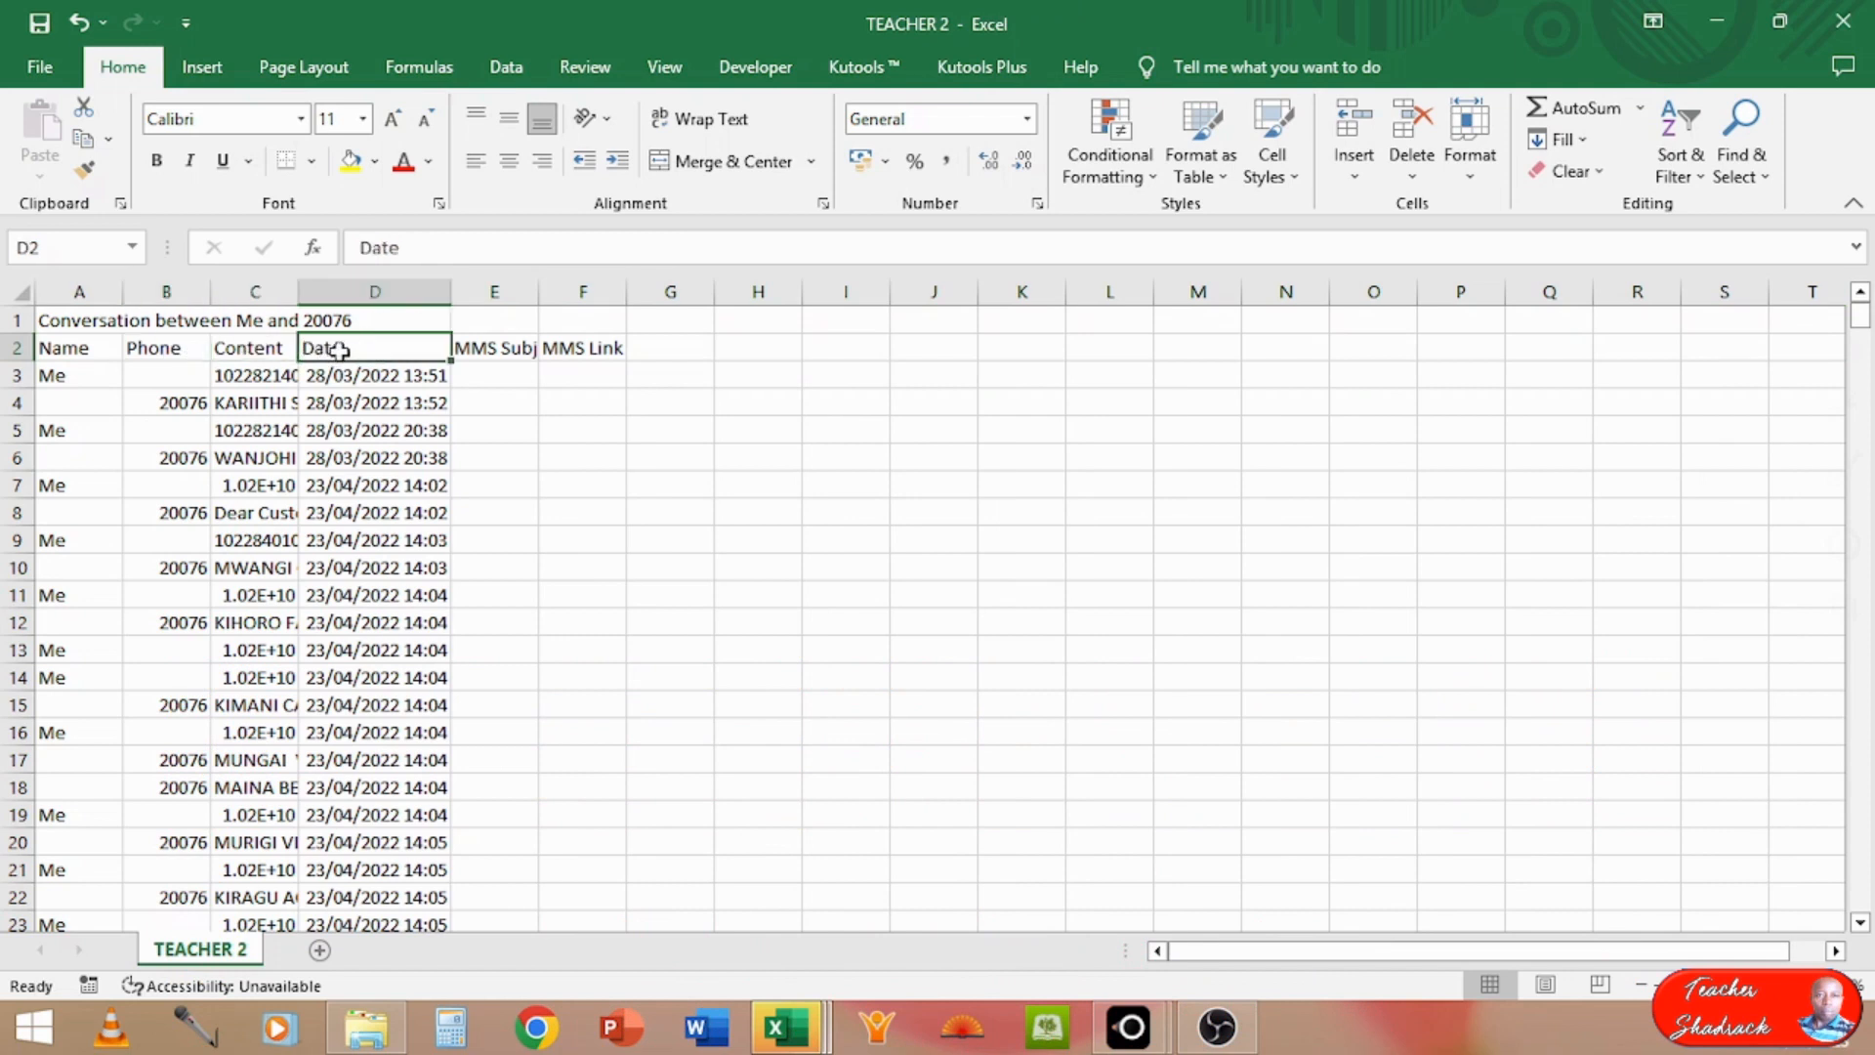
{"action": "left_click", "coordinate": [464, 350]}
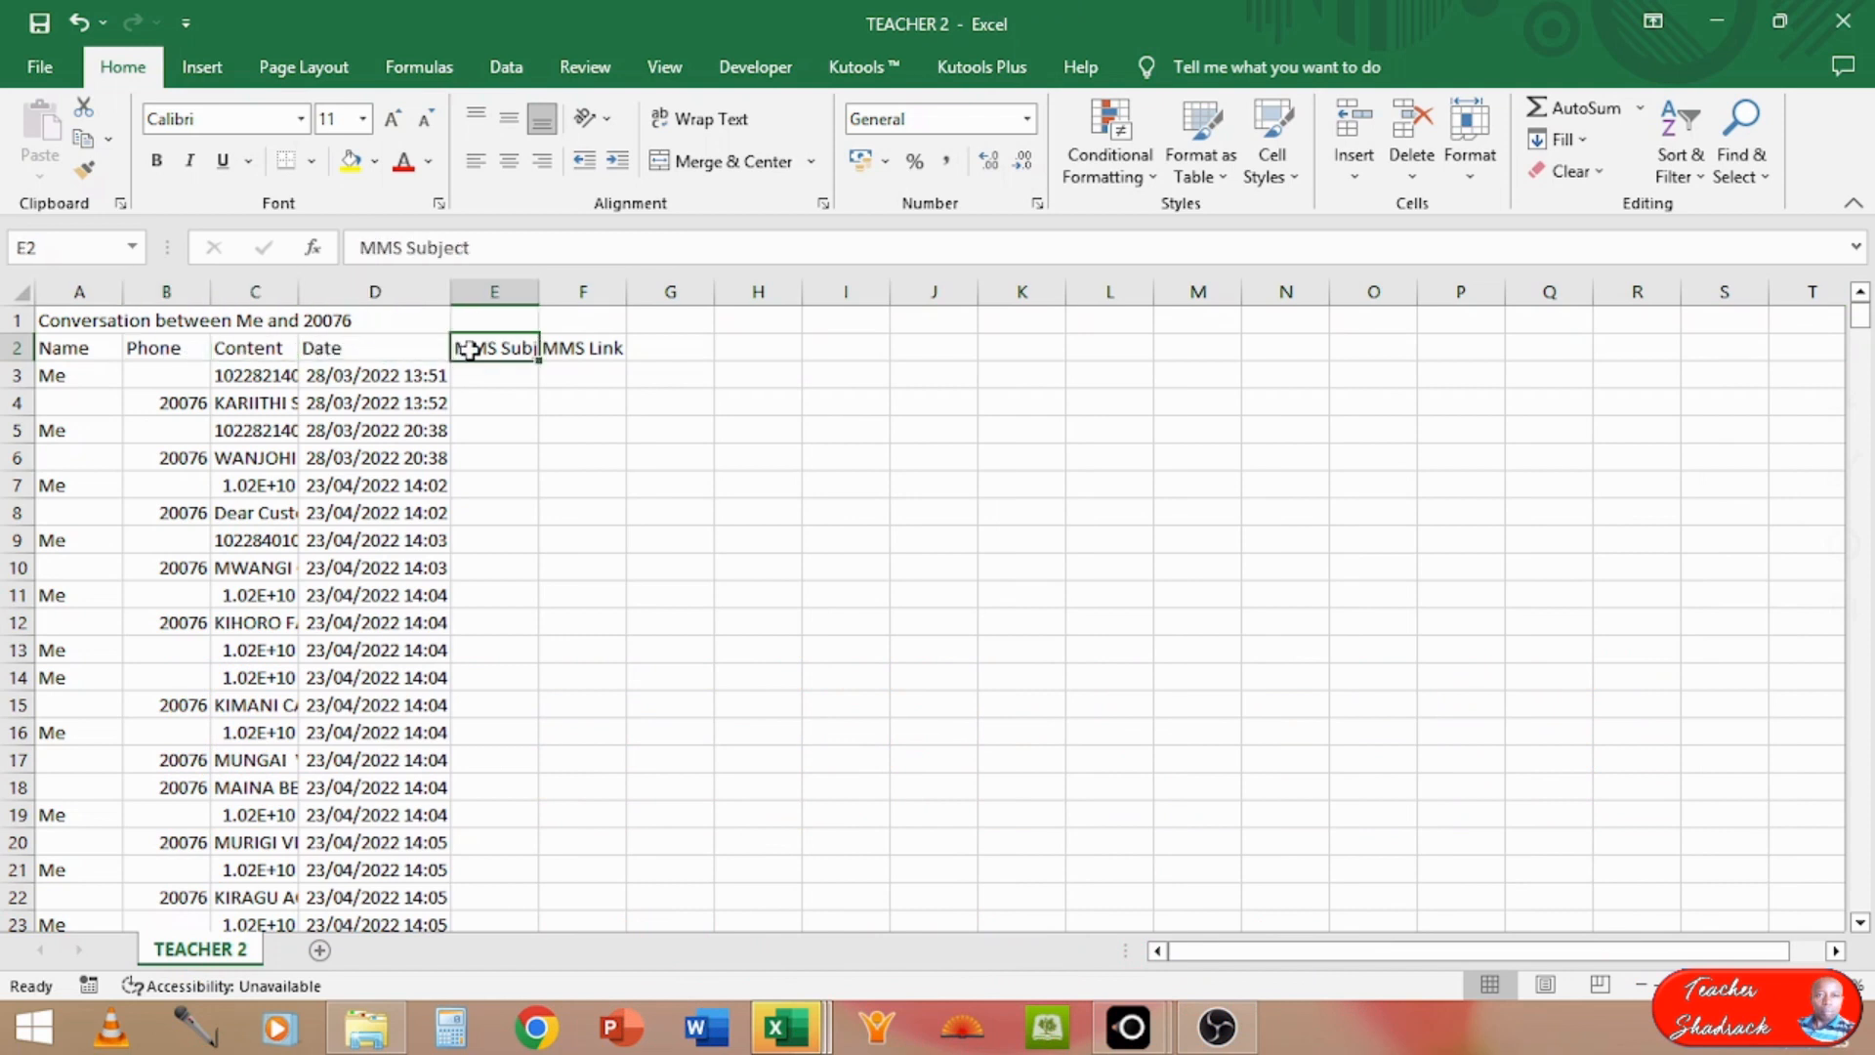
{"action": "double_click", "coordinate": [294, 286]}
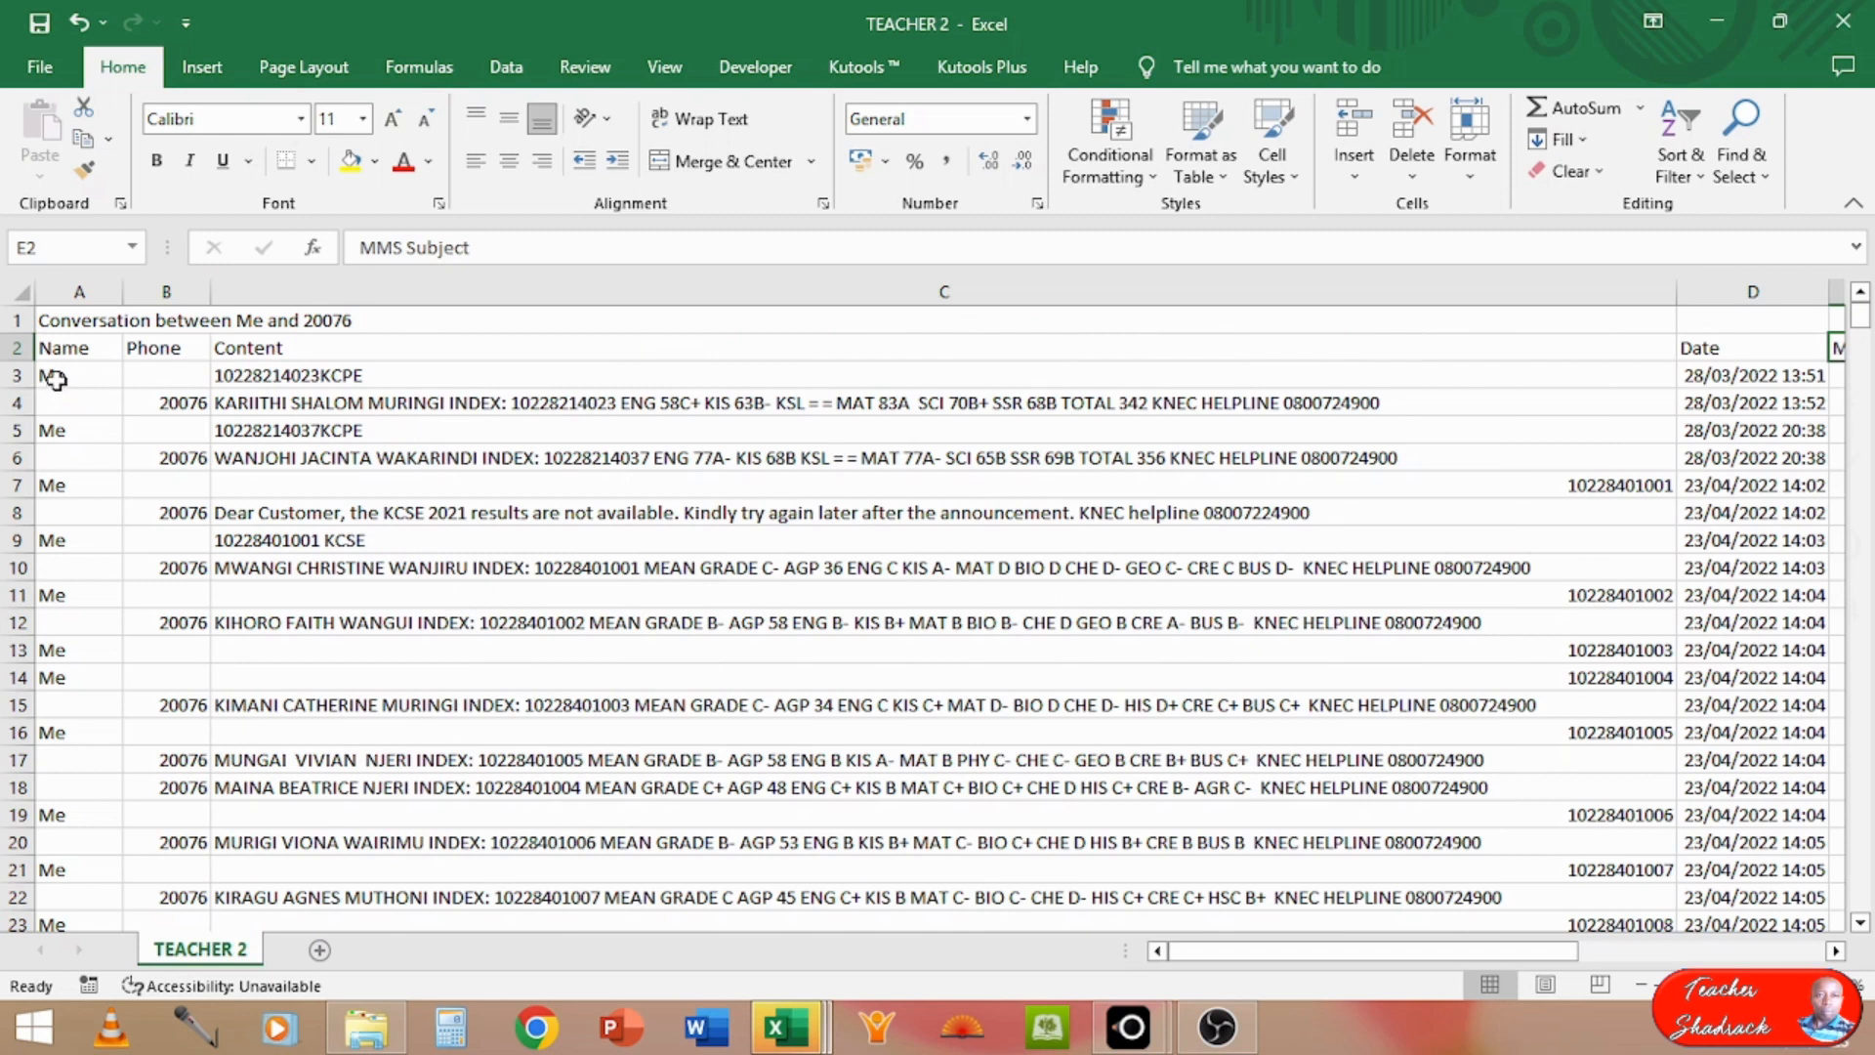
Step: Copy the message records in A3:E503 of TEACHER 2, leaving out the title and header rows
{"action": "left_click_drag", "start_coordinate": [54, 379], "coordinate": [1687, 667]}
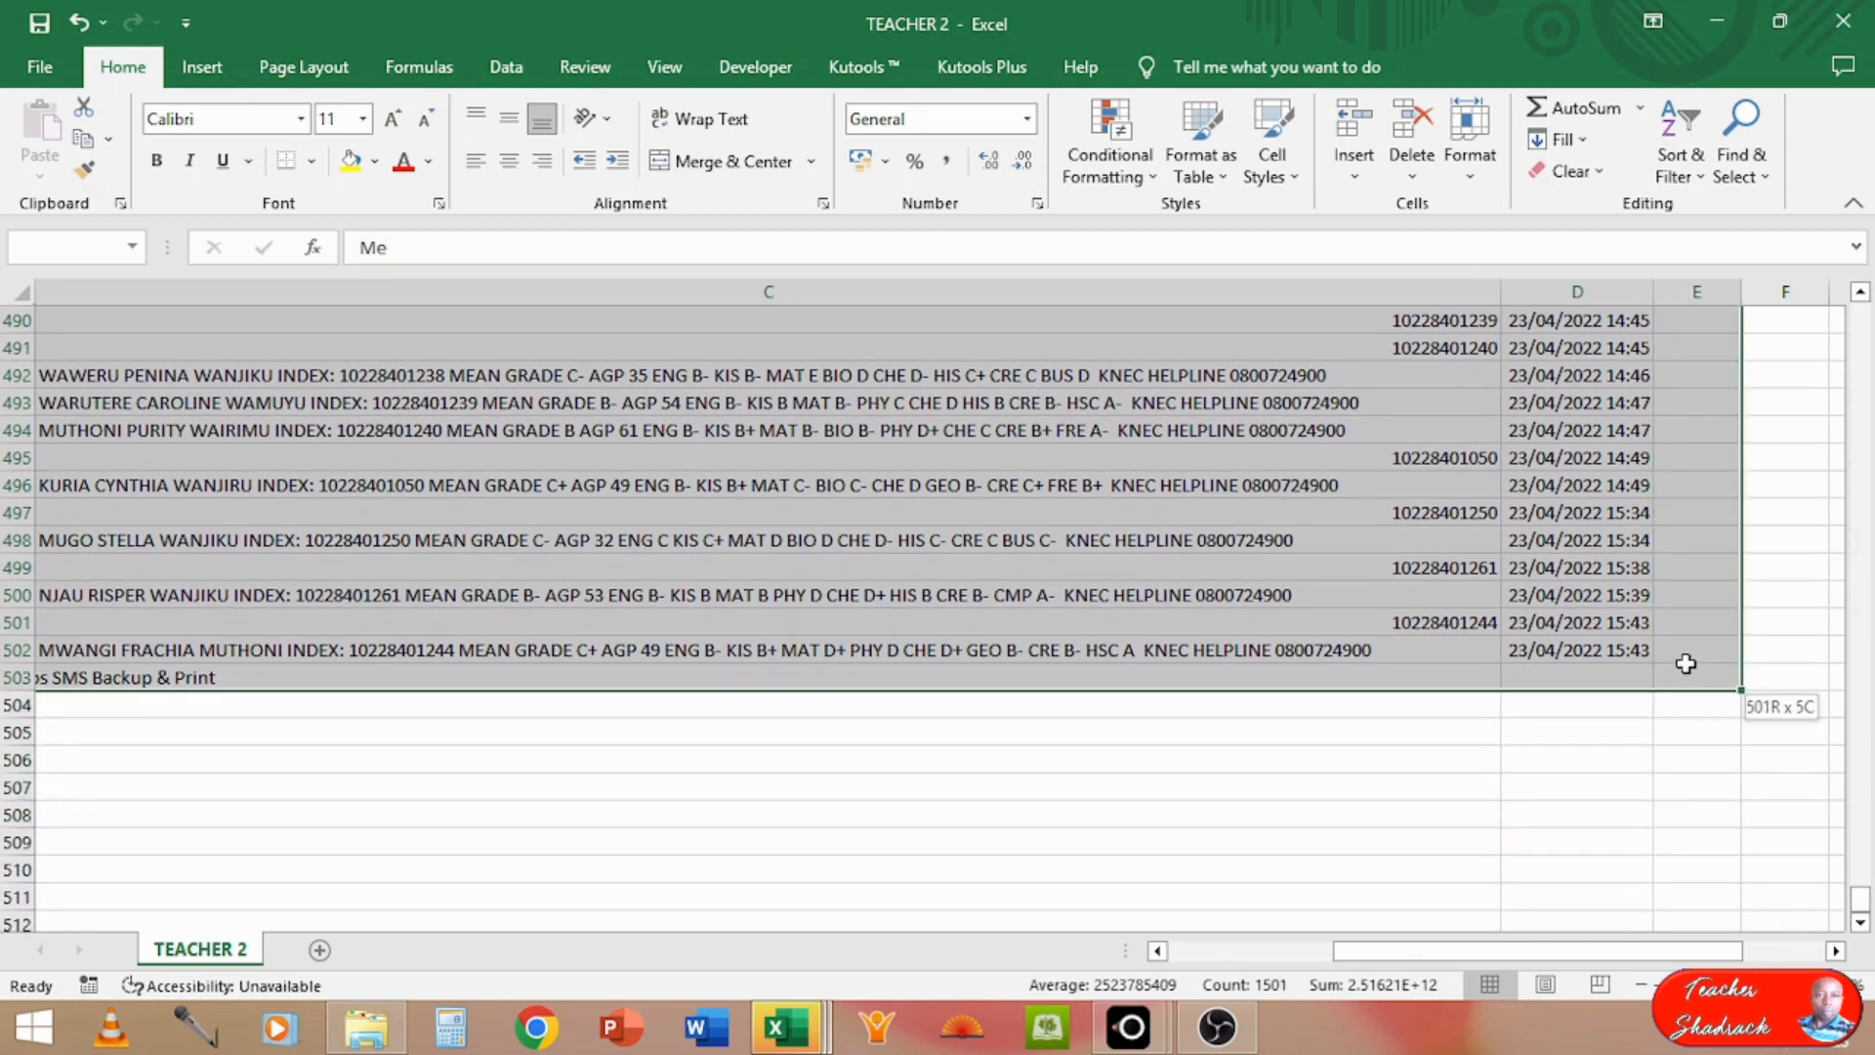
{"action": "left_click_drag", "start_coordinate": [1686, 664], "coordinate": [1686, 664]}
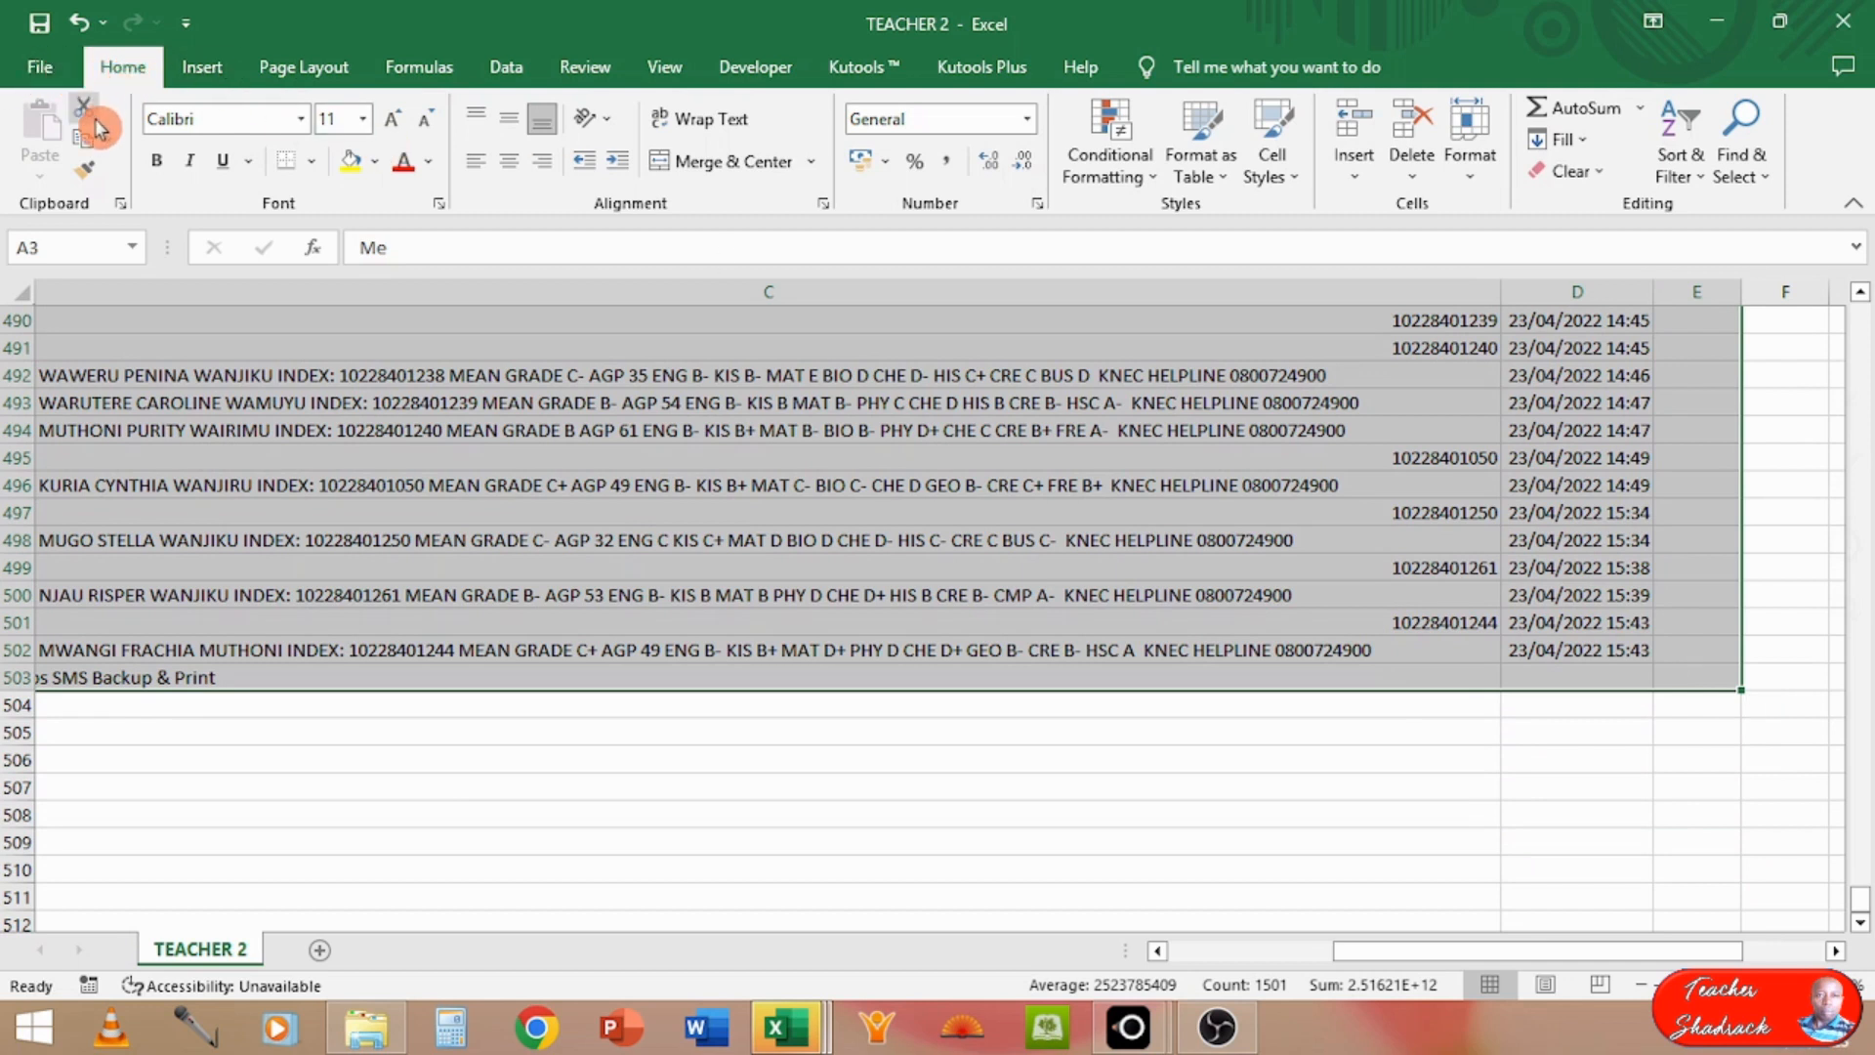
{"action": "left_click", "coordinate": [86, 147]}
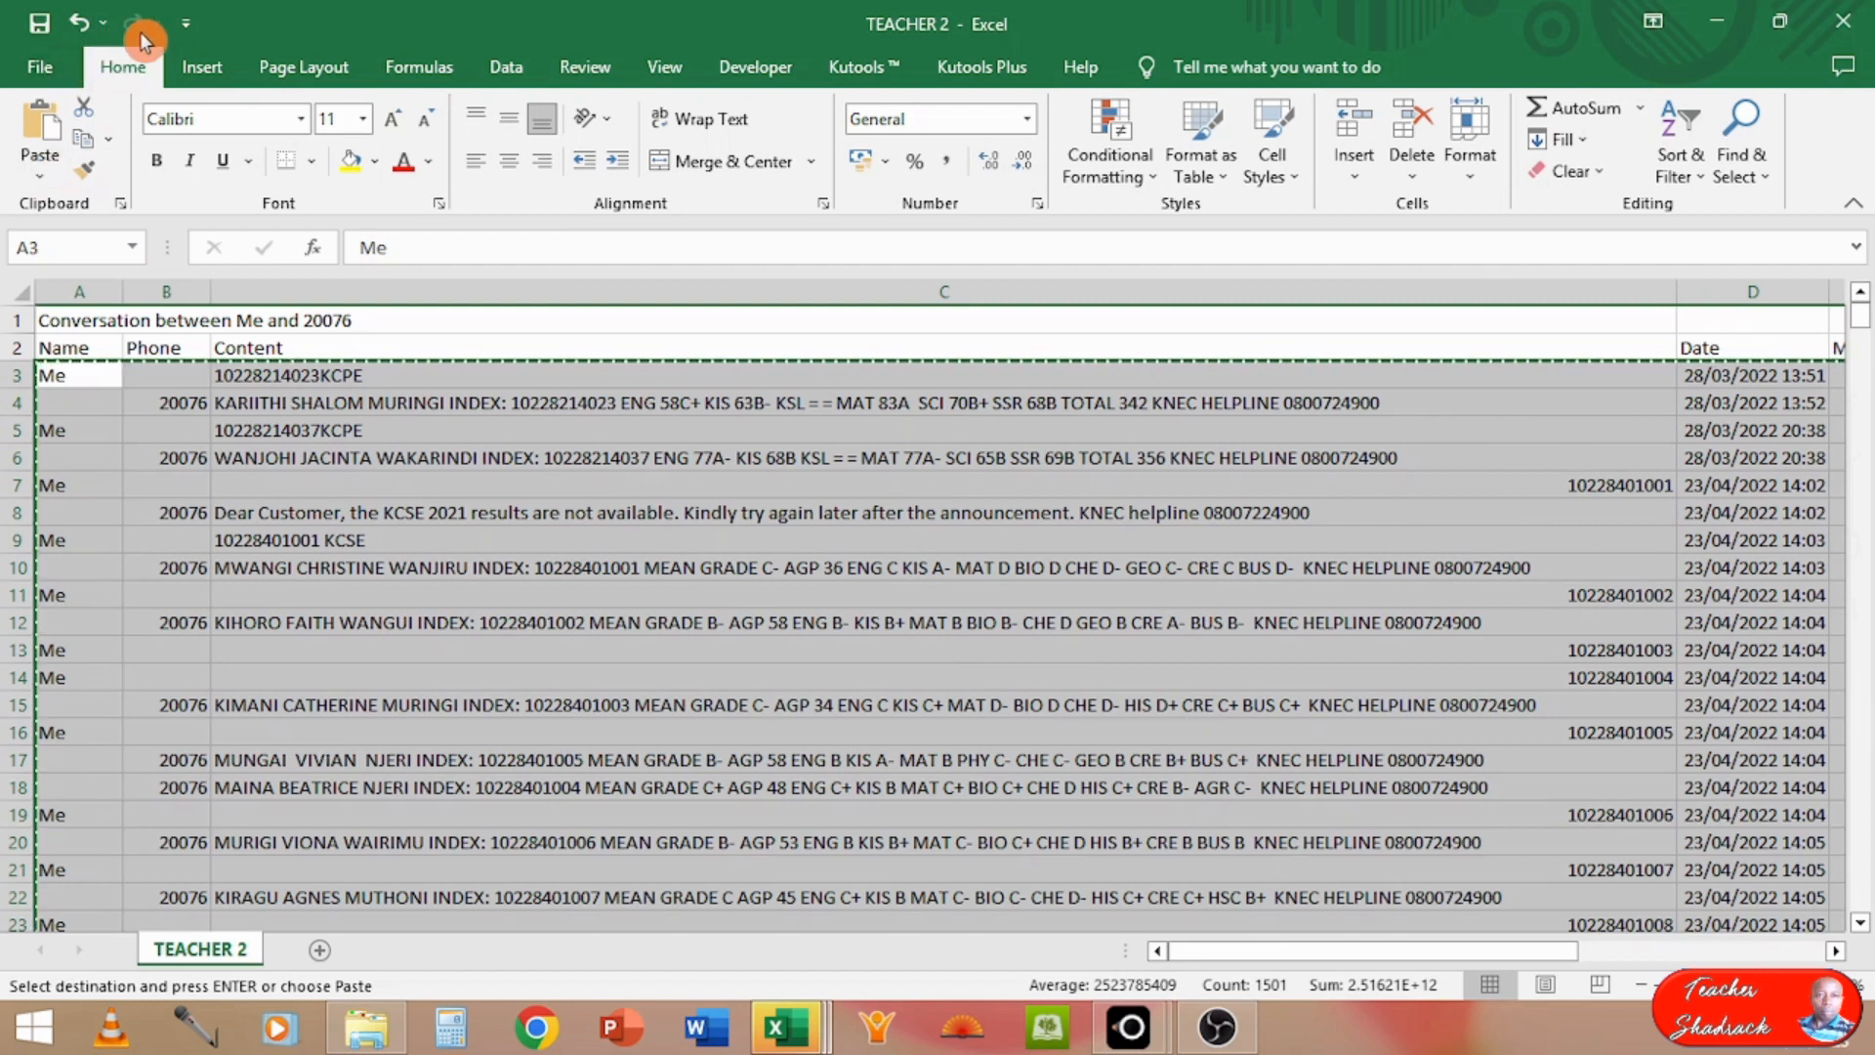
{"action": "left_click", "coordinate": [86, 144]}
Step: Paste the copied TEACHER 2 records into the TEACHER 1 workbook at A468, directly below its last filled row
{"action": "mouse_move", "coordinate": [803, 1029]}
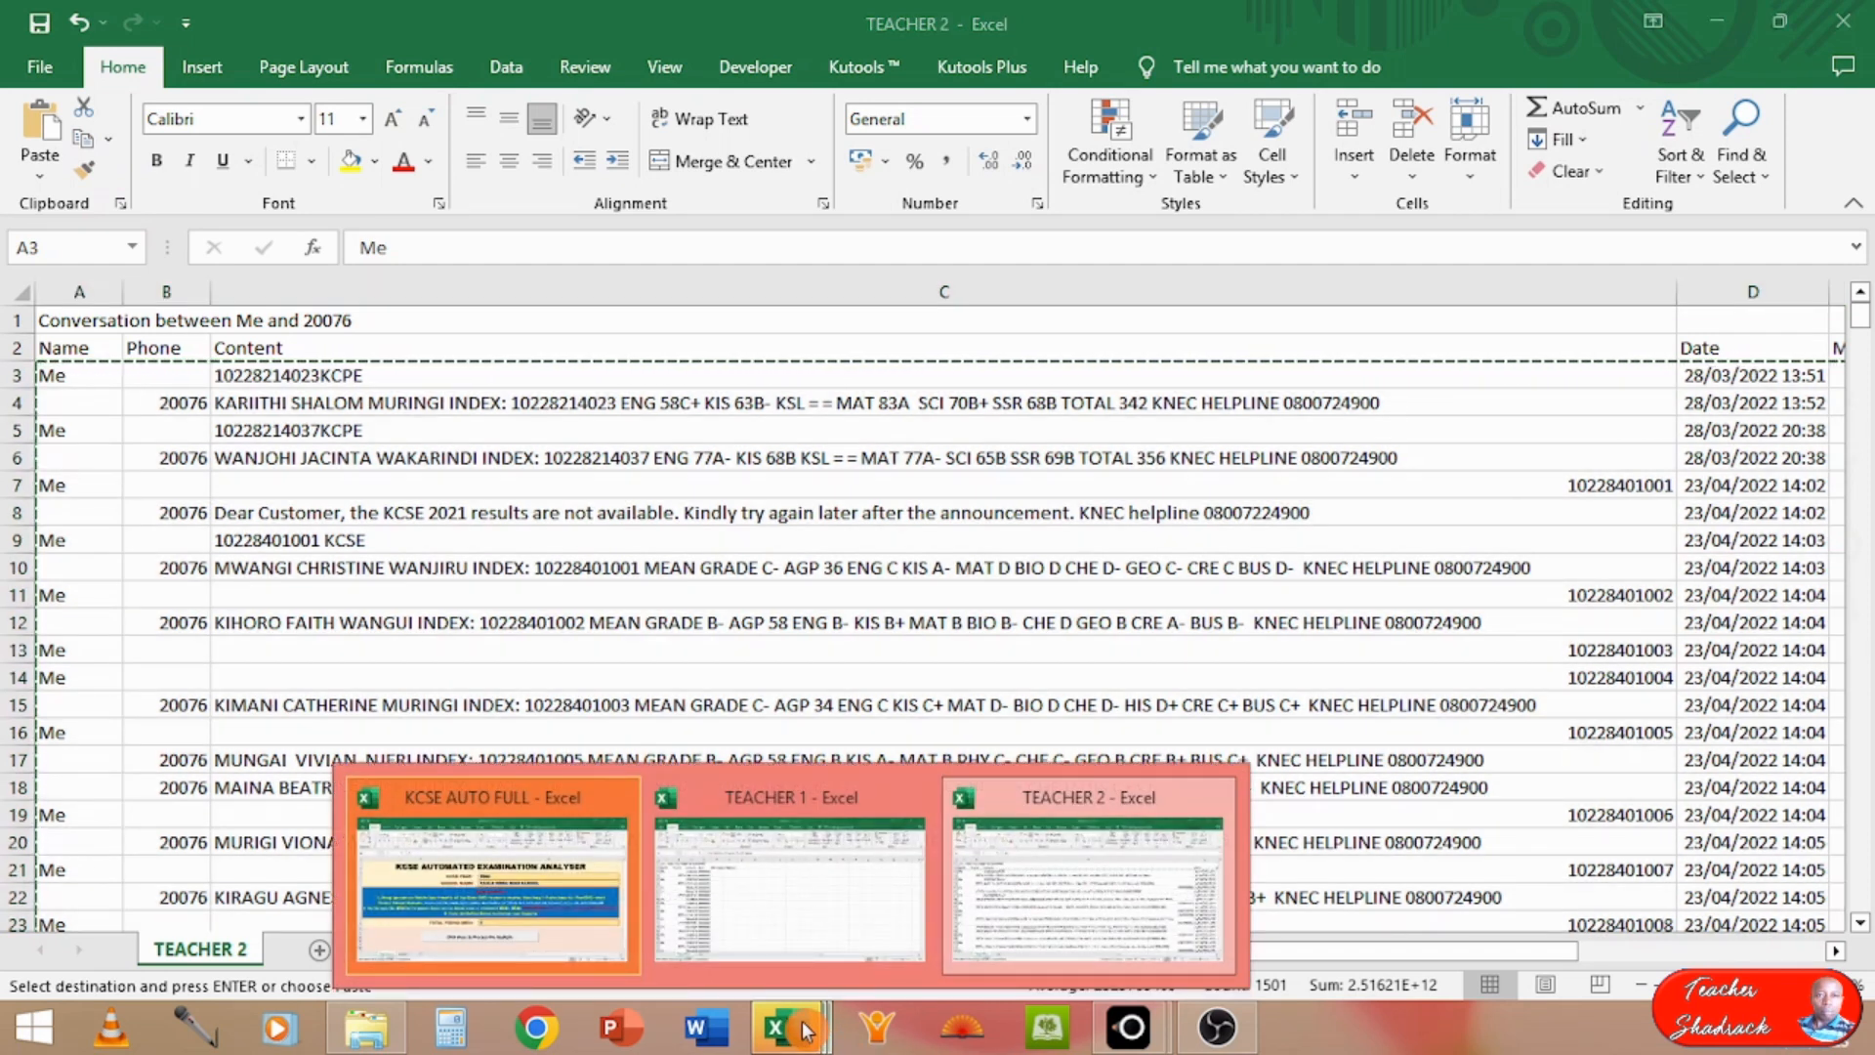
{"action": "left_click", "coordinate": [793, 952]}
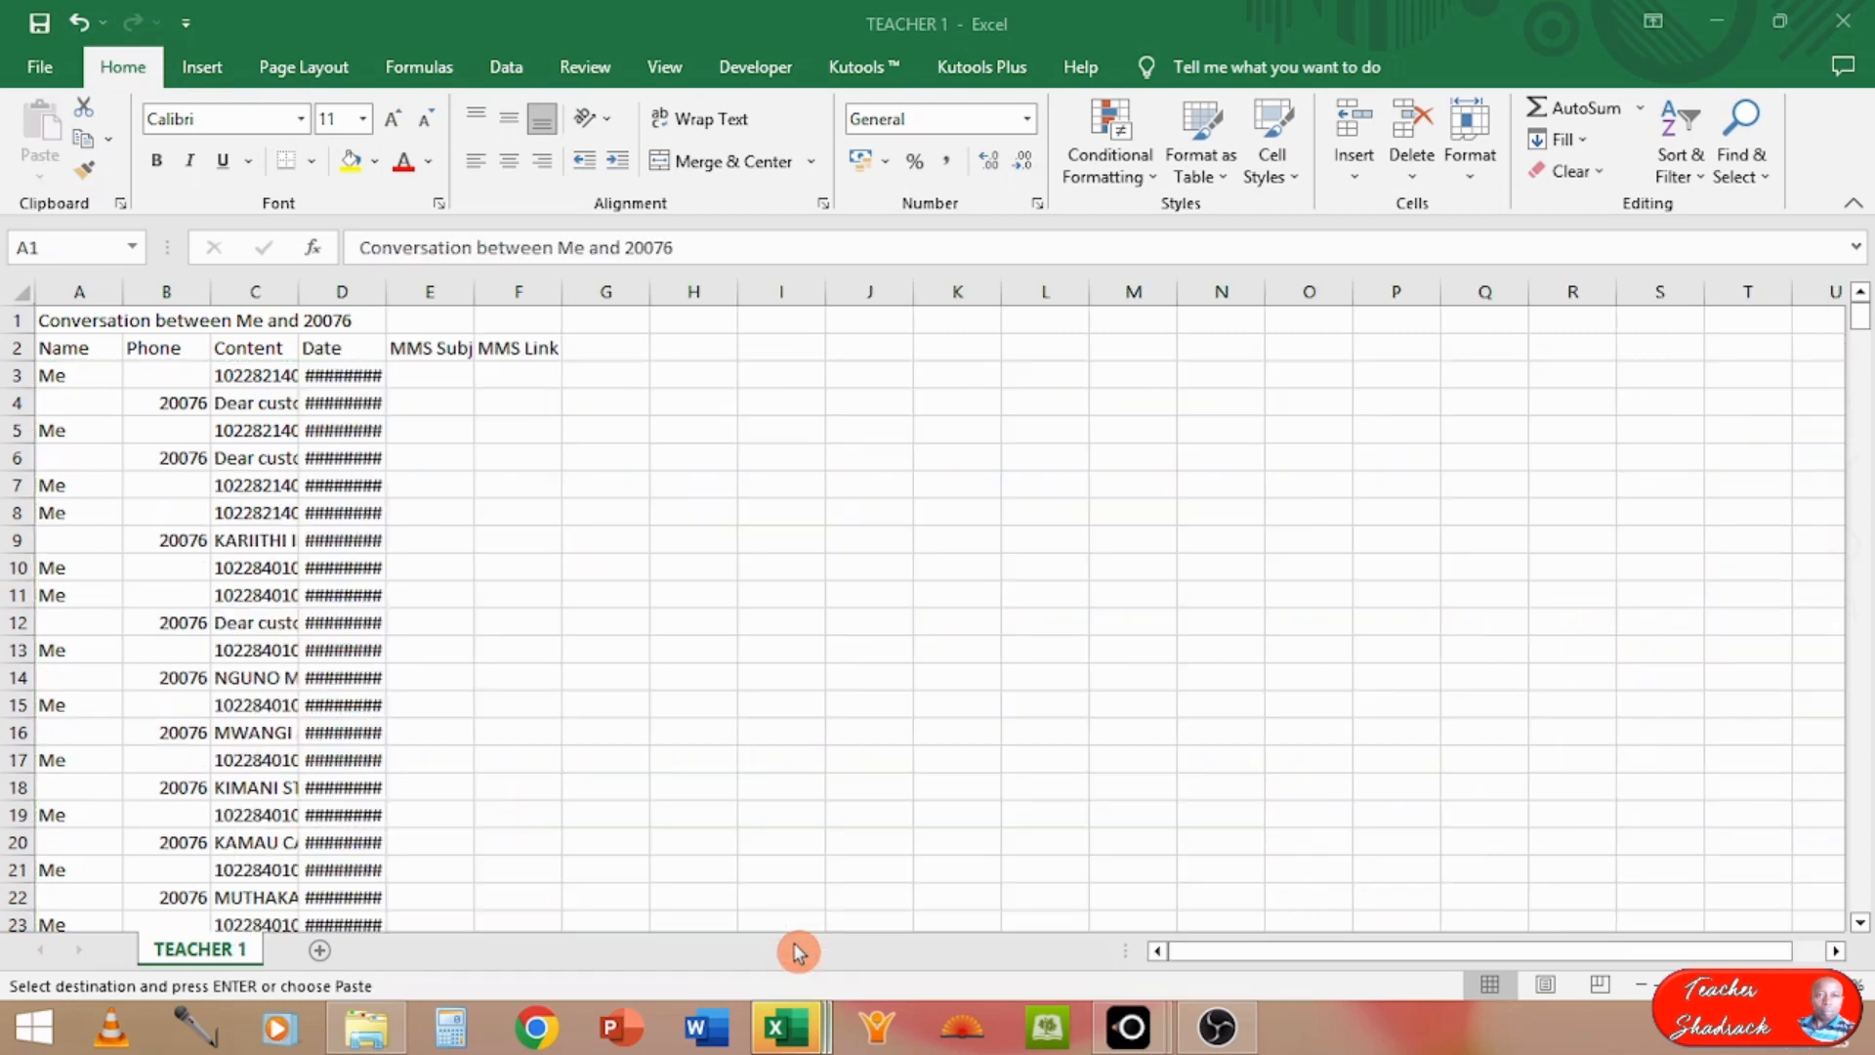
{"action": "left_click", "coordinate": [93, 868]}
{"action": "key", "text": "Down"}
{"action": "key", "text": "Down"}
{"action": "key", "text": "Down"}
{"action": "key", "text": "Down"}
{"action": "key", "text": "Down"}
{"action": "key", "text": "Down"}
{"action": "key", "text": "Down"}
{"action": "key", "text": "Down"}
{"action": "key", "text": "Down"}
{"action": "key", "text": "Down"}
{"action": "key", "text": "Down"}
{"action": "key", "text": "Down"}
{"action": "key", "text": "Down"}
{"action": "key", "text": "Down"}
{"action": "key", "text": "Down"}
{"action": "key", "text": "Down"}
{"action": "key", "text": "Down"}
{"action": "key", "text": "Down"}
{"action": "key", "text": "Down"}
{"action": "key", "text": "Down"}
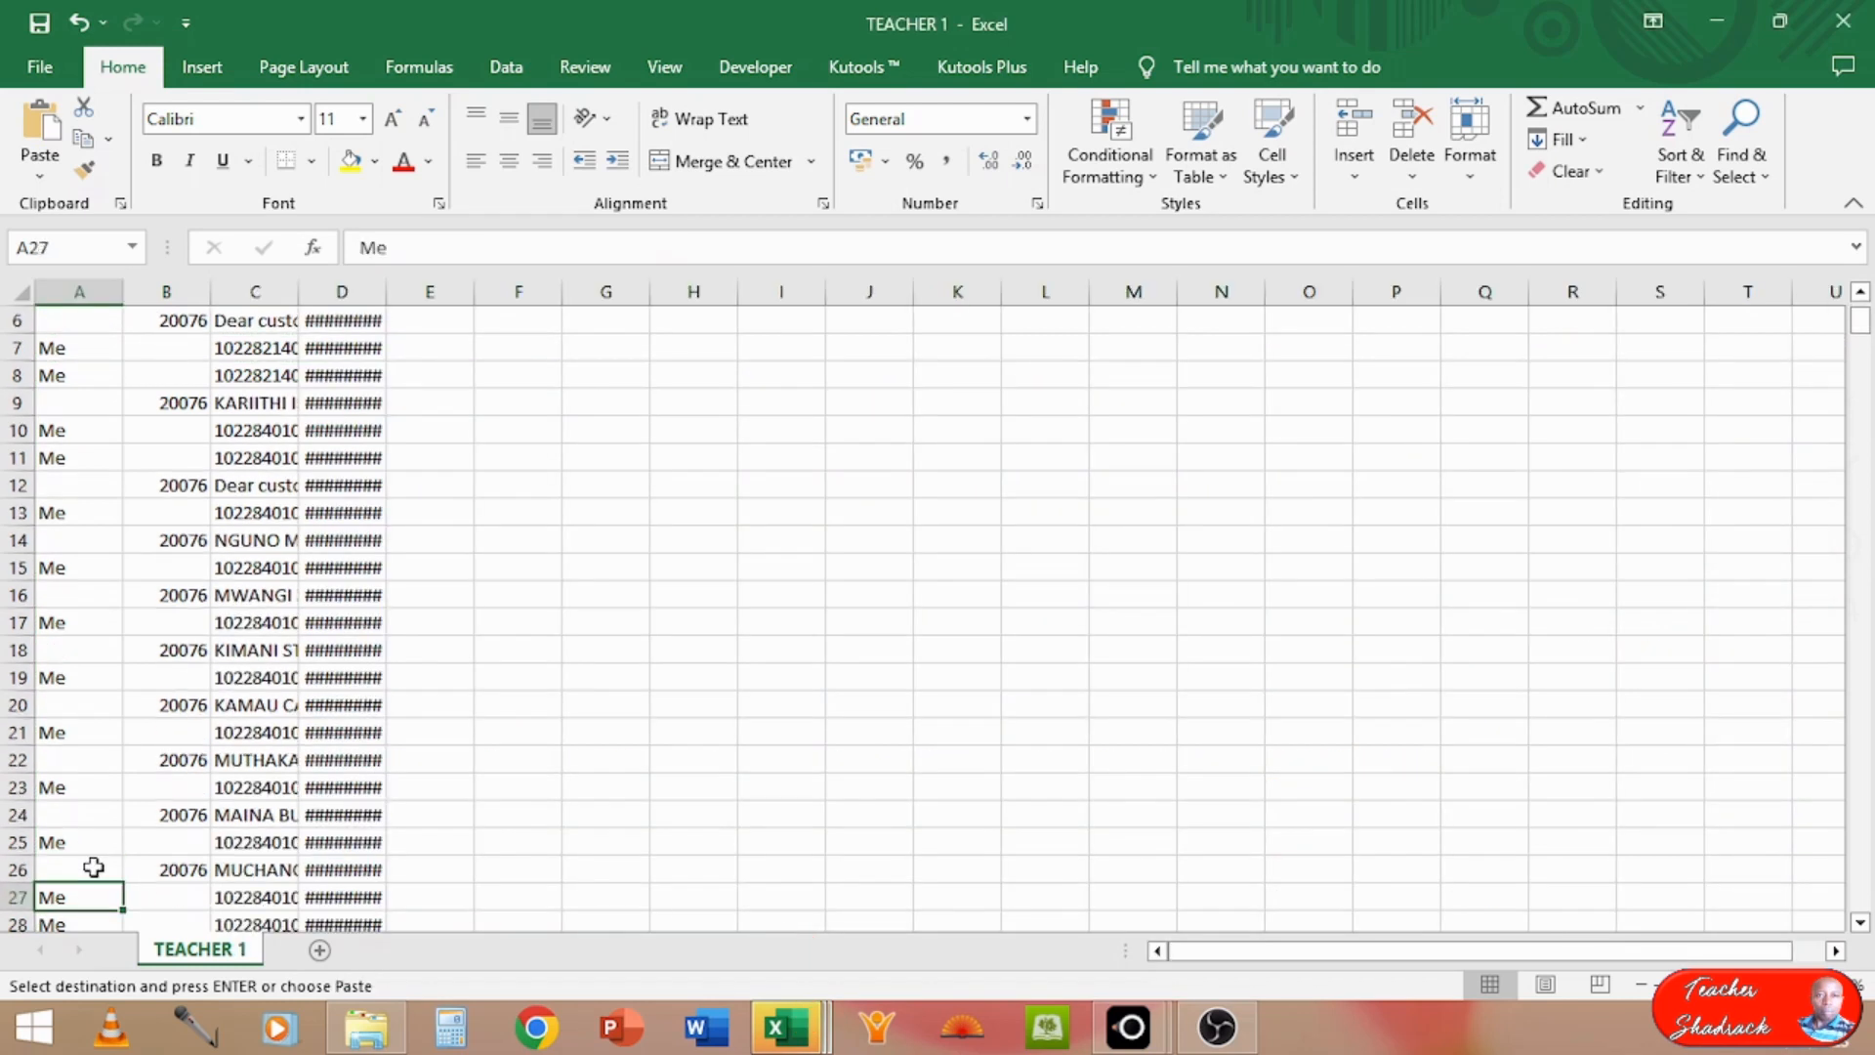
{"action": "key", "text": "Down"}
{"action": "key", "text": "Down"}
{"action": "key", "text": "Down"}
{"action": "key", "text": "Down"}
{"action": "key", "text": "Down"}
{"action": "key", "text": "Down"}
{"action": "key", "text": "Down"}
{"action": "key", "text": "Down"}
{"action": "key", "text": "Down"}
{"action": "key", "text": "Down"}
{"action": "key", "text": "Down"}
{"action": "key", "text": "Down"}
{"action": "key", "text": "Down"}
{"action": "key", "text": "Down"}
{"action": "key", "text": "Down"}
{"action": "key", "text": "Down"}
{"action": "key", "text": "Down"}
{"action": "key", "text": "Down"}
{"action": "key", "text": "Down"}
{"action": "key", "text": "Down"}
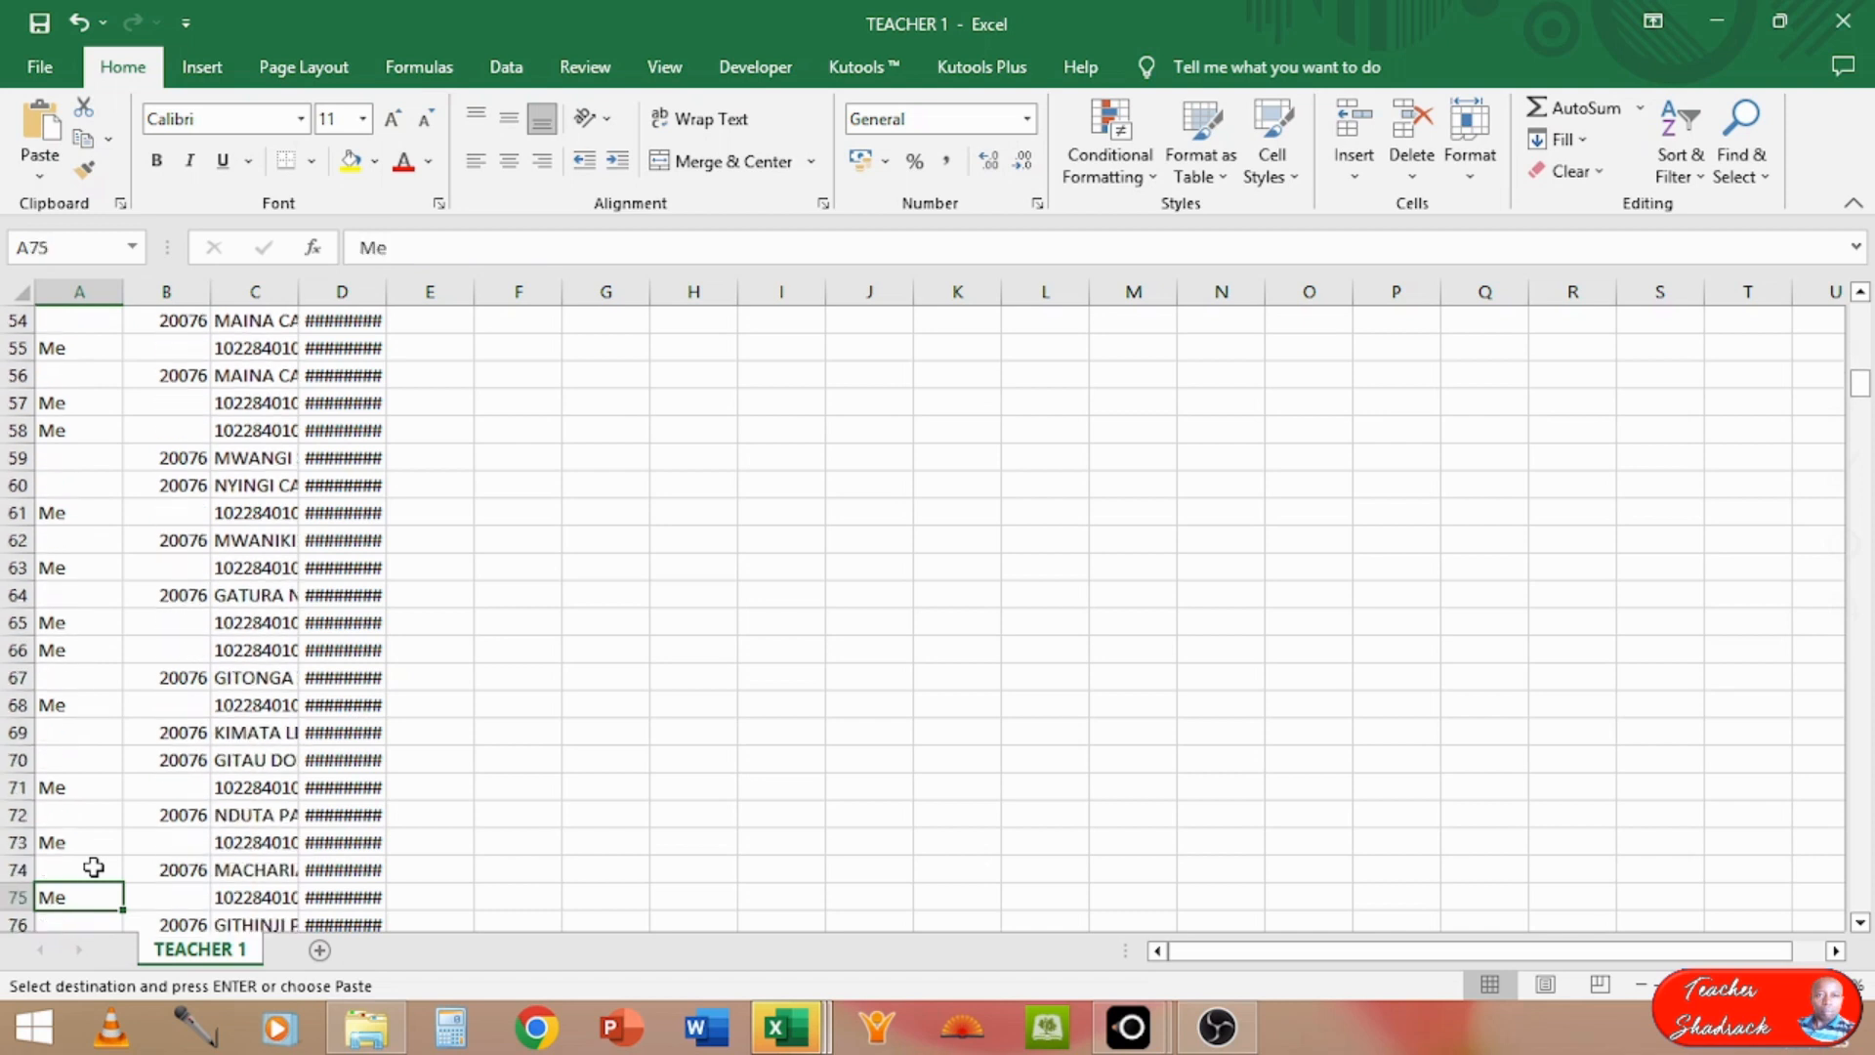
{"action": "key", "text": "Down"}
{"action": "key", "text": "Down"}
{"action": "key", "text": "Down"}
{"action": "key", "text": "Down"}
{"action": "key", "text": "Down"}
{"action": "key", "text": "Down"}
{"action": "key", "text": "Down"}
{"action": "key", "text": "Down"}
{"action": "key", "text": "Down"}
{"action": "key", "text": "Down"}
{"action": "key", "text": "Down"}
{"action": "key", "text": "Down"}
{"action": "key", "text": "Down"}
{"action": "key", "text": "Down"}
{"action": "key", "text": "Down"}
{"action": "key", "text": "Down"}
{"action": "key", "text": "Down"}
{"action": "key", "text": "Down"}
{"action": "key", "text": "Down"}
{"action": "key", "text": "Down"}
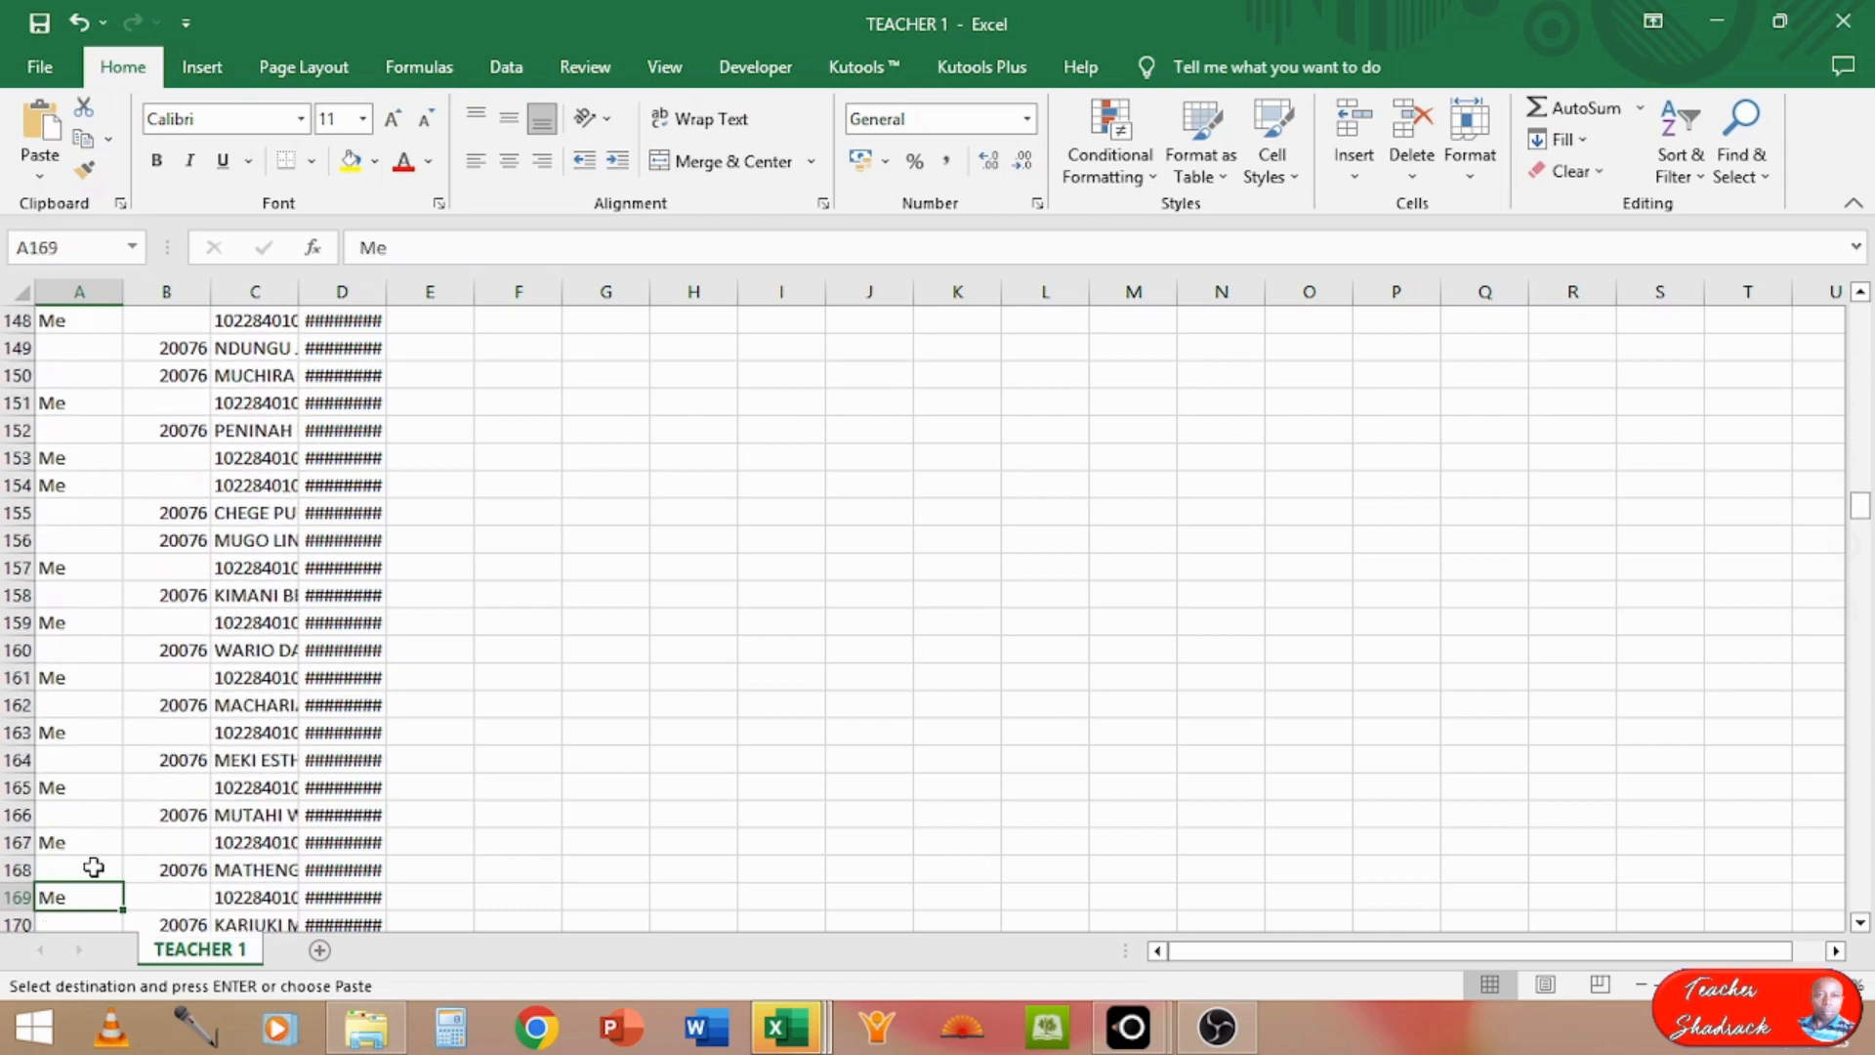
{"action": "key", "text": "Down"}
{"action": "key", "text": "Down"}
{"action": "key", "text": "Down"}
{"action": "key", "text": "Down"}
{"action": "key", "text": "Down"}
{"action": "key", "text": "Down"}
{"action": "key", "text": "Down"}
{"action": "key", "text": "Down"}
{"action": "key", "text": "Down"}
{"action": "key", "text": "Down"}
{"action": "key", "text": "Down"}
{"action": "key", "text": "Down"}
{"action": "key", "text": "Down"}
{"action": "key", "text": "Down"}
{"action": "key", "text": "Down"}
{"action": "key", "text": "Down"}
{"action": "key", "text": "Down"}
{"action": "key", "text": "Down"}
{"action": "key", "text": "Down"}
{"action": "key", "text": "Down"}
{"action": "key", "text": "Down"}
{"action": "key", "text": "Down"}
{"action": "key", "text": "Down"}
{"action": "key", "text": "Down"}
{"action": "key", "text": "Down"}
{"action": "key", "text": "Down"}
{"action": "key", "text": "Down"}
{"action": "key", "text": "Down"}
{"action": "key", "text": "Down"}
{"action": "key", "text": "Down"}
{"action": "key", "text": "Down"}
{"action": "key", "text": "Down"}
{"action": "key", "text": "Down"}
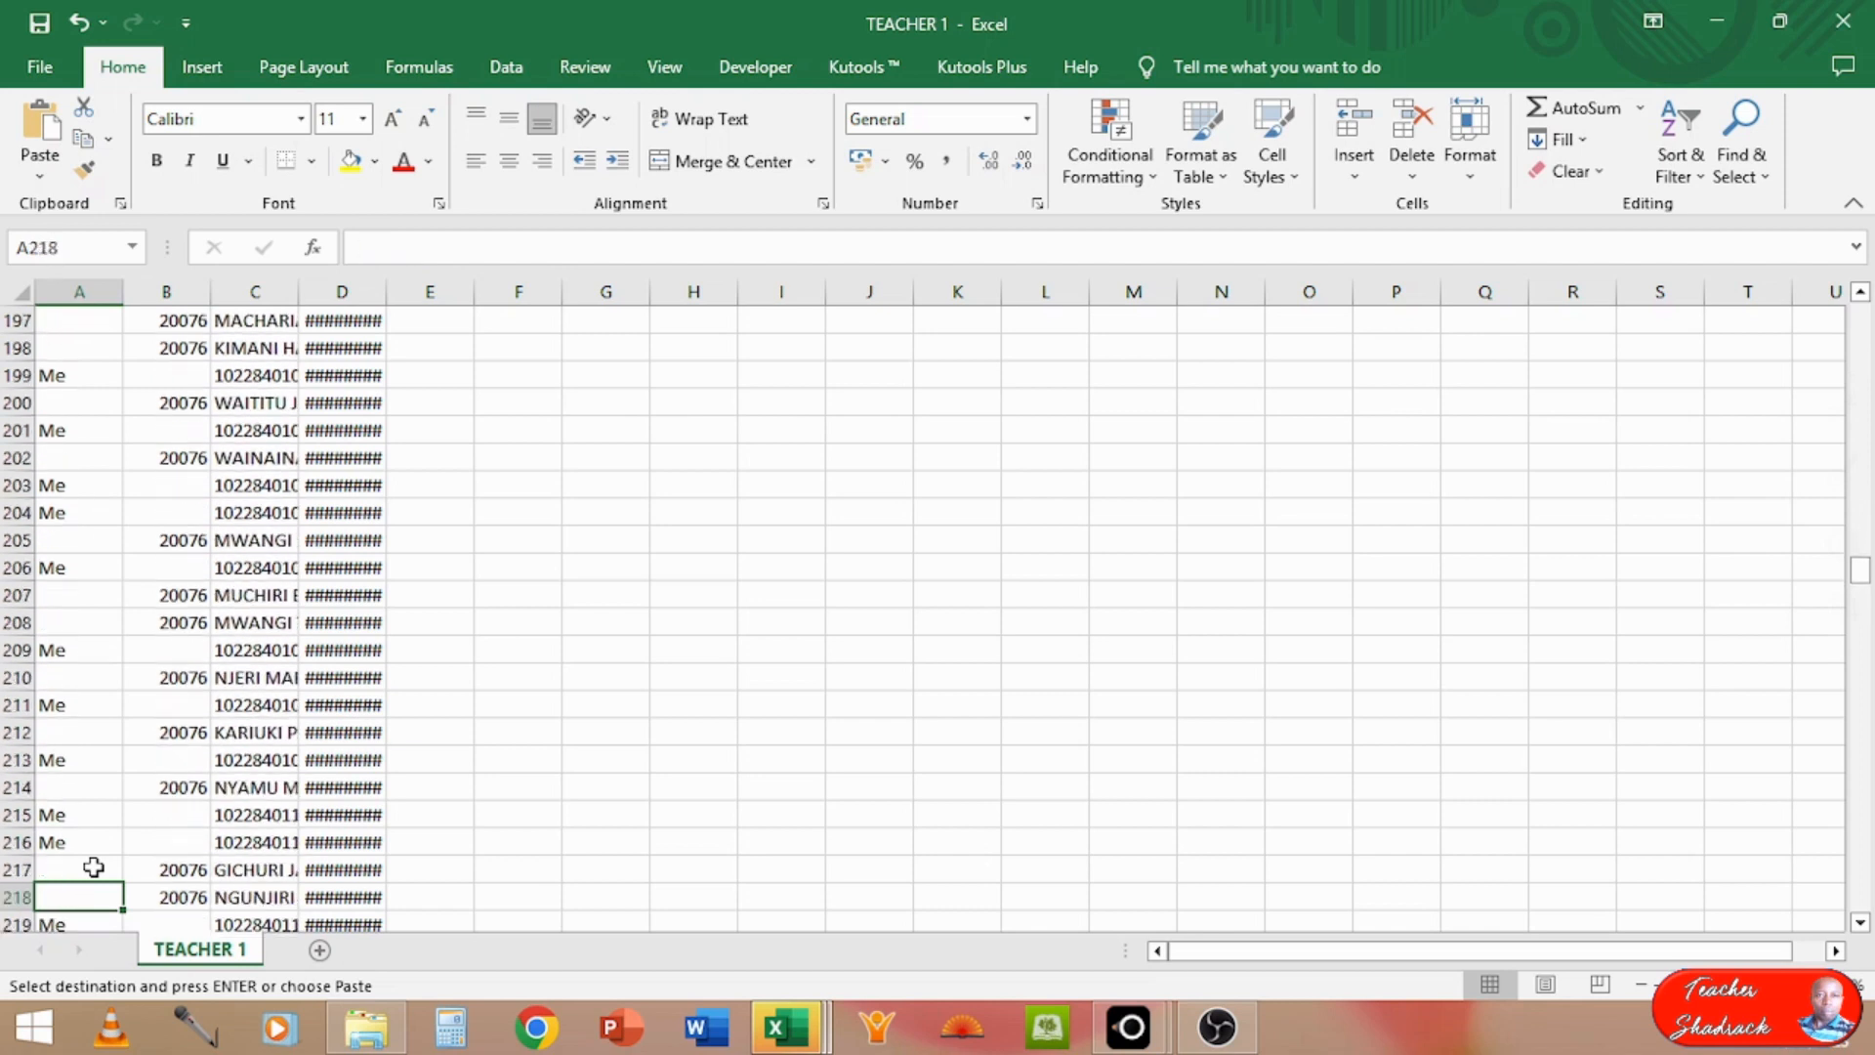
{"action": "key", "text": "Down"}
{"action": "key", "text": "Down"}
{"action": "key", "text": "Down"}
{"action": "key", "text": "Down"}
{"action": "key", "text": "Down"}
{"action": "key", "text": "Down"}
{"action": "key", "text": "Down"}
{"action": "key", "text": "Down"}
{"action": "key", "text": "Down"}
{"action": "key", "text": "Down"}
{"action": "key", "text": "Down"}
{"action": "key", "text": "Down"}
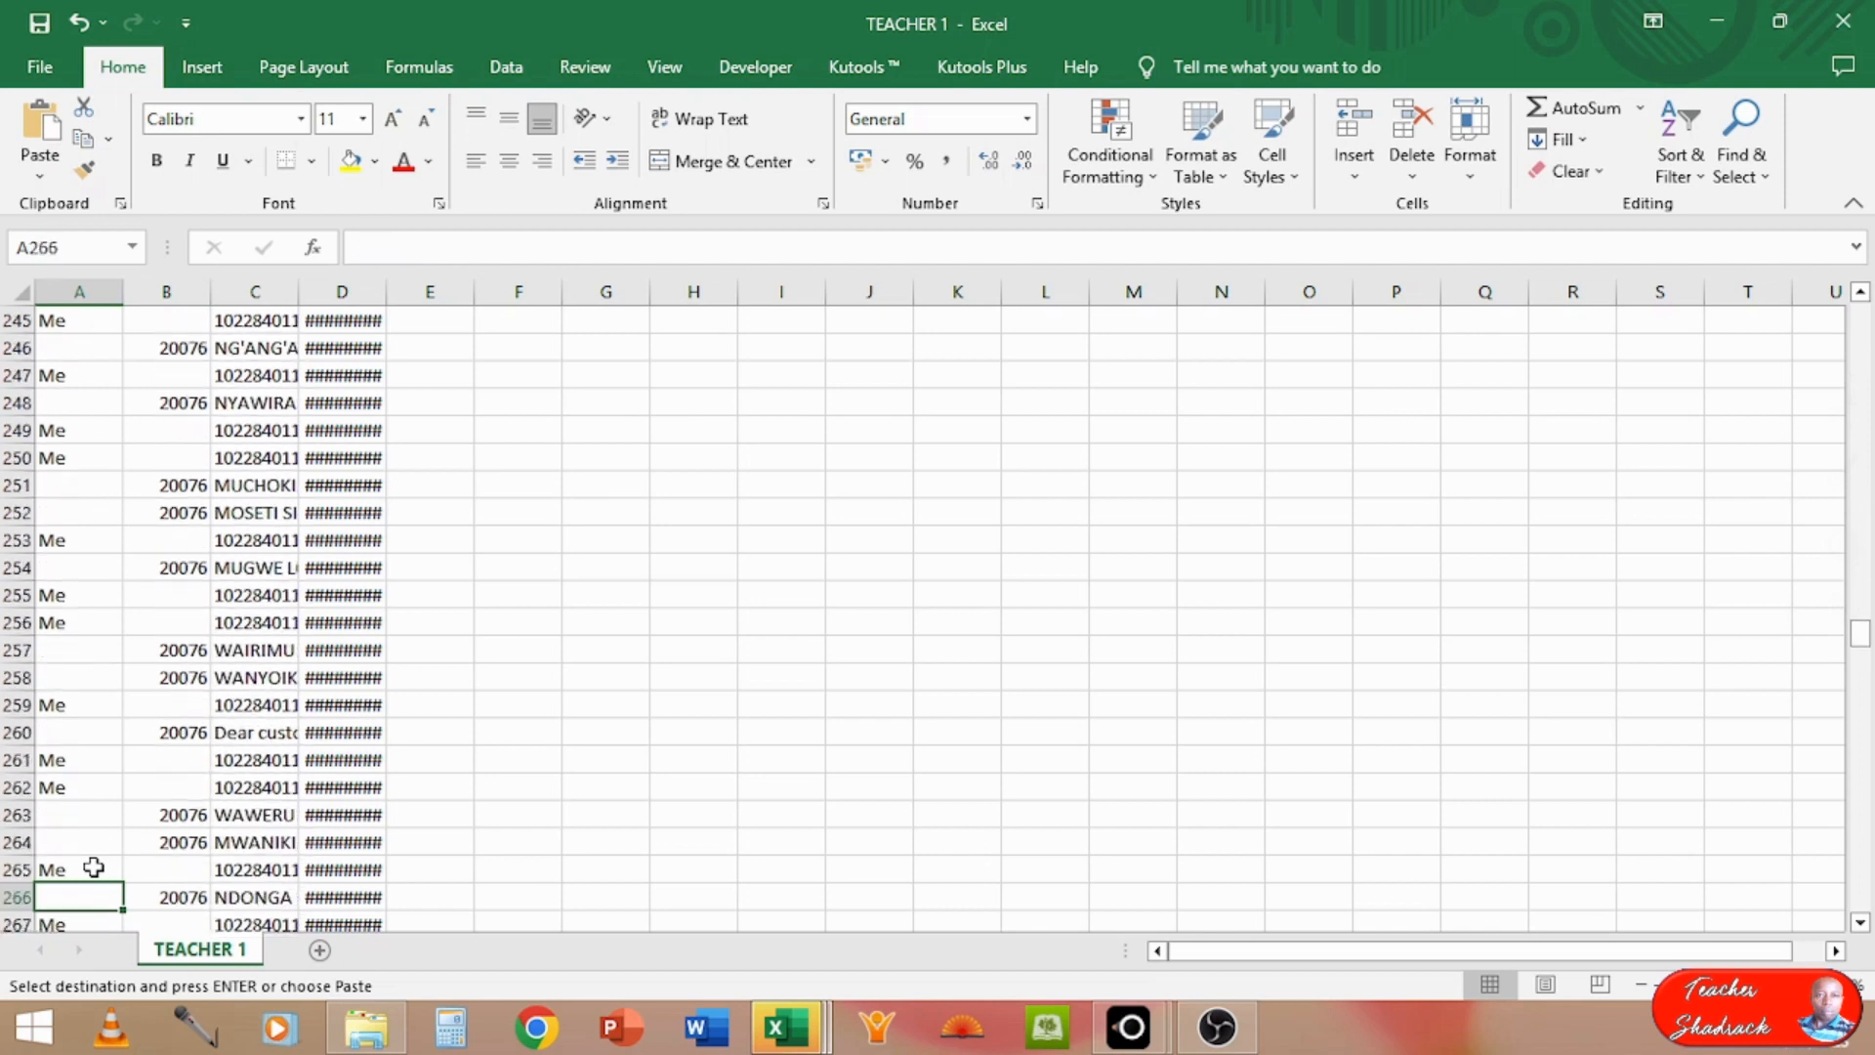
{"action": "key", "text": "Down"}
{"action": "key", "text": "Down"}
{"action": "key", "text": "Down"}
{"action": "key", "text": "Down"}
{"action": "key", "text": "Down"}
{"action": "key", "text": "Down"}
{"action": "key", "text": "Down"}
{"action": "key", "text": "Down"}
{"action": "key", "text": "Down"}
{"action": "key", "text": "Down"}
{"action": "key", "text": "Down"}
{"action": "key", "text": "Down"}
{"action": "key", "text": "Down"}
{"action": "key", "text": "Down"}
{"action": "key", "text": "Down"}
{"action": "key", "text": "Down"}
{"action": "key", "text": "Down"}
{"action": "key", "text": "Down"}
{"action": "key", "text": "Down"}
{"action": "key", "text": "Down"}
{"action": "key", "text": "Down"}
{"action": "key", "text": "Down"}
{"action": "key", "text": "Down"}
{"action": "key", "text": "Down"}
{"action": "key", "text": "Down"}
{"action": "key", "text": "Down"}
{"action": "key", "text": "Down"}
{"action": "key", "text": "Down"}
{"action": "key", "text": "Down"}
{"action": "key", "text": "Down"}
{"action": "key", "text": "Down"}
{"action": "key", "text": "Down"}
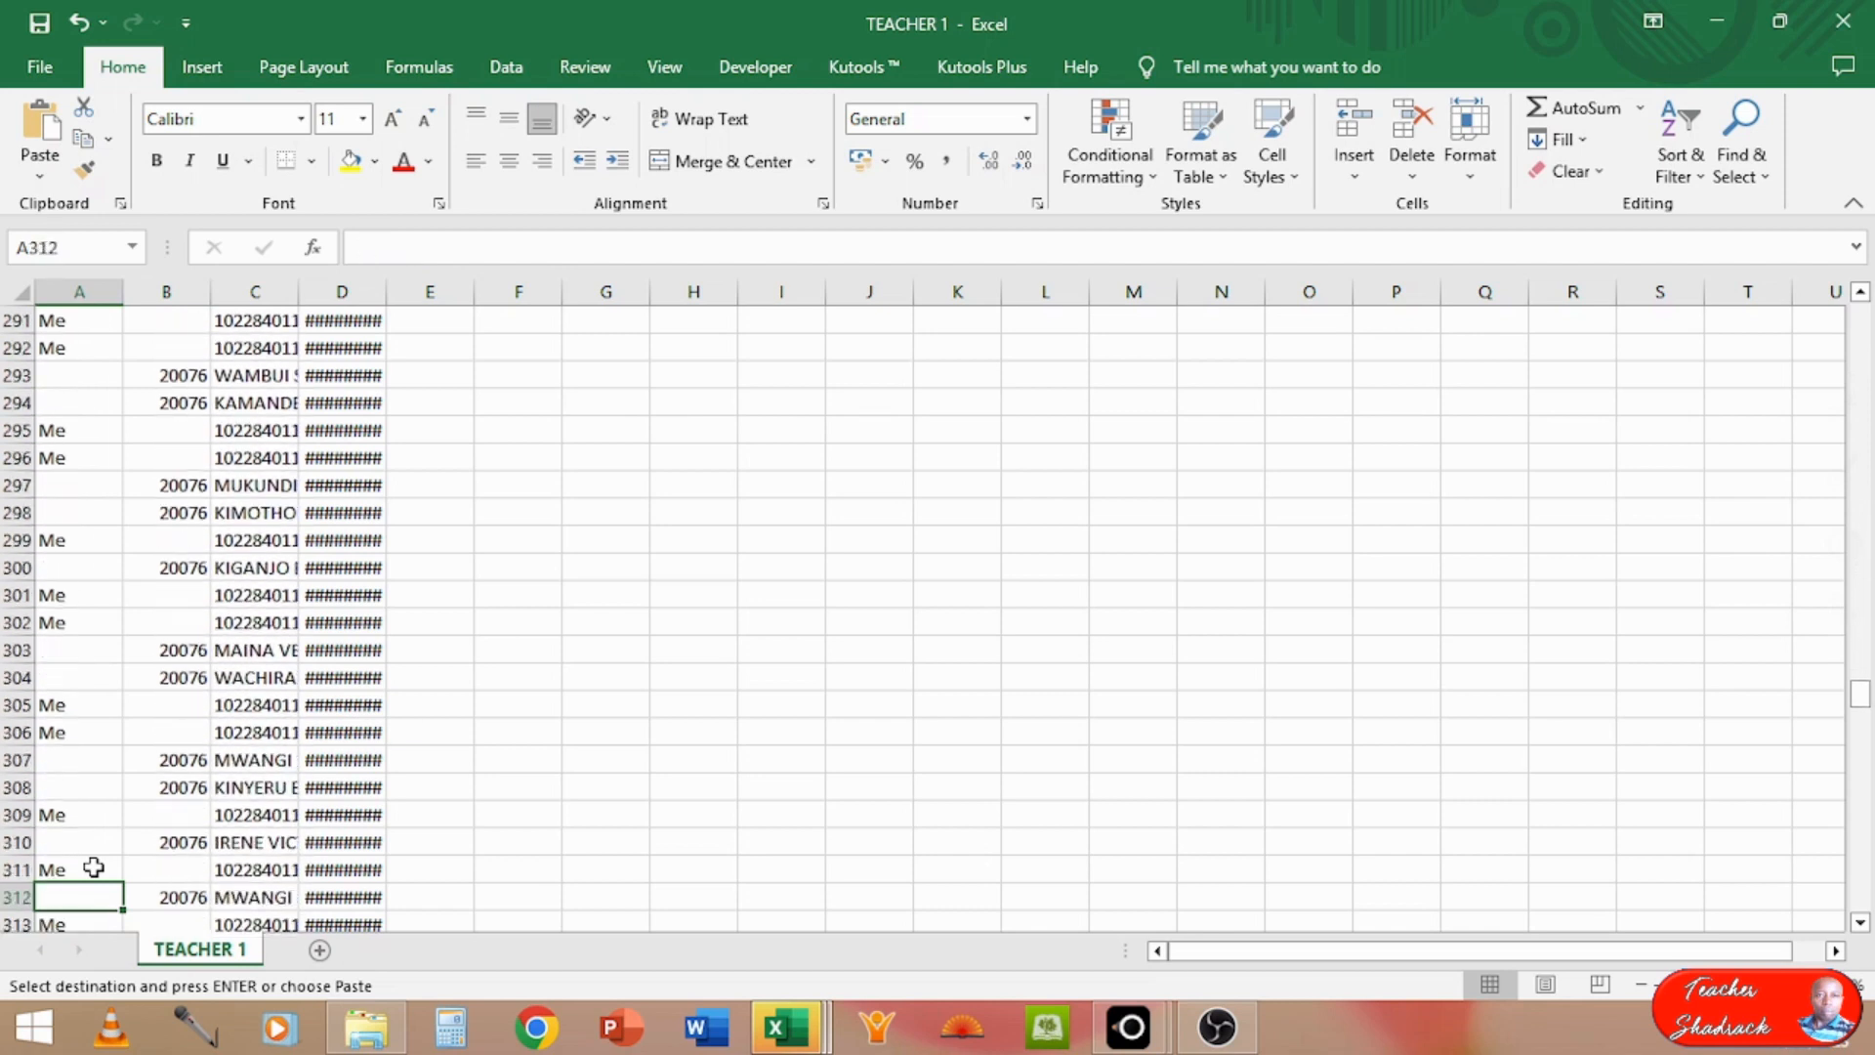
{"action": "key", "text": "Down"}
{"action": "key", "text": "Down"}
{"action": "key", "text": "Down"}
{"action": "key", "text": "Down"}
{"action": "key", "text": "Down"}
{"action": "key", "text": "Down"}
{"action": "key", "text": "Down"}
{"action": "key", "text": "Down"}
{"action": "key", "text": "Down"}
{"action": "key", "text": "Down"}
{"action": "key", "text": "Down"}
{"action": "key", "text": "Down"}
{"action": "key", "text": "Down"}
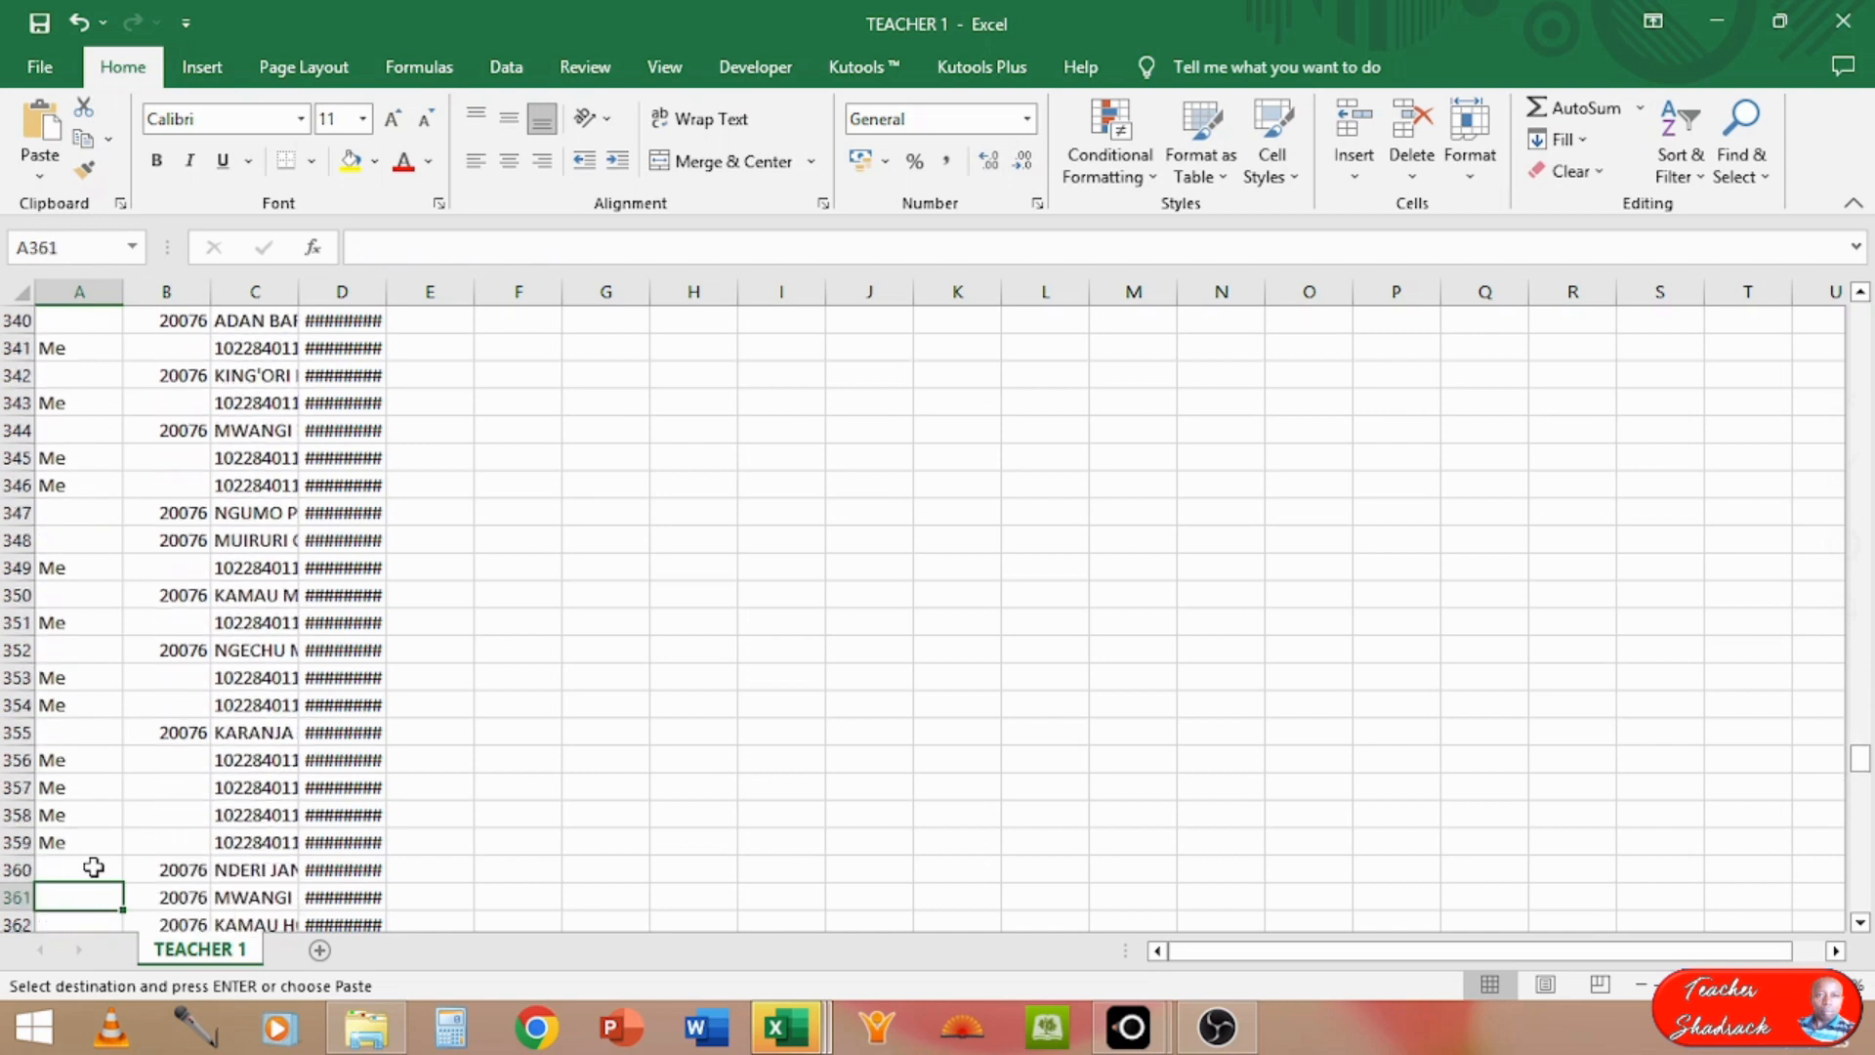
{"action": "key", "text": "Down"}
{"action": "key", "text": "Down"}
{"action": "key", "text": "Down"}
{"action": "key", "text": "Down"}
{"action": "key", "text": "Down"}
{"action": "key", "text": "Down"}
{"action": "key", "text": "Down"}
{"action": "key", "text": "Down"}
{"action": "key", "text": "Down"}
{"action": "key", "text": "Down"}
{"action": "key", "text": "Down"}
{"action": "key", "text": "Down"}
{"action": "key", "text": "Down"}
{"action": "key", "text": "Down"}
{"action": "key", "text": "Down"}
{"action": "key", "text": "Down"}
{"action": "key", "text": "Down"}
{"action": "key", "text": "Down"}
{"action": "key", "text": "Down"}
{"action": "key", "text": "Down"}
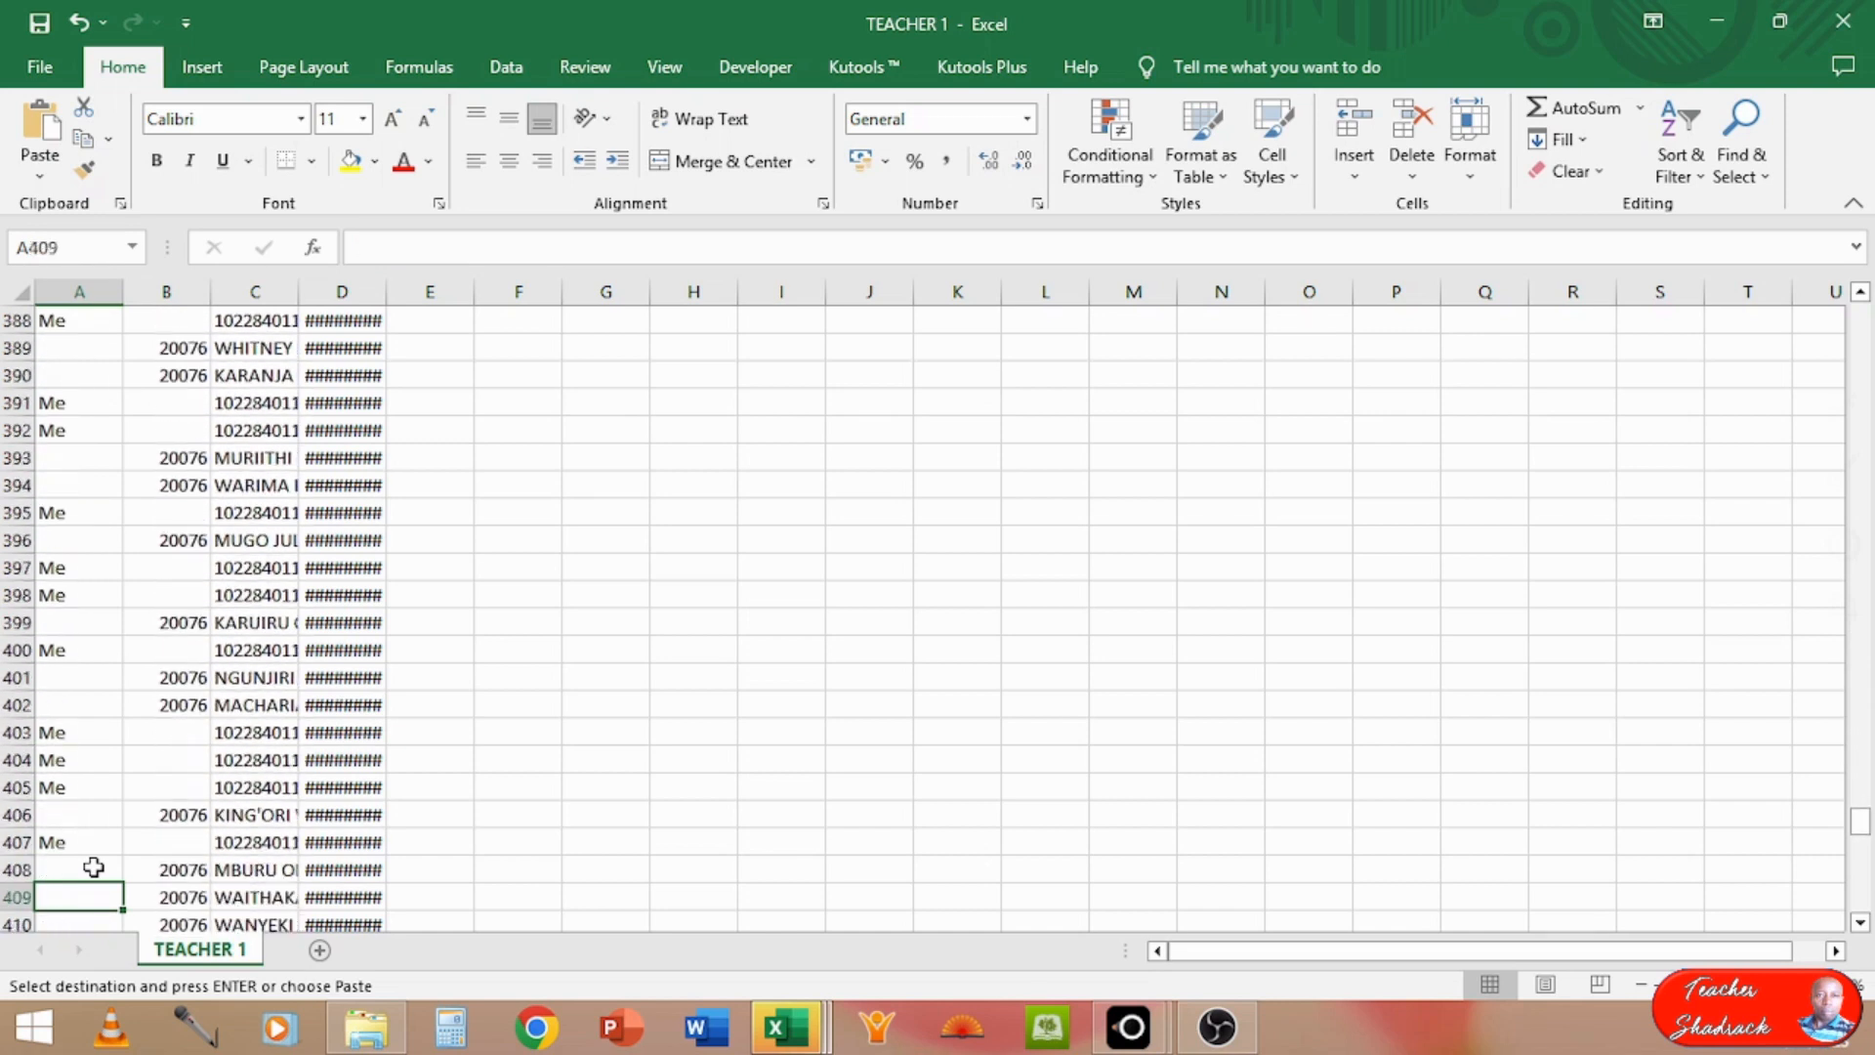
{"action": "key", "text": "Down"}
{"action": "key", "text": "Down"}
{"action": "key", "text": "Down"}
{"action": "key", "text": "Down"}
{"action": "key", "text": "Down"}
{"action": "key", "text": "Down"}
{"action": "key", "text": "Down"}
{"action": "key", "text": "Down"}
{"action": "key", "text": "Down"}
{"action": "key", "text": "Down"}
{"action": "key", "text": "Down"}
{"action": "key", "text": "Down"}
{"action": "key", "text": "Down"}
{"action": "key", "text": "Down"}
{"action": "key", "text": "Down"}
{"action": "key", "text": "Down"}
{"action": "key", "text": "Down"}
{"action": "key", "text": "Down"}
{"action": "key", "text": "Down"}
{"action": "key", "text": "Down"}
{"action": "key", "text": "Down"}
{"action": "key", "text": "Down"}
{"action": "key", "text": "Down"}
{"action": "key", "text": "Down"}
{"action": "key", "text": "Down"}
{"action": "key", "text": "Down"}
{"action": "key", "text": "Down"}
{"action": "key", "text": "Down"}
{"action": "key", "text": "Down"}
{"action": "key", "text": "Down"}
{"action": "key", "text": "Down"}
{"action": "key", "text": "Down"}
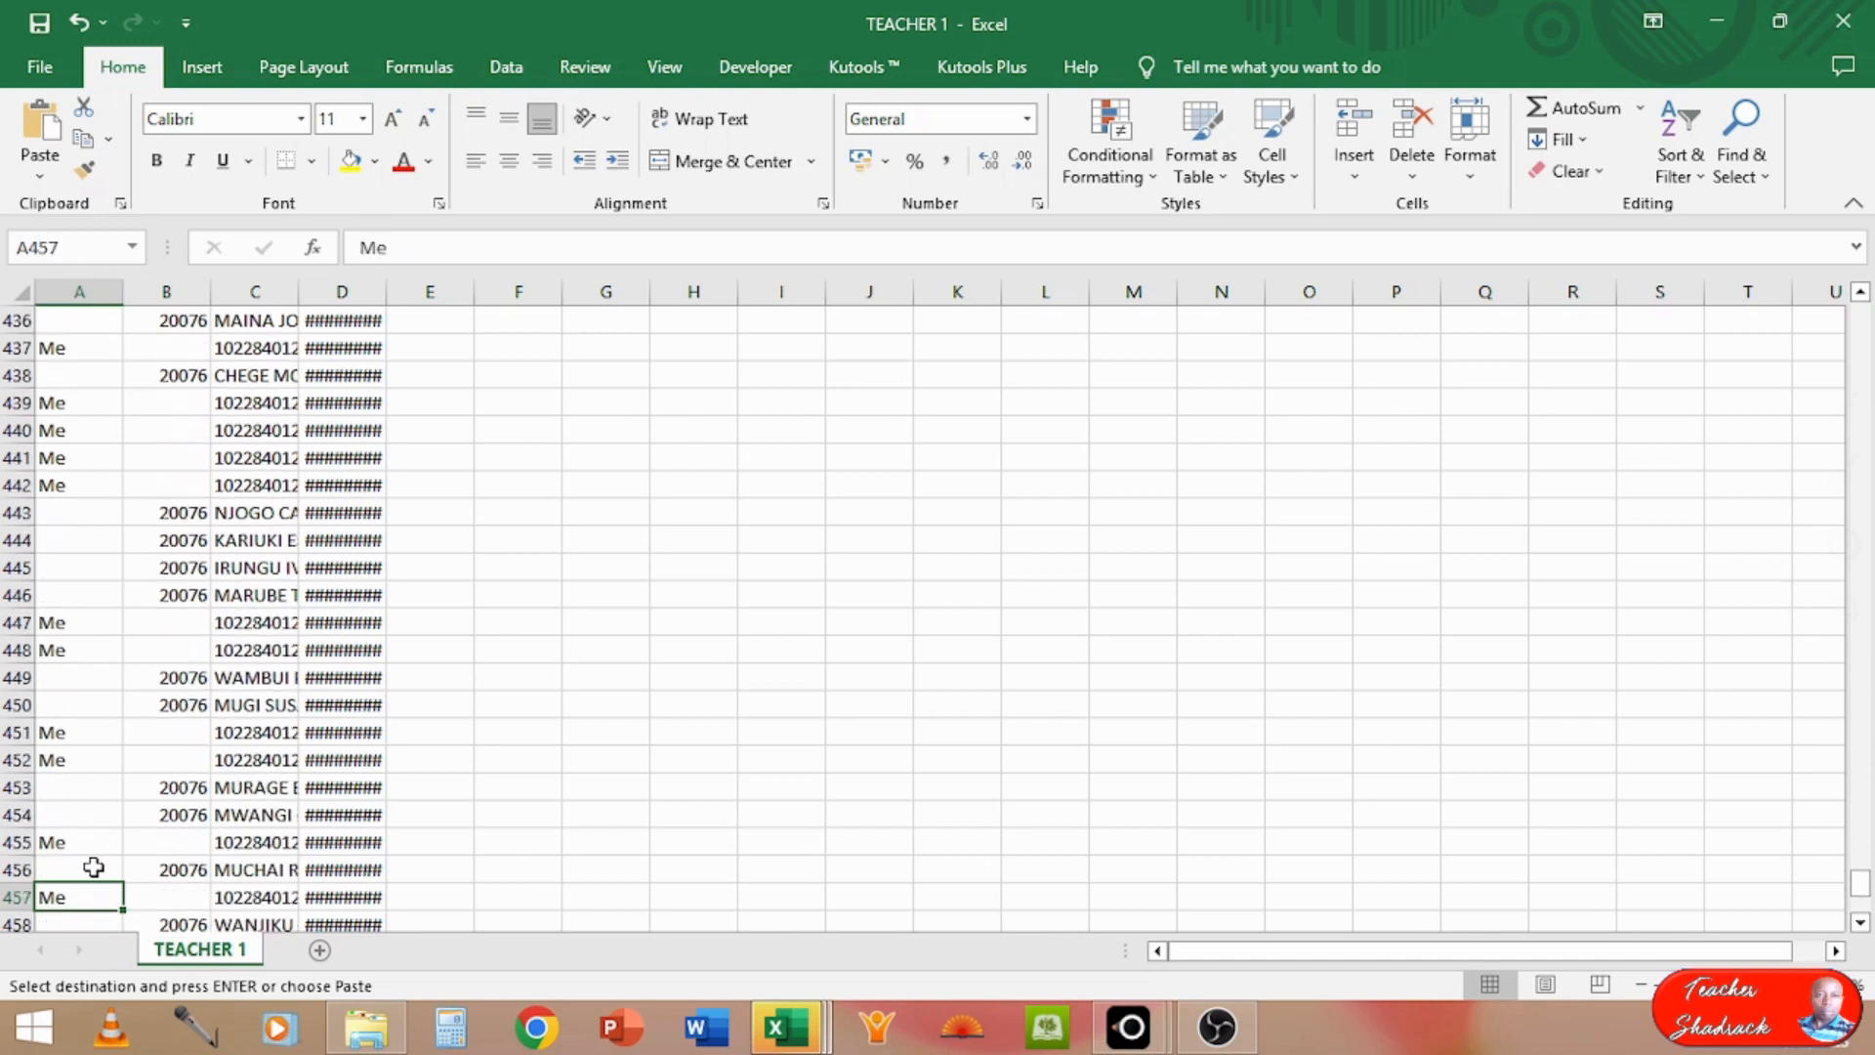
{"action": "key", "text": "Up"}
{"action": "key", "text": "Up"}
{"action": "key", "text": "Up"}
{"action": "key", "text": "Up"}
{"action": "key", "text": "Up"}
{"action": "key", "text": "Up"}
{"action": "key", "text": "Up"}
{"action": "key", "text": "Up"}
{"action": "key", "text": "Up"}
{"action": "key", "text": "Up"}
{"action": "key", "text": "Up"}
{"action": "key", "text": "Up"}
{"action": "key", "text": "Up"}
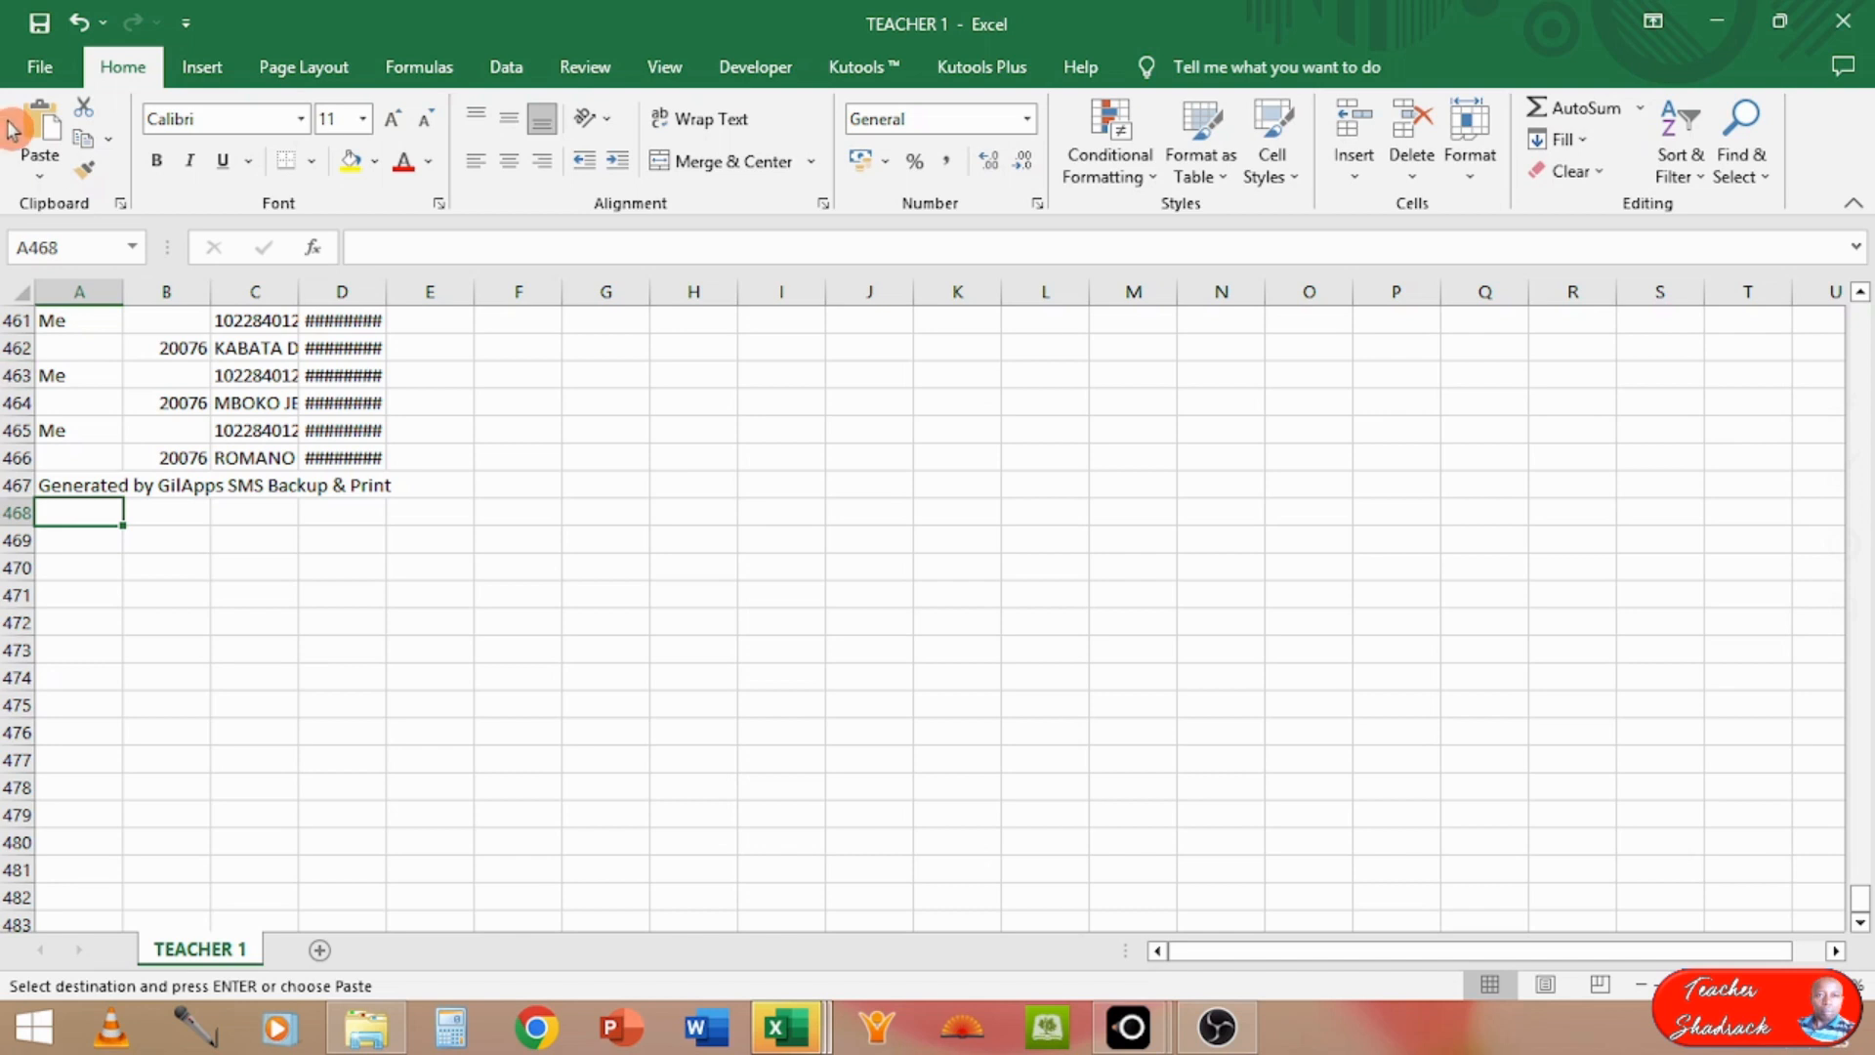
{"action": "left_click", "coordinate": [38, 130]}
{"action": "left_click", "coordinate": [38, 123]}
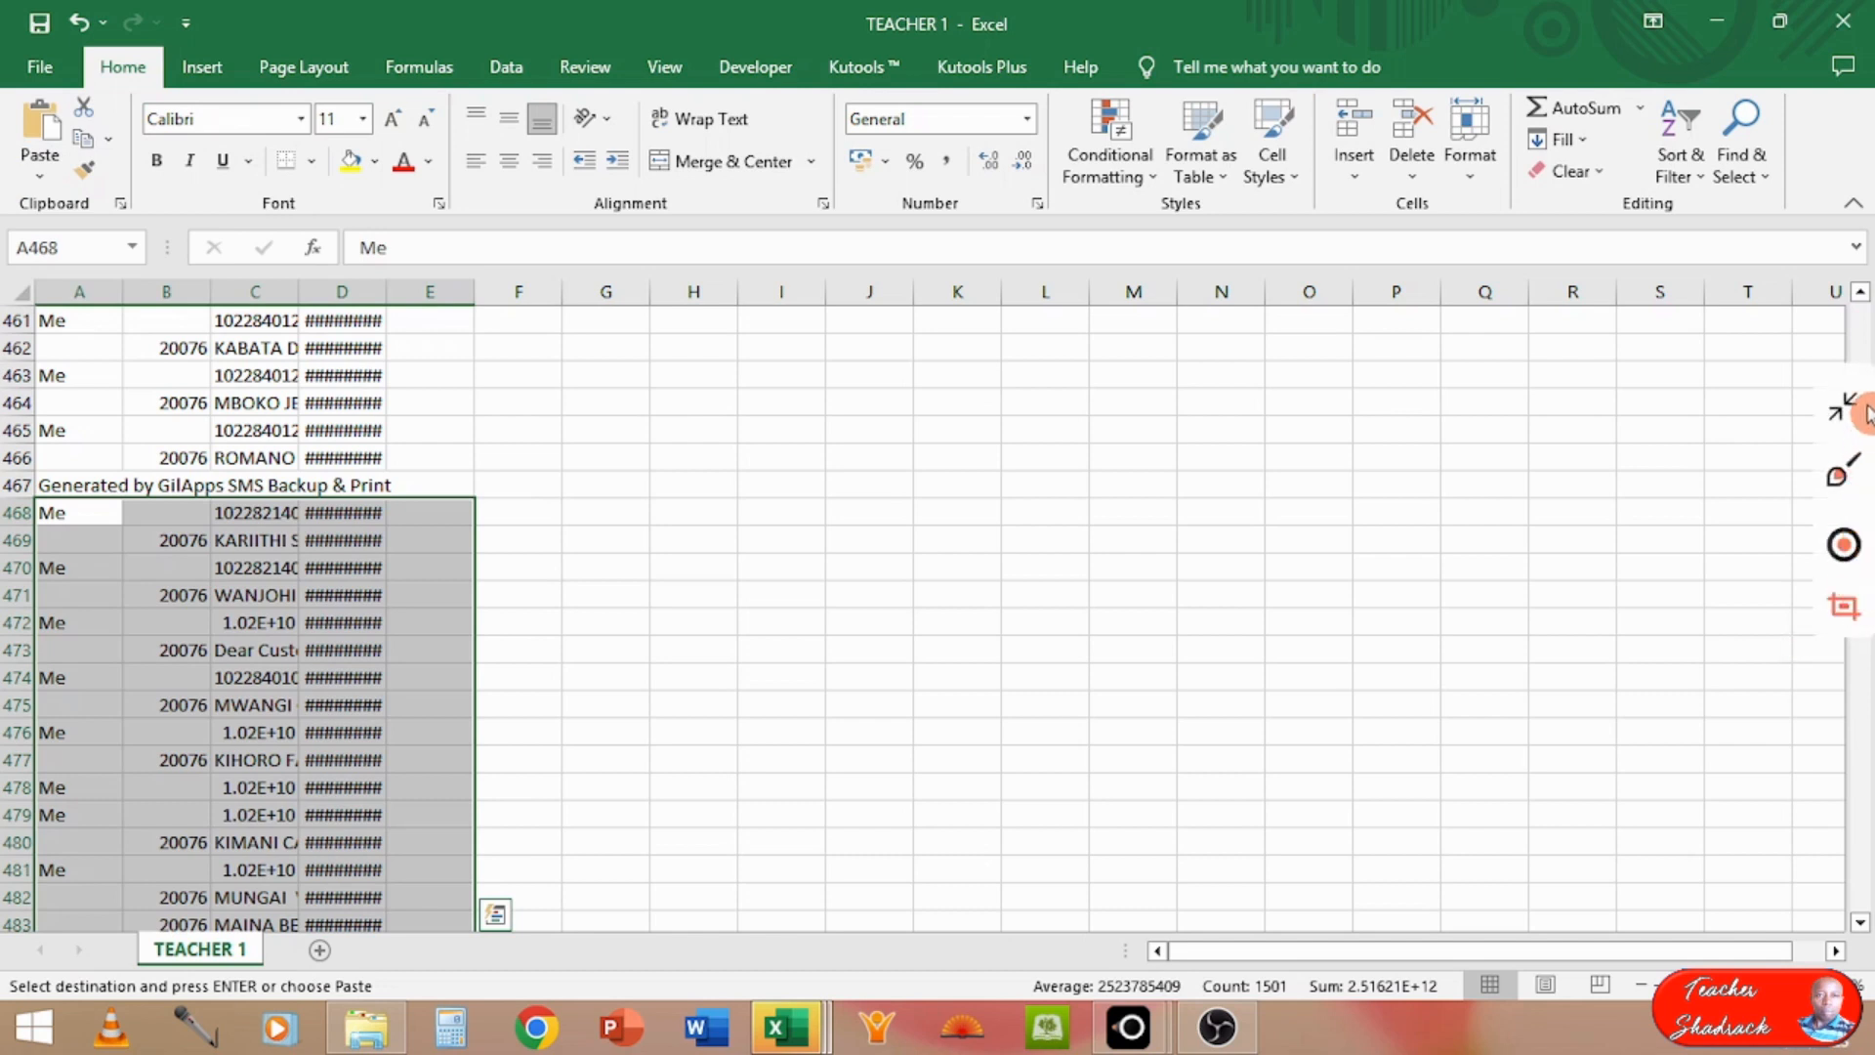
Step: Autofit the Content column of TEACHER 1 to its message text
{"action": "left_click", "coordinate": [1860, 292]}
{"action": "left_click", "coordinate": [1860, 292]}
{"action": "left_click_drag", "start_coordinate": [1860, 292], "coordinate": [1860, 292]}
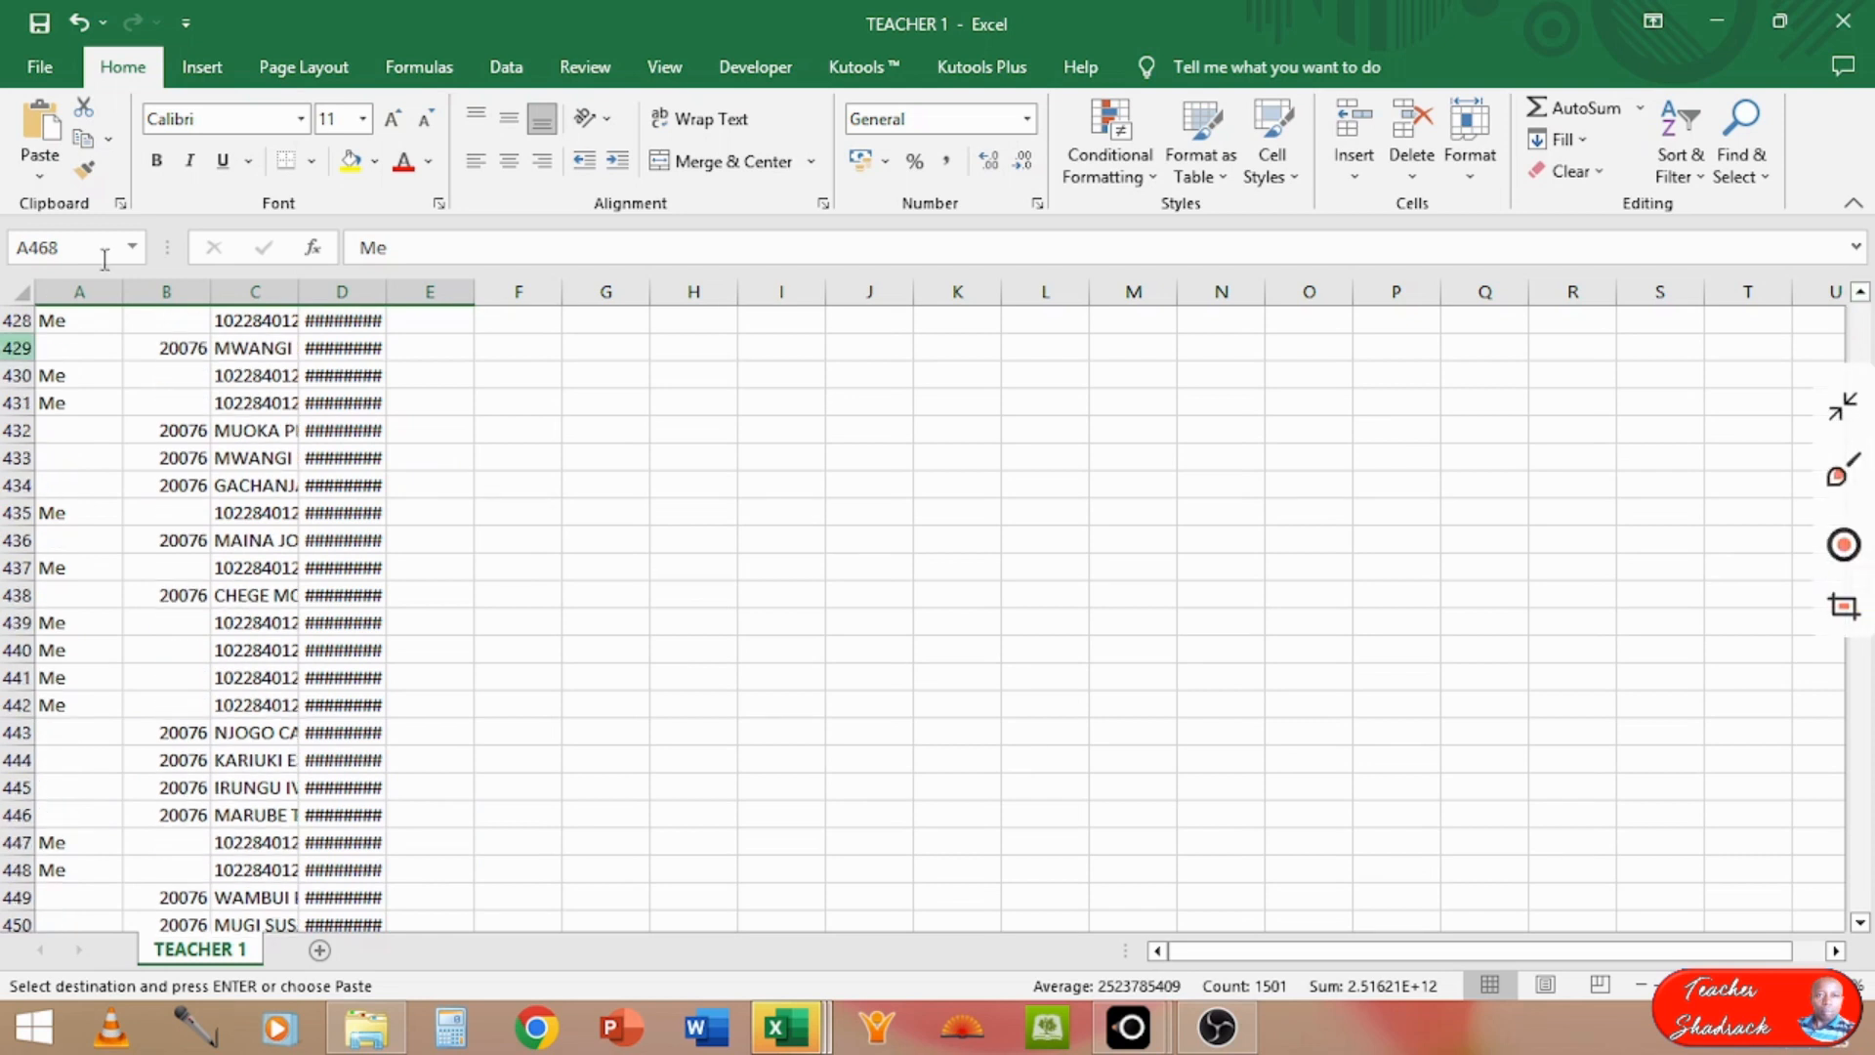
{"action": "double_click", "coordinate": [301, 286]}
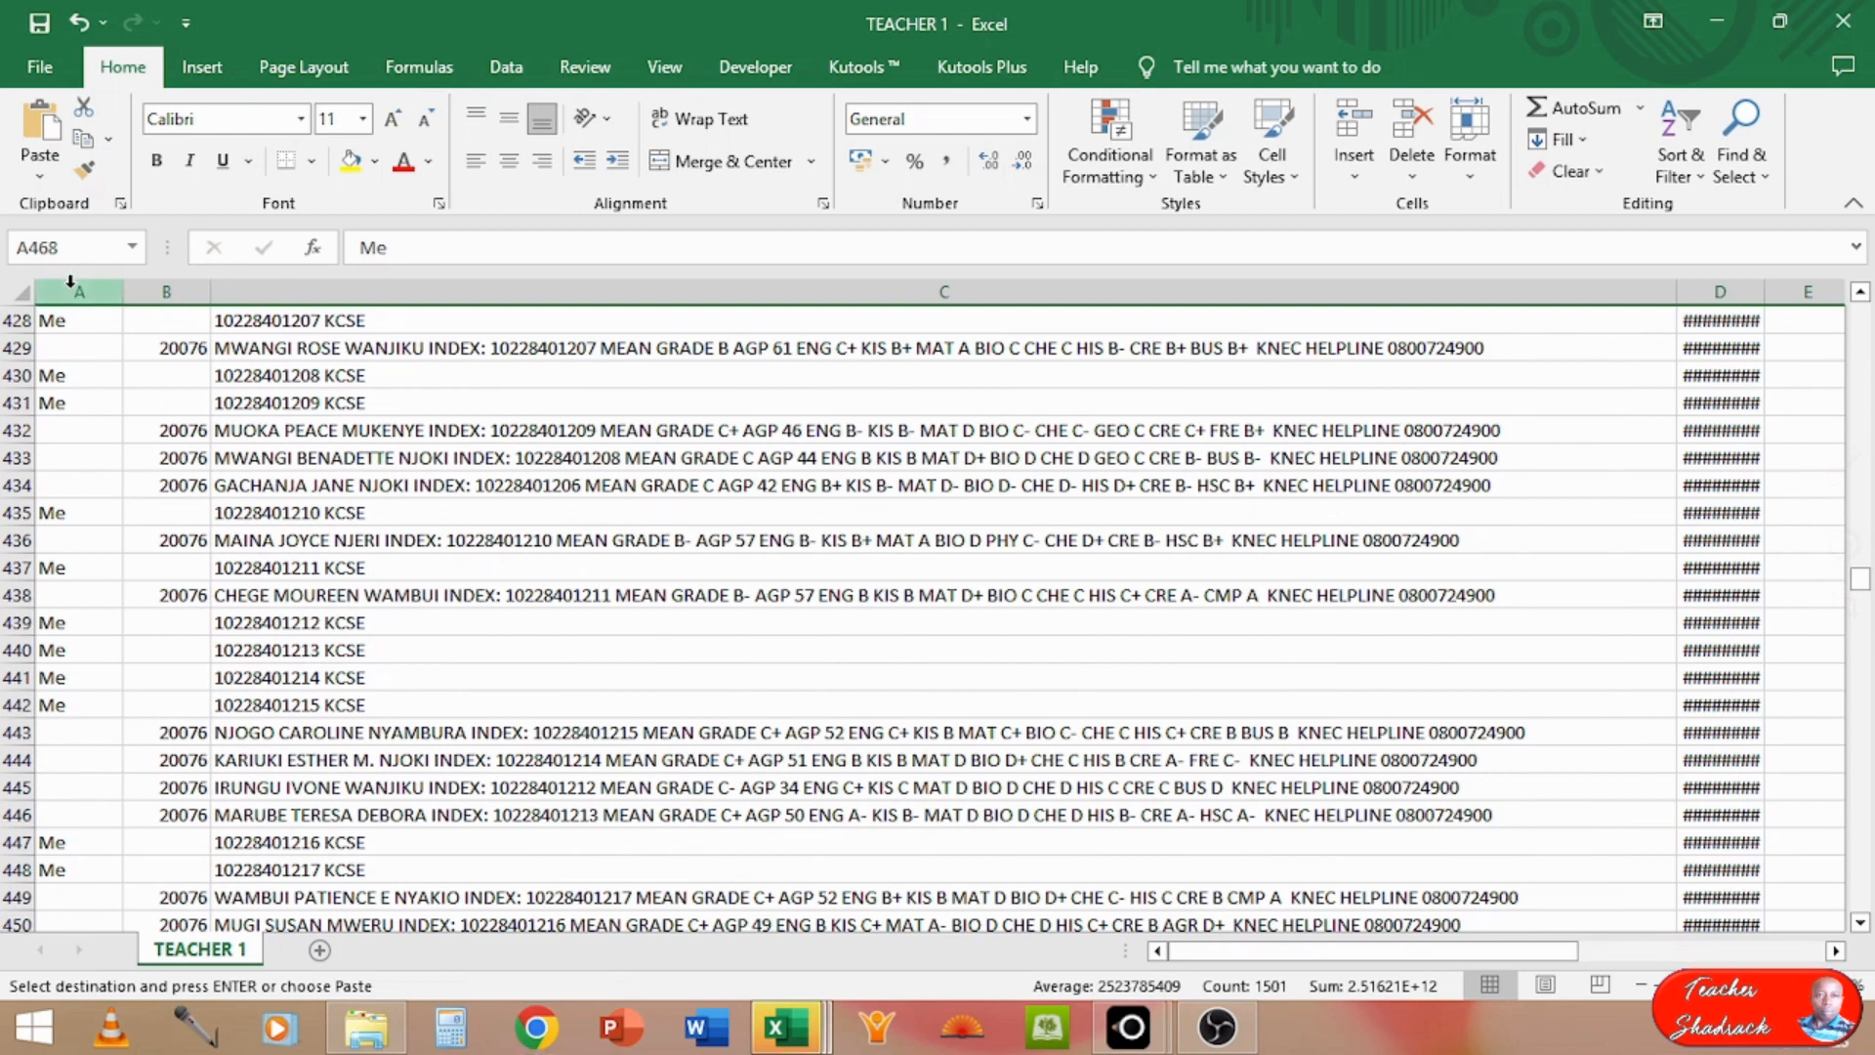
Step: Examine rows 428 to 434 of TEACHER 1, comparing the sent index-number queries with the replies from 20076
{"action": "left_click", "coordinate": [66, 322]}
{"action": "left_click", "coordinate": [299, 322]}
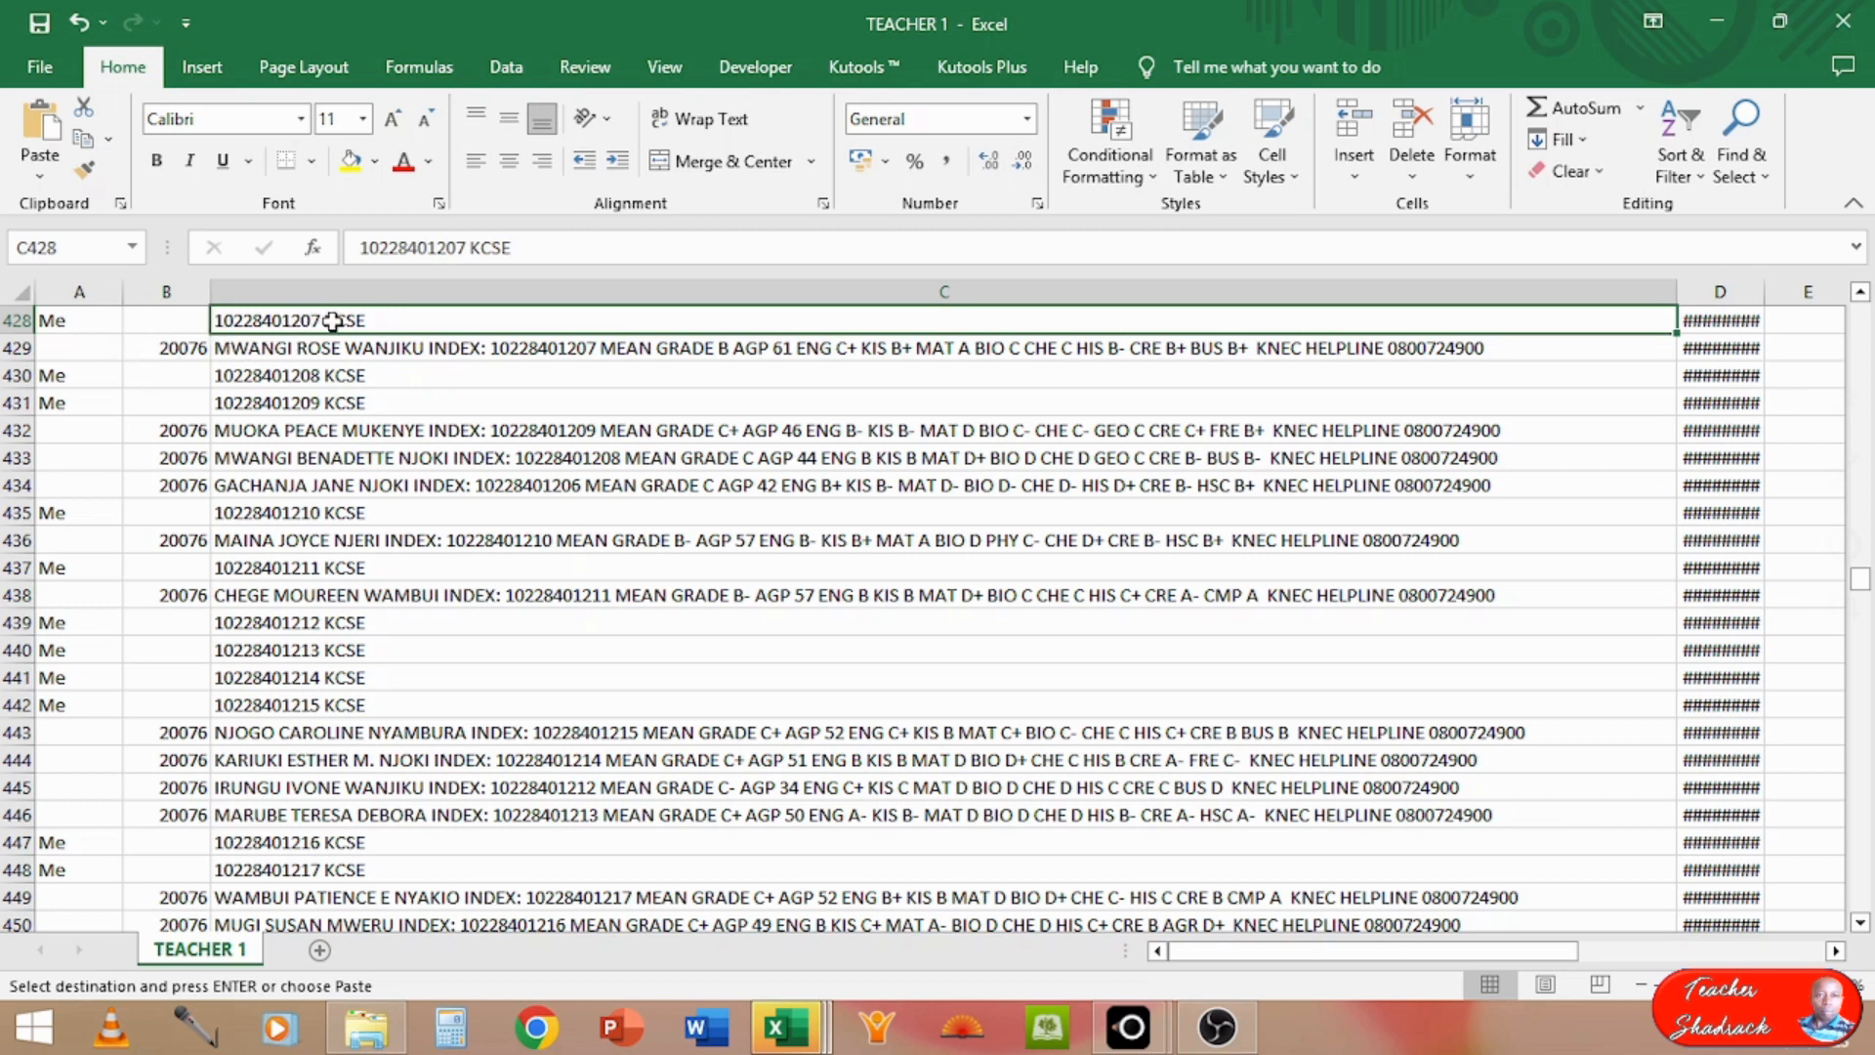
{"action": "left_click", "coordinate": [166, 350]}
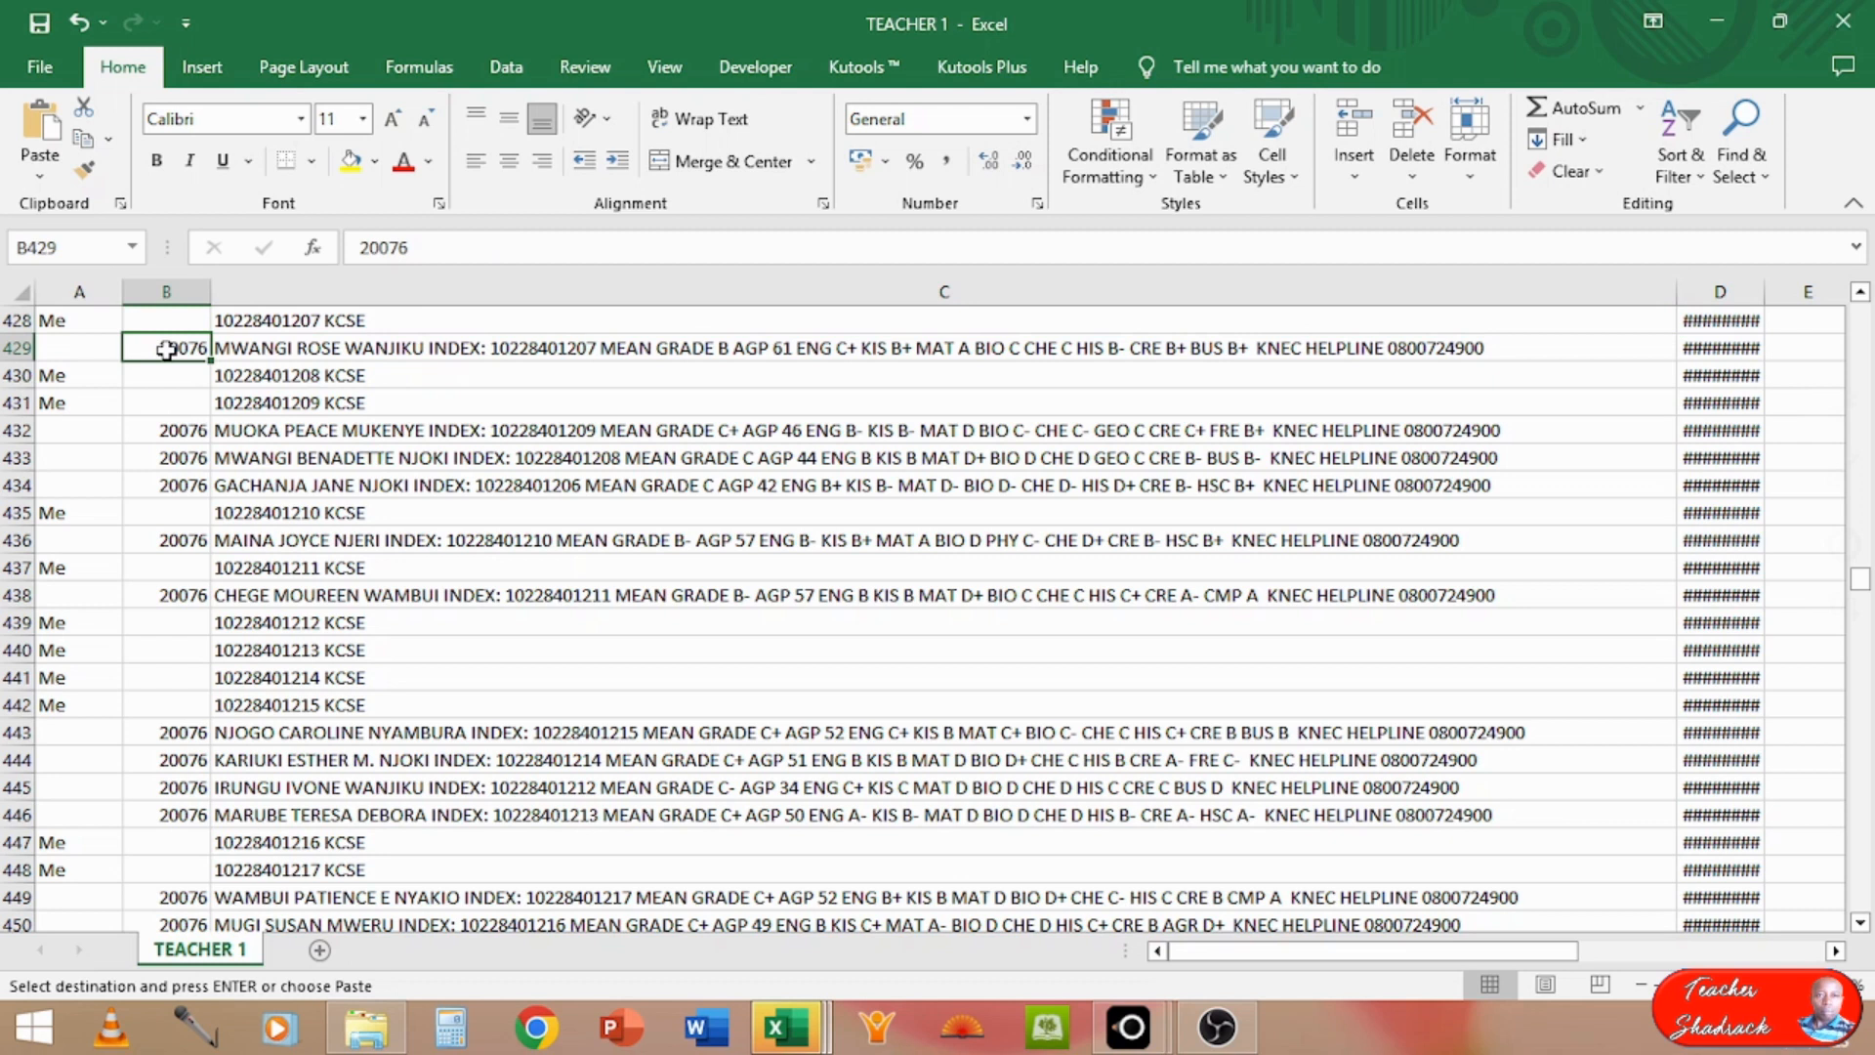
{"action": "left_click", "coordinate": [281, 349]}
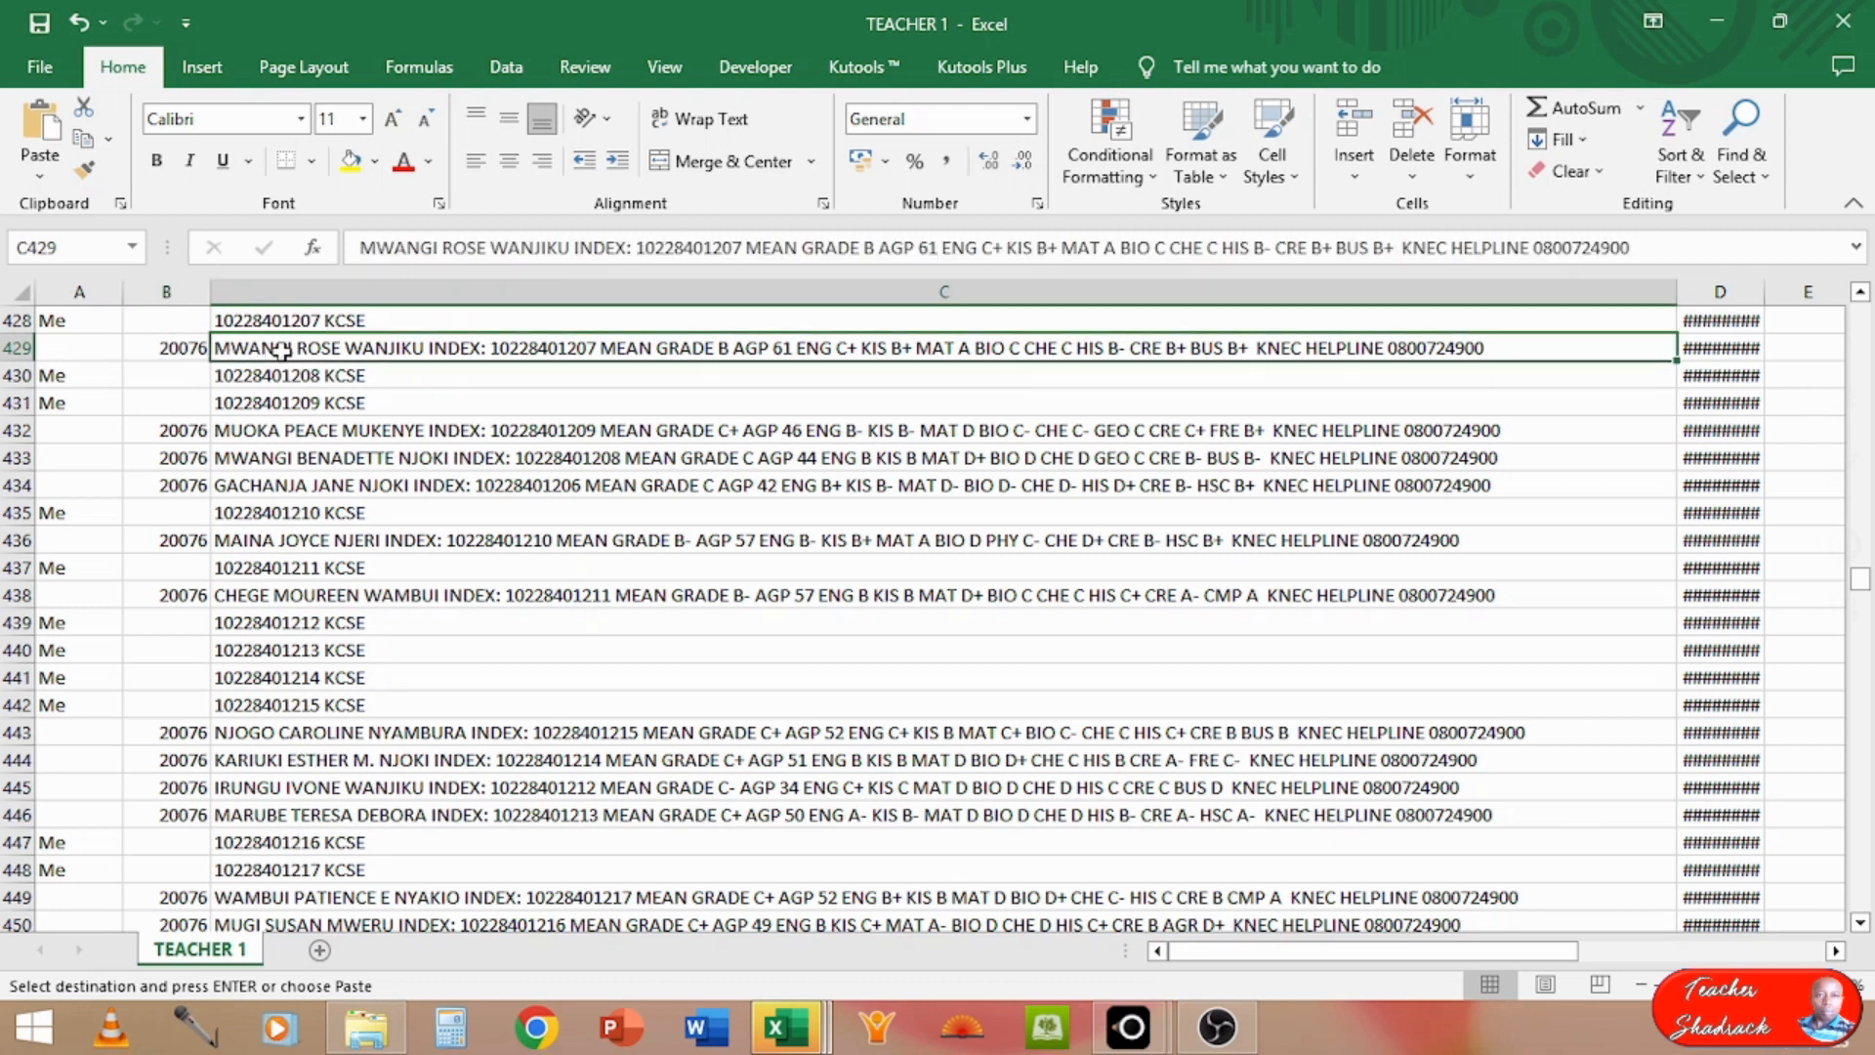
{"action": "left_click", "coordinate": [86, 379]}
{"action": "left_click", "coordinate": [324, 377]}
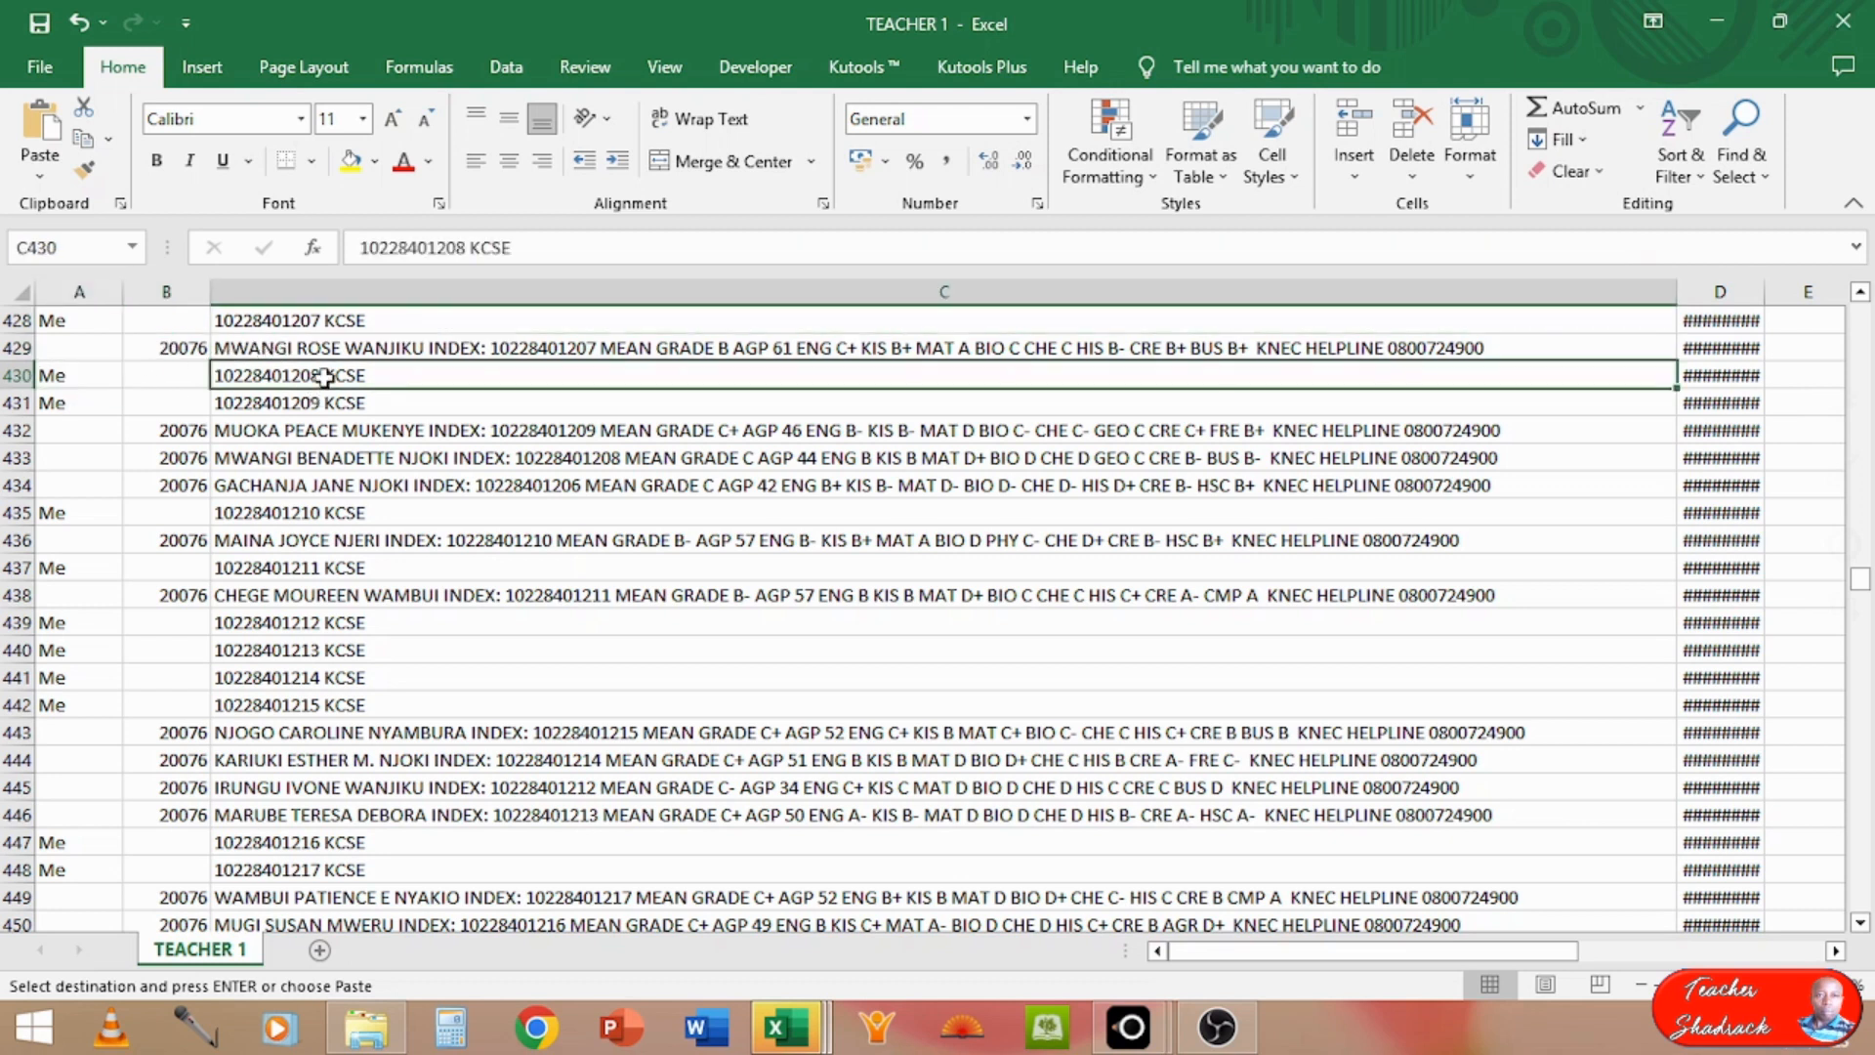
{"action": "left_click", "coordinate": [78, 403]}
{"action": "left_click", "coordinate": [268, 397]}
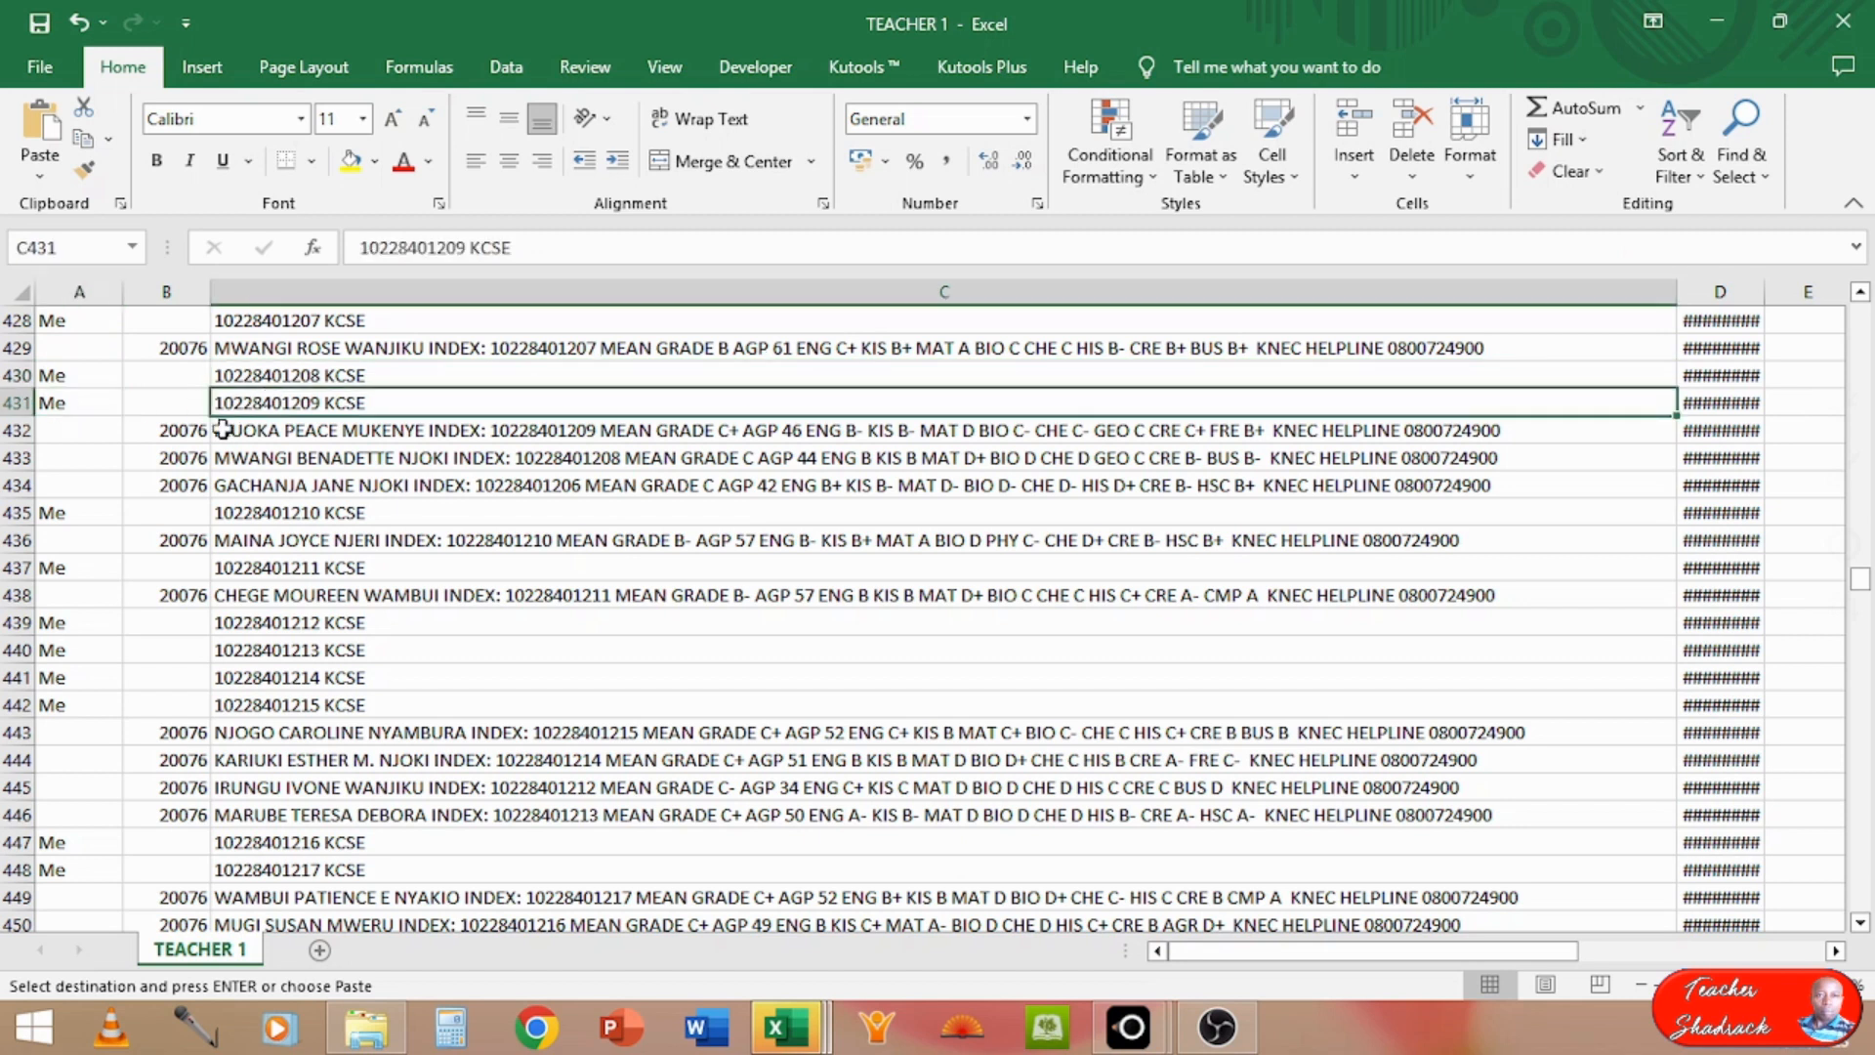
{"action": "left_click", "coordinate": [177, 433]}
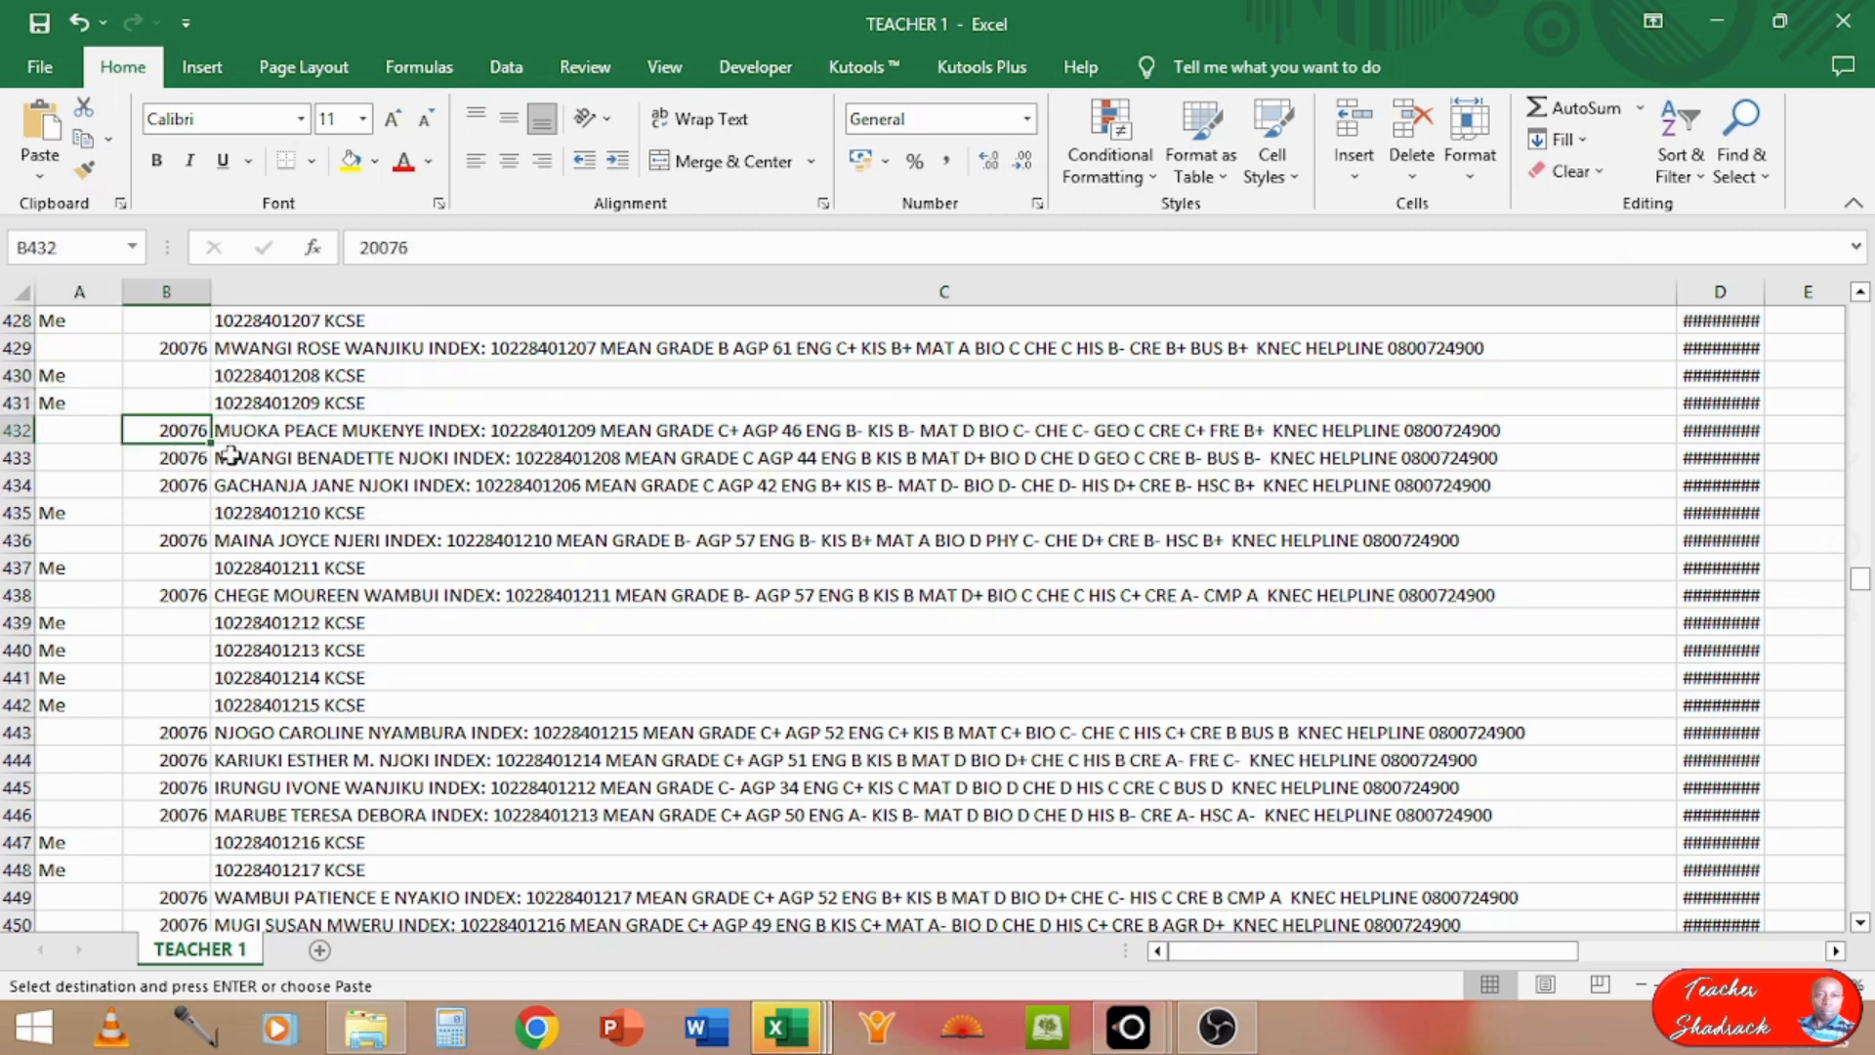
{"action": "left_click_drag", "start_coordinate": [240, 431], "coordinate": [244, 475]}
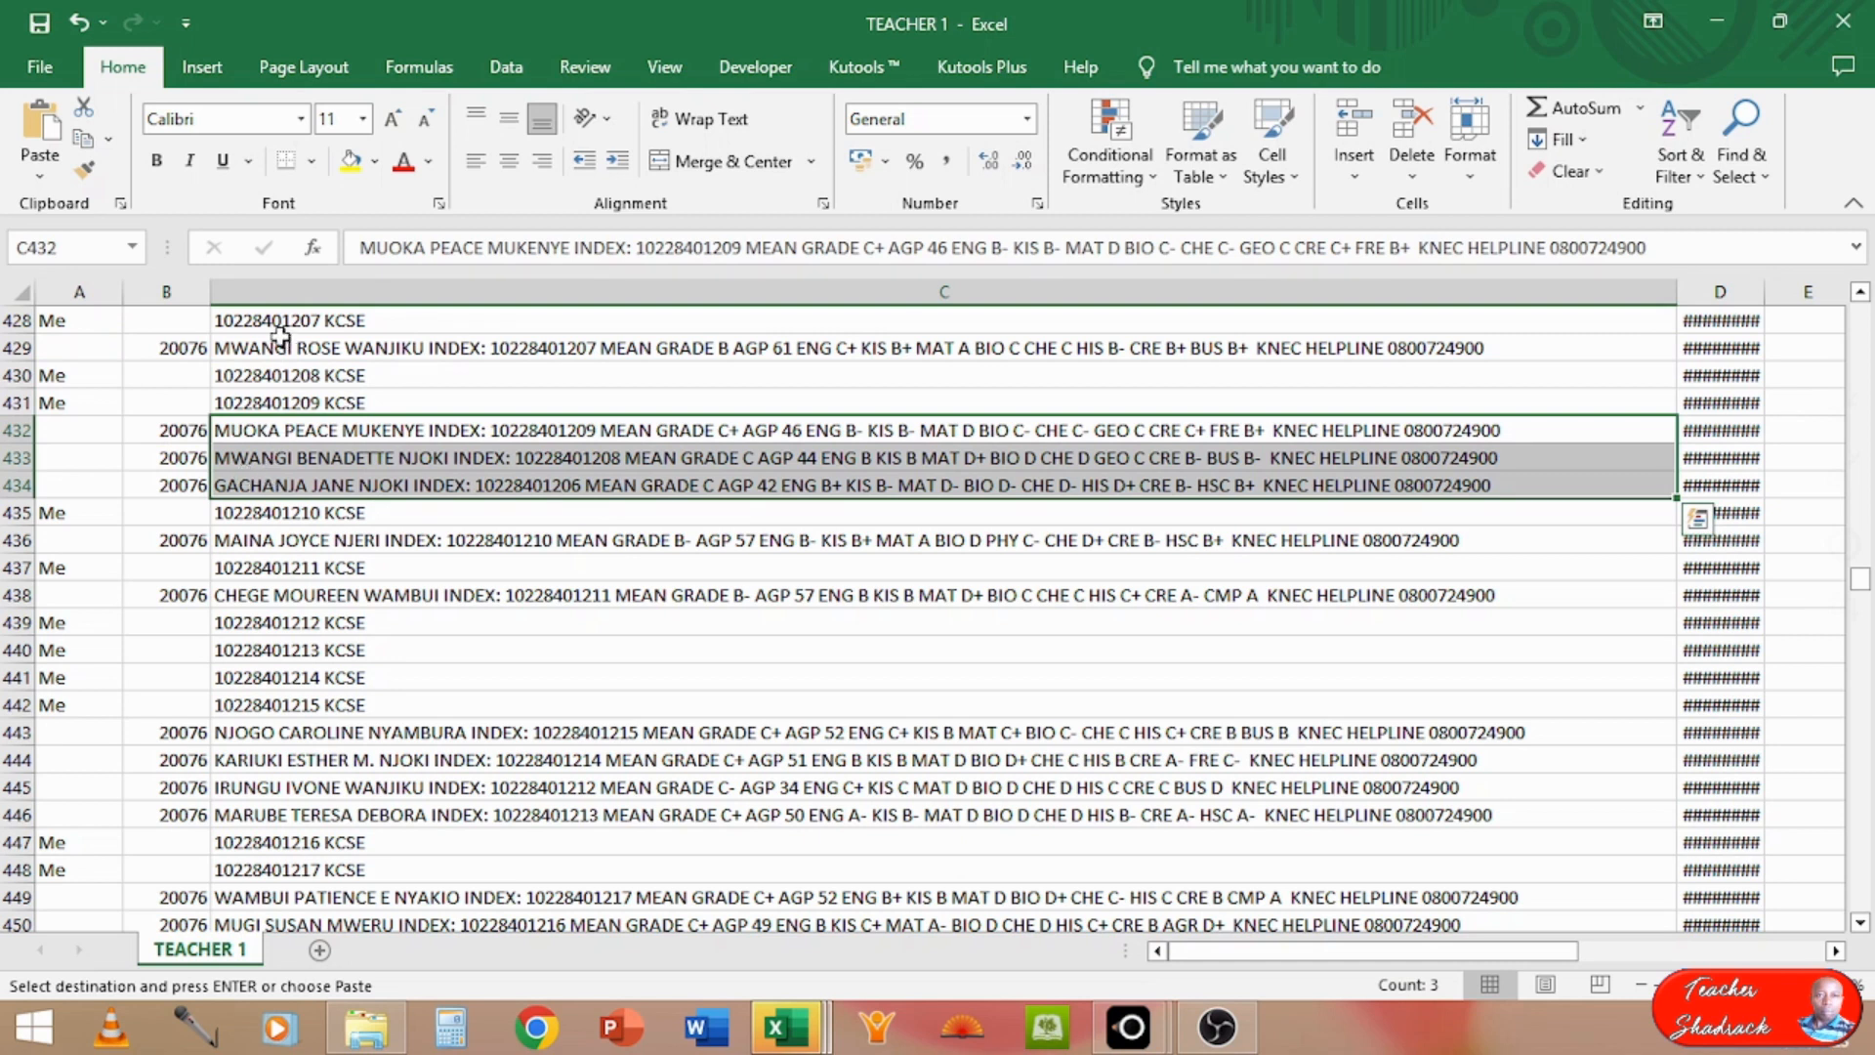
{"action": "left_click", "coordinate": [194, 347]}
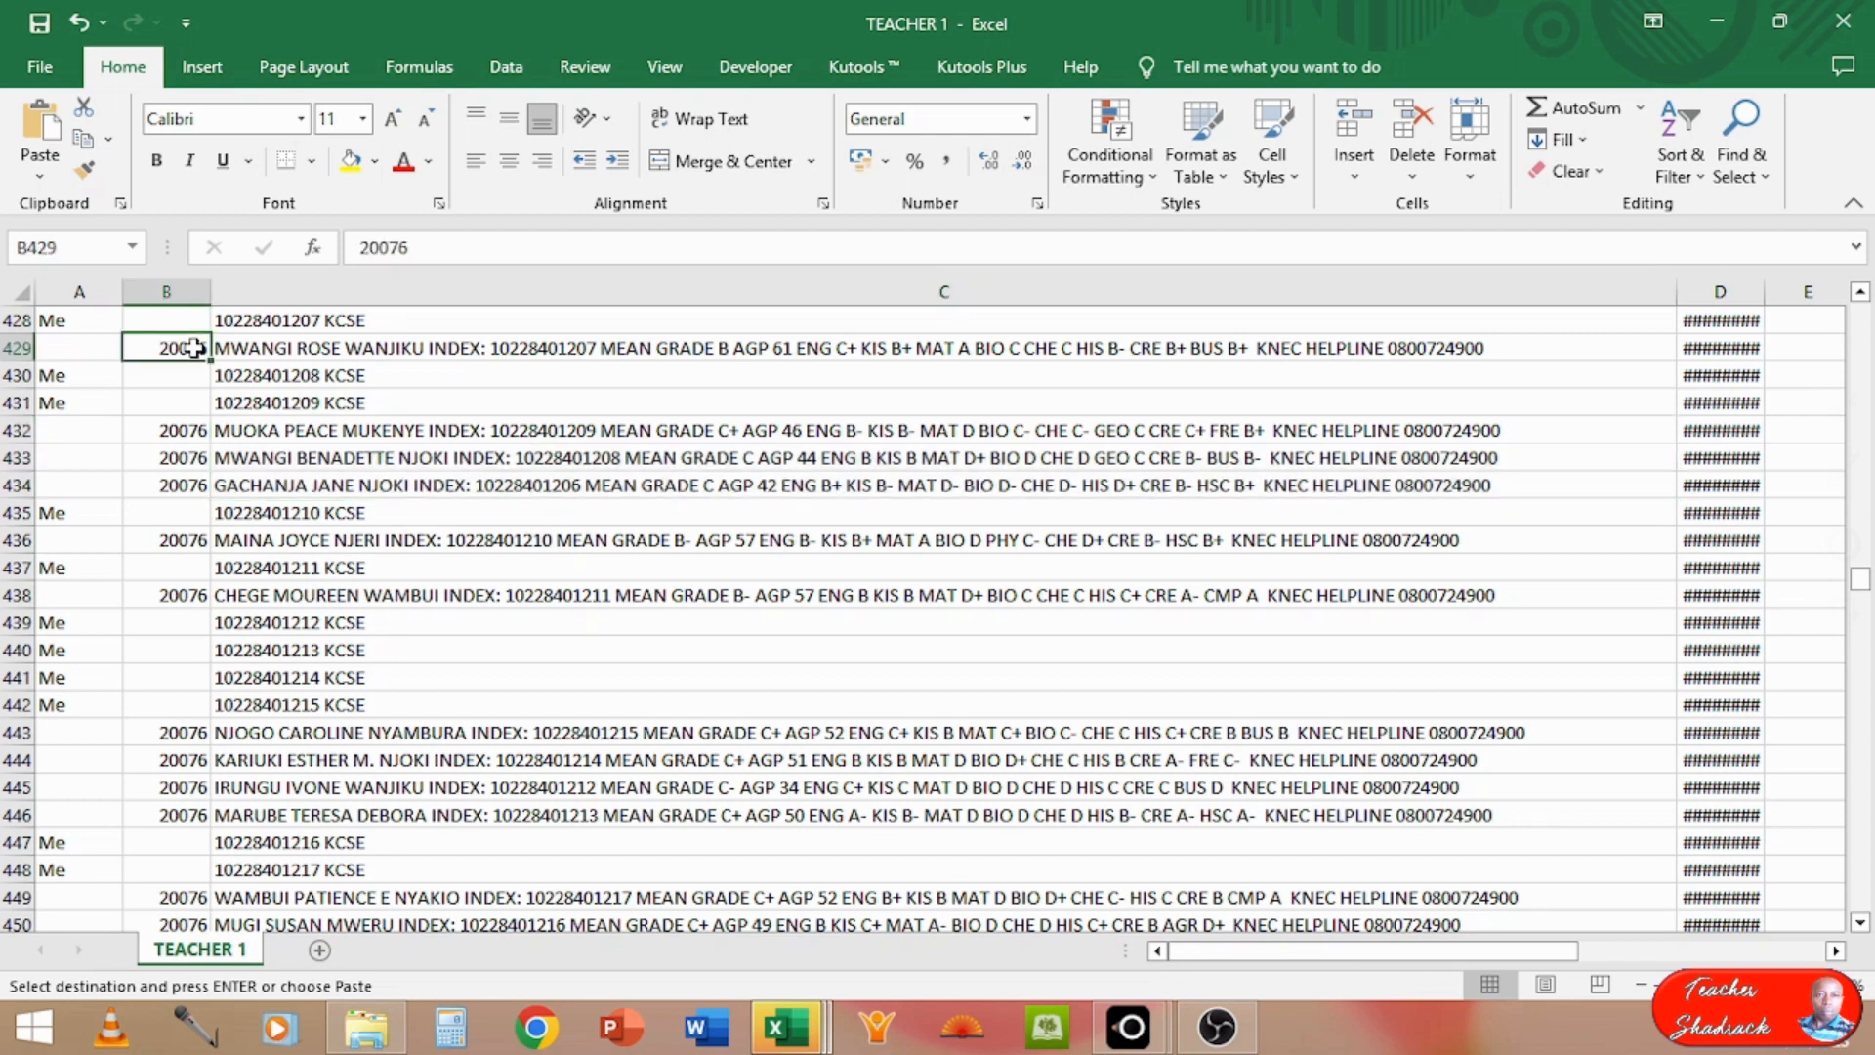
Step: Select the header cells from Name to MMS Subject (A2:E2) in TEACHER 1
{"action": "mouse_move", "coordinate": [1864, 605]}
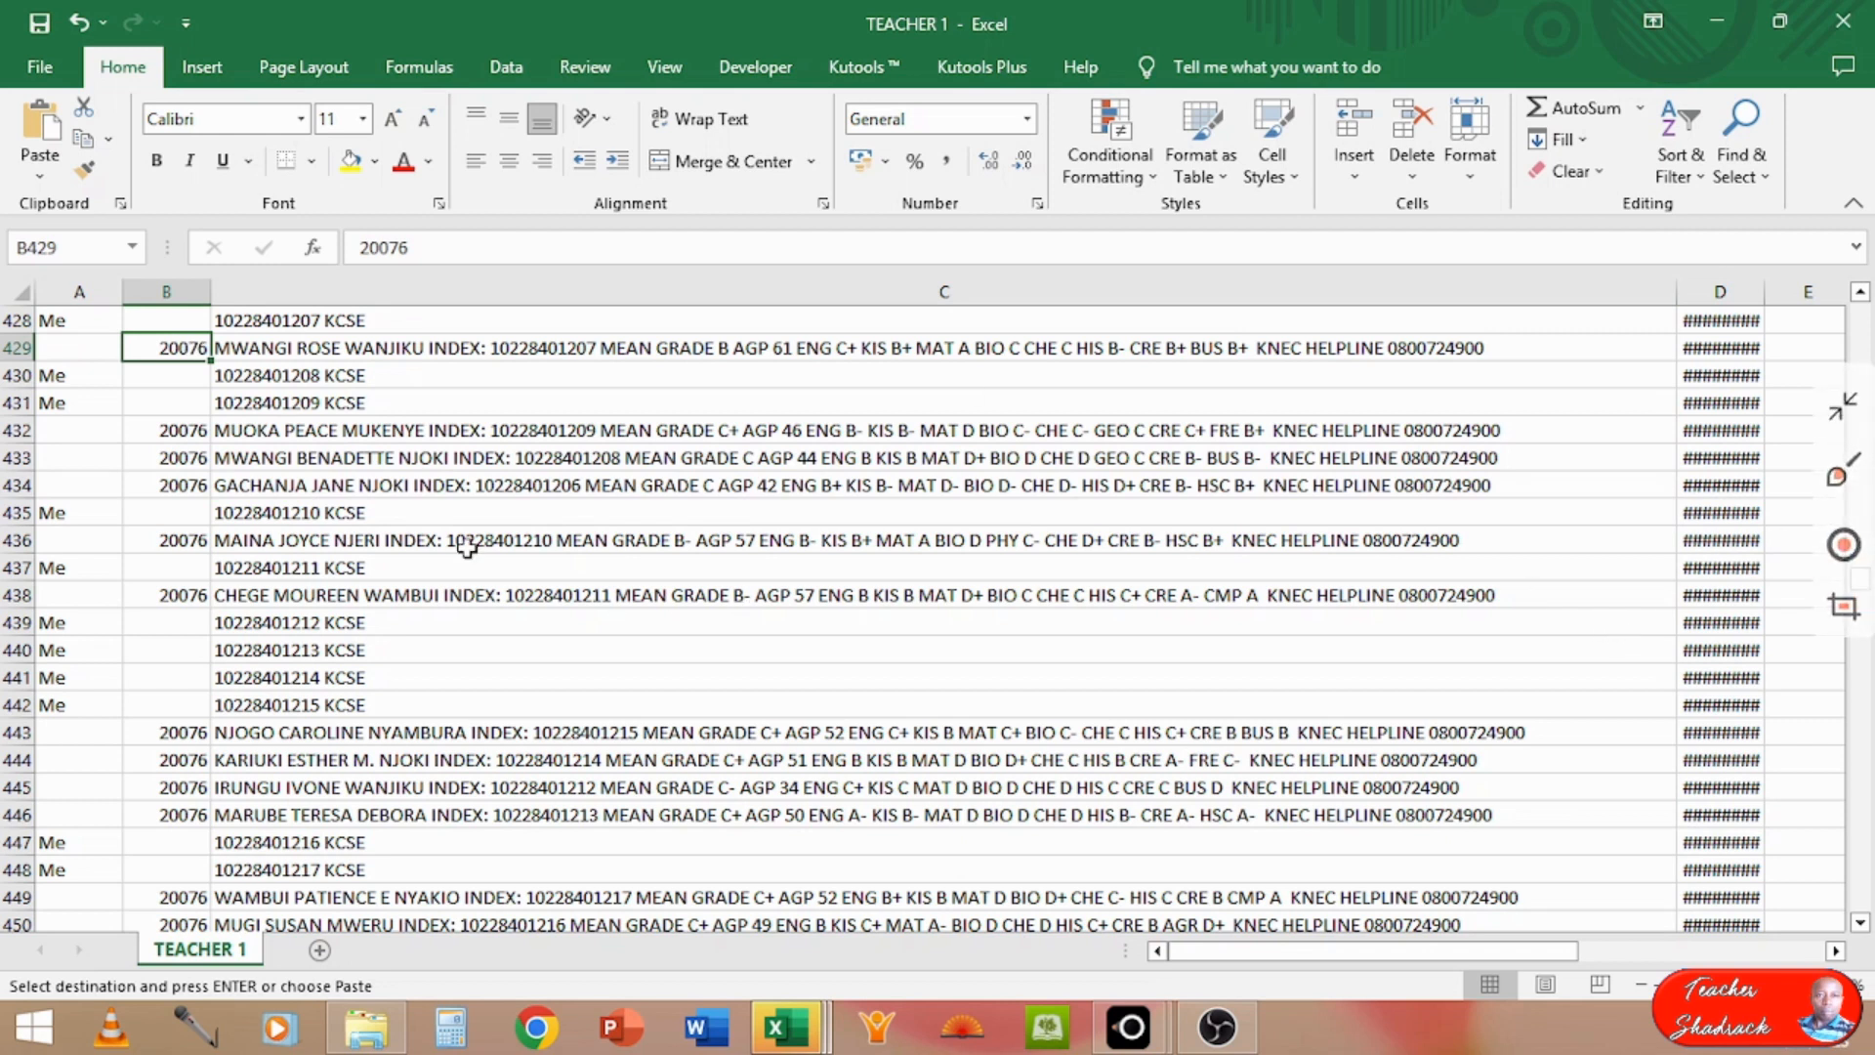
{"action": "key", "text": "Up"}
{"action": "key", "text": "Up"}
{"action": "key", "text": "Up"}
{"action": "key", "text": "Right"}
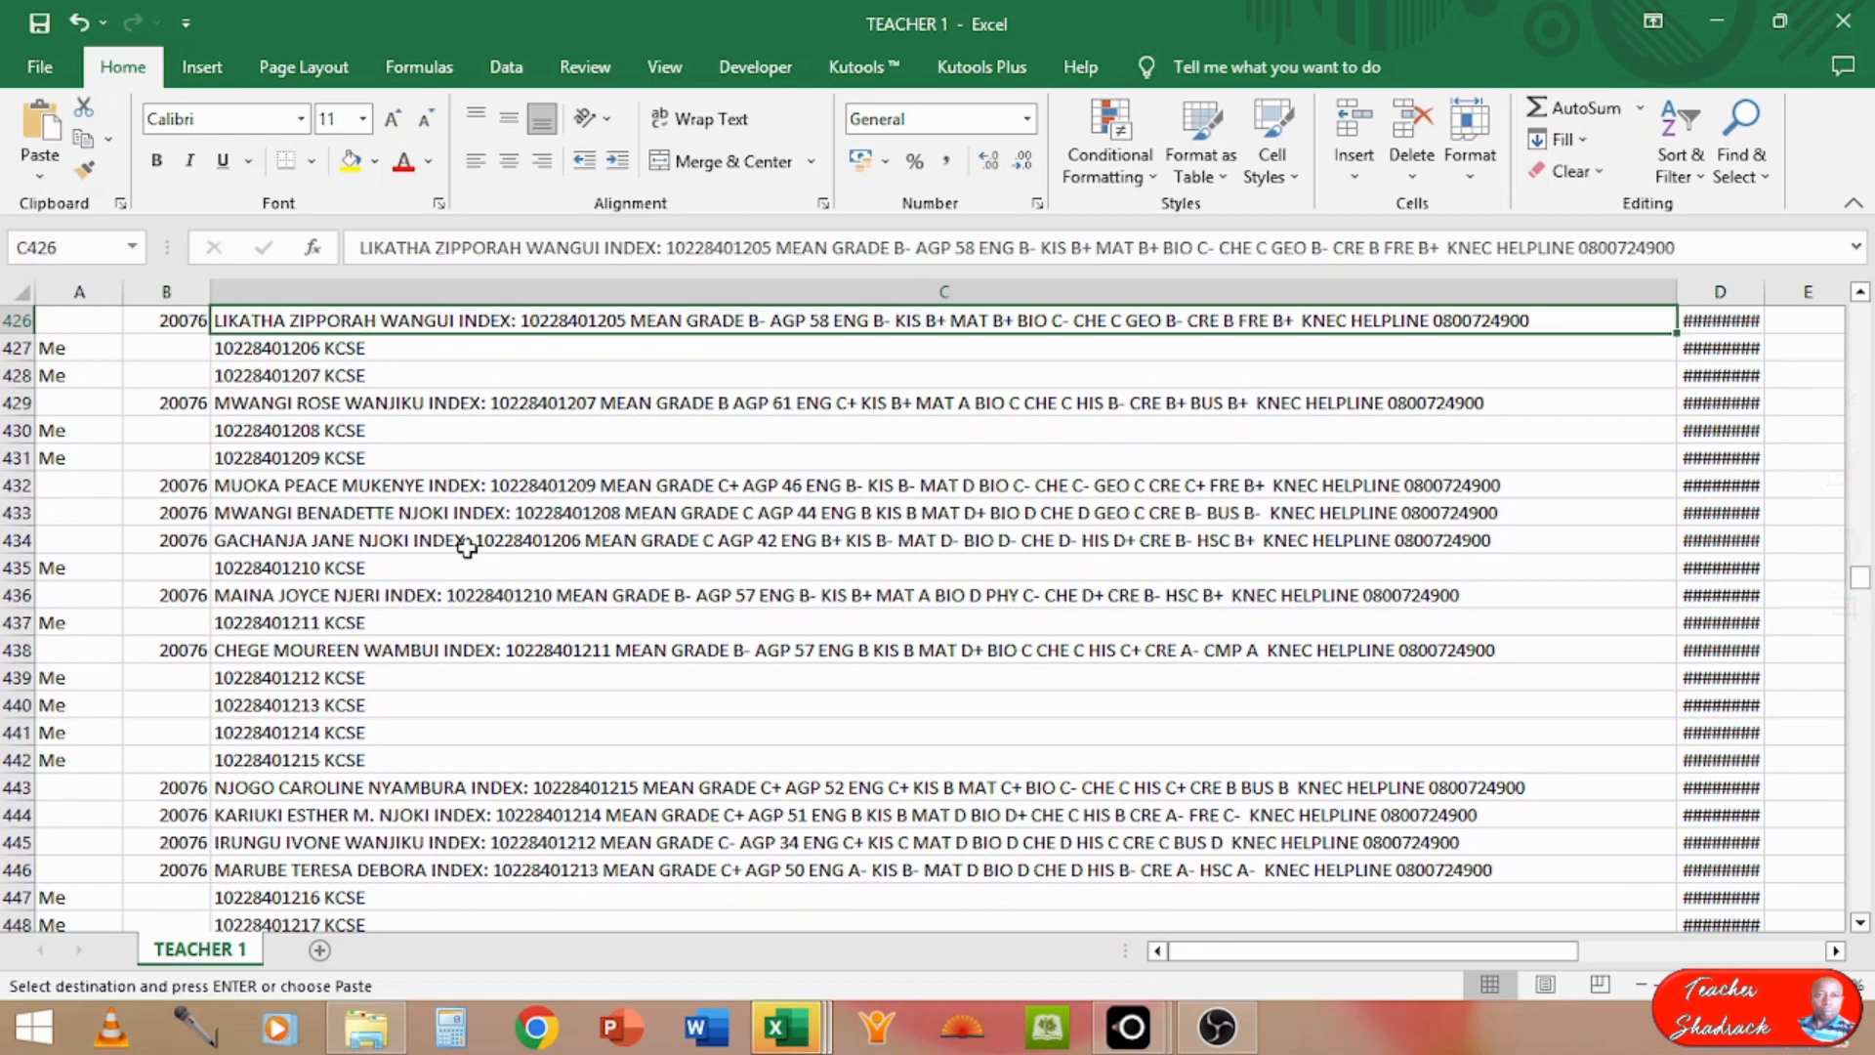
{"action": "key", "text": "ctrl+Up"}
{"action": "key", "text": "Up"}
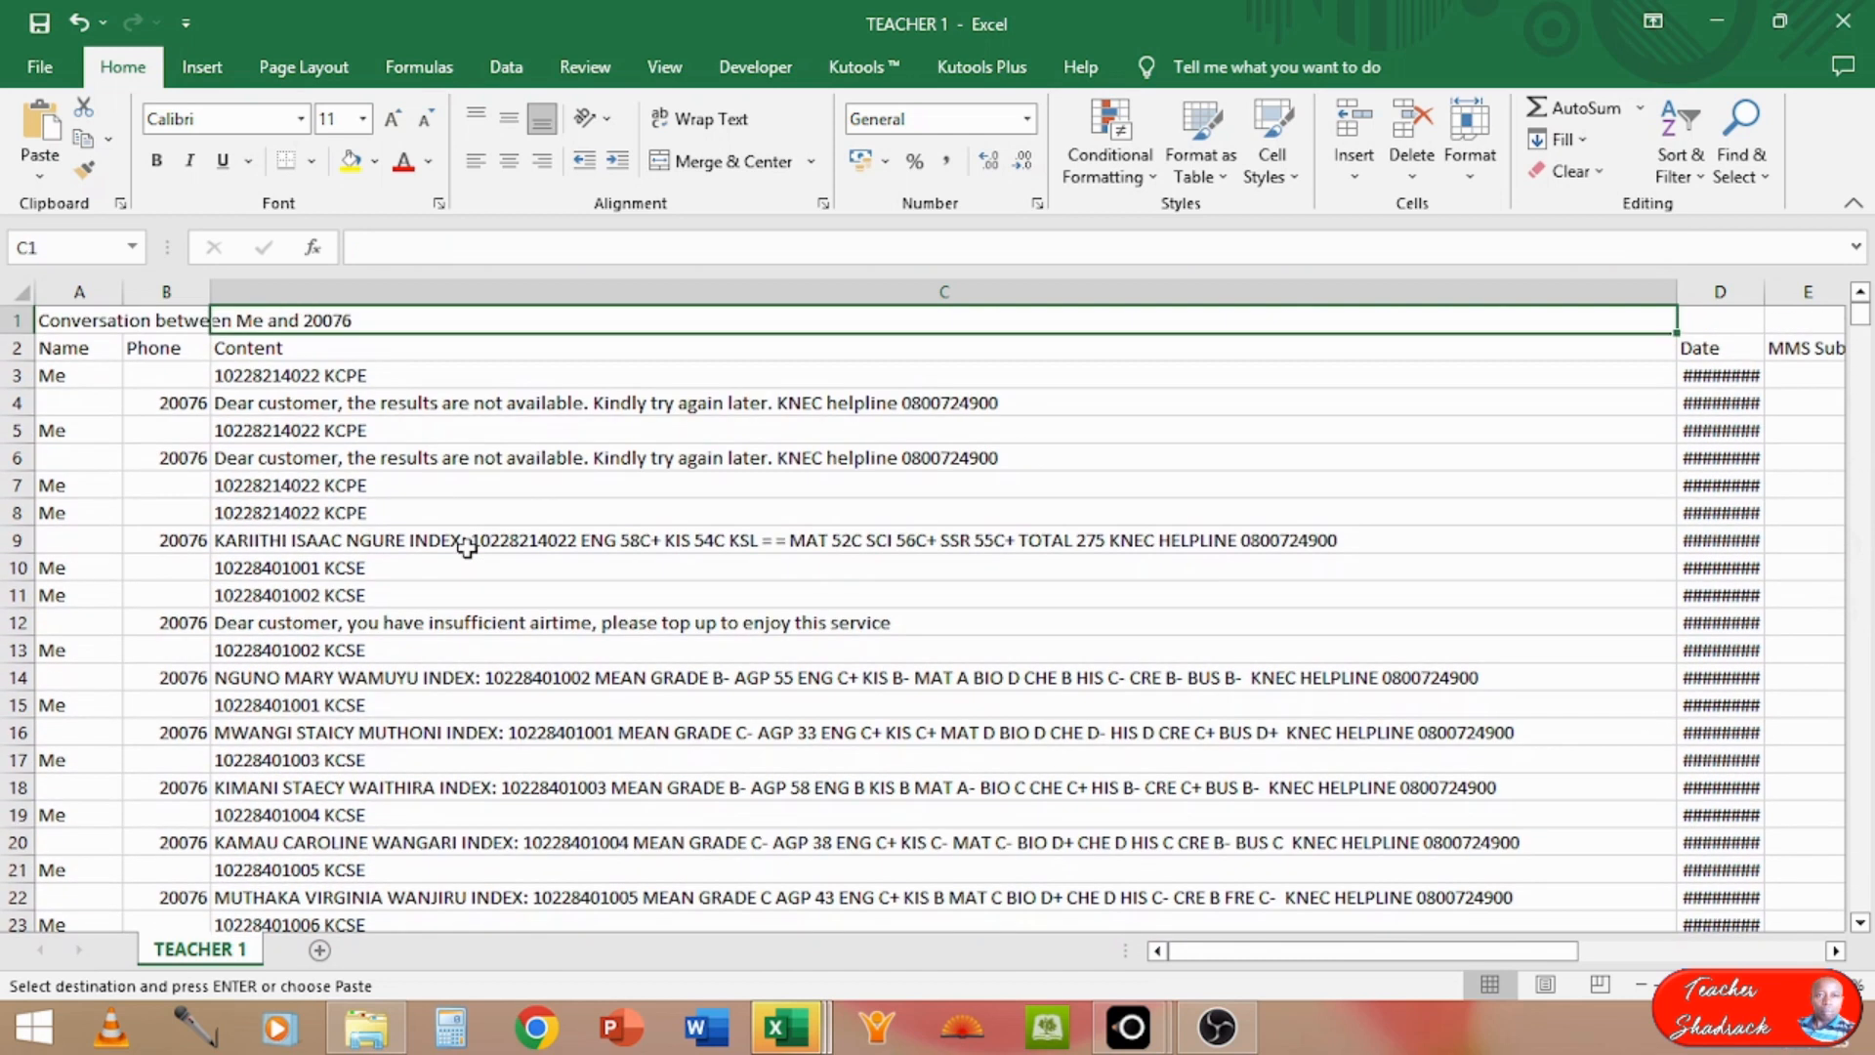
{"action": "left_click", "coordinate": [77, 349]}
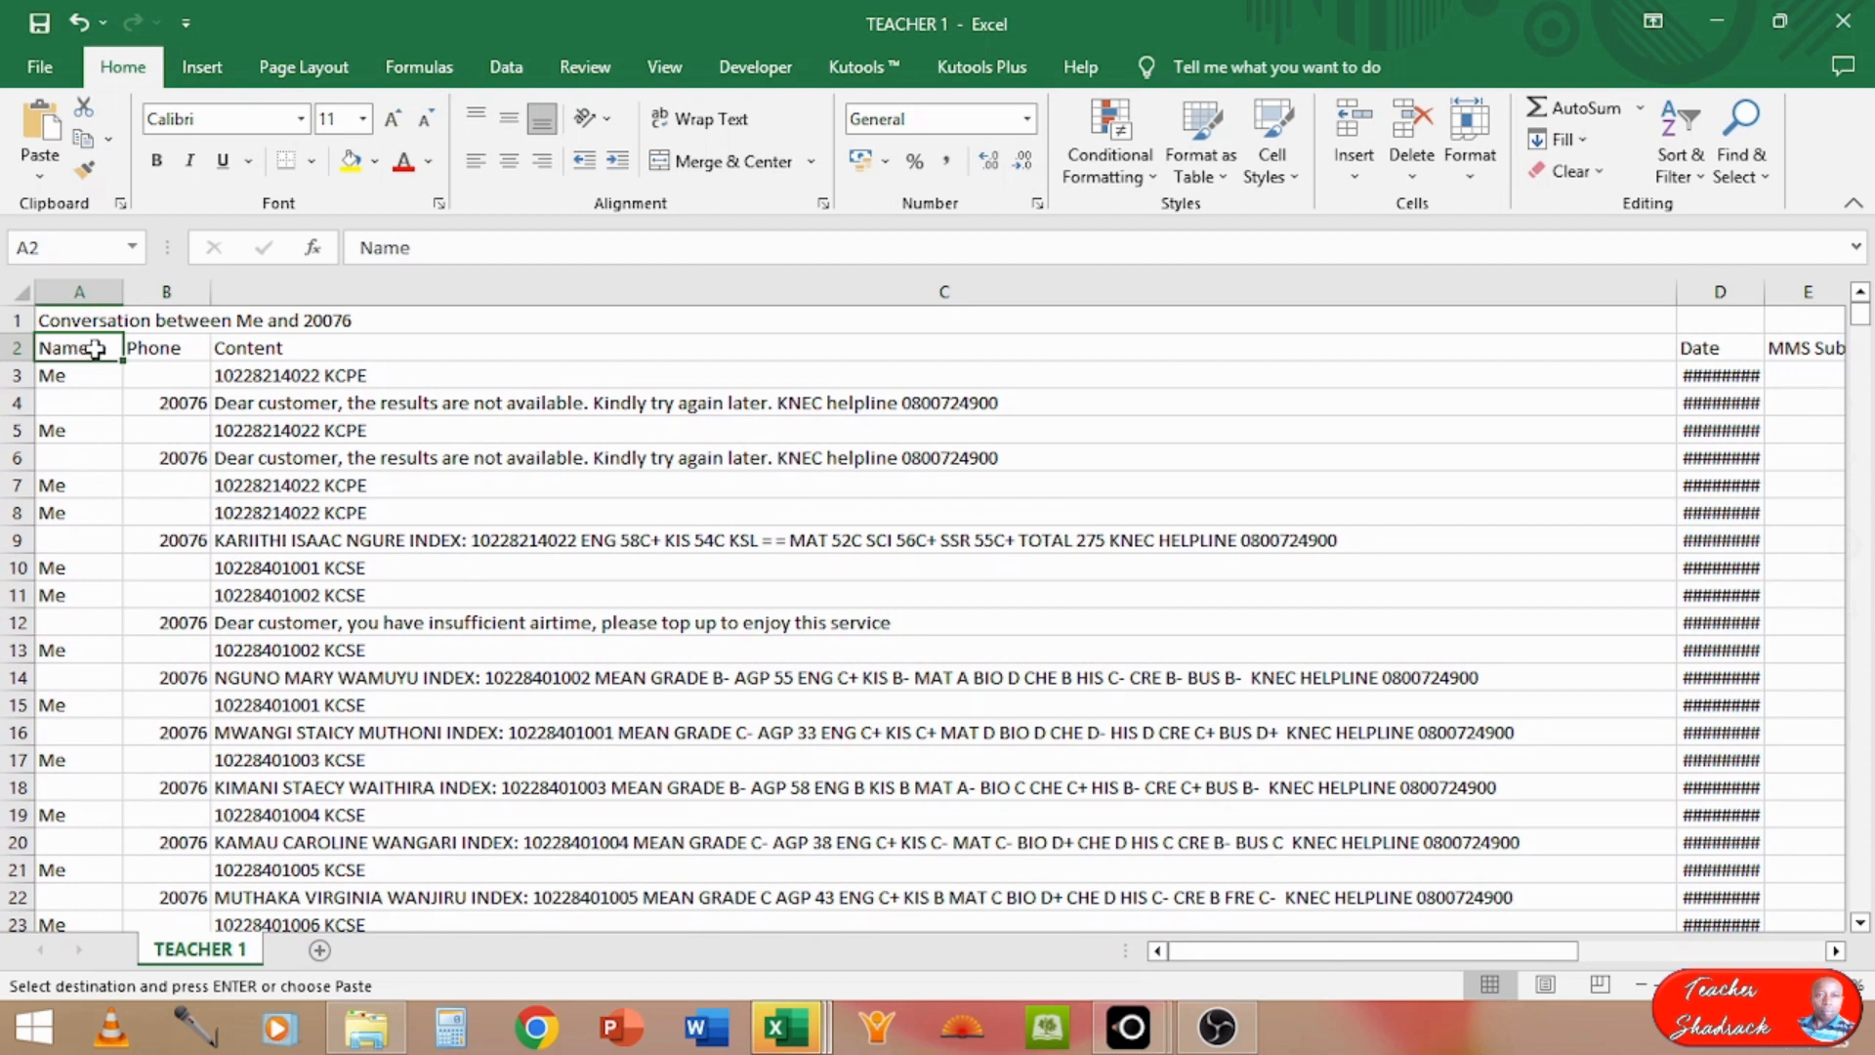
{"action": "left_click_drag", "start_coordinate": [95, 349], "coordinate": [1798, 352]}
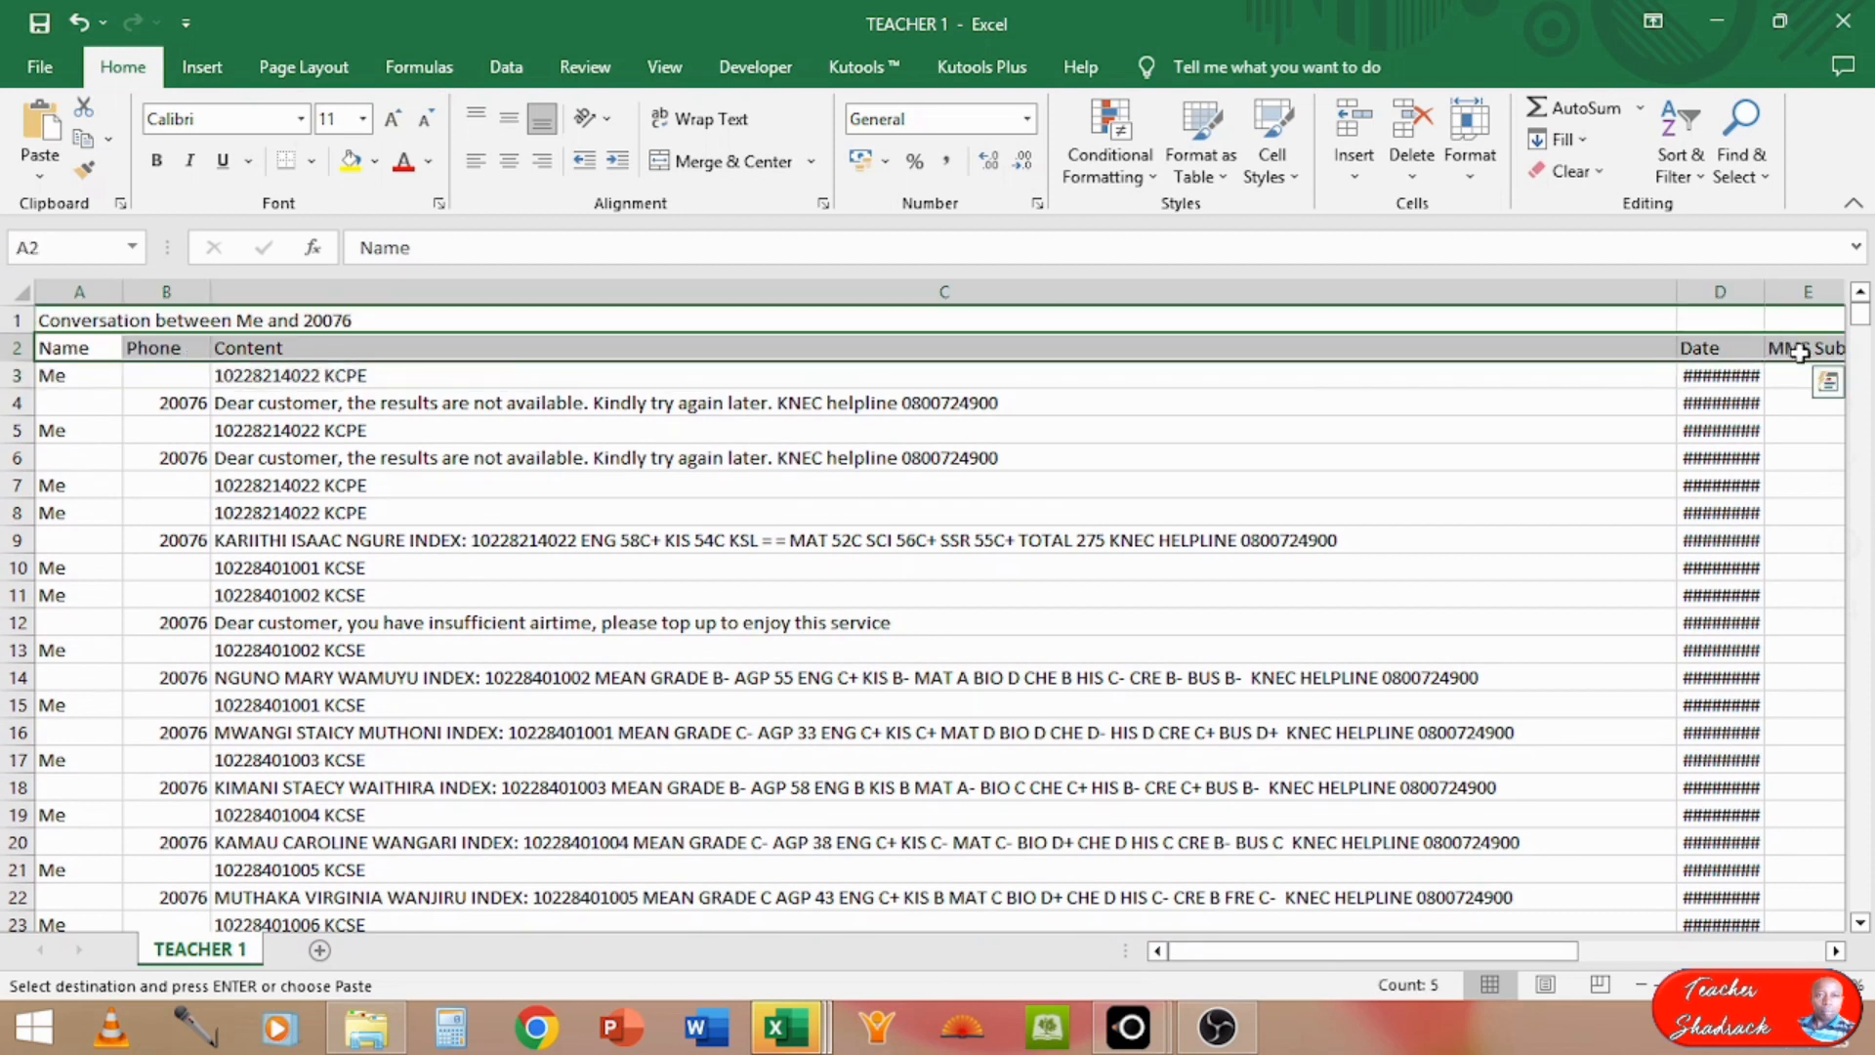
Step: Extend the header selection down over all combined message records to row 968
{"action": "key", "text": "shift+Down"}
{"action": "key", "text": "shift+Down"}
{"action": "key", "text": "shift+Down"}
{"action": "key", "text": "shift+Down"}
{"action": "key", "text": "shift+Down"}
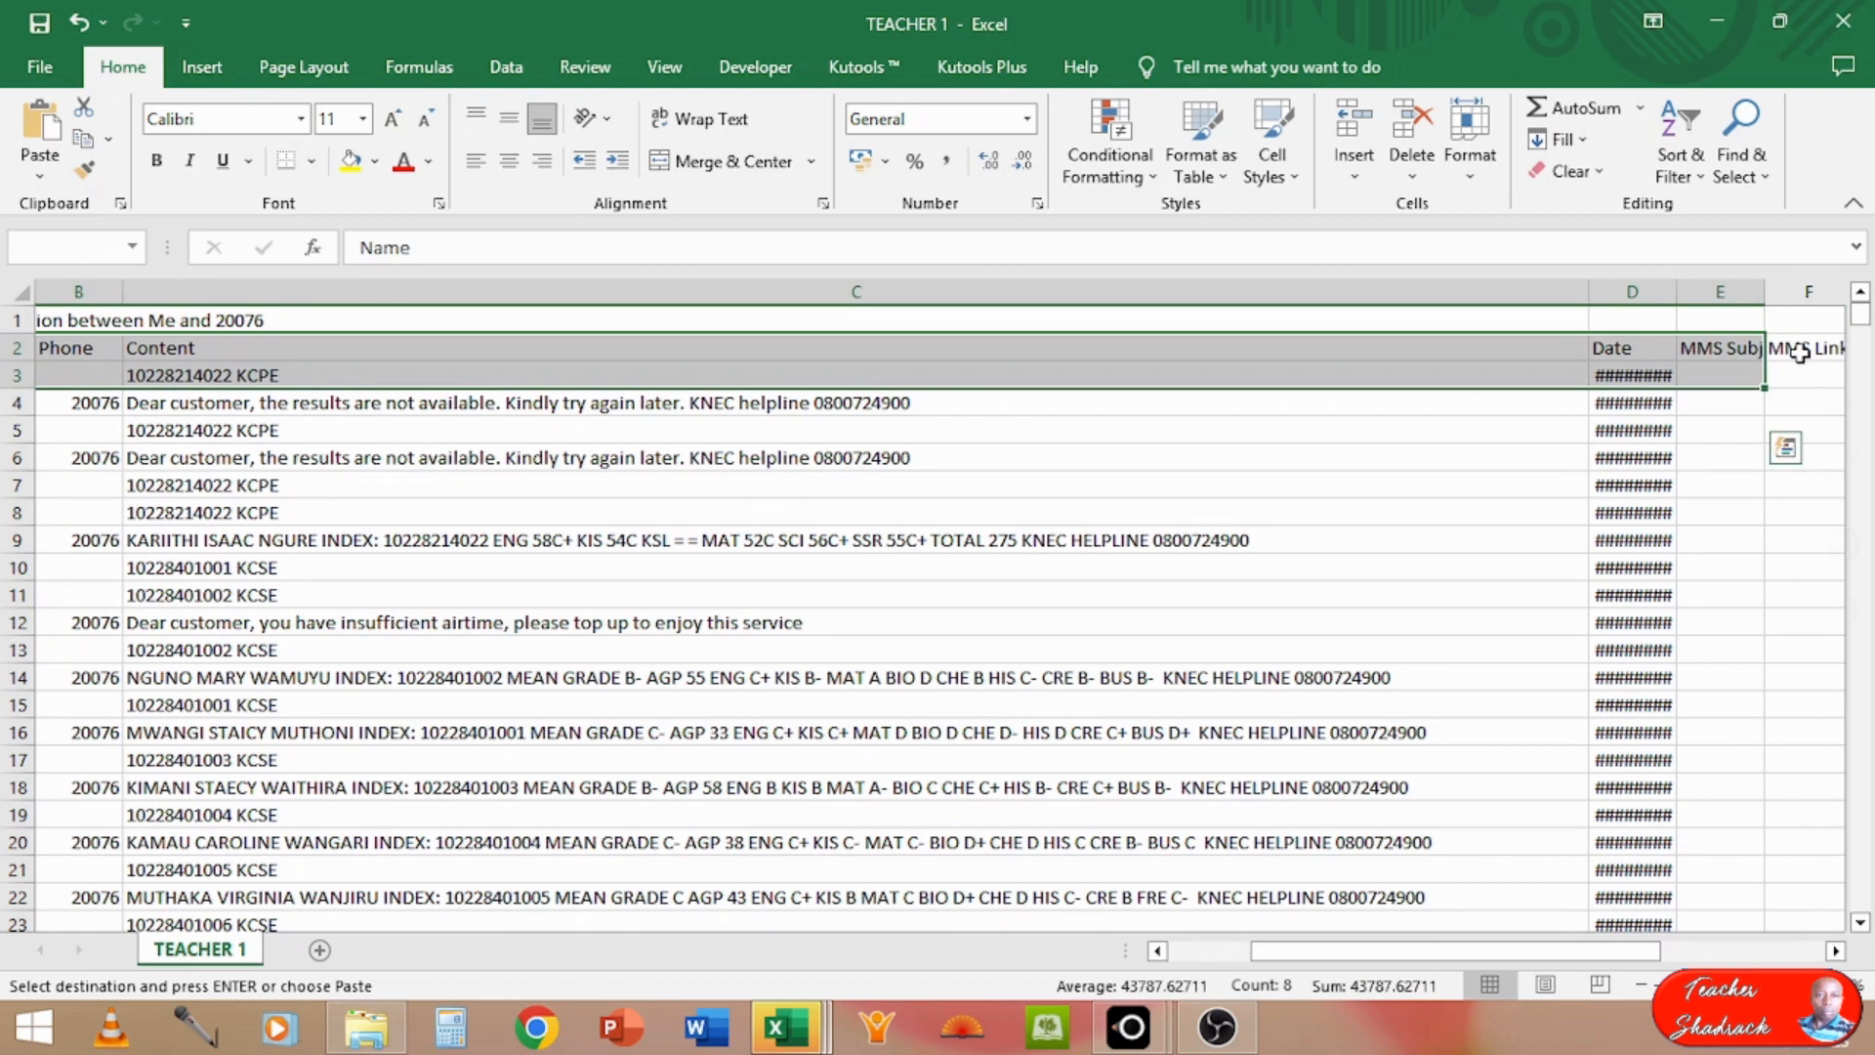
{"action": "key", "text": "shift+Down"}
{"action": "key", "text": "shift+Down"}
{"action": "key", "text": "shift+Down"}
{"action": "key", "text": "shift+Down"}
{"action": "key", "text": "shift+Down"}
{"action": "key", "text": "shift+Down"}
{"action": "key", "text": "shift+Down"}
{"action": "key", "text": "shift+Down"}
{"action": "key", "text": "shift+Down"}
{"action": "key", "text": "shift+Down"}
{"action": "key", "text": "shift+Down"}
{"action": "key", "text": "shift+Down"}
{"action": "key", "text": "shift+Down"}
{"action": "key", "text": "shift+Down"}
{"action": "key", "text": "shift+Down"}
{"action": "key", "text": "shift+Down"}
{"action": "key", "text": "shift+Down"}
{"action": "key", "text": "shift+Down"}
{"action": "key", "text": "shift+Down"}
{"action": "key", "text": "shift+Down"}
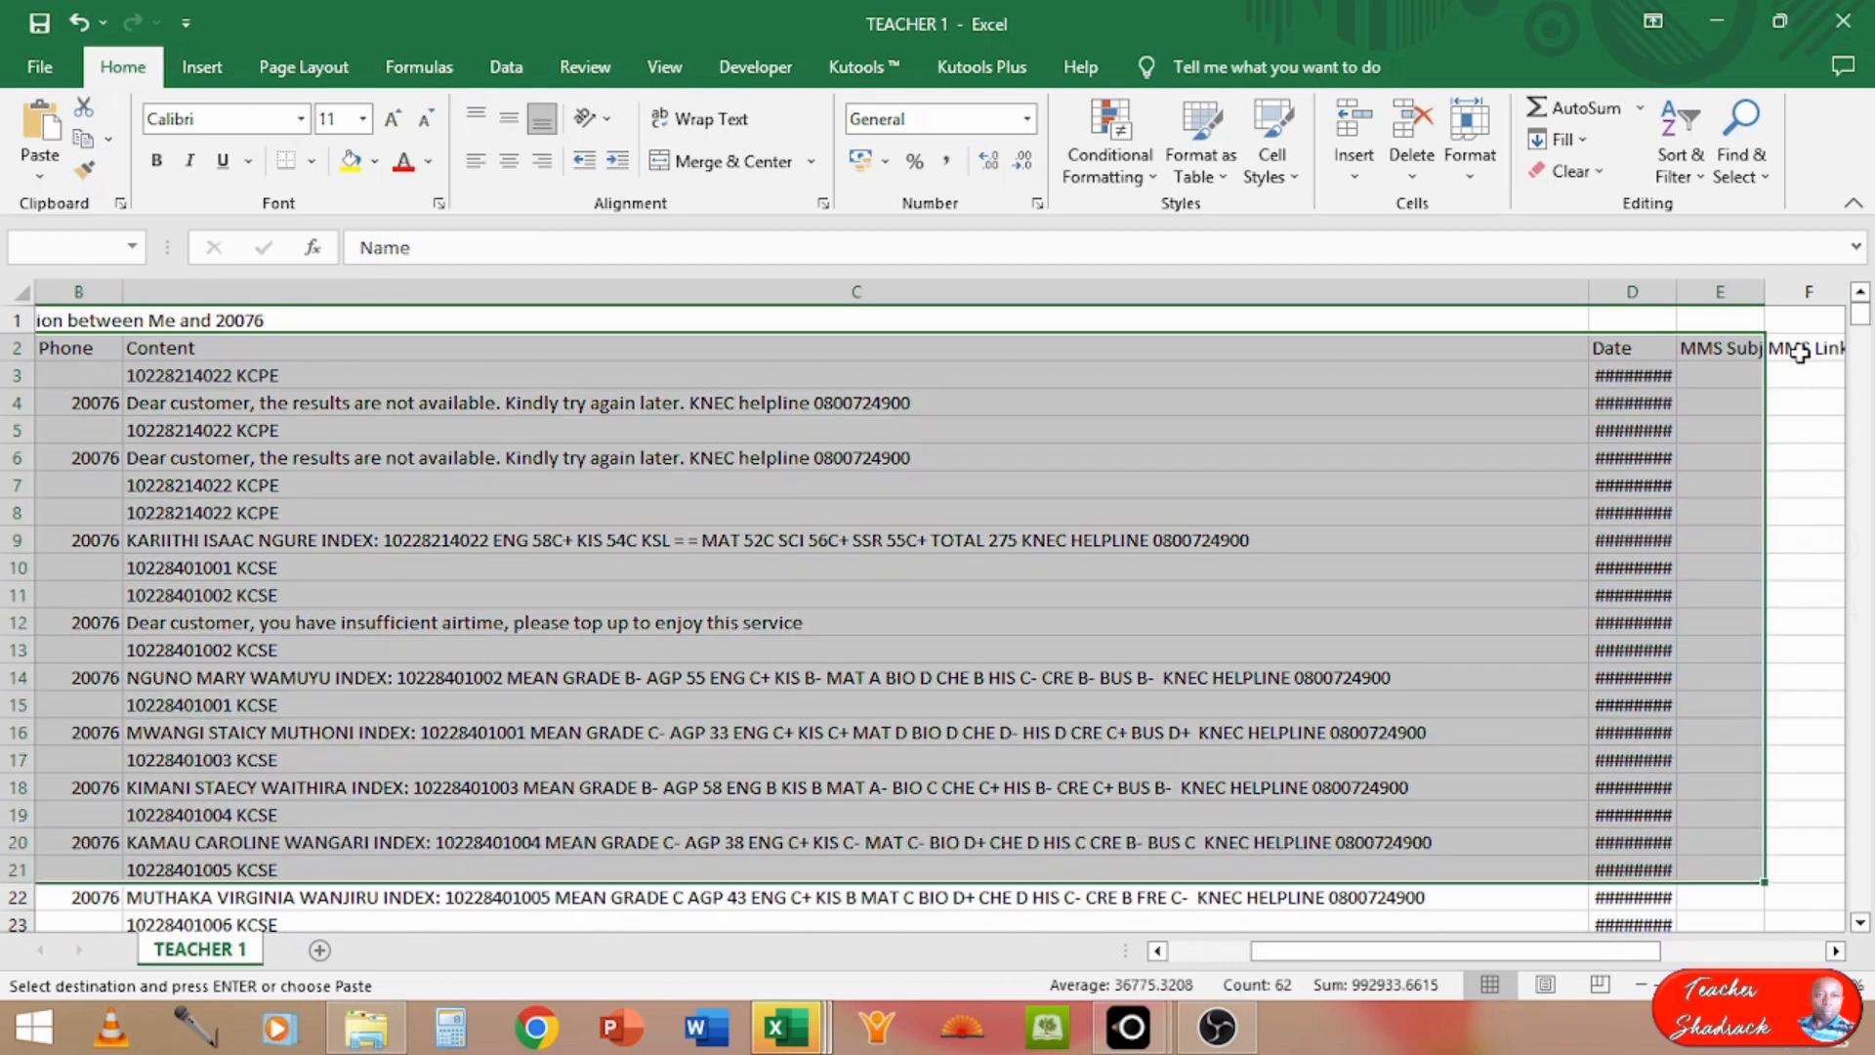
{"action": "key", "text": "shift+Down"}
{"action": "key", "text": "shift+Down"}
{"action": "key", "text": "shift+Down"}
{"action": "key", "text": "shift+Down"}
{"action": "key", "text": "shift+Down"}
{"action": "key", "text": "shift+Down"}
{"action": "key", "text": "shift+Down"}
{"action": "key", "text": "shift+Down"}
{"action": "key", "text": "shift+Down"}
{"action": "key", "text": "shift+Down"}
{"action": "key", "text": "shift+Down"}
{"action": "key", "text": "shift+Down"}
{"action": "key", "text": "shift+Down"}
{"action": "key", "text": "shift+Down"}
{"action": "key", "text": "shift+Down"}
{"action": "key", "text": "shift+Down"}
{"action": "key", "text": "shift+Down"}
{"action": "key", "text": "shift+Down"}
{"action": "key", "text": "shift+Down"}
{"action": "key", "text": "shift+Down"}
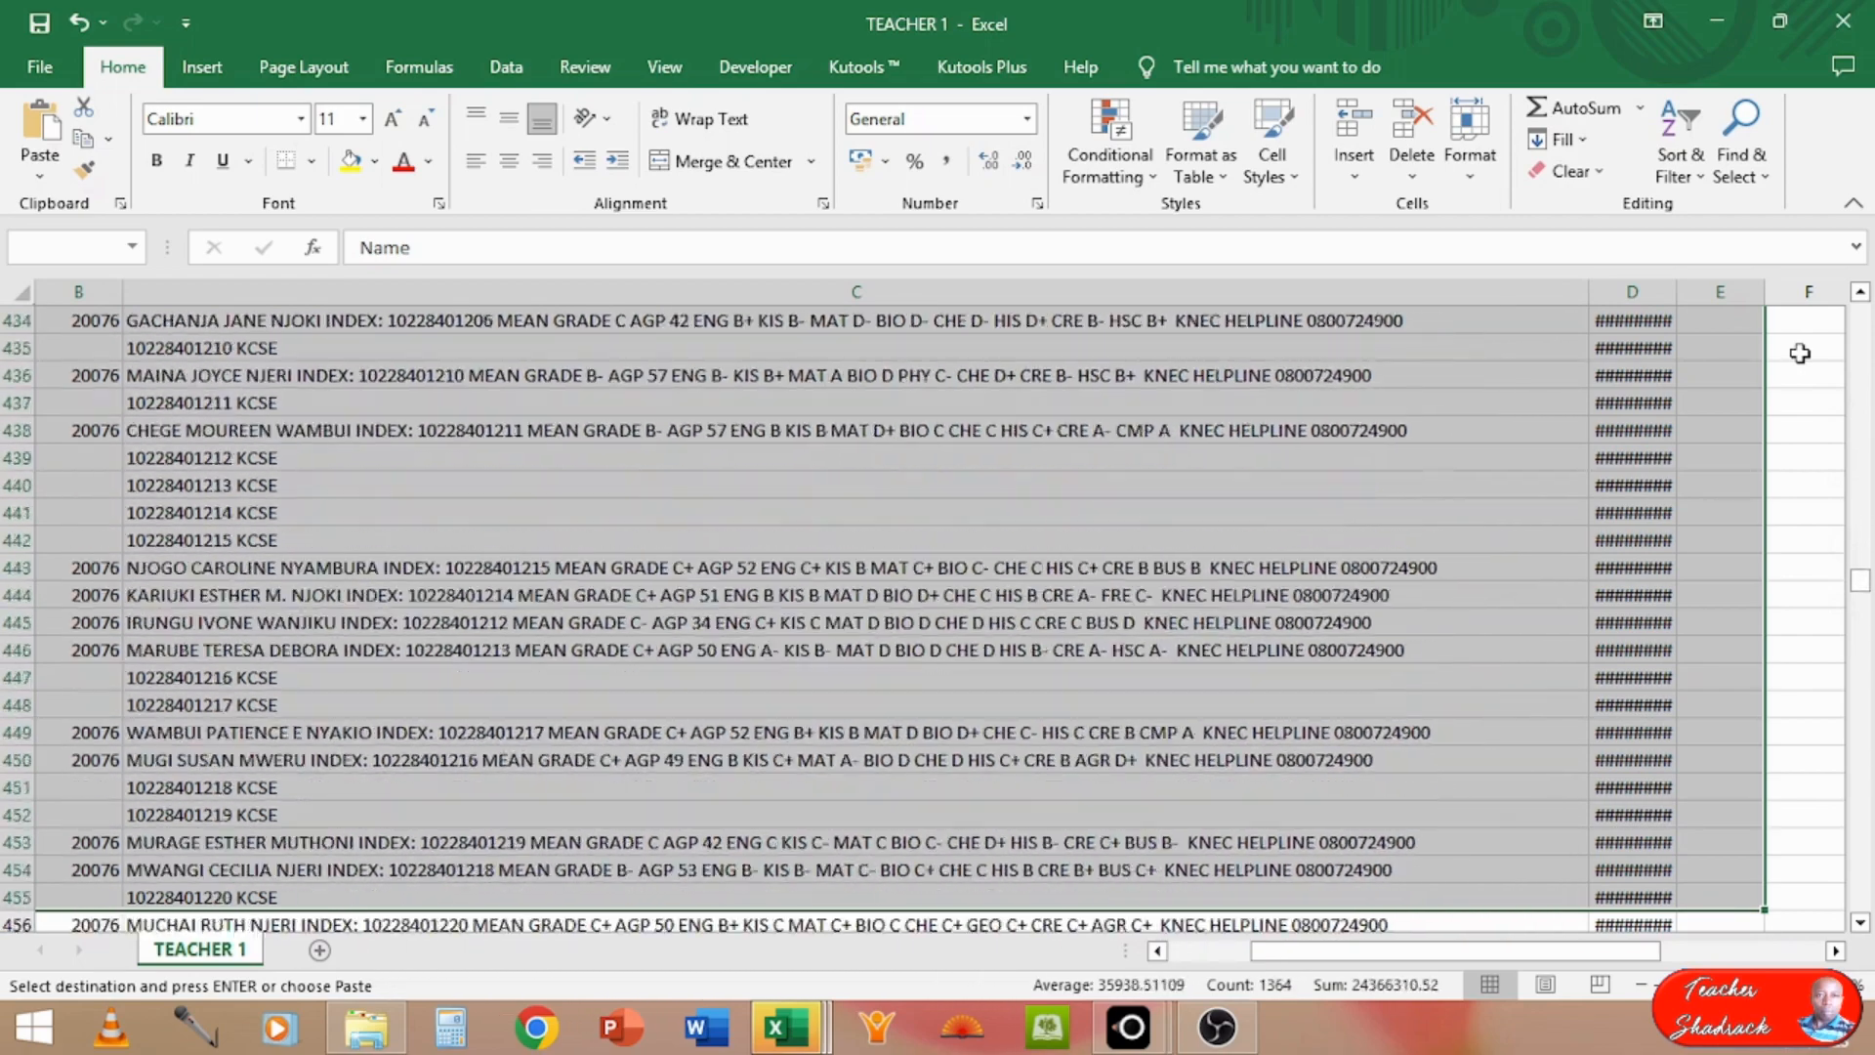
{"action": "scroll", "coordinate": [1799, 353], "scroll_direction": "down", "scroll_amount": 20}
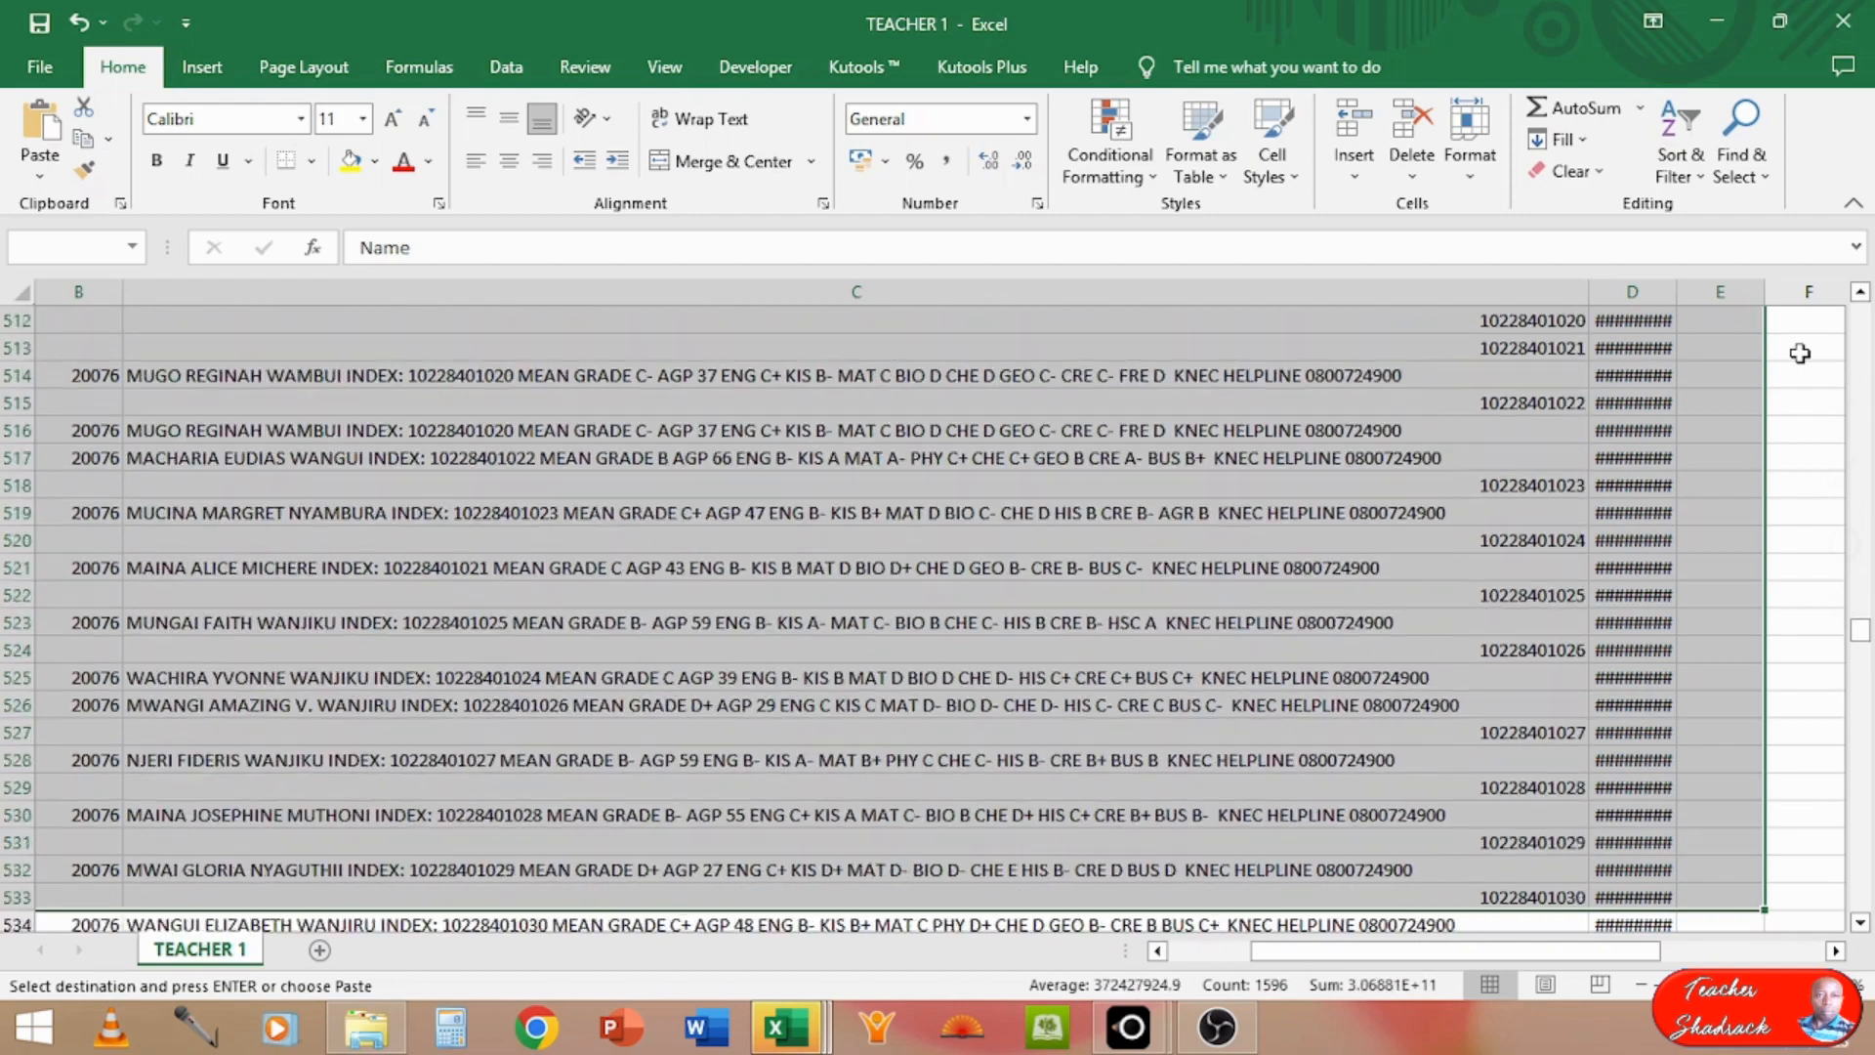
{"action": "scroll", "coordinate": [1800, 354], "scroll_direction": "down", "scroll_amount": 20}
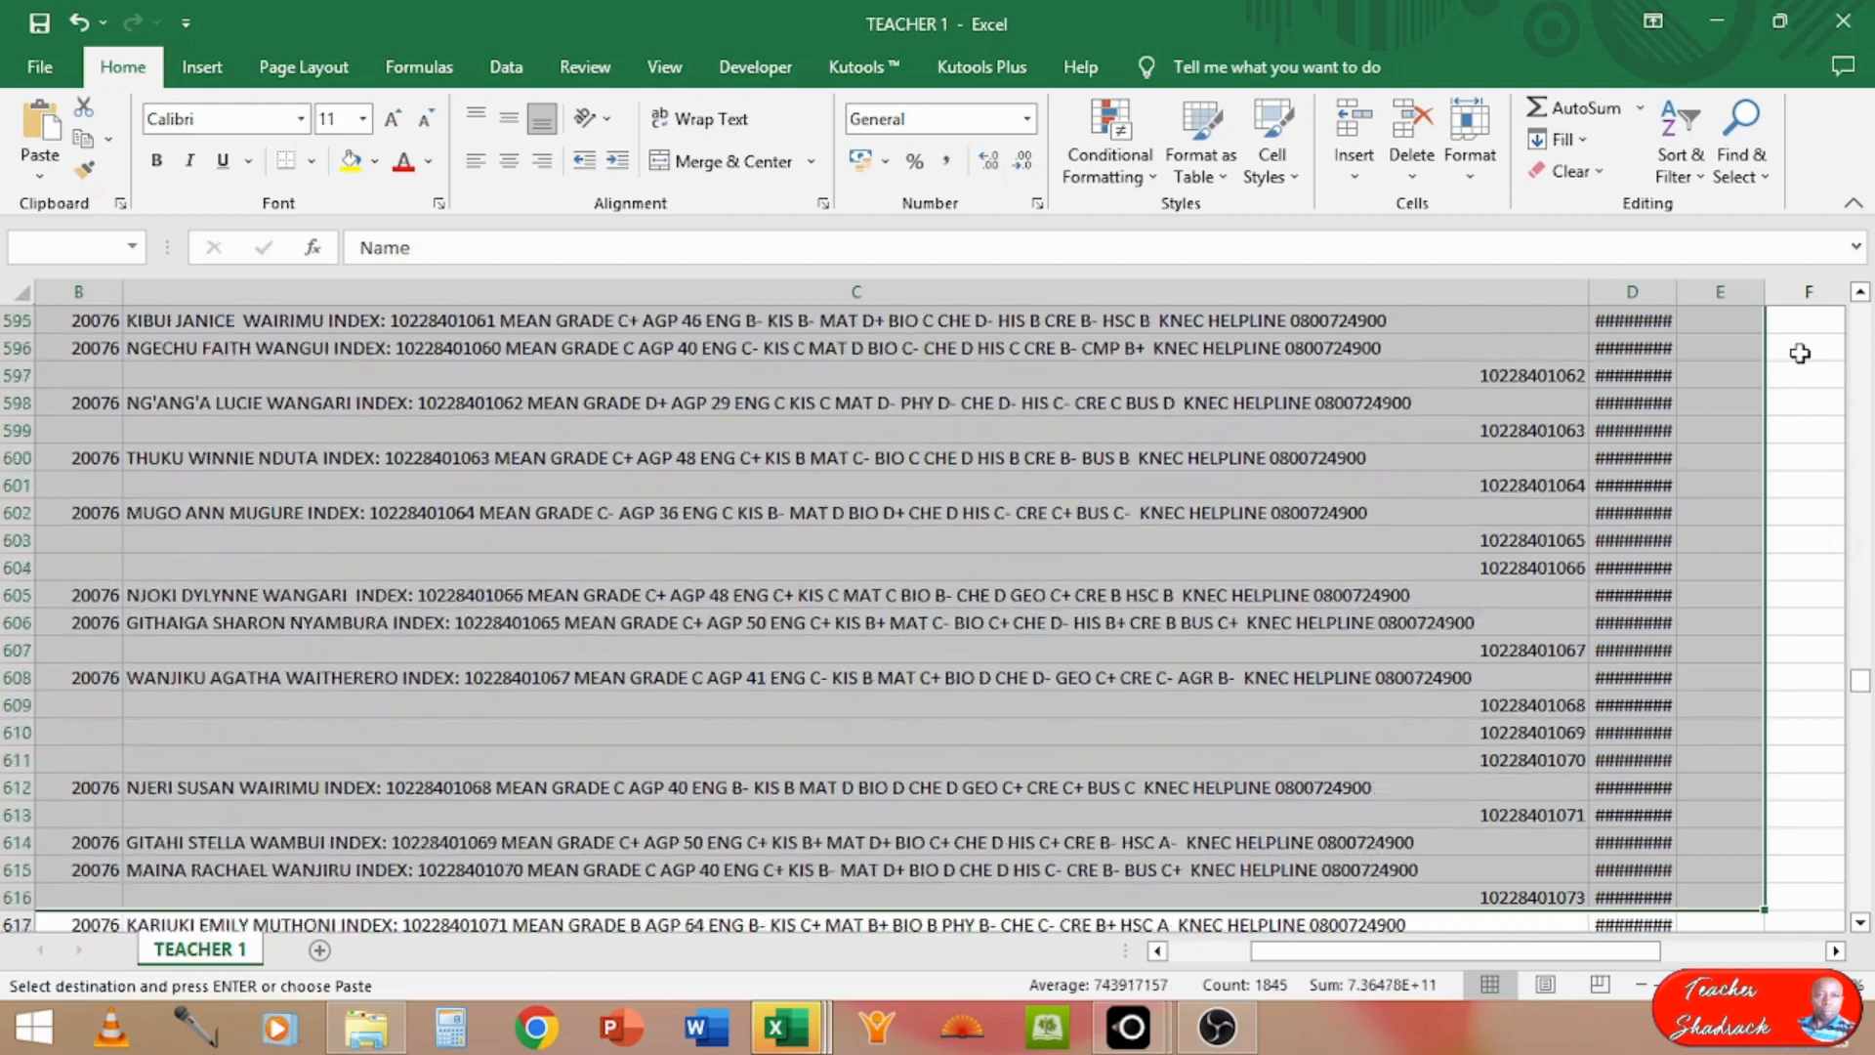
{"action": "scroll", "coordinate": [1800, 353], "scroll_direction": "down", "scroll_amount": 20}
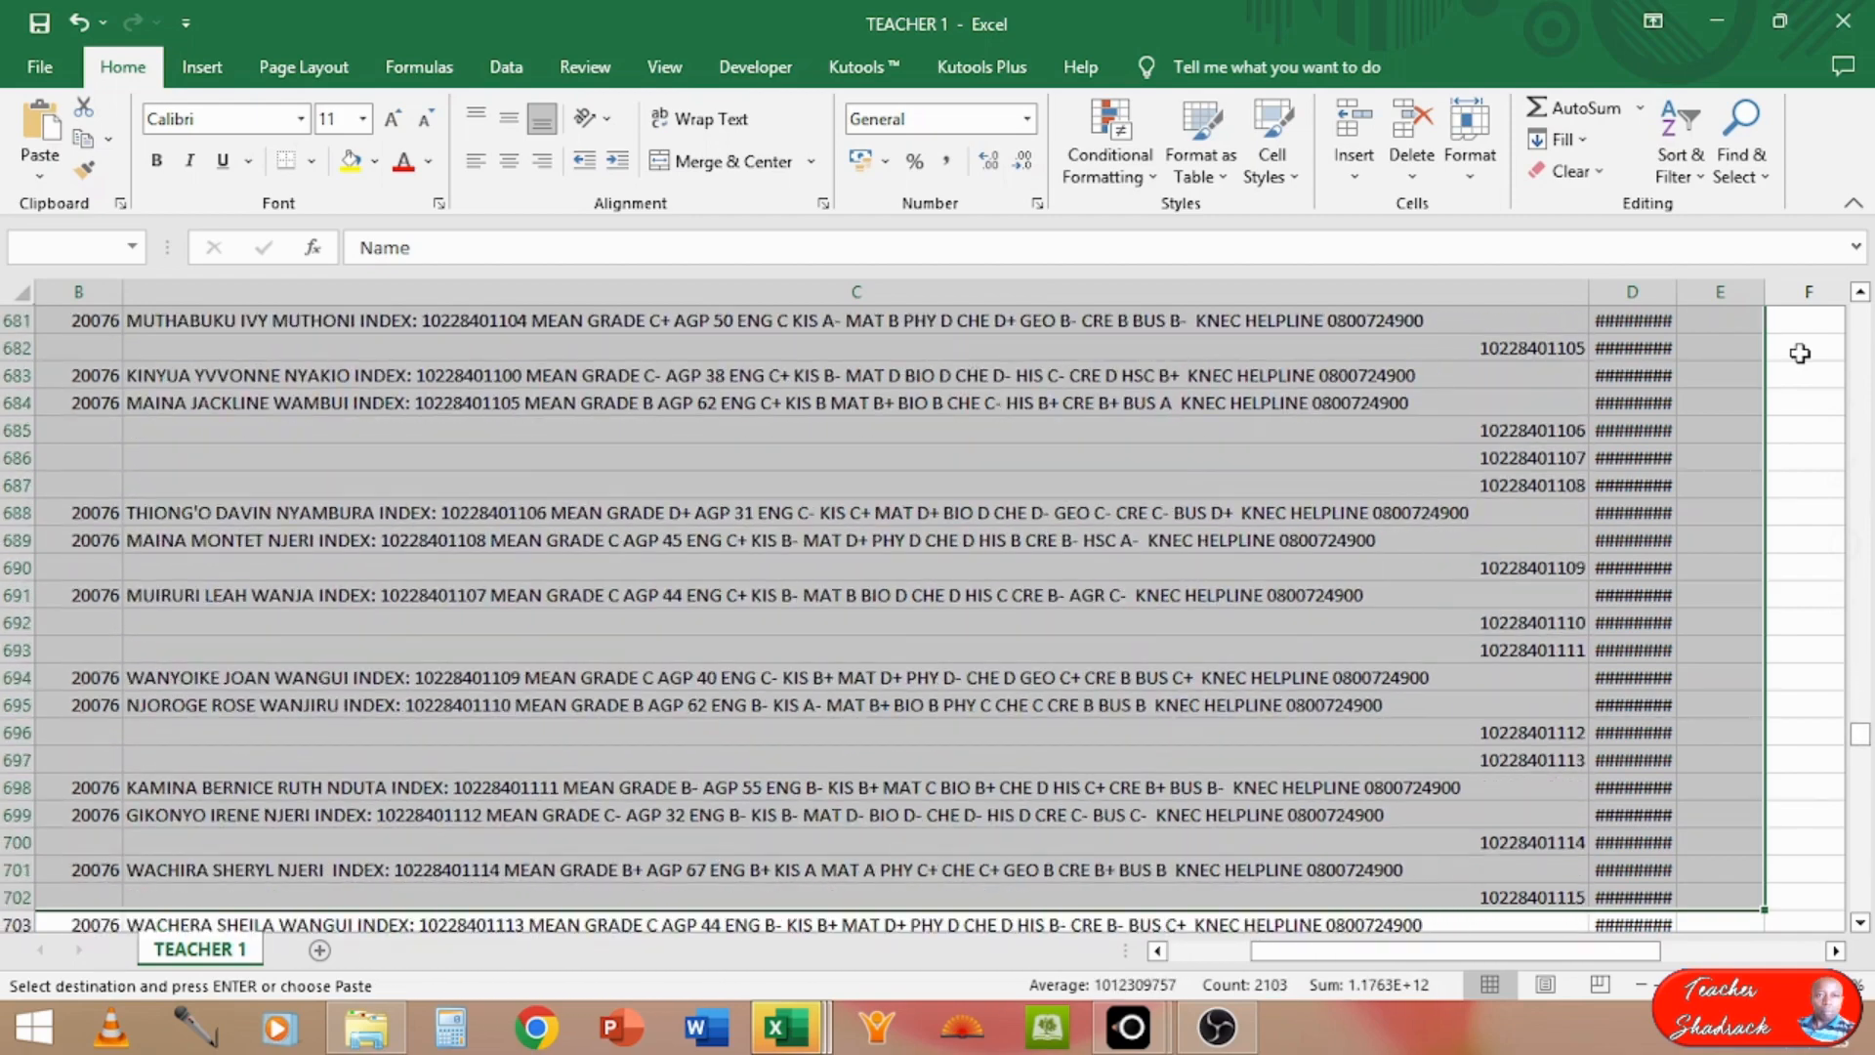
{"action": "scroll", "coordinate": [1799, 353], "scroll_direction": "down", "scroll_amount": 20}
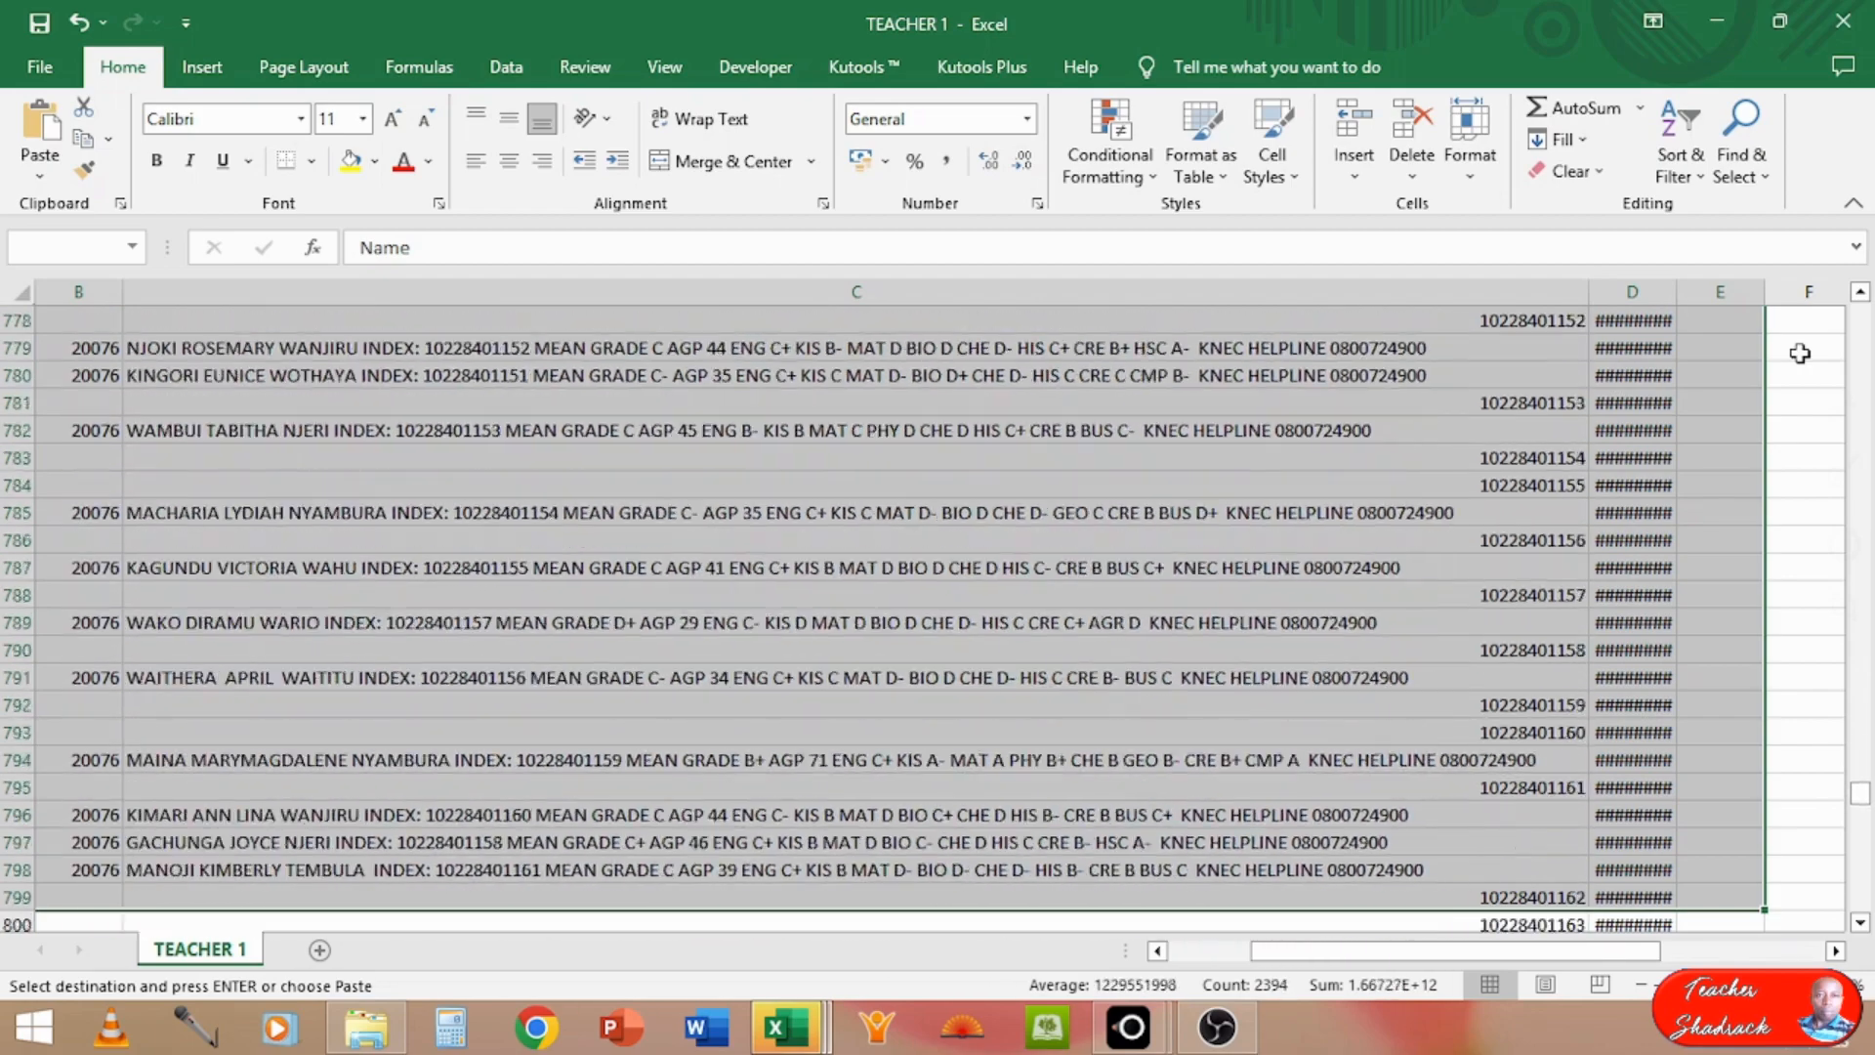
{"action": "scroll", "coordinate": [1800, 353], "scroll_direction": "down", "scroll_amount": 20}
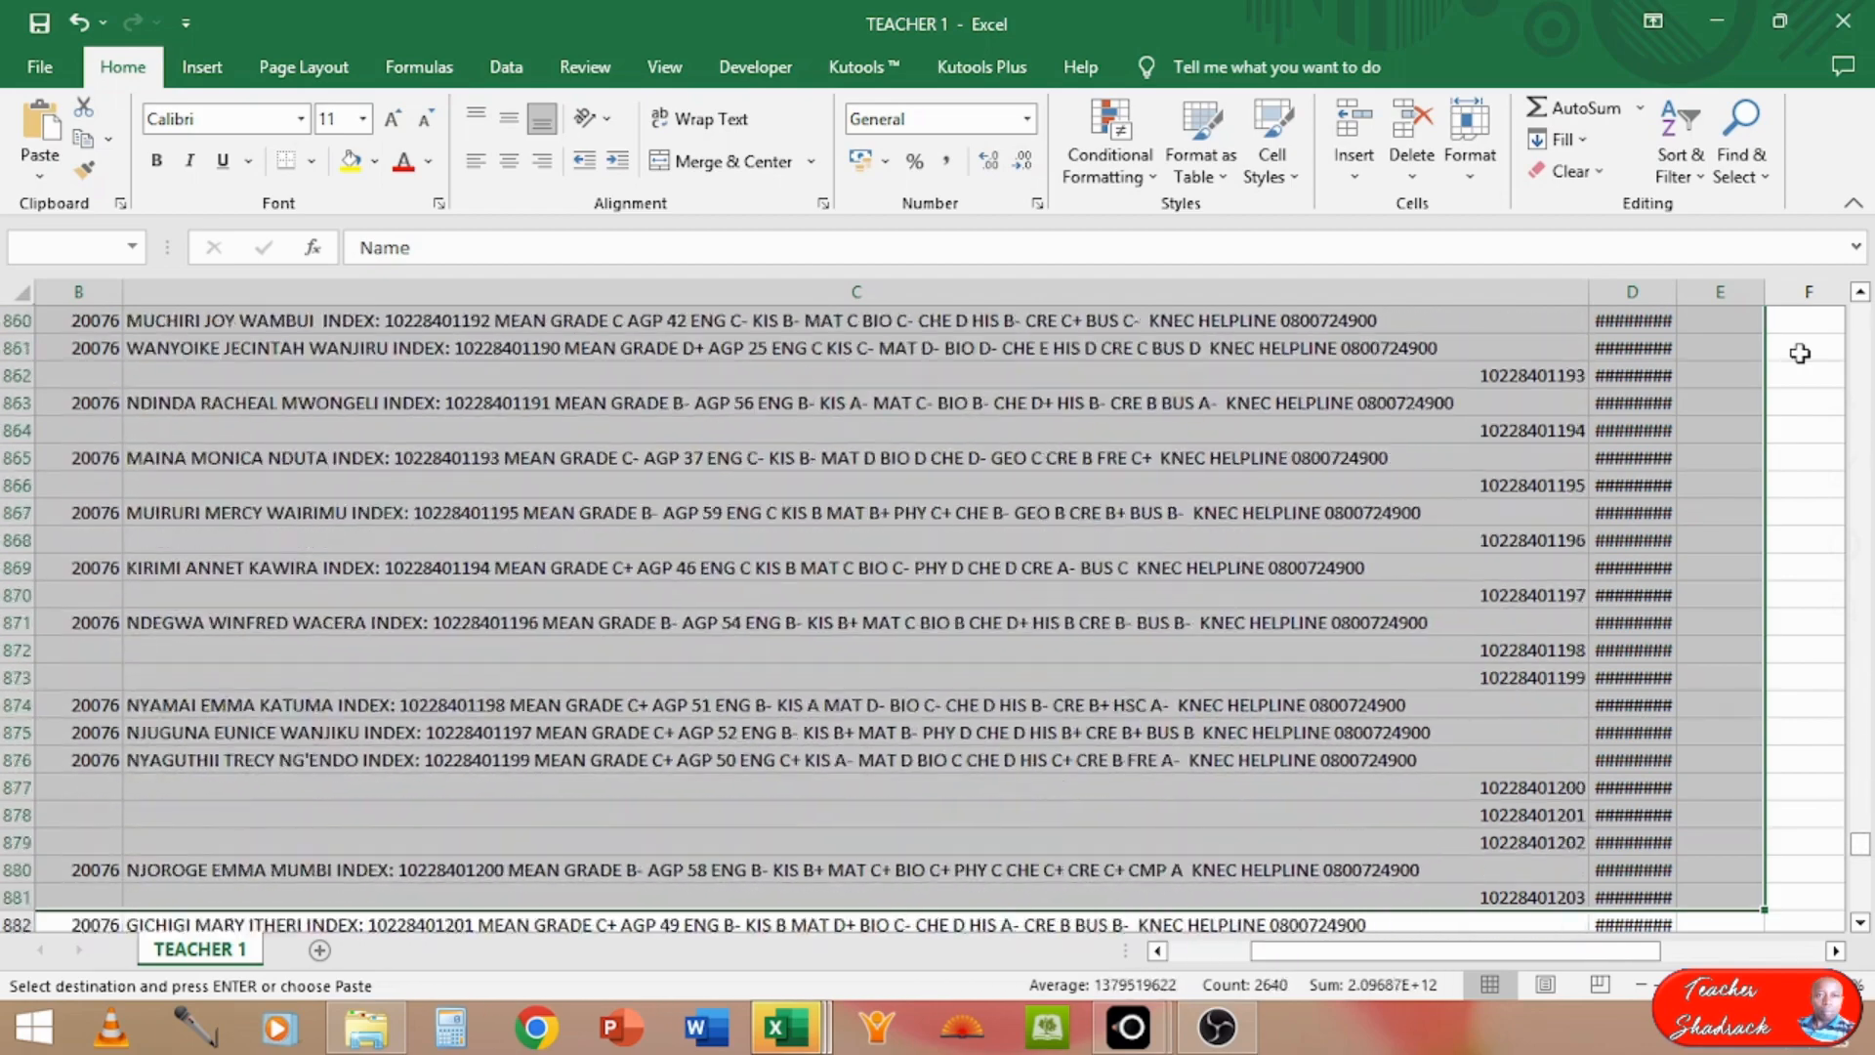
{"action": "scroll", "coordinate": [1799, 354], "scroll_direction": "down", "scroll_amount": 20}
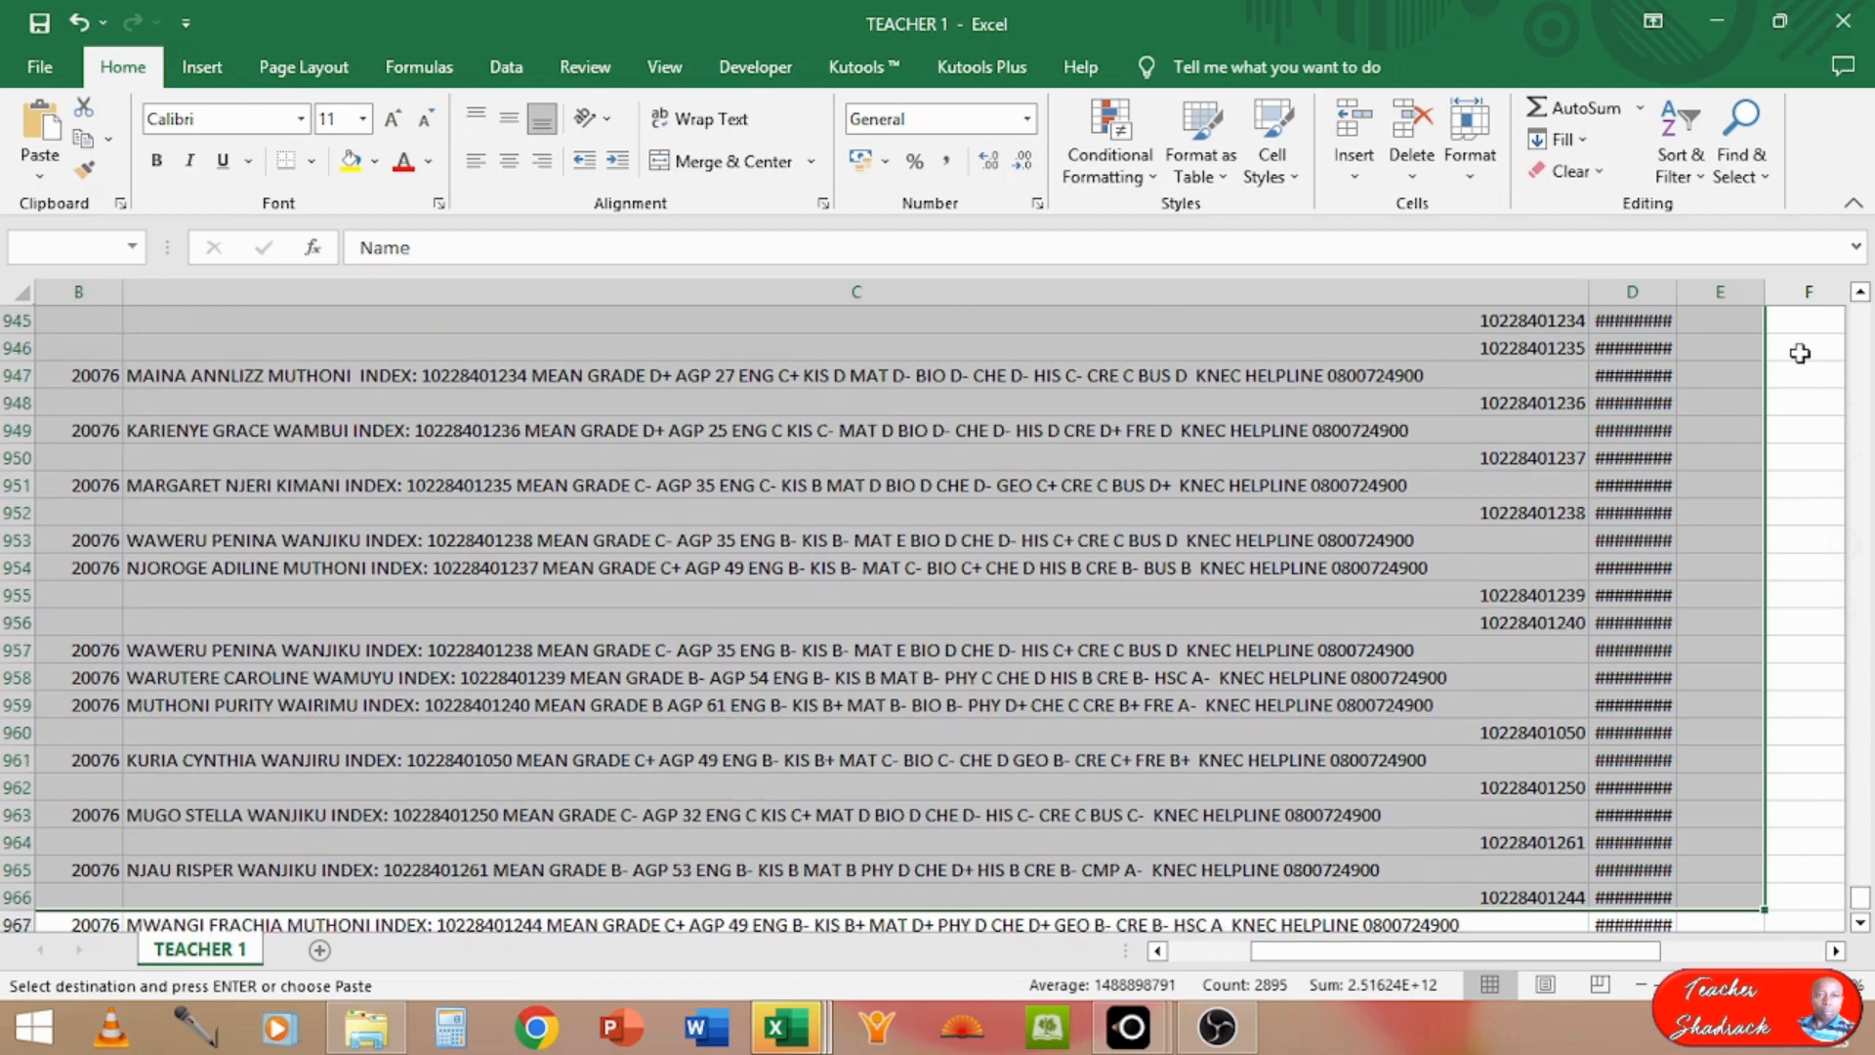
{"action": "scroll", "coordinate": [1799, 354], "scroll_direction": "down", "scroll_amount": 7}
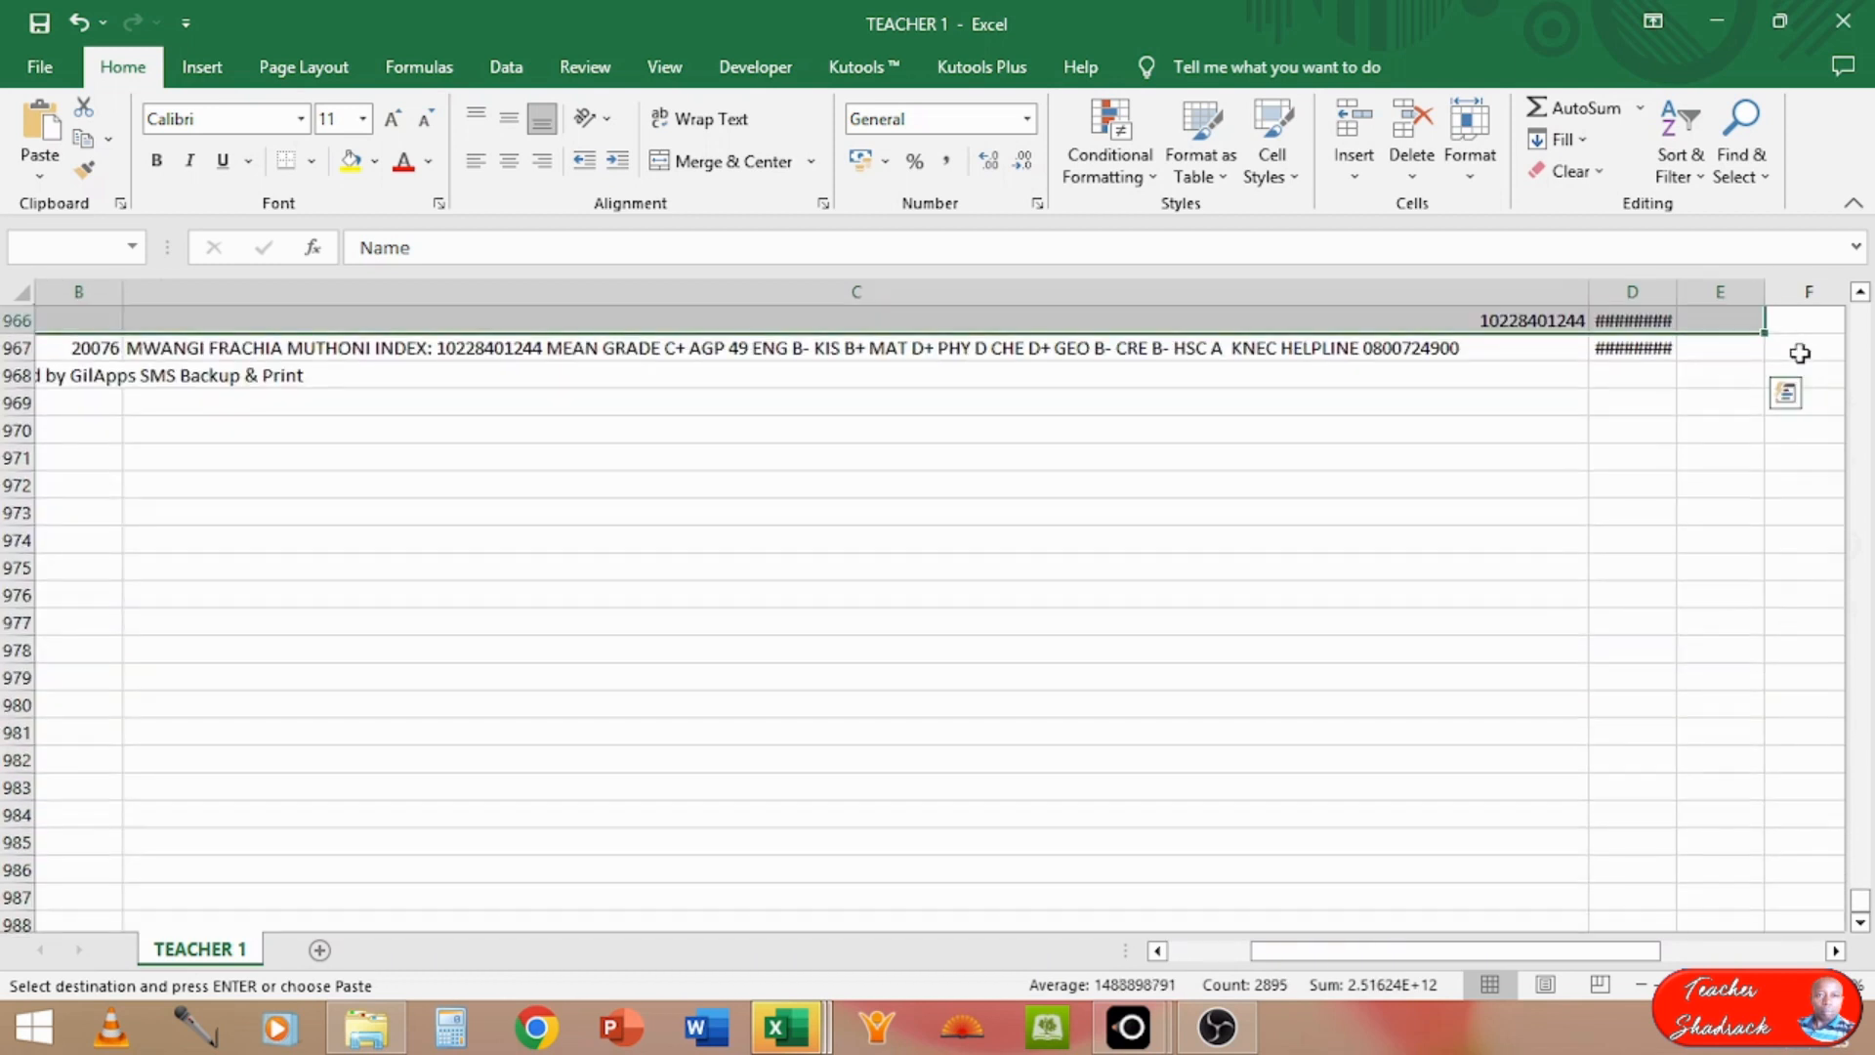
{"action": "key", "text": "shift+Down"}
{"action": "key", "text": "shift+Down"}
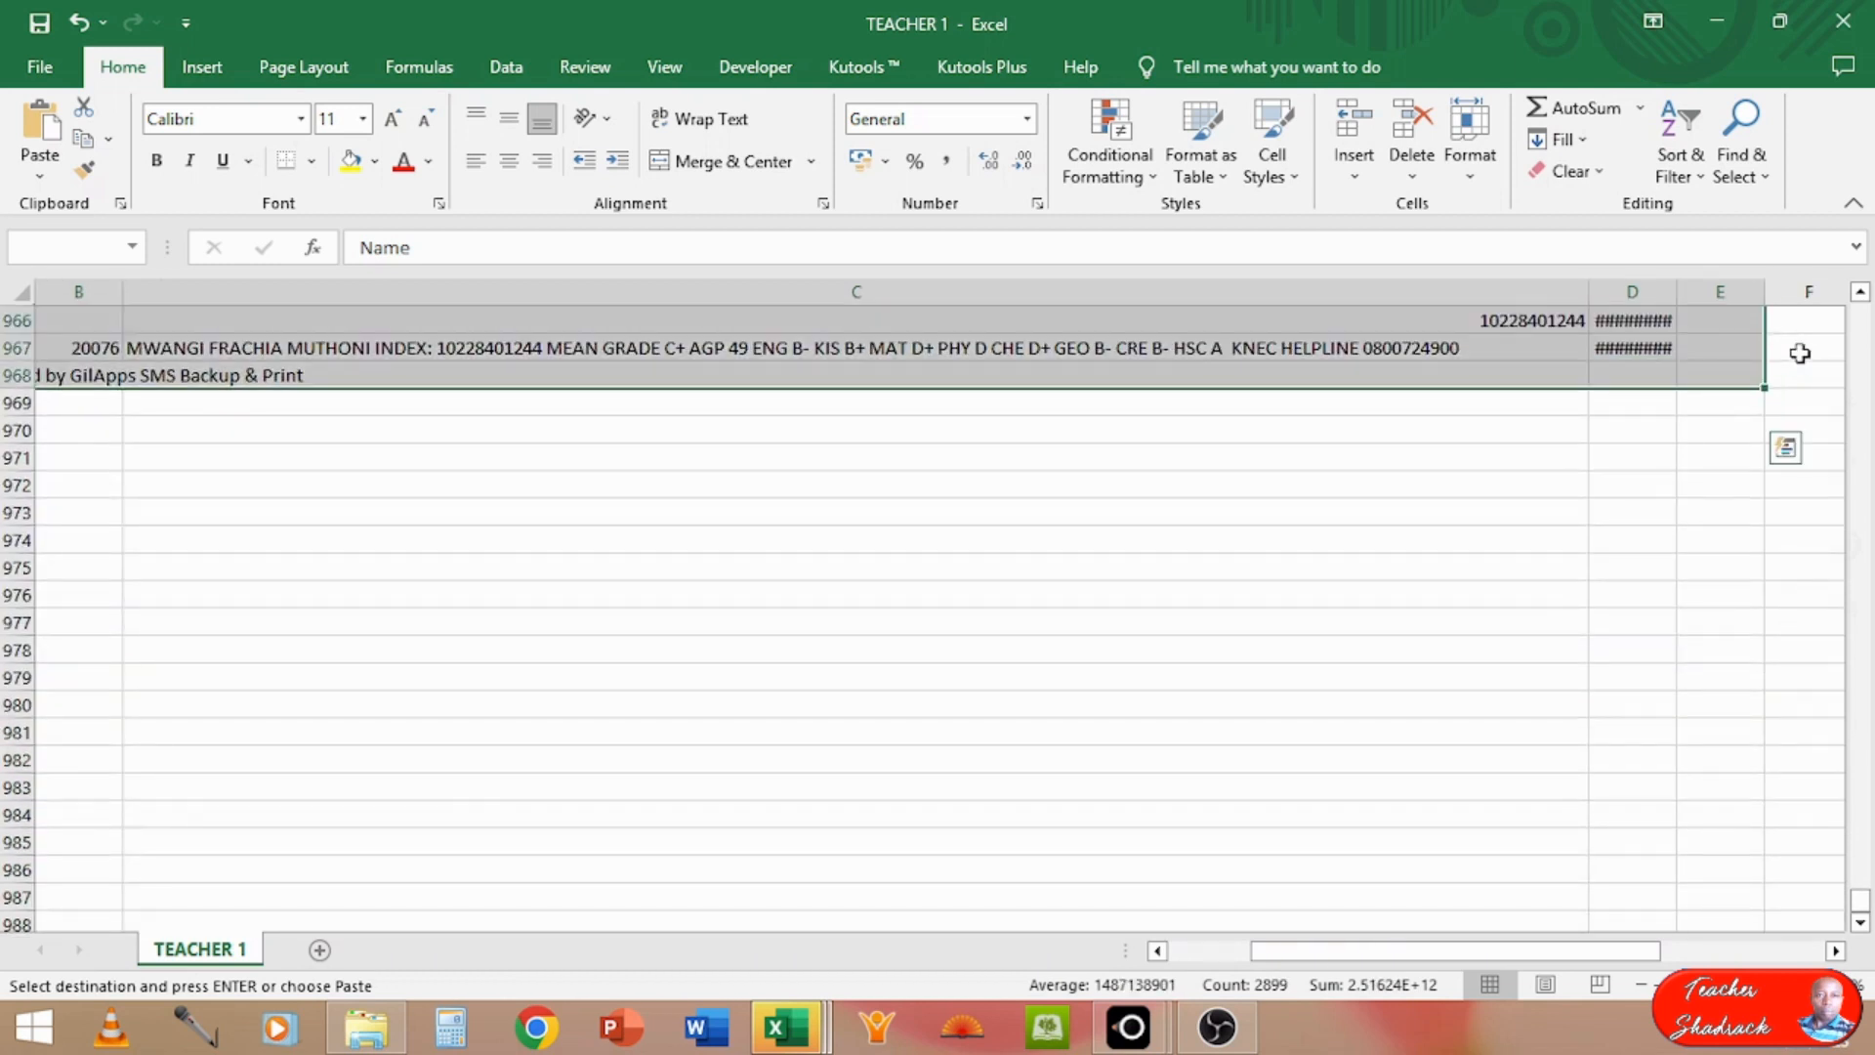
Step: Sort the selected records by the Phone column on cell values, smallest to largest, treating the first row as headers
{"action": "left_click_drag", "start_coordinate": [1861, 906], "coordinate": [1866, 314]}
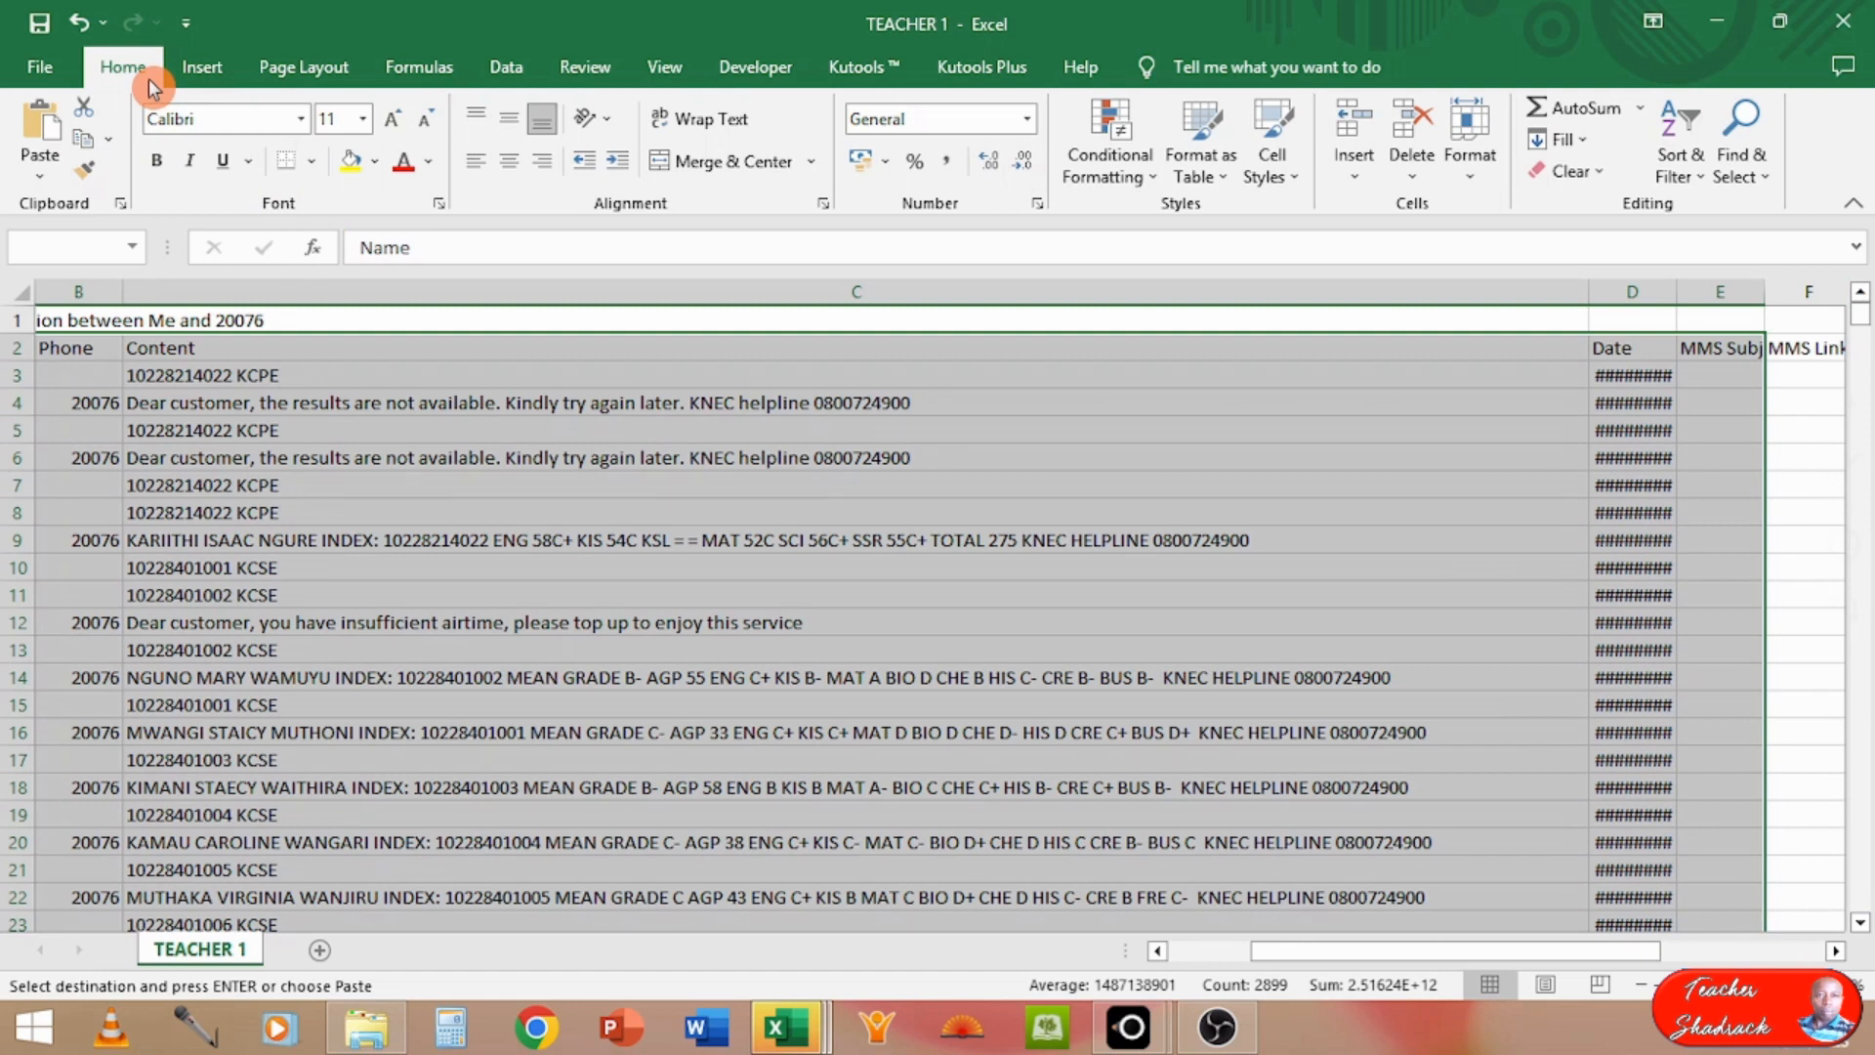
{"action": "left_click", "coordinate": [509, 68]}
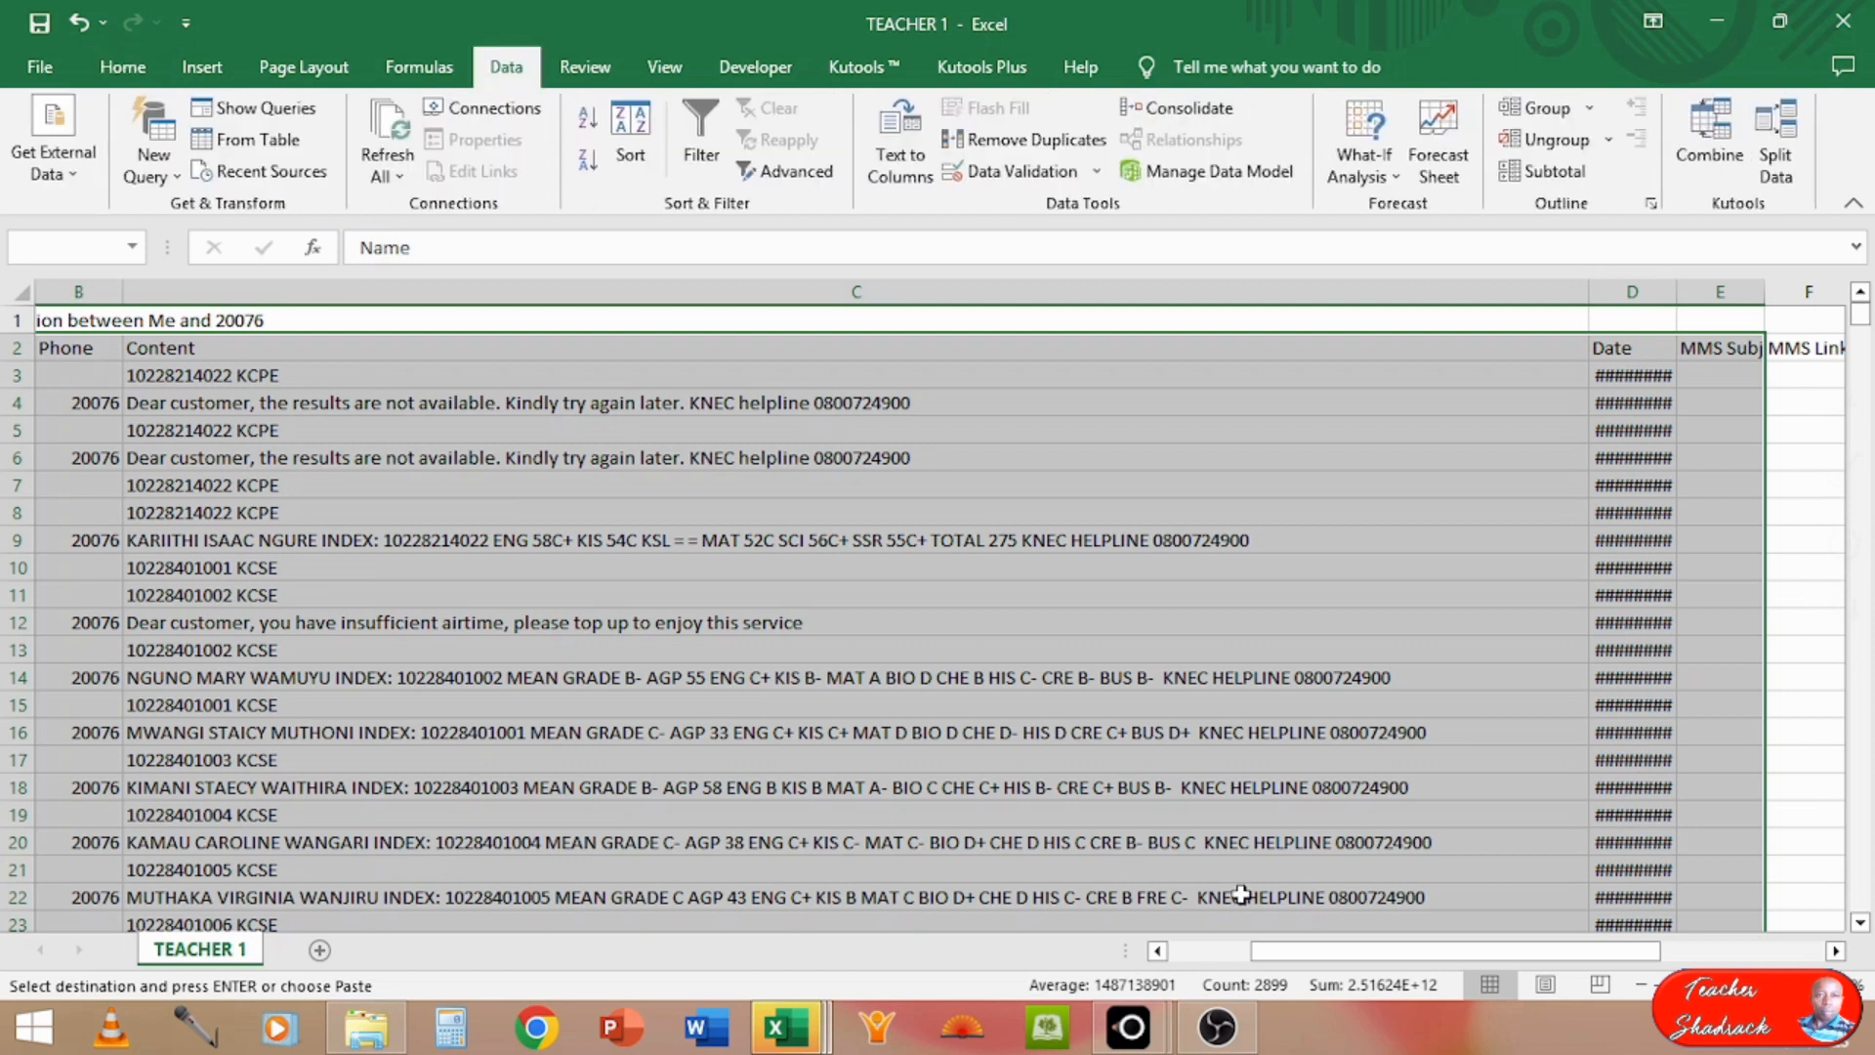
{"action": "left_click_drag", "start_coordinate": [1287, 952], "coordinate": [1176, 961]}
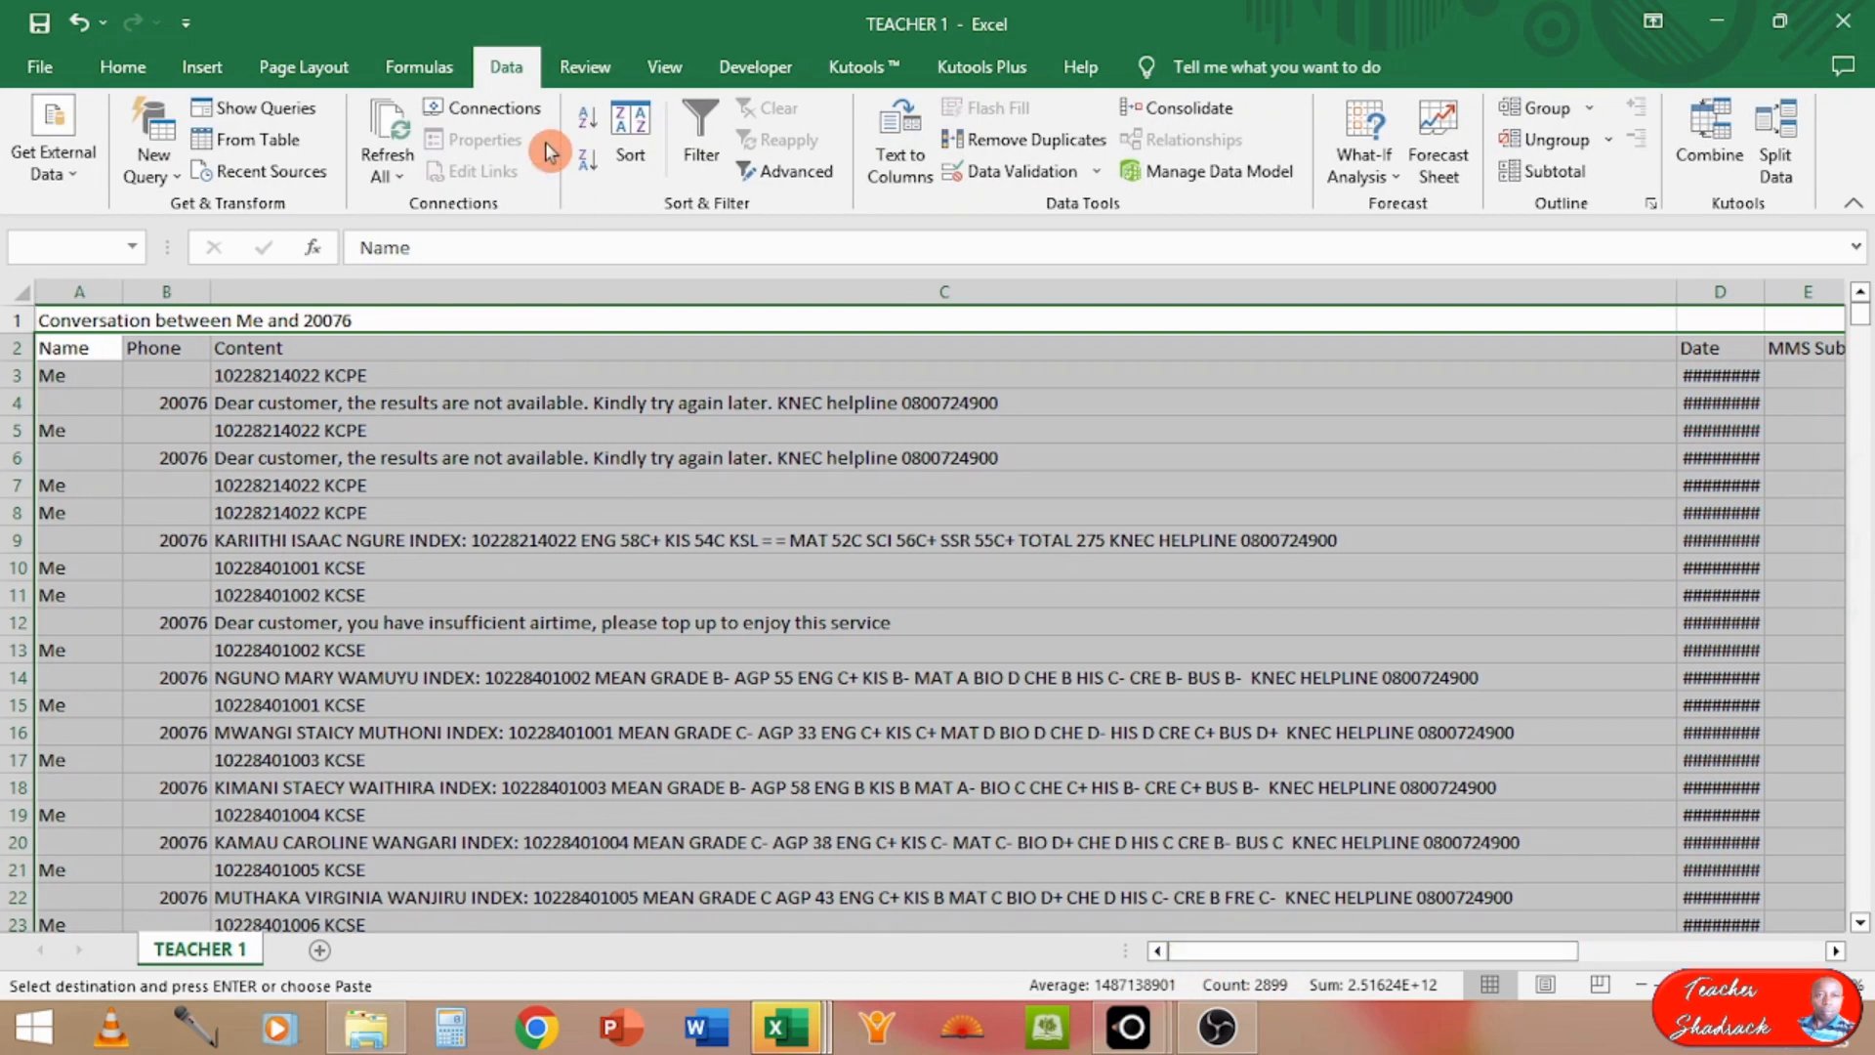
{"action": "left_click", "coordinate": [505, 65]}
{"action": "left_click", "coordinate": [630, 122]}
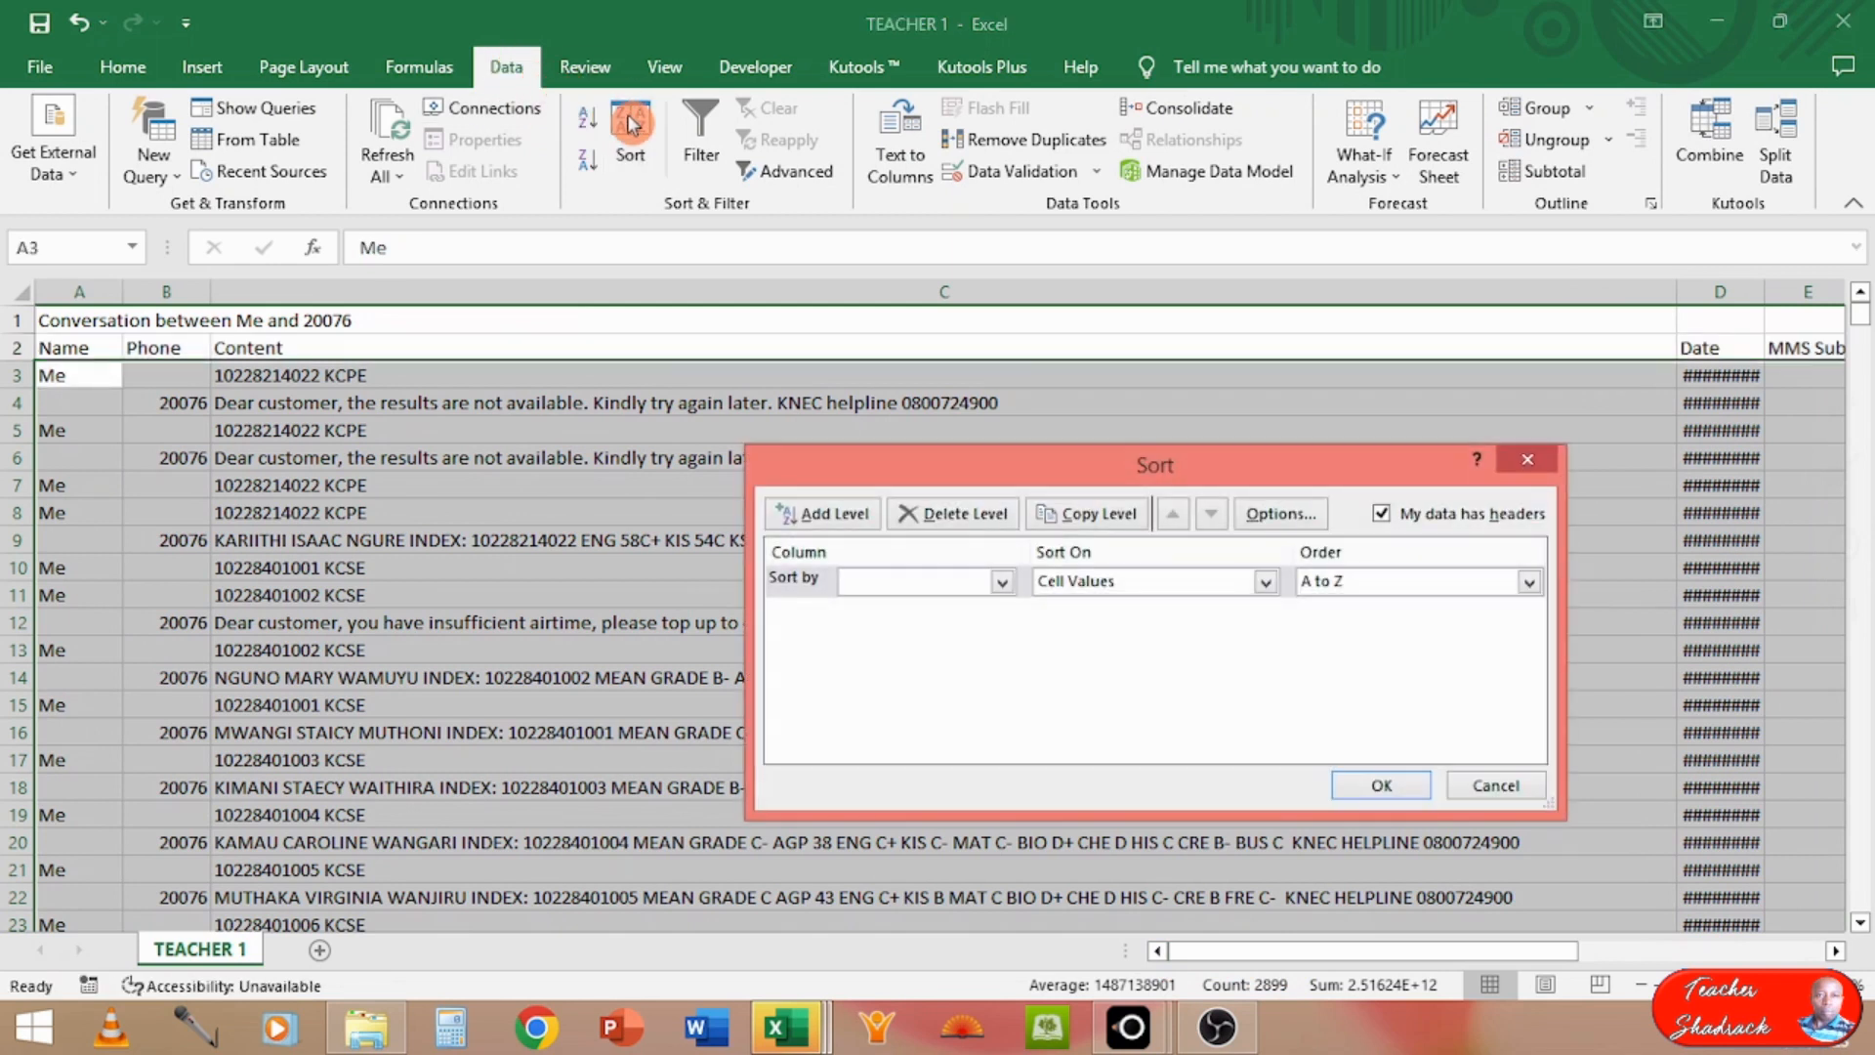
{"action": "left_click", "coordinate": [1001, 582]}
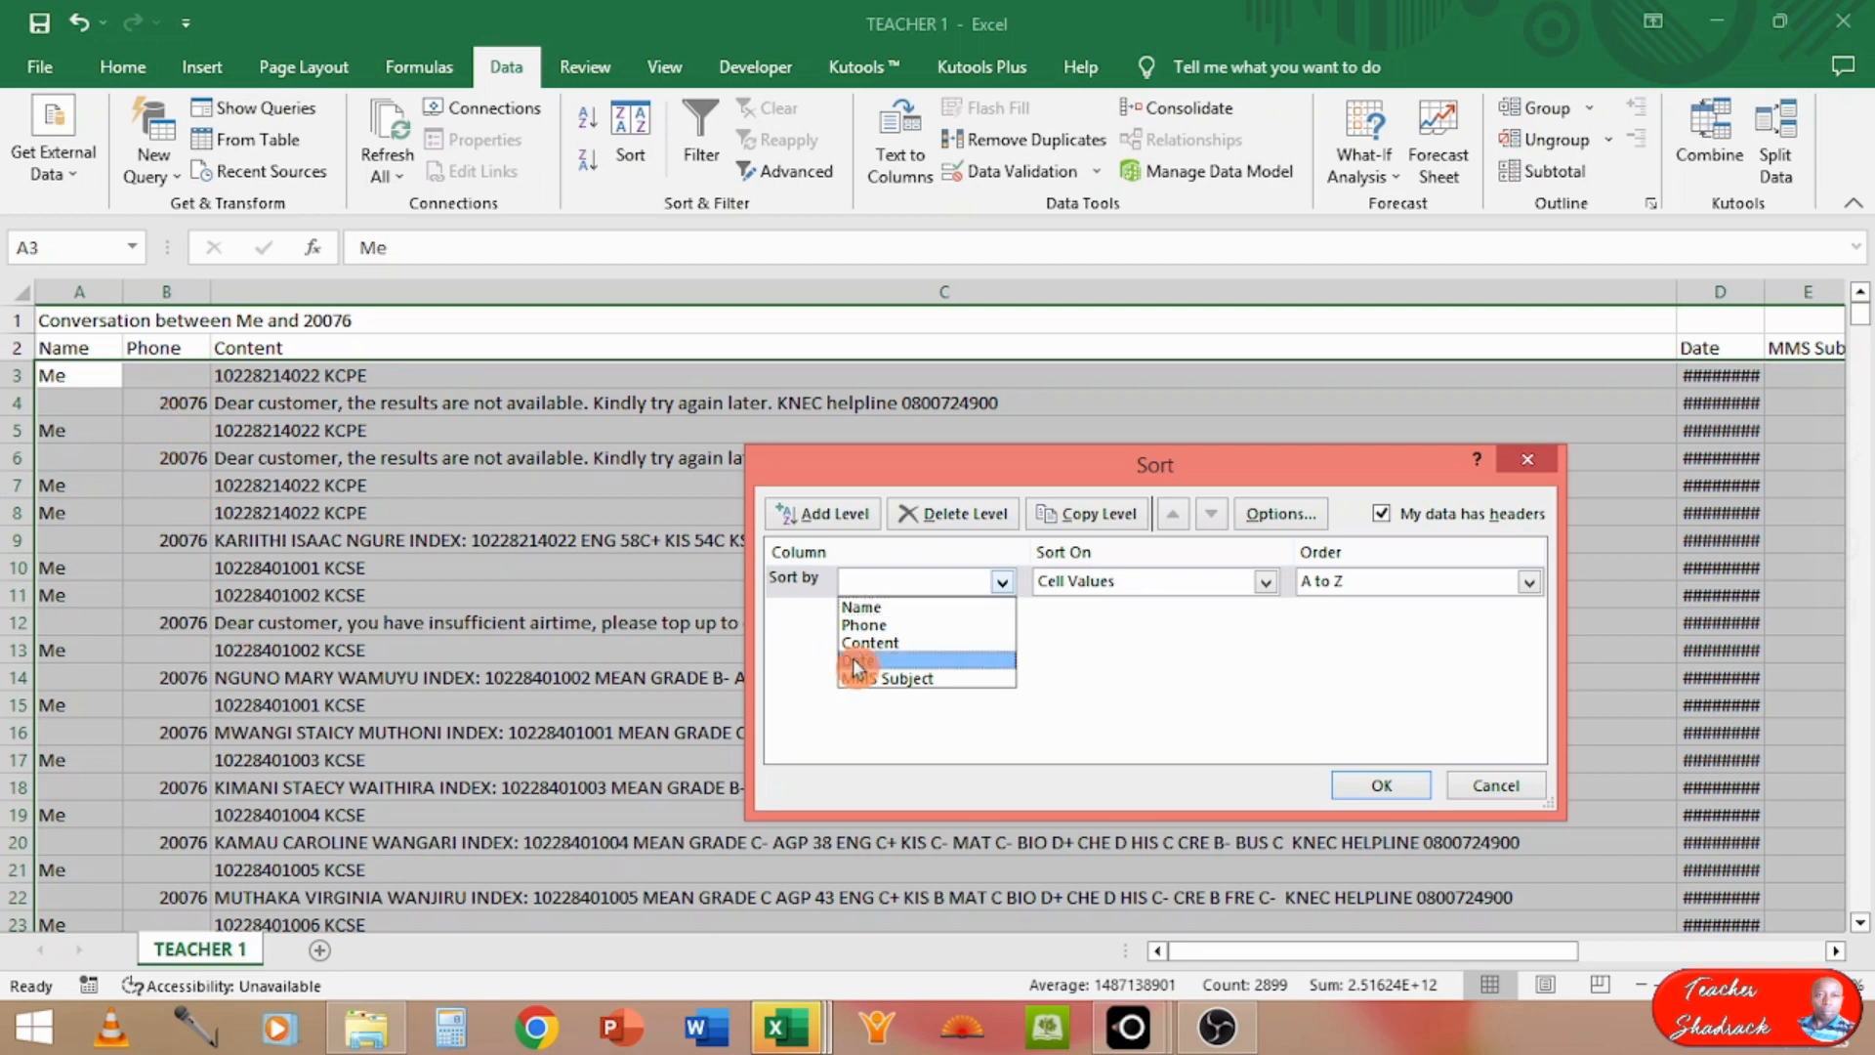
{"action": "left_click", "coordinate": [919, 625]}
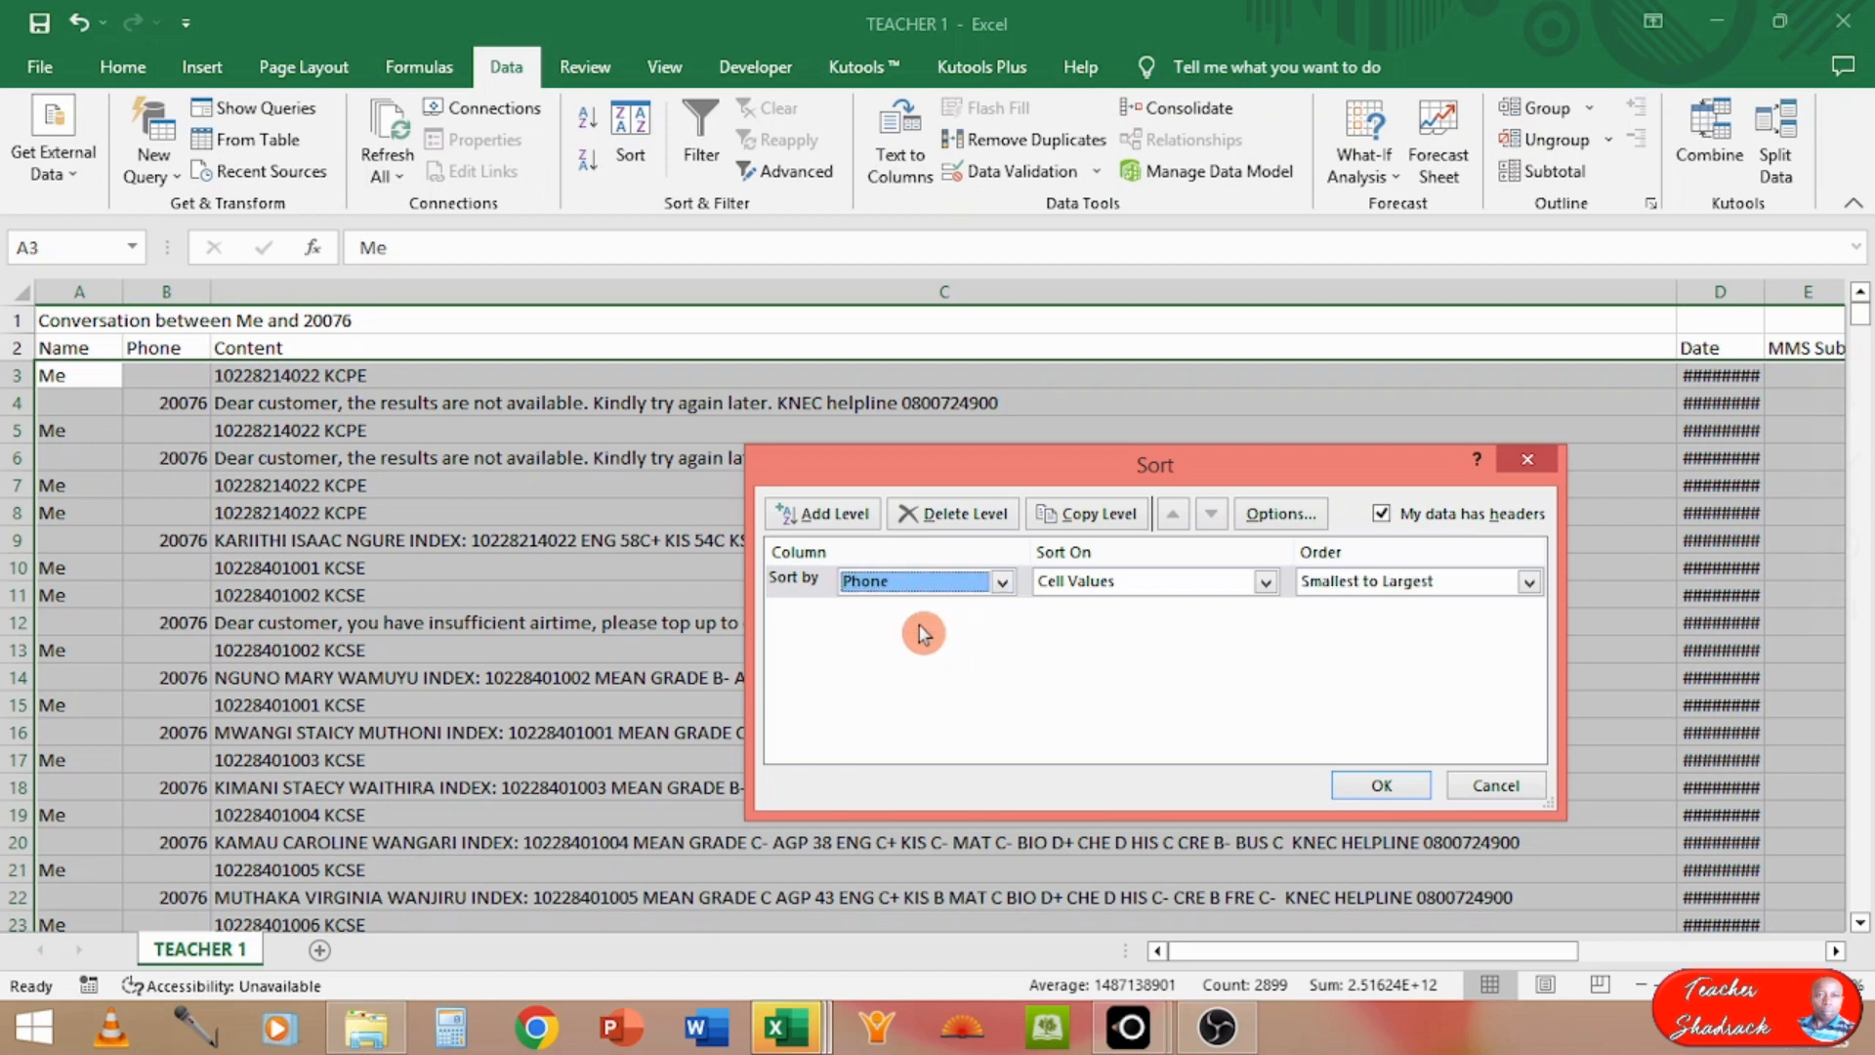
{"action": "left_click", "coordinate": [1005, 583]}
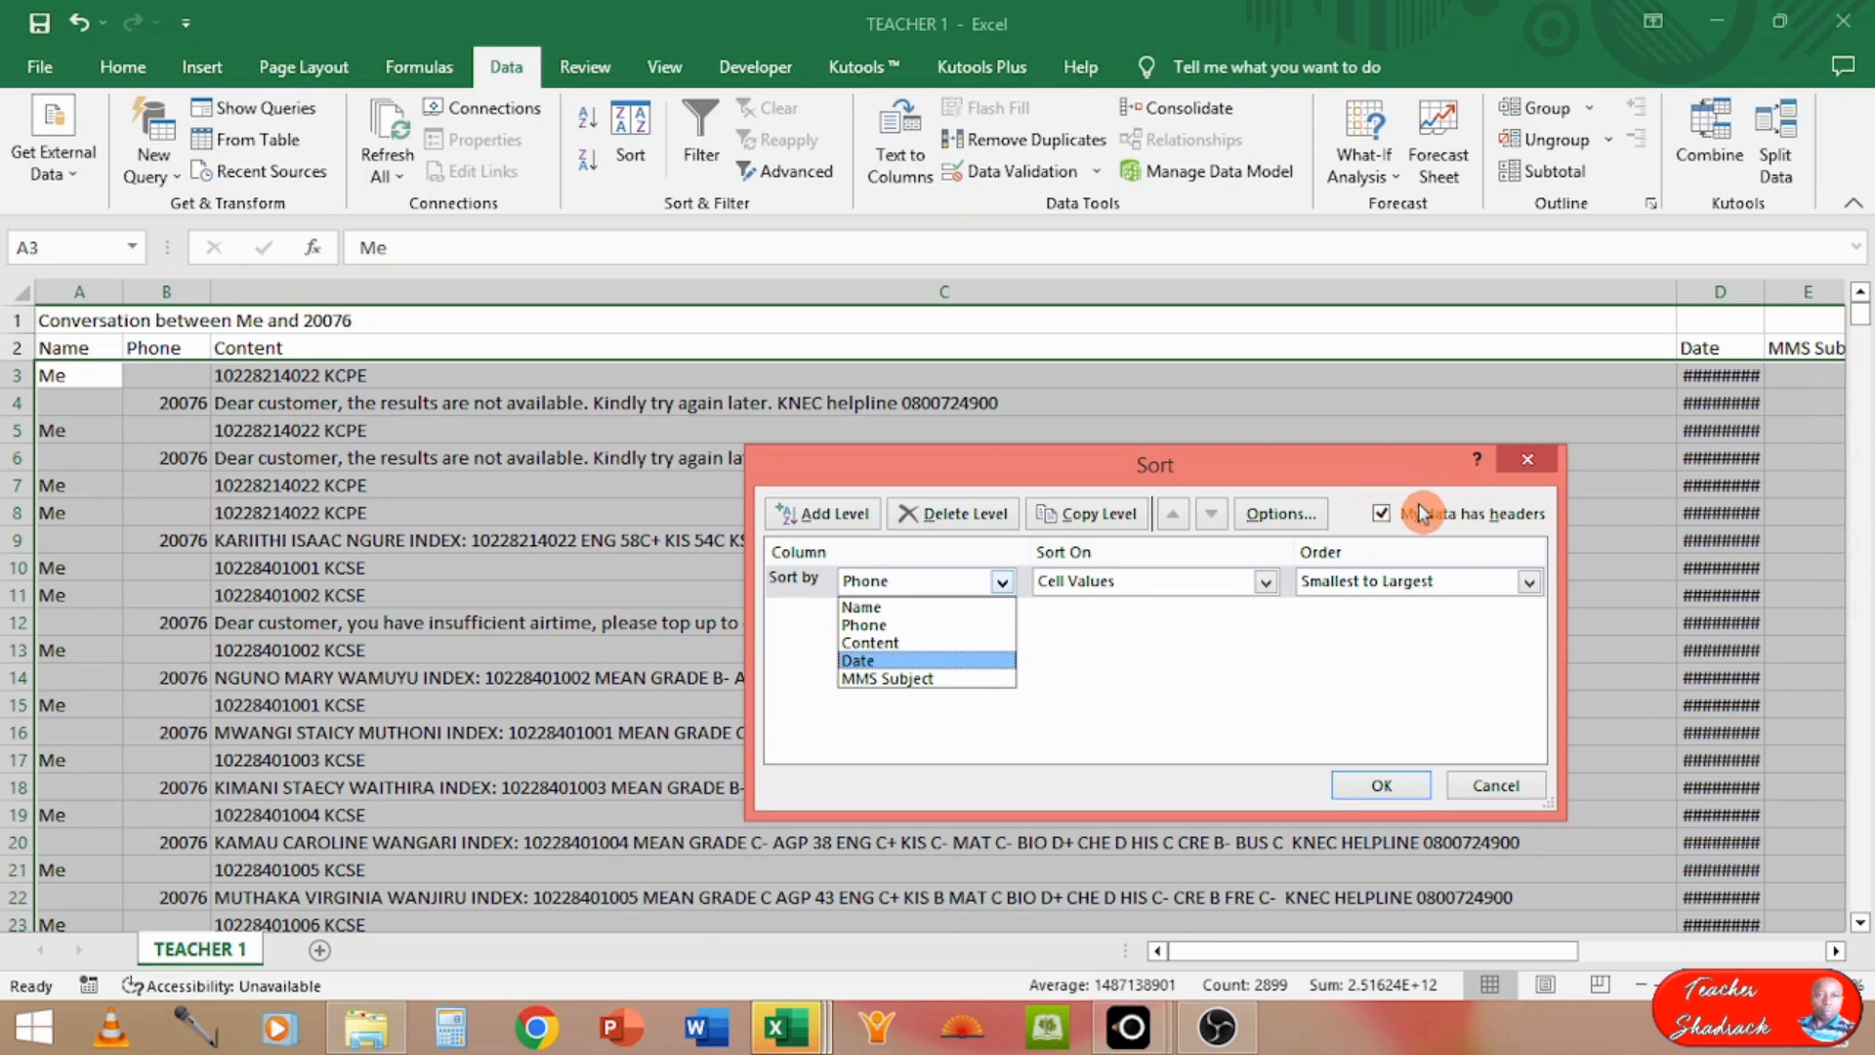
{"action": "left_click", "coordinate": [857, 628]}
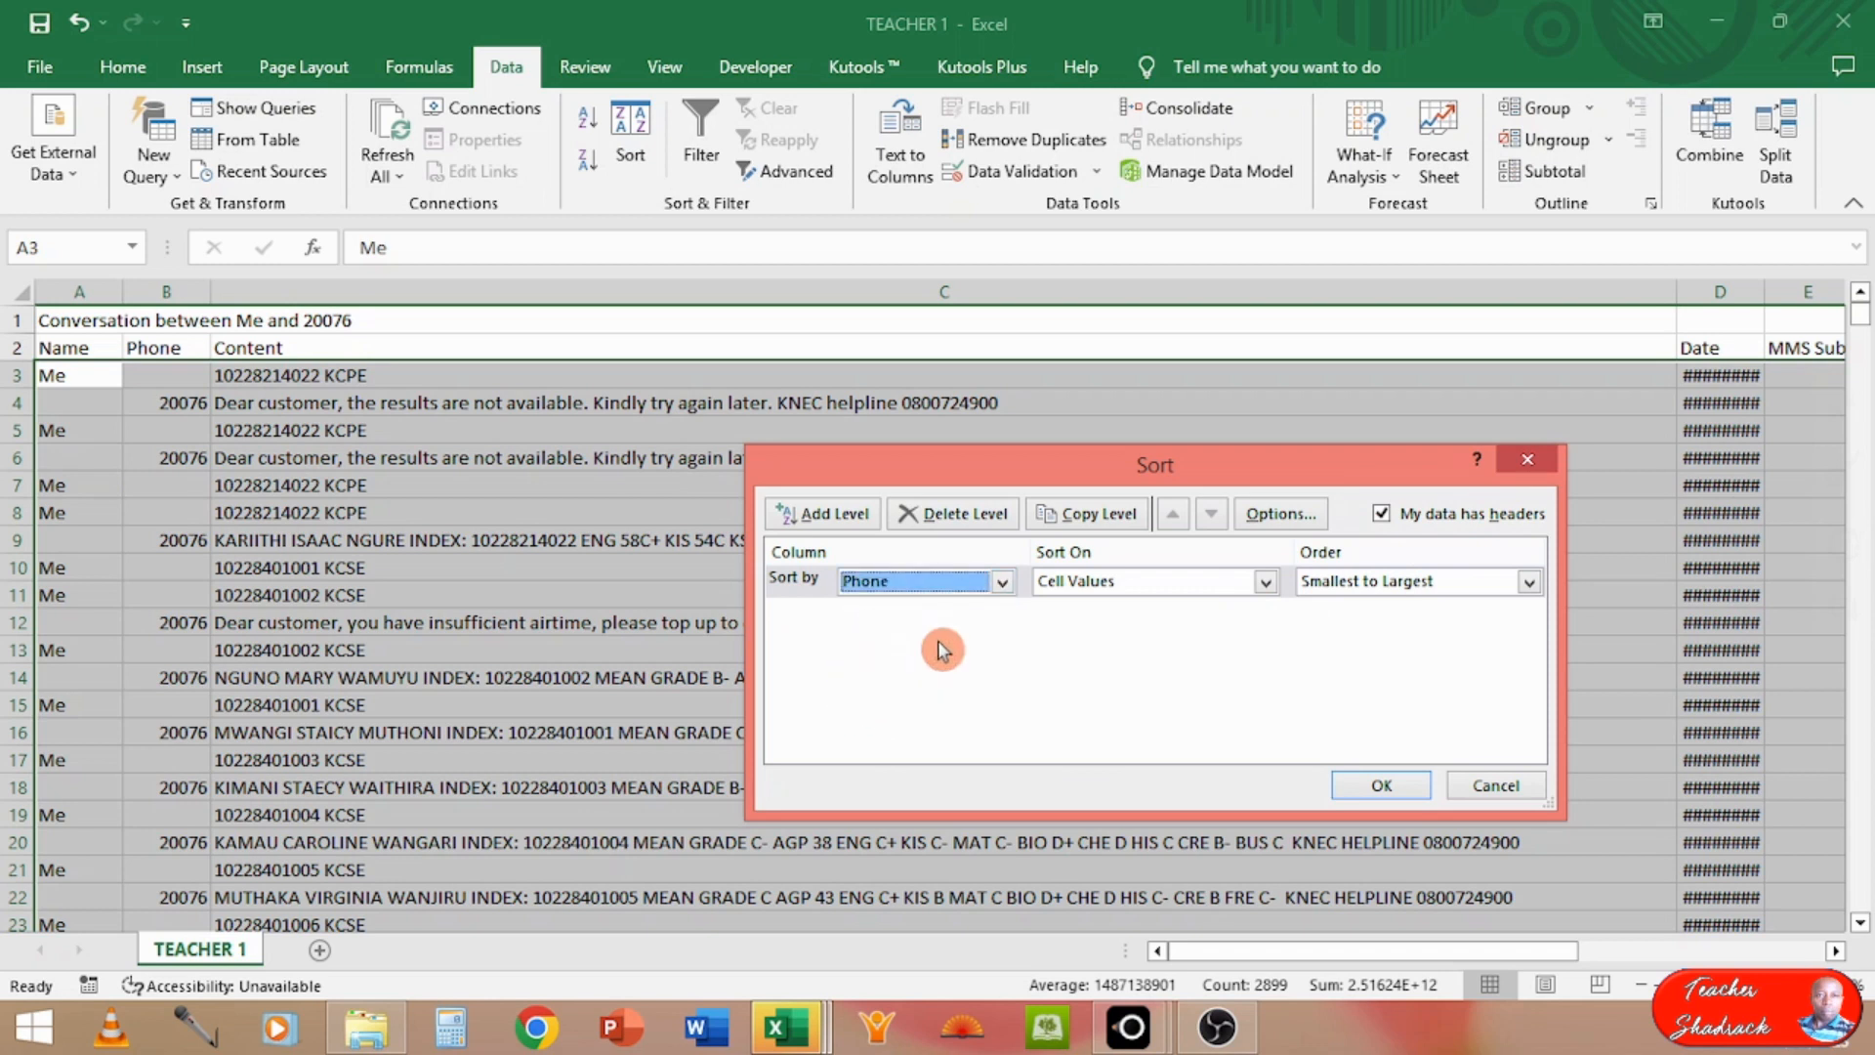
{"action": "left_click", "coordinate": [1367, 786]}
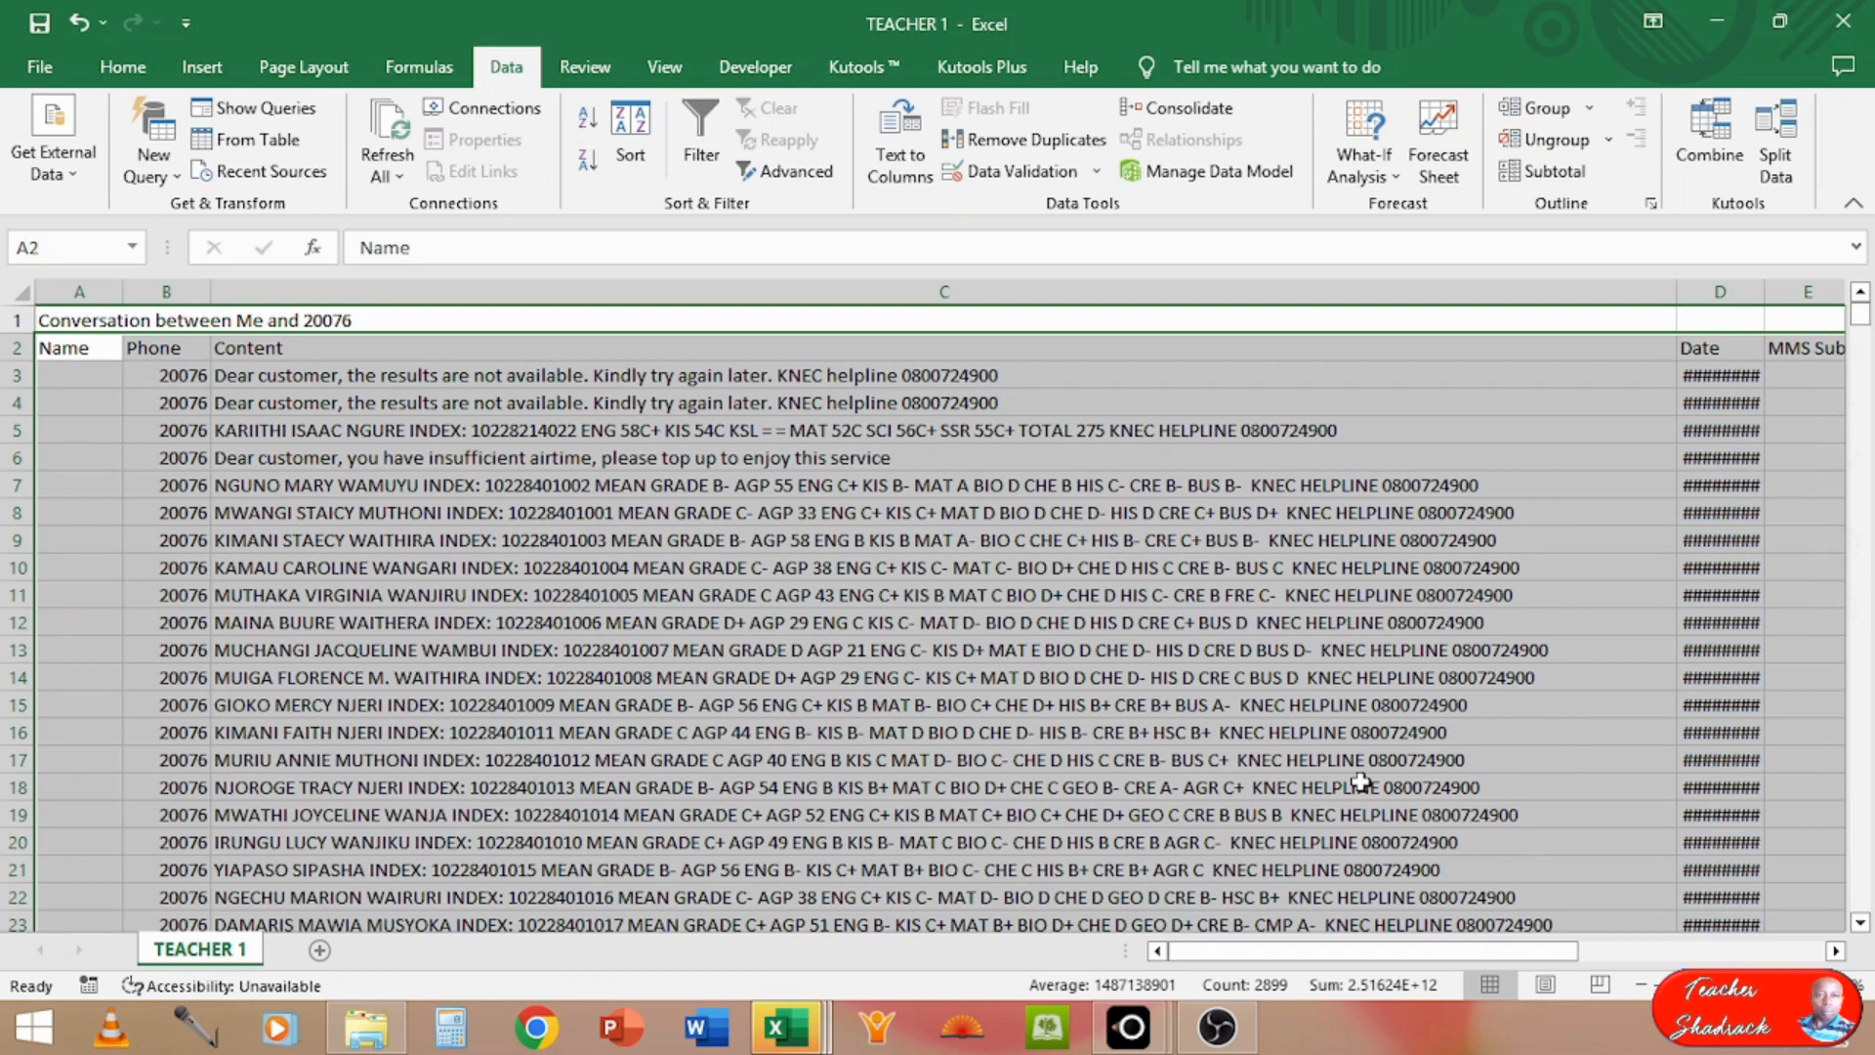
Step: Examine the sorted records from row 10 downward to find where the 20076 replies end and the sent messages begin
{"action": "left_click", "coordinate": [250, 578]}
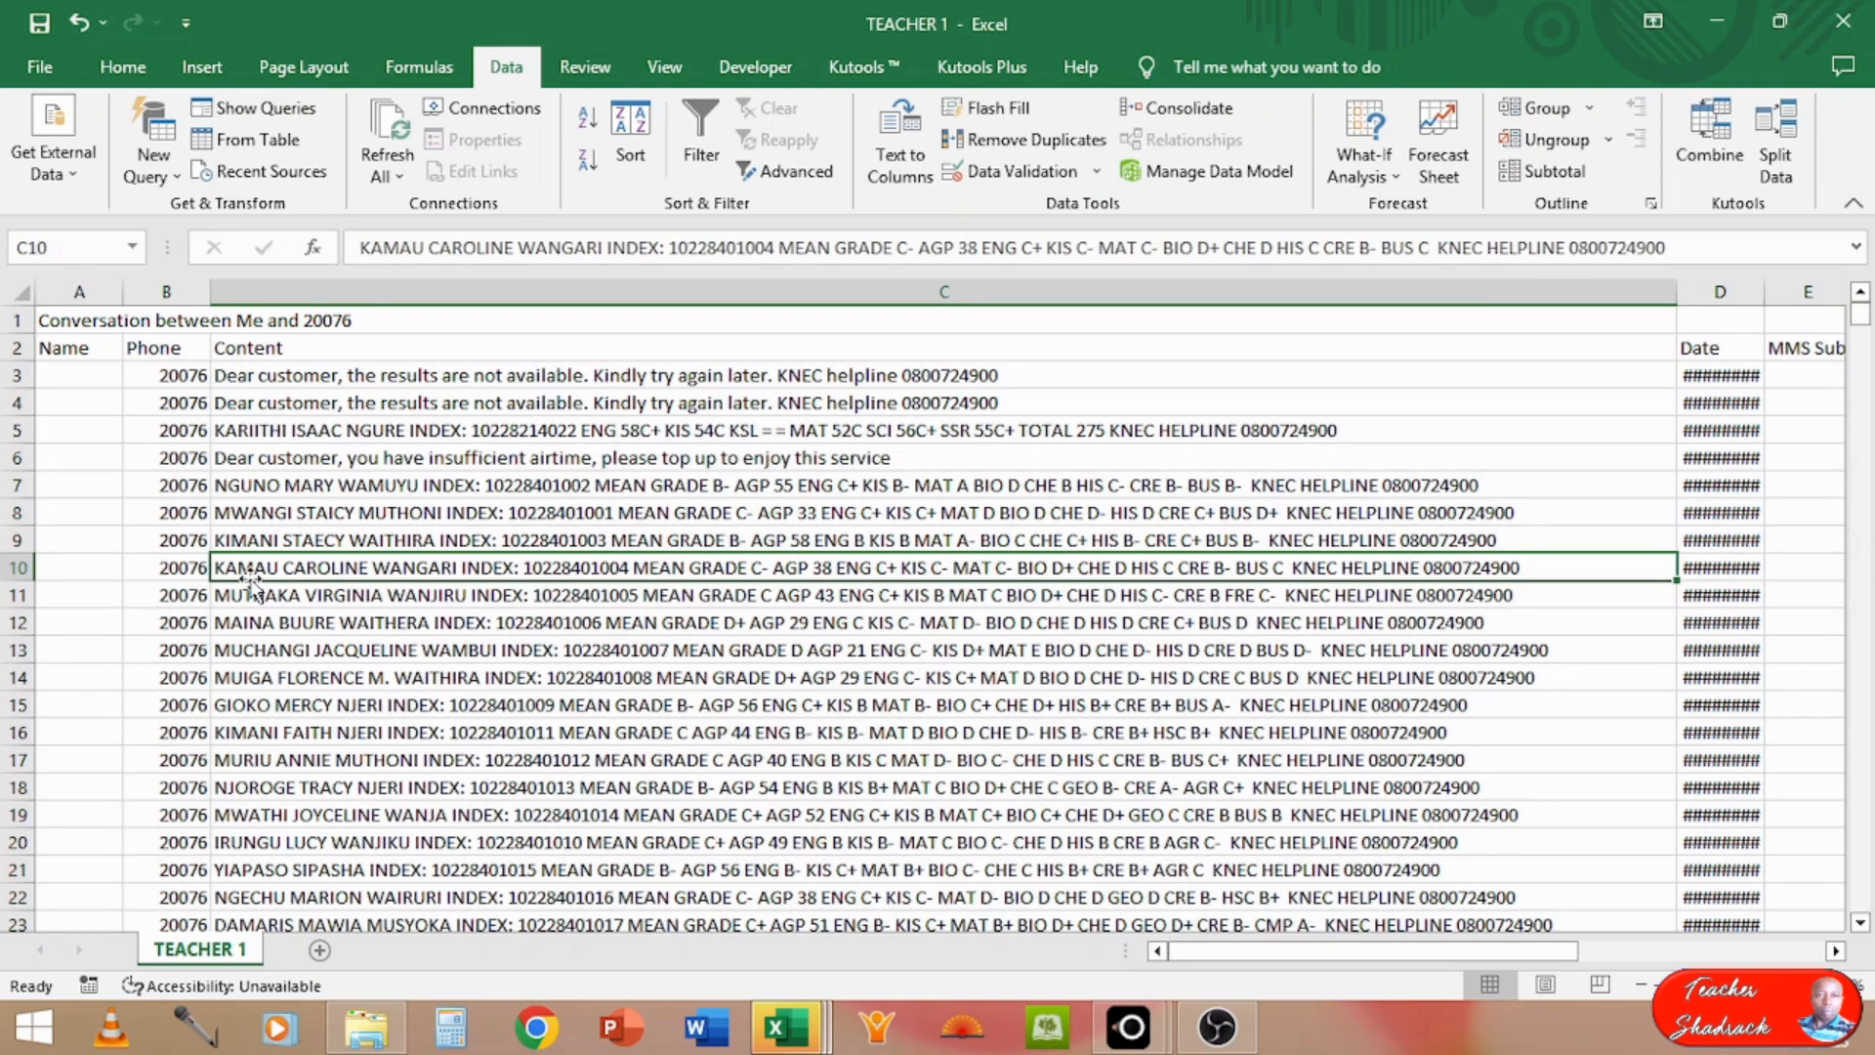
{"action": "key", "text": "Down"}
{"action": "key", "text": "Down"}
{"action": "key", "text": "Down"}
{"action": "key", "text": "Down"}
{"action": "key", "text": "Down"}
{"action": "key", "text": "Down"}
{"action": "key", "text": "Down"}
{"action": "key", "text": "Down"}
{"action": "key", "text": "Down"}
{"action": "key", "text": "Down"}
{"action": "key", "text": "Down"}
{"action": "key", "text": "Down"}
{"action": "key", "text": "Down"}
{"action": "key", "text": "Down"}
{"action": "key", "text": "Down"}
{"action": "key", "text": "Down"}
{"action": "key", "text": "Down"}
{"action": "key", "text": "Down"}
{"action": "key", "text": "Down"}
{"action": "key", "text": "Down"}
{"action": "key", "text": "Down"}
{"action": "key", "text": "Down"}
{"action": "key", "text": "Down"}
{"action": "key", "text": "Down"}
{"action": "key", "text": "Down"}
{"action": "key", "text": "Down"}
{"action": "key", "text": "Down"}
{"action": "key", "text": "Down"}
{"action": "key", "text": "Down"}
{"action": "key", "text": "Down"}
{"action": "key", "text": "Down"}
{"action": "key", "text": "Down"}
{"action": "key", "text": "Down"}
{"action": "key", "text": "Down"}
{"action": "key", "text": "Down"}
{"action": "key", "text": "Down"}
{"action": "key", "text": "Down"}
{"action": "key", "text": "Down"}
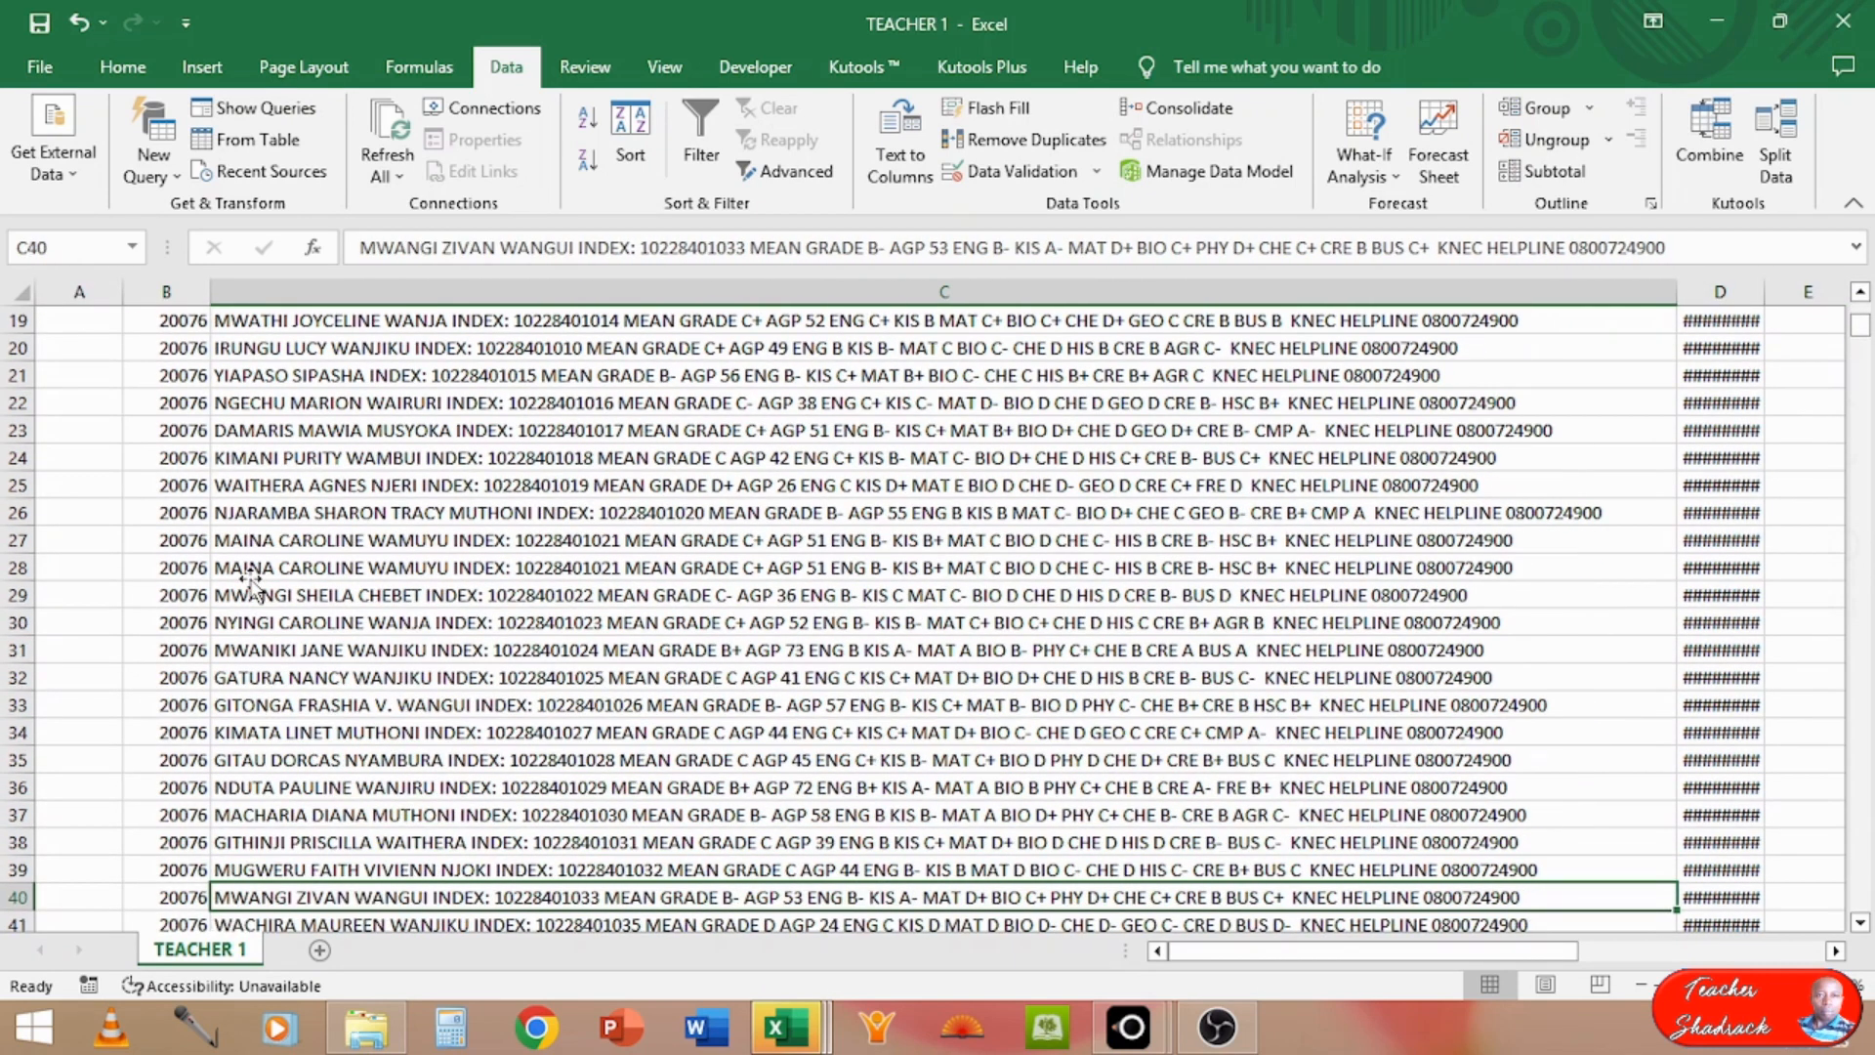
{"action": "key", "text": "Down"}
{"action": "key", "text": "Down"}
{"action": "key", "text": "Down"}
{"action": "key", "text": "Down"}
{"action": "key", "text": "Down"}
{"action": "key", "text": "Down"}
{"action": "key", "text": "Down"}
{"action": "key", "text": "Down"}
{"action": "key", "text": "Down"}
{"action": "key", "text": "Down"}
{"action": "key", "text": "Down"}
{"action": "key", "text": "Down"}
{"action": "key", "text": "Down"}
{"action": "key", "text": "Down"}
{"action": "key", "text": "Down"}
{"action": "key", "text": "Down"}
{"action": "key", "text": "Down"}
{"action": "key", "text": "Down"}
{"action": "key", "text": "Down"}
{"action": "key", "text": "Down"}
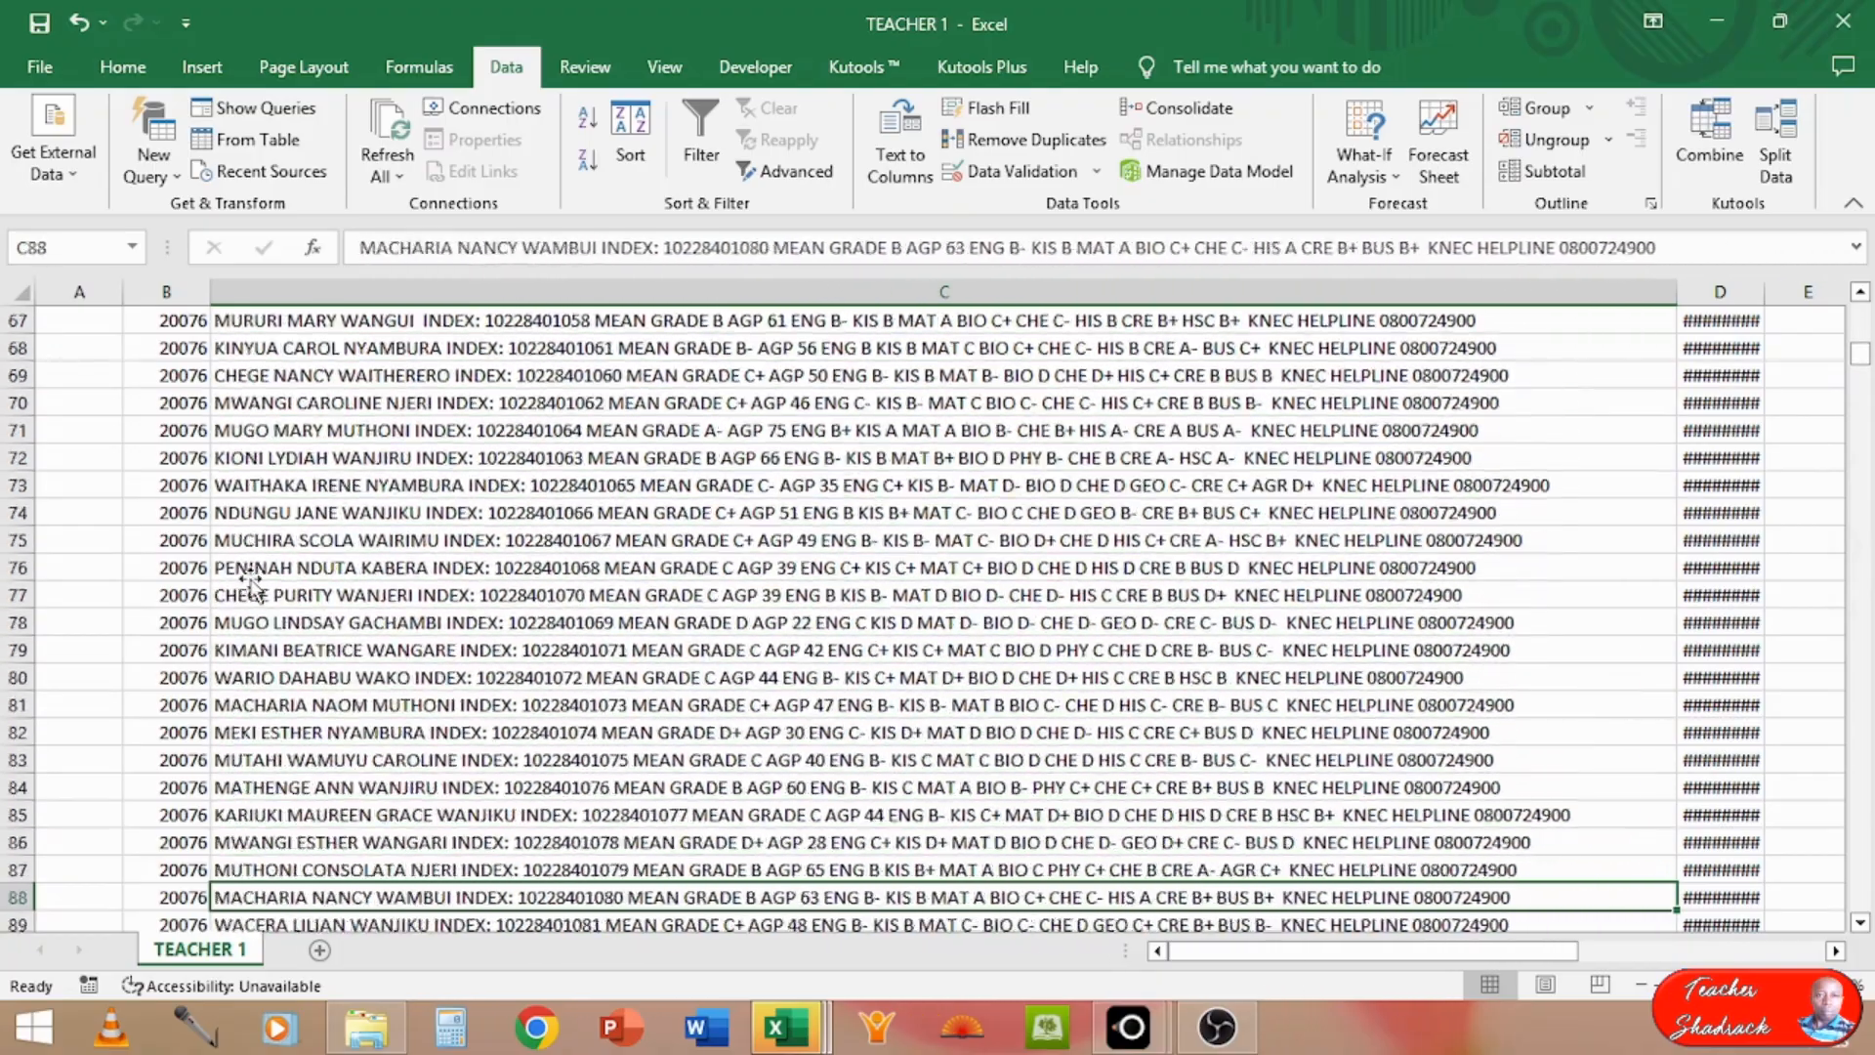
{"action": "key", "text": "Down"}
{"action": "key", "text": "Down"}
{"action": "key", "text": "Down"}
{"action": "key", "text": "Down"}
{"action": "key", "text": "Down"}
{"action": "key", "text": "Down"}
{"action": "key", "text": "Down"}
{"action": "key", "text": "Down"}
{"action": "key", "text": "Down"}
{"action": "key", "text": "Down"}
{"action": "key", "text": "Down"}
{"action": "key", "text": "Down"}
{"action": "key", "text": "Down"}
{"action": "key", "text": "Down"}
{"action": "key", "text": "Down"}
{"action": "key", "text": "Down"}
{"action": "key", "text": "Down"}
{"action": "key", "text": "Down"}
{"action": "key", "text": "Down"}
{"action": "key", "text": "Down"}
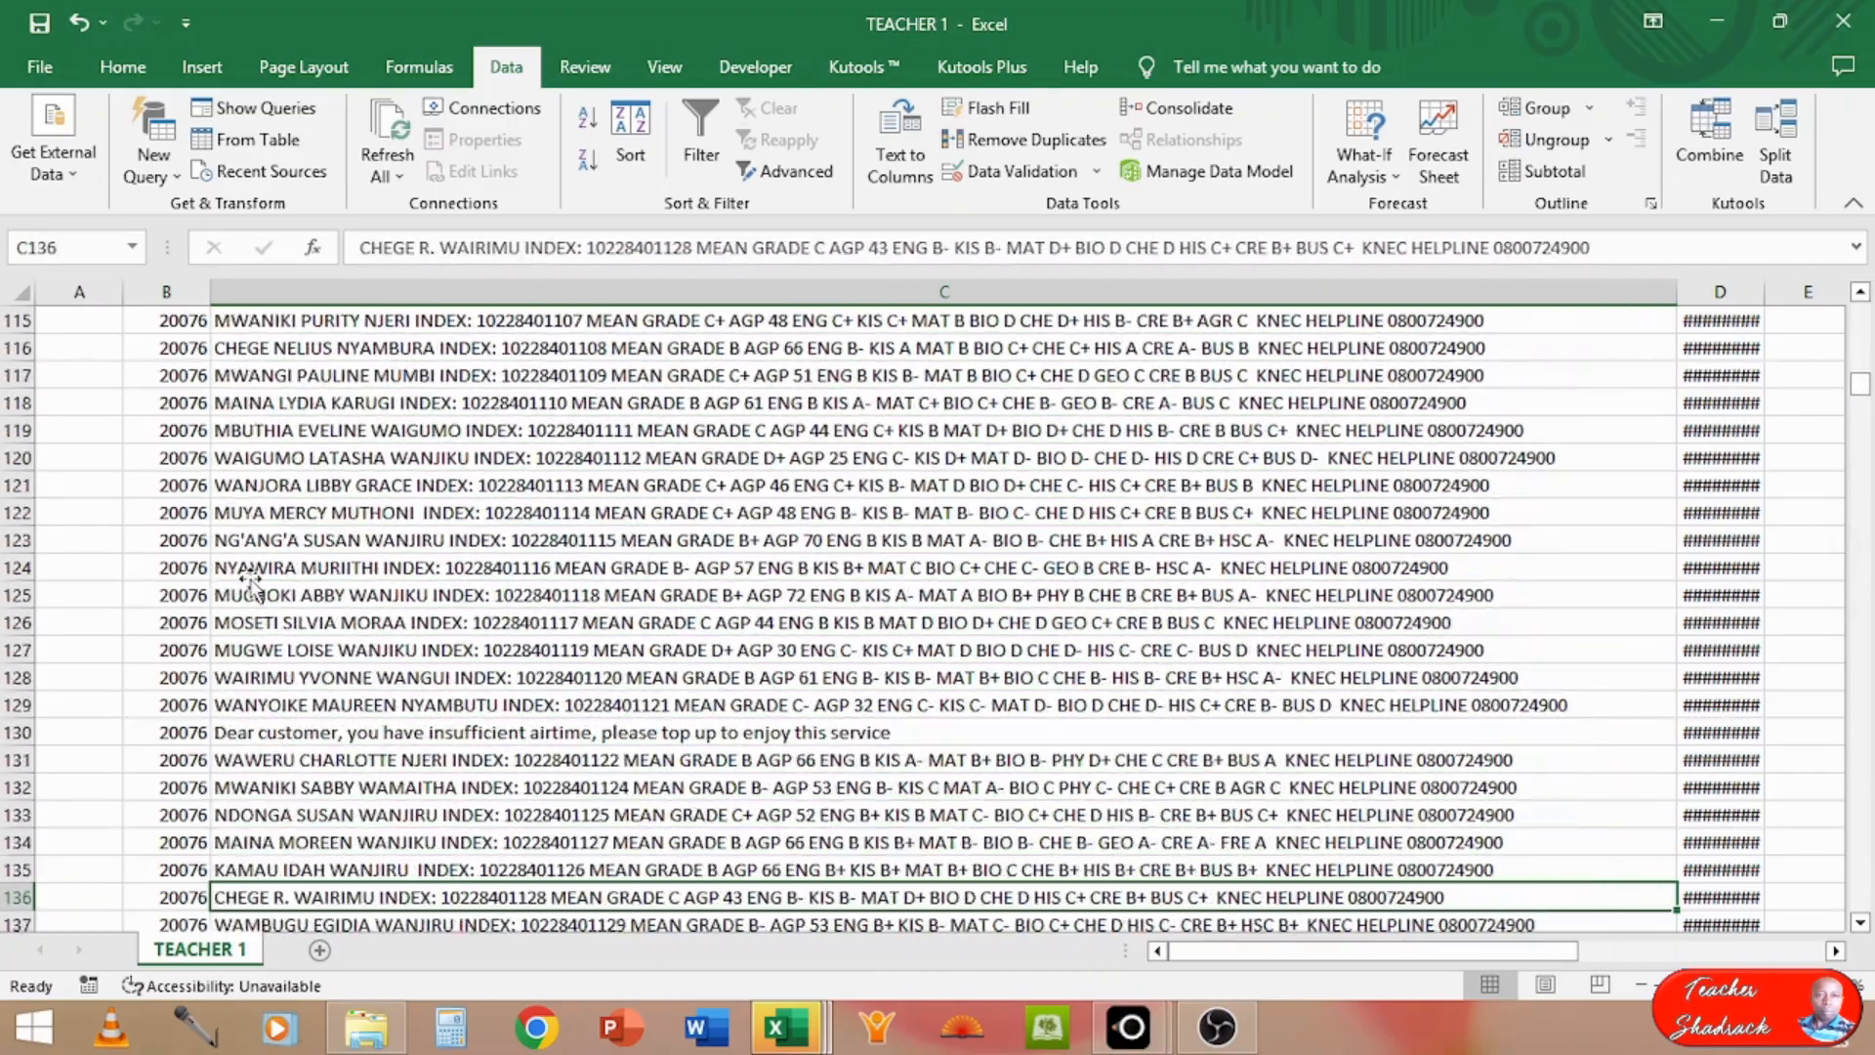
{"action": "key", "text": "Down"}
{"action": "key", "text": "Down"}
{"action": "key", "text": "Down"}
{"action": "key", "text": "Down"}
{"action": "key", "text": "Down"}
{"action": "key", "text": "Down"}
{"action": "key", "text": "Down"}
{"action": "key", "text": "Down"}
{"action": "key", "text": "Down"}
{"action": "key", "text": "Down"}
{"action": "key", "text": "Down"}
{"action": "key", "text": "Down"}
{"action": "key", "text": "Down"}
{"action": "key", "text": "Down"}
{"action": "key", "text": "Down"}
{"action": "key", "text": "Down"}
{"action": "key", "text": "Down"}
{"action": "key", "text": "Down"}
{"action": "key", "text": "Down"}
{"action": "key", "text": "Down"}
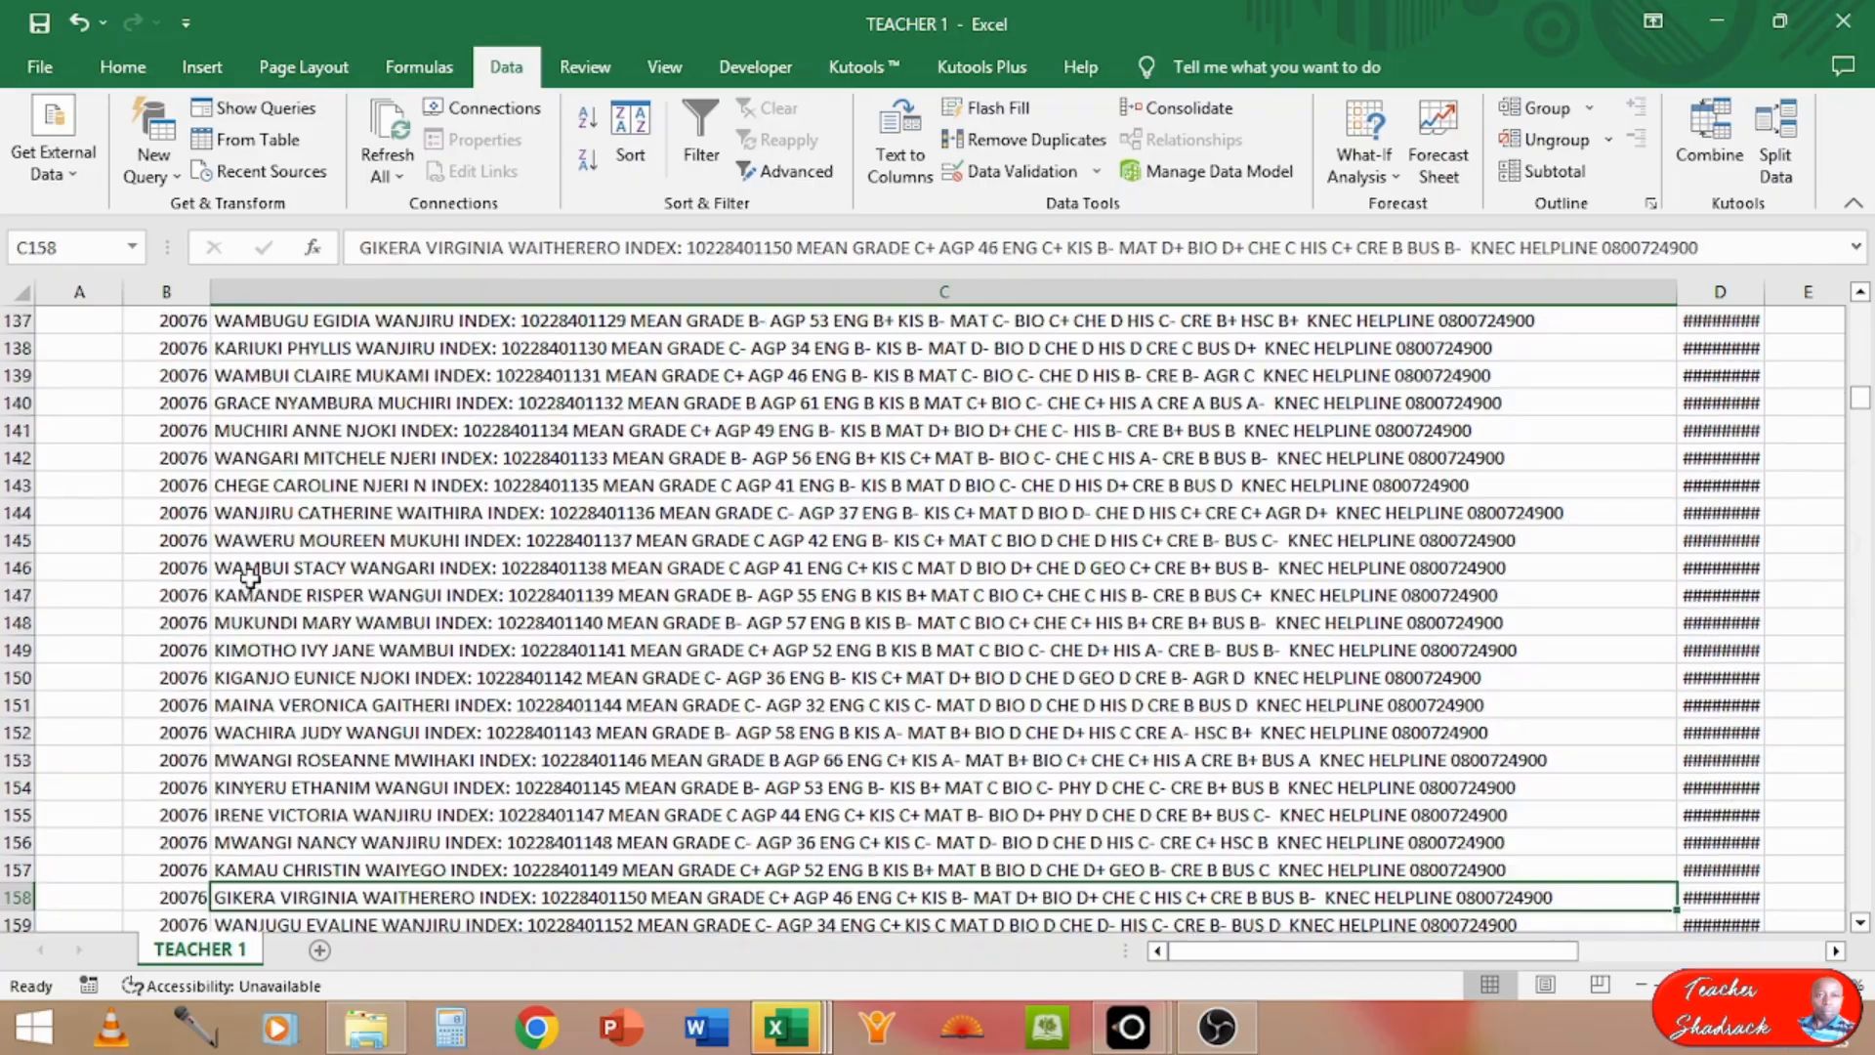
{"action": "key", "text": "Down"}
{"action": "key", "text": "Down"}
{"action": "key", "text": "Down"}
{"action": "key", "text": "Down"}
{"action": "key", "text": "Down"}
{"action": "key", "text": "Down"}
{"action": "key", "text": "Down"}
{"action": "key", "text": "Down"}
{"action": "key", "text": "Down"}
{"action": "key", "text": "Down"}
{"action": "key", "text": "Down"}
{"action": "key", "text": "Down"}
{"action": "key", "text": "Down"}
{"action": "key", "text": "Down"}
{"action": "key", "text": "Down"}
{"action": "key", "text": "Down"}
{"action": "key", "text": "Down"}
{"action": "key", "text": "Down"}
{"action": "key", "text": "Down"}
{"action": "key", "text": "Down"}
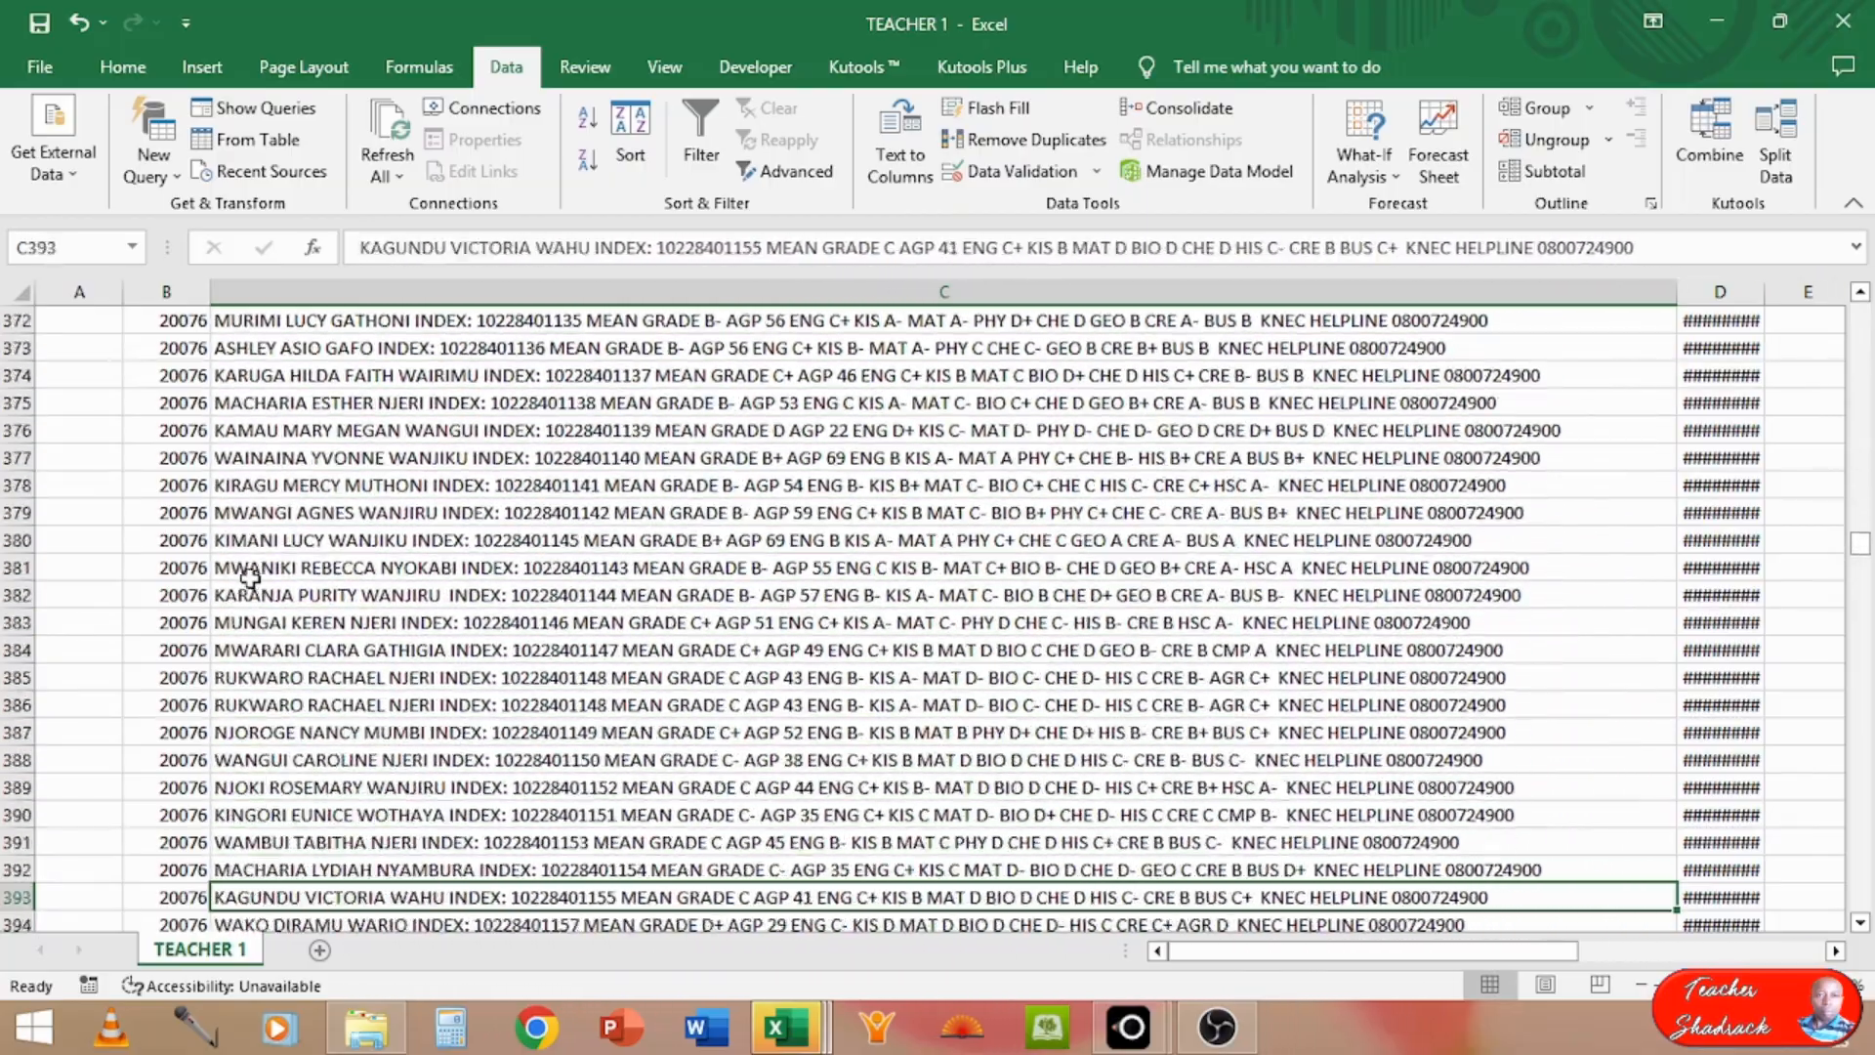
{"action": "key", "text": "Down"}
{"action": "key", "text": "Down"}
{"action": "key", "text": "Down"}
{"action": "key", "text": "Down"}
{"action": "key", "text": "Down"}
{"action": "key", "text": "Down"}
{"action": "key", "text": "Down"}
{"action": "key", "text": "Down"}
{"action": "key", "text": "Down"}
{"action": "key", "text": "Down"}
{"action": "key", "text": "Down"}
{"action": "key", "text": "Down"}
{"action": "key", "text": "Down"}
{"action": "key", "text": "Down"}
{"action": "key", "text": "Down"}
{"action": "key", "text": "Down"}
{"action": "key", "text": "Down"}
{"action": "key", "text": "Down"}
{"action": "key", "text": "Down"}
{"action": "key", "text": "Down"}
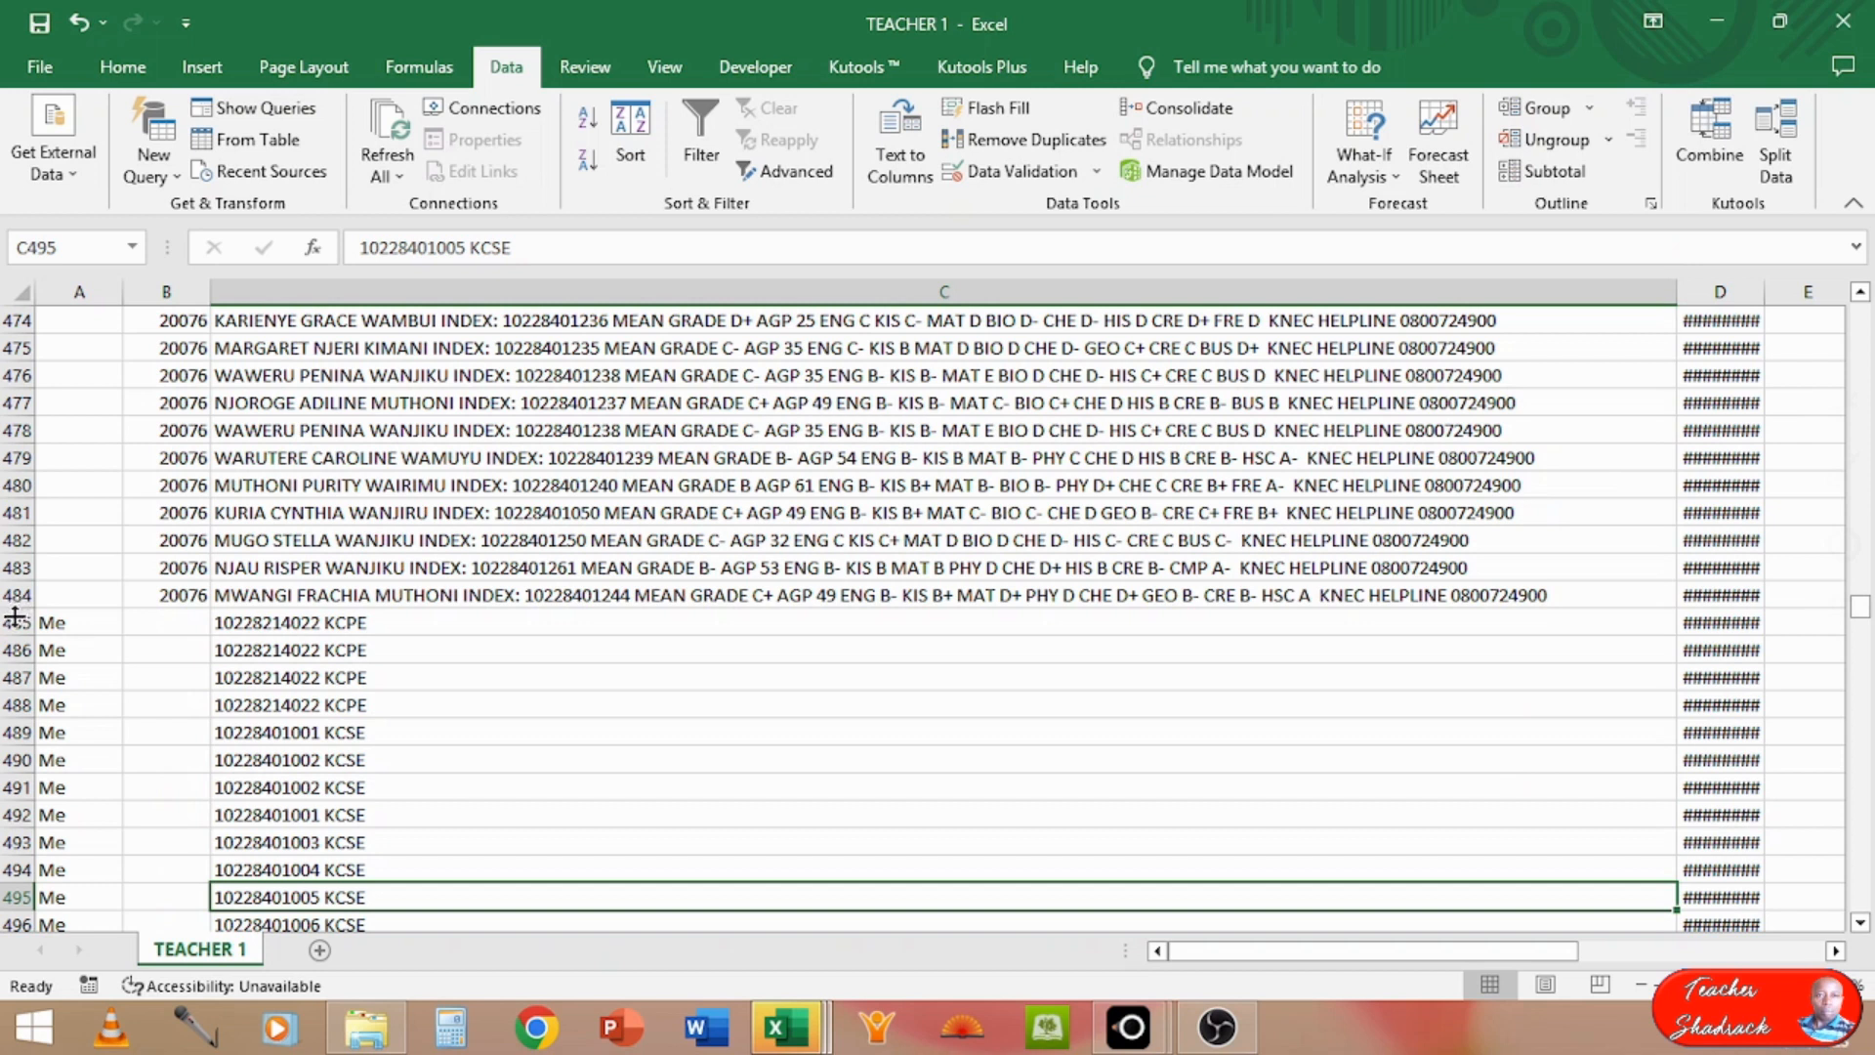
Step: Clear the contents of rows 485 to 969, which hold the sent messages marked Me and the footer line
{"action": "left_click_drag", "start_coordinate": [15, 619], "coordinate": [64, 962]}
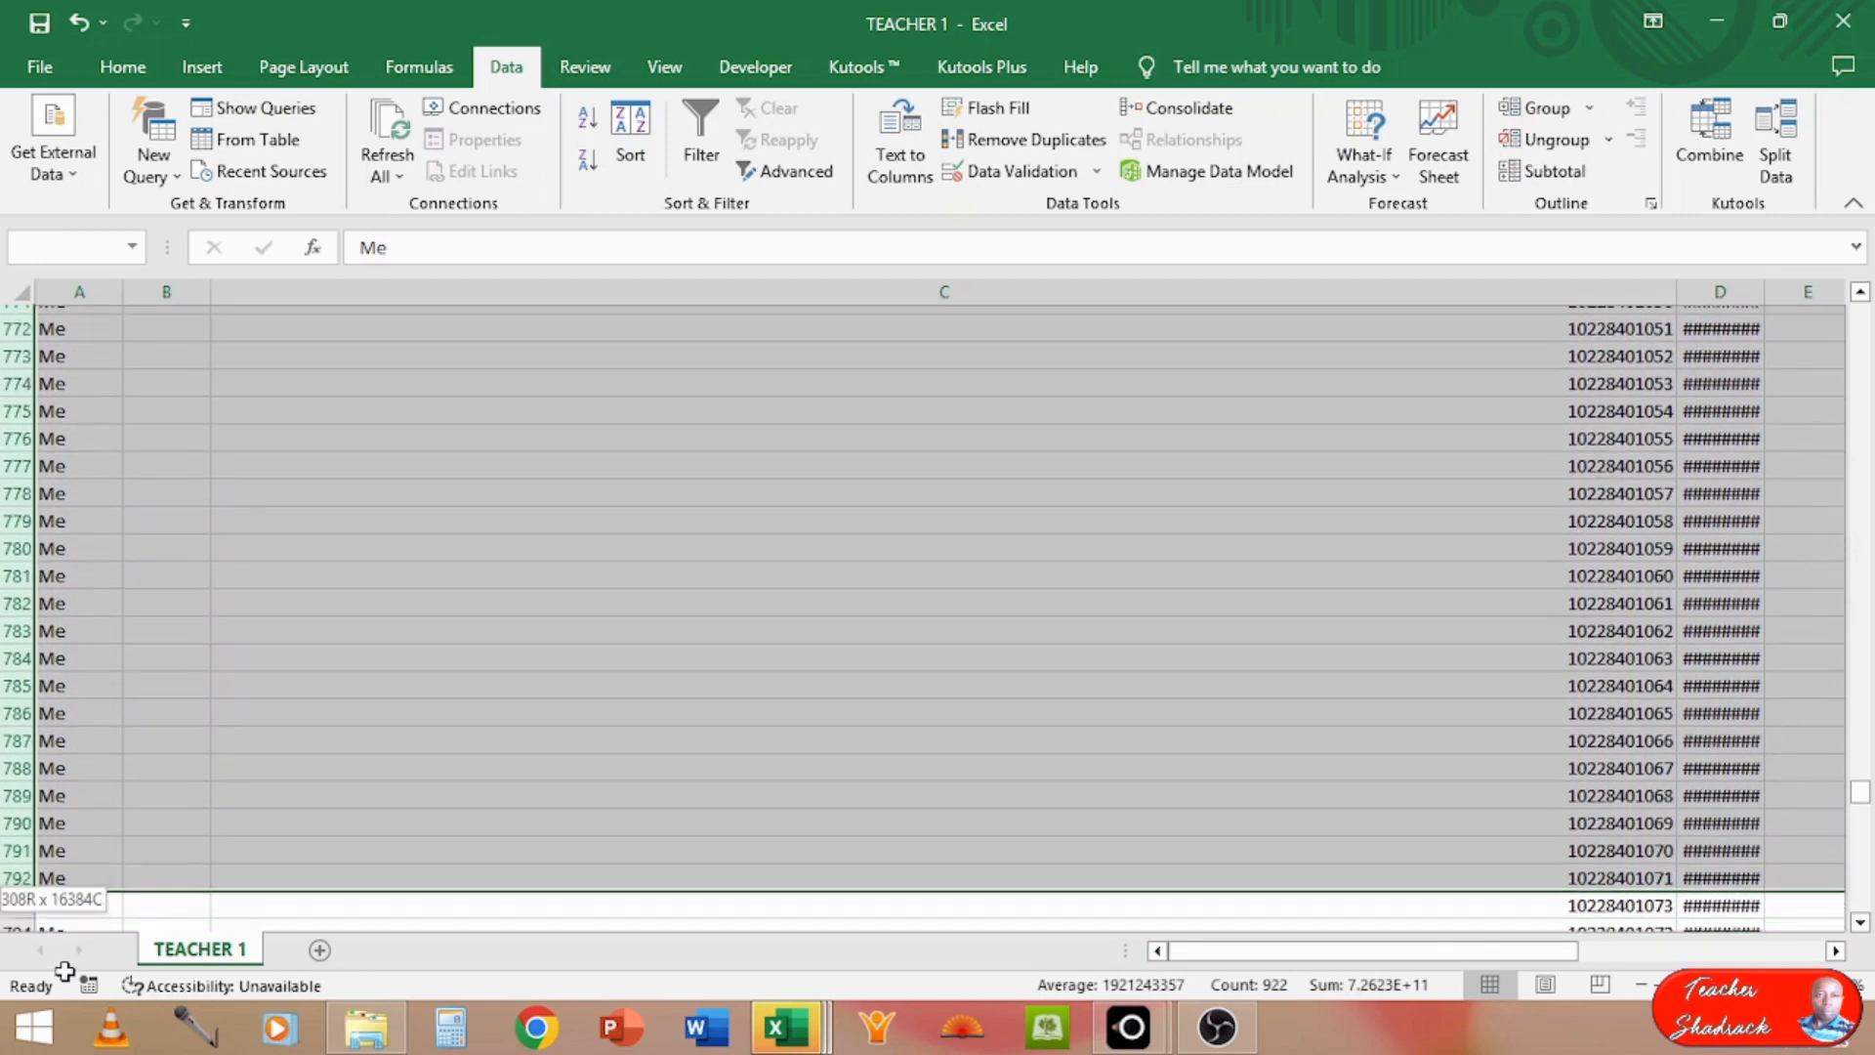
{"action": "left_click_drag", "start_coordinate": [63, 996], "coordinate": [39, 855]}
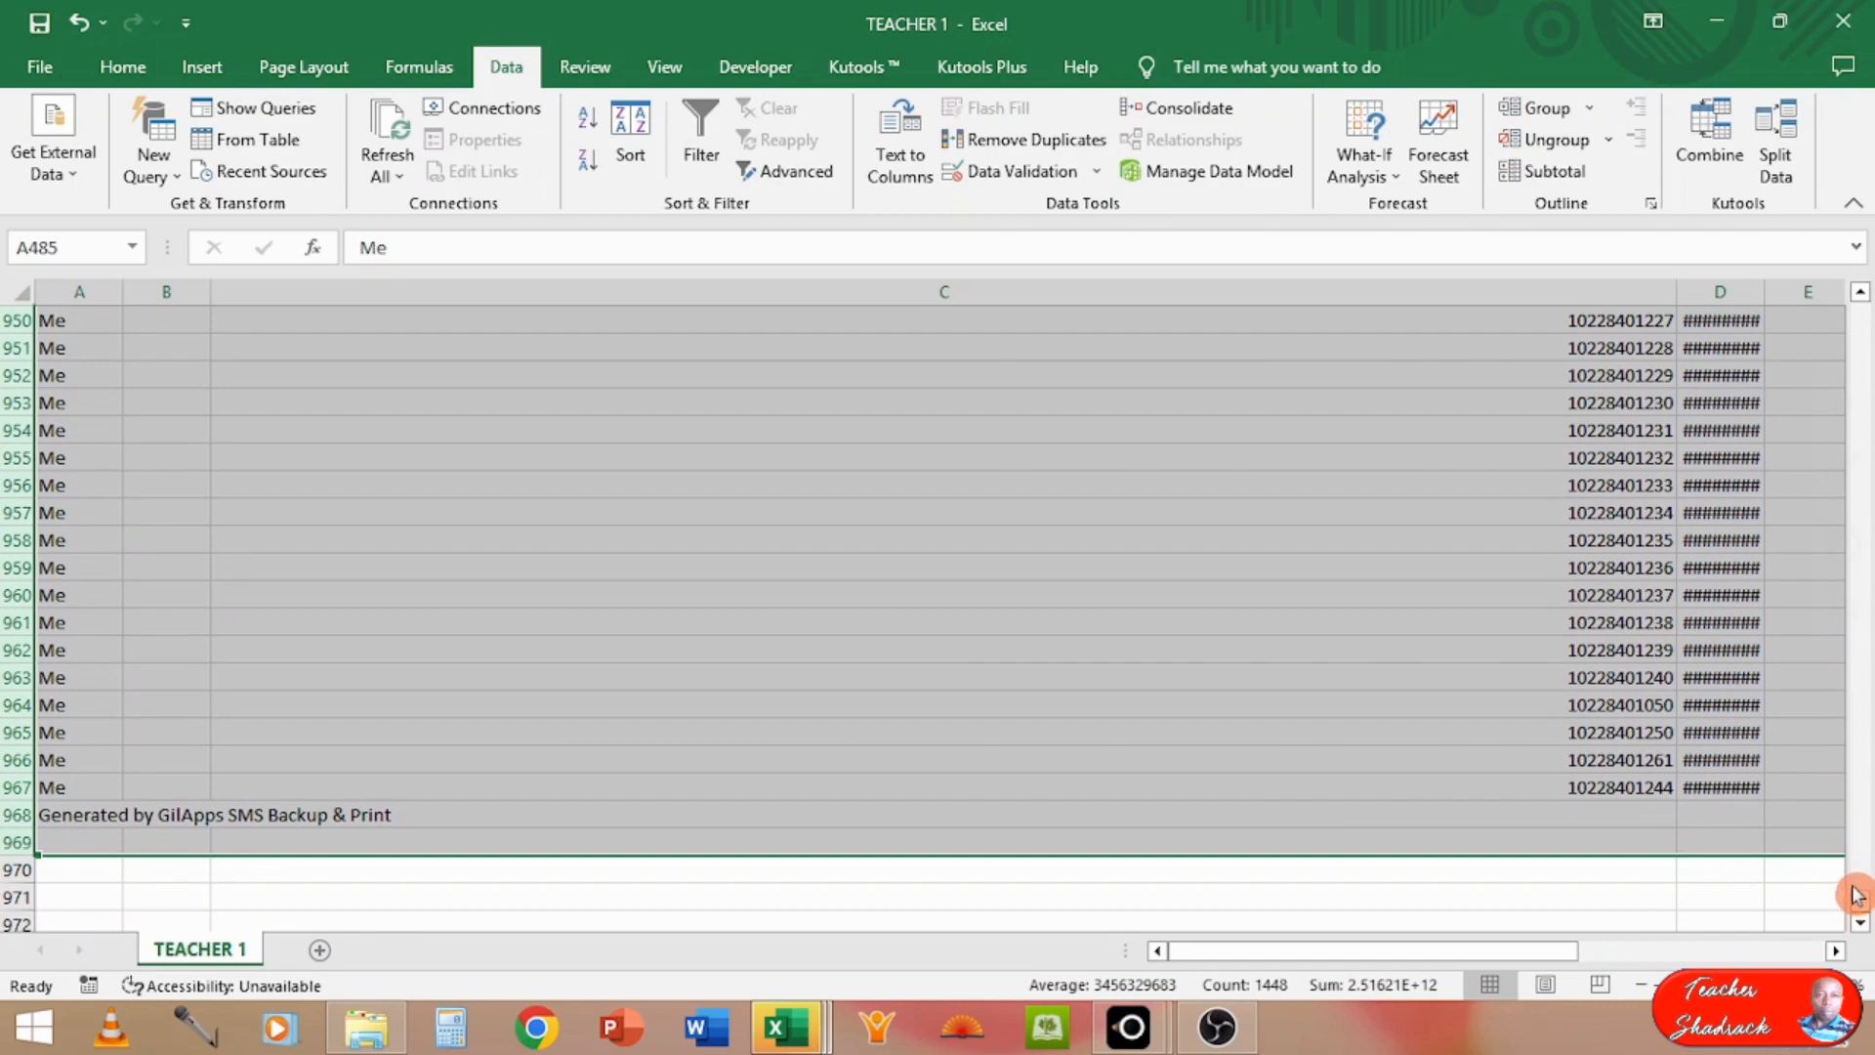
{"action": "left_click_drag", "start_coordinate": [1860, 913], "coordinate": [1865, 613]}
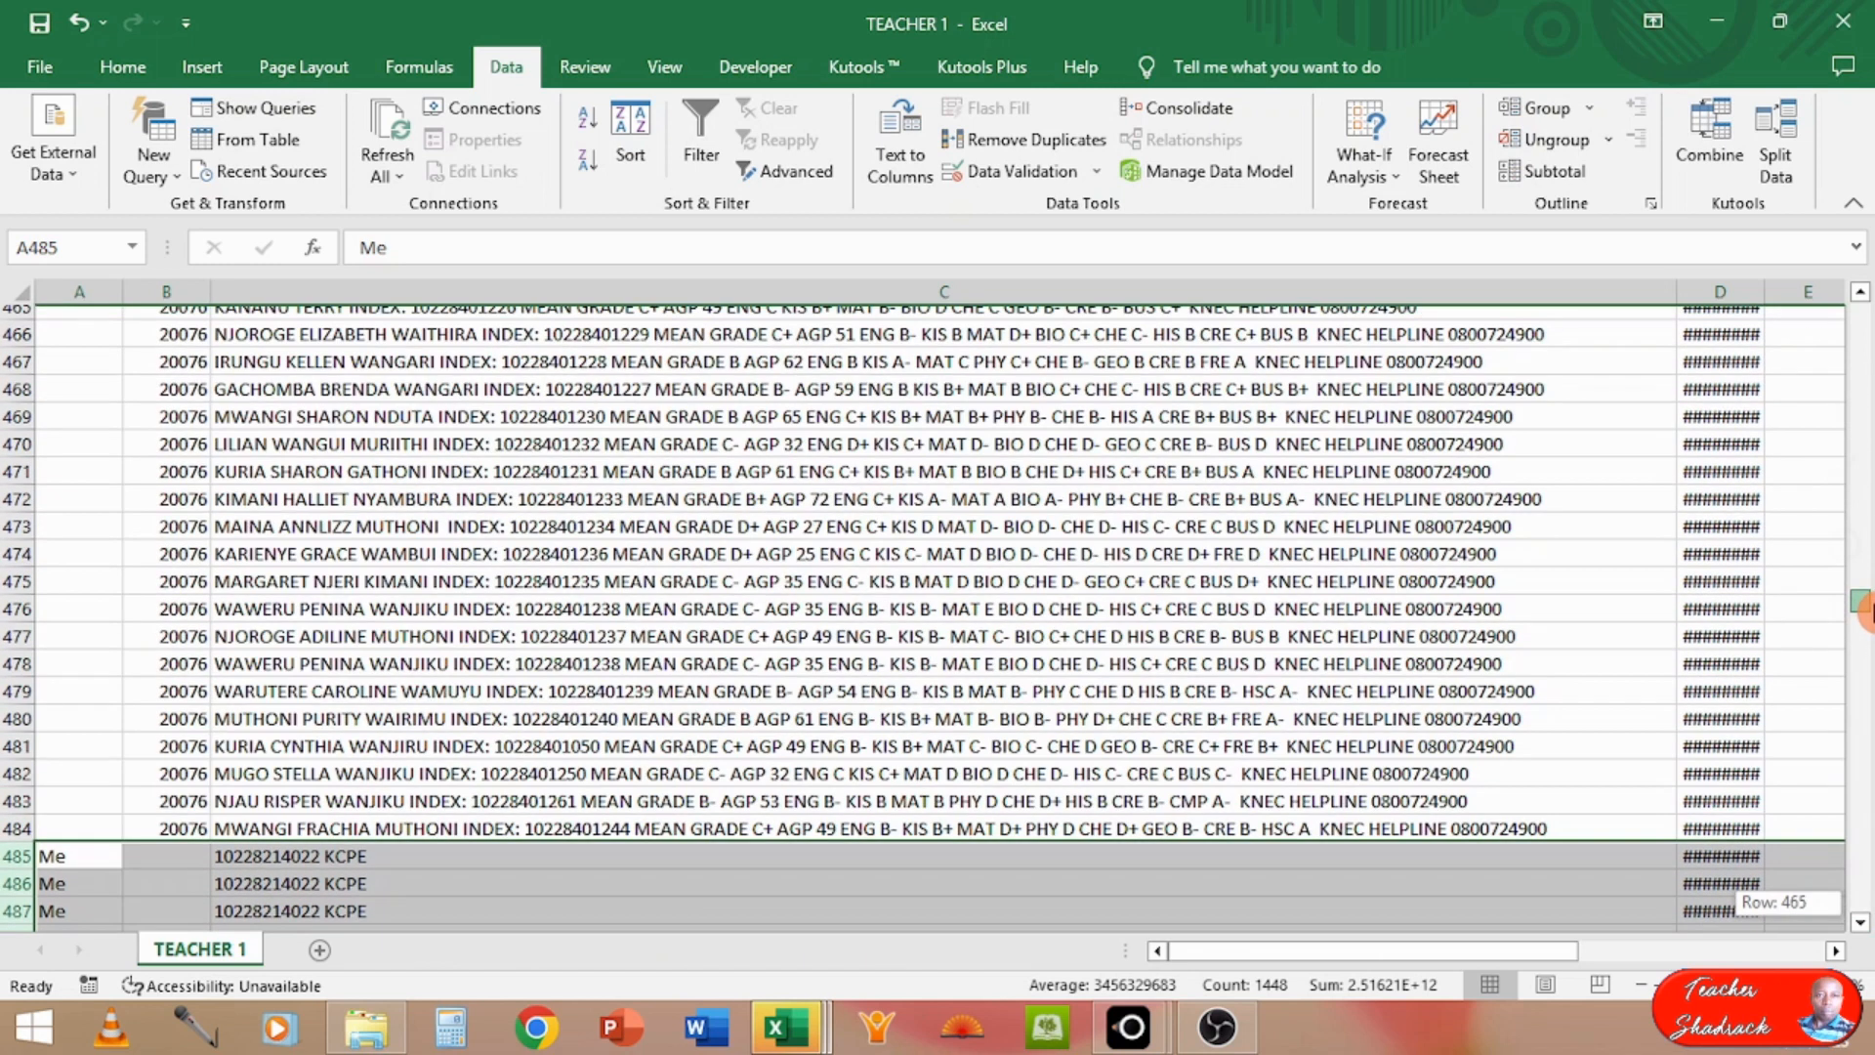
{"action": "left_click_drag", "start_coordinate": [1865, 613], "coordinate": [1865, 619]}
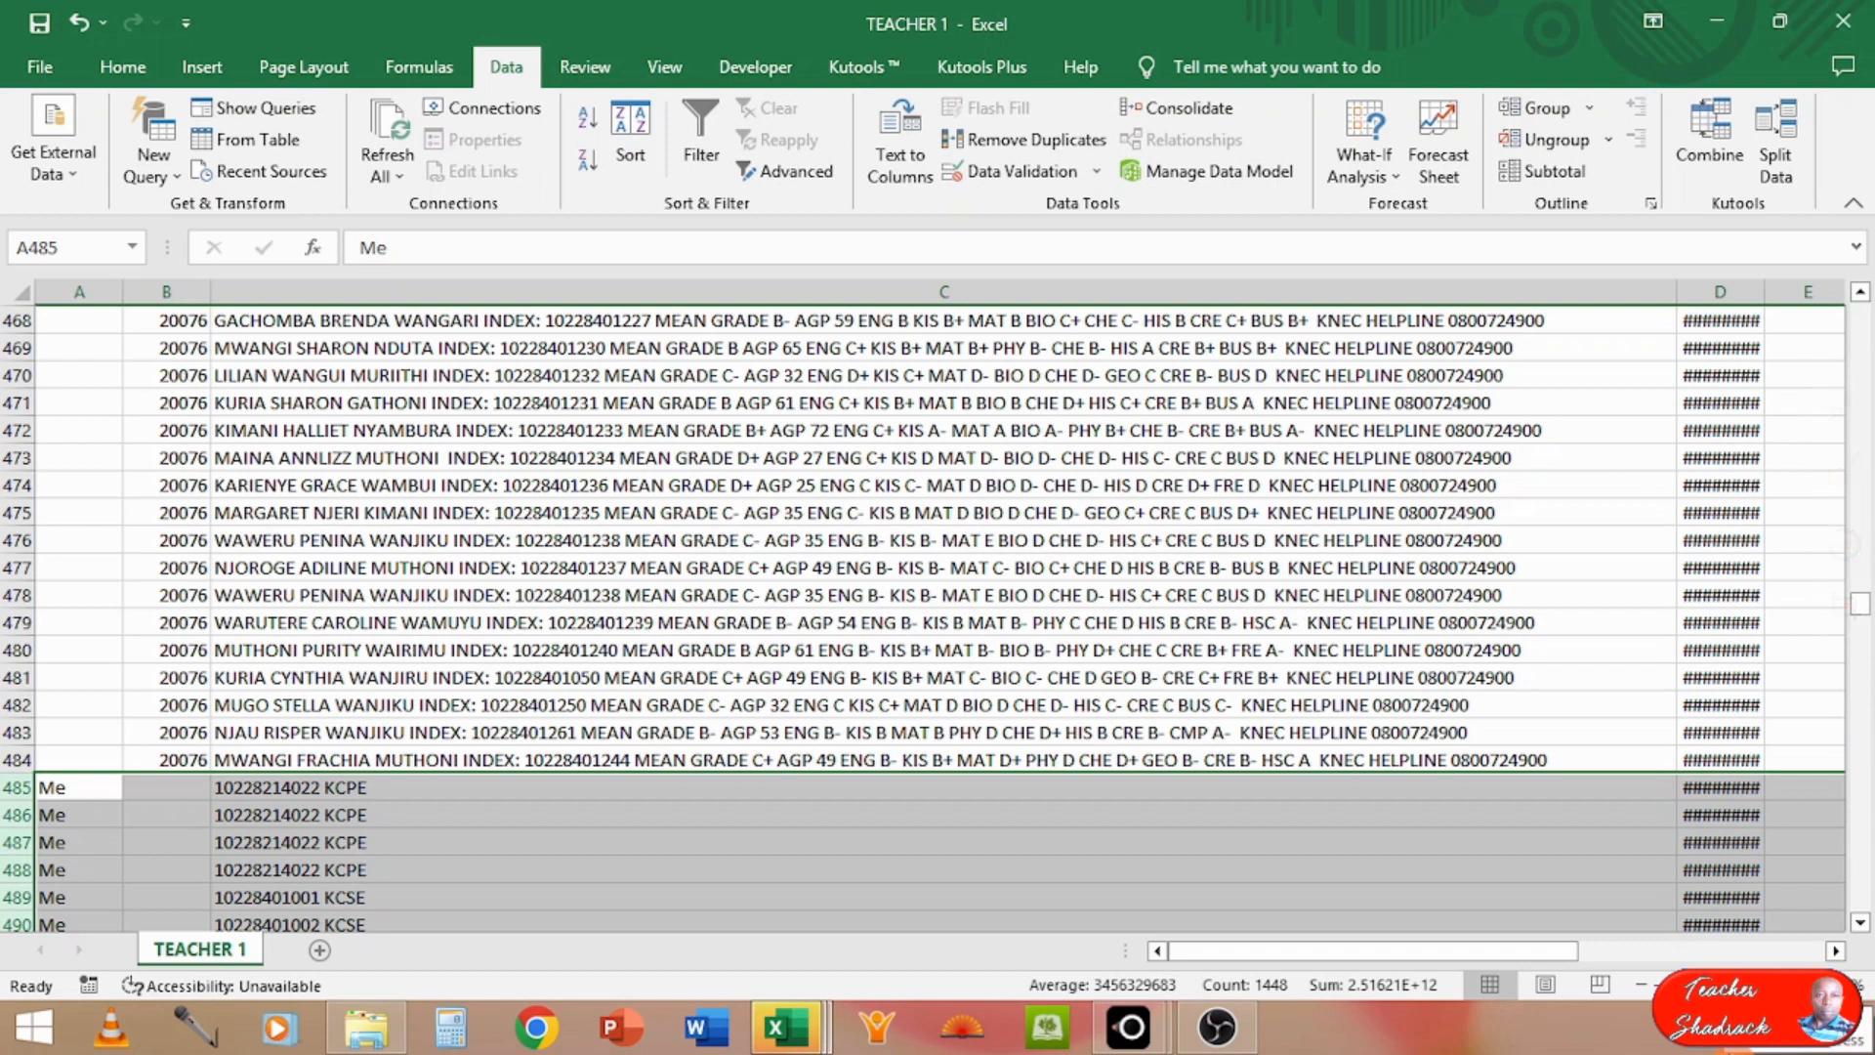
{"action": "key", "text": "Delete"}
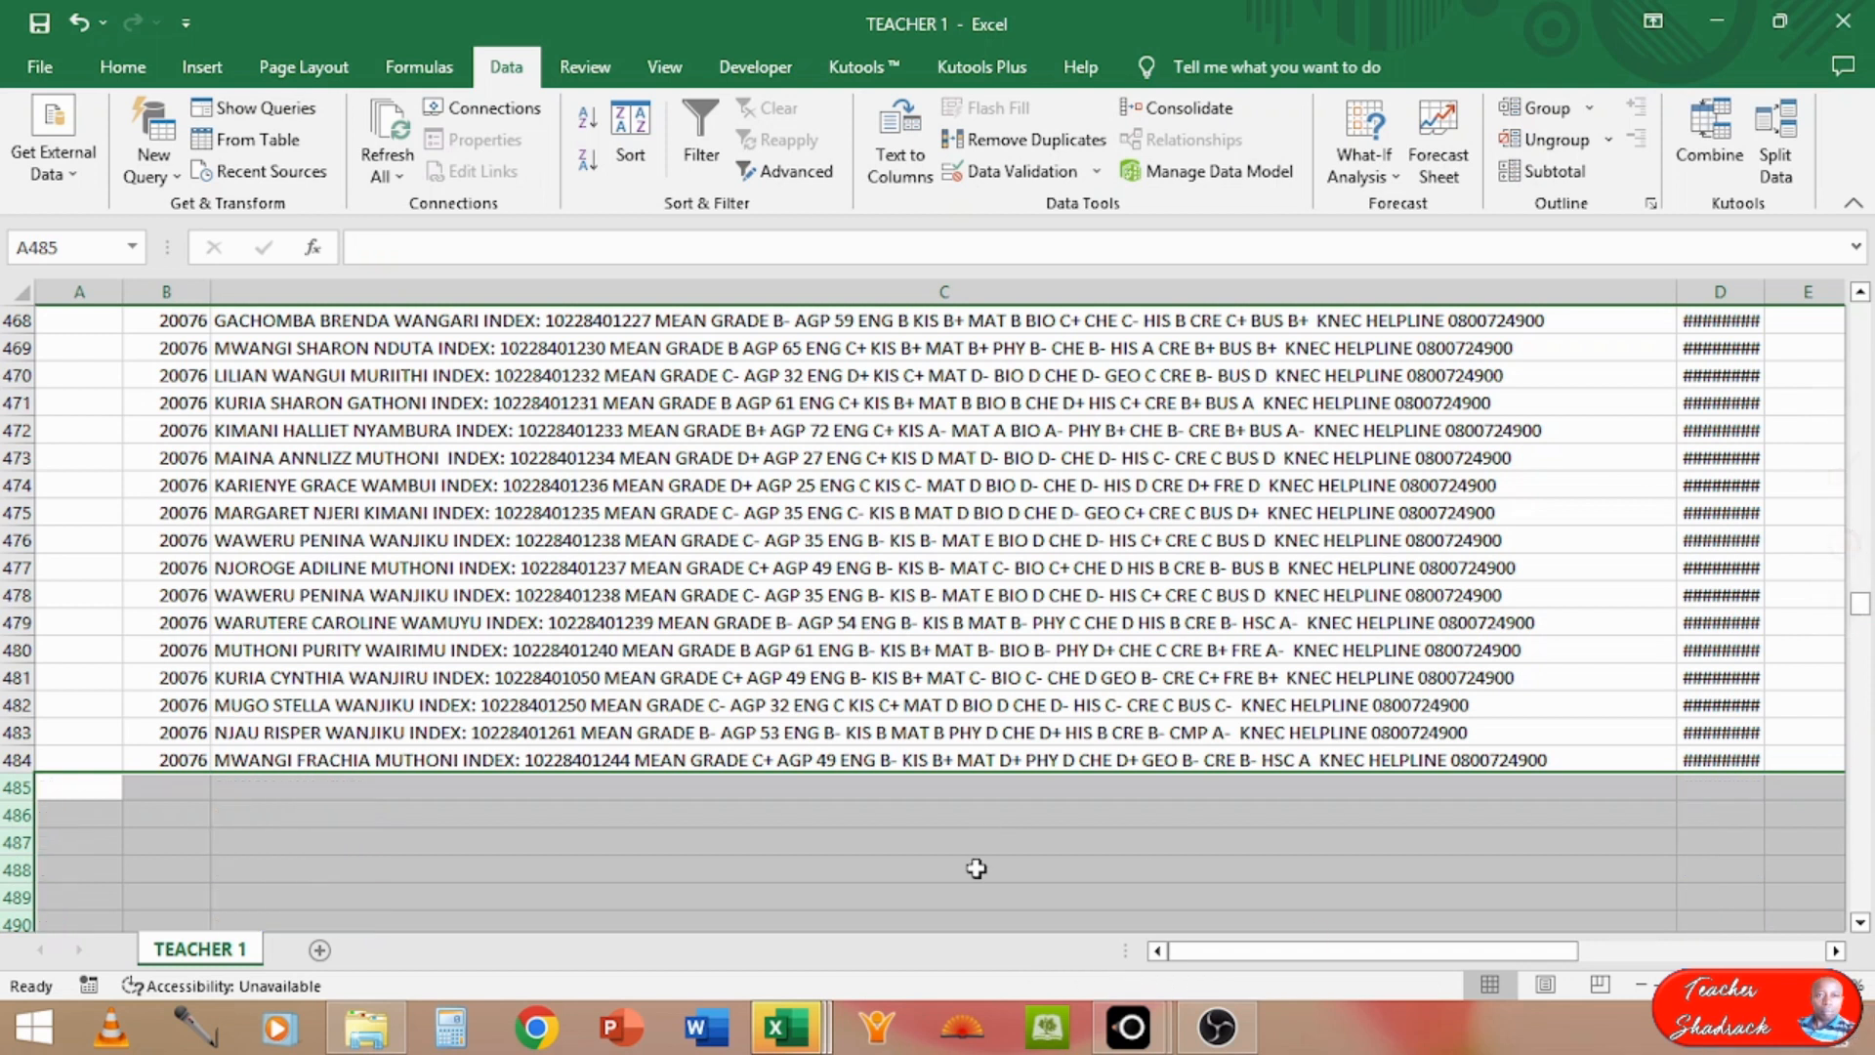
Step: Delete the Phone and Name columns from the TEACHER 1 sheet
{"action": "left_click", "coordinate": [162, 762]}
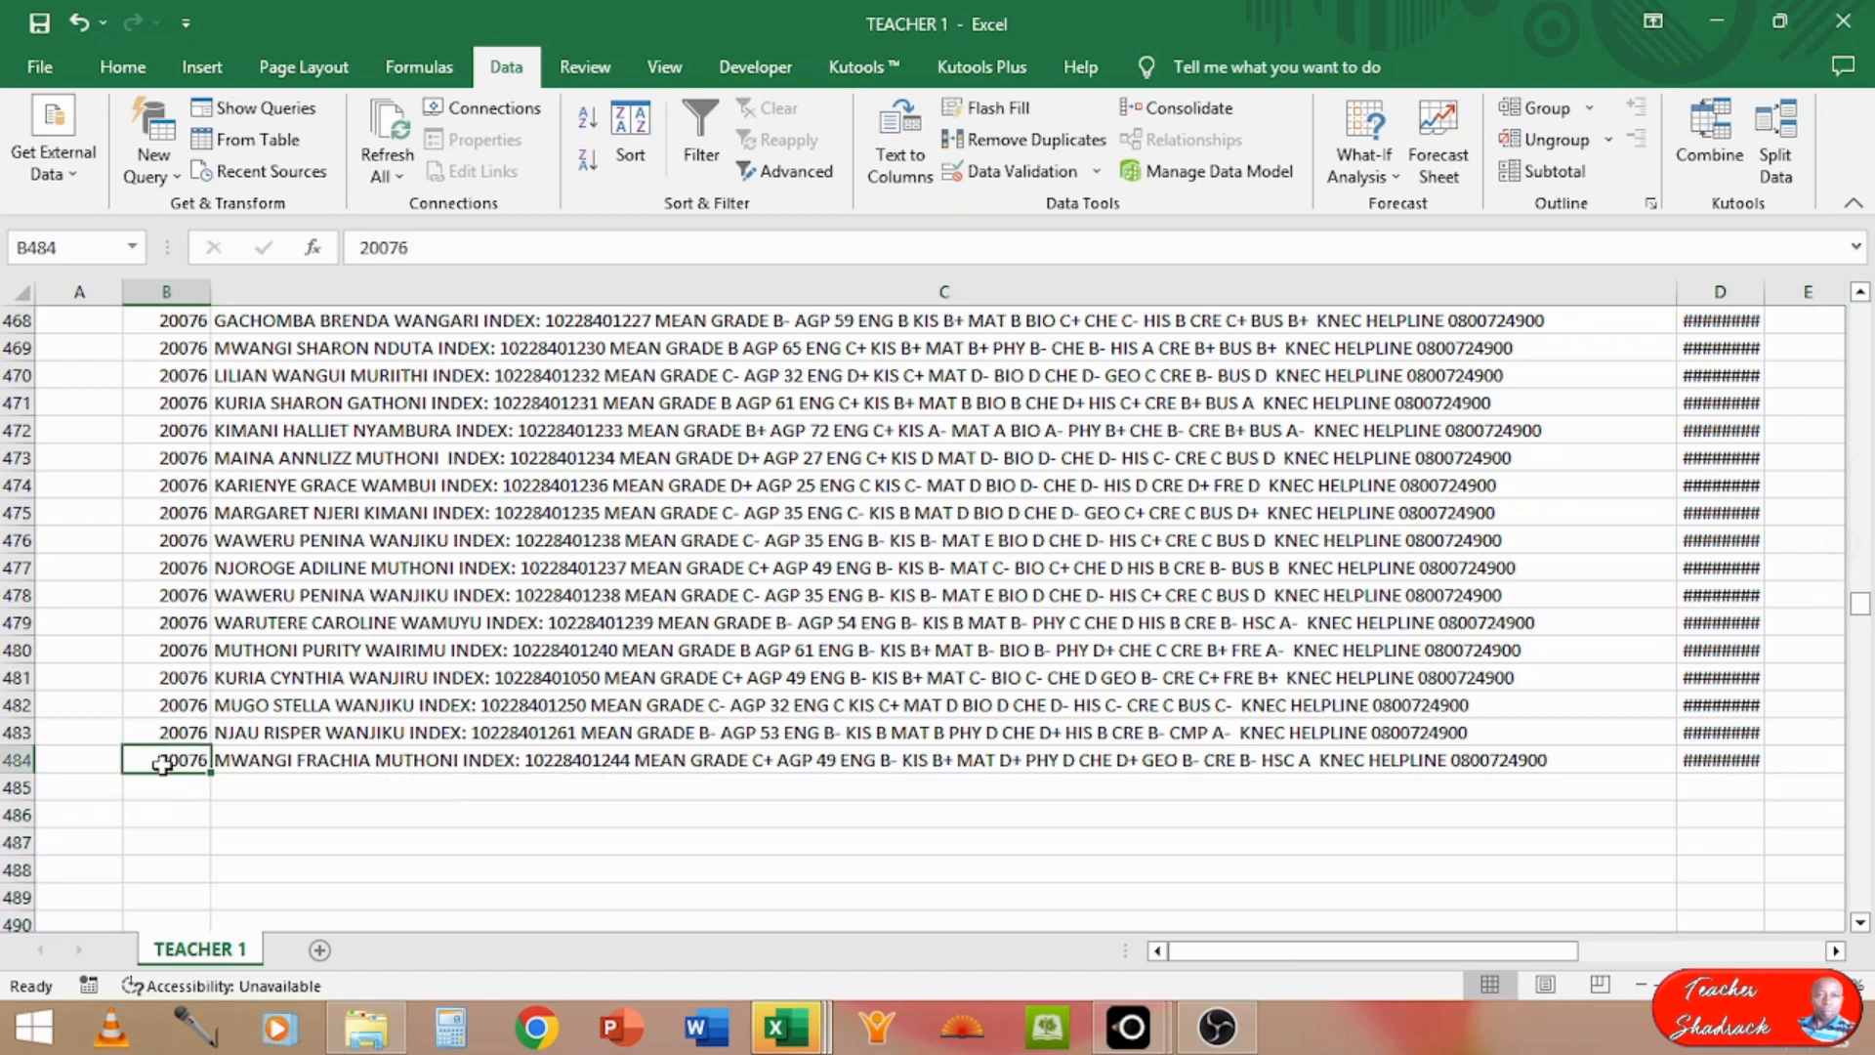
{"action": "key", "text": "ctrl+Up"}
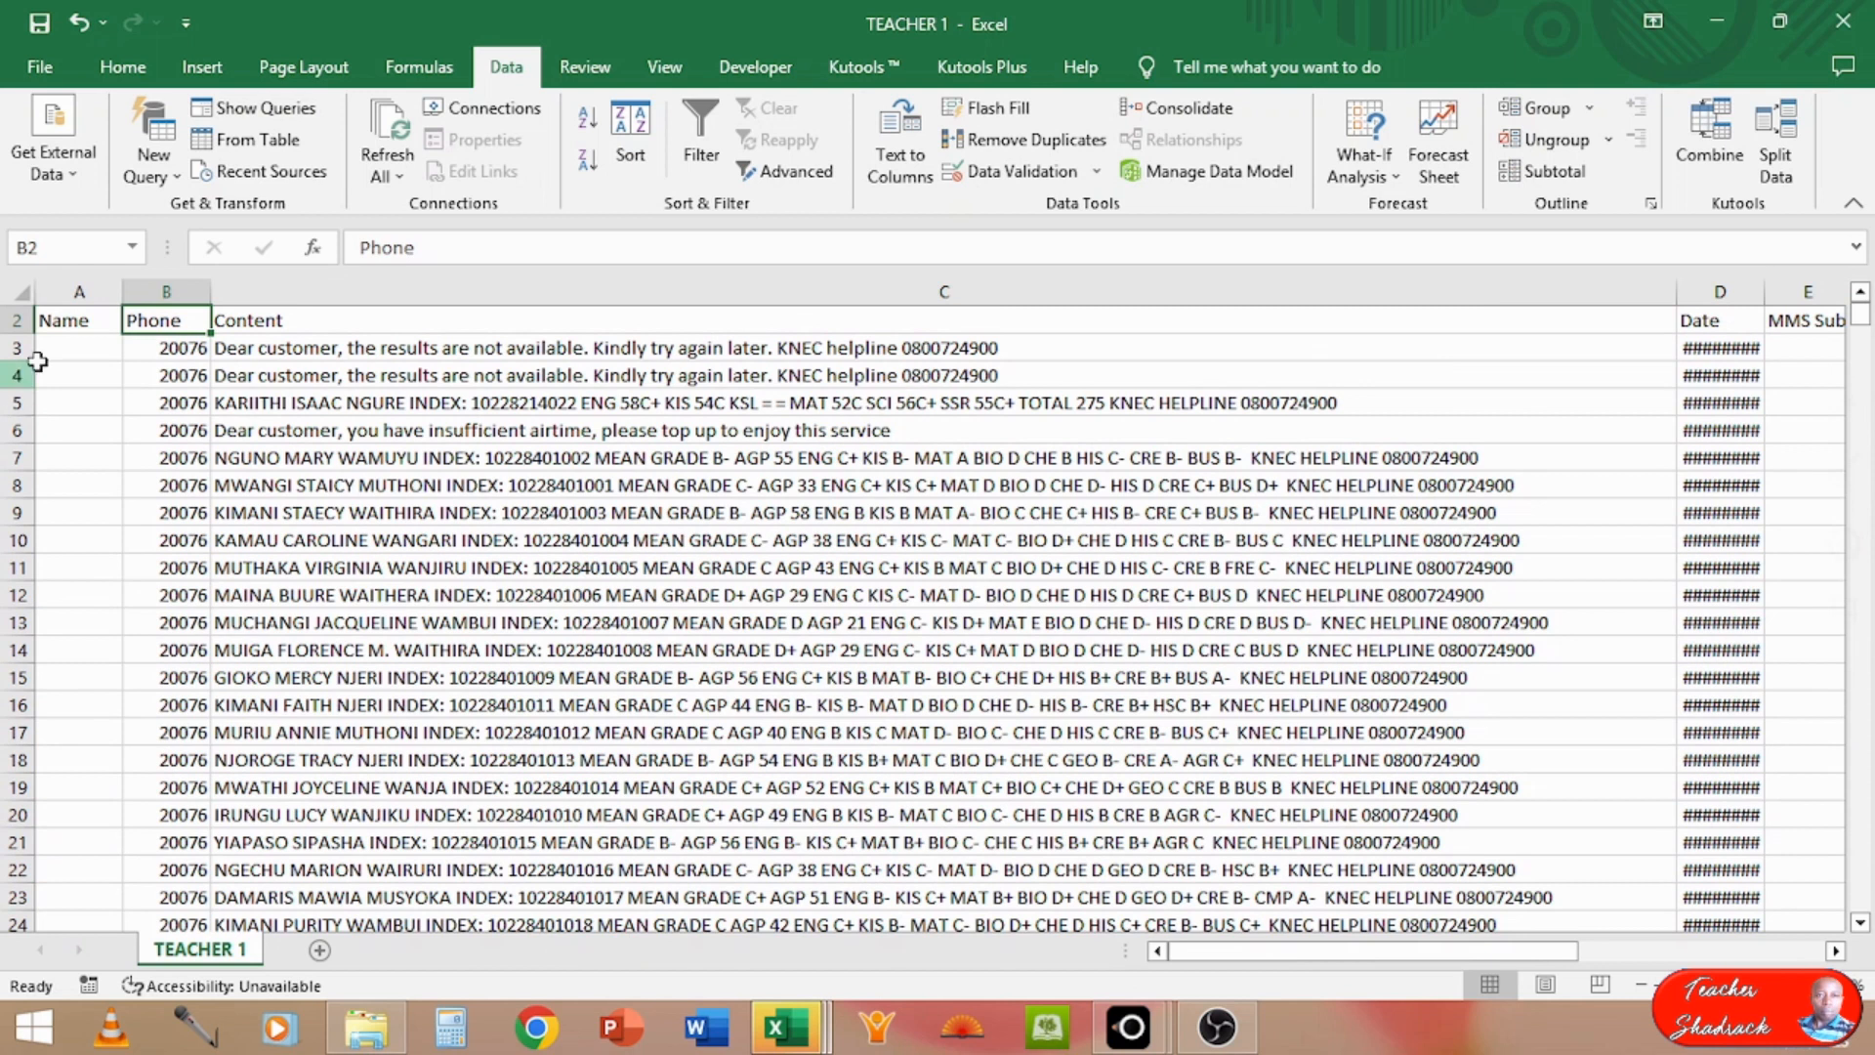
{"action": "left_click", "coordinate": [19, 319]}
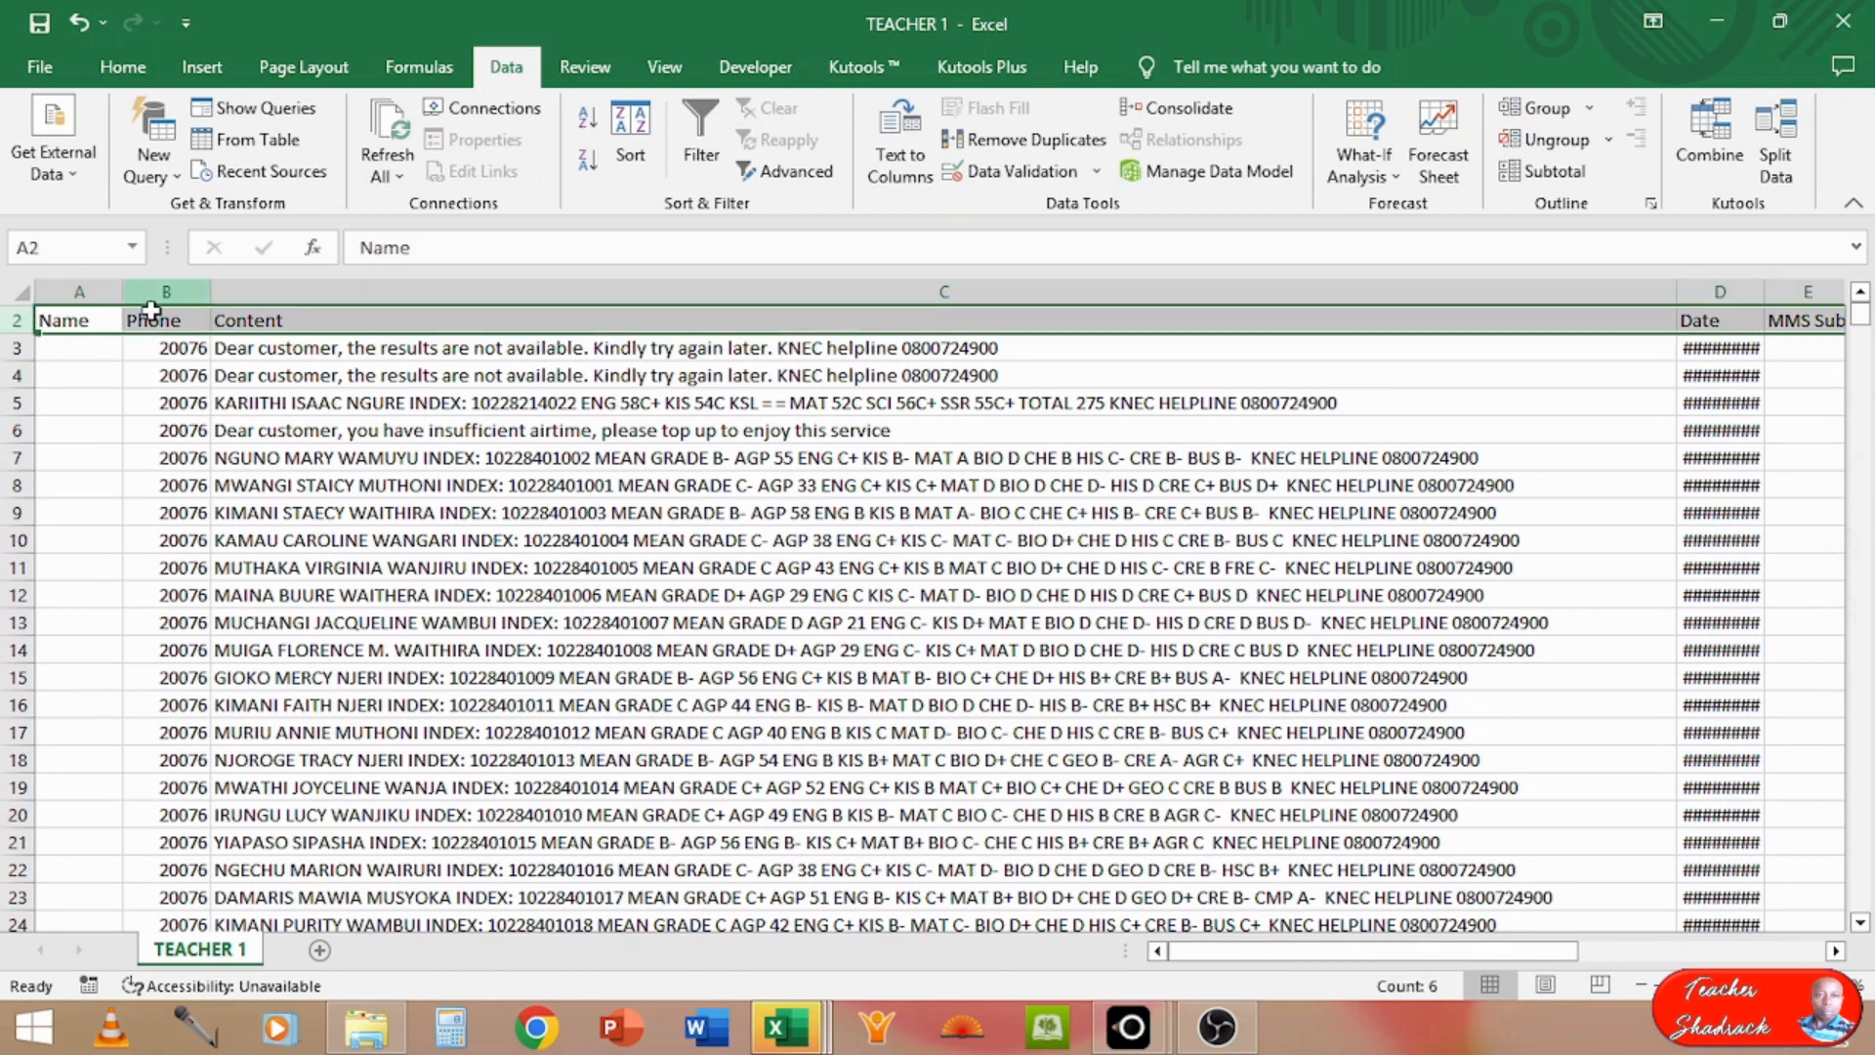
{"action": "left_click", "coordinate": [173, 290]}
{"action": "right_click", "coordinate": [175, 289]}
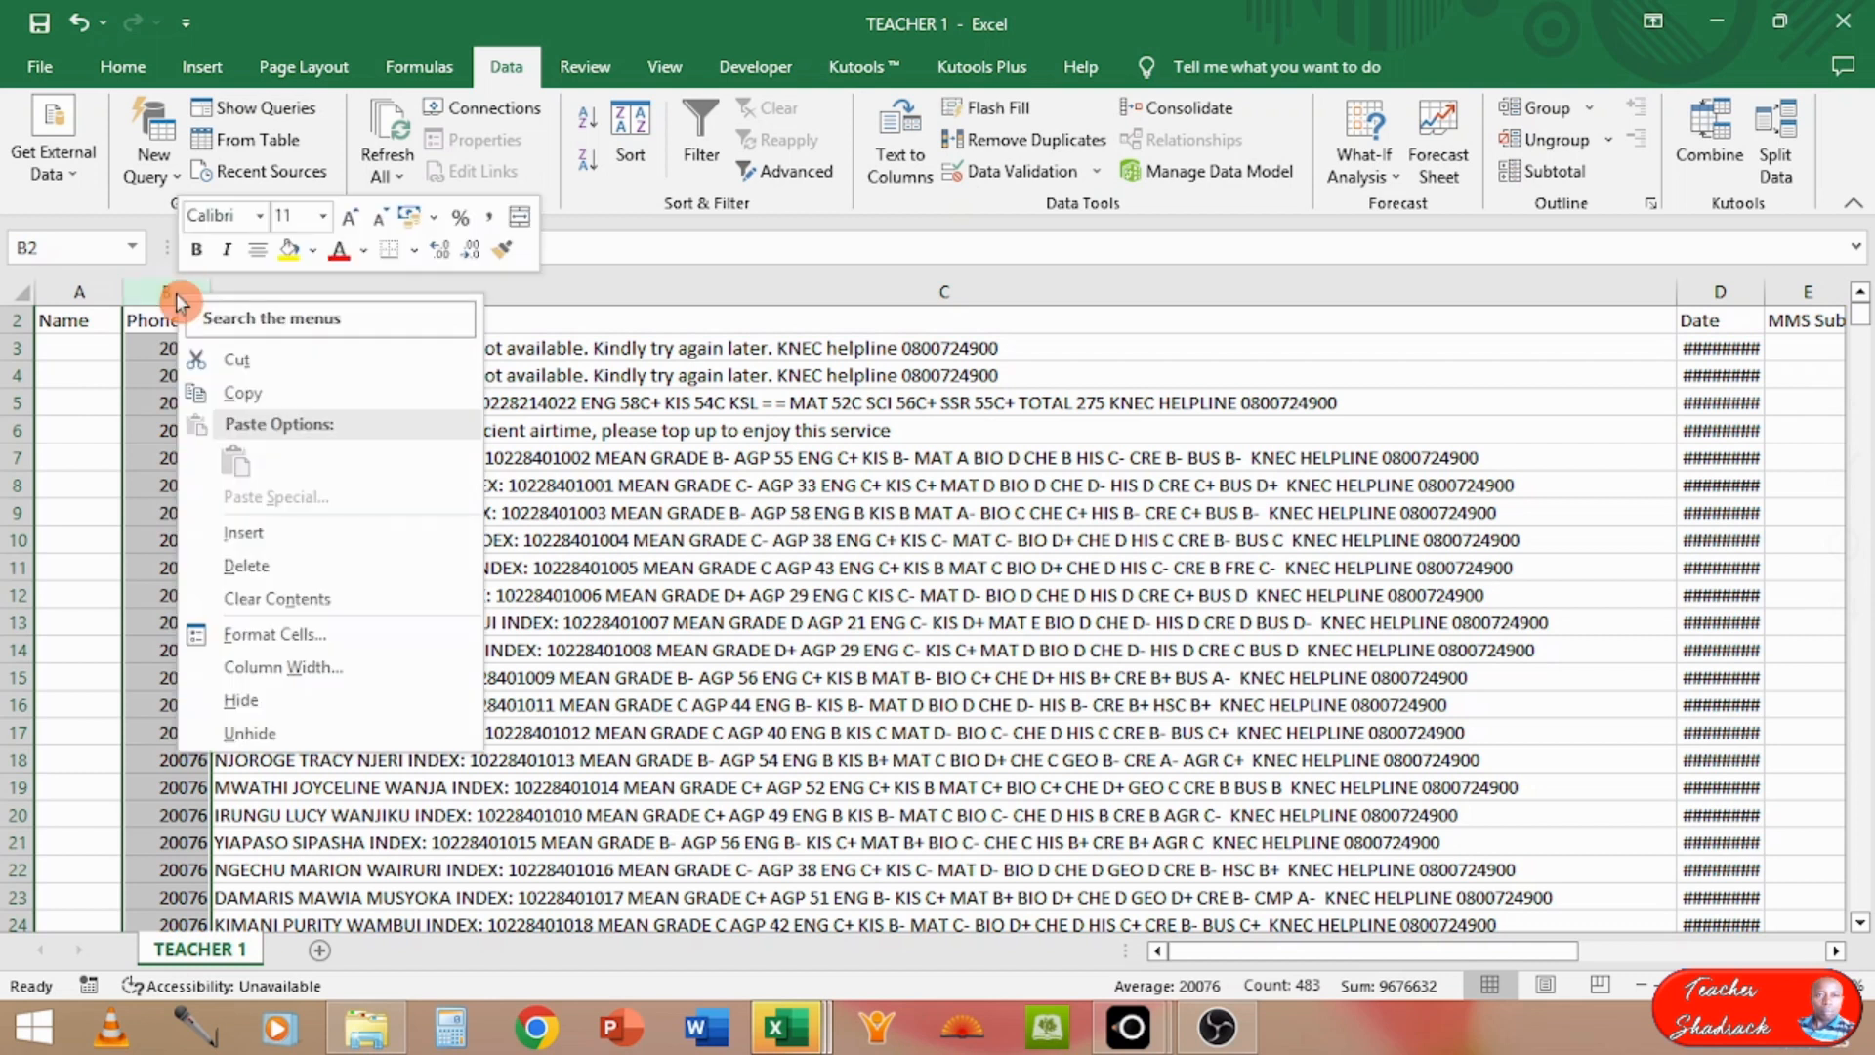
{"action": "left_click", "coordinate": [252, 574]}
{"action": "right_click", "coordinate": [77, 290]}
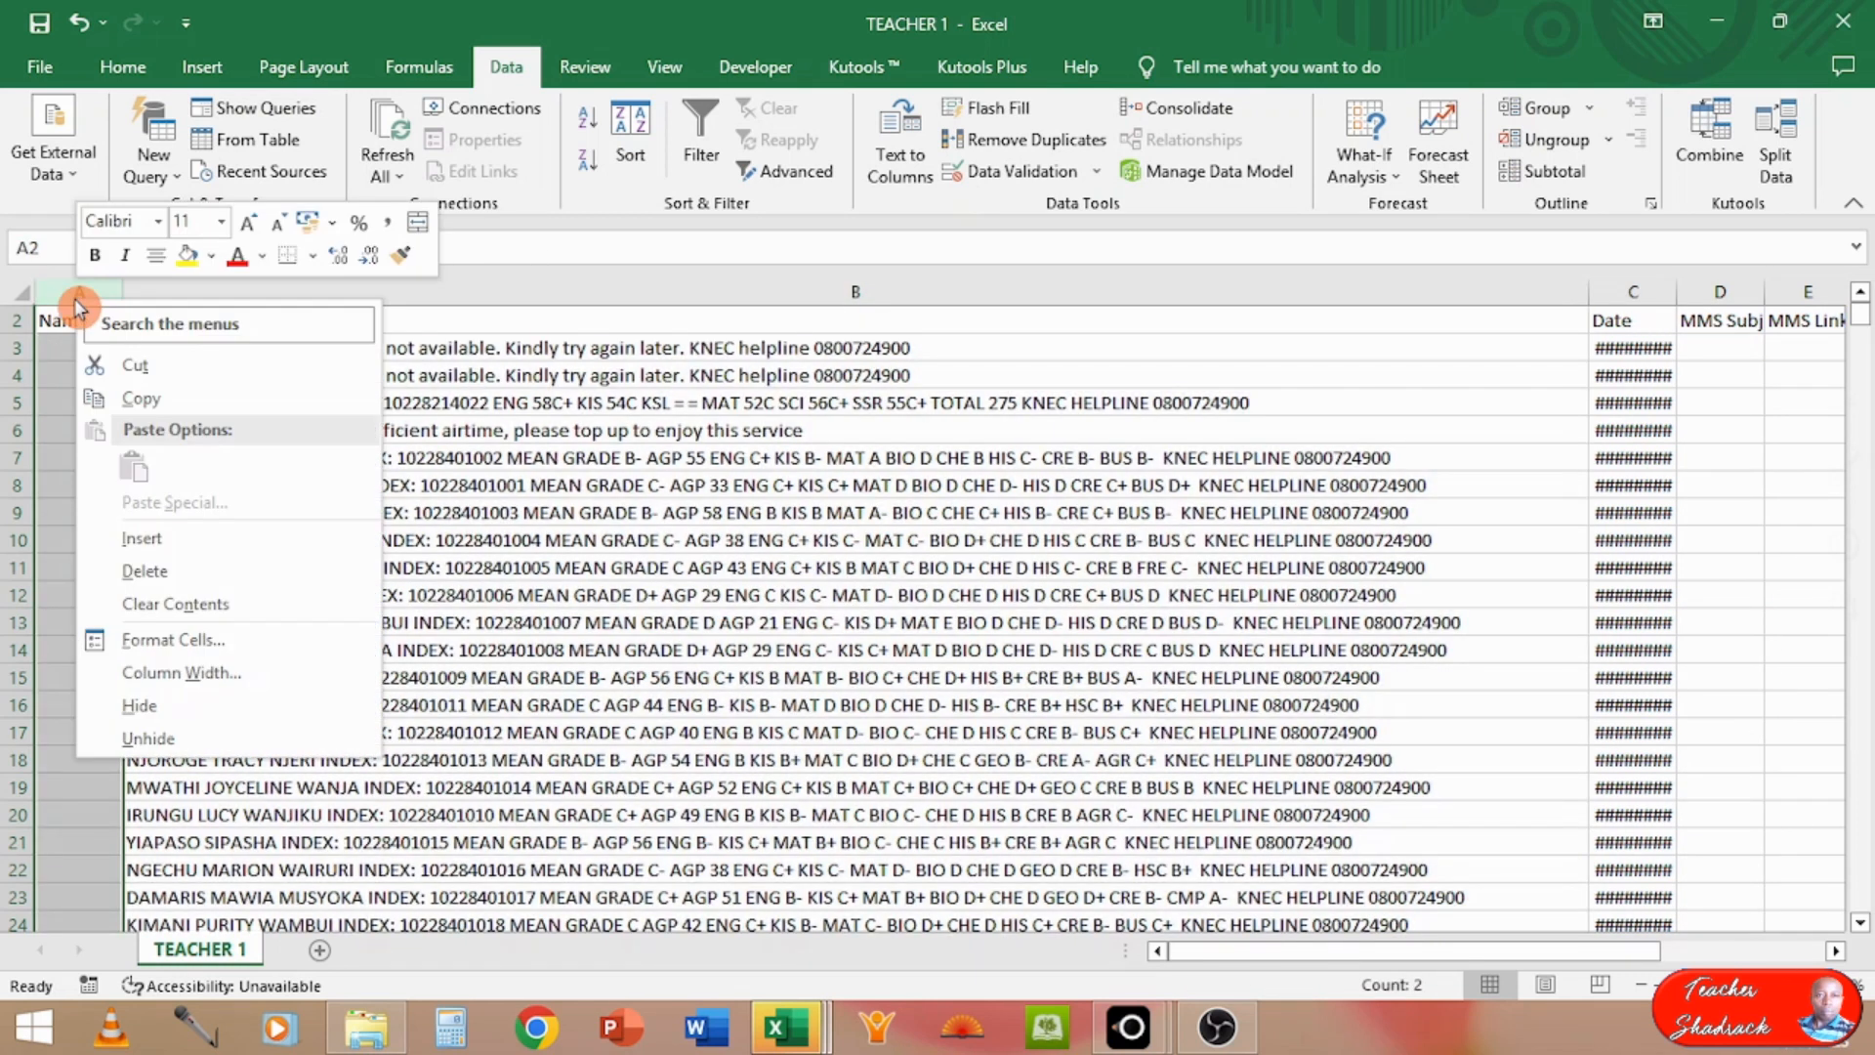
{"action": "left_click", "coordinate": [172, 571]}
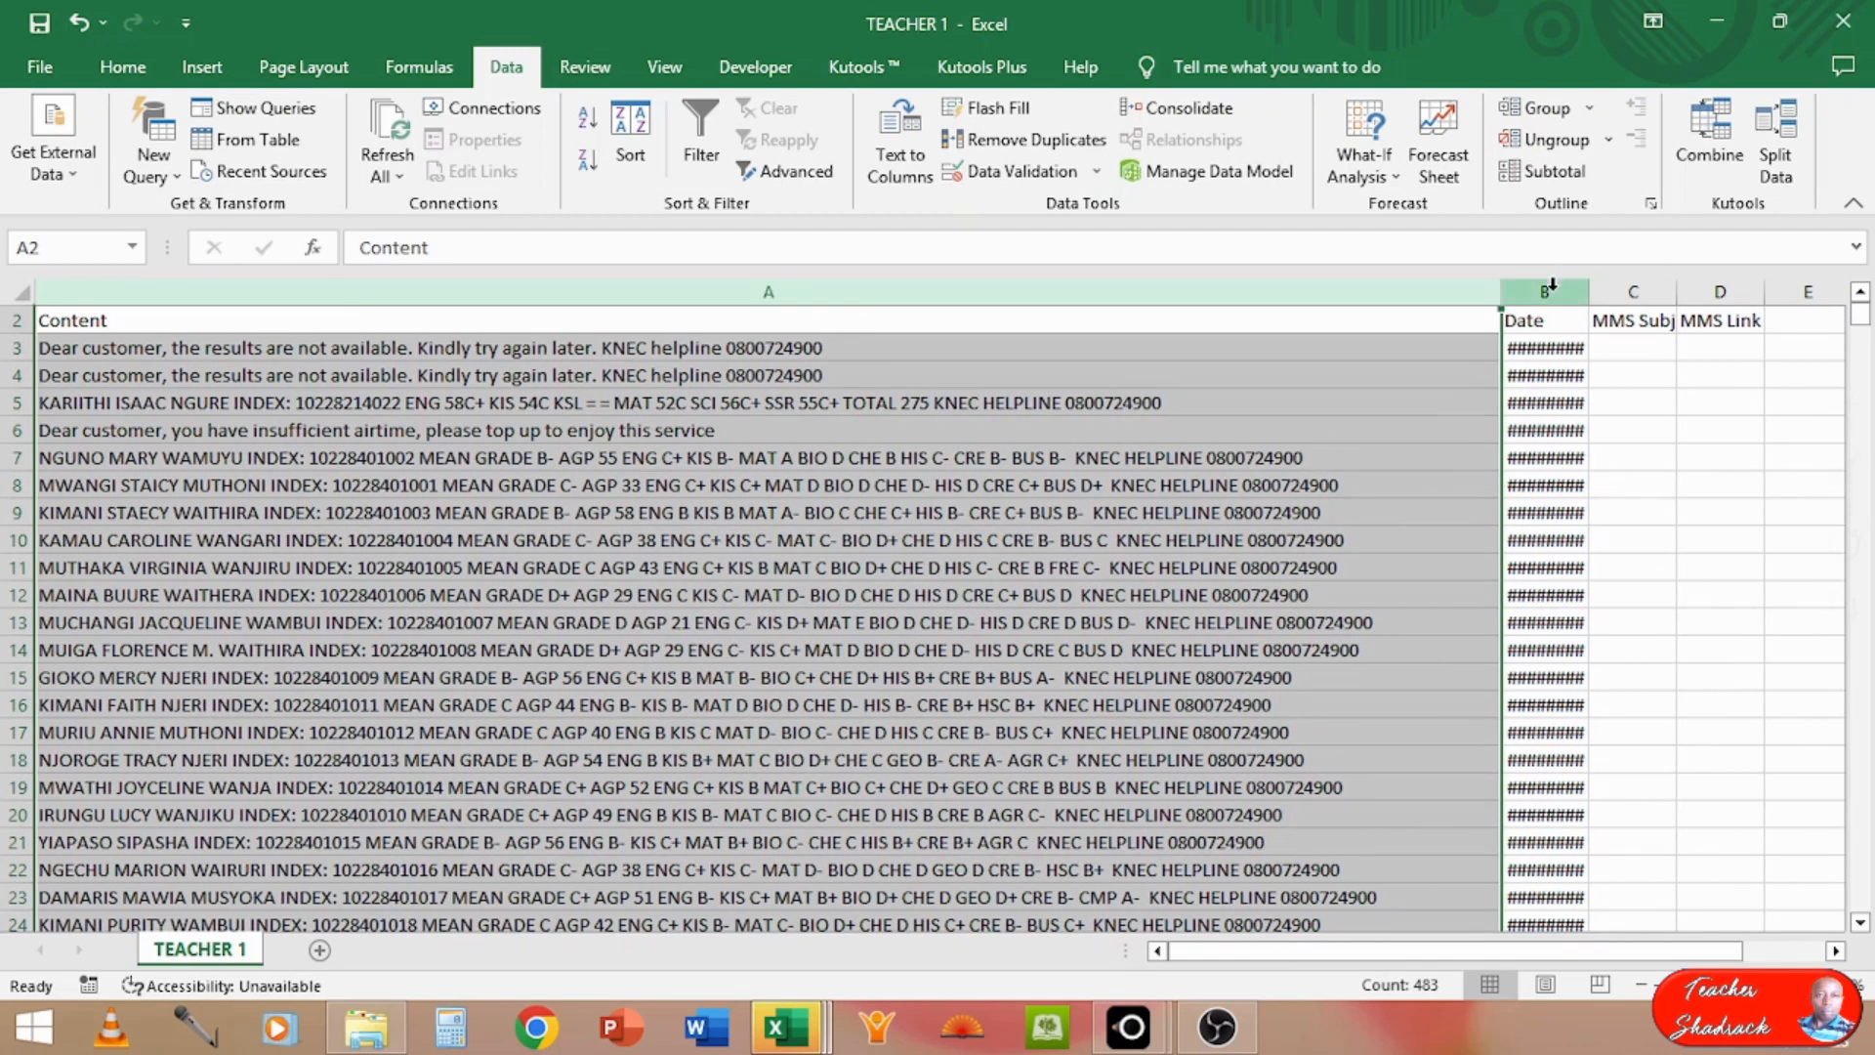
Step: Fit the Date column's width to its contents, then delete that column
{"action": "left_click", "coordinate": [1551, 291]}
{"action": "right_click", "coordinate": [1551, 291]}
{"action": "left_click", "coordinate": [1541, 283]}
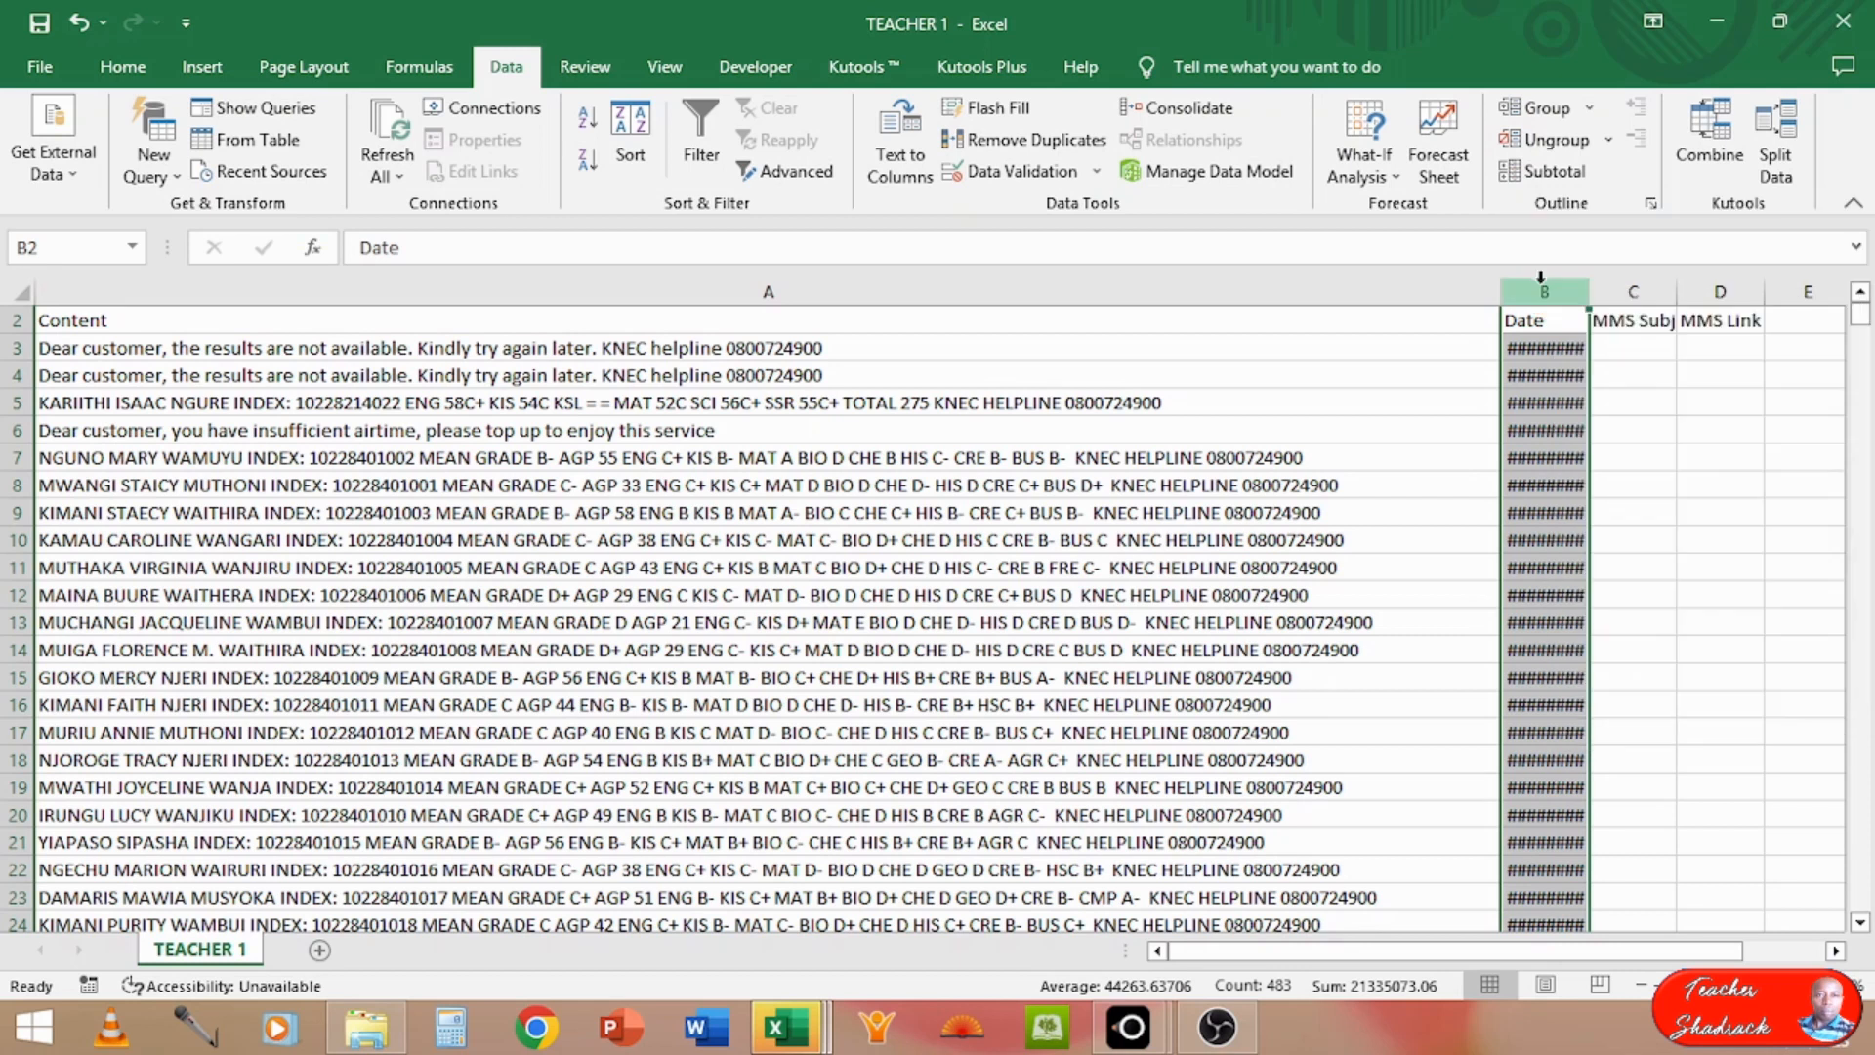
{"action": "double_click", "coordinate": [1588, 283]}
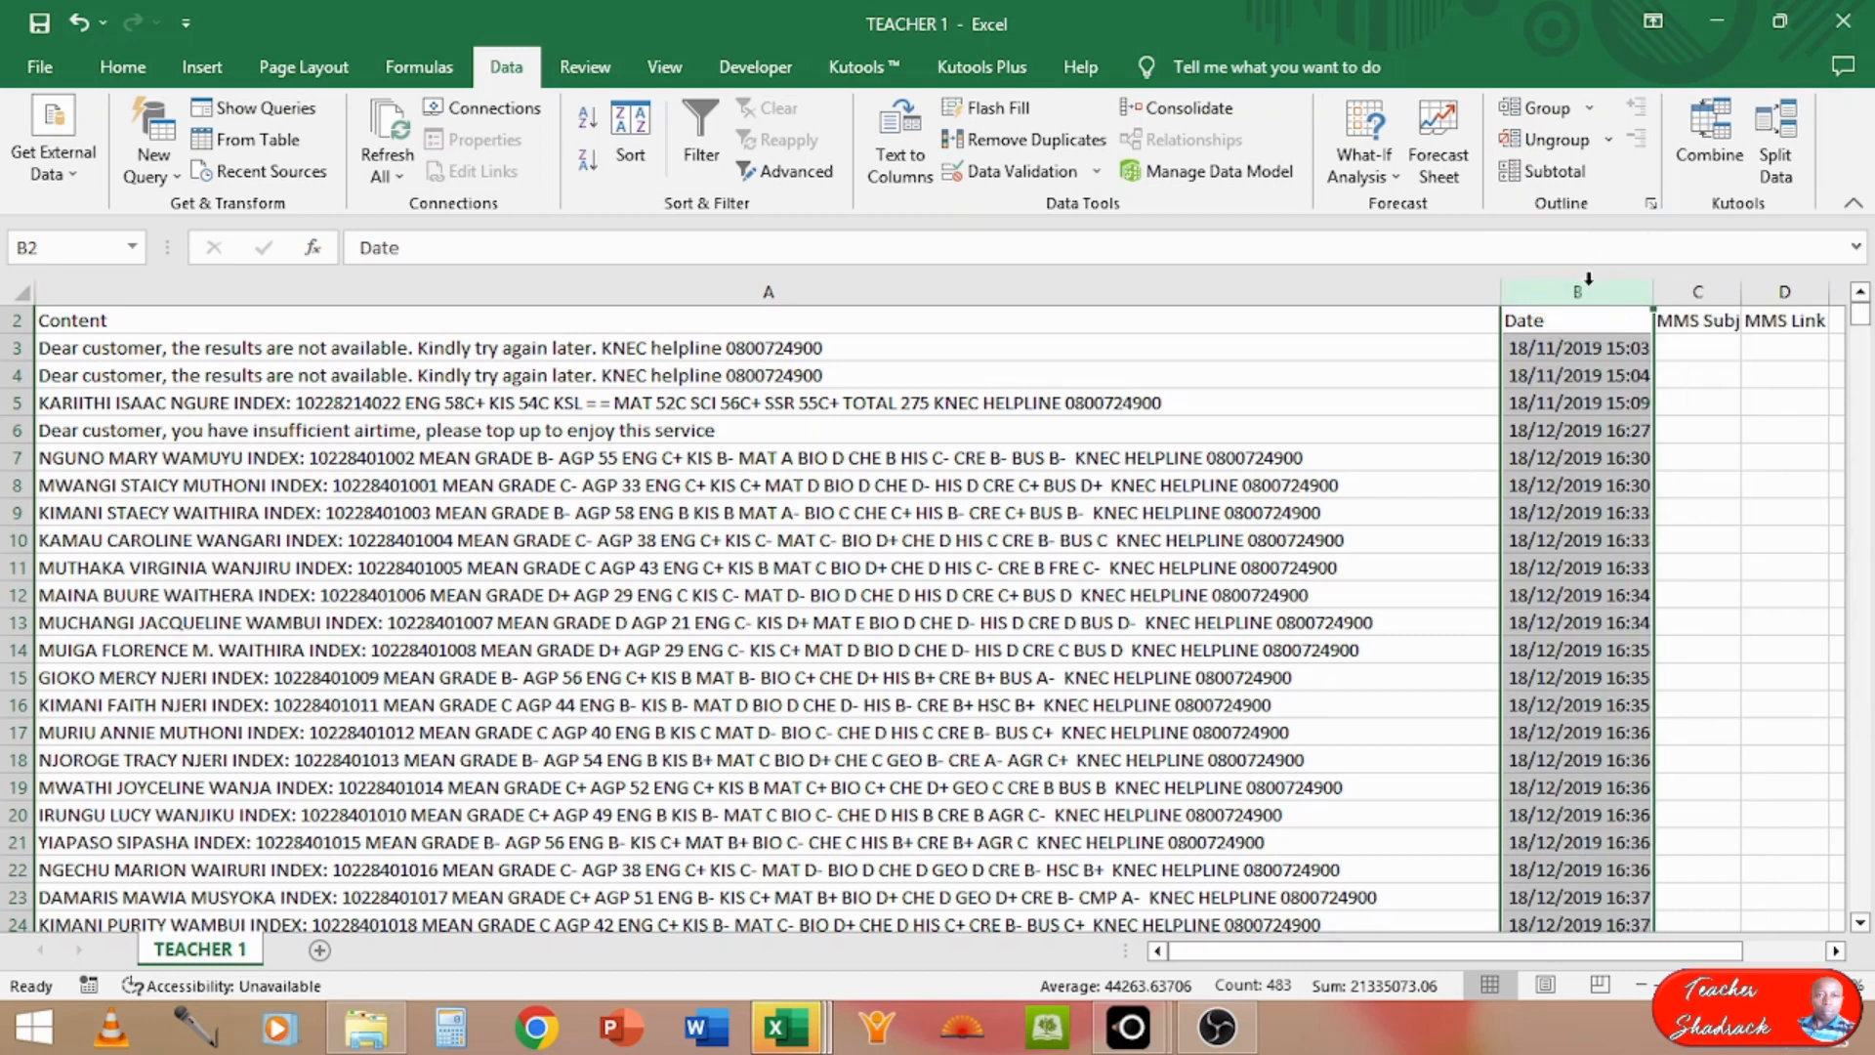
{"action": "right_click", "coordinate": [1587, 284]}
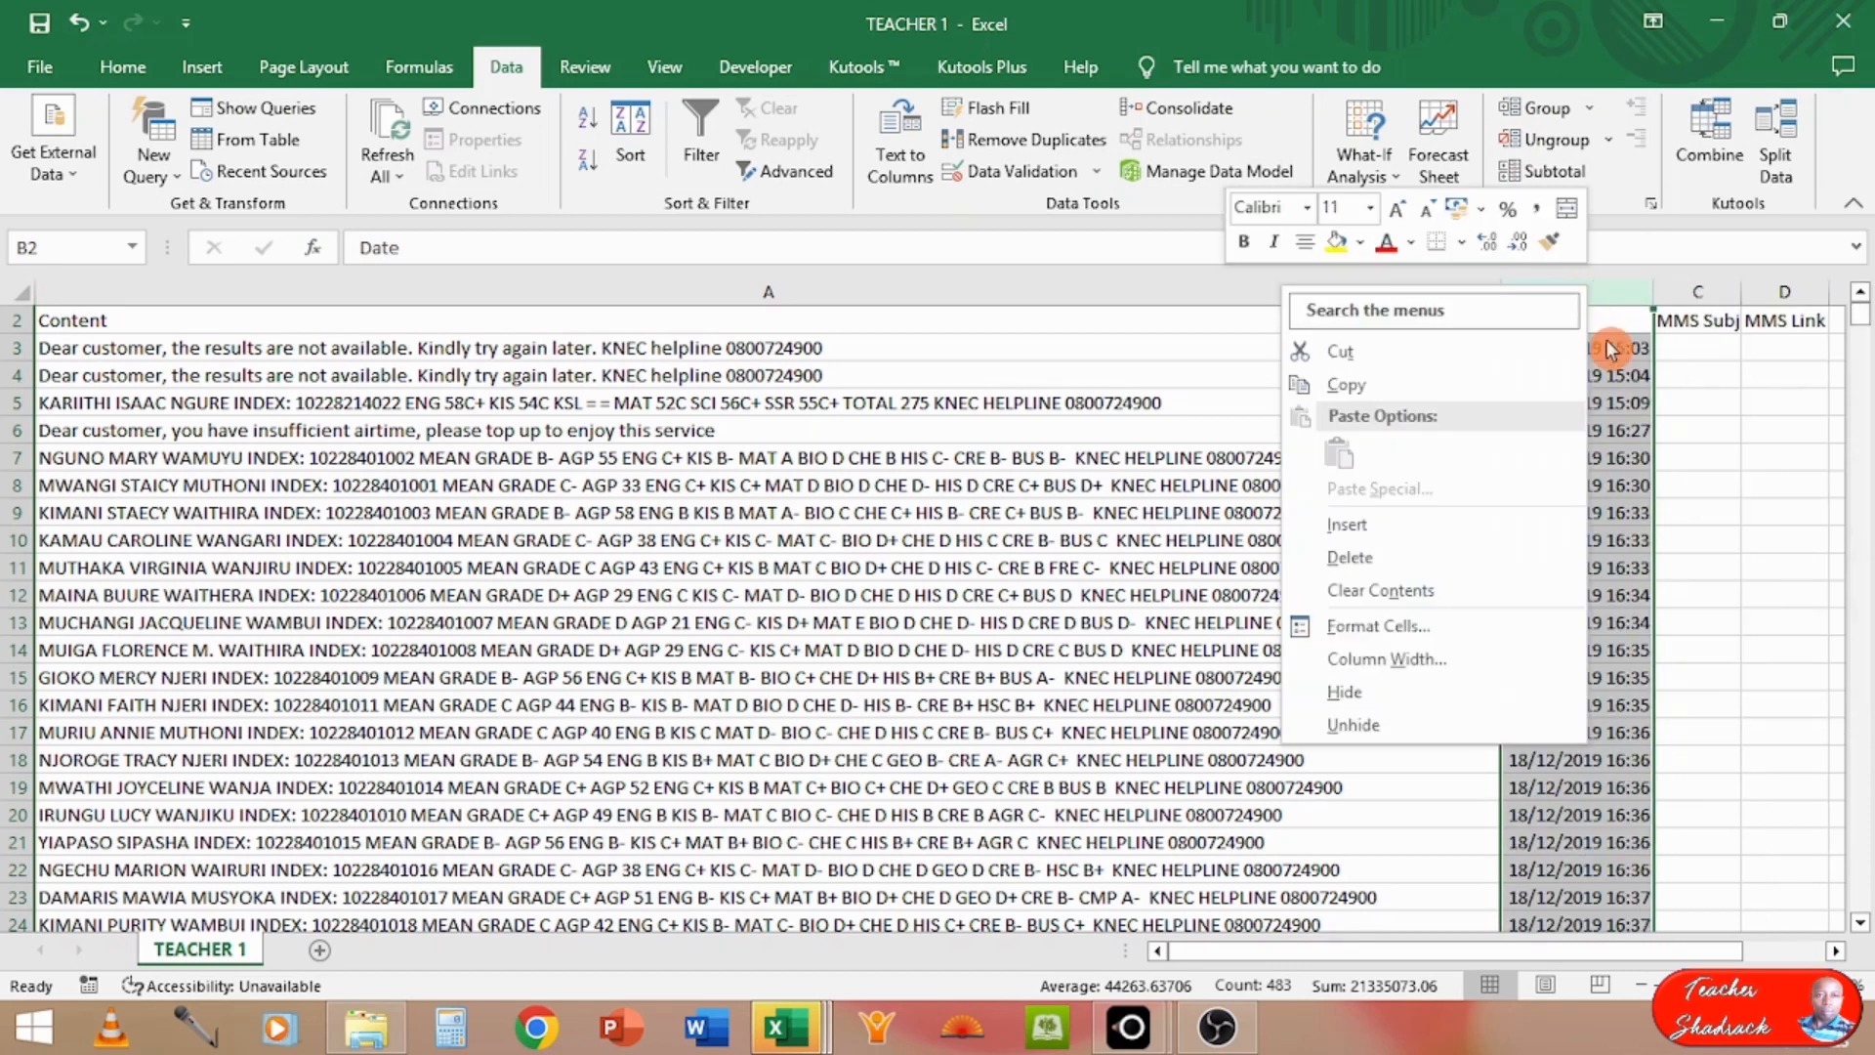
{"action": "left_click", "coordinate": [1416, 565]}
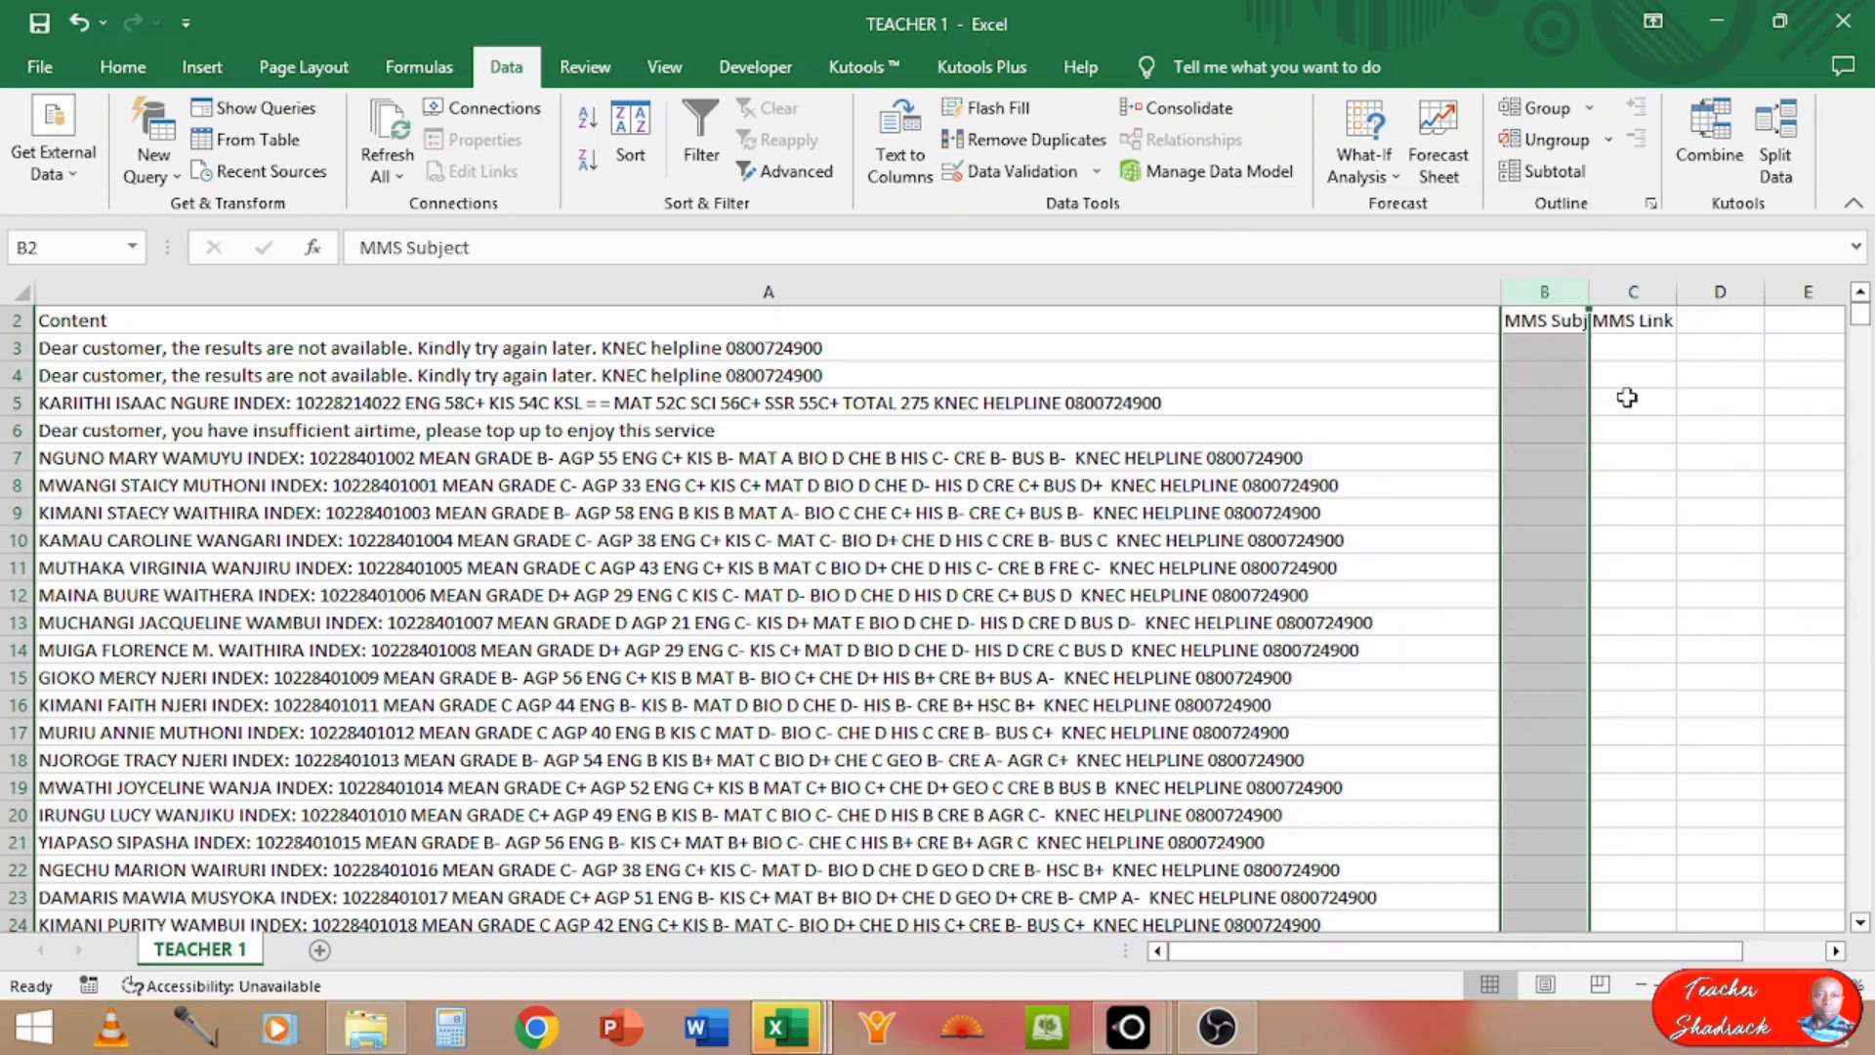
Step: Delete the MMS Subject and MMS Link columns together so only the Content column is left
{"action": "left_click_drag", "start_coordinate": [1556, 291], "coordinate": [1648, 291]}
{"action": "right_click", "coordinate": [1648, 291]}
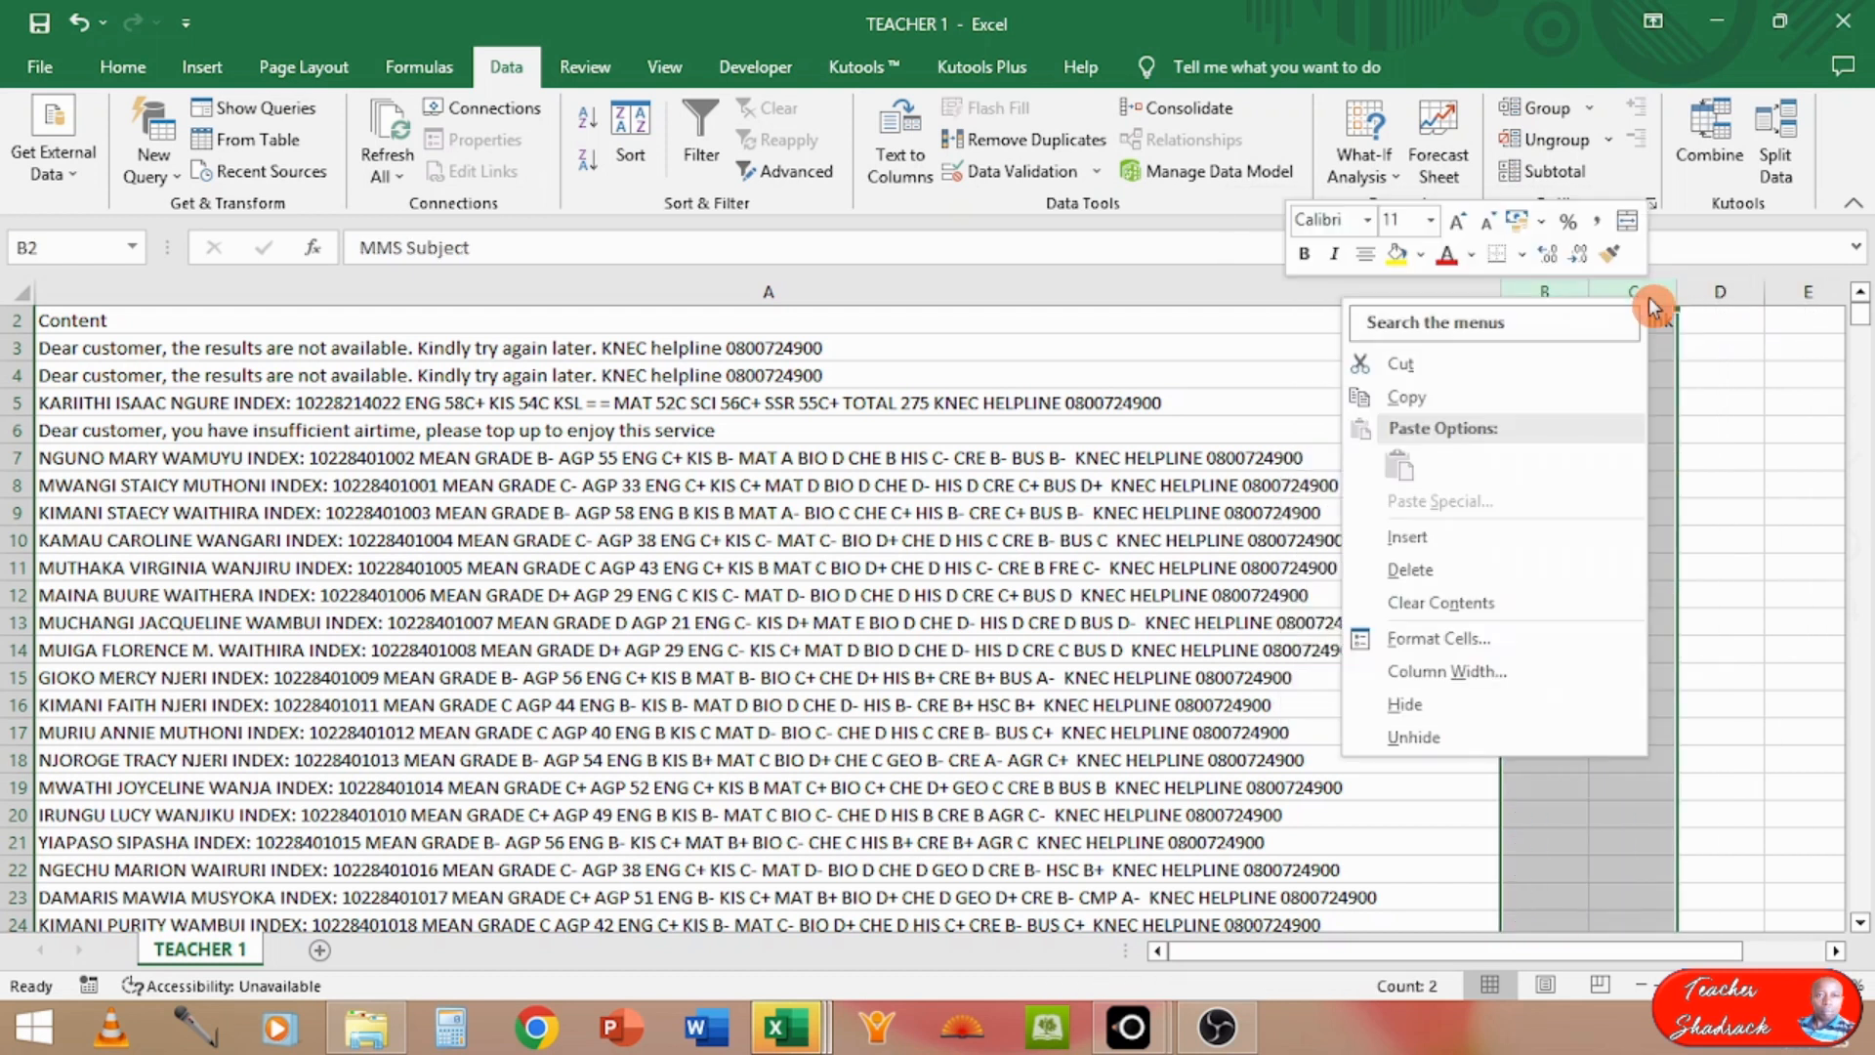
{"action": "left_click", "coordinate": [1461, 570]}
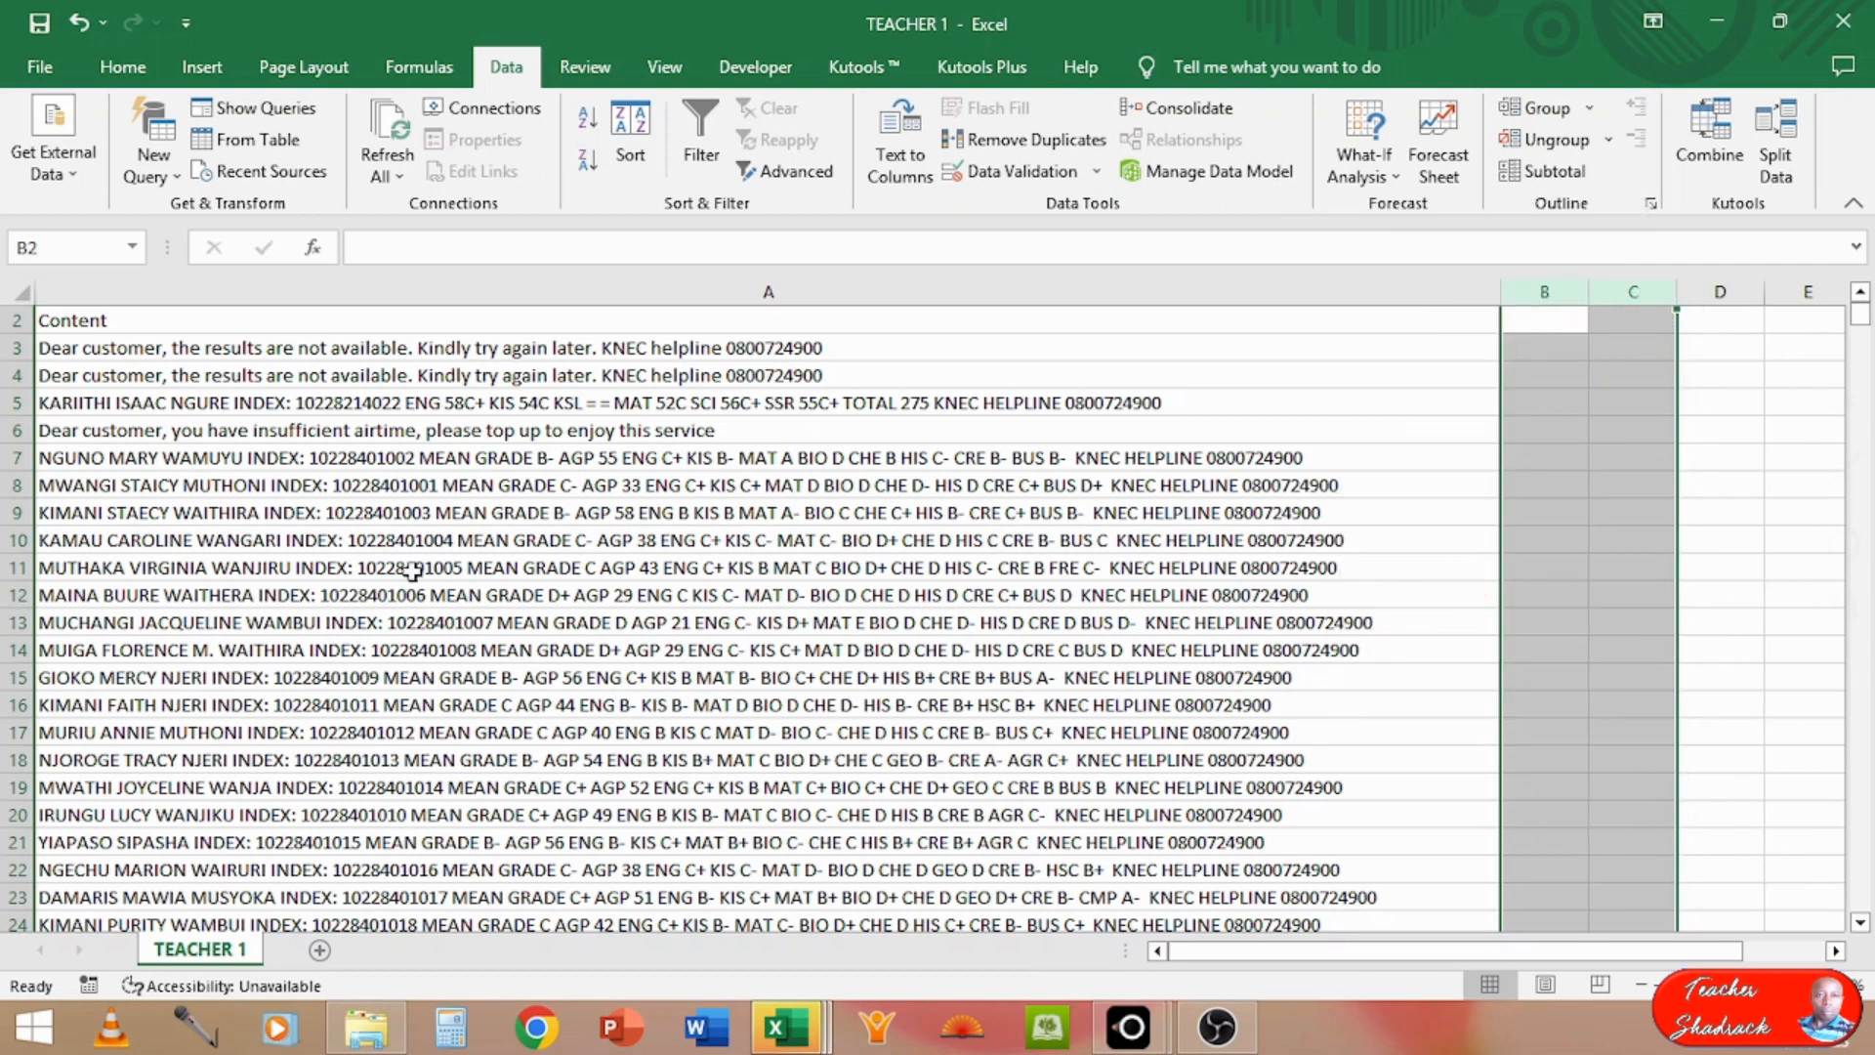
Step: Delete rows 1 to 6, covering the blank row, the Content header and the non-KCSE replies above the first KCSE result
{"action": "left_click", "coordinate": [183, 508]}
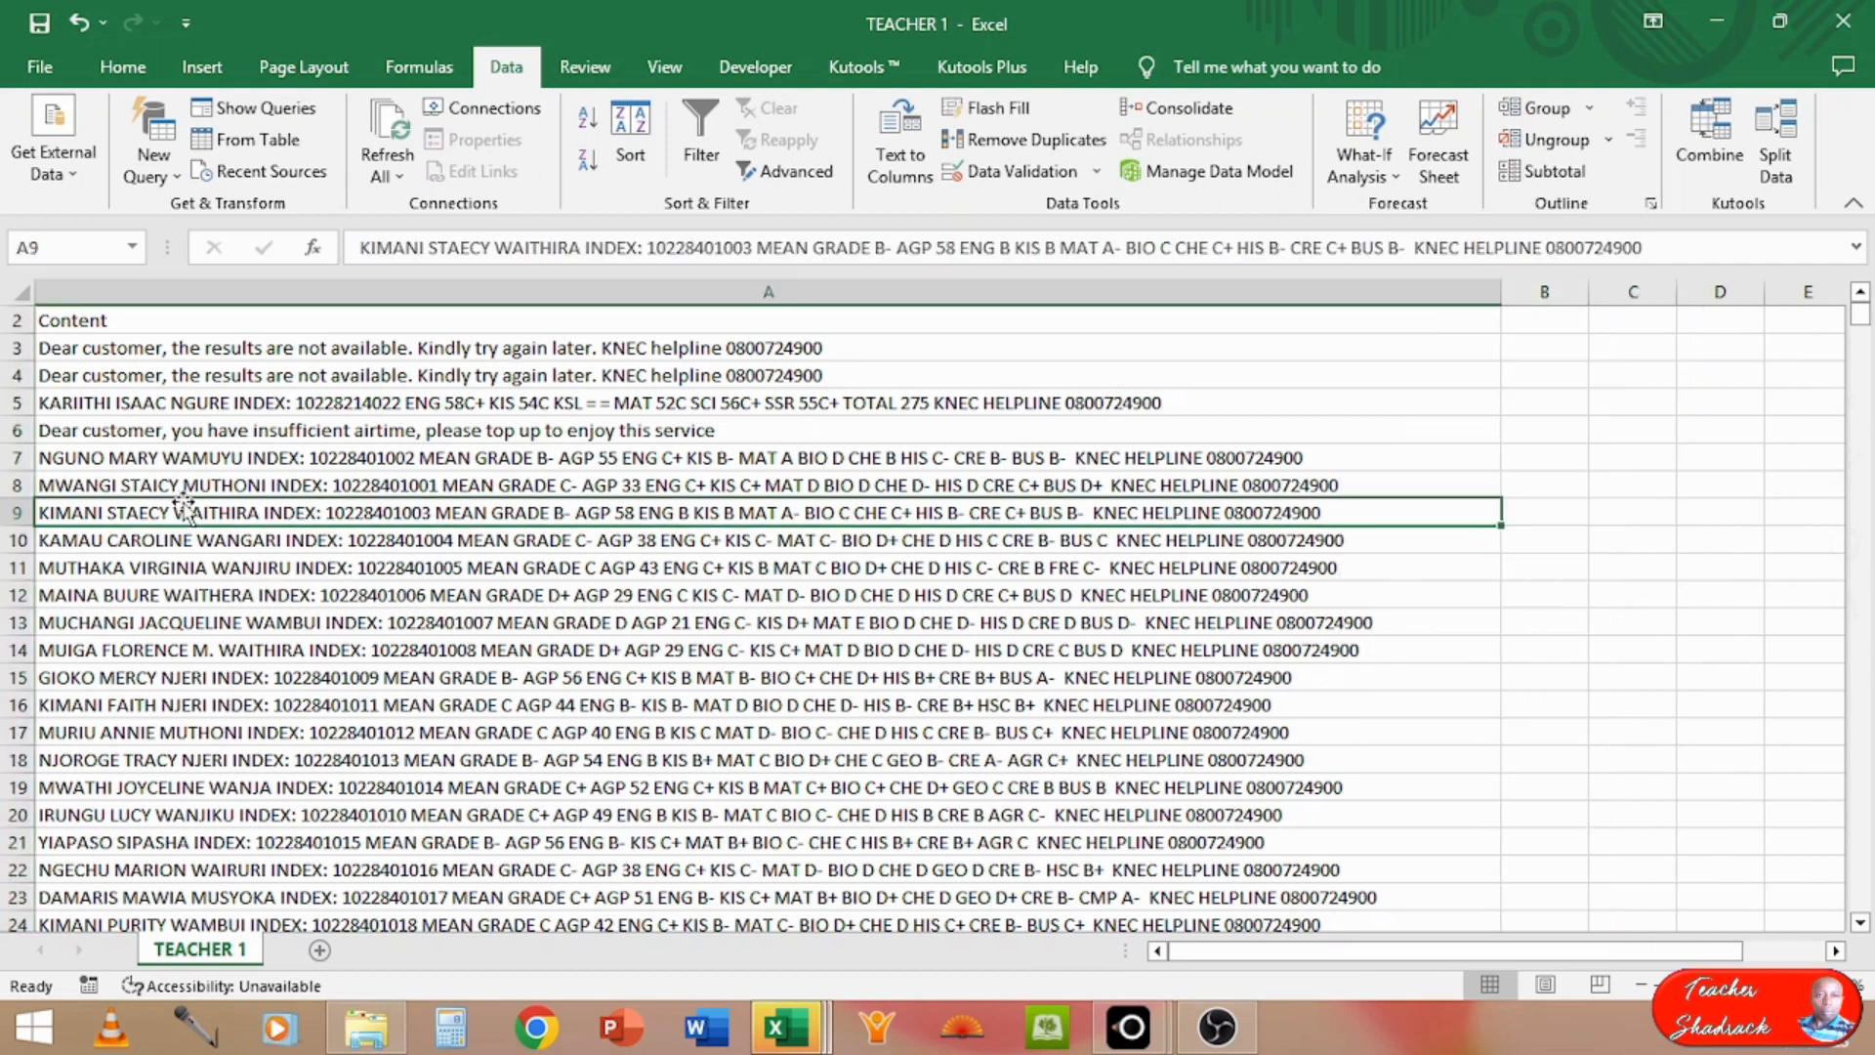
{"action": "key", "text": "Up"}
{"action": "key", "text": "Up"}
{"action": "key", "text": "Up"}
{"action": "key", "text": "Up"}
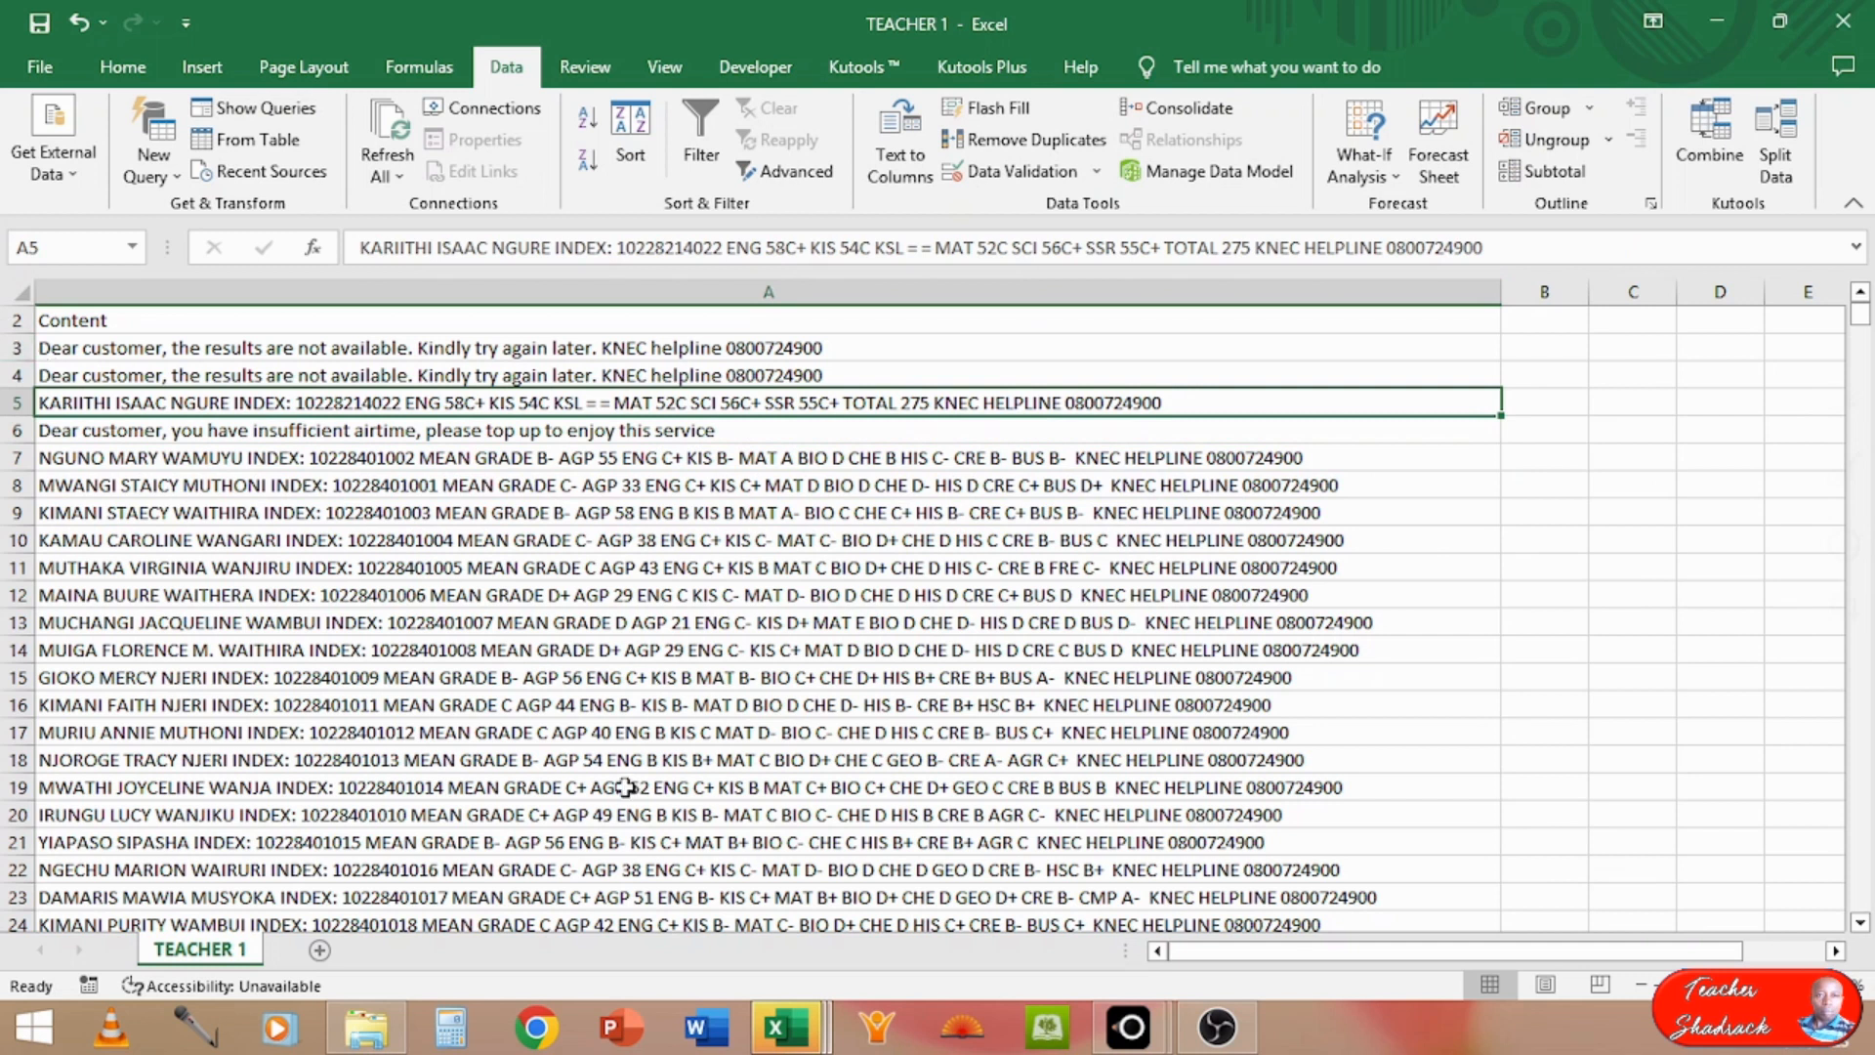
{"action": "mouse_move", "coordinate": [1867, 509]}
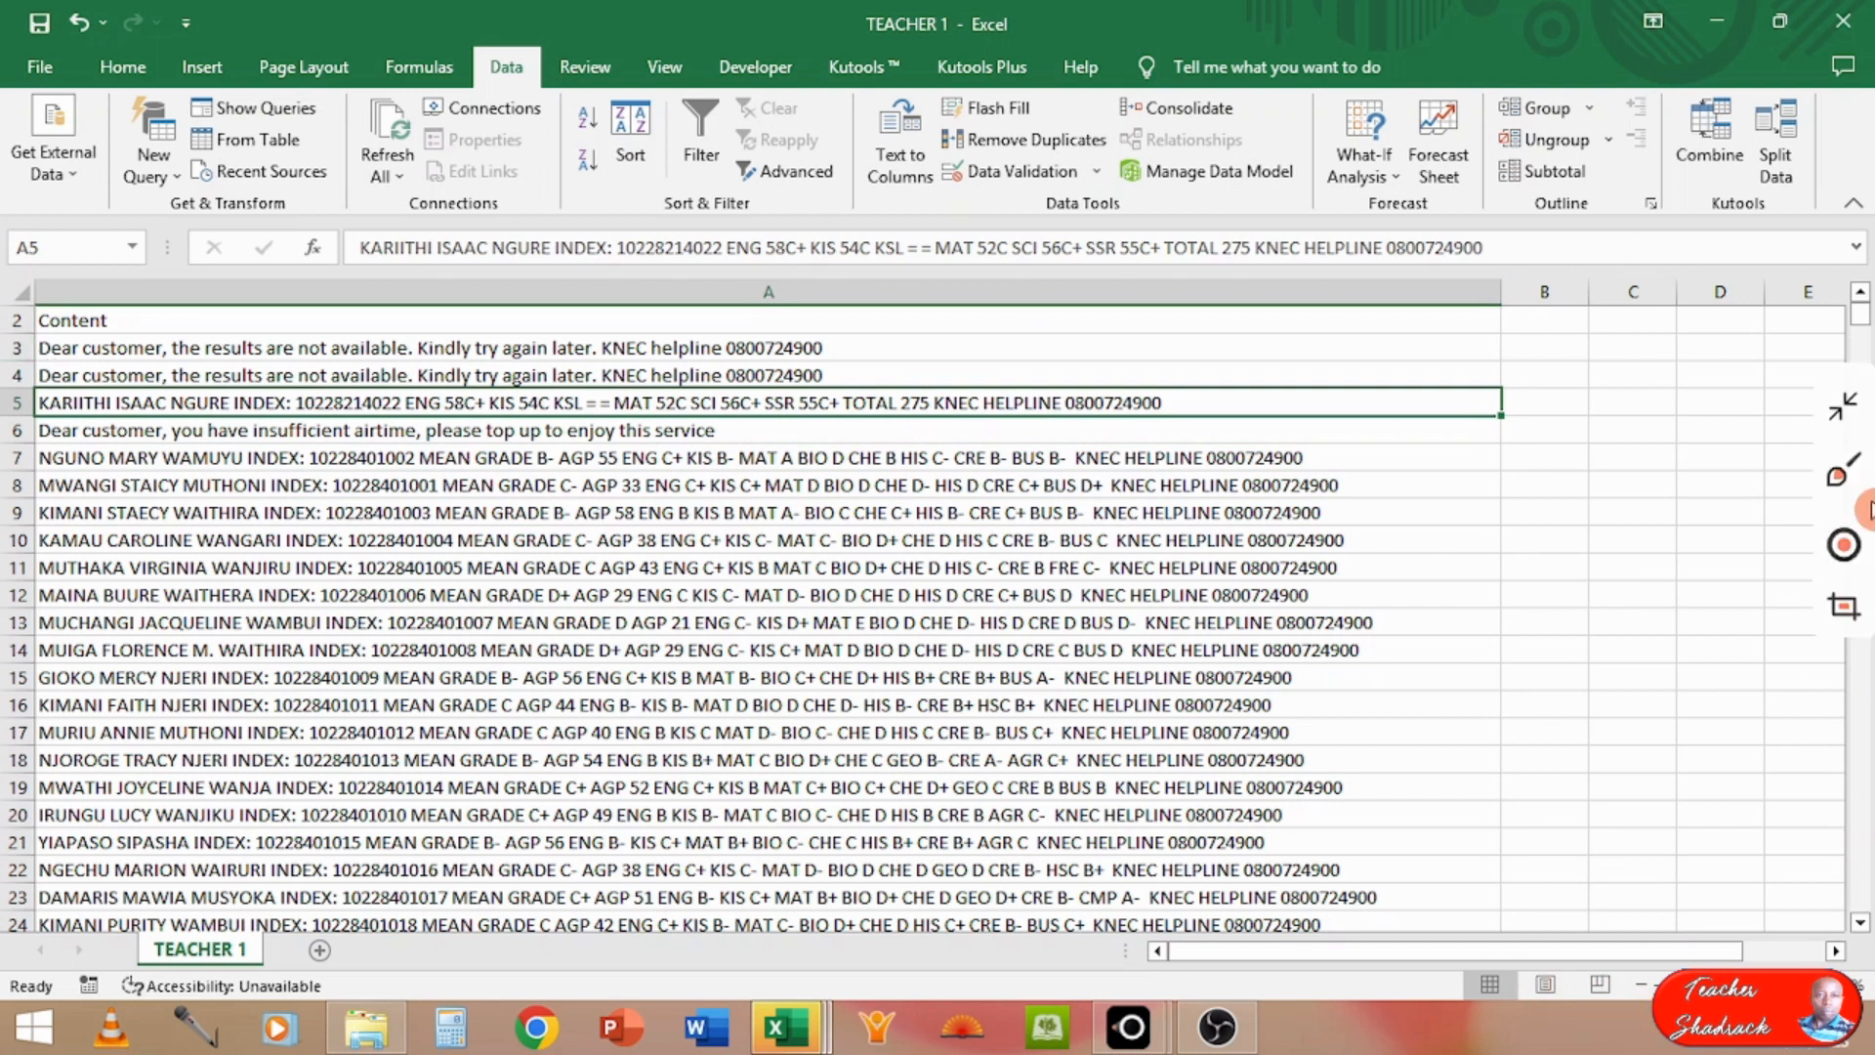
{"action": "left_click", "coordinate": [1860, 291]}
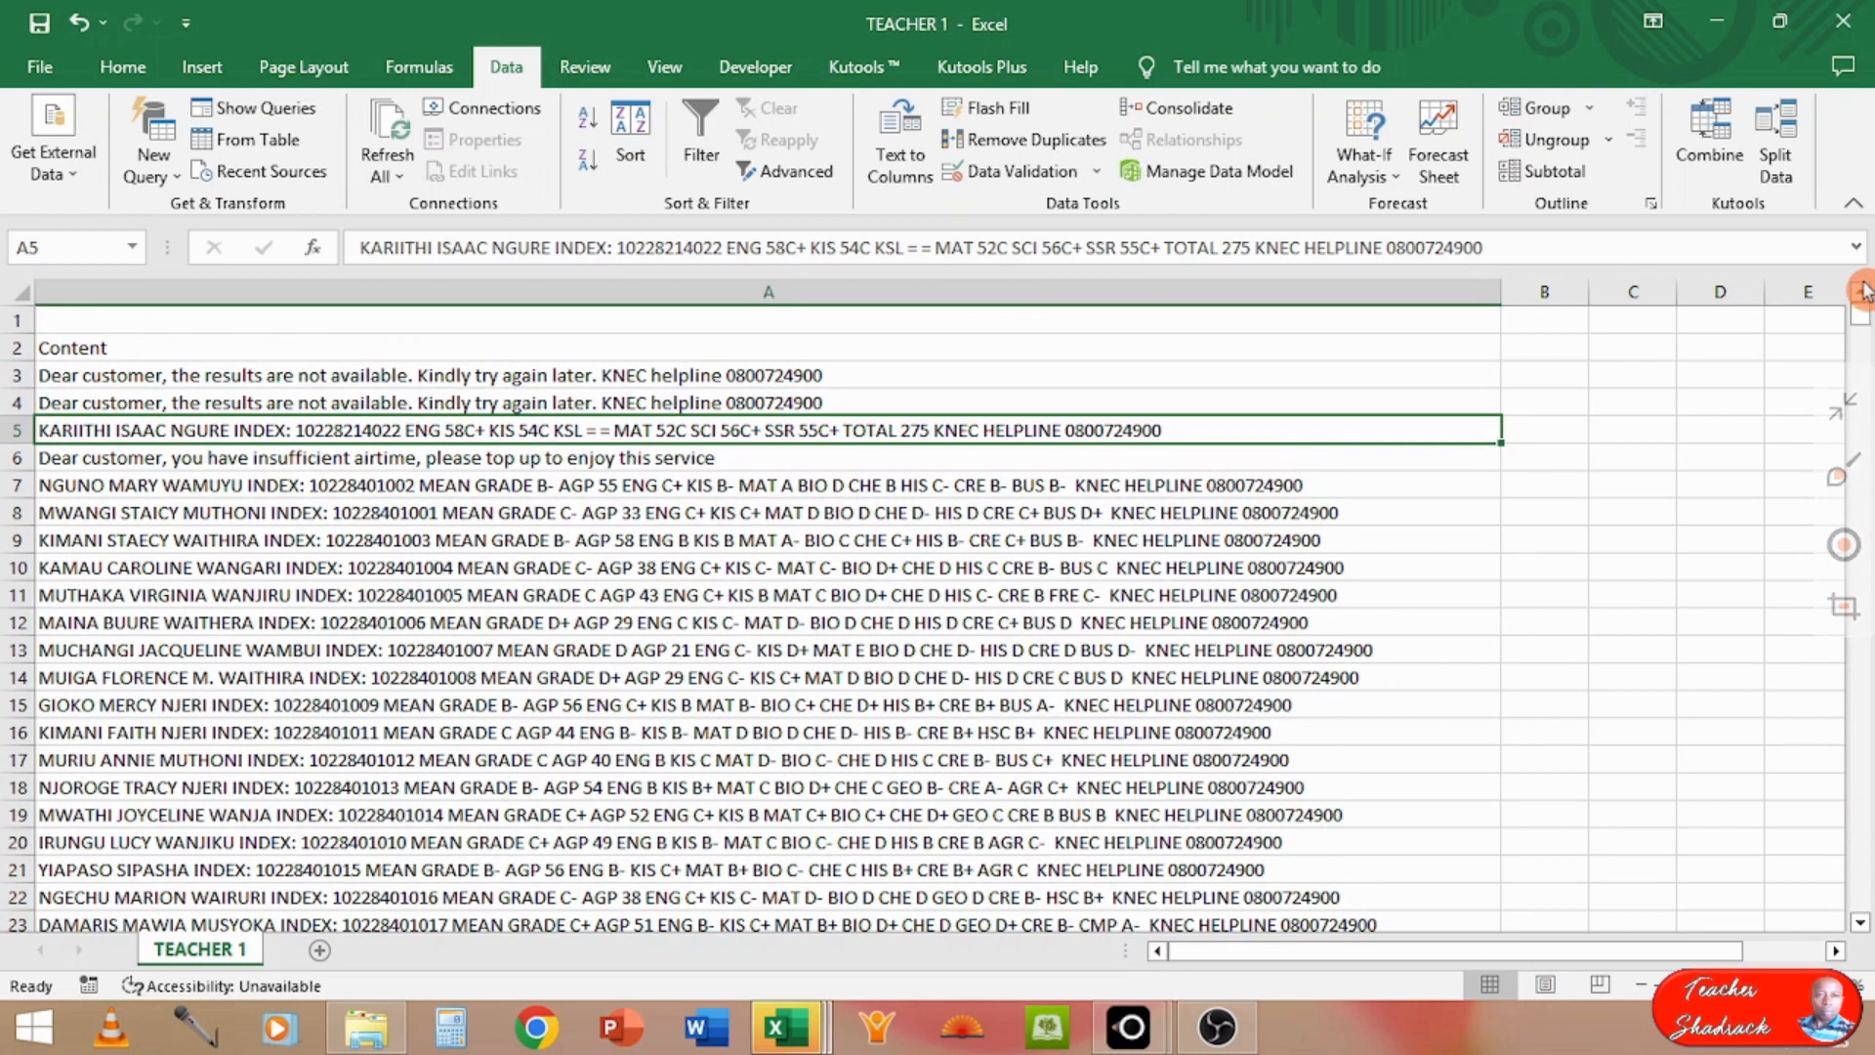
{"action": "left_click", "coordinate": [14, 329]}
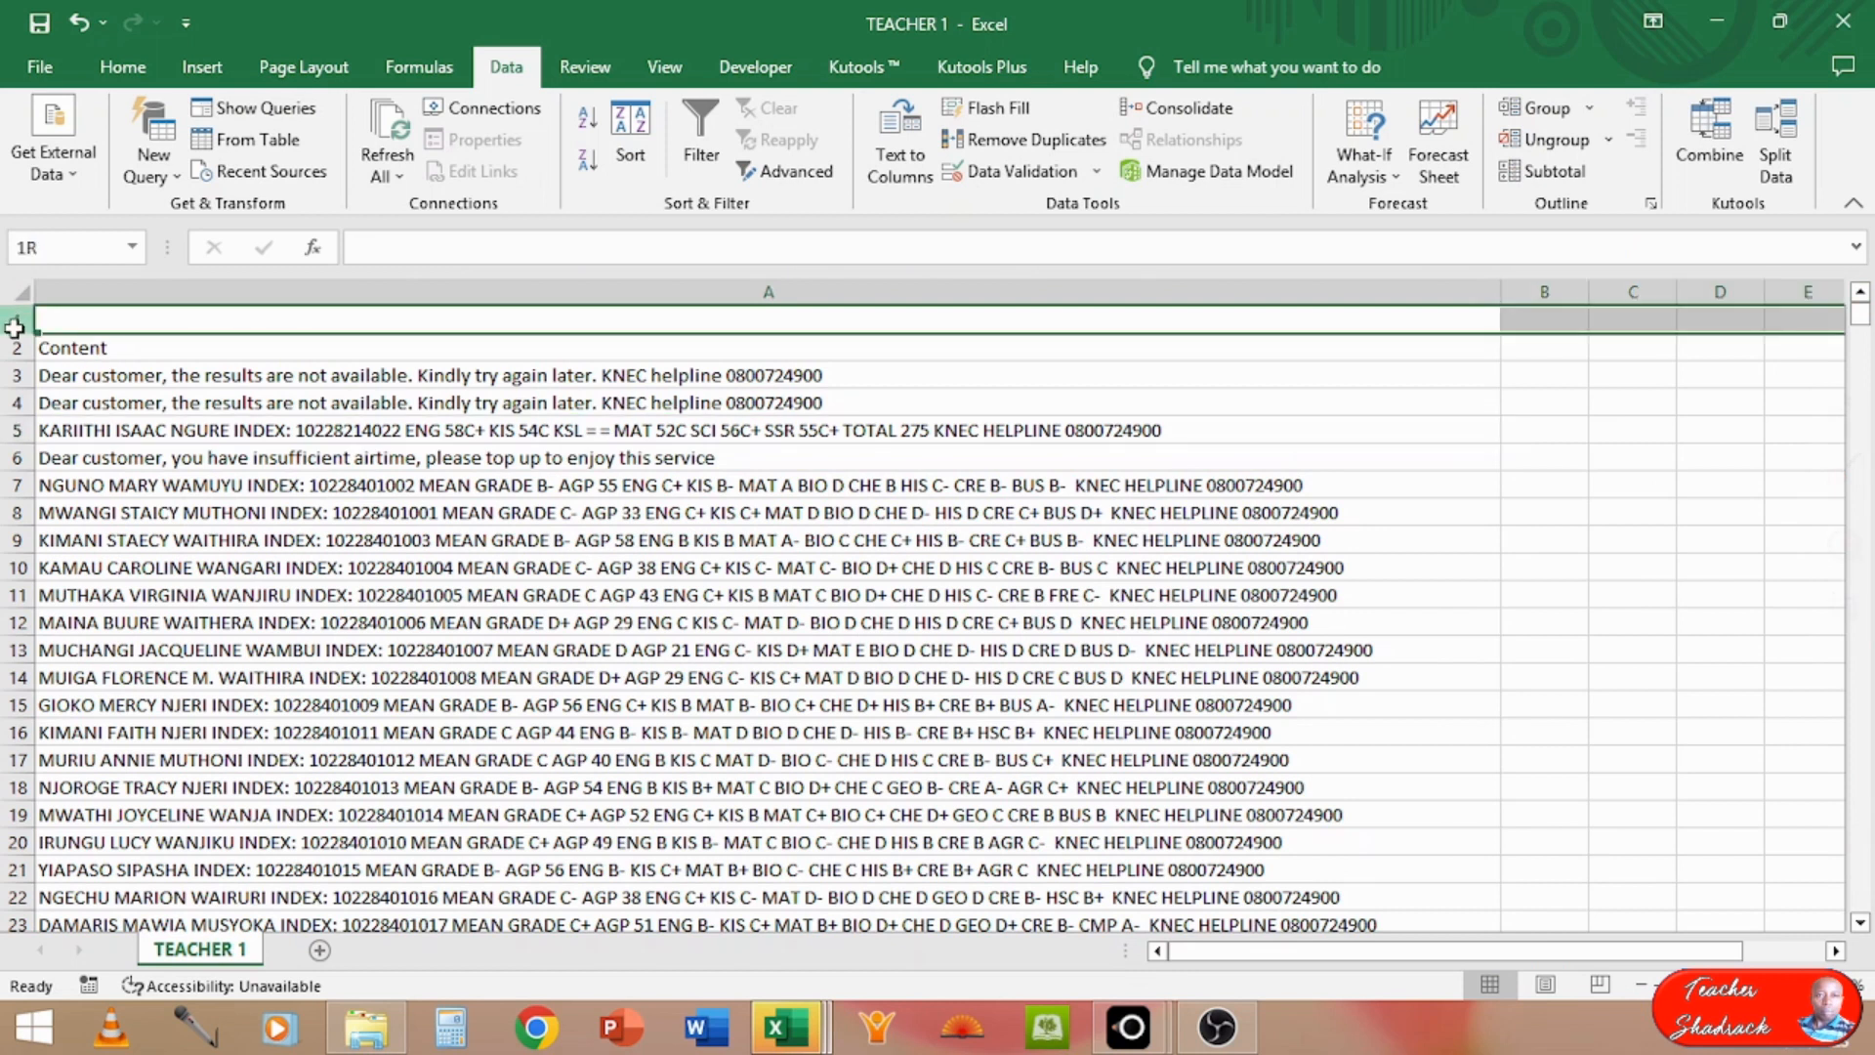
{"action": "left_click_drag", "start_coordinate": [15, 328], "coordinate": [17, 459]}
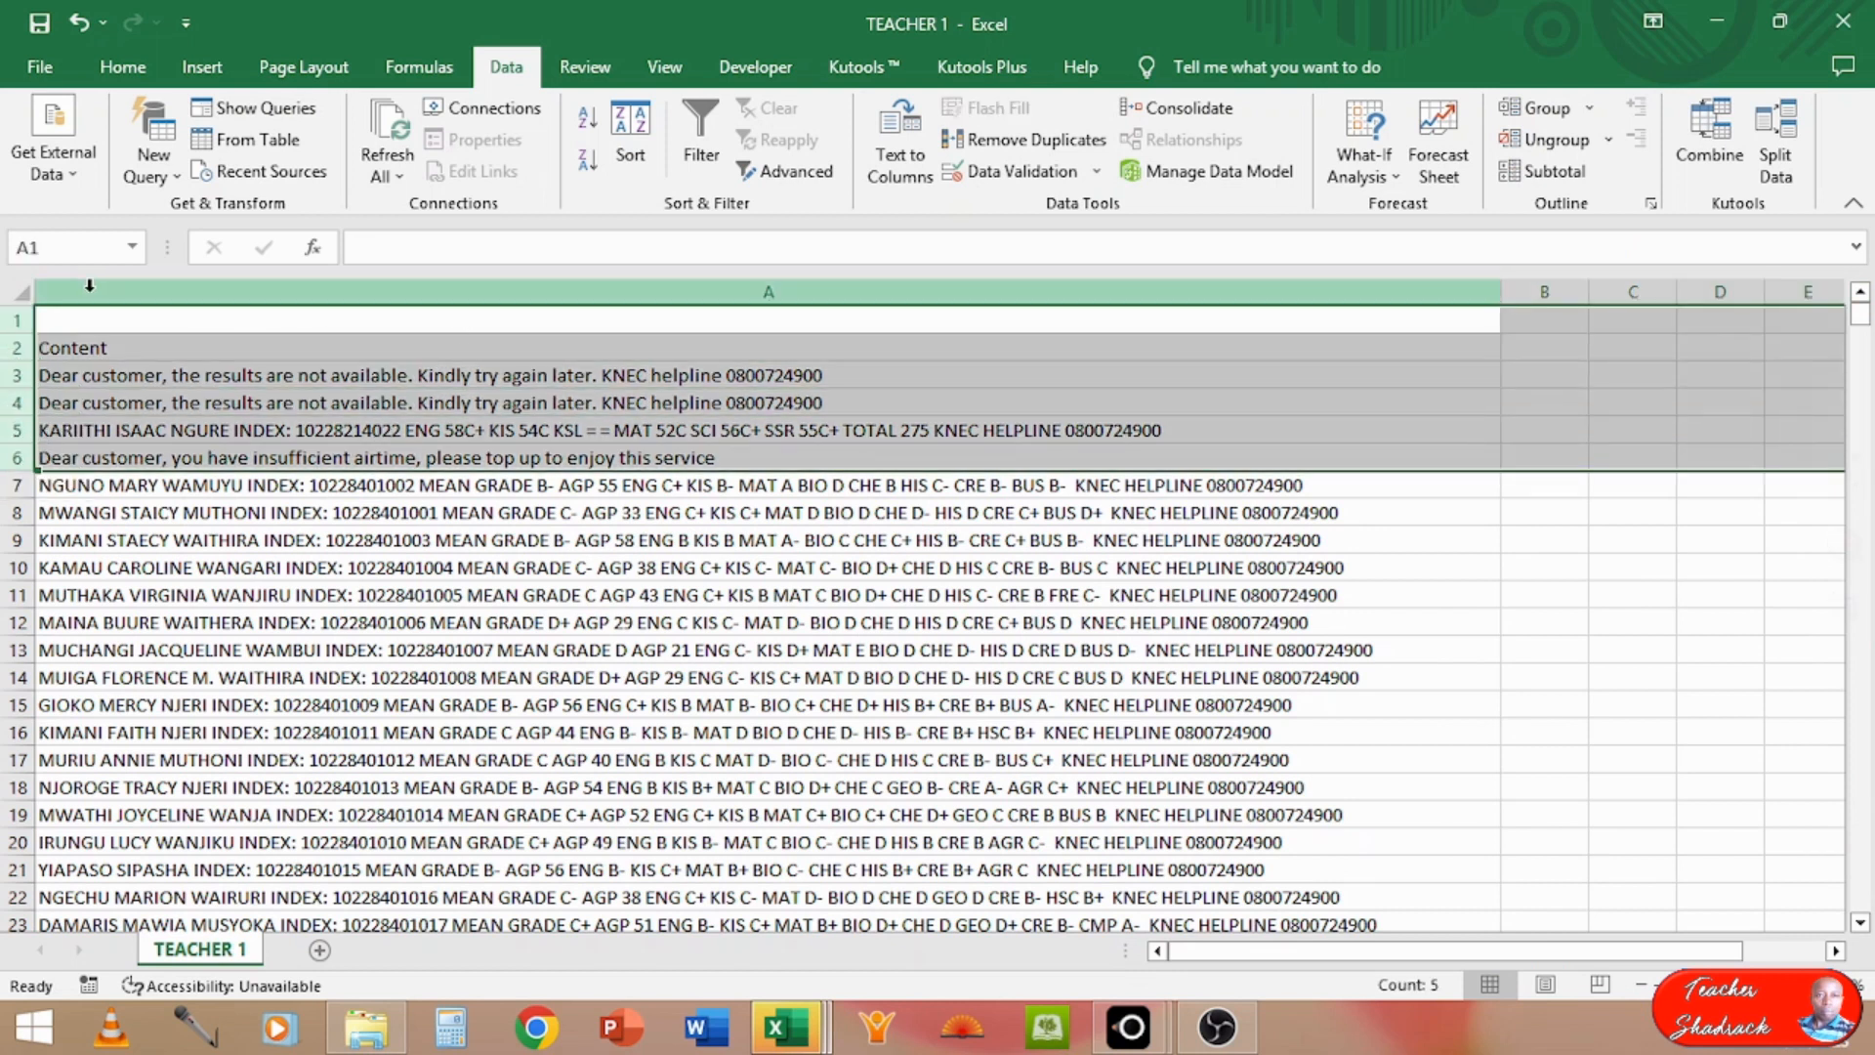
{"action": "right_click", "coordinate": [8, 341]}
{"action": "left_click", "coordinate": [117, 609]}
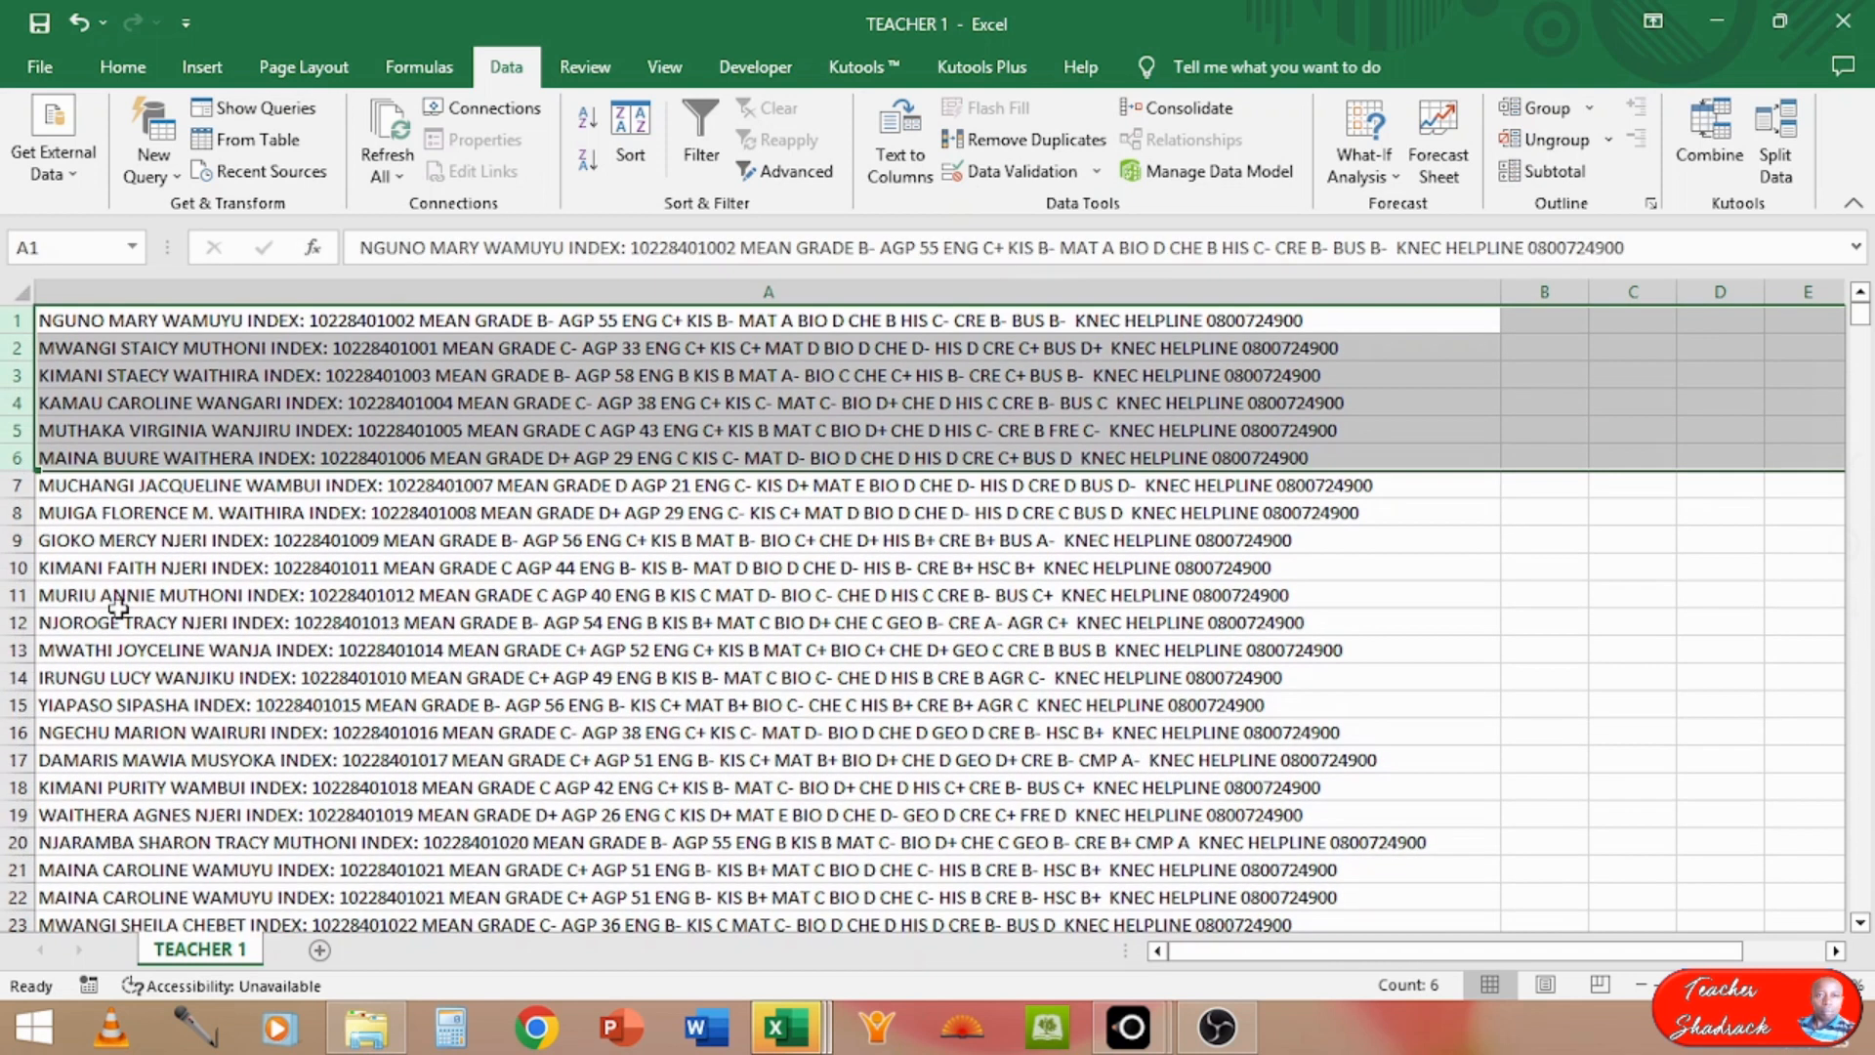
Step: Look down the results in column A for non-result replies and delete row 124 with the insufficient airtime notice
{"action": "left_click", "coordinate": [224, 591]}
{"action": "key", "text": "Down"}
{"action": "key", "text": "Down"}
{"action": "key", "text": "Down"}
{"action": "key", "text": "Down"}
{"action": "key", "text": "Down"}
{"action": "key", "text": "Down"}
{"action": "key", "text": "Down"}
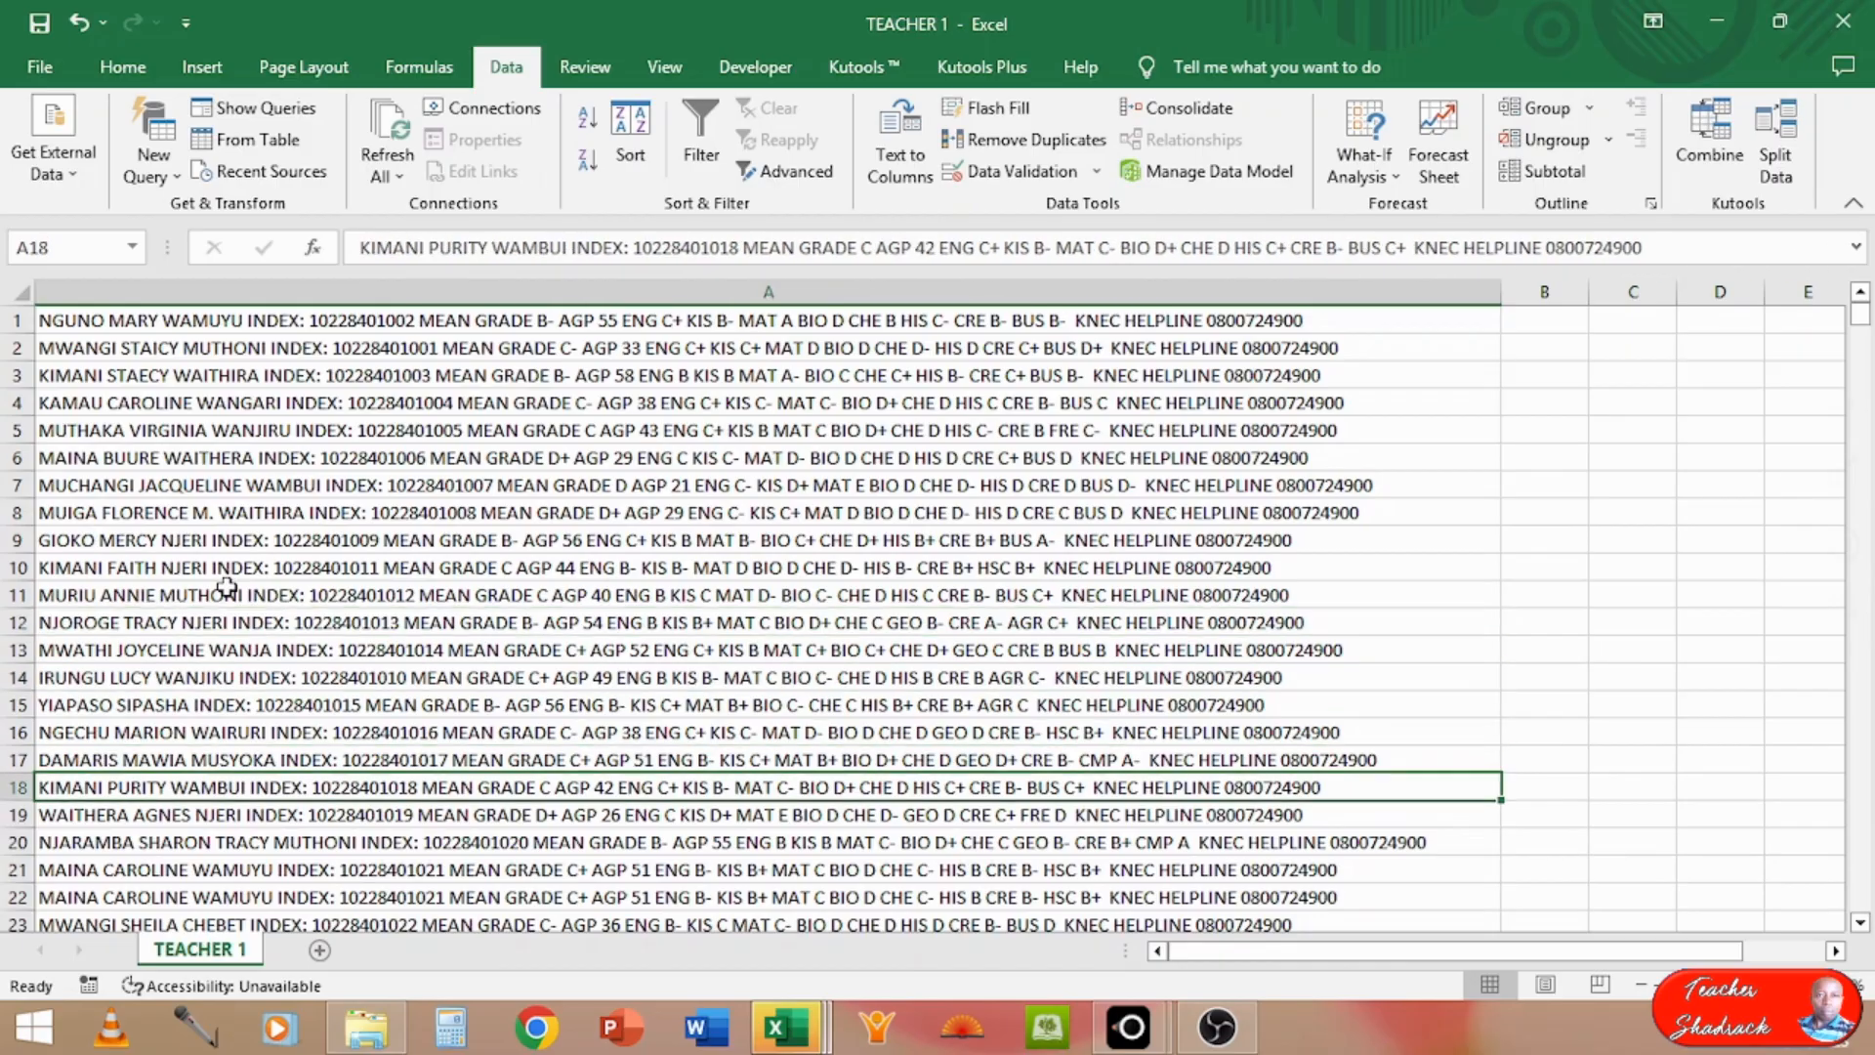
{"action": "key", "text": "Down"}
{"action": "key", "text": "Down"}
{"action": "key", "text": "Down"}
{"action": "key", "text": "Down"}
{"action": "key", "text": "Down"}
{"action": "key", "text": "Down"}
{"action": "key", "text": "Down"}
{"action": "key", "text": "Down"}
{"action": "key", "text": "Down"}
{"action": "key", "text": "Down"}
{"action": "key", "text": "Down"}
{"action": "key", "text": "Down"}
{"action": "key", "text": "Down"}
{"action": "key", "text": "Down"}
{"action": "key", "text": "Down"}
{"action": "key", "text": "Down"}
{"action": "key", "text": "Down"}
{"action": "key", "text": "Down"}
{"action": "key", "text": "Down"}
{"action": "key", "text": "Down"}
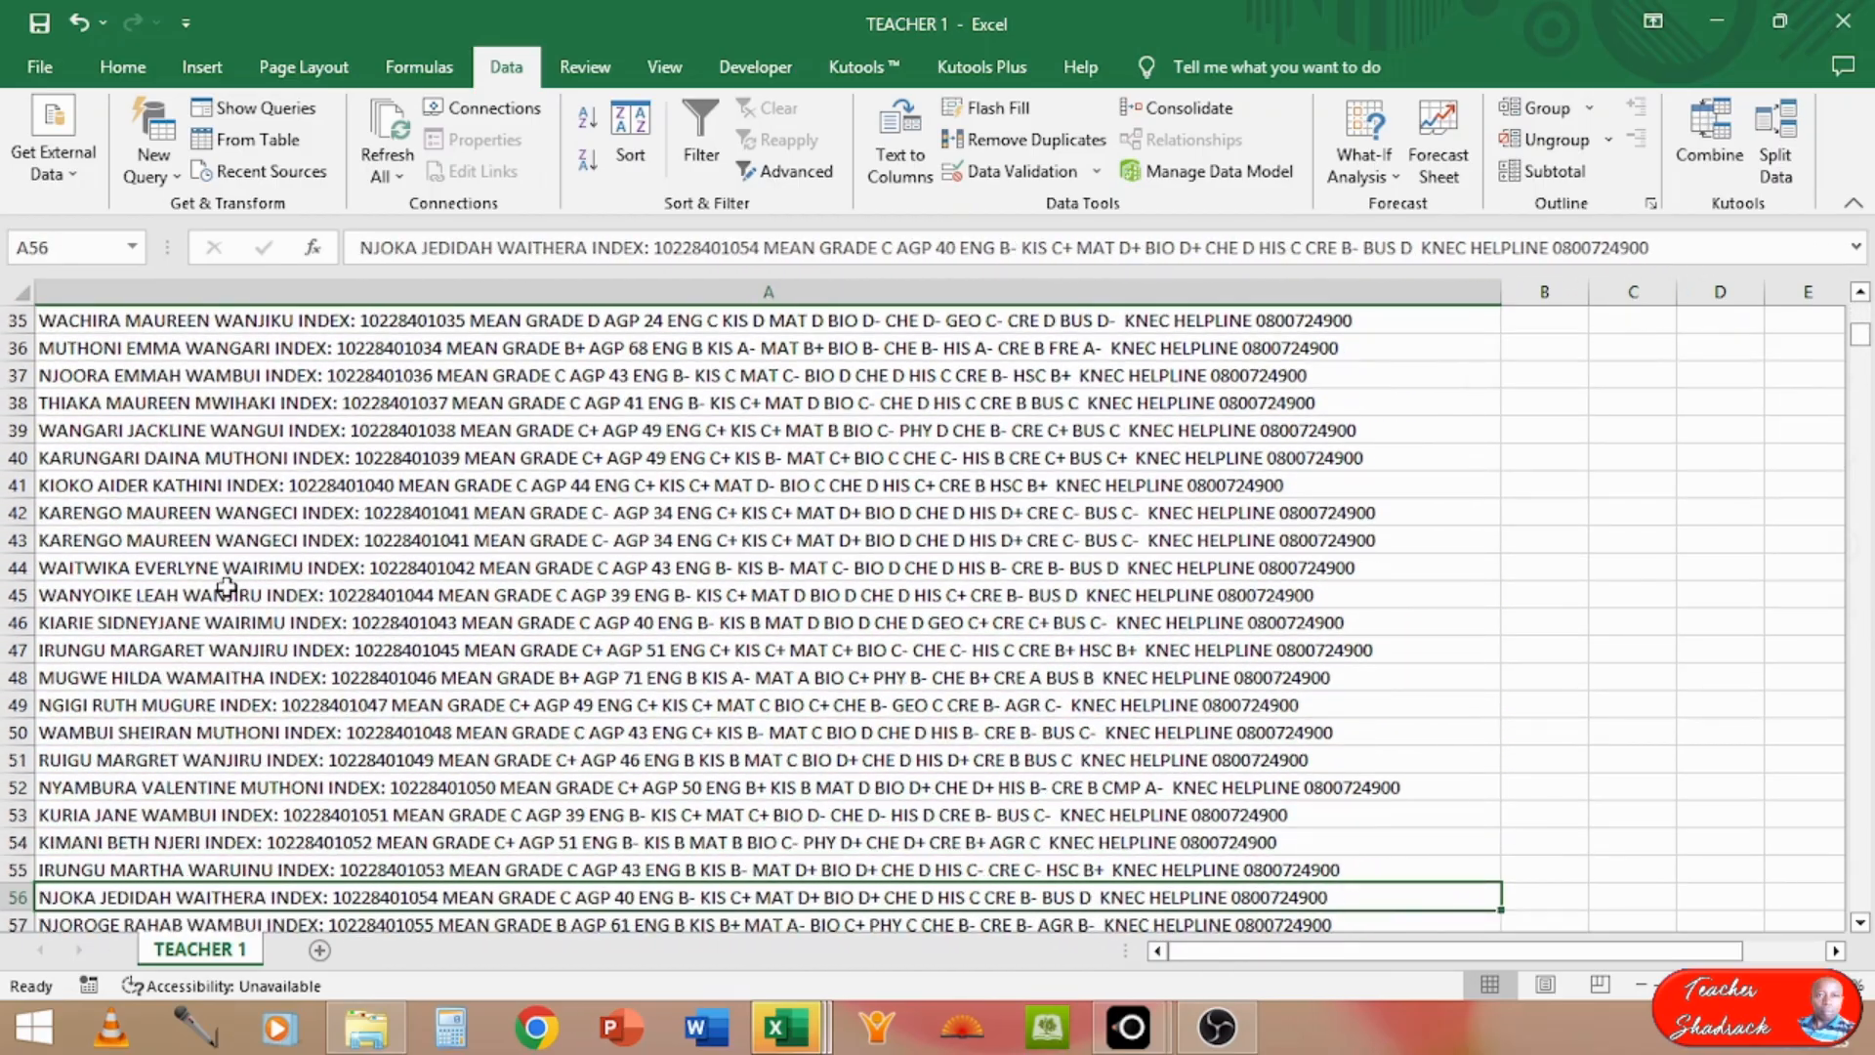
{"action": "key", "text": "Down"}
{"action": "key", "text": "Down"}
{"action": "key", "text": "Down"}
{"action": "key", "text": "Down"}
{"action": "key", "text": "Down"}
{"action": "key", "text": "Down"}
{"action": "key", "text": "Down"}
{"action": "key", "text": "Down"}
{"action": "key", "text": "Down"}
{"action": "key", "text": "Down"}
{"action": "key", "text": "Down"}
{"action": "key", "text": "Down"}
{"action": "key", "text": "Down"}
{"action": "key", "text": "Down"}
{"action": "key", "text": "Down"}
{"action": "key", "text": "Down"}
{"action": "key", "text": "Down"}
{"action": "key", "text": "Down"}
{"action": "key", "text": "Down"}
{"action": "key", "text": "Down"}
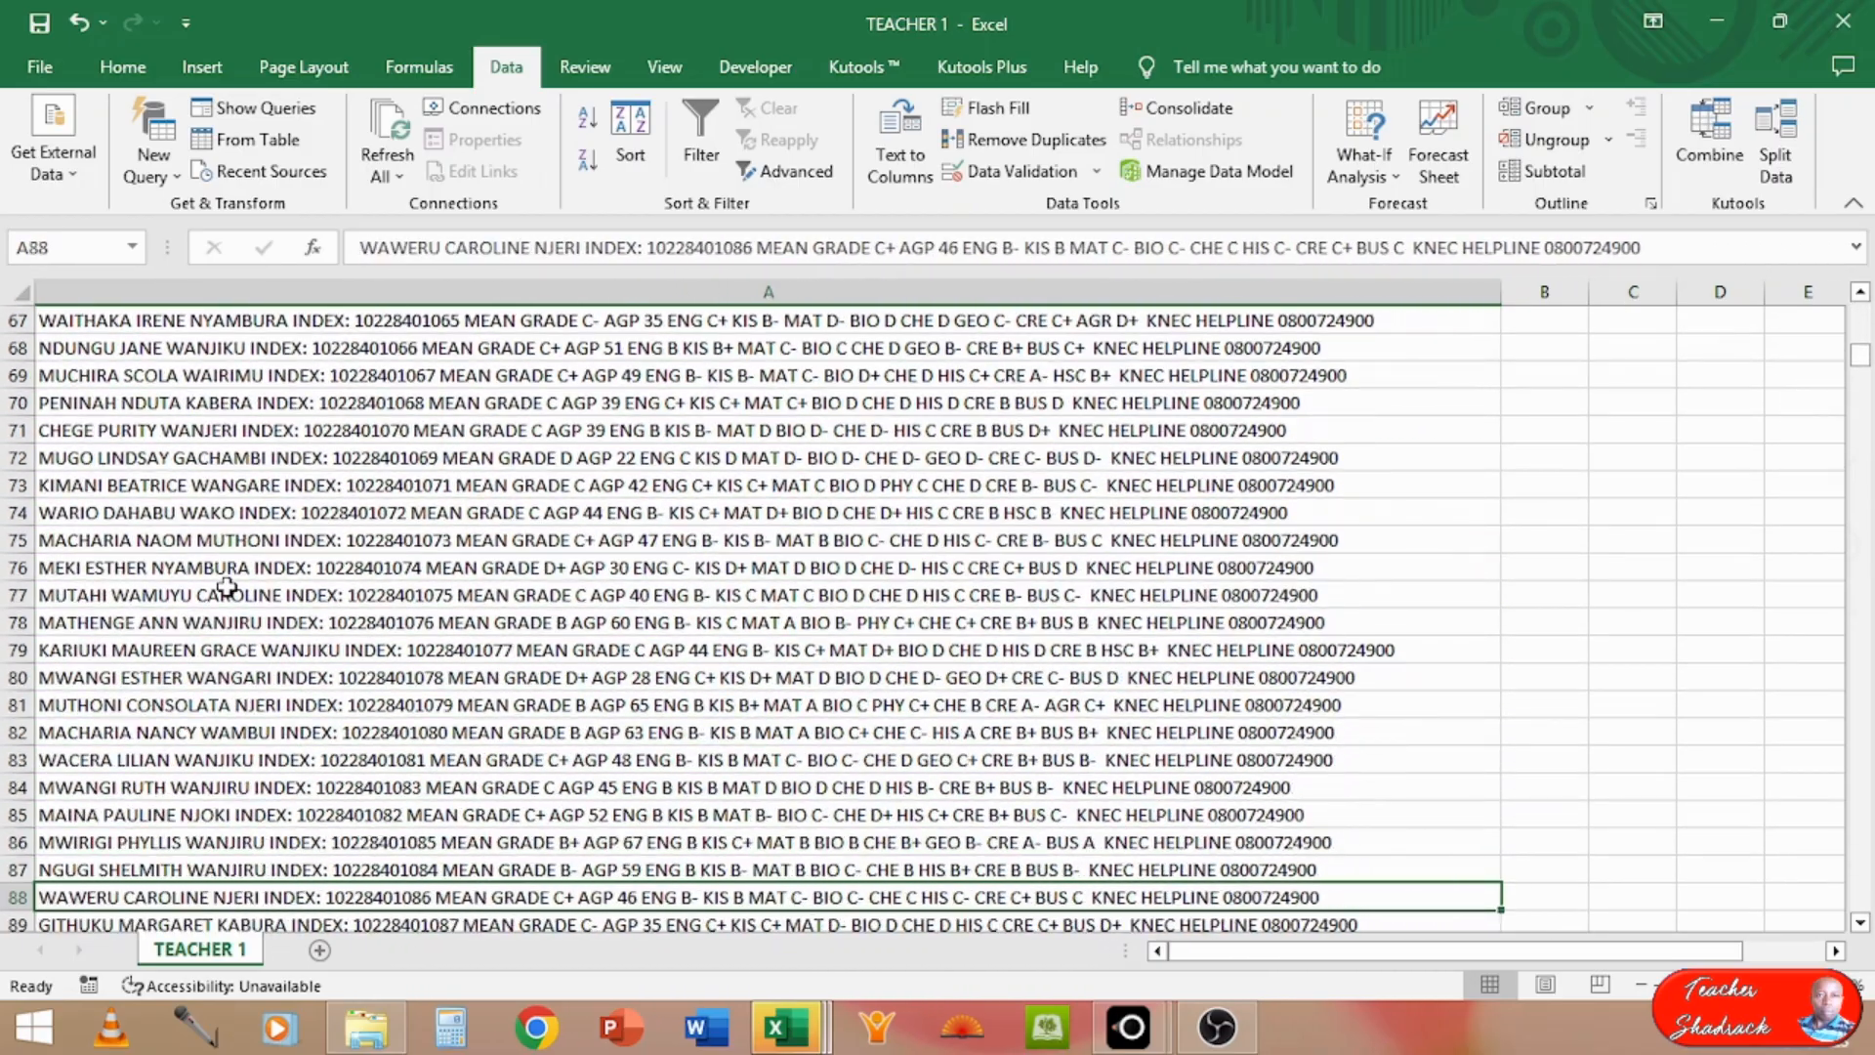
{"action": "key", "text": "Down"}
{"action": "key", "text": "Down"}
{"action": "key", "text": "Down"}
{"action": "key", "text": "Down"}
{"action": "key", "text": "Down"}
{"action": "key", "text": "Down"}
{"action": "key", "text": "Down"}
{"action": "key", "text": "Down"}
{"action": "key", "text": "Down"}
{"action": "key", "text": "Down"}
{"action": "key", "text": "Down"}
{"action": "key", "text": "Down"}
{"action": "key", "text": "Down"}
{"action": "key", "text": "Down"}
{"action": "key", "text": "Down"}
{"action": "key", "text": "Down"}
{"action": "key", "text": "Down"}
{"action": "key", "text": "Down"}
{"action": "key", "text": "Down"}
{"action": "key", "text": "Down"}
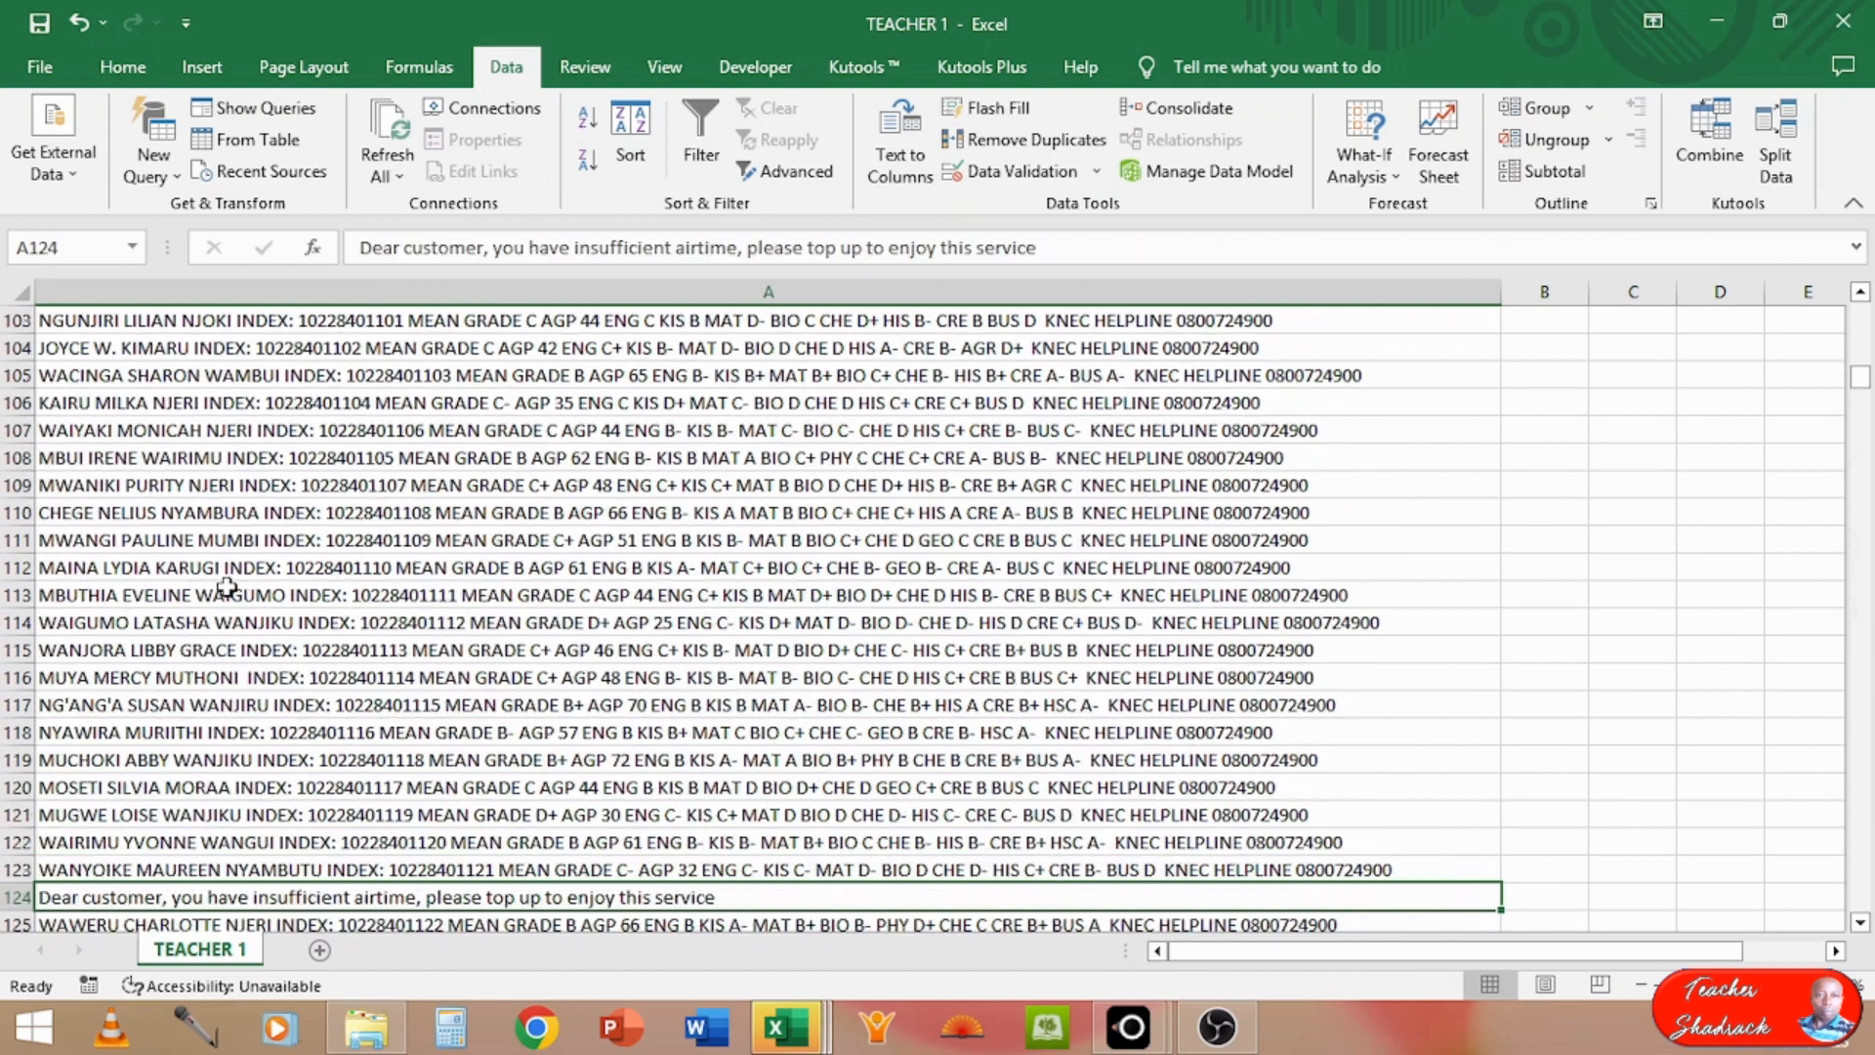
{"action": "key", "text": "Down"}
{"action": "key", "text": "Down"}
{"action": "key", "text": "Down"}
{"action": "key", "text": "Down"}
{"action": "key", "text": "Down"}
{"action": "key", "text": "Down"}
{"action": "key", "text": "Down"}
{"action": "key", "text": "Down"}
{"action": "key", "text": "Down"}
{"action": "key", "text": "Down"}
{"action": "key", "text": "Down"}
{"action": "key", "text": "Down"}
{"action": "key", "text": "Down"}
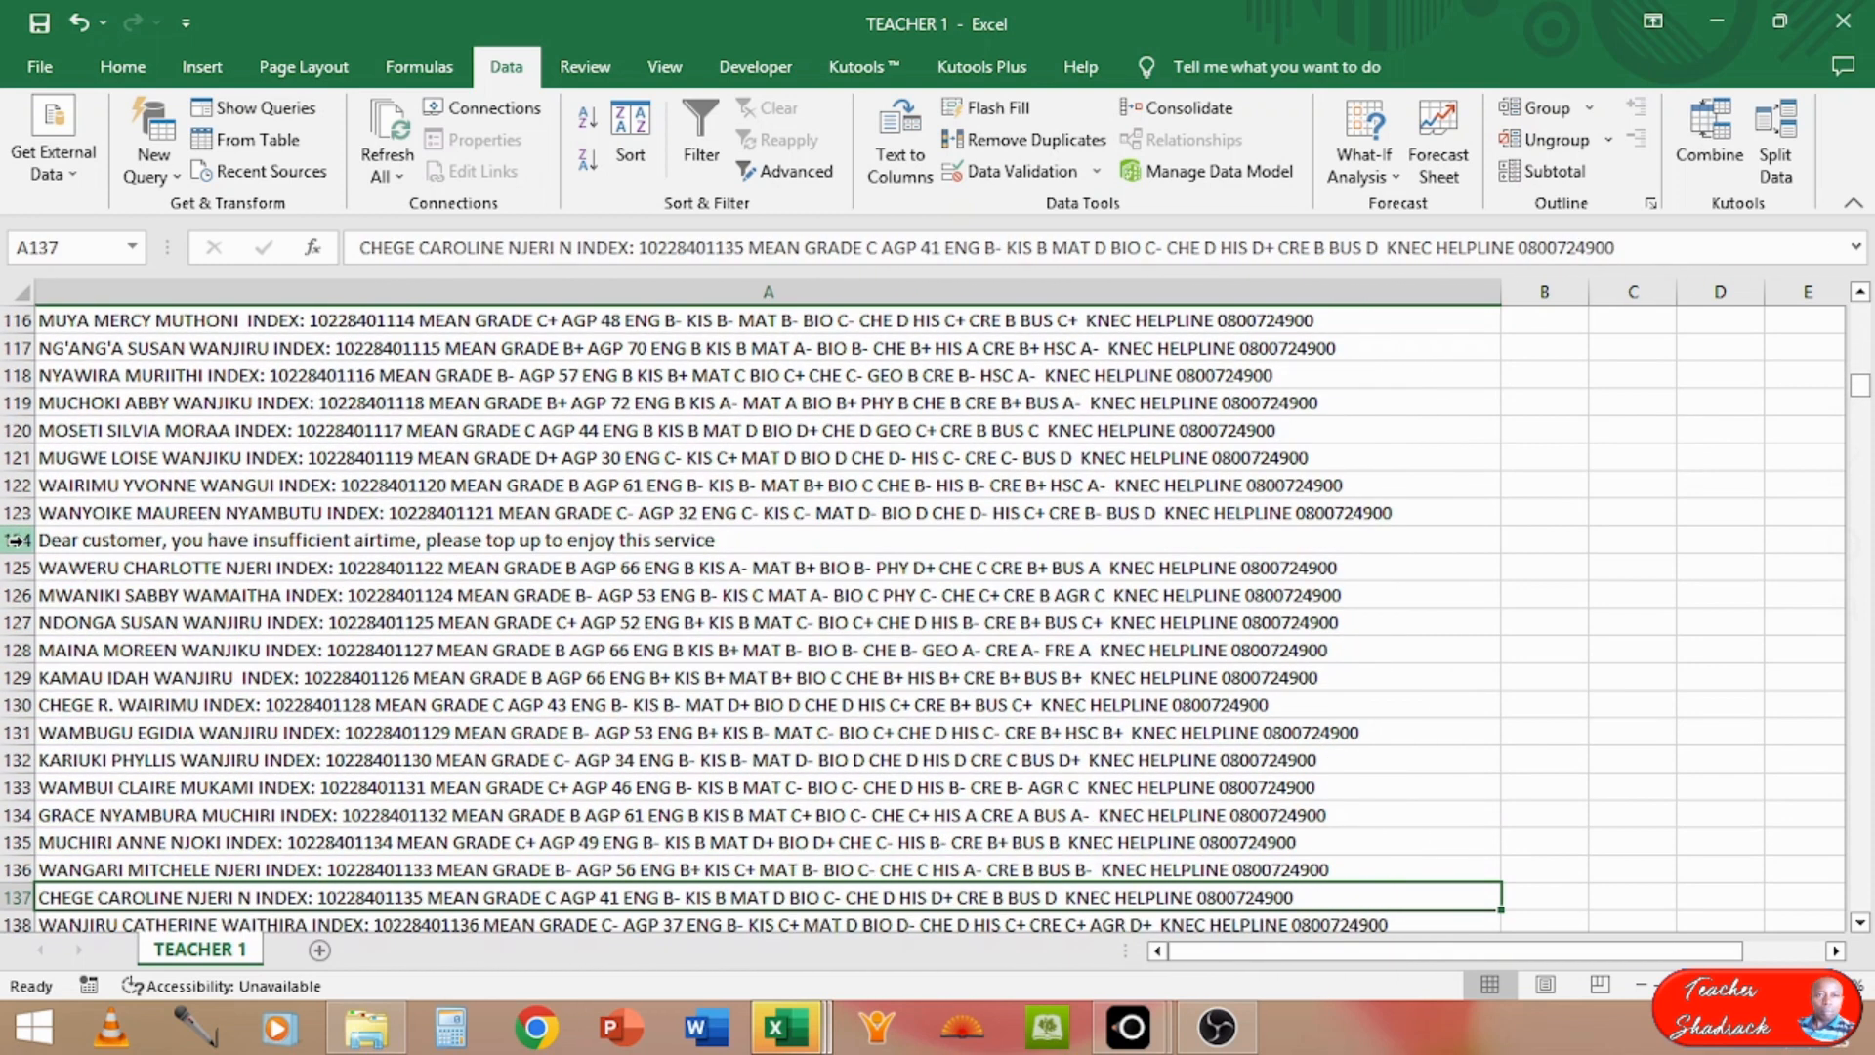
{"action": "left_click", "coordinate": [10, 540]}
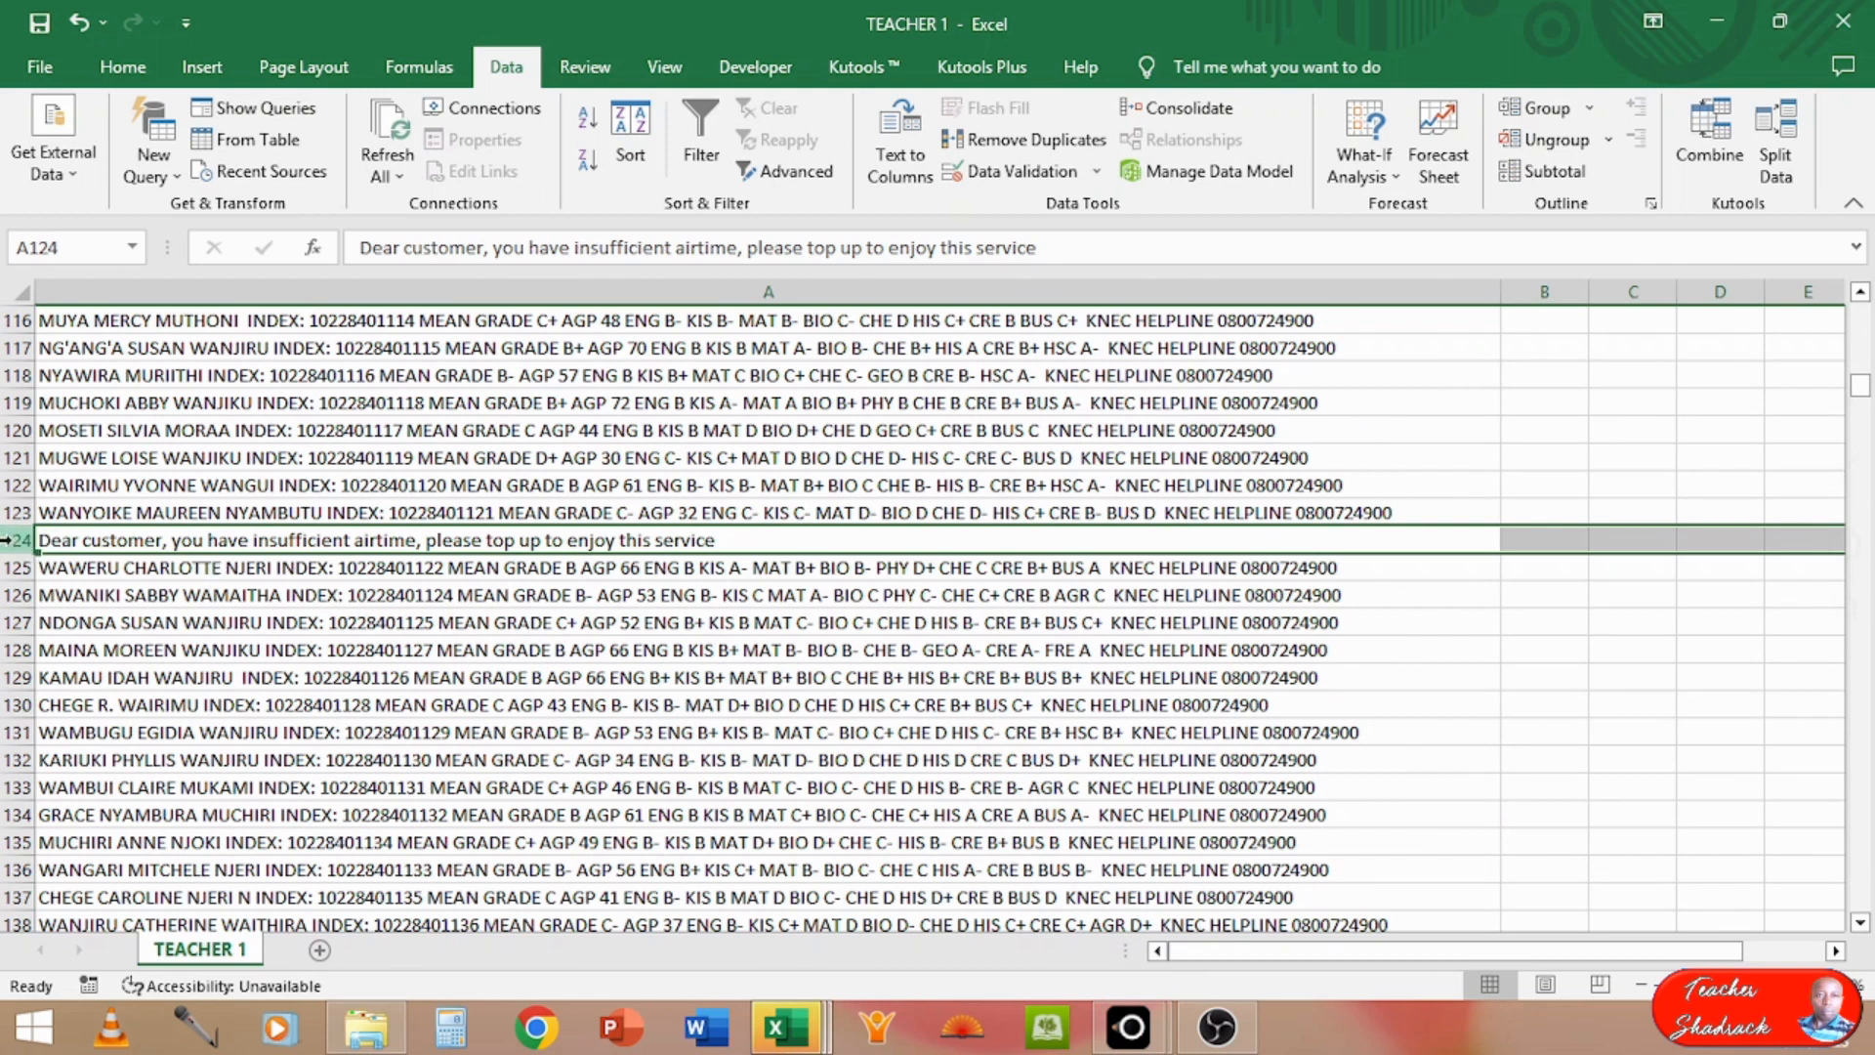
{"action": "right_click", "coordinate": [9, 540]}
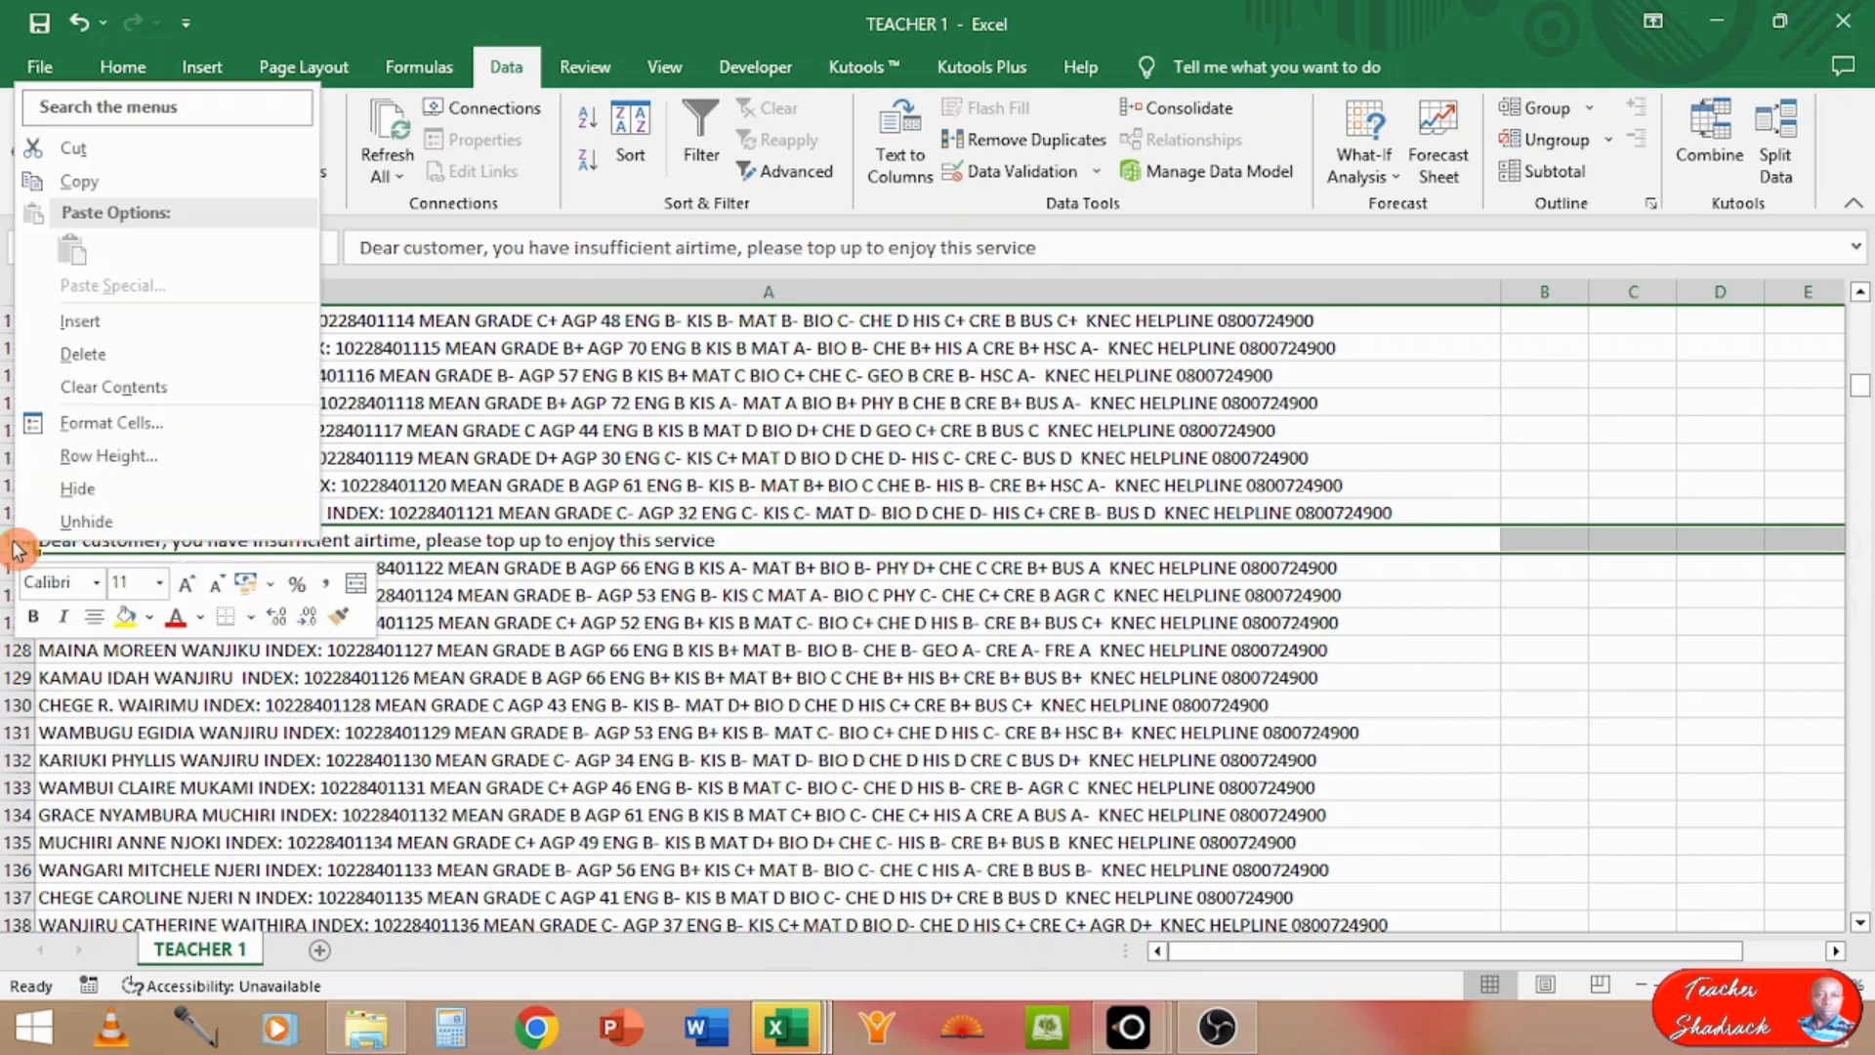
{"action": "left_click", "coordinate": [80, 353]}
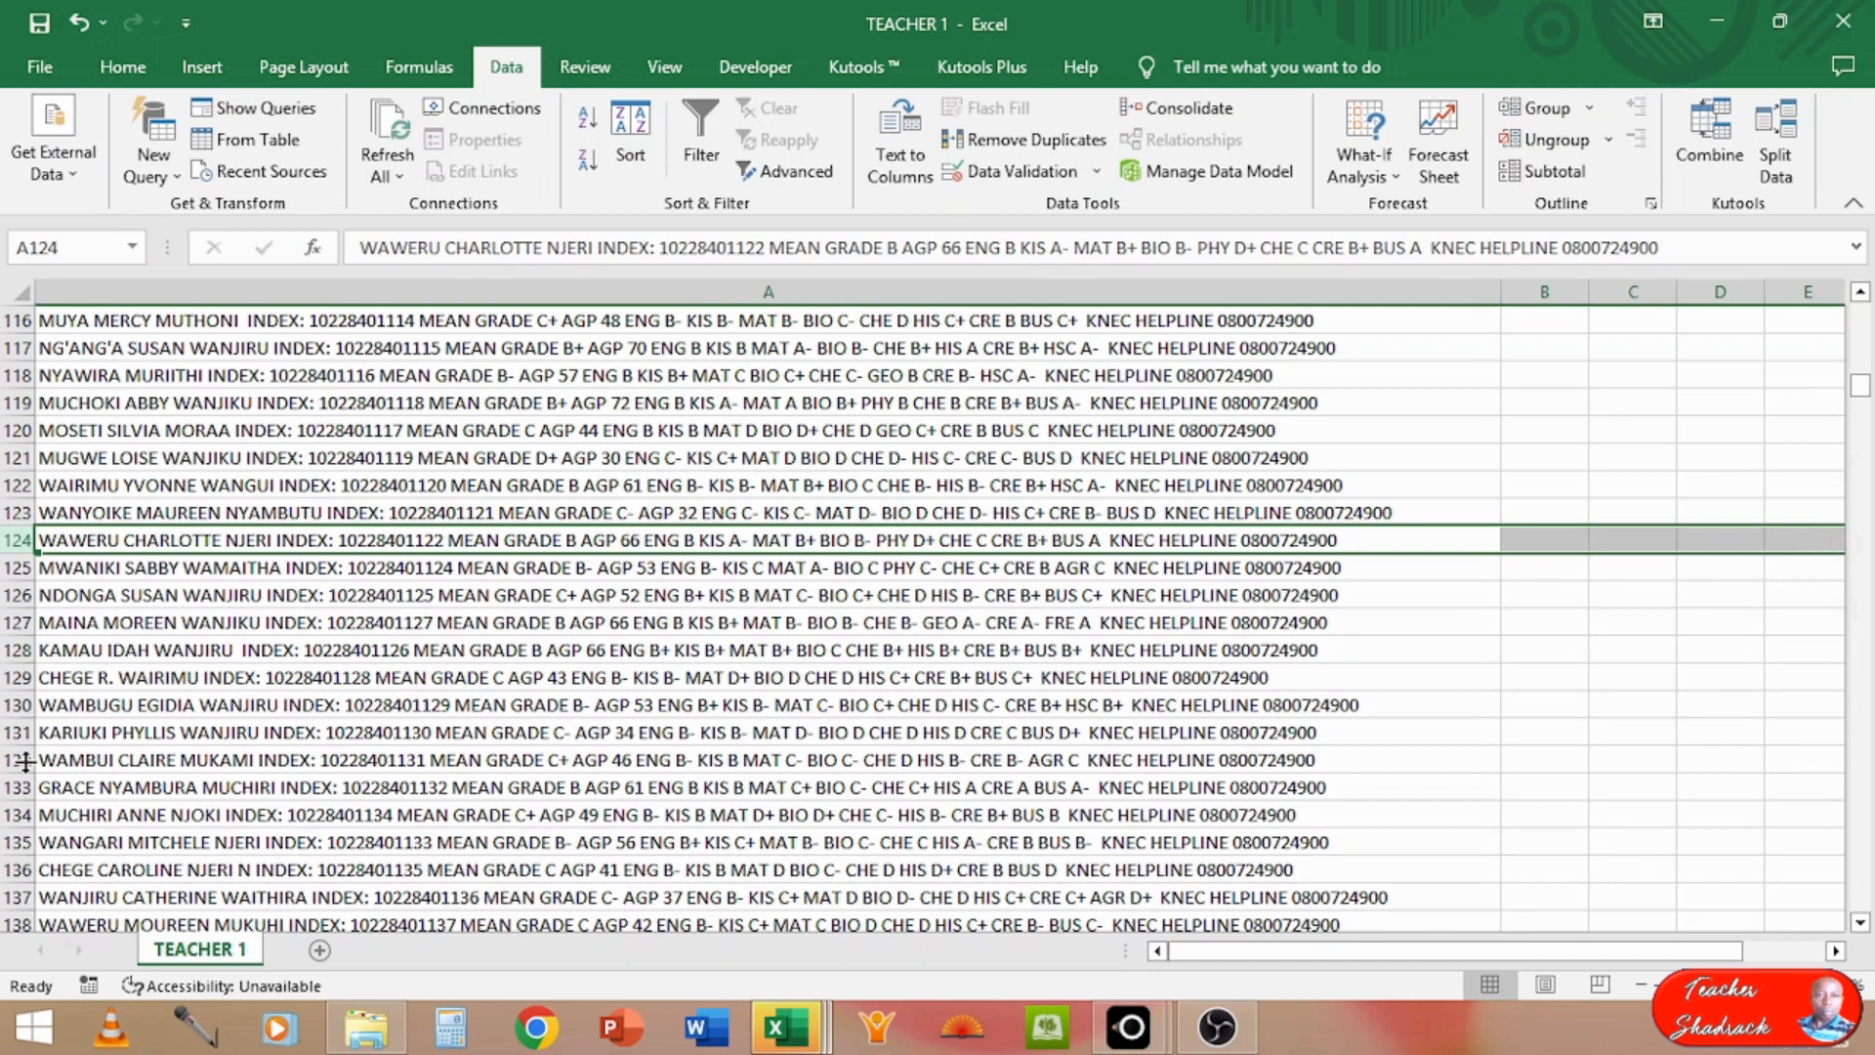
Step: Look further down column A for non-result replies and delete row 229 with the notice that KCSE 2021 results are not available
{"action": "key", "text": "Down"}
{"action": "key", "text": "Down"}
{"action": "key", "text": "Down"}
{"action": "key", "text": "Down"}
{"action": "key", "text": "Down"}
{"action": "key", "text": "Down"}
{"action": "key", "text": "Down"}
{"action": "key", "text": "Down"}
{"action": "key", "text": "Down"}
{"action": "key", "text": "Down"}
{"action": "key", "text": "Down"}
{"action": "key", "text": "Down"}
{"action": "key", "text": "Down"}
{"action": "key", "text": "Down"}
{"action": "key", "text": "Down"}
{"action": "key", "text": "Down"}
{"action": "key", "text": "Down"}
{"action": "key", "text": "Down"}
{"action": "key", "text": "Down"}
{"action": "key", "text": "Down"}
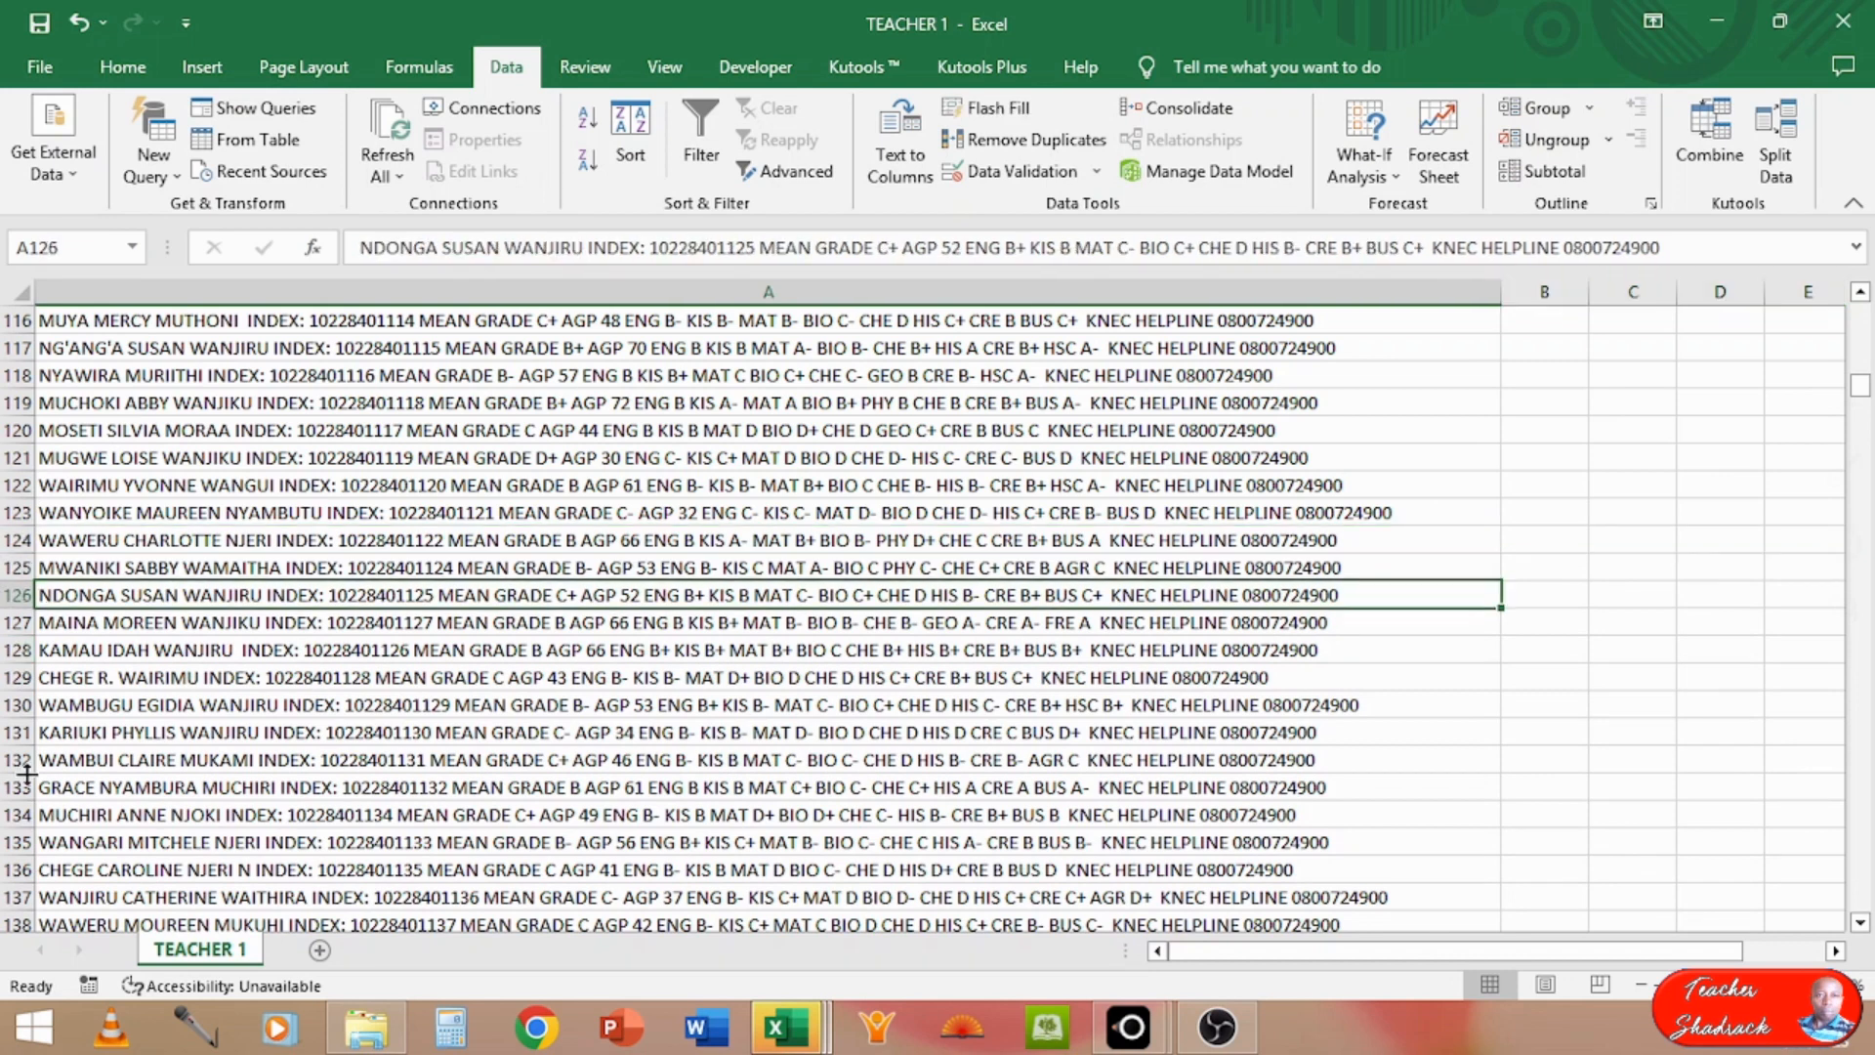
{"action": "key", "text": "Down"}
{"action": "key", "text": "Down"}
{"action": "key", "text": "Down"}
{"action": "key", "text": "Down"}
{"action": "key", "text": "Down"}
{"action": "key", "text": "Down"}
{"action": "key", "text": "Down"}
{"action": "key", "text": "Down"}
{"action": "key", "text": "Down"}
{"action": "key", "text": "Down"}
{"action": "key", "text": "Down"}
{"action": "key", "text": "Down"}
{"action": "key", "text": "Down"}
{"action": "key", "text": "Down"}
{"action": "key", "text": "Down"}
{"action": "key", "text": "Down"}
{"action": "key", "text": "Down"}
{"action": "key", "text": "Down"}
{"action": "key", "text": "Down"}
{"action": "key", "text": "Down"}
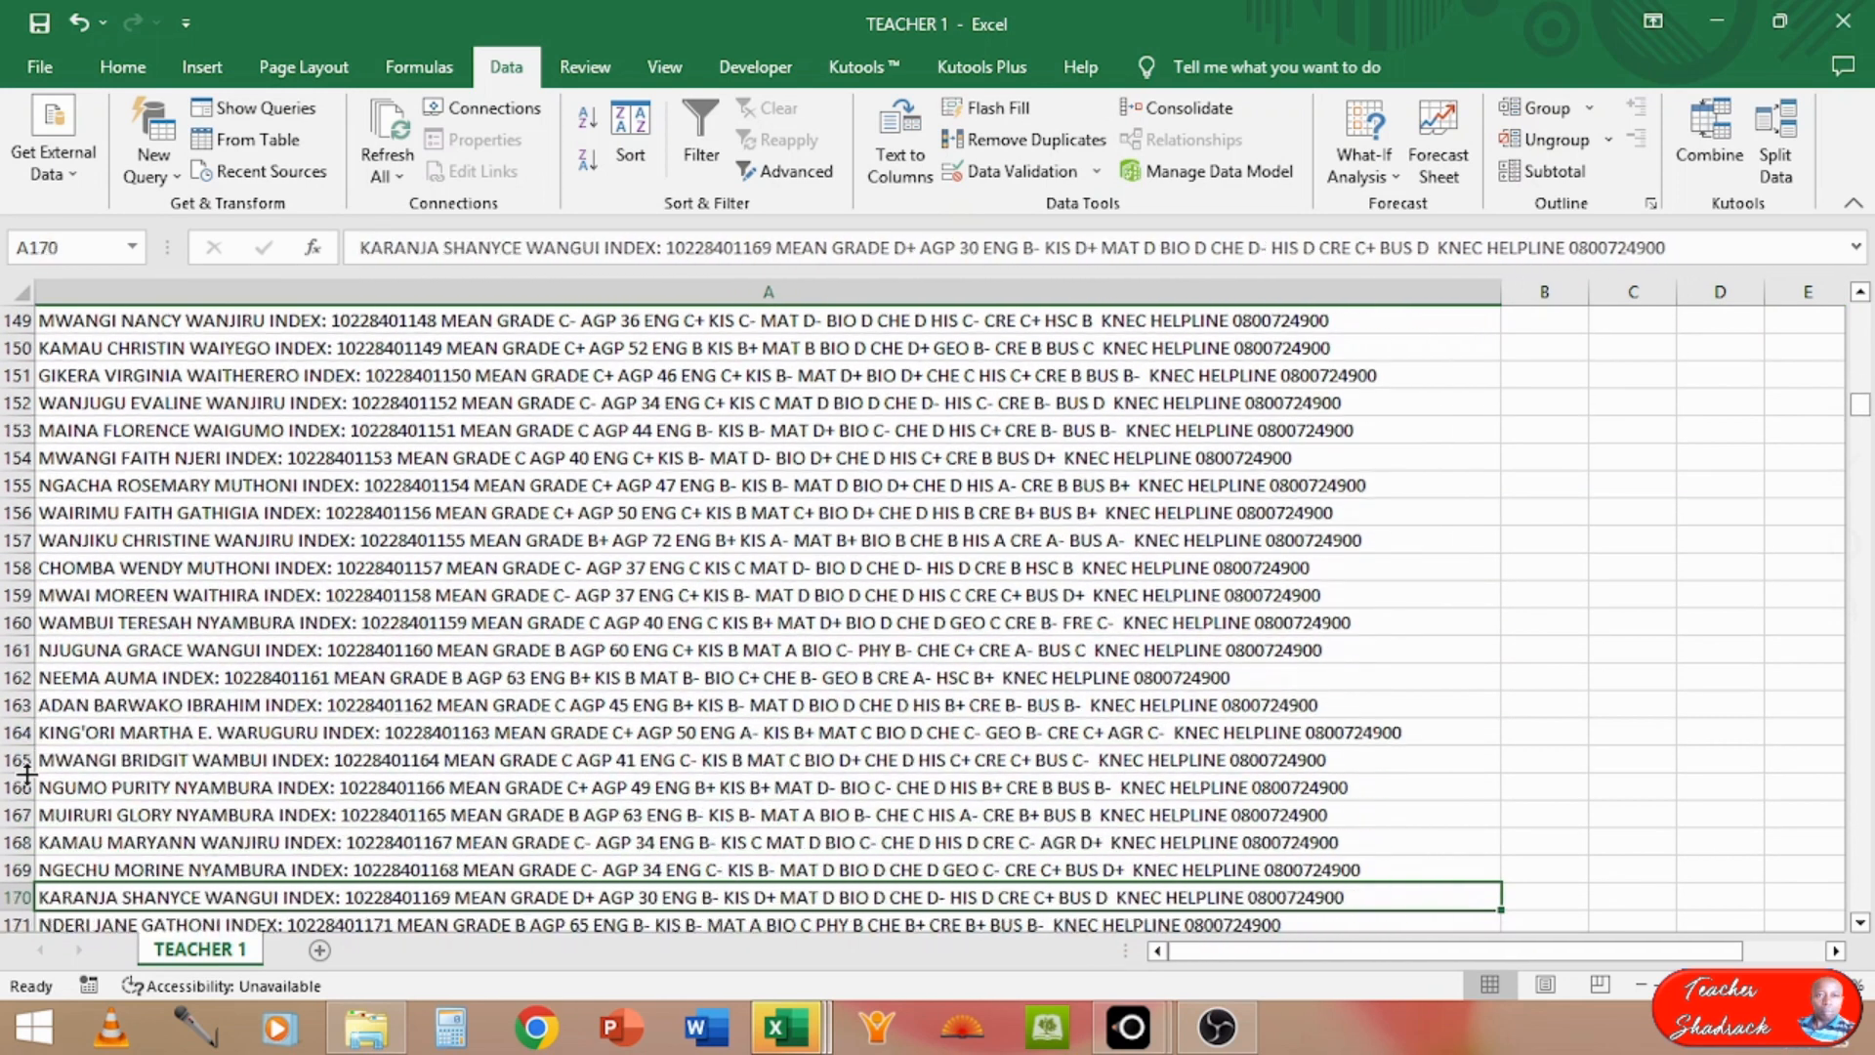
{"action": "key", "text": "Down"}
{"action": "key", "text": "Down"}
{"action": "key", "text": "Down"}
{"action": "key", "text": "Down"}
{"action": "key", "text": "Down"}
{"action": "key", "text": "Down"}
{"action": "key", "text": "Down"}
{"action": "key", "text": "Down"}
{"action": "key", "text": "Down"}
{"action": "key", "text": "Down"}
{"action": "key", "text": "Down"}
{"action": "key", "text": "Down"}
{"action": "key", "text": "Down"}
{"action": "key", "text": "Down"}
{"action": "key", "text": "Down"}
{"action": "key", "text": "Down"}
{"action": "key", "text": "Down"}
{"action": "key", "text": "Down"}
{"action": "key", "text": "Down"}
{"action": "key", "text": "Down"}
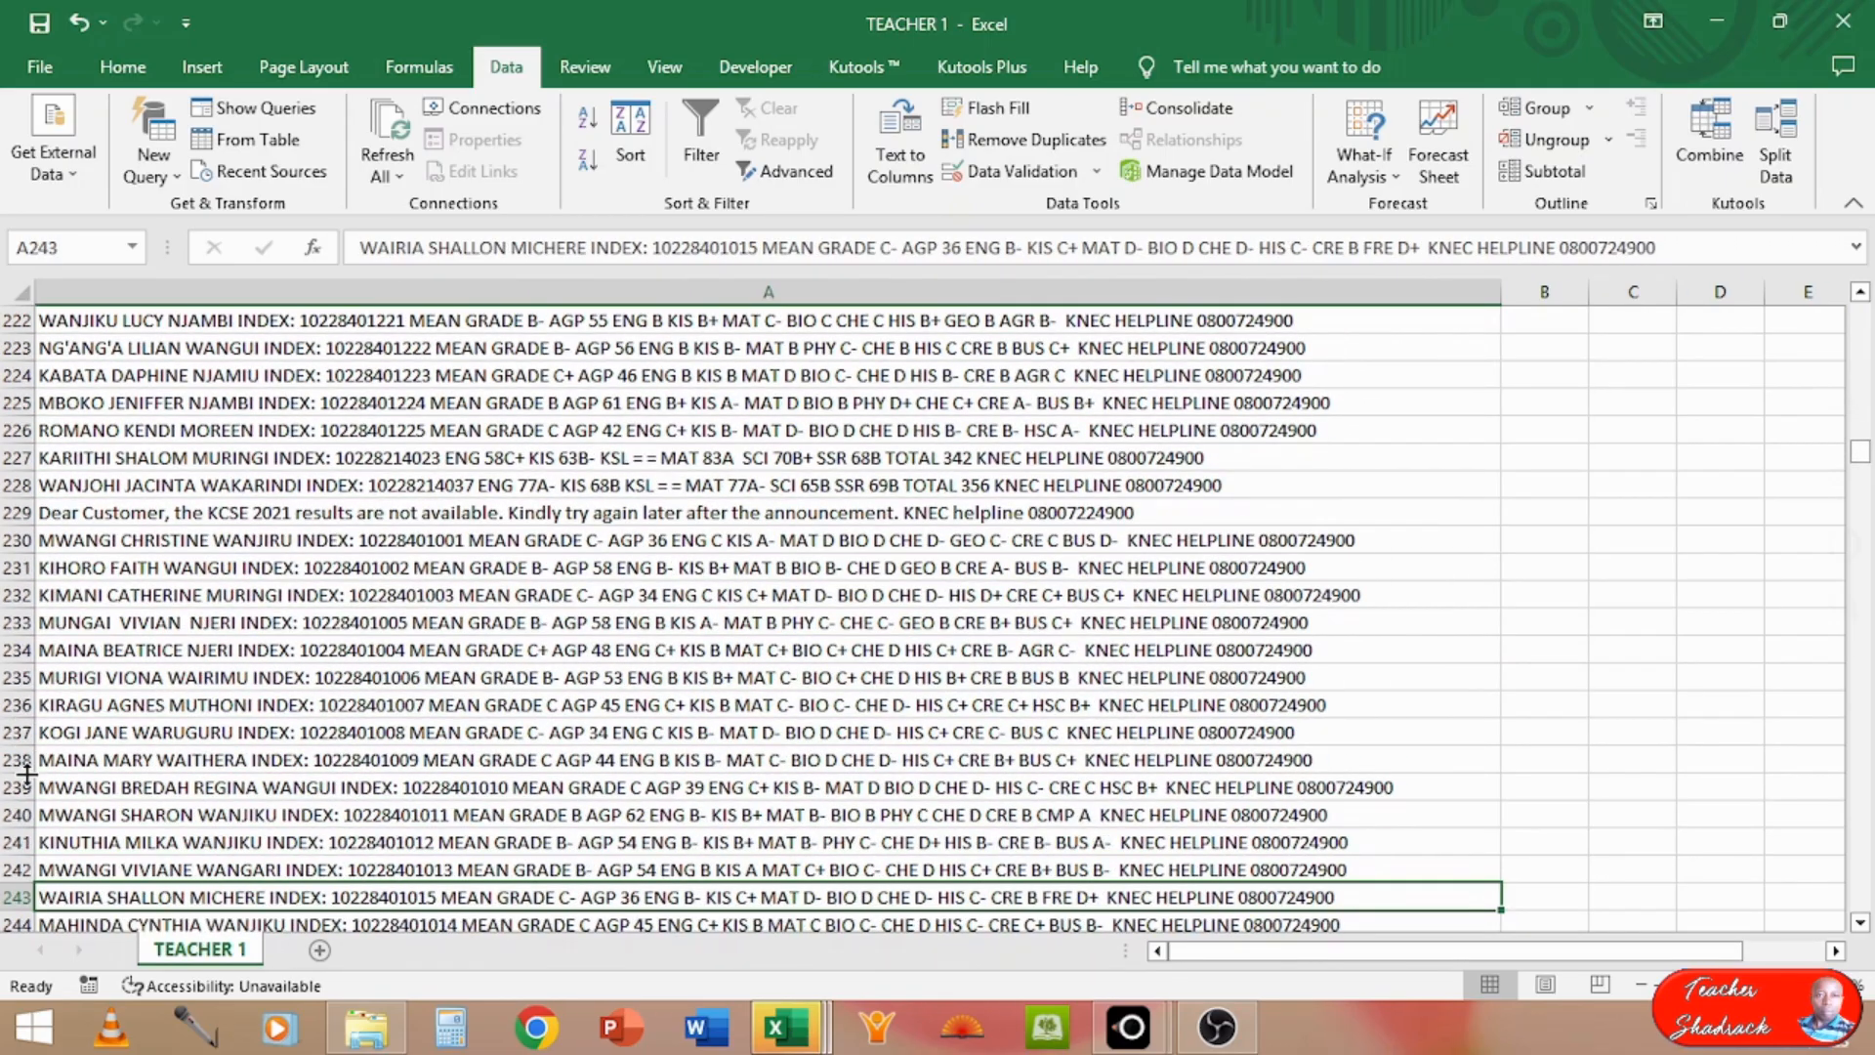
{"action": "left_click", "coordinate": [5, 512]}
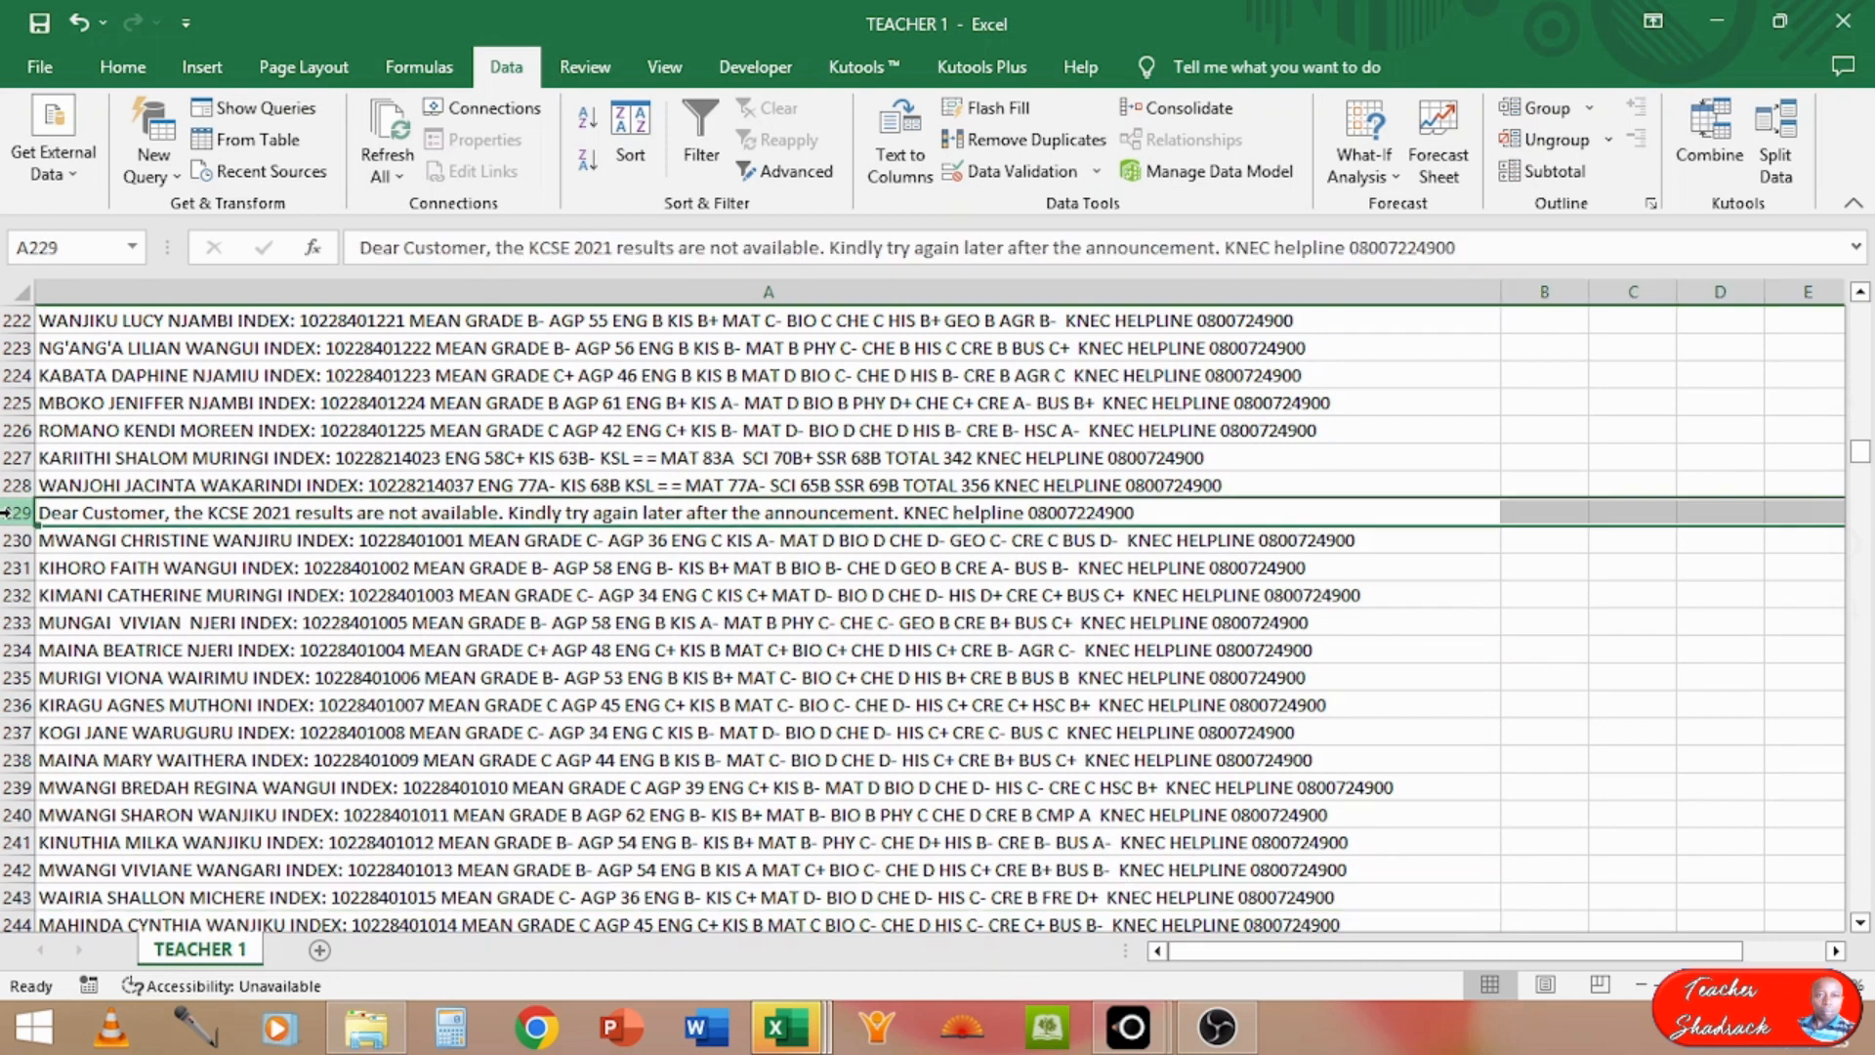
{"action": "right_click", "coordinate": [6, 512]}
{"action": "left_click", "coordinate": [124, 777]}
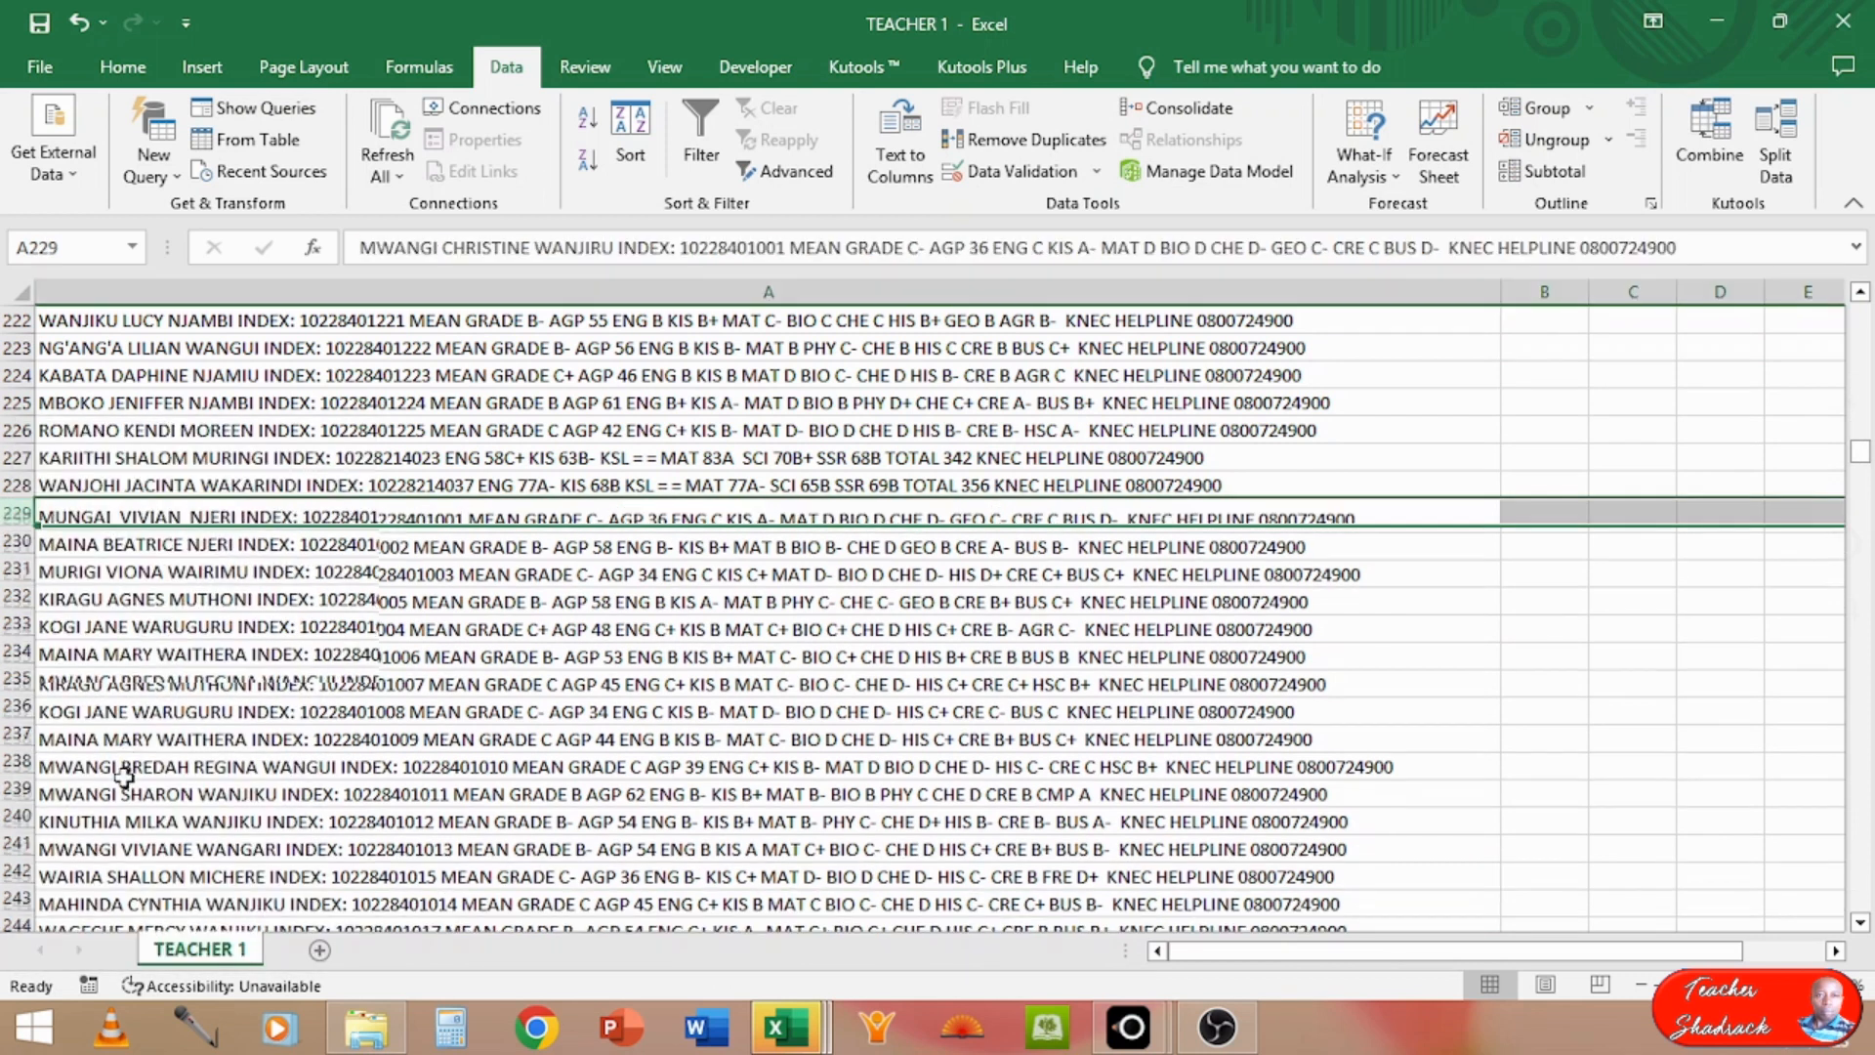
{"action": "left_click", "coordinate": [472, 728]}
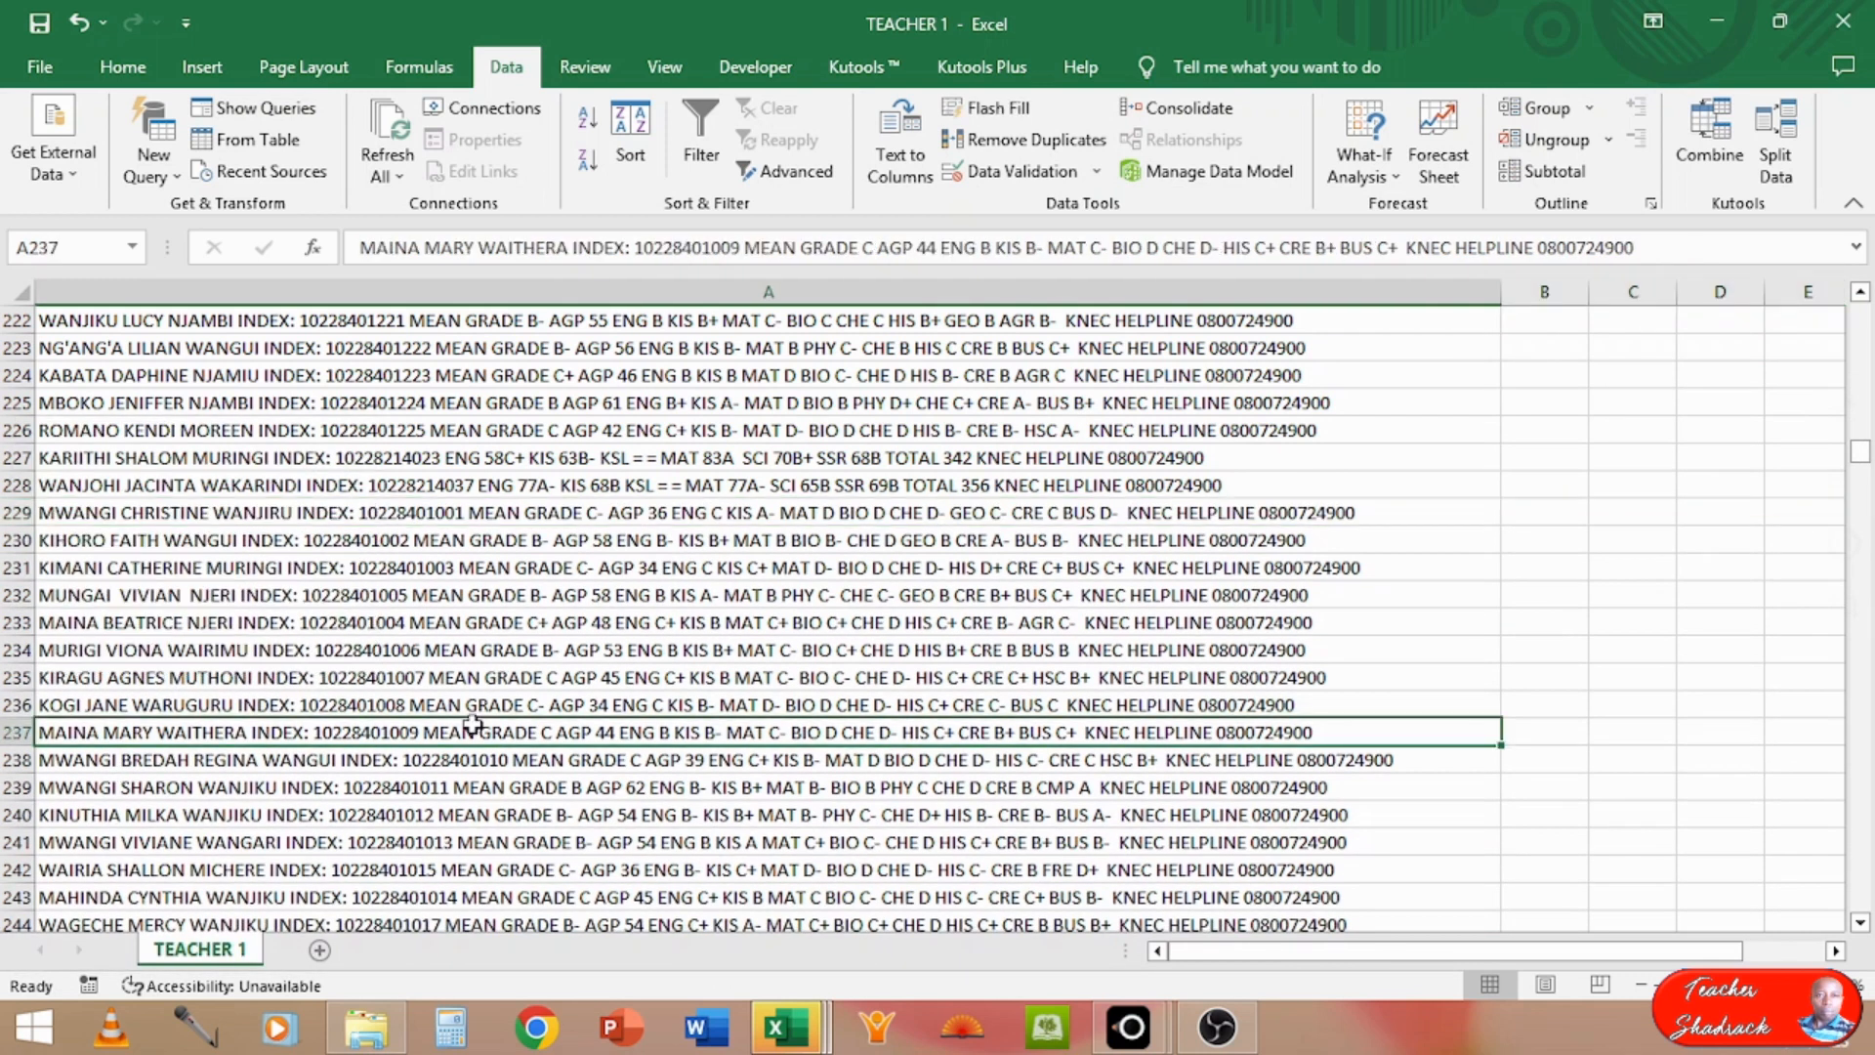
Step: Remove duplicate messages from column A, treating the data as having no header row
{"action": "key", "text": "ctrl+Home"}
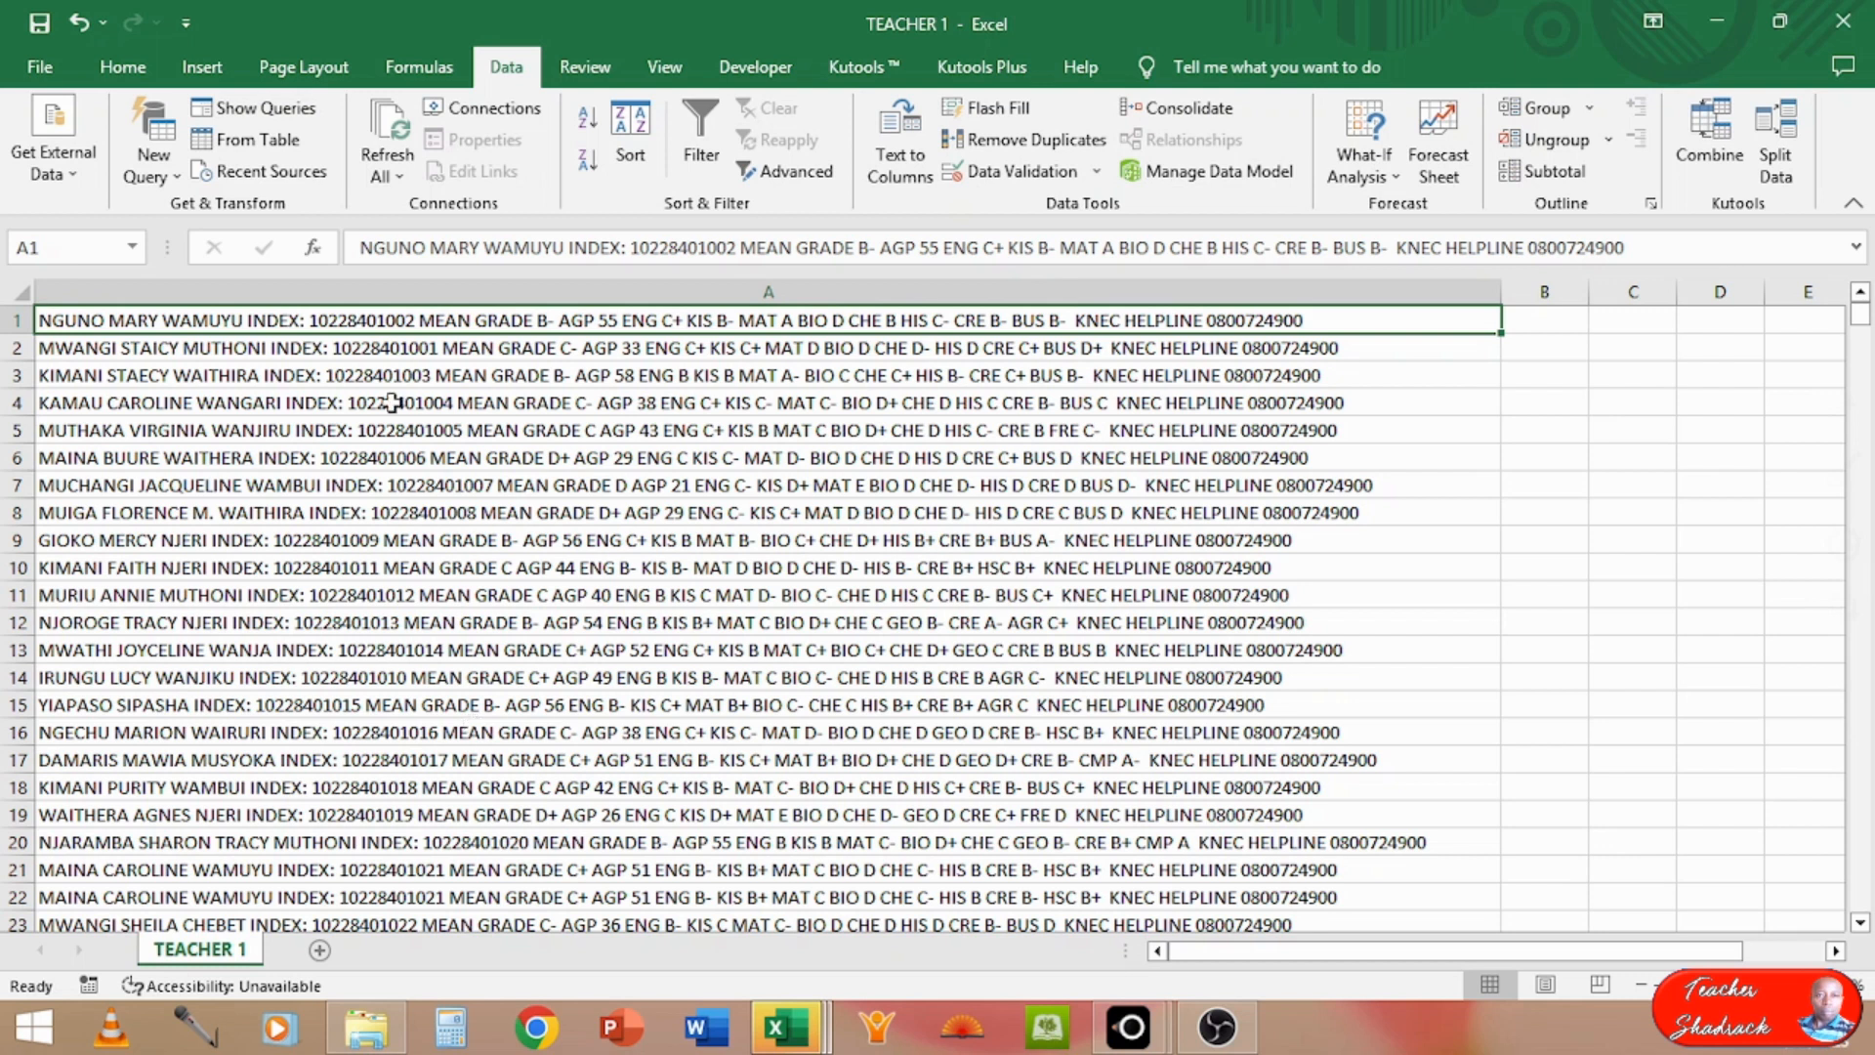
{"action": "left_click", "coordinate": [578, 66]}
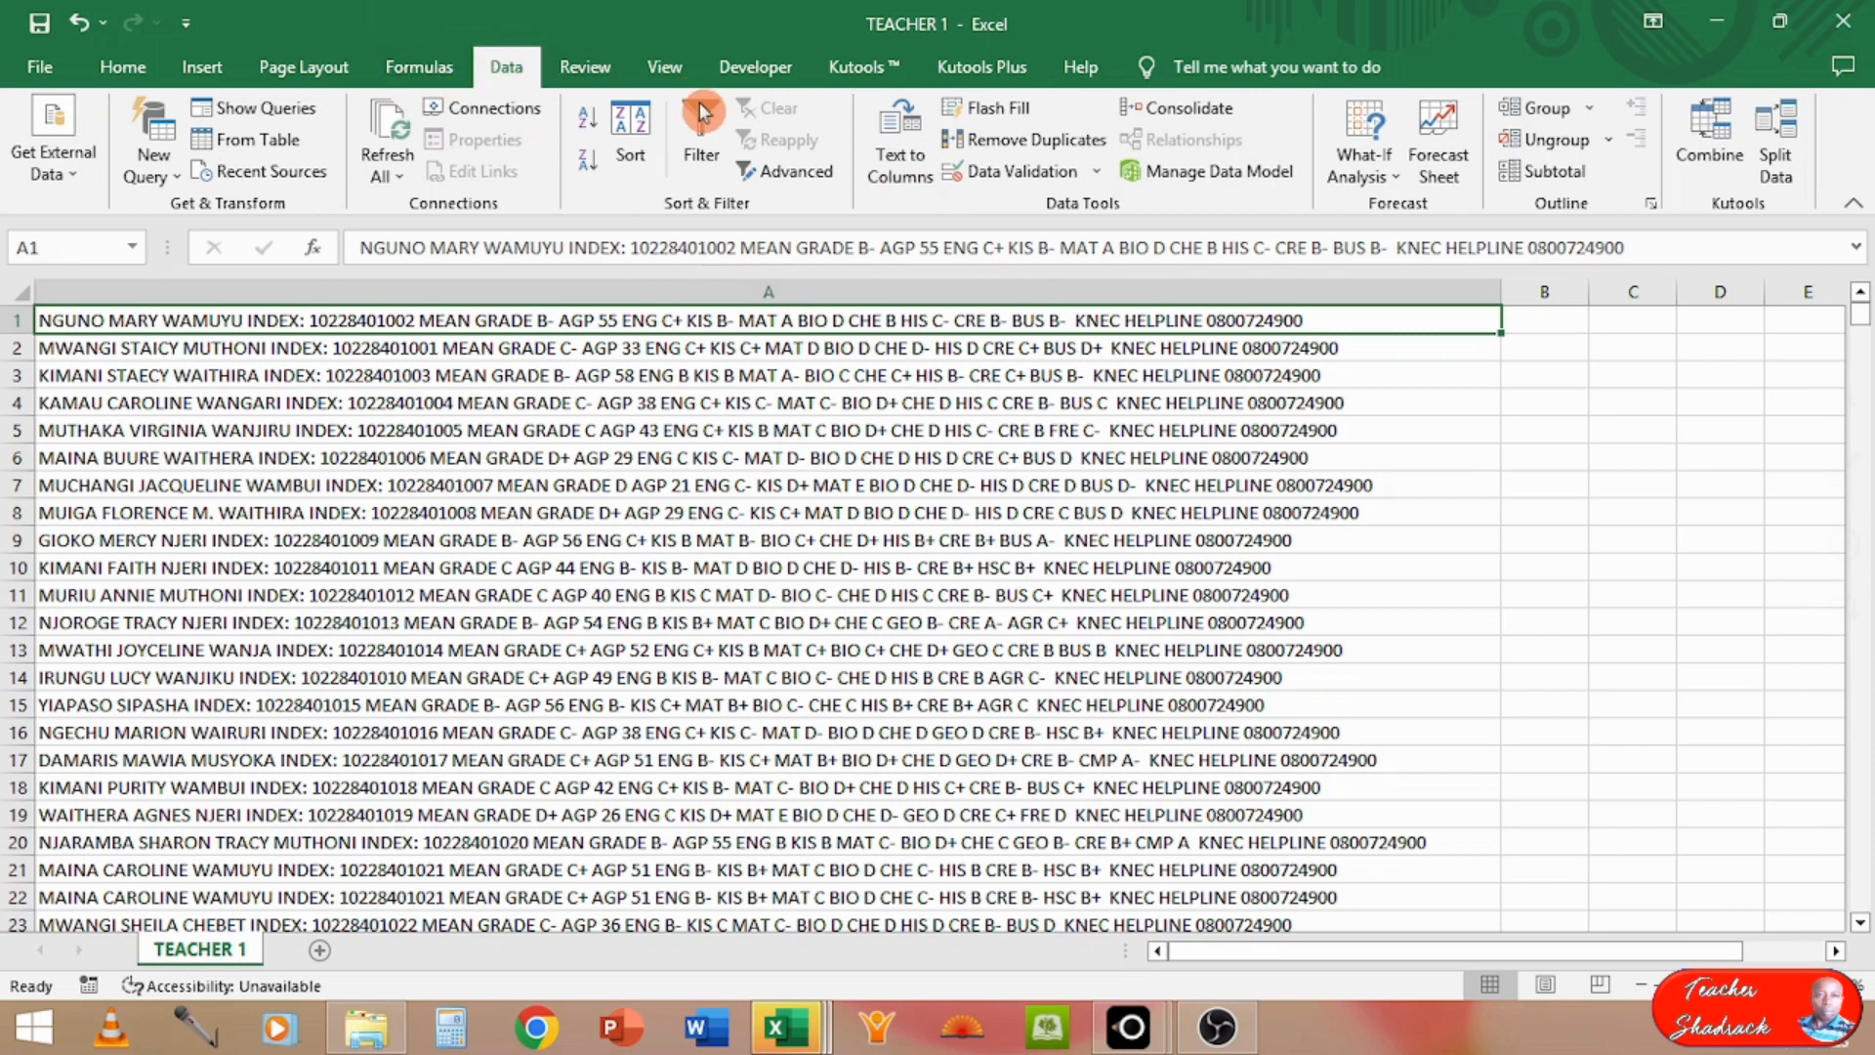
{"action": "left_click", "coordinate": [1037, 146]}
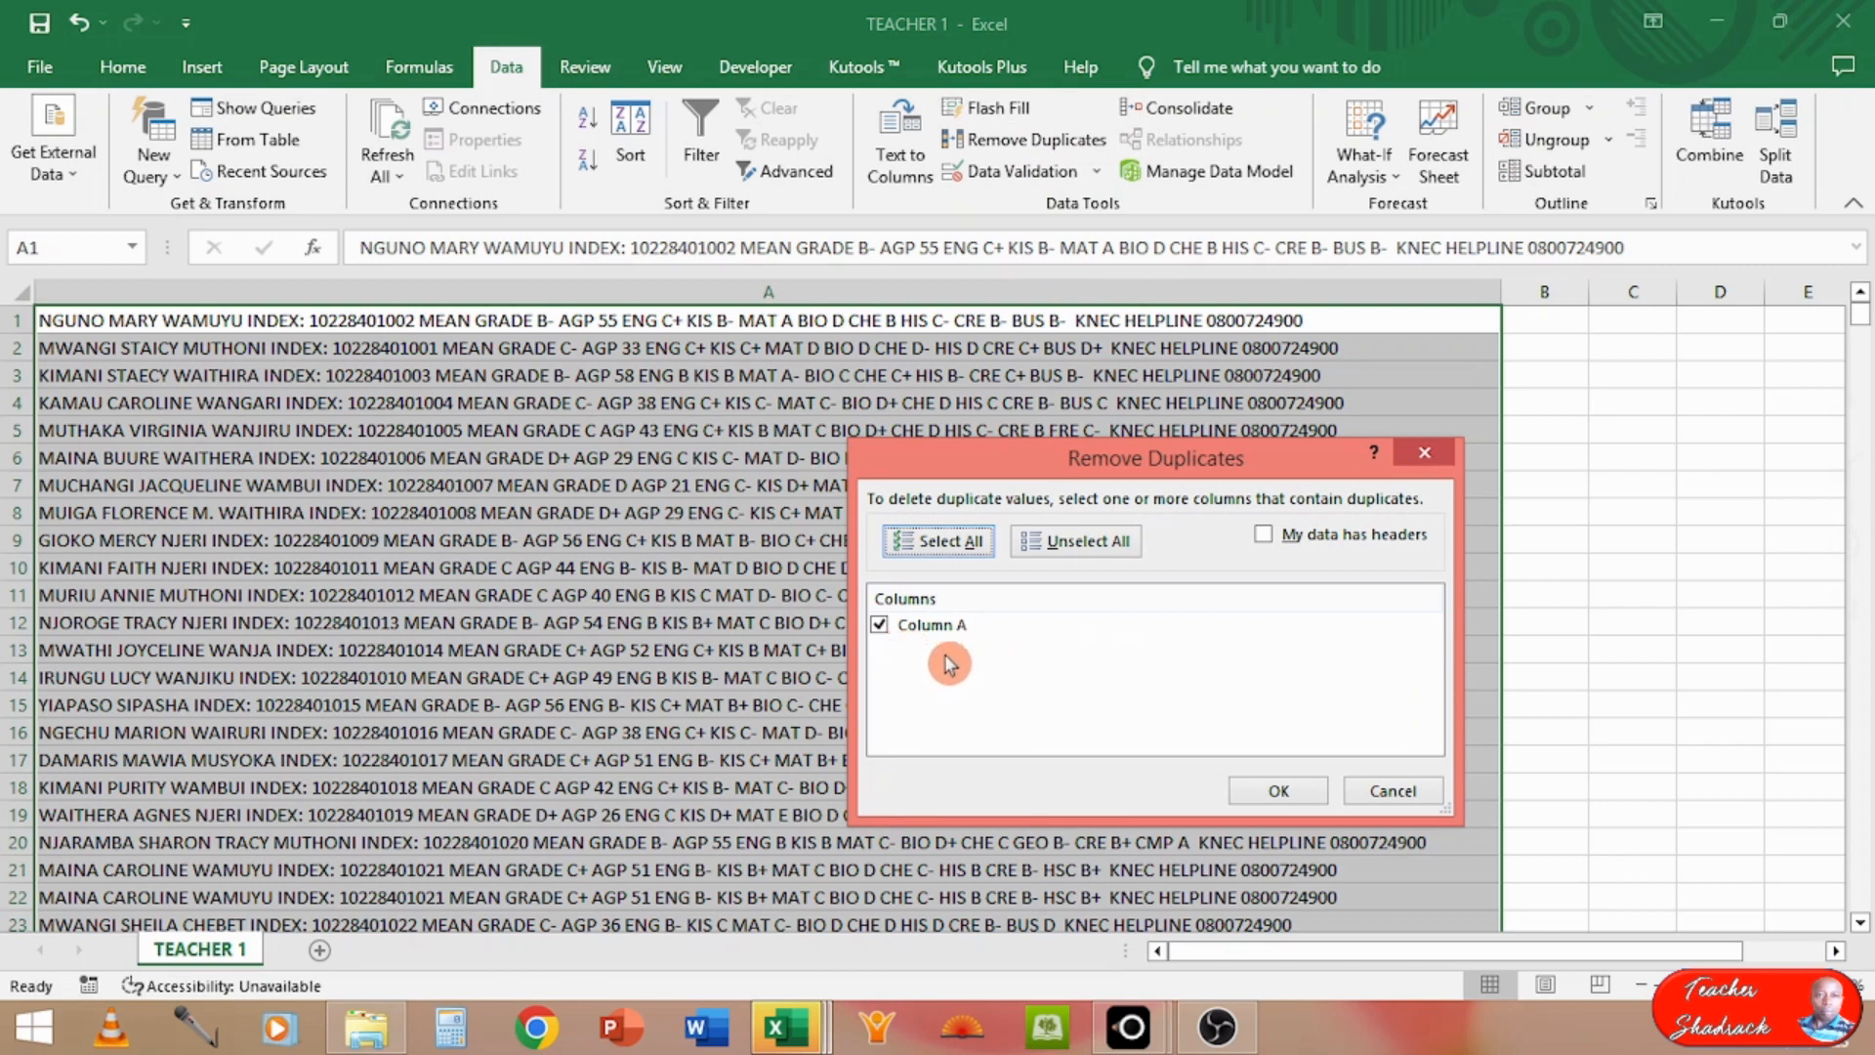
{"action": "left_click", "coordinate": [1270, 794]}
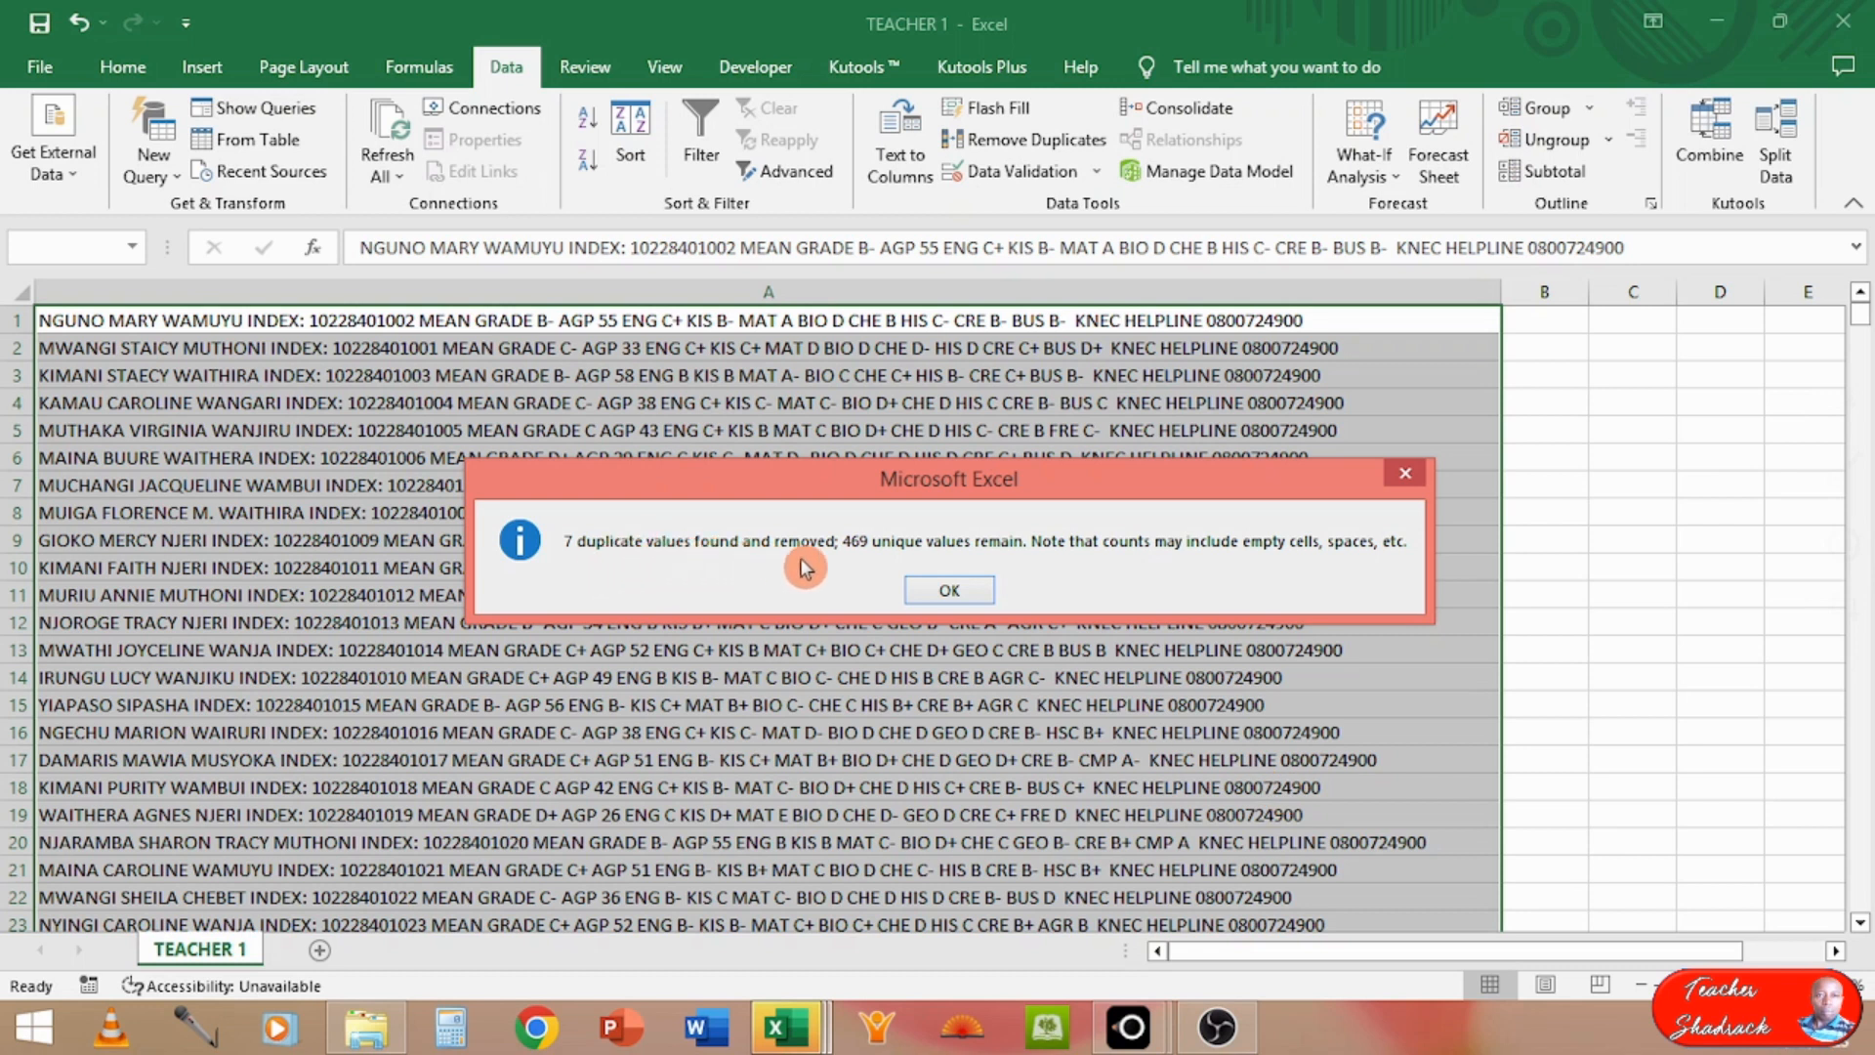
{"action": "left_click", "coordinate": [940, 591]}
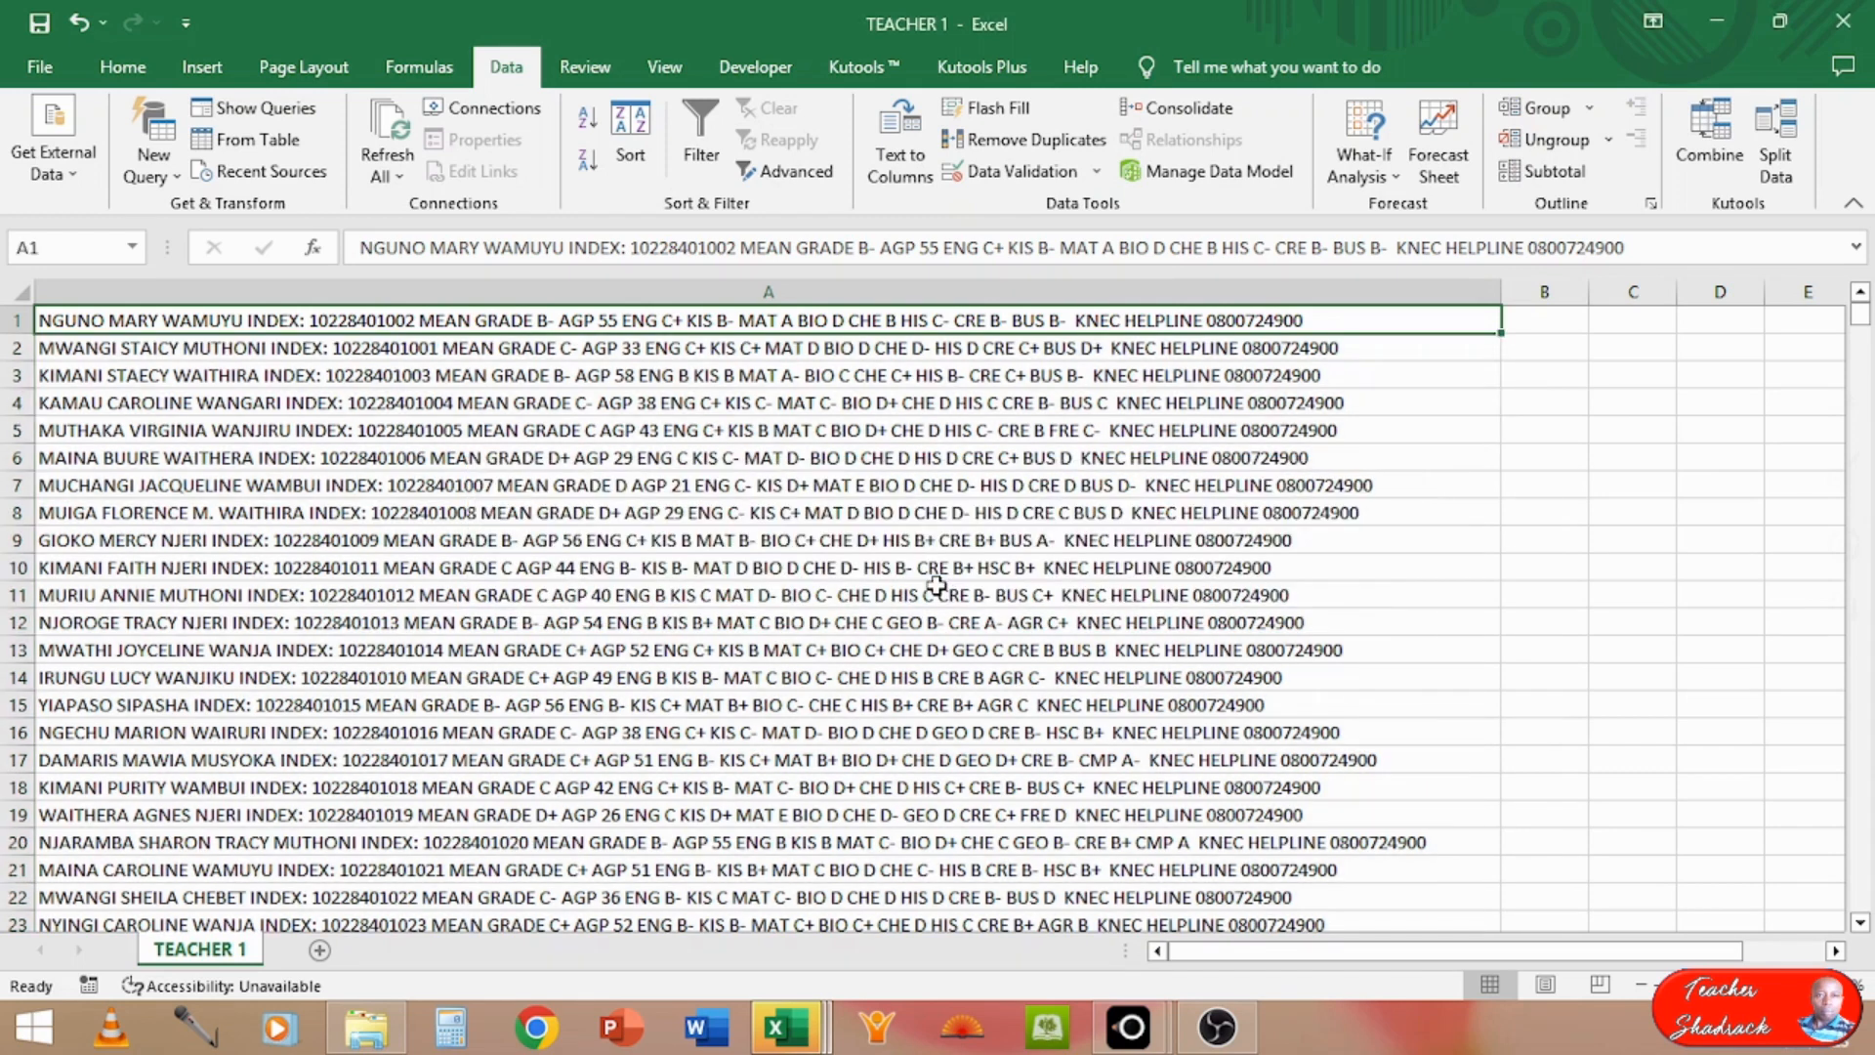
Step: Look down the de-duplicated results in column A for any remaining irrelevant messages
{"action": "left_click", "coordinate": [661, 598]}
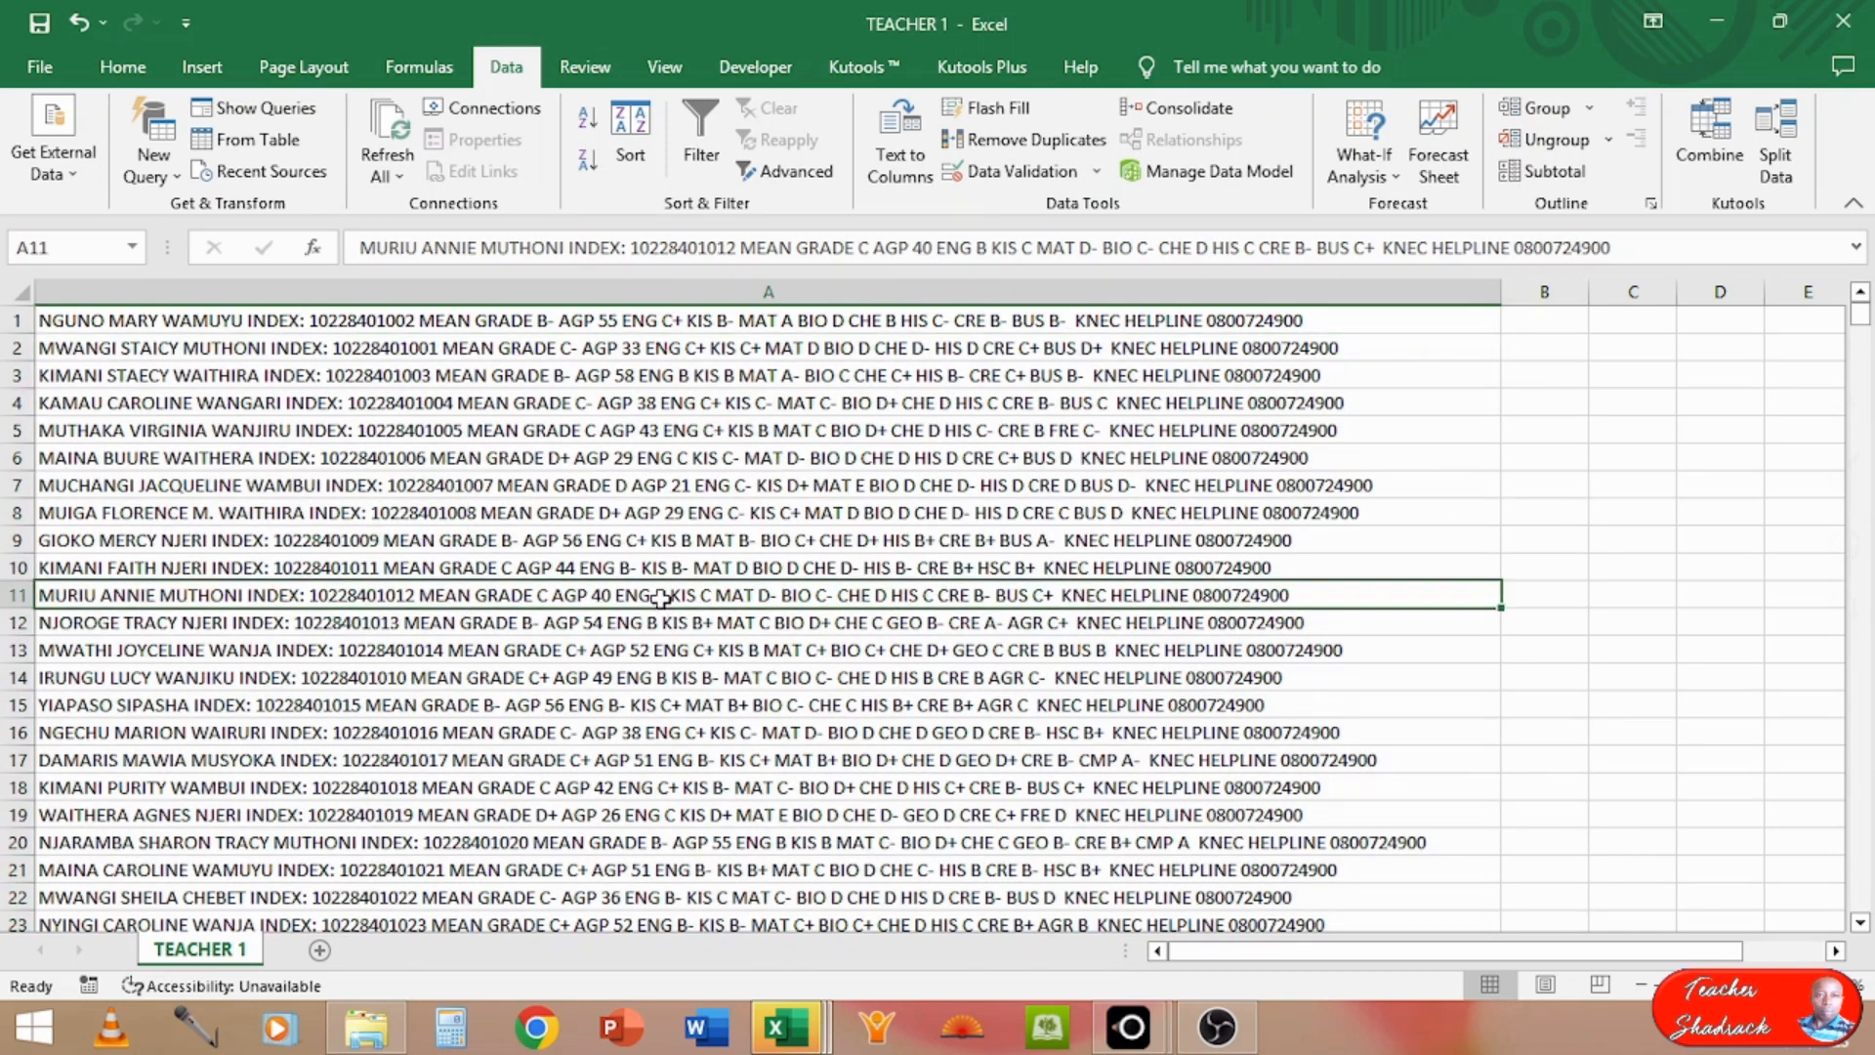
{"action": "key", "text": "Down"}
{"action": "key", "text": "Down"}
{"action": "key", "text": "Down"}
{"action": "key", "text": "Down"}
{"action": "key", "text": "Down"}
{"action": "key", "text": "Down"}
{"action": "key", "text": "Down"}
{"action": "key", "text": "Down"}
{"action": "key", "text": "Down"}
{"action": "key", "text": "Down"}
{"action": "key", "text": "Down"}
{"action": "key", "text": "Down"}
{"action": "key", "text": "Down"}
{"action": "key", "text": "Down"}
{"action": "key", "text": "Down"}
{"action": "key", "text": "Down"}
{"action": "key", "text": "Down"}
{"action": "key", "text": "Down"}
{"action": "key", "text": "Down"}
{"action": "key", "text": "Down"}
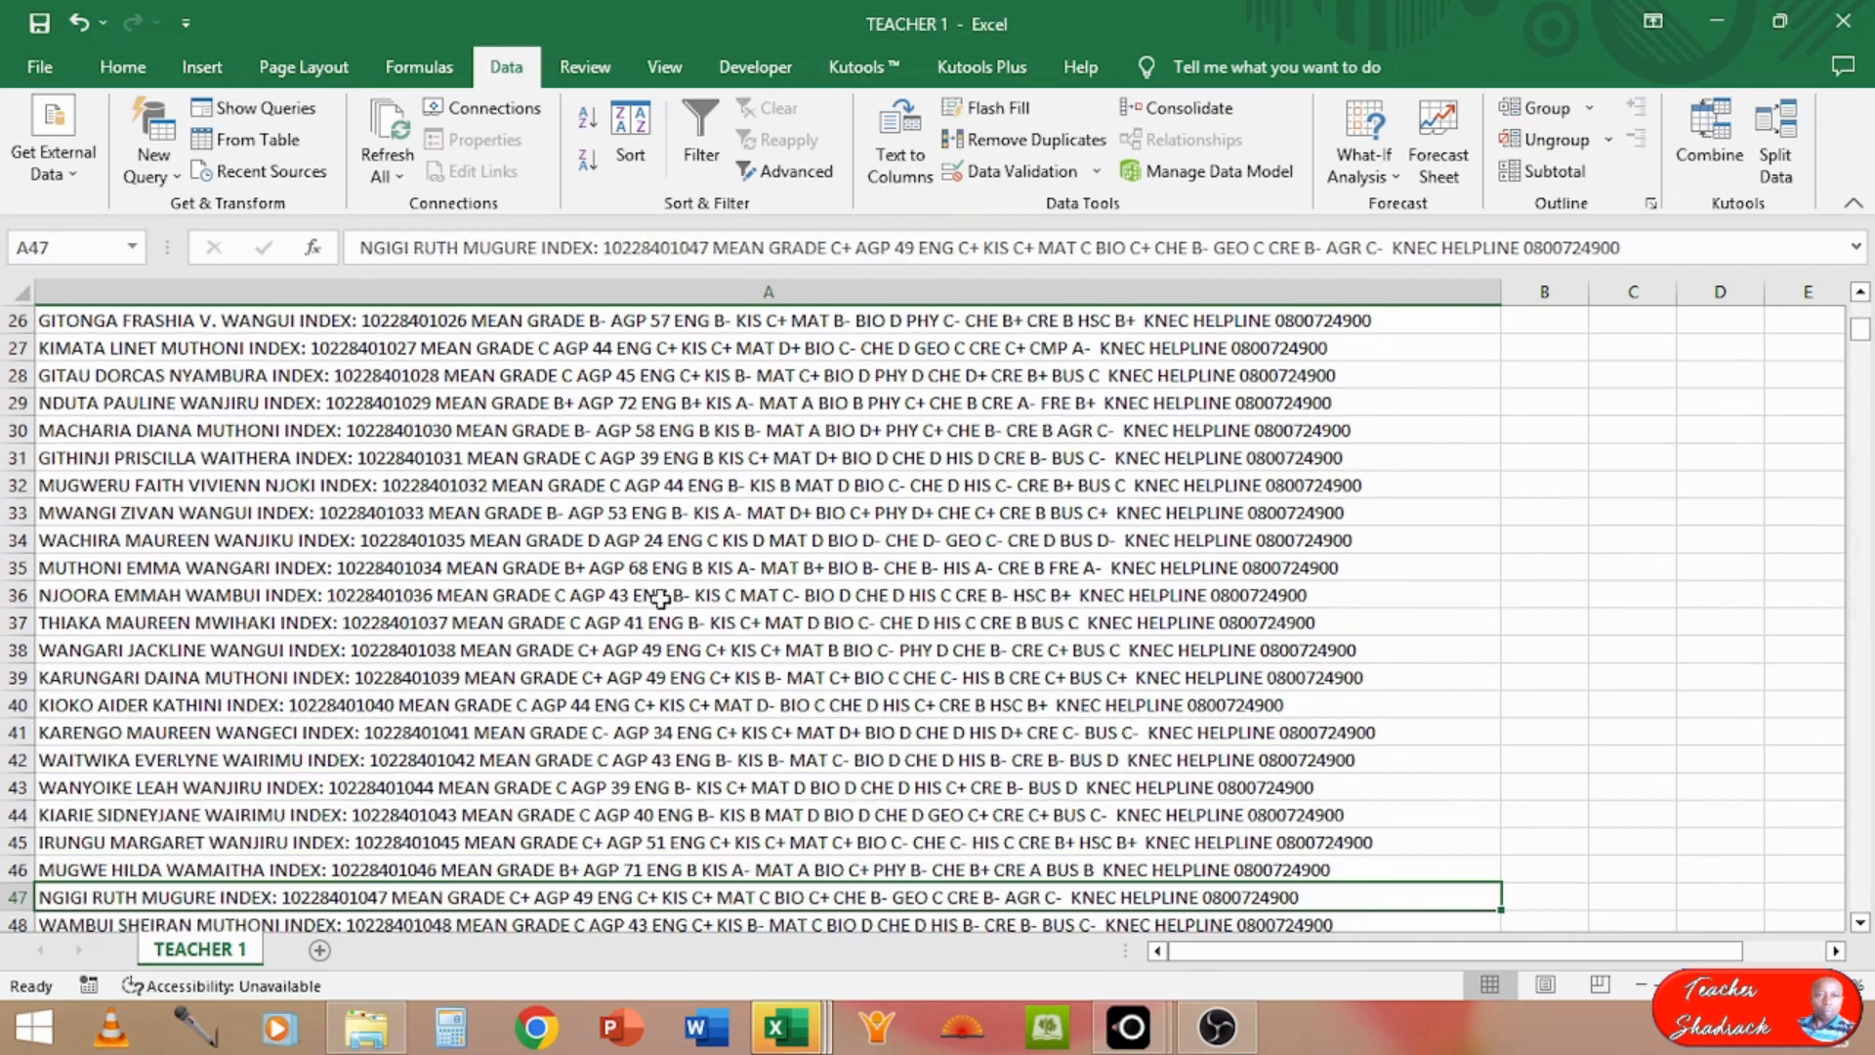
{"action": "key", "text": "Down"}
{"action": "key", "text": "Down"}
{"action": "key", "text": "Down"}
{"action": "key", "text": "Down"}
{"action": "key", "text": "Down"}
{"action": "key", "text": "Down"}
{"action": "key", "text": "Down"}
{"action": "key", "text": "Down"}
{"action": "key", "text": "Down"}
{"action": "key", "text": "Down"}
{"action": "key", "text": "Down"}
{"action": "key", "text": "Down"}
{"action": "key", "text": "Down"}
{"action": "key", "text": "Down"}
{"action": "key", "text": "Down"}
{"action": "key", "text": "Down"}
{"action": "key", "text": "Down"}
{"action": "key", "text": "Down"}
{"action": "key", "text": "Down"}
{"action": "key", "text": "Down"}
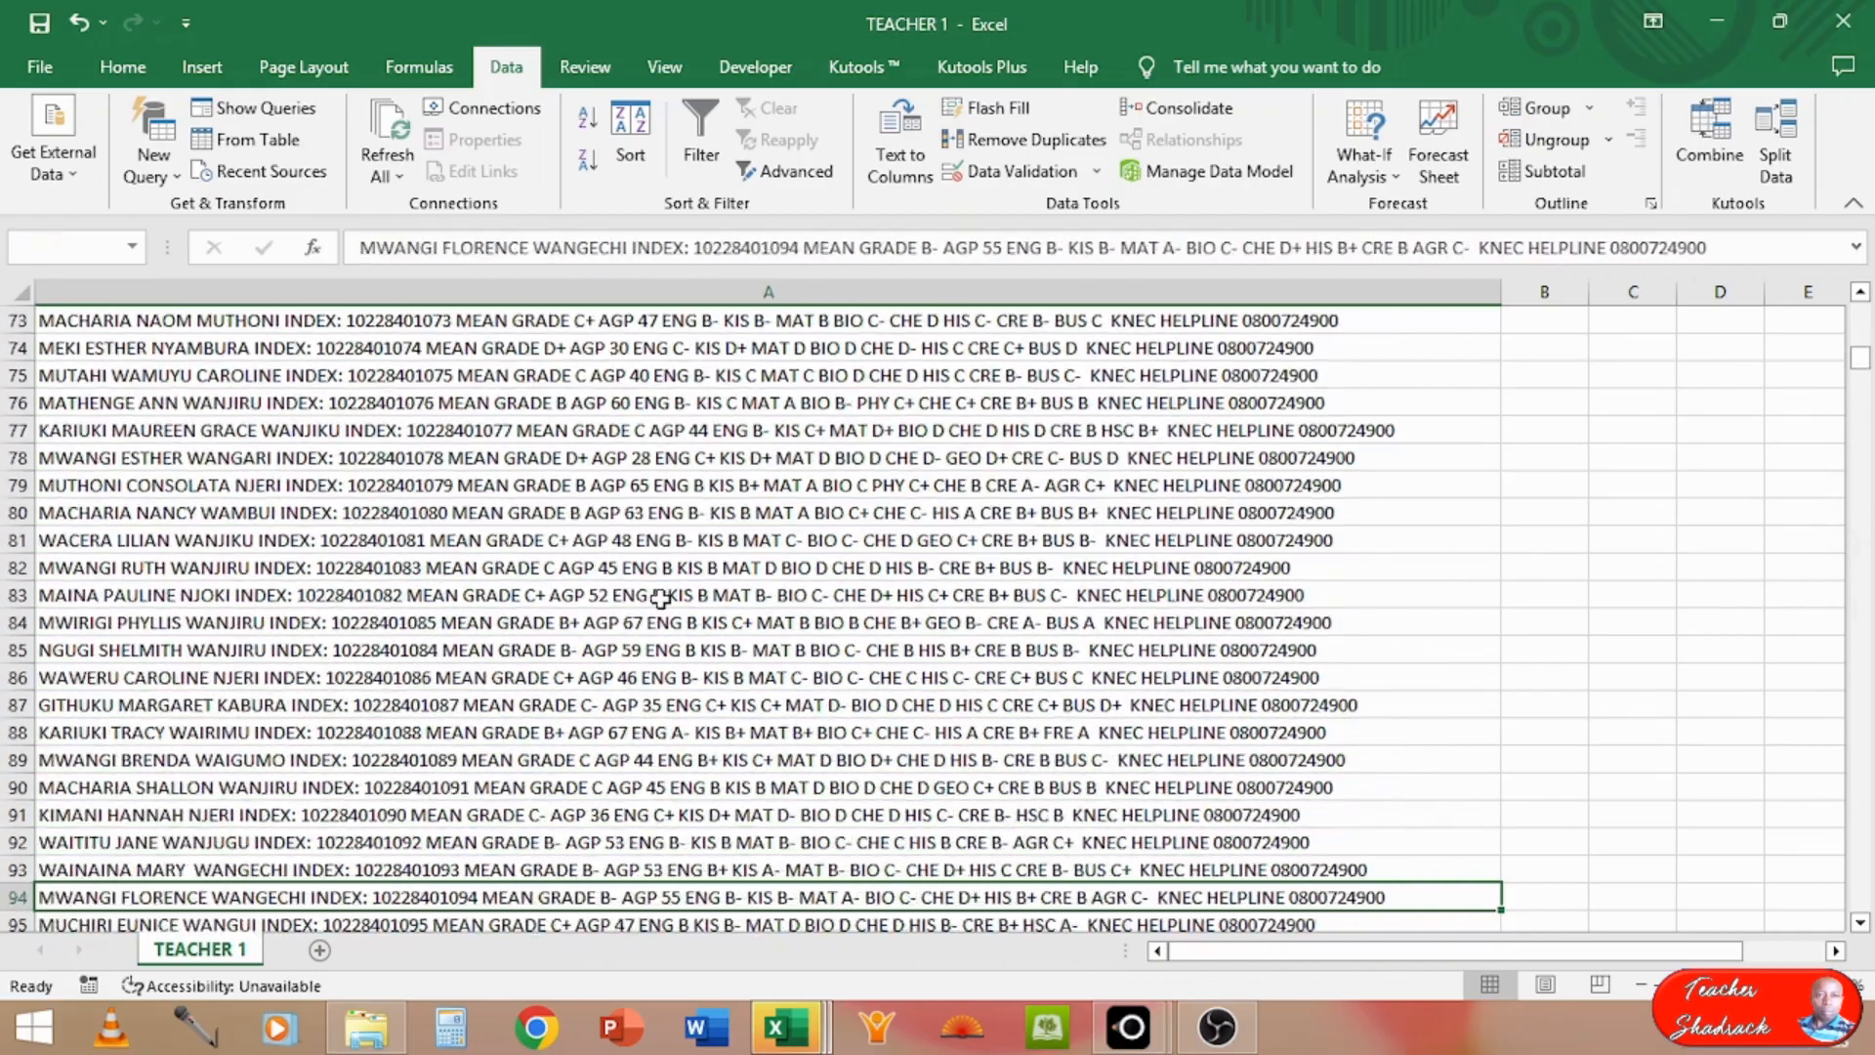
{"action": "key", "text": "Down"}
{"action": "key", "text": "Down"}
{"action": "key", "text": "Down"}
{"action": "key", "text": "Down"}
{"action": "key", "text": "Down"}
{"action": "key", "text": "Down"}
{"action": "key", "text": "Down"}
{"action": "key", "text": "Down"}
{"action": "key", "text": "Down"}
{"action": "key", "text": "Down"}
{"action": "key", "text": "Down"}
{"action": "key", "text": "Down"}
{"action": "key", "text": "Down"}
{"action": "key", "text": "Down"}
{"action": "key", "text": "Down"}
{"action": "key", "text": "Down"}
{"action": "key", "text": "Down"}
{"action": "key", "text": "Down"}
{"action": "key", "text": "Down"}
{"action": "key", "text": "Down"}
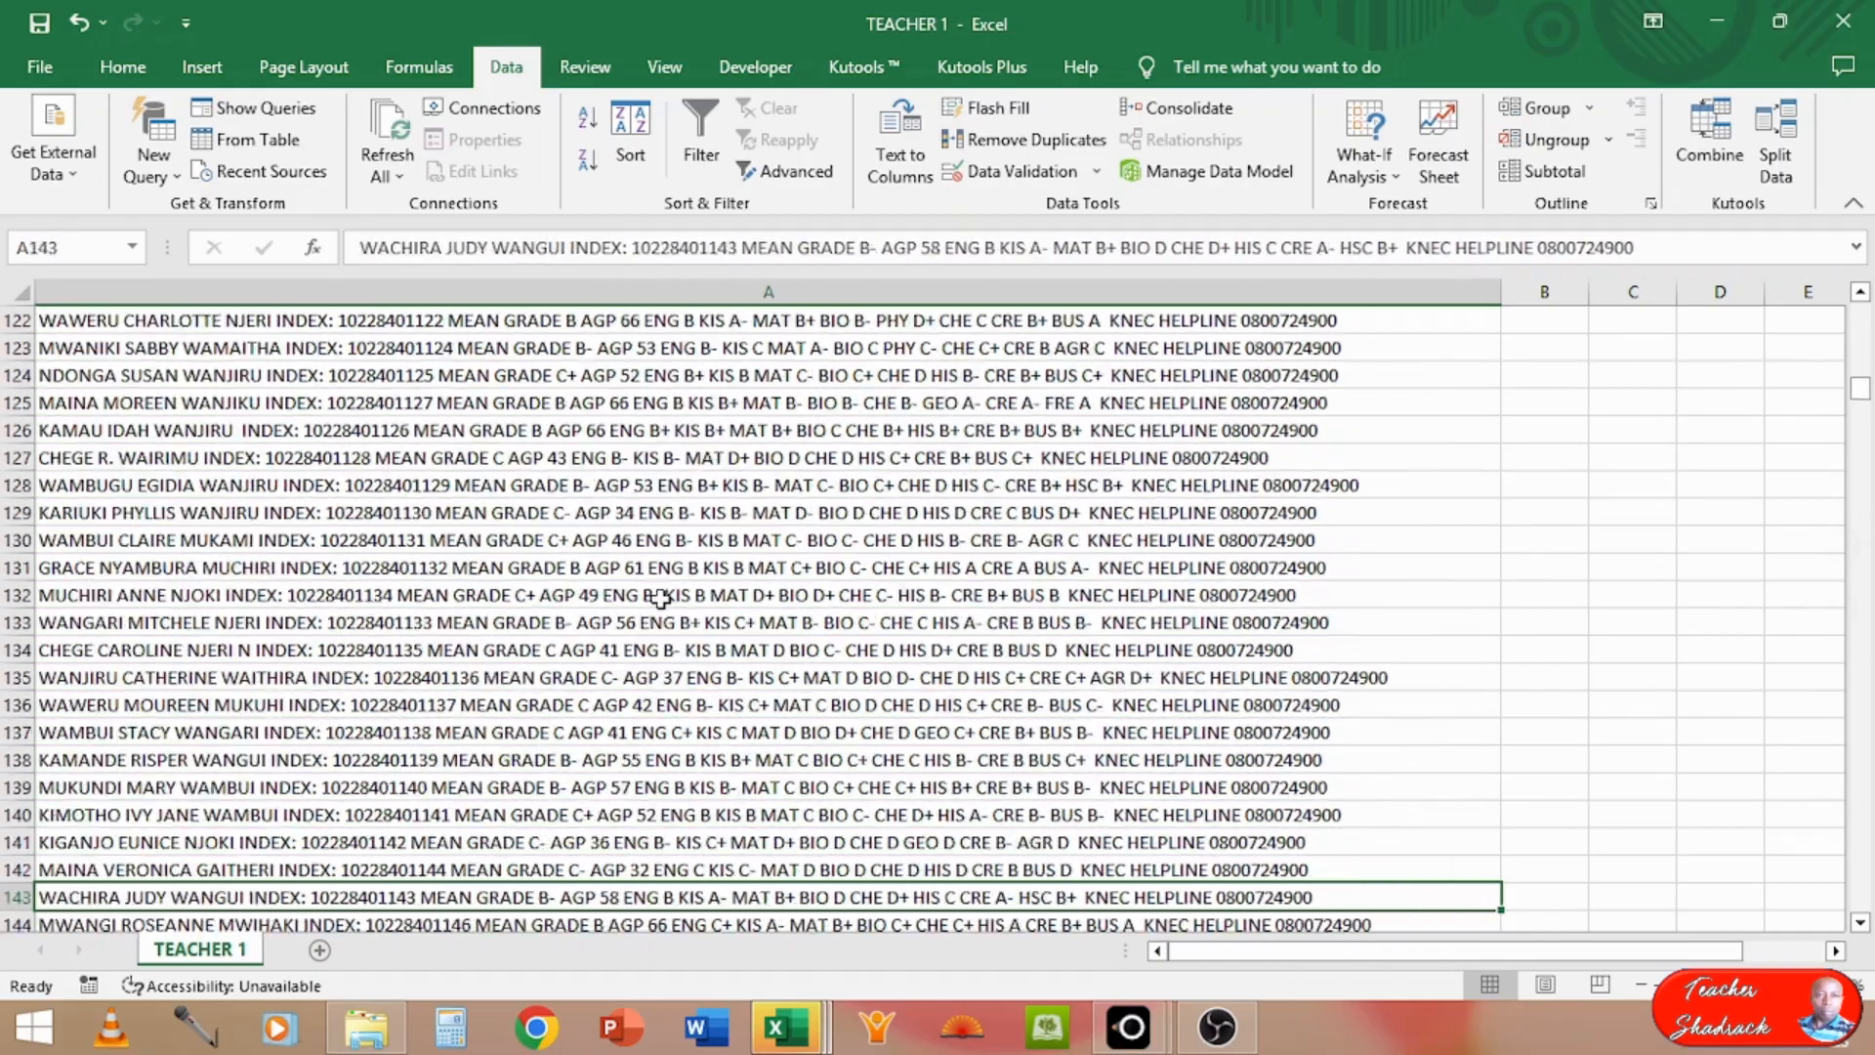
{"action": "key", "text": "Down"}
{"action": "key", "text": "Down"}
{"action": "key", "text": "Down"}
{"action": "key", "text": "Down"}
{"action": "key", "text": "Down"}
{"action": "key", "text": "Down"}
{"action": "key", "text": "Down"}
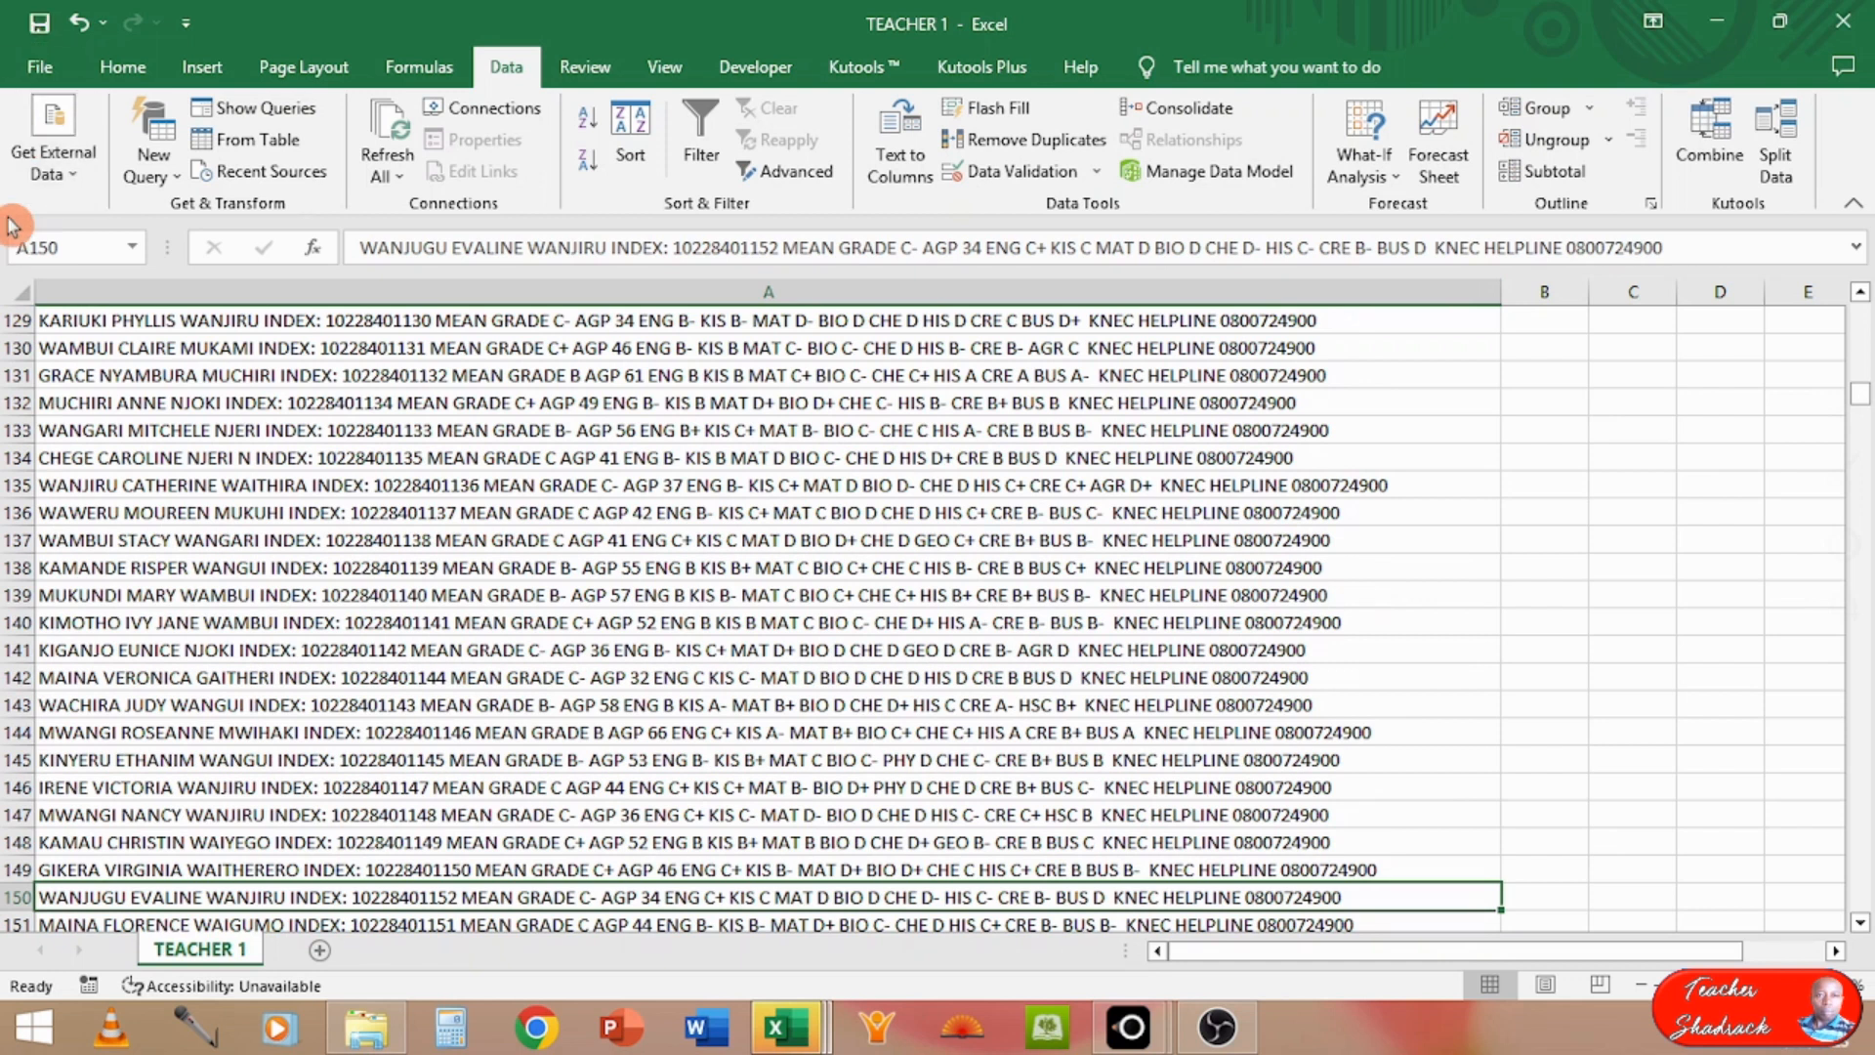
Step: Save the TEACHER 1 file, keeping the CSV UTF-8 (Comma delimited) format
{"action": "key", "text": "ctrl+s"}
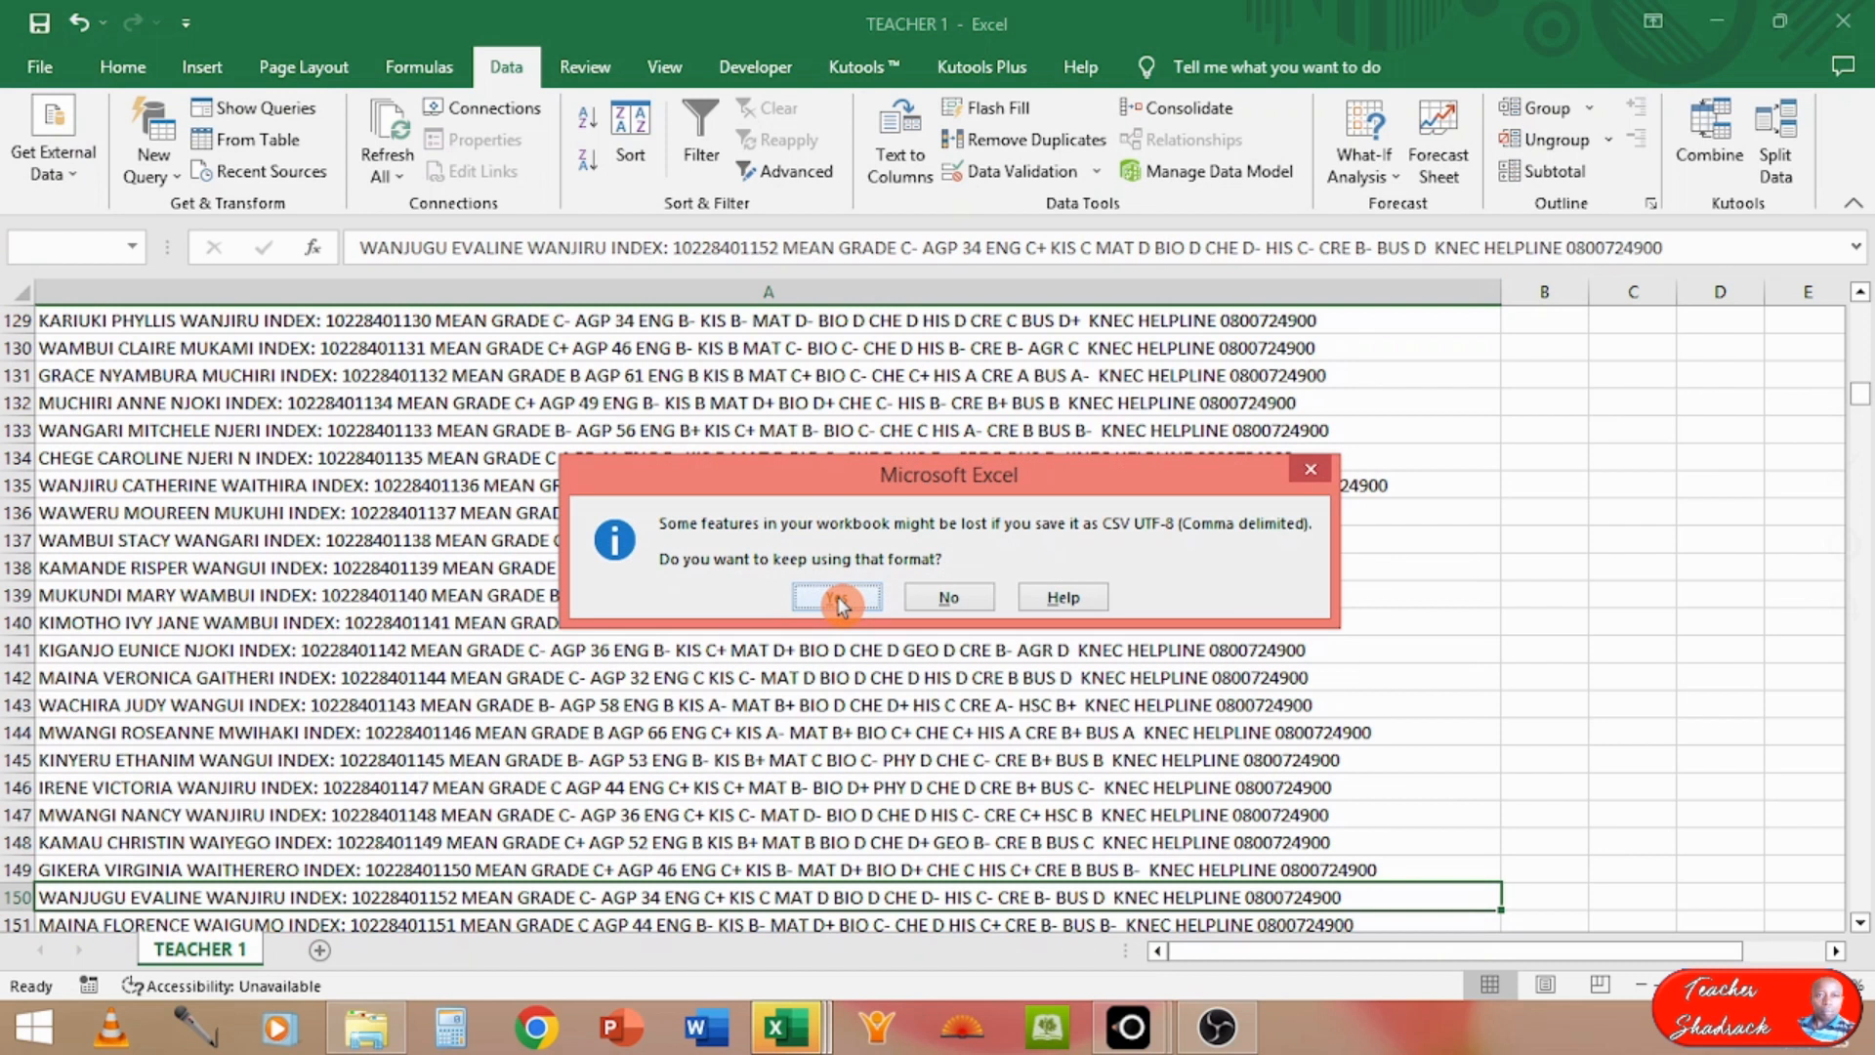
{"action": "left_click", "coordinate": [837, 598]}
{"action": "left_click", "coordinate": [504, 708]}
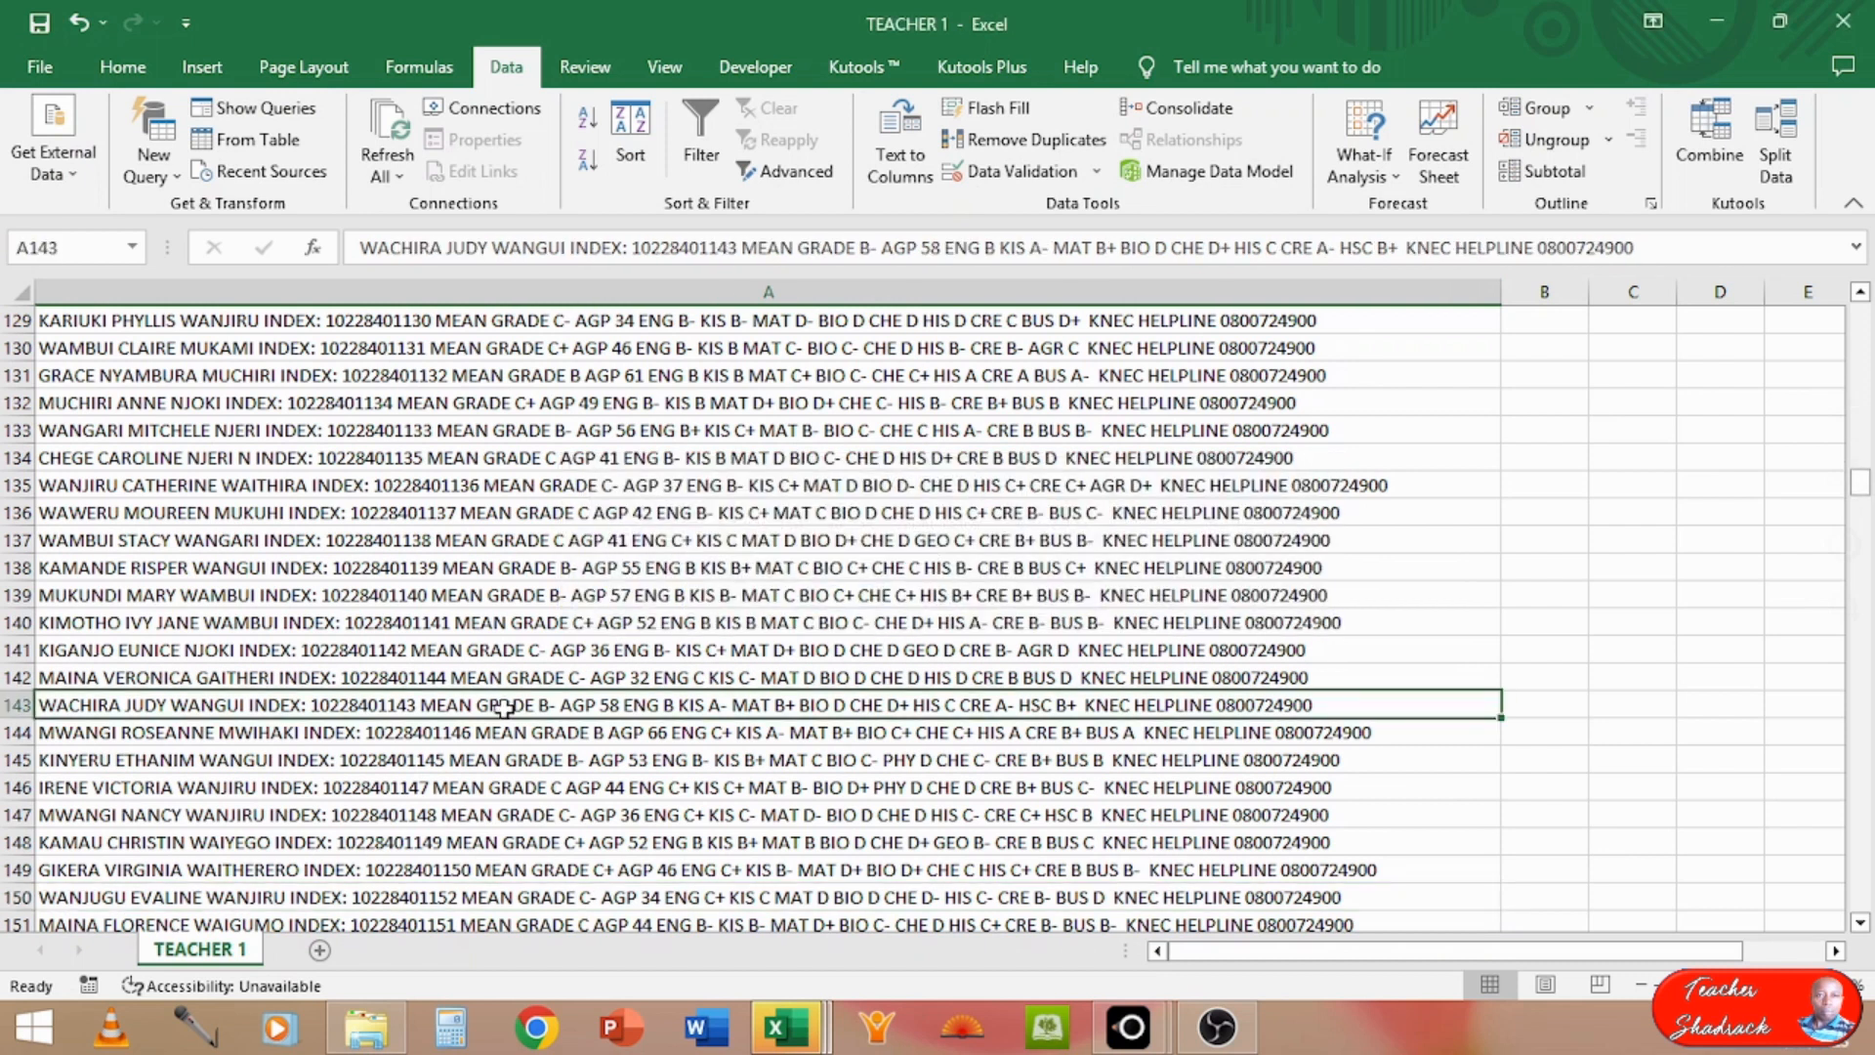
Step: Narrow column A until the messages overflow it, and widen it again past the longest message
{"action": "key", "text": "ctrl+Home"}
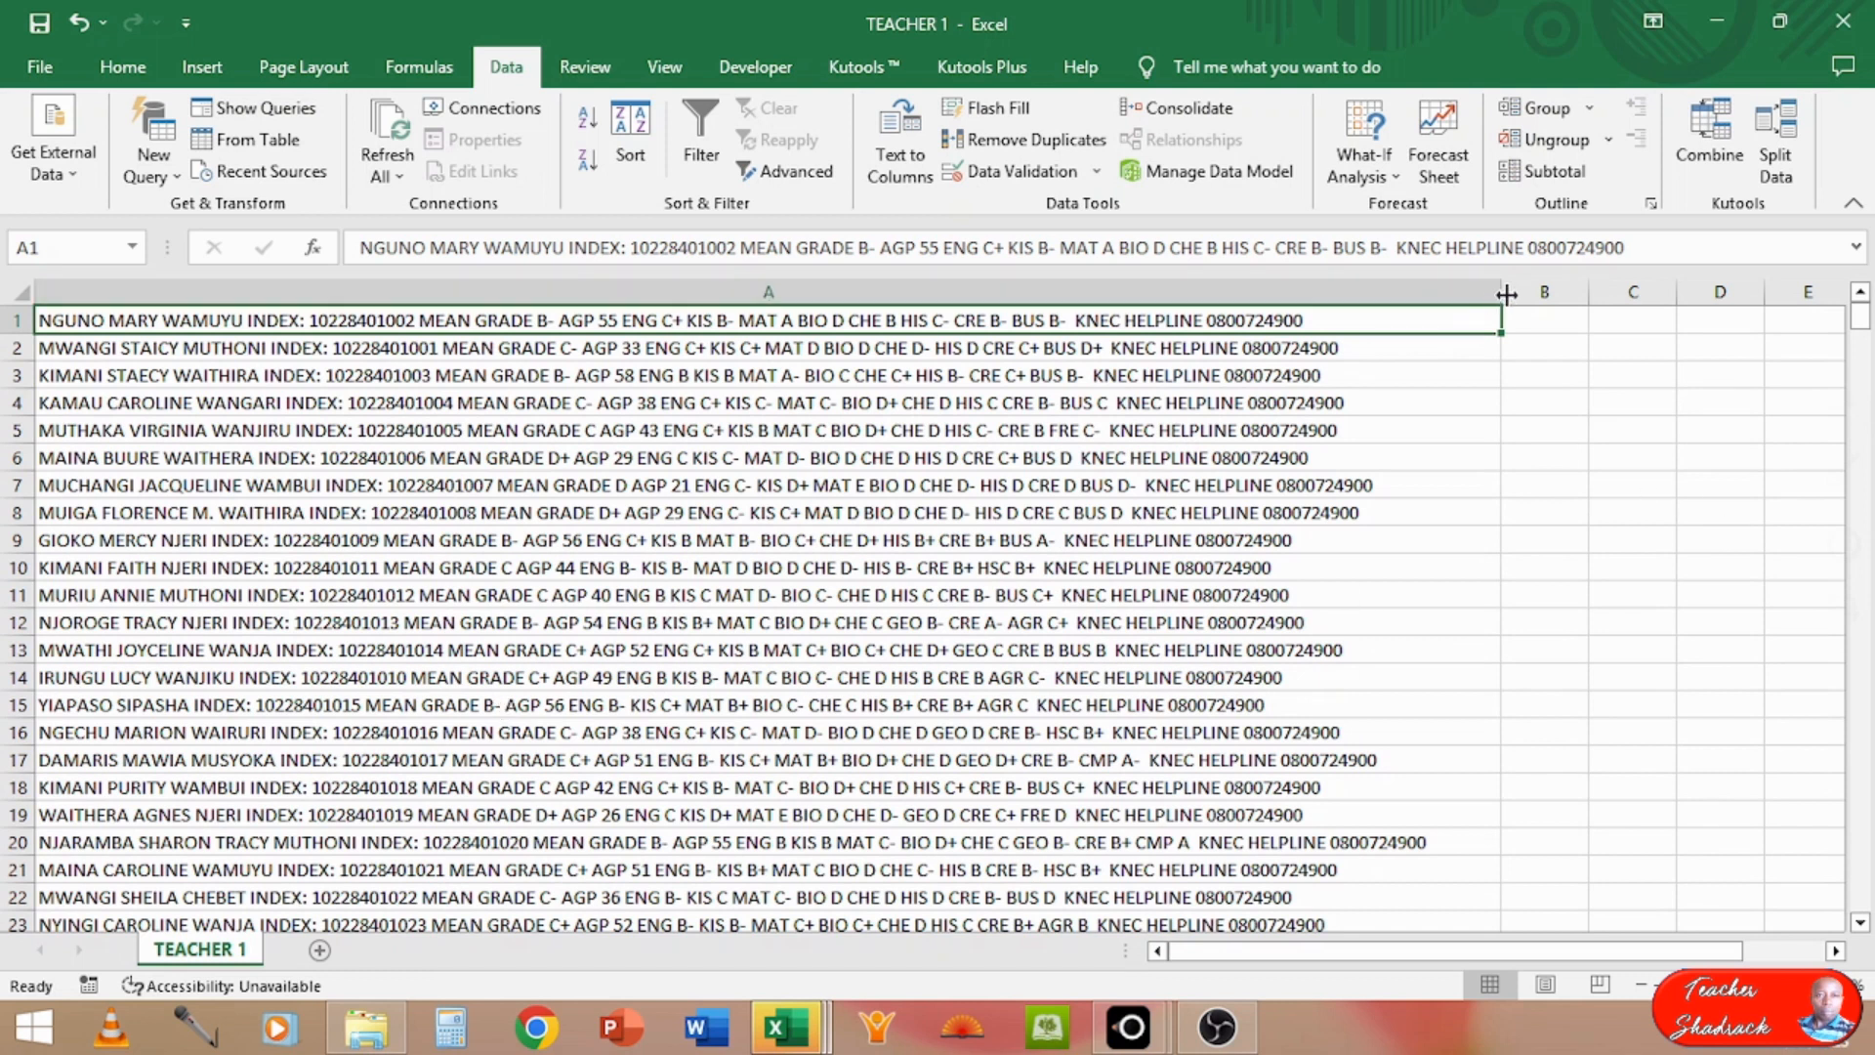
{"action": "left_click_drag", "start_coordinate": [1506, 294], "coordinate": [1244, 297]}
{"action": "left_click_drag", "start_coordinate": [906, 328], "coordinate": [349, 377]}
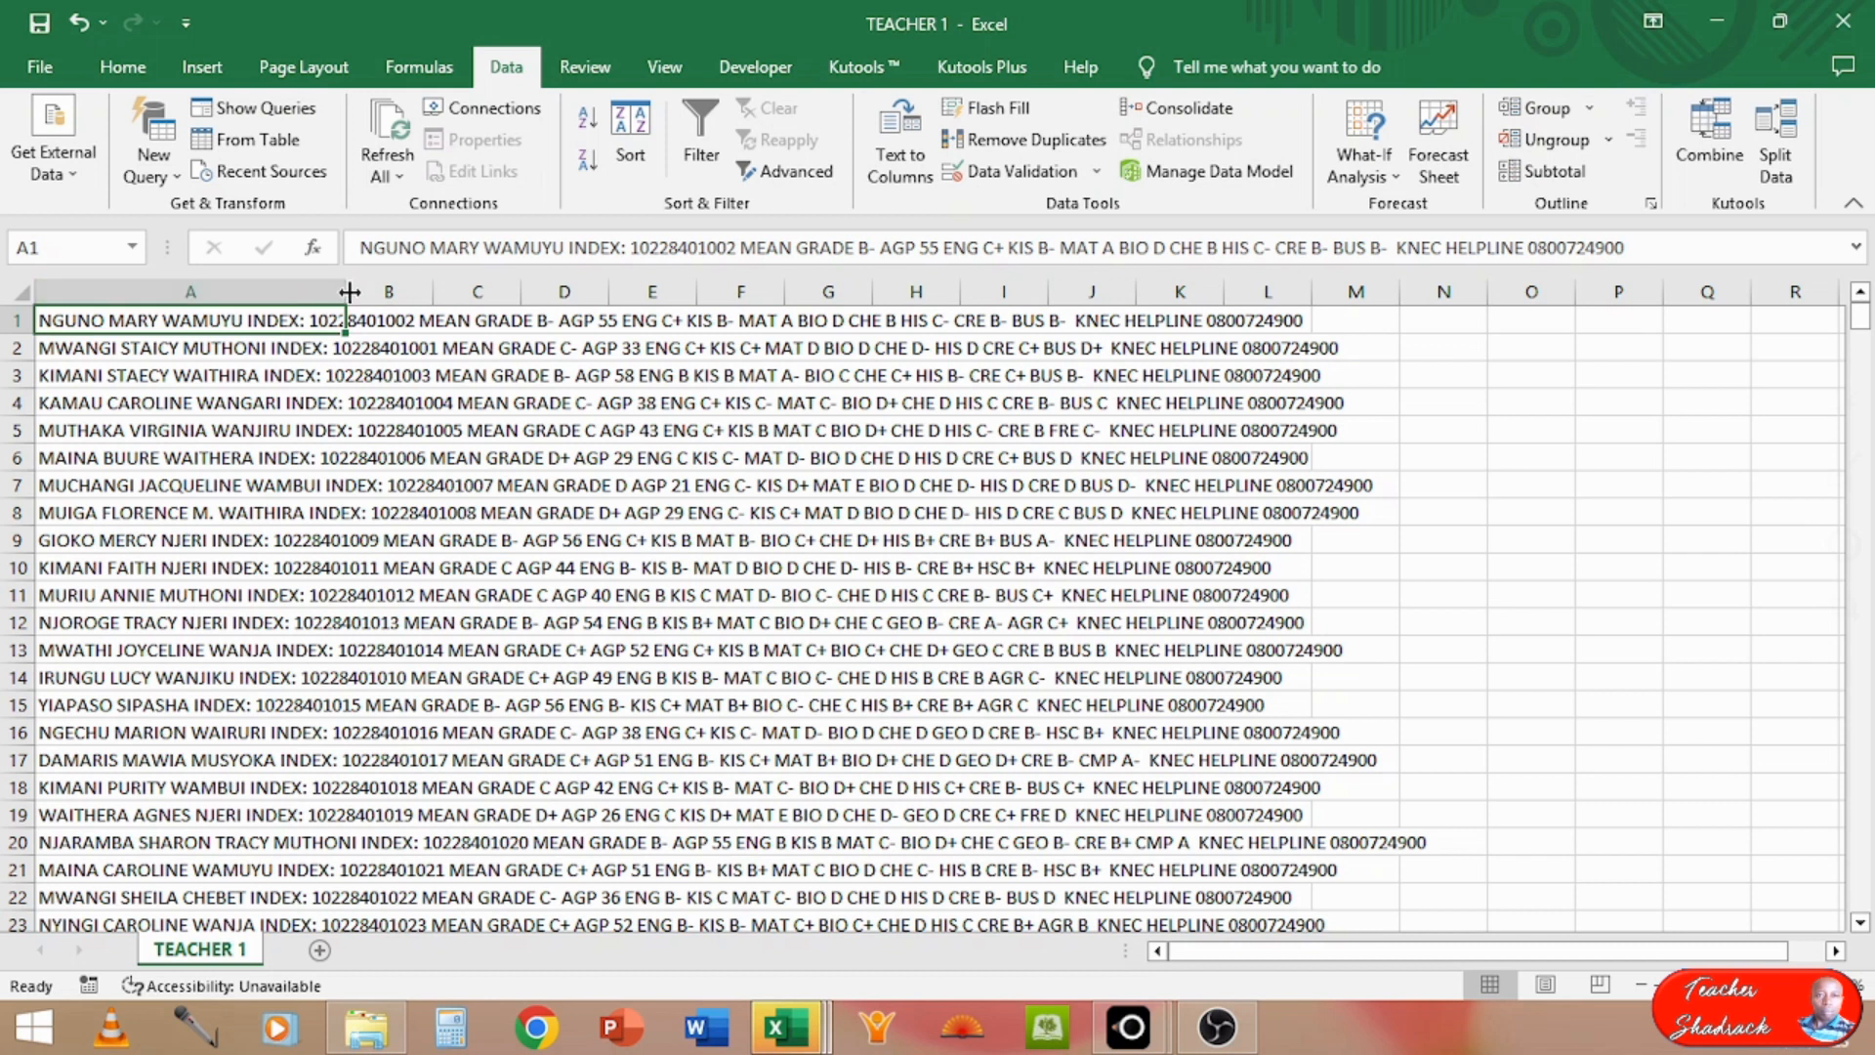
{"action": "left_click_drag", "start_coordinate": [348, 291], "coordinate": [1472, 363]}
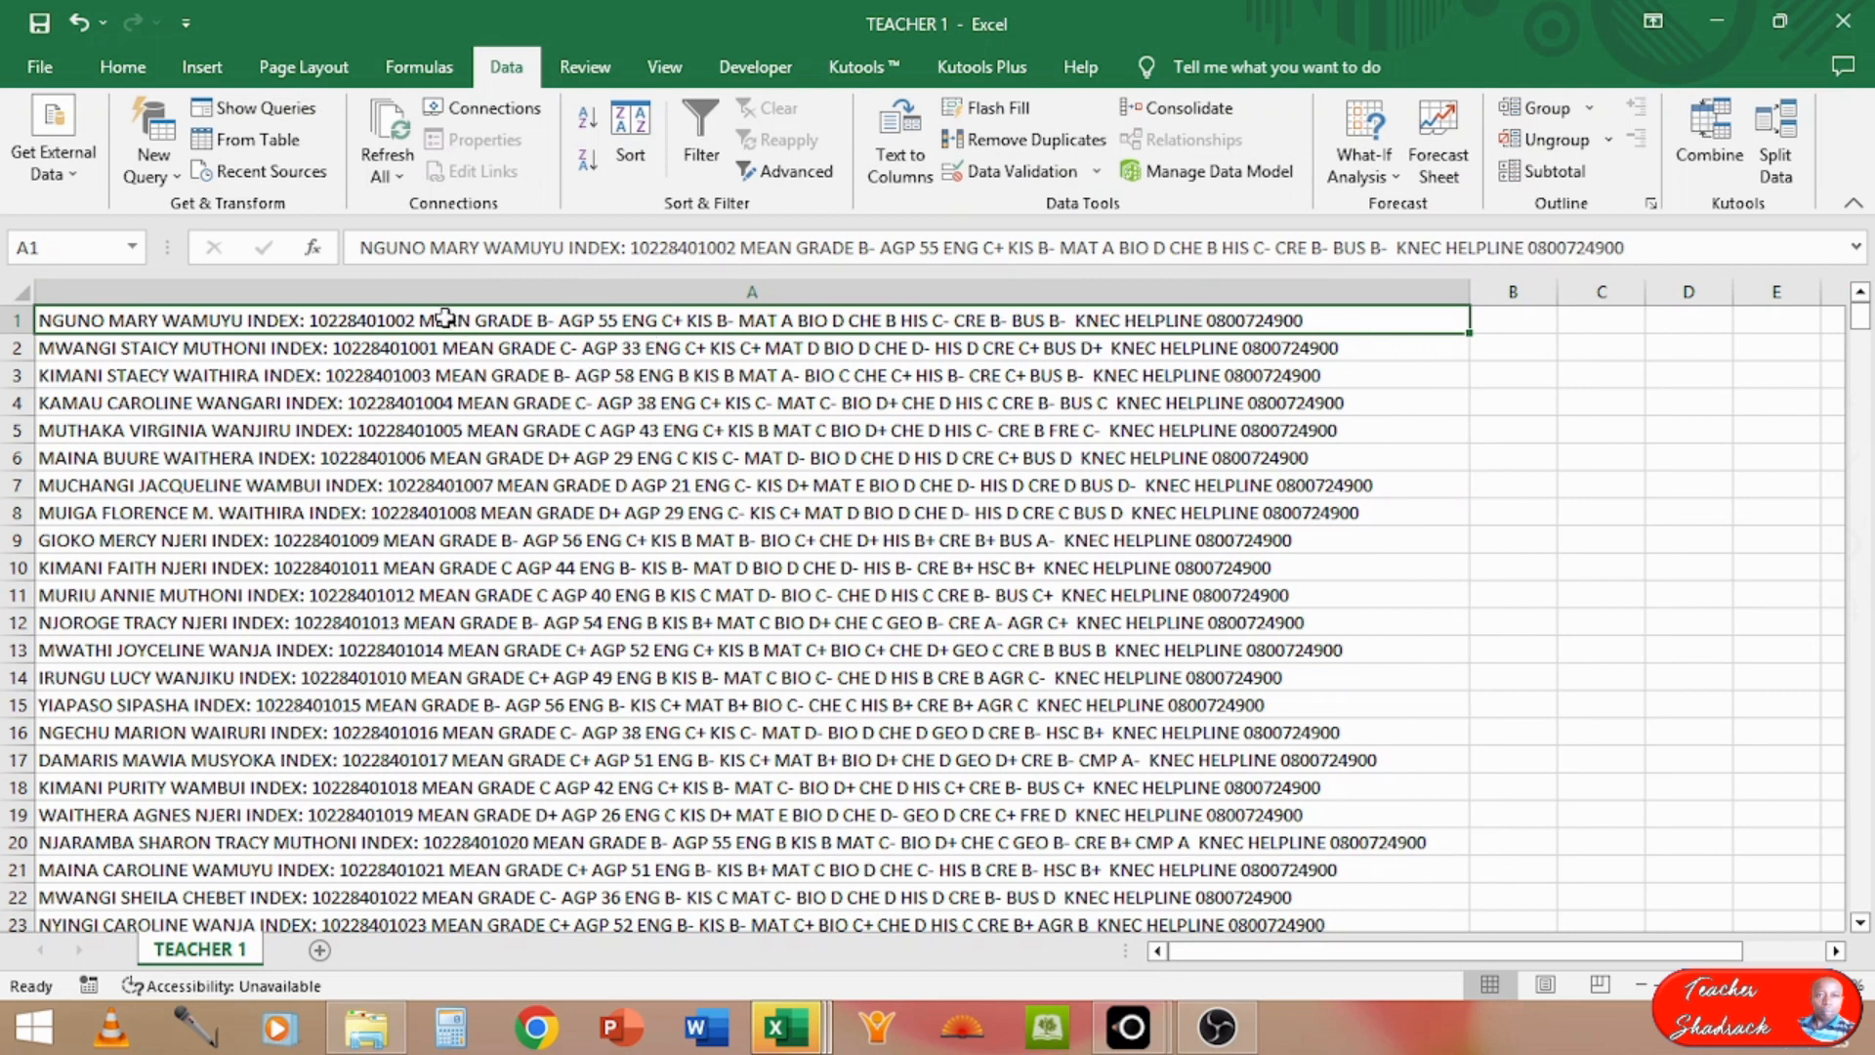
Step: Select all the result messages in column A, from the first row to the last, and copy them
{"action": "key", "text": "ctrl+shift+Down"}
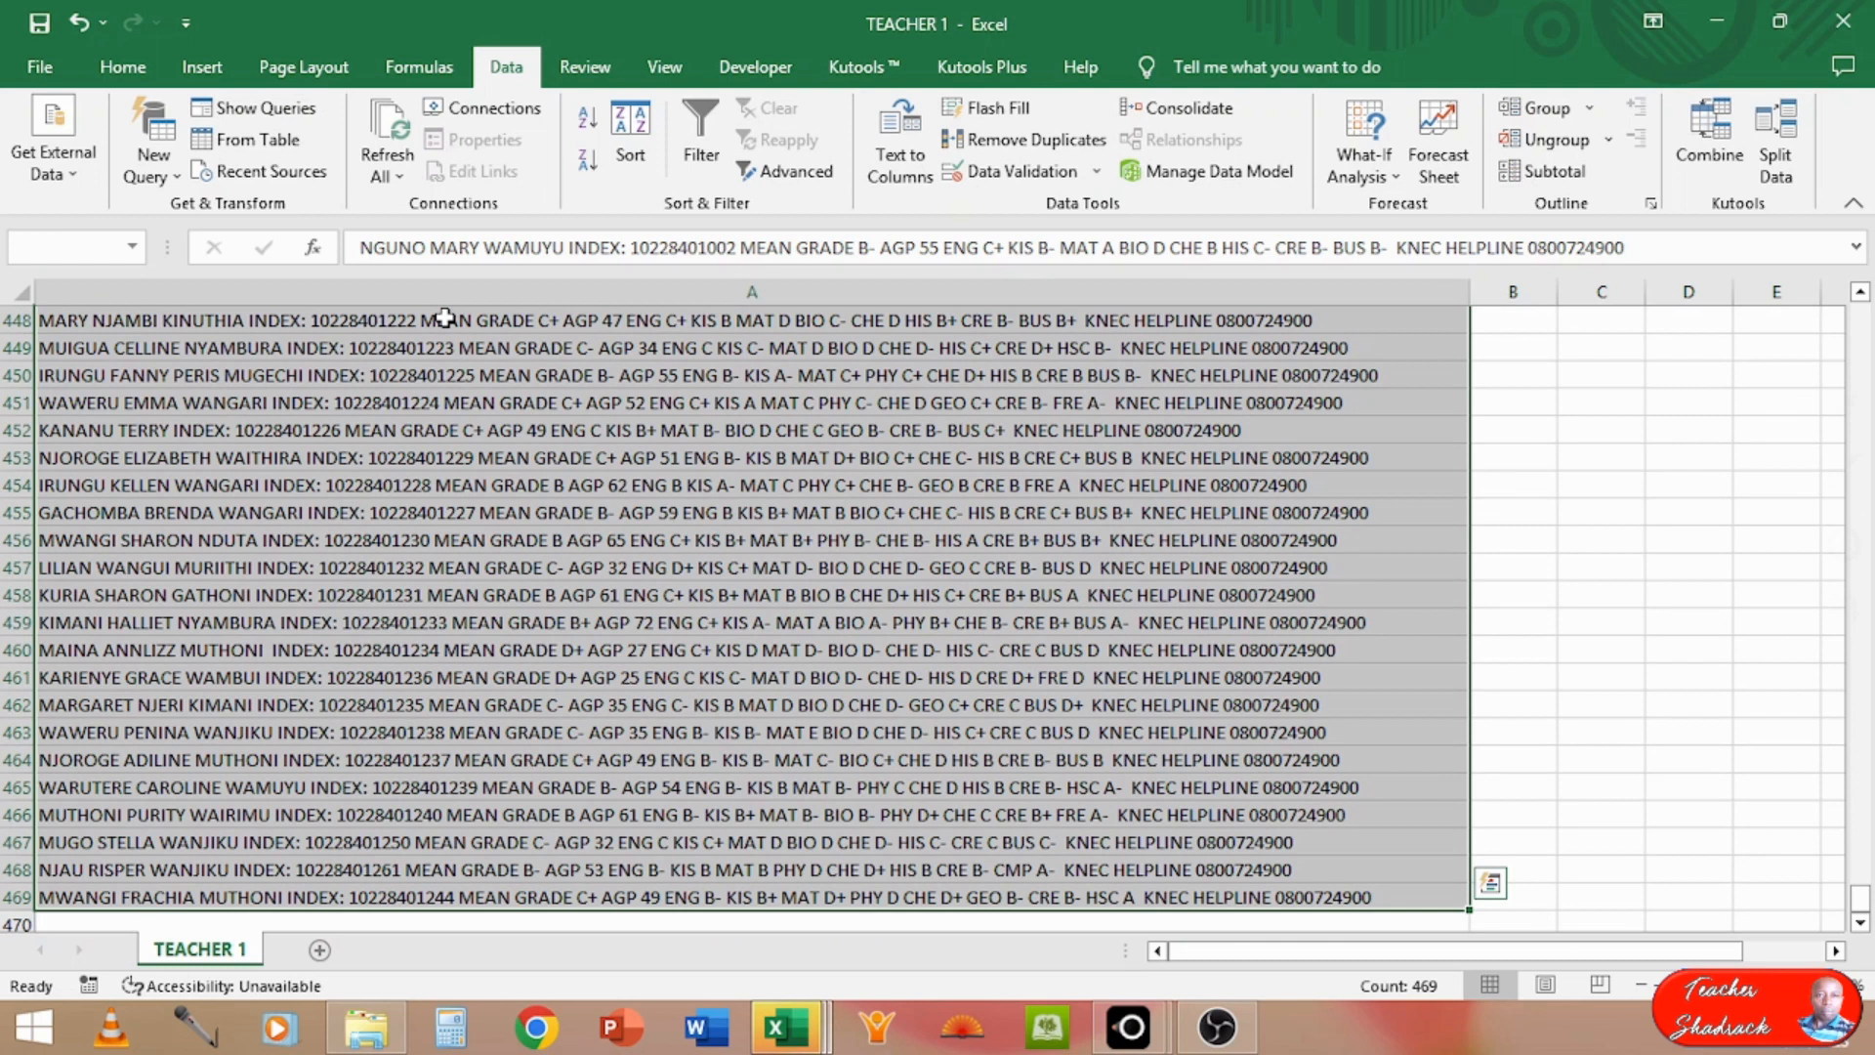
{"action": "left_click", "coordinate": [315, 537]}
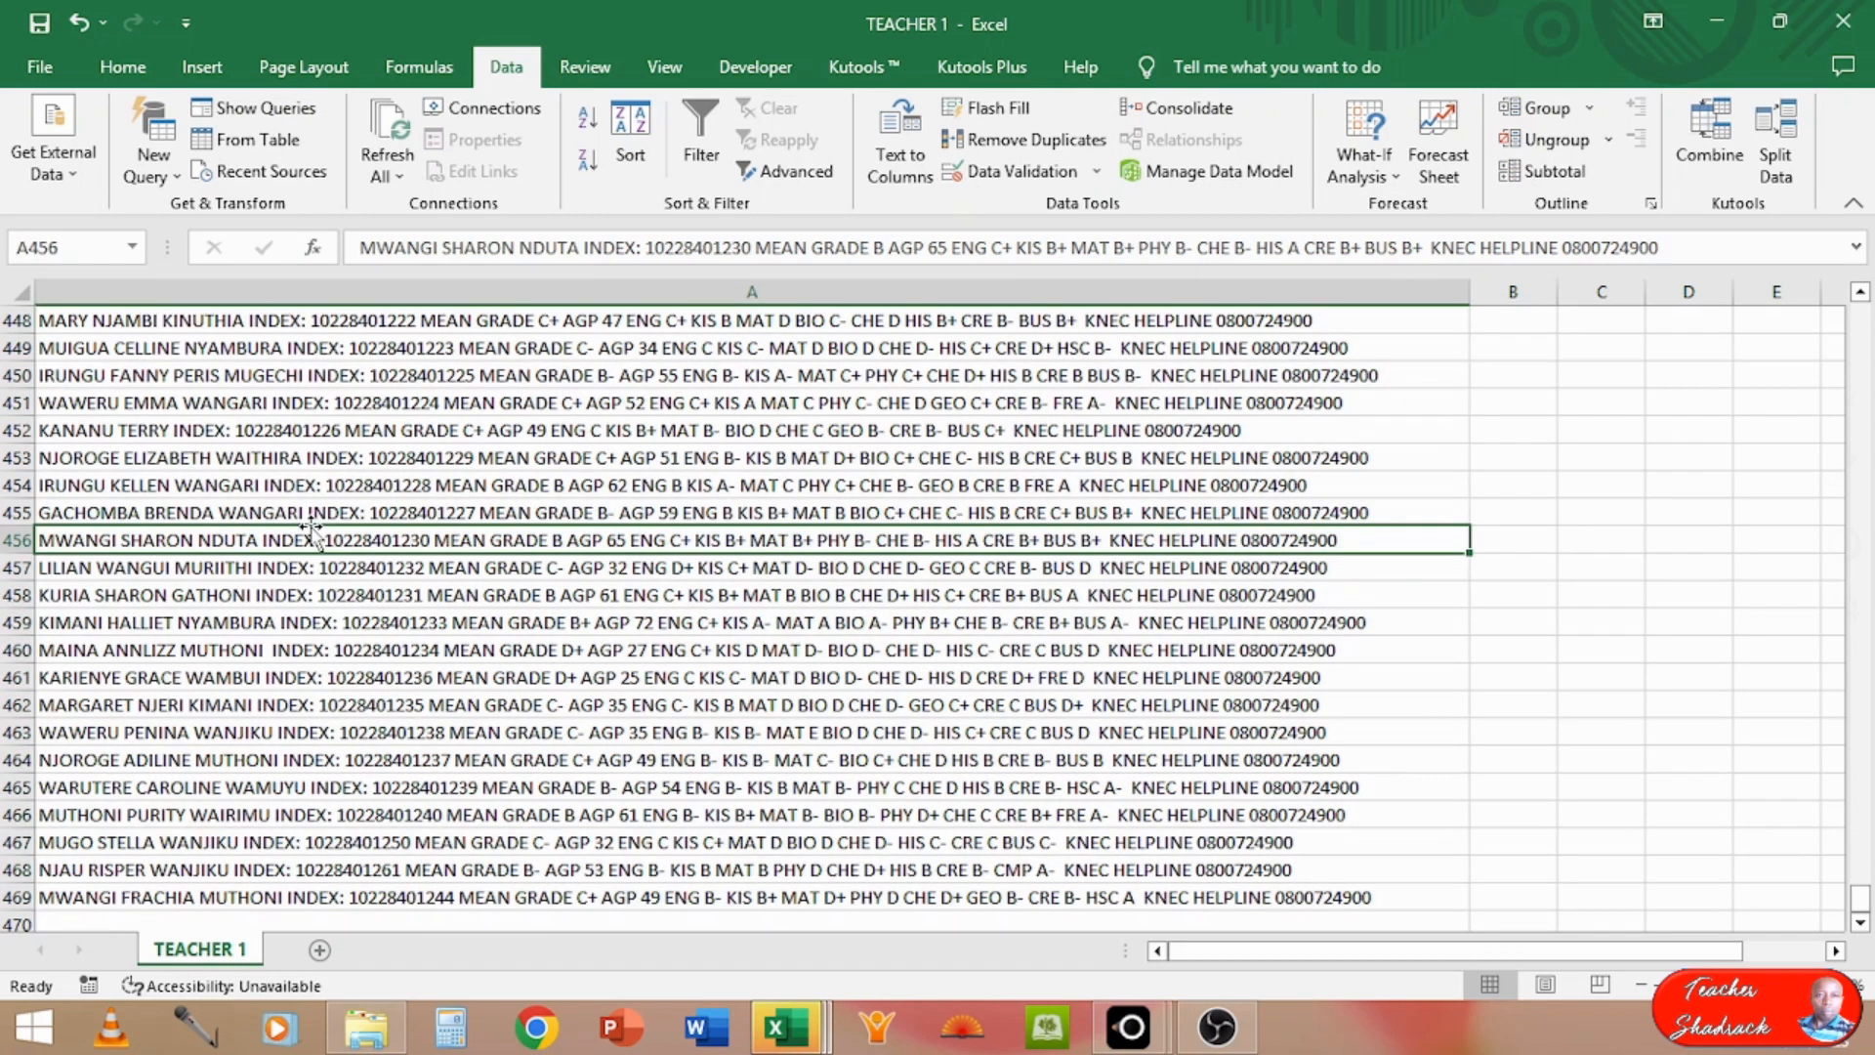
{"action": "key", "text": "ctrl+a"}
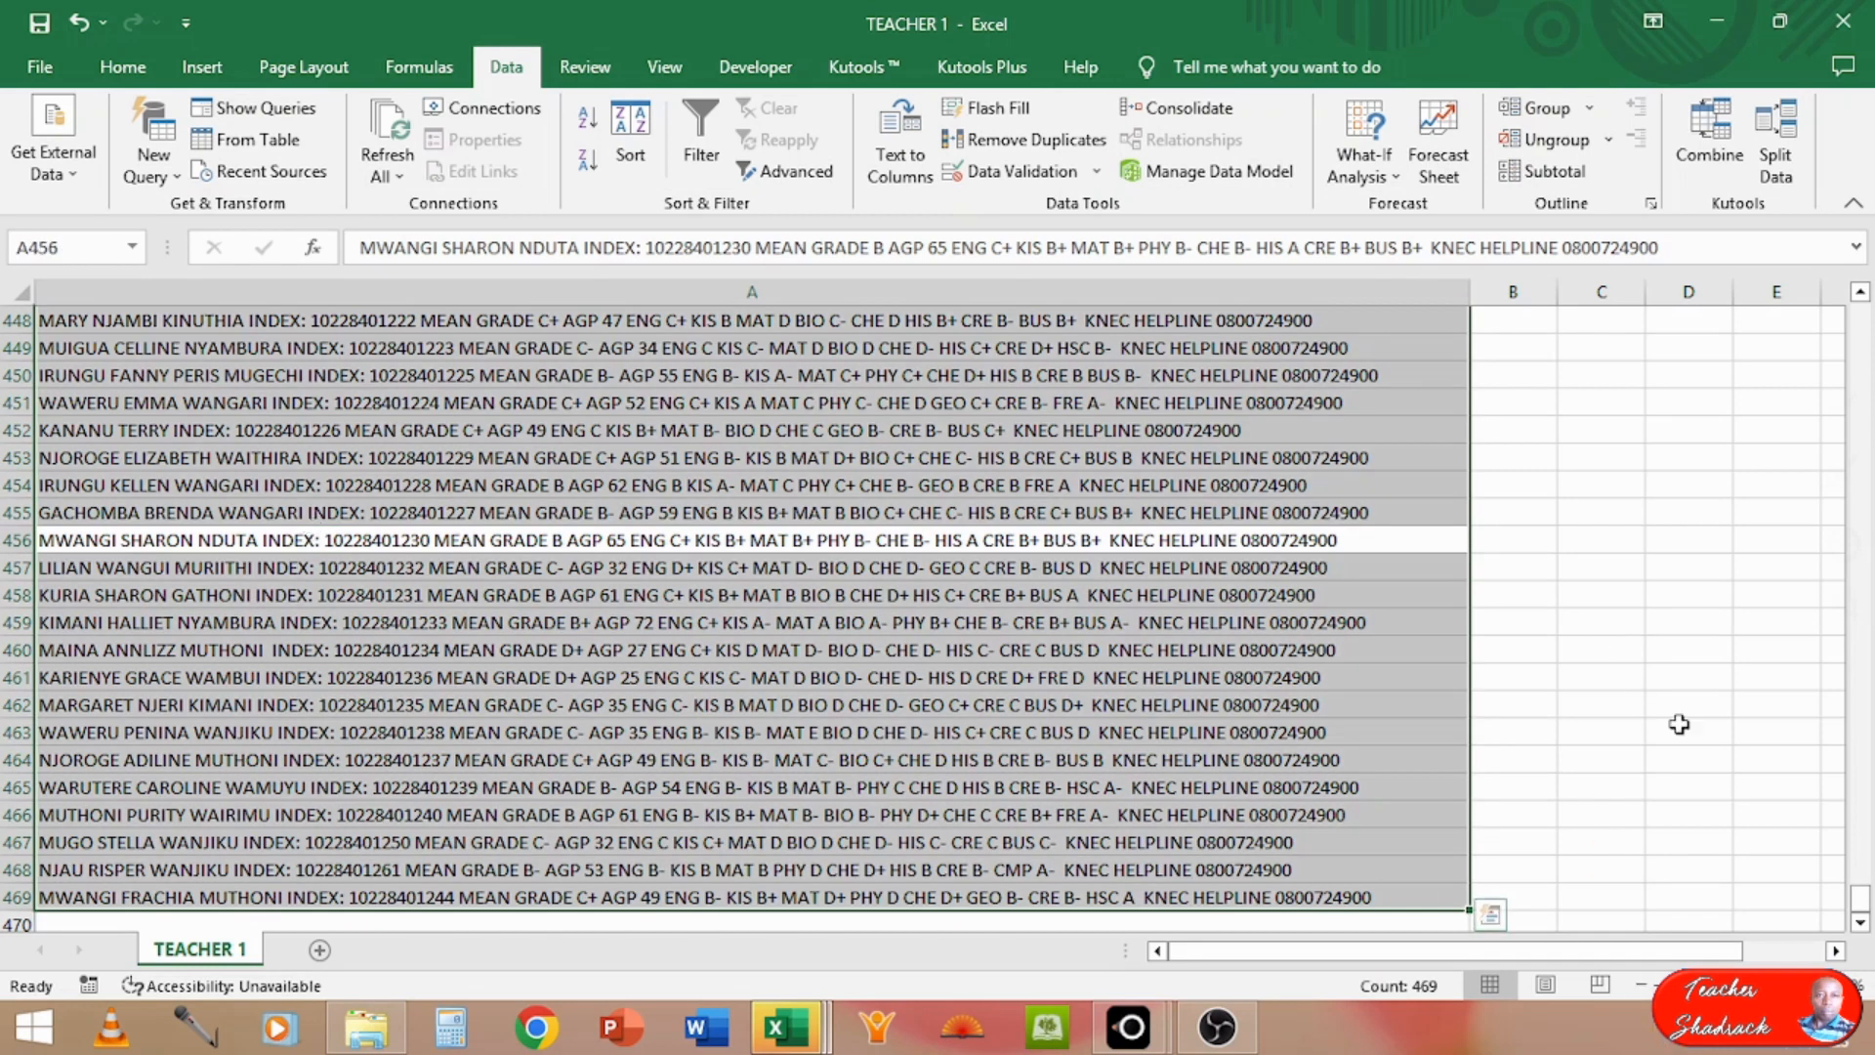
{"action": "left_click_drag", "start_coordinate": [1861, 913], "coordinate": [1855, 297]}
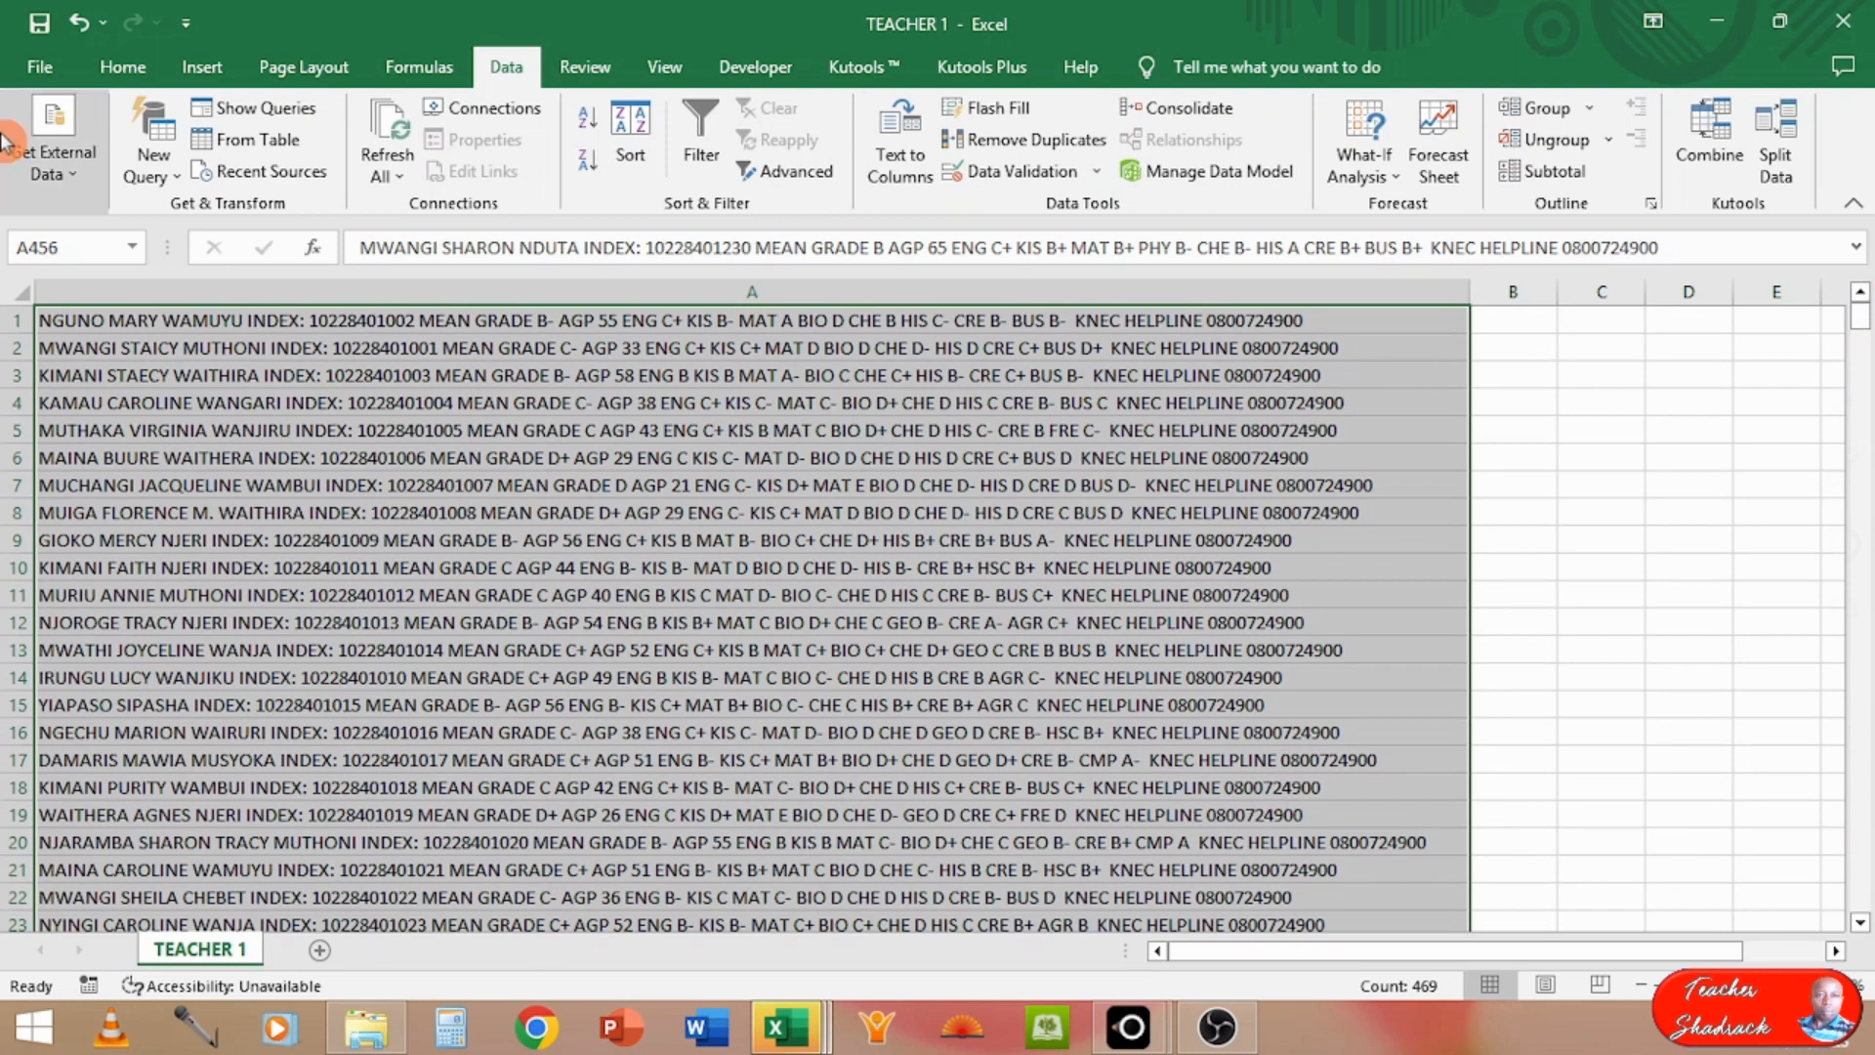
{"action": "left_click", "coordinate": [125, 67]}
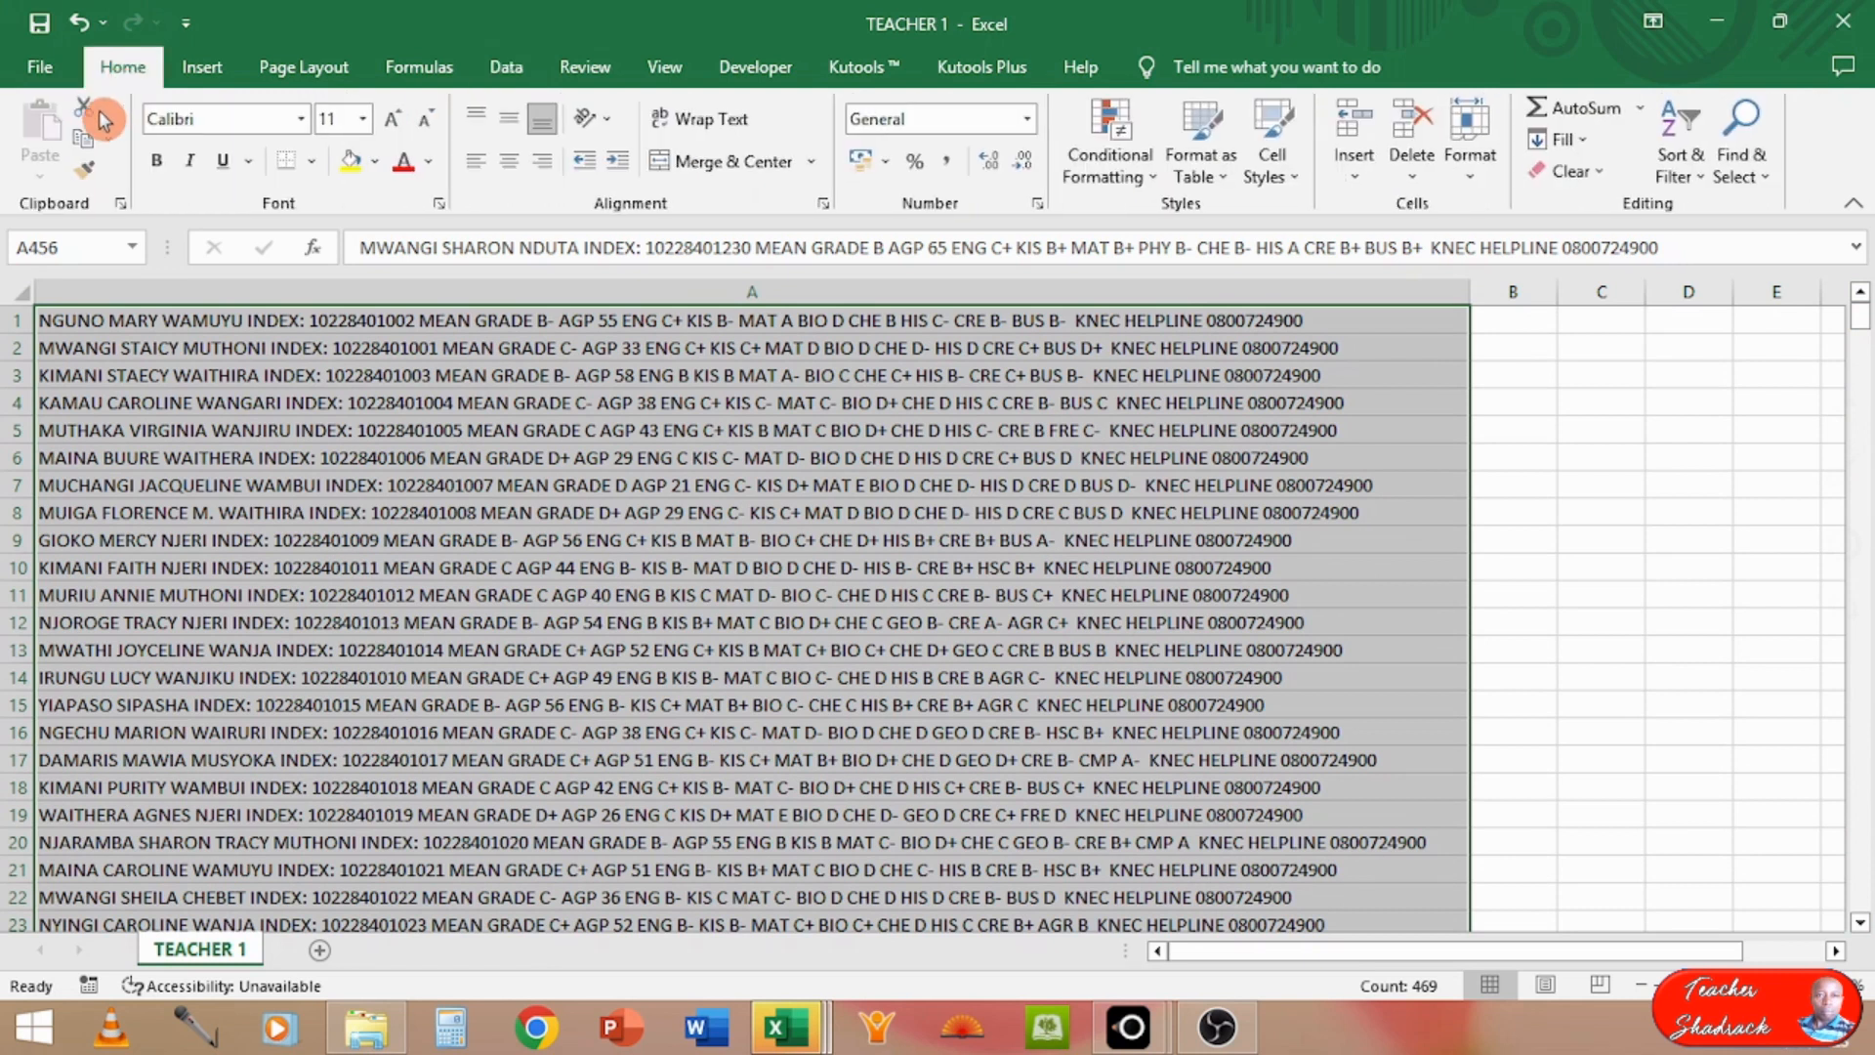
{"action": "left_click", "coordinate": [82, 144]}
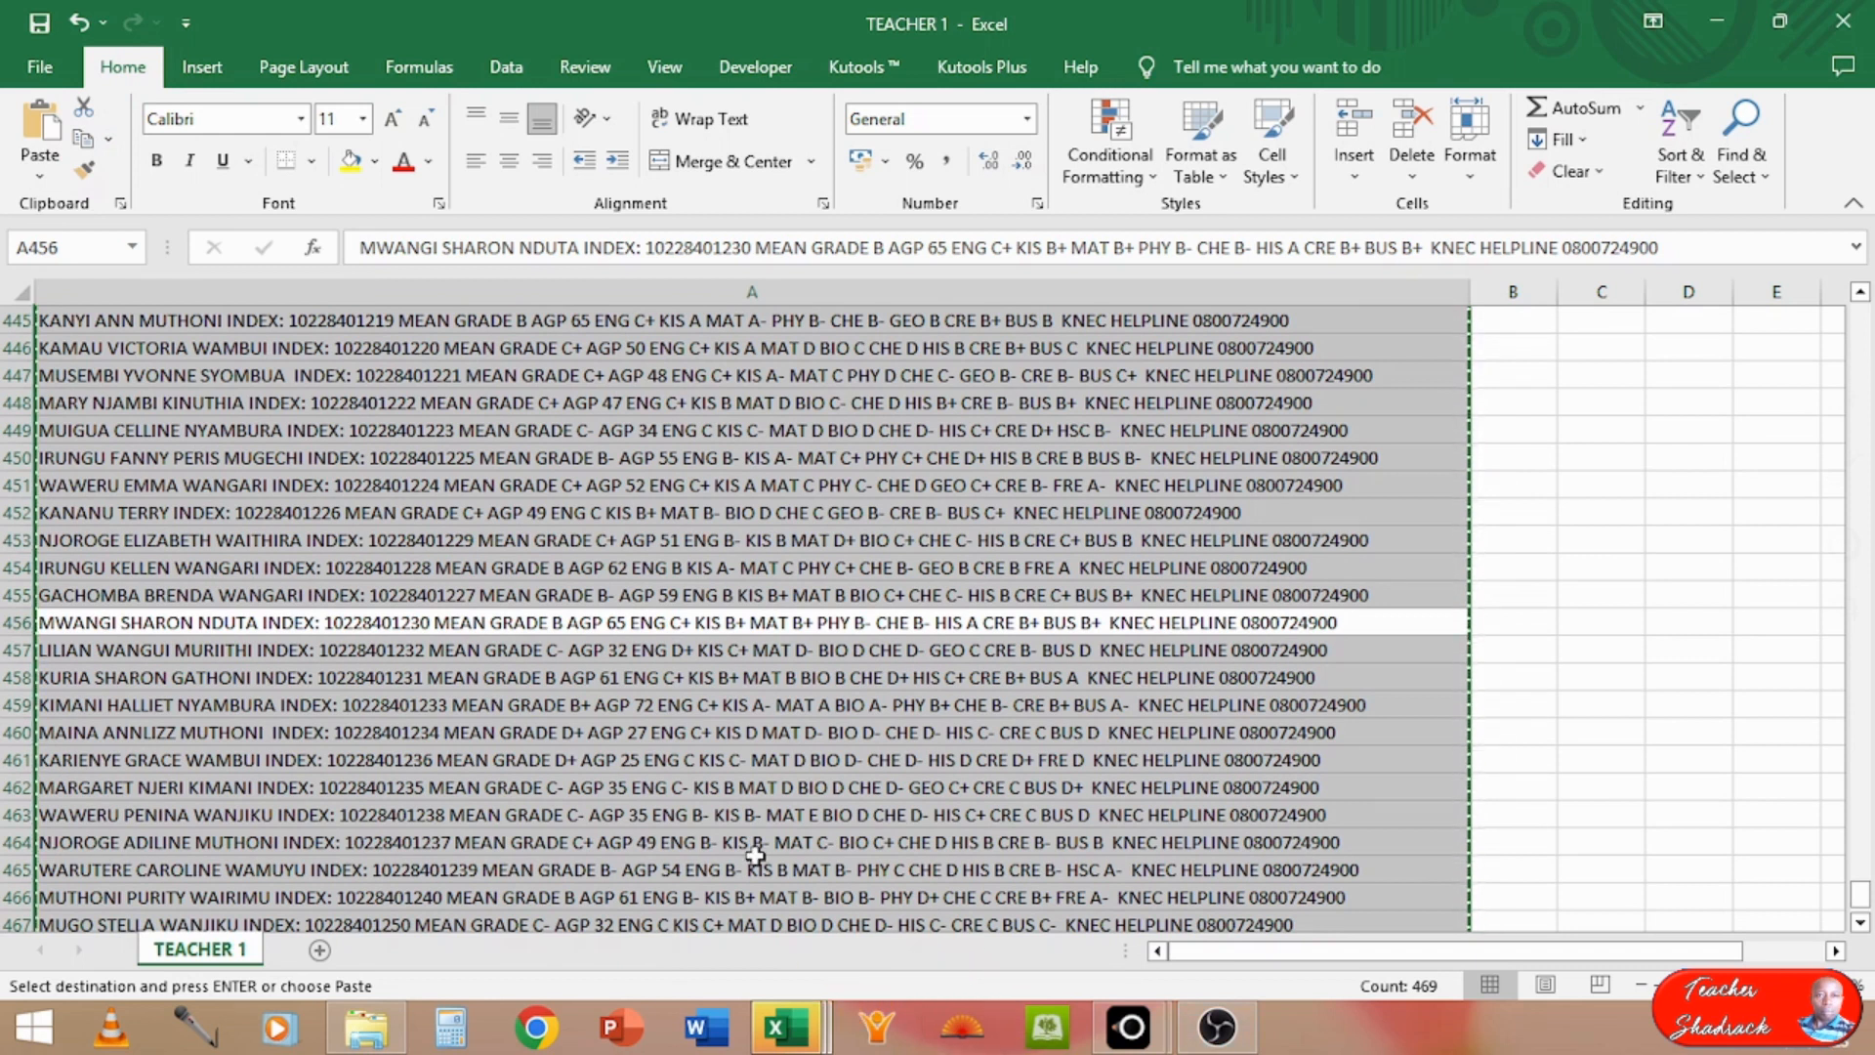
Step: Paste the copied messages into the RawSMSs sheet of the KCSE AUTO FULL workbook from cell A1, and check the list's last and first rows
{"action": "left_click", "coordinate": [789, 1043]}
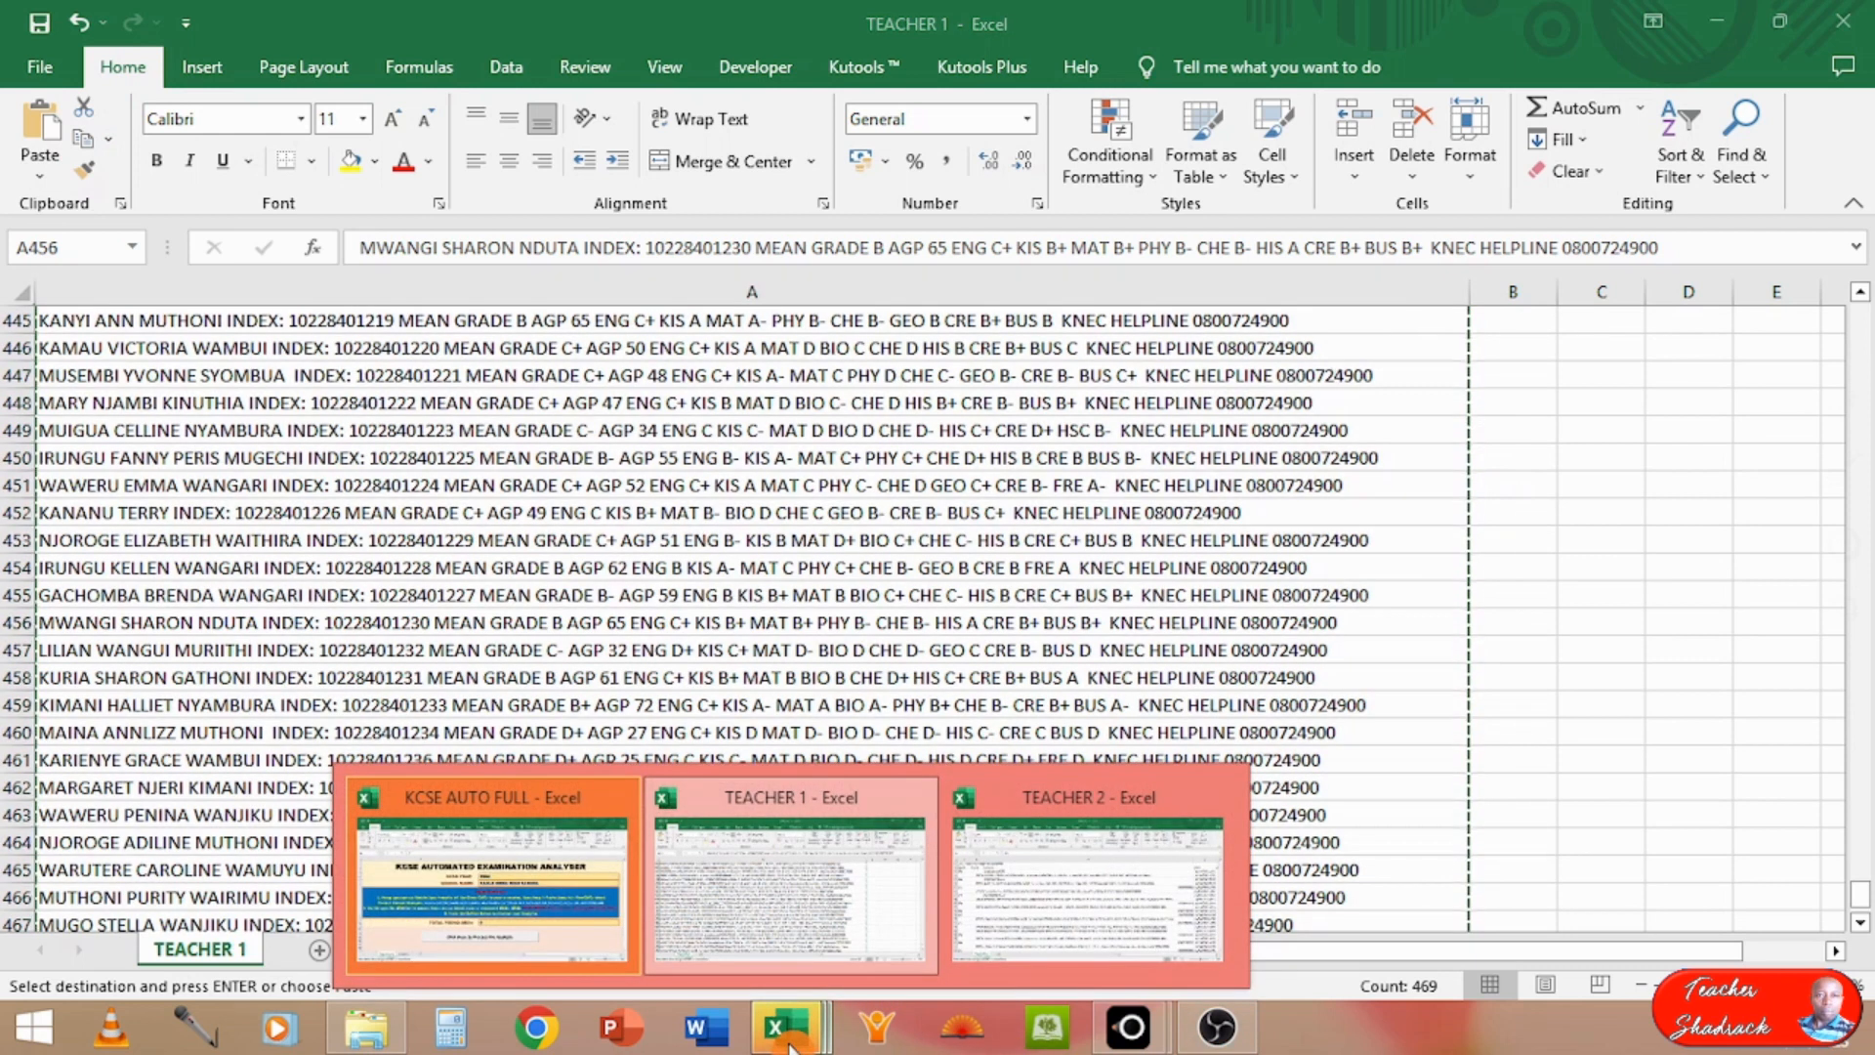
{"action": "left_click", "coordinate": [543, 889]}
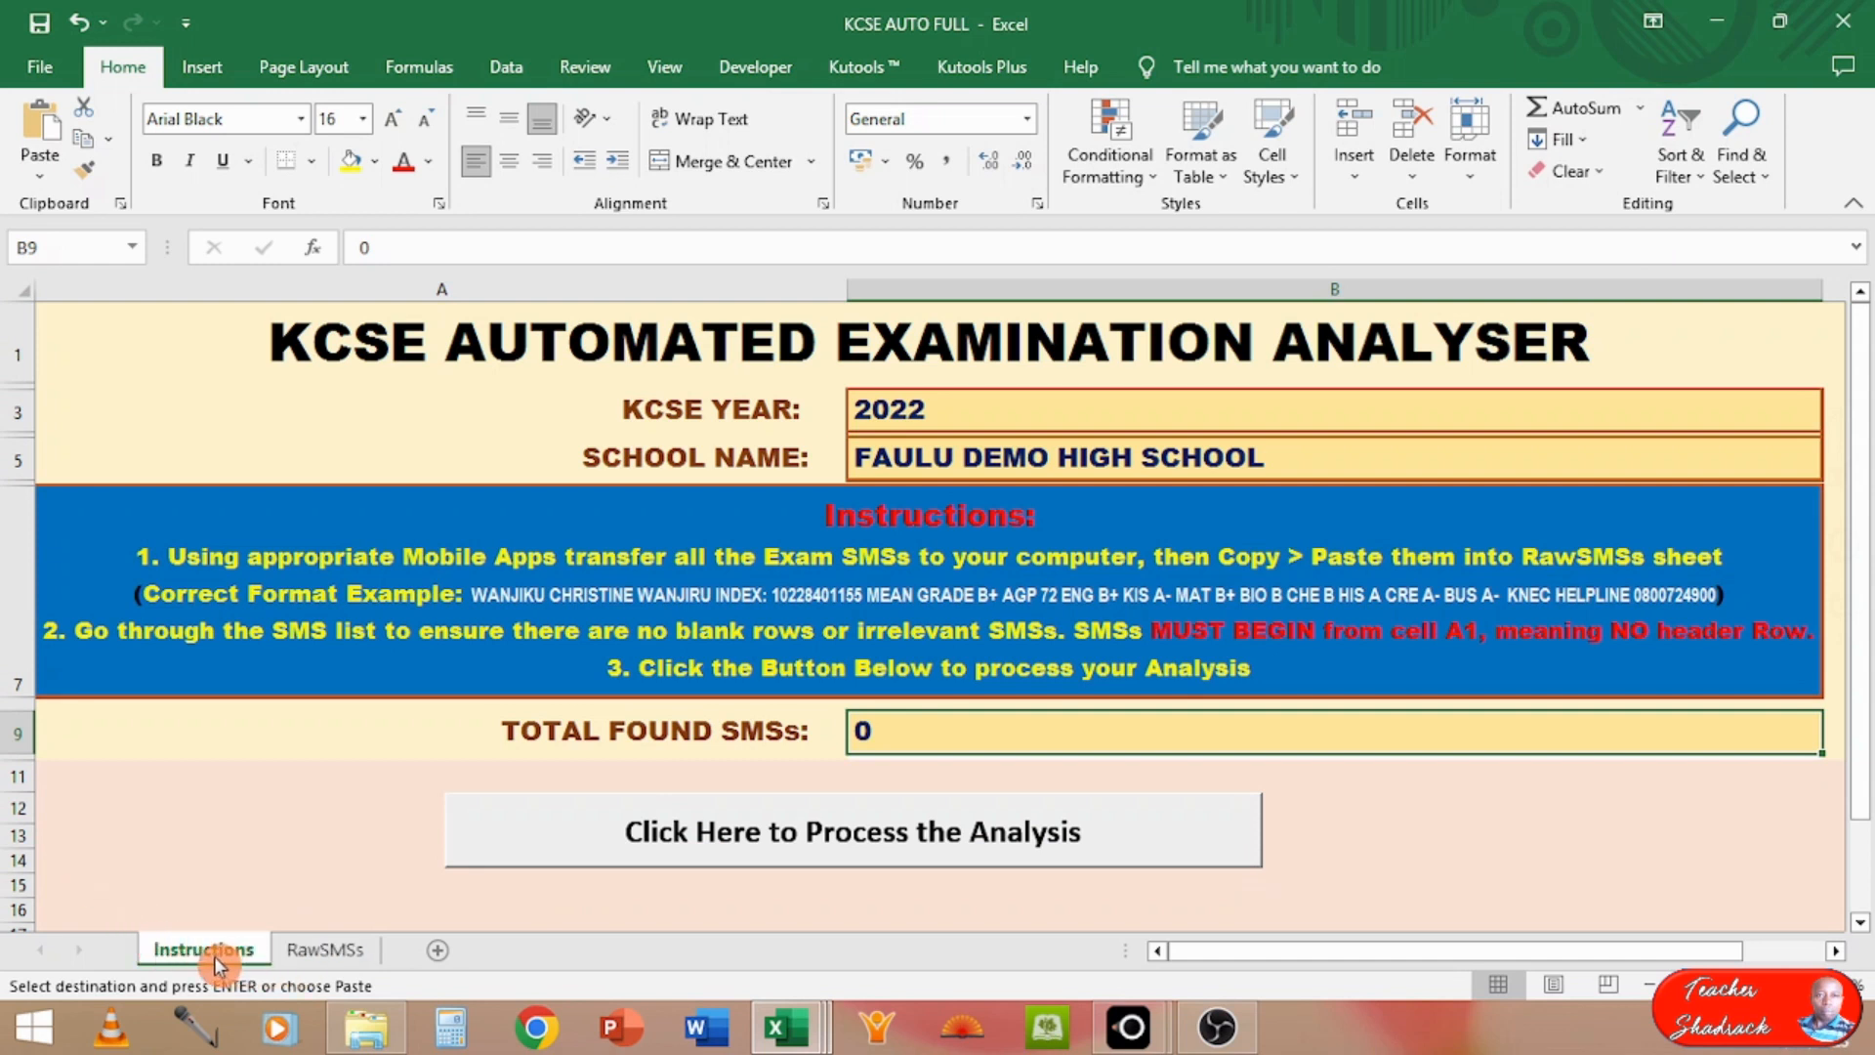
{"action": "left_click", "coordinate": [332, 952]}
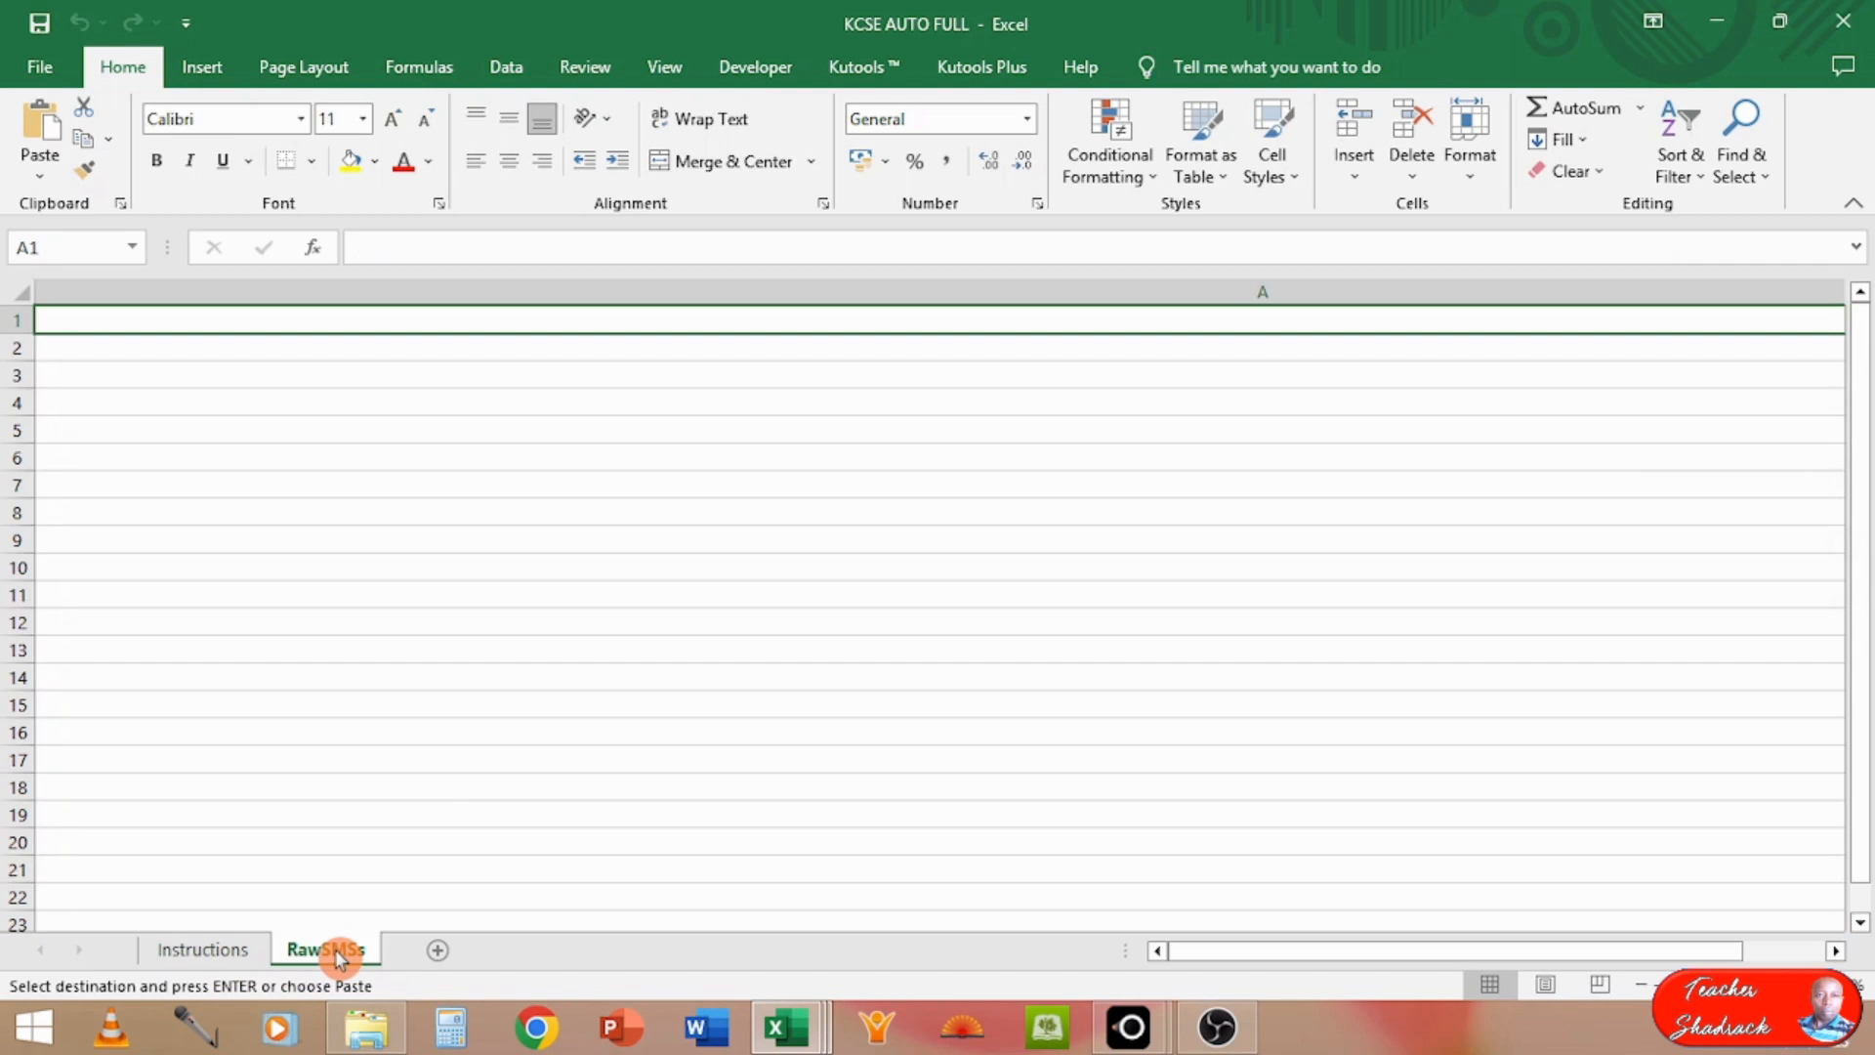
{"action": "left_click", "coordinate": [238, 949]}
{"action": "left_click", "coordinate": [328, 953]}
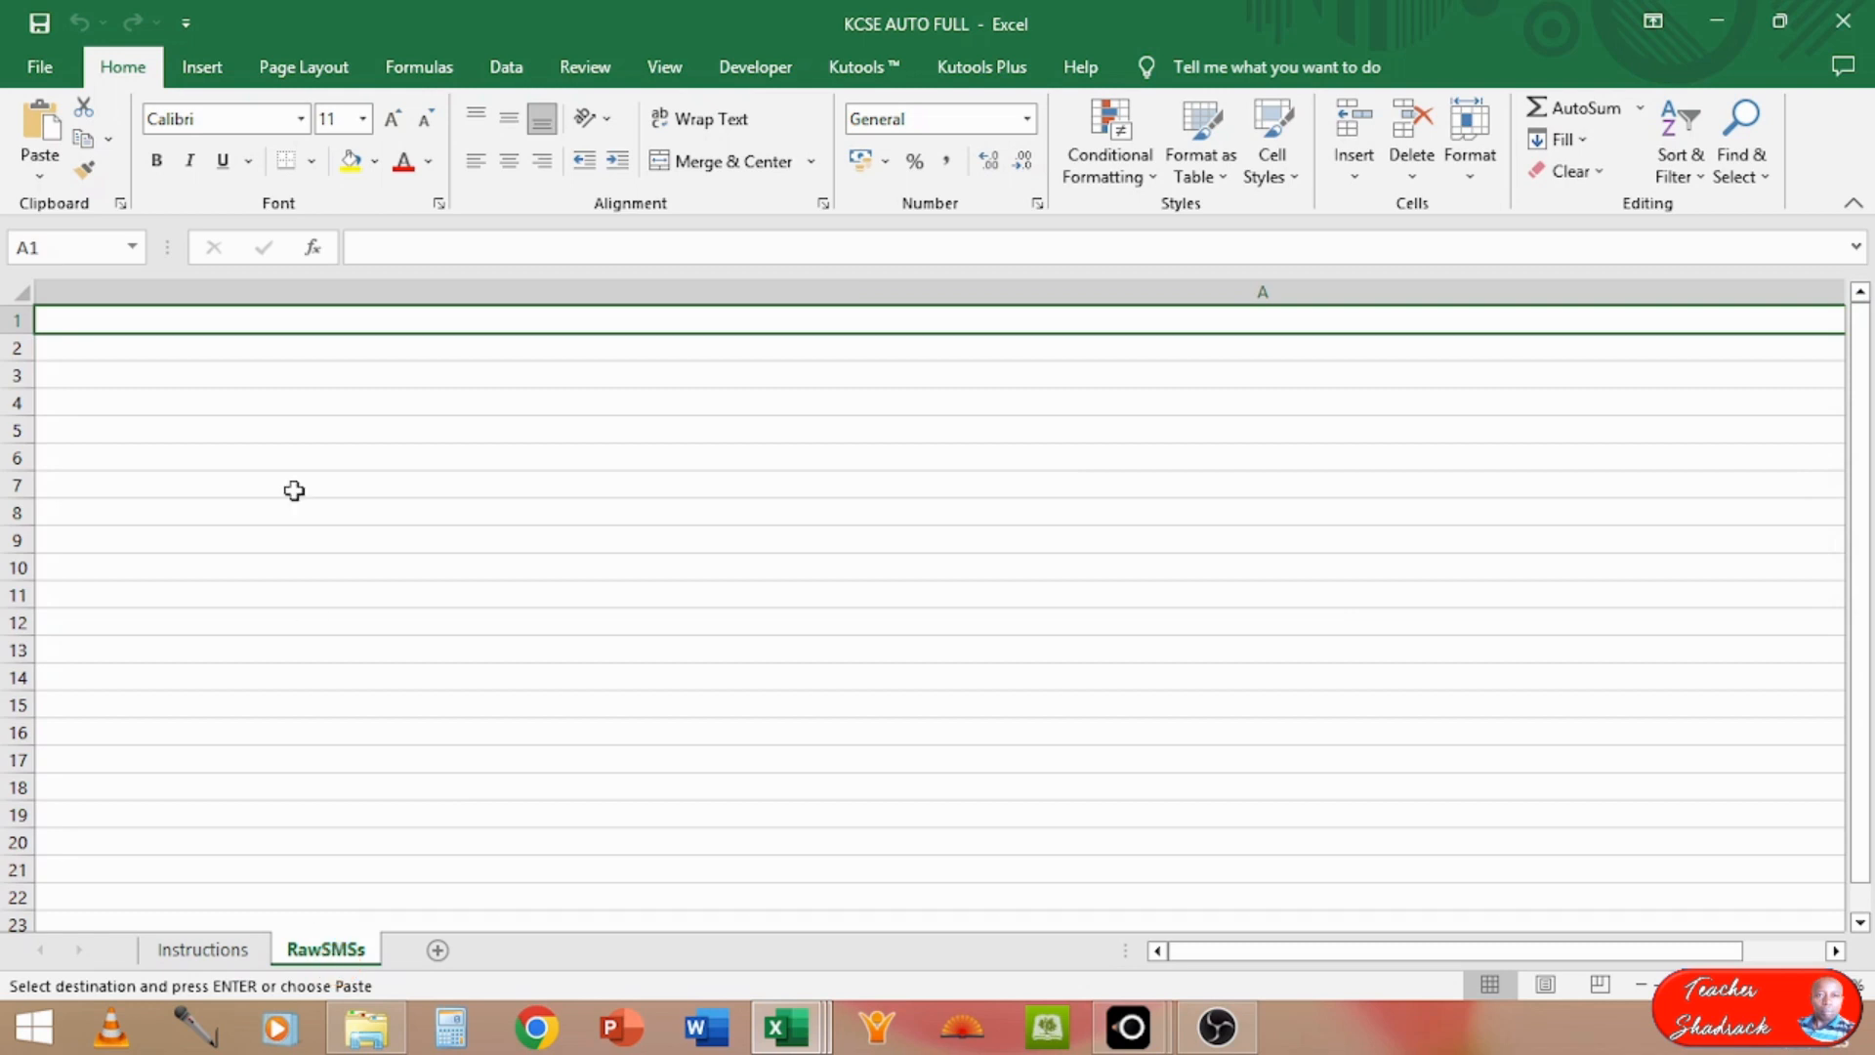
{"action": "left_click", "coordinate": [26, 125]}
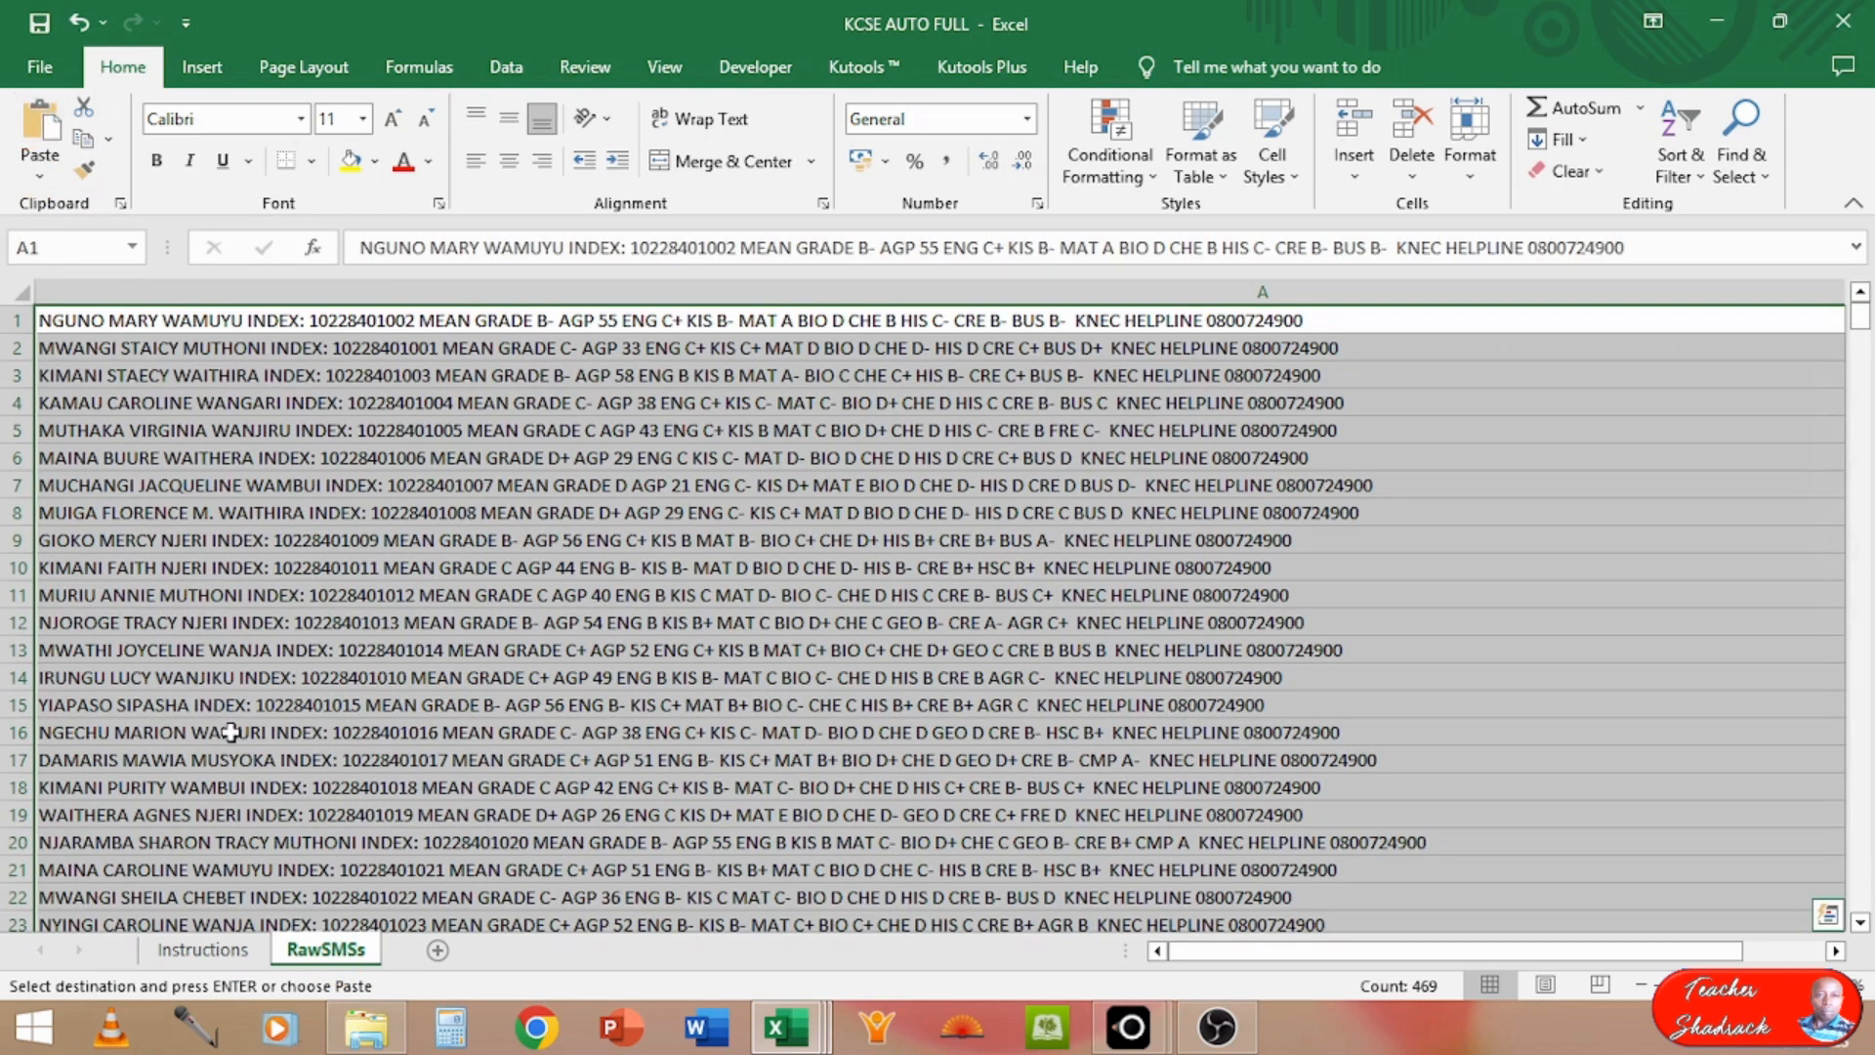
{"action": "left_click", "coordinate": [290, 759]}
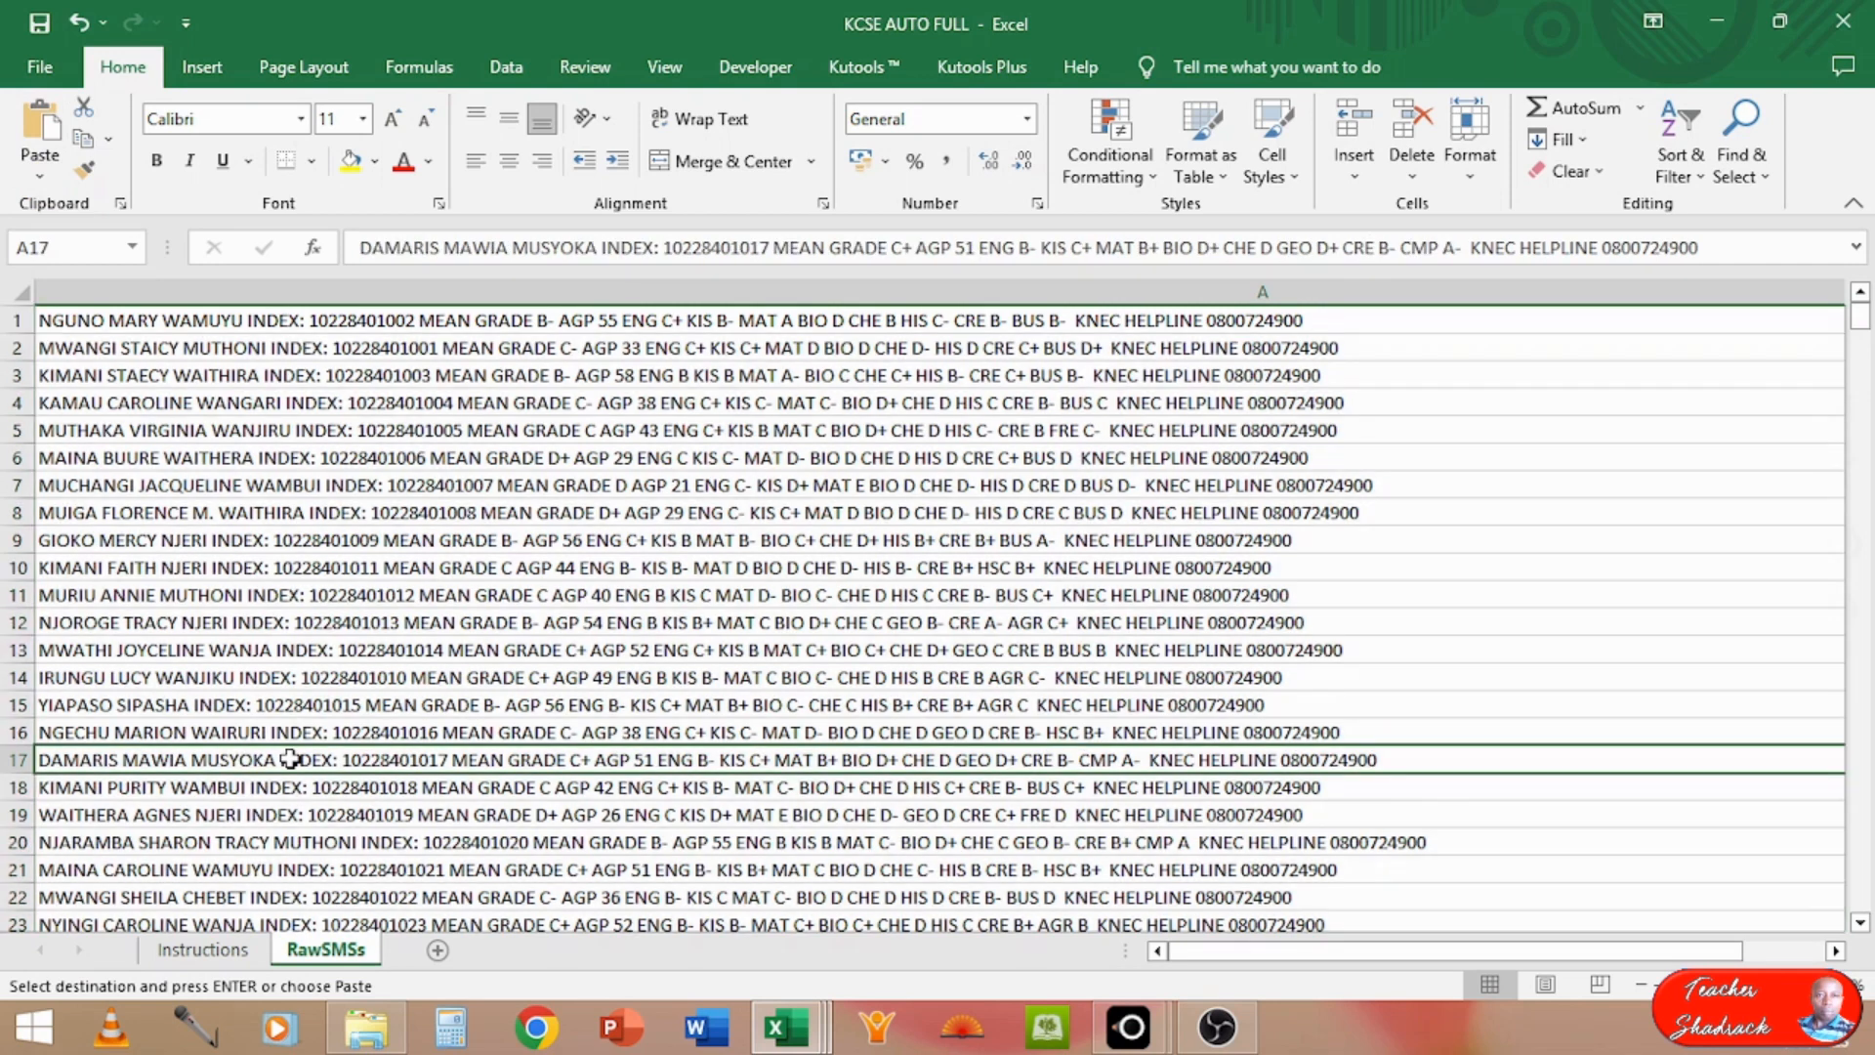
{"action": "key", "text": "ctrl+Down"}
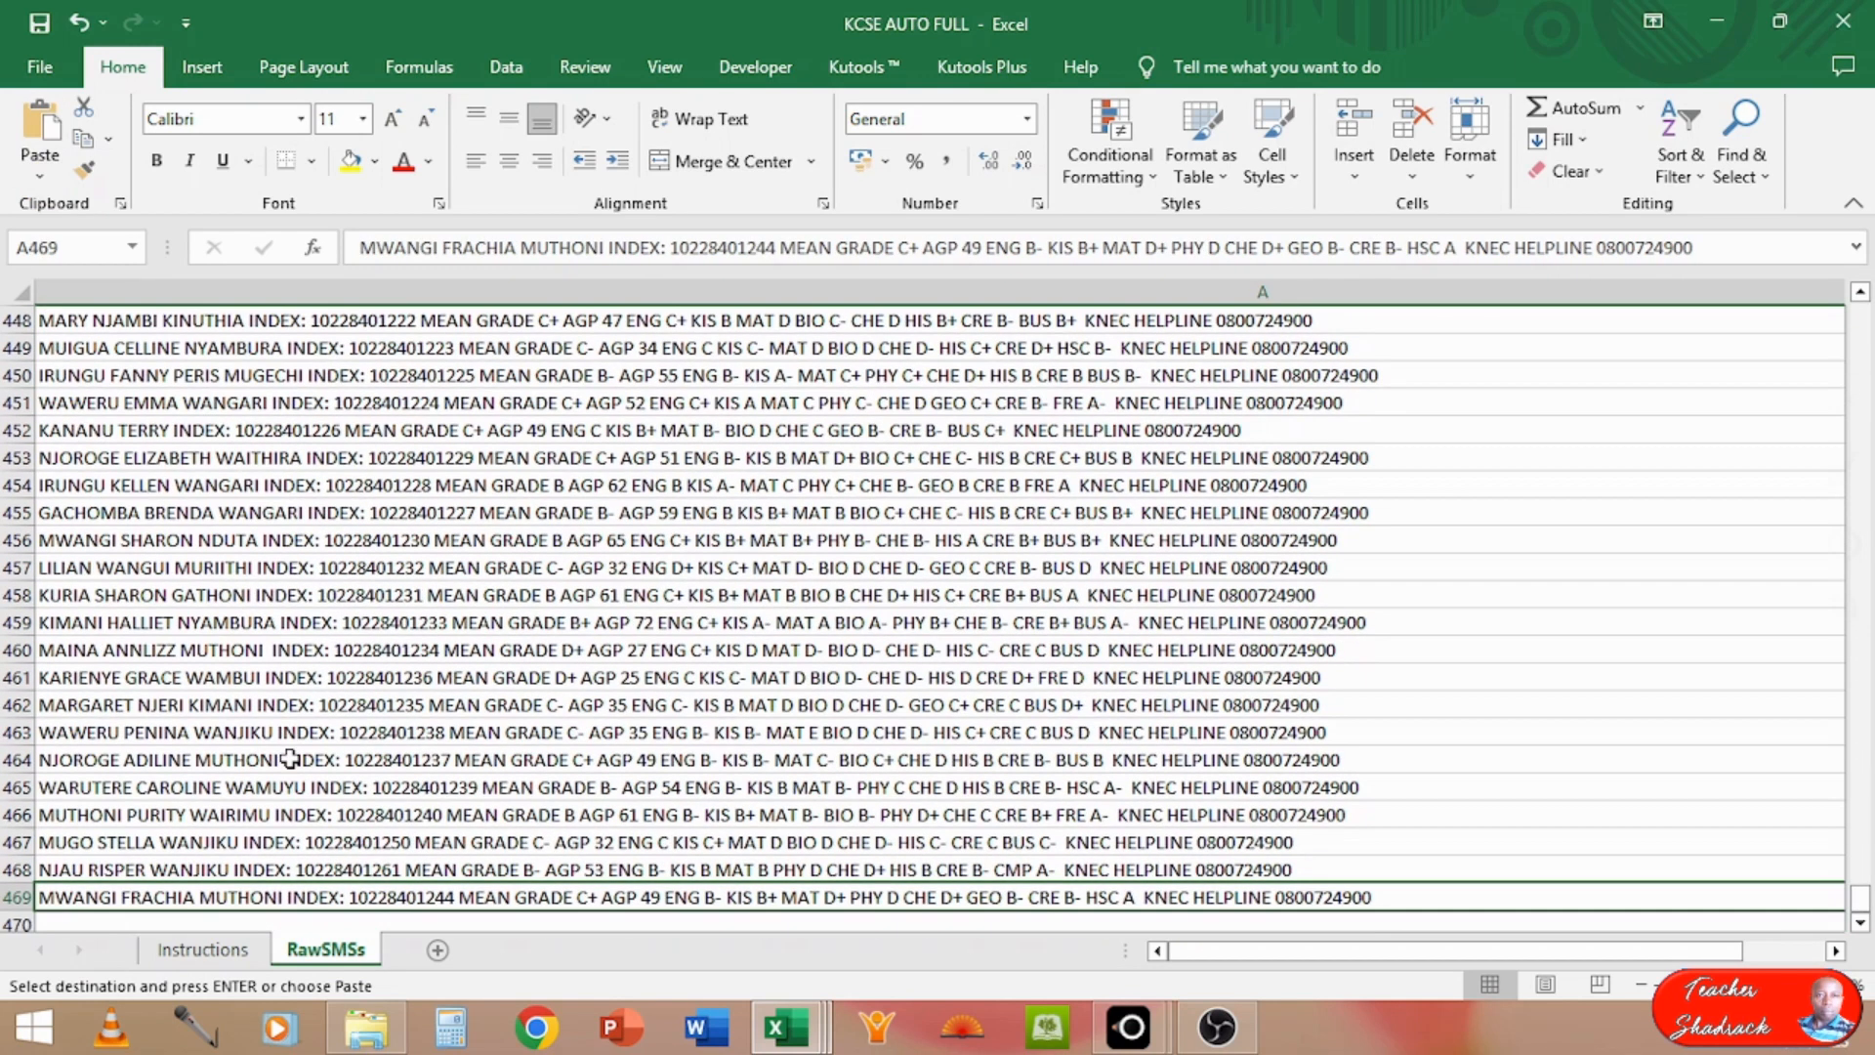
{"action": "key", "text": "ctrl+Up"}
{"action": "key", "text": "Down"}
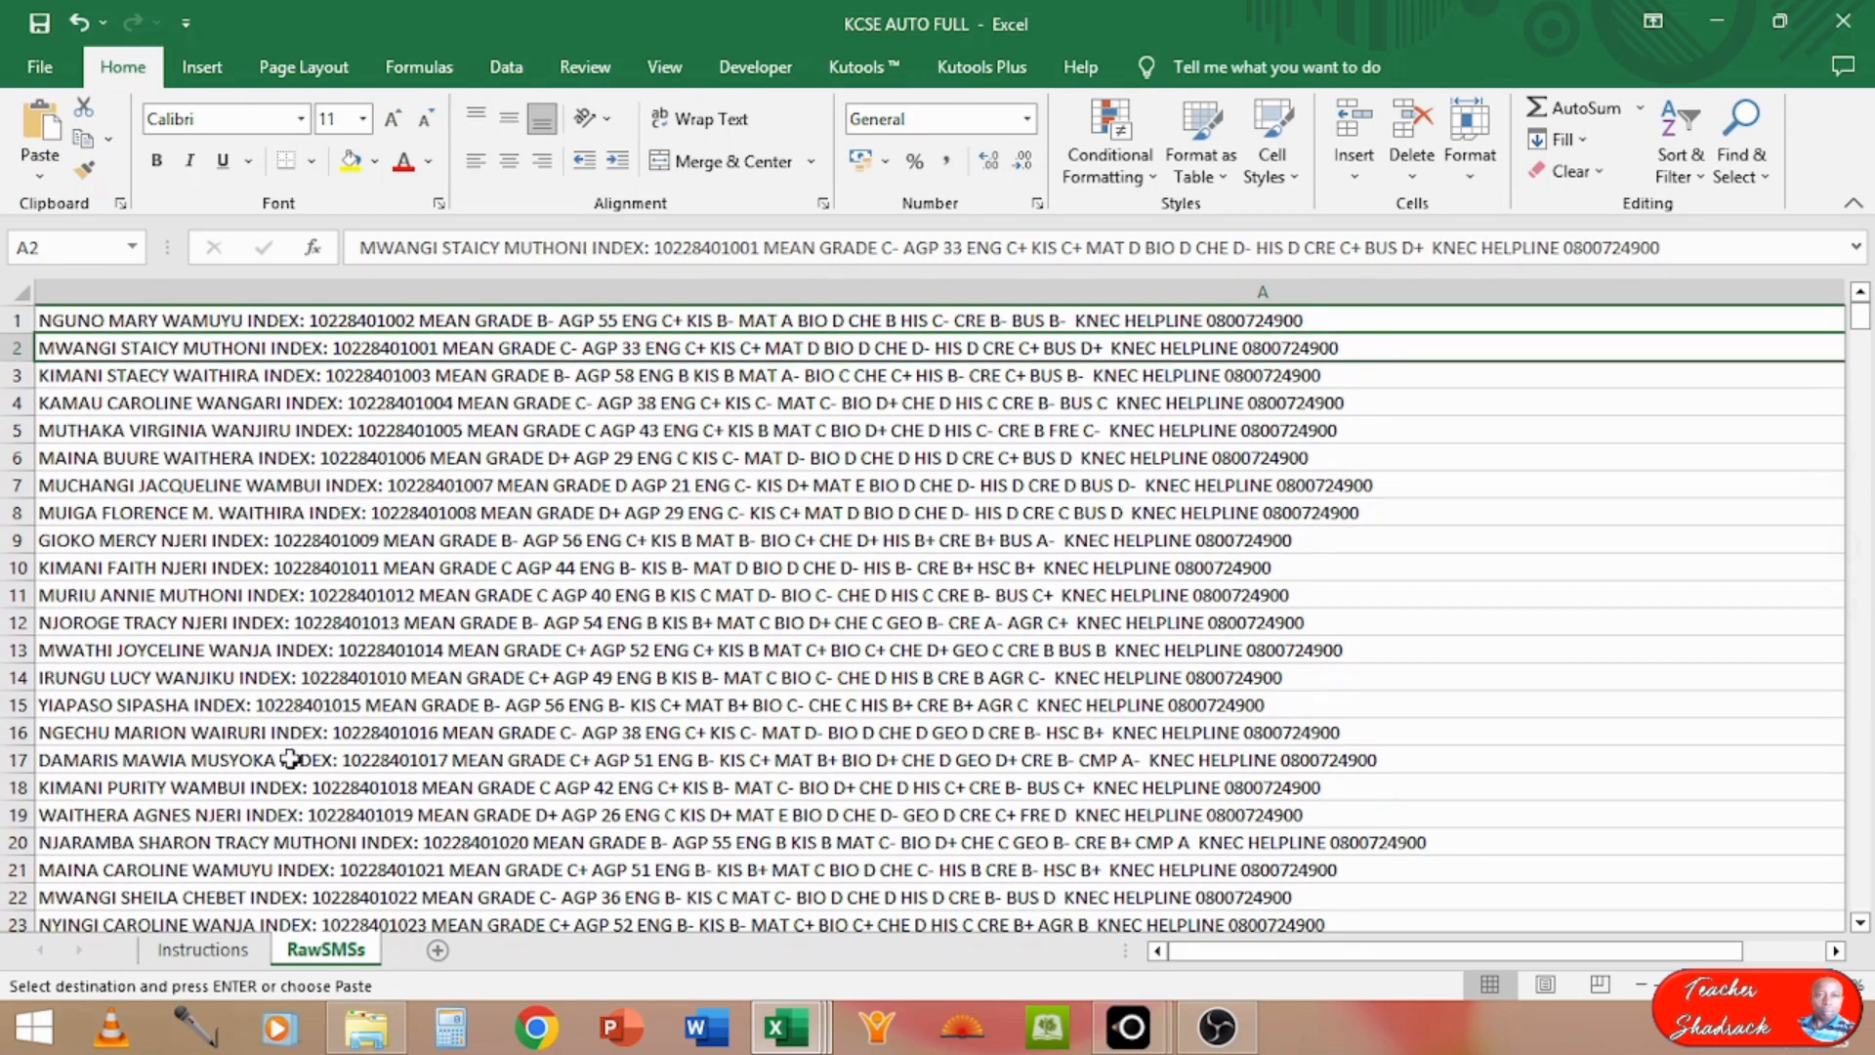
Step: Compare the total of found SMSs on the Instructions sheet with the last filled row of the RawSMSs sheet
{"action": "key", "text": "ctrl+Down"}
{"action": "key", "text": "ctrl+Up"}
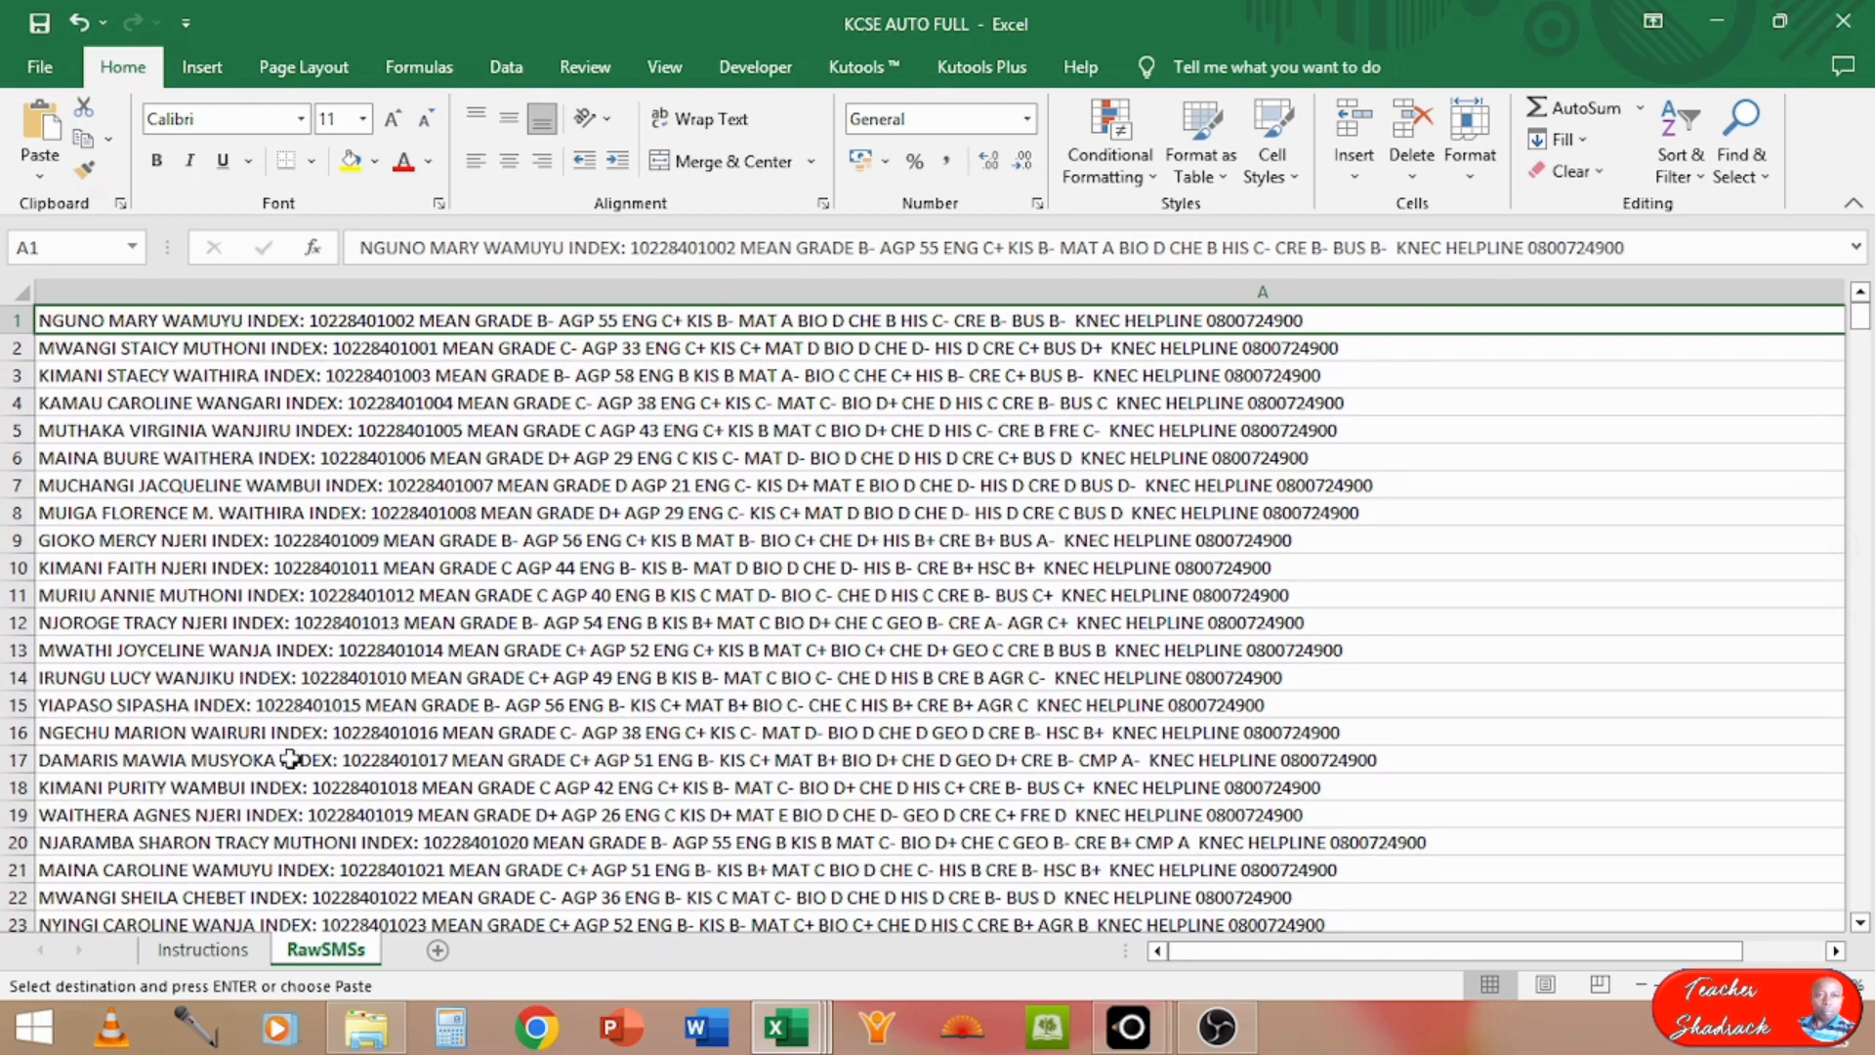
{"action": "left_click", "coordinate": [195, 951]}
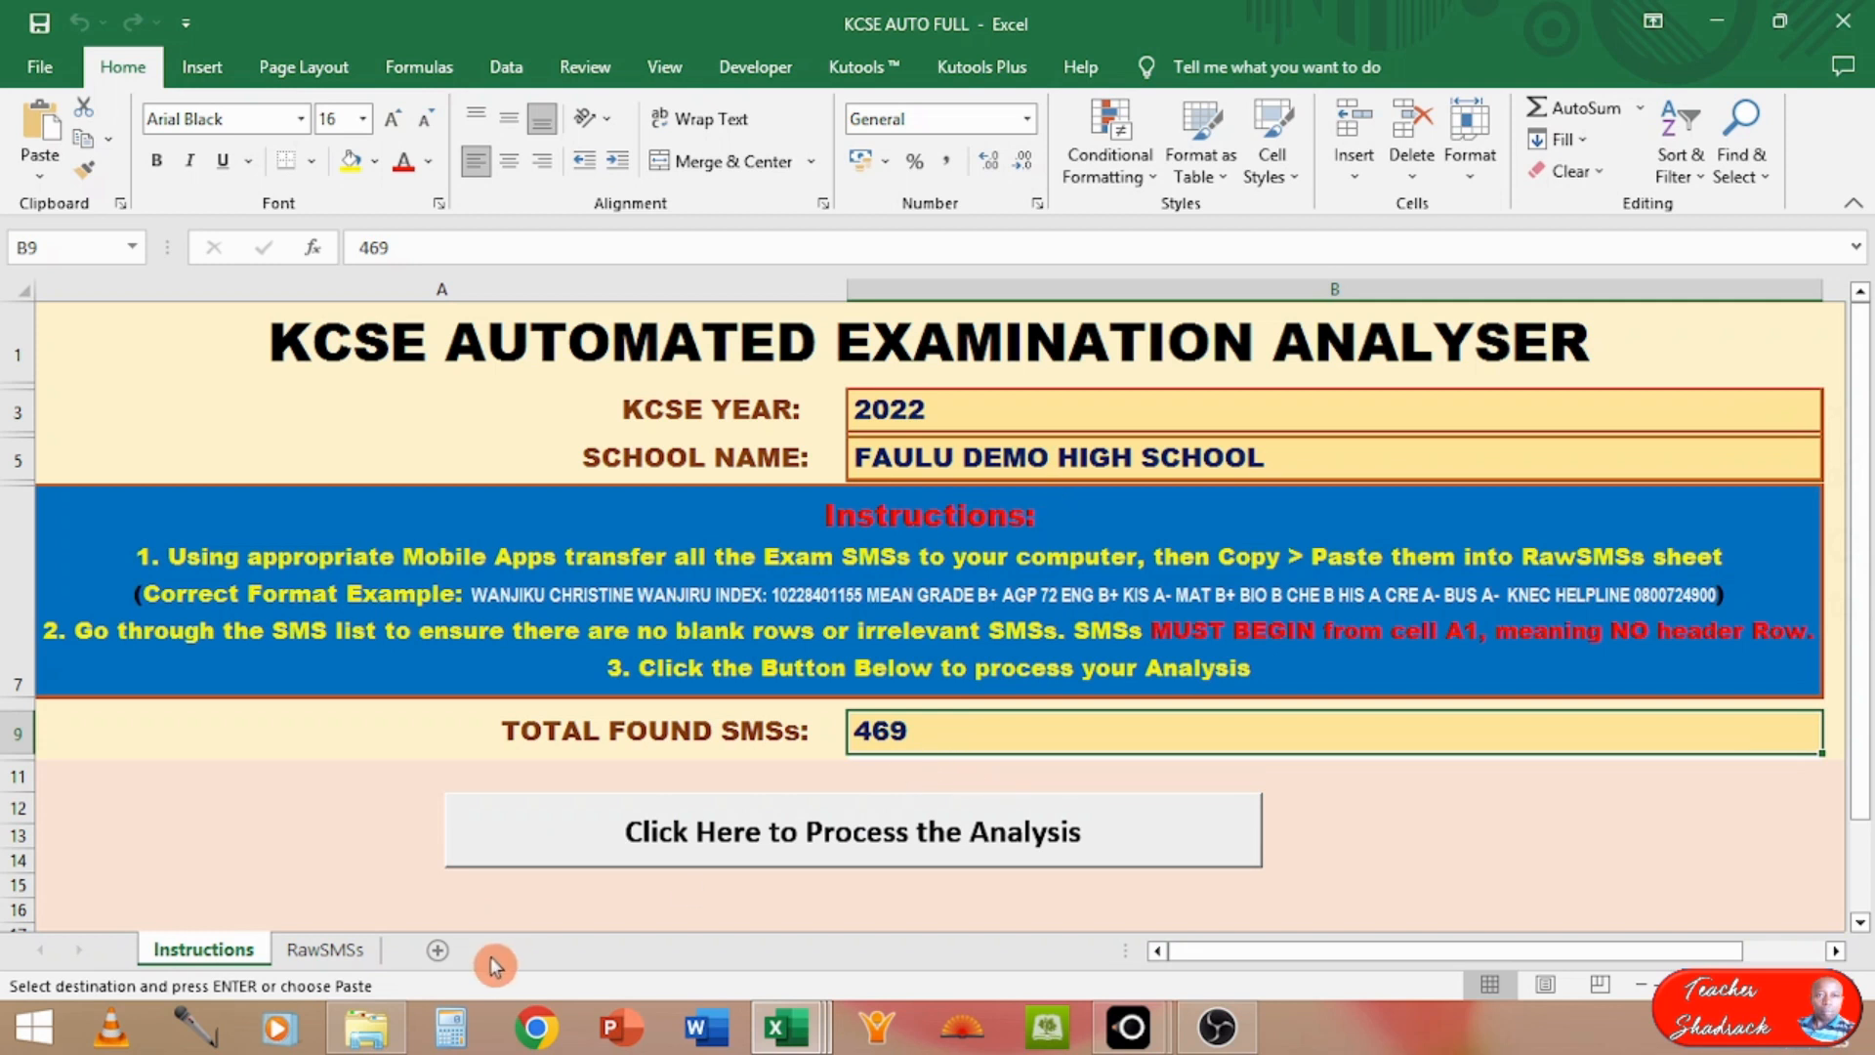
{"action": "left_click", "coordinate": [357, 959]}
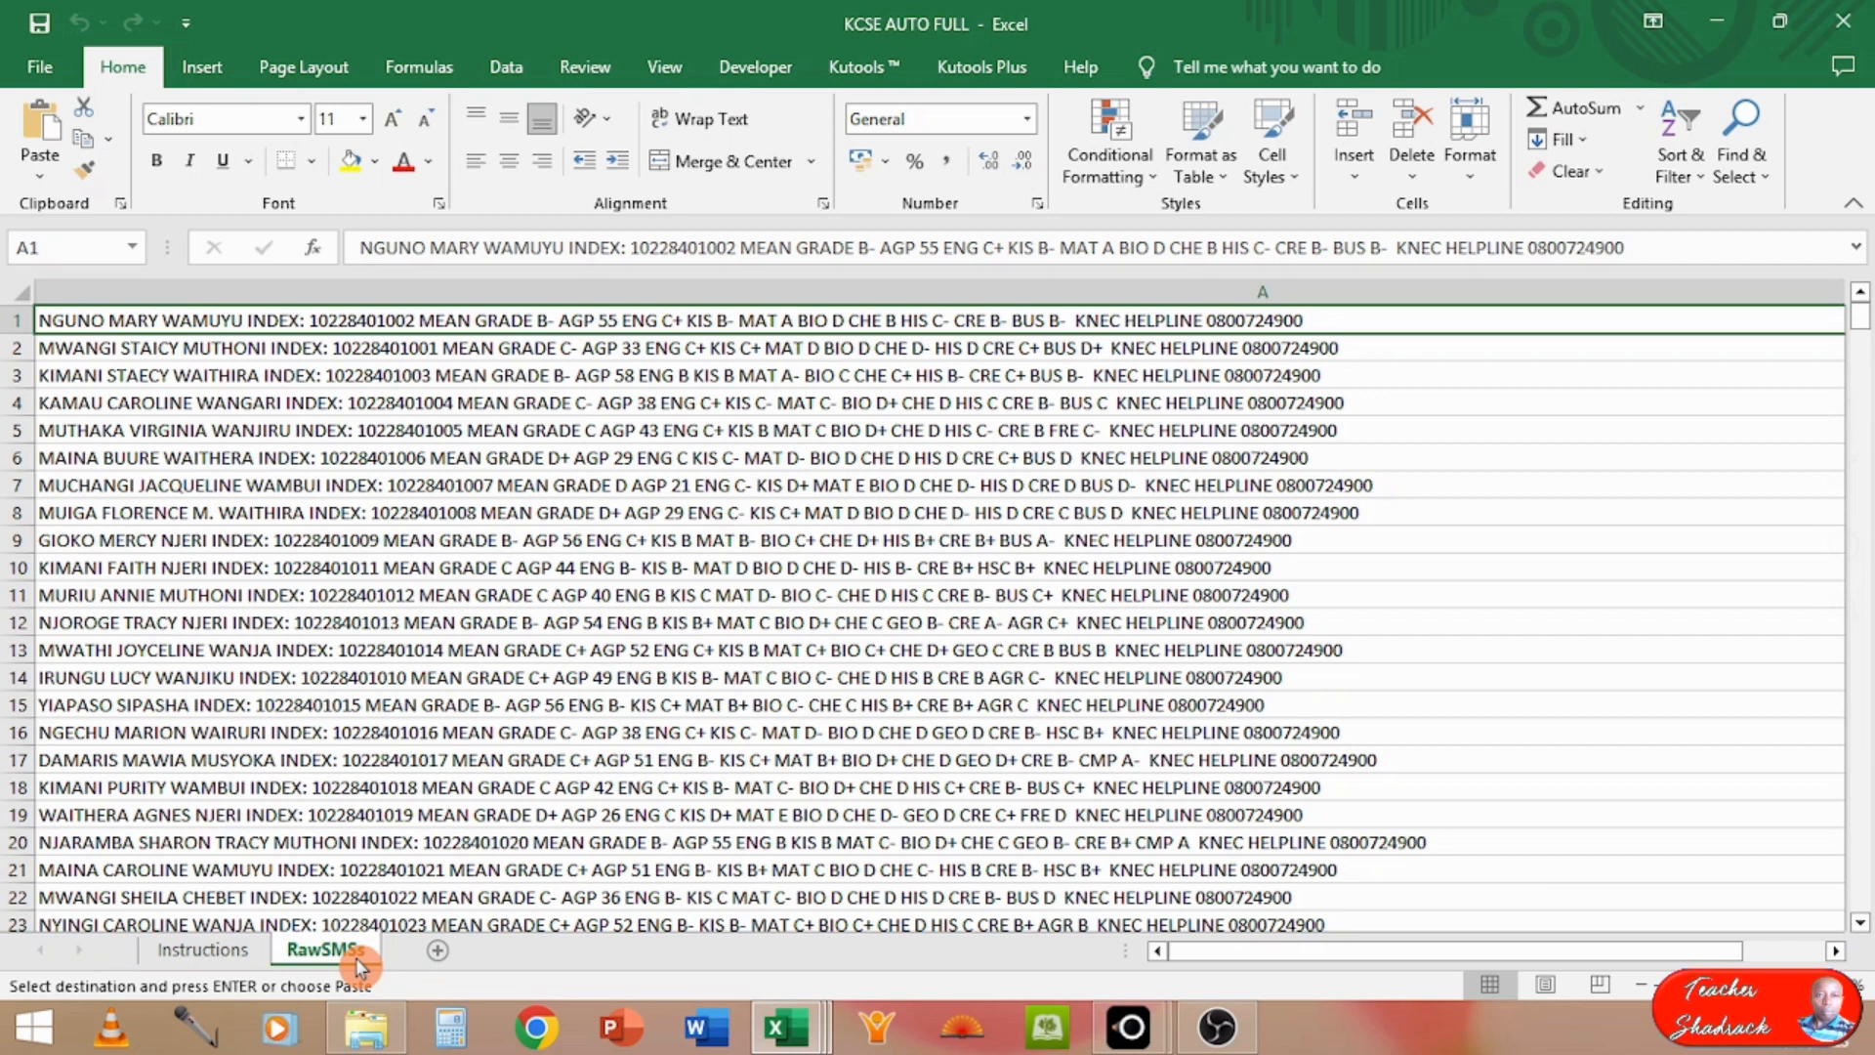
{"action": "left_click", "coordinate": [249, 809]}
{"action": "key", "text": "ctrl+Down"}
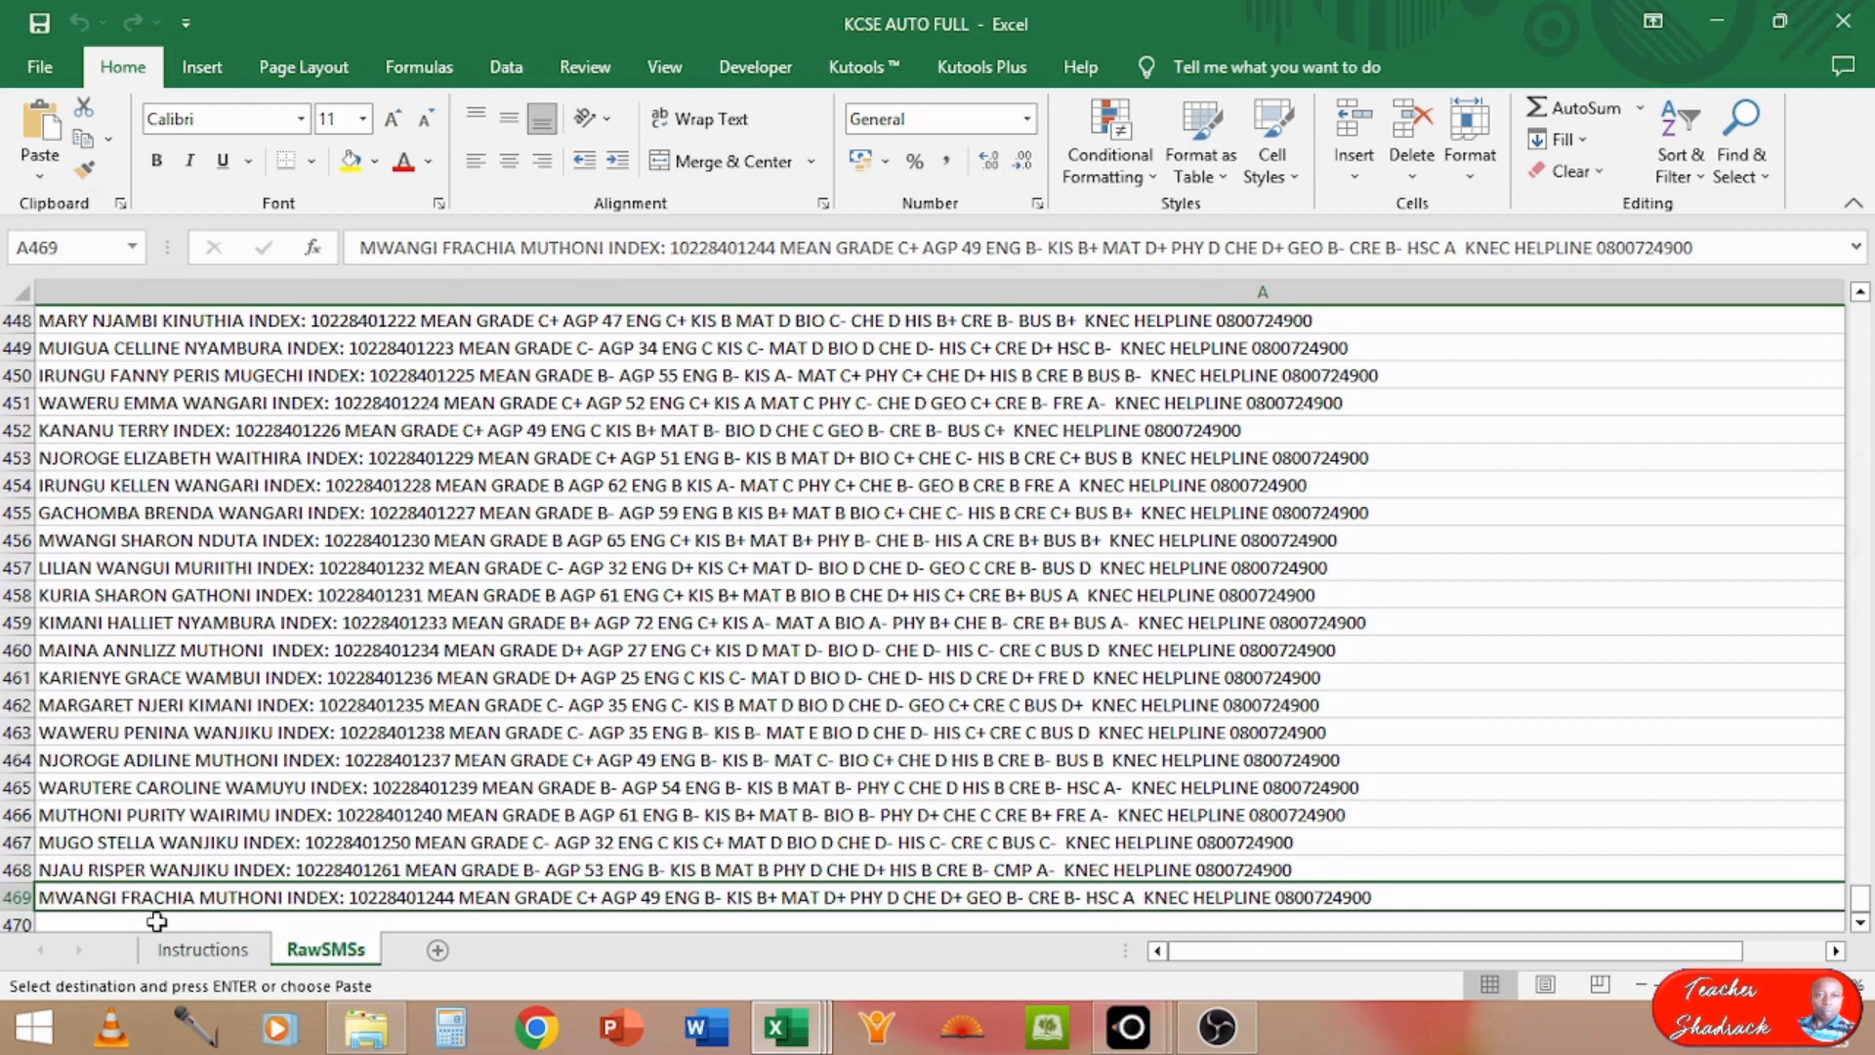
{"action": "left_click", "coordinate": [193, 952]}
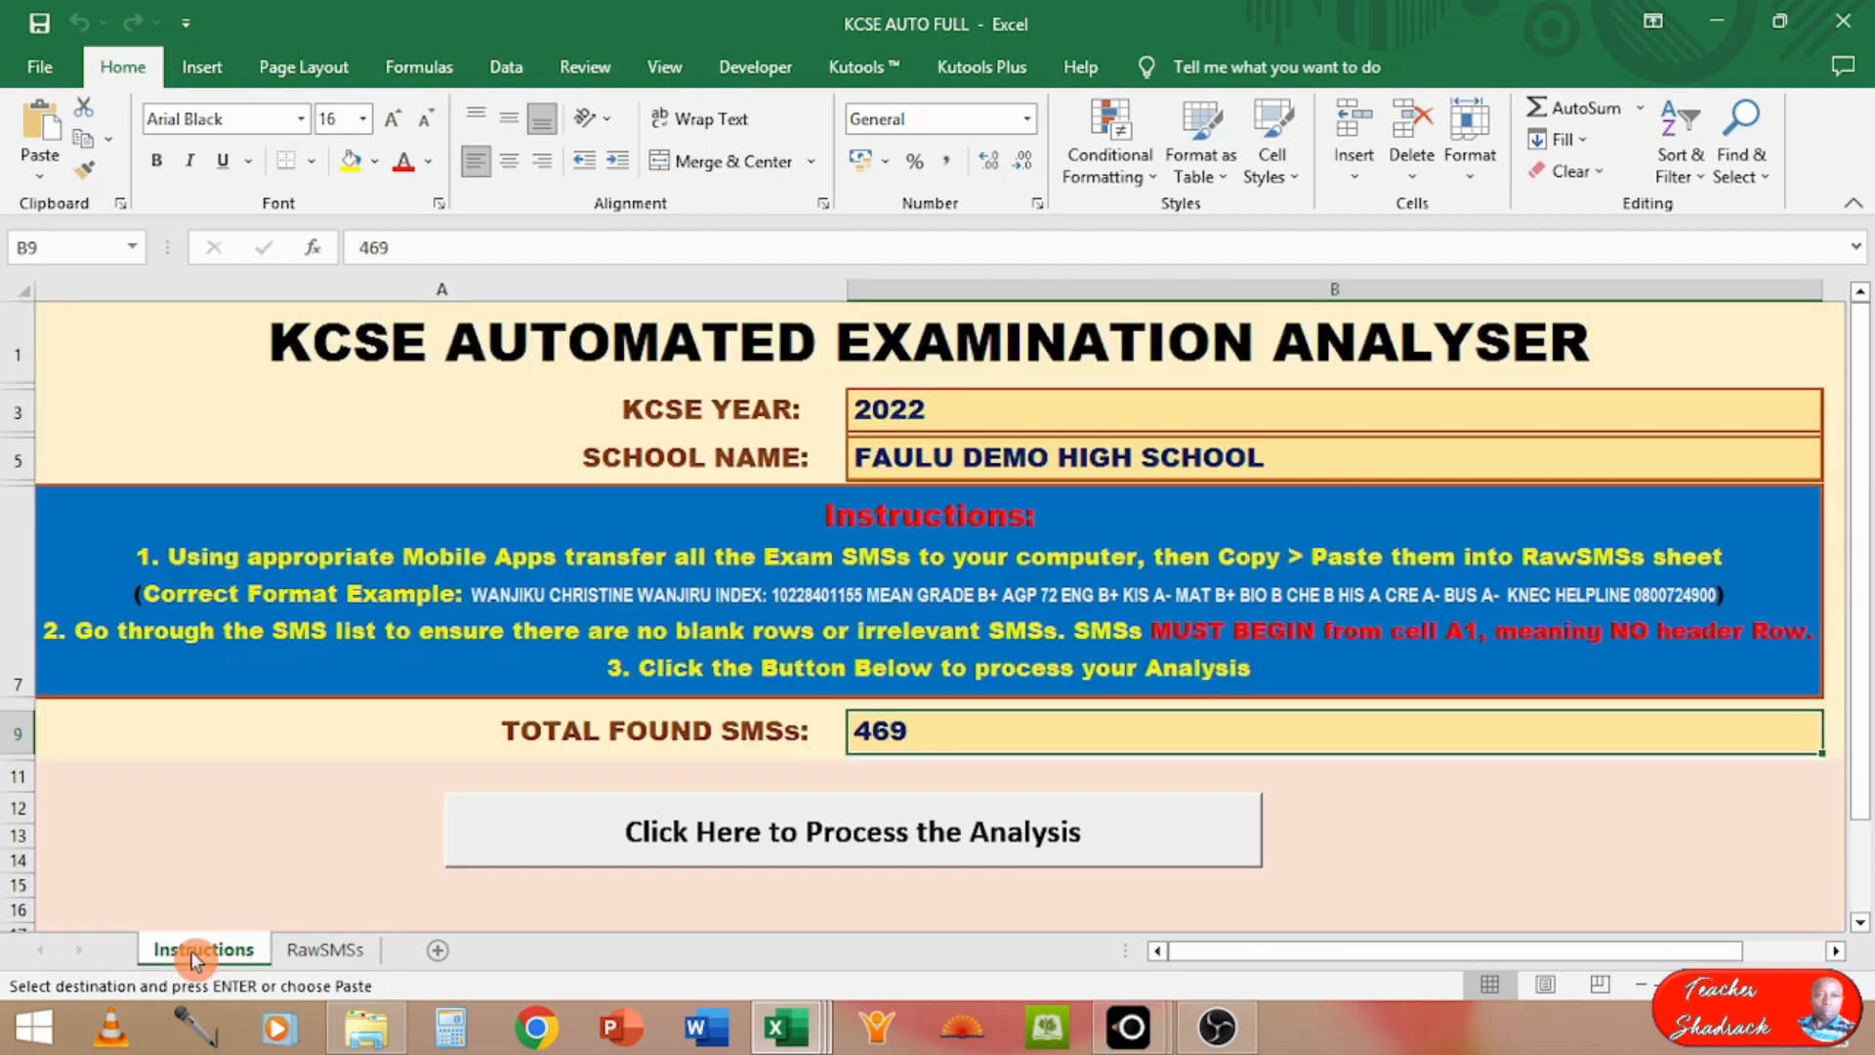
Step: Process the analysis of the pasted messages from the Instructions sheet, agreeing to process the found records and dismissing the completion message
{"action": "left_click", "coordinate": [742, 839]}
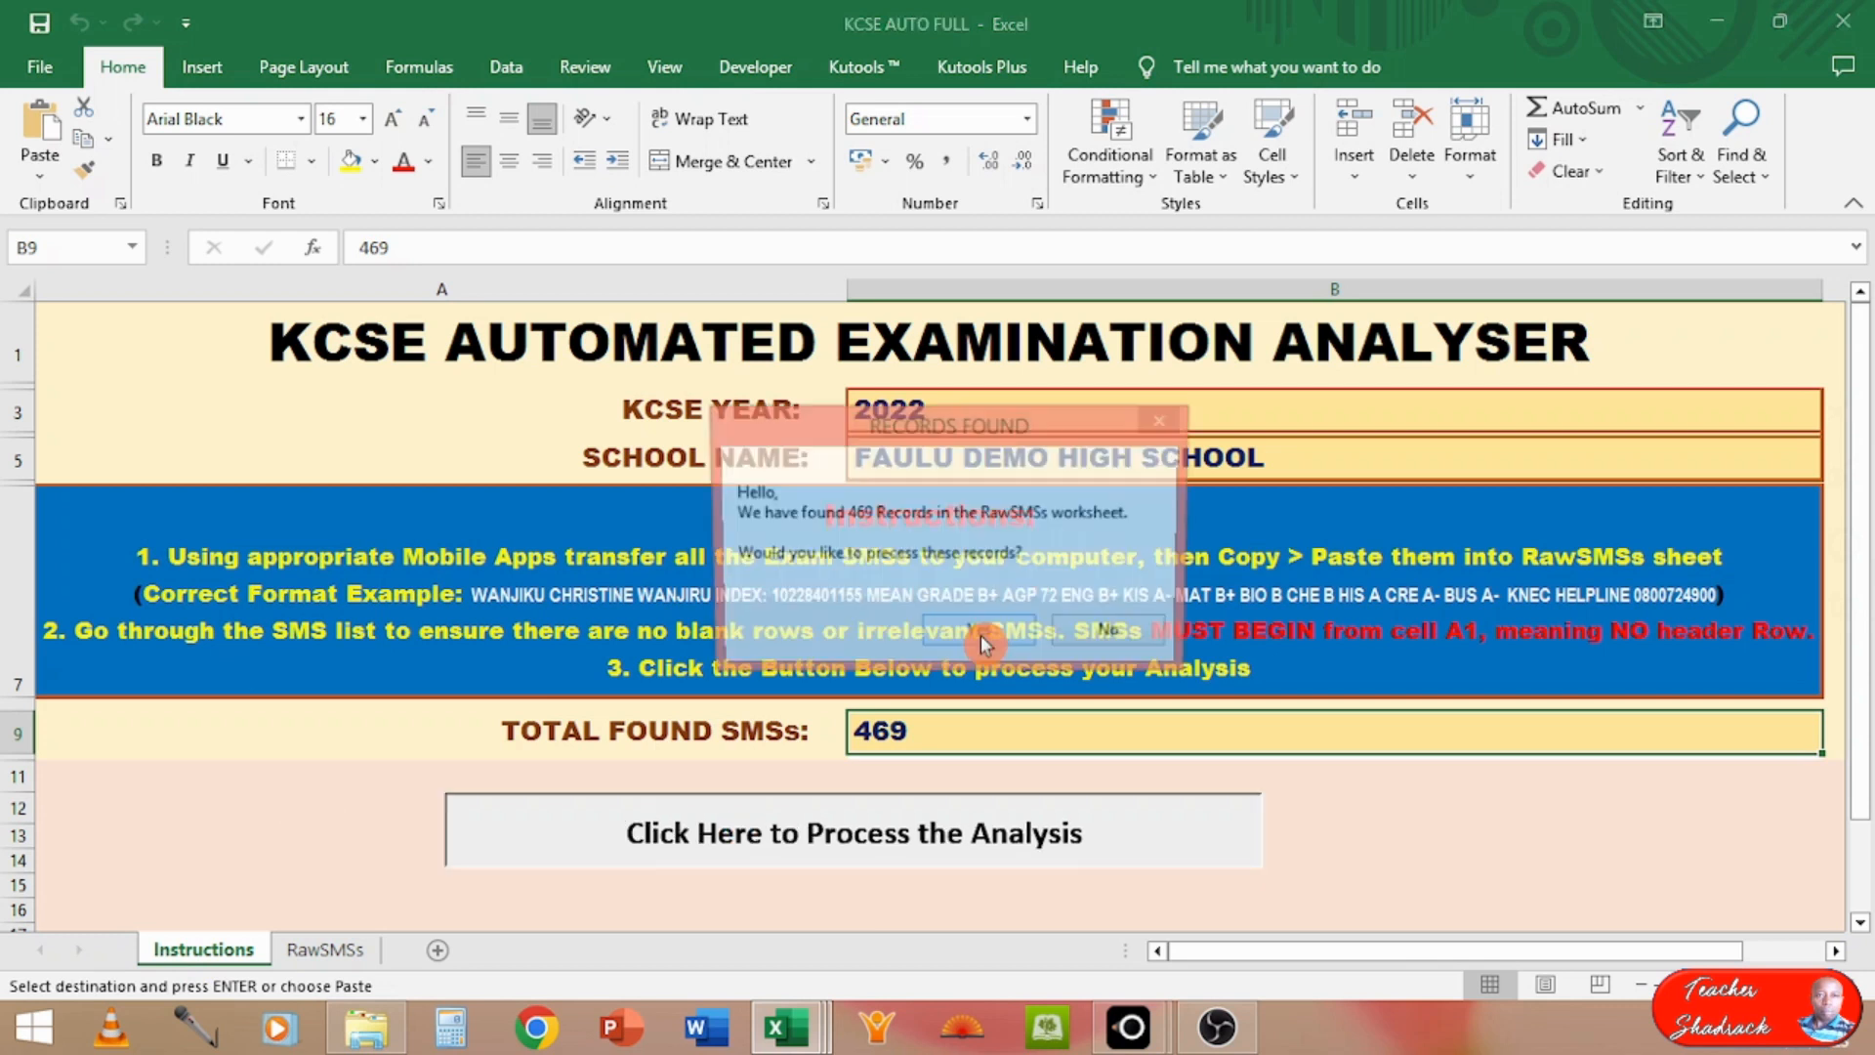
{"action": "left_click", "coordinate": [981, 634]}
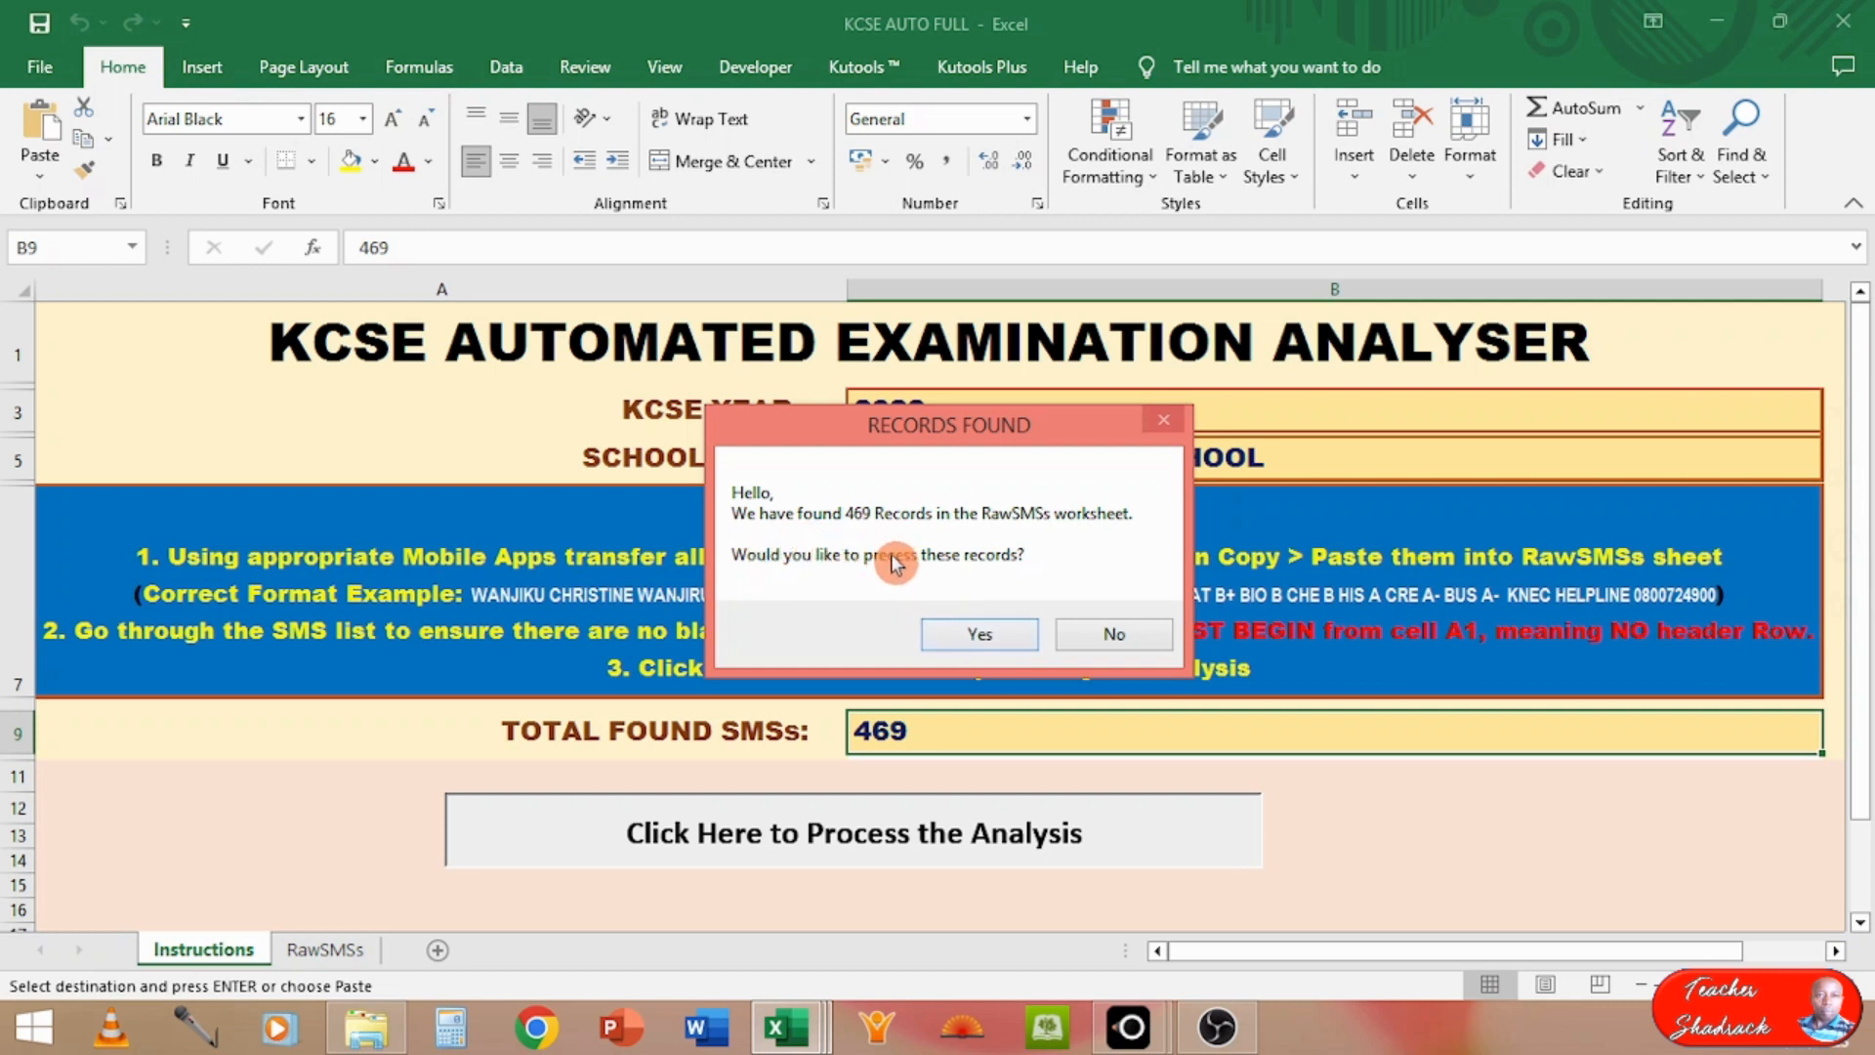
{"action": "left_click", "coordinate": [972, 637]}
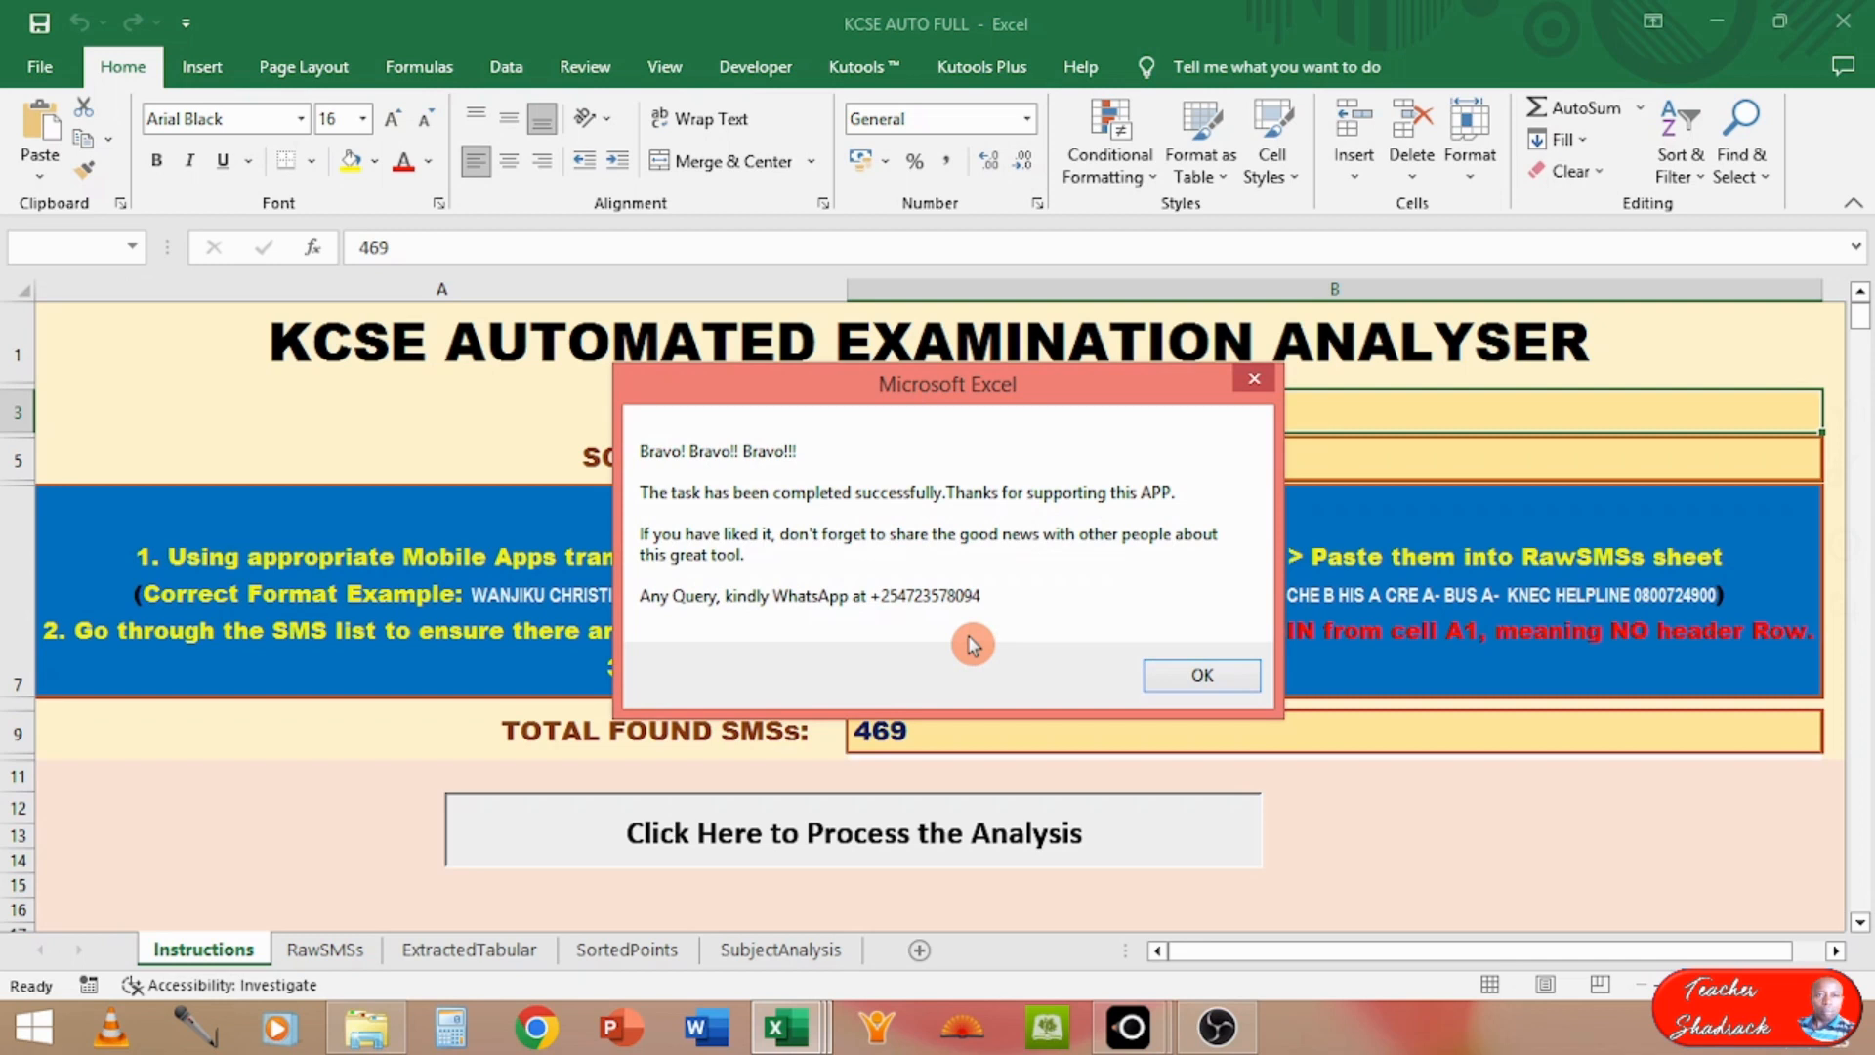
{"action": "left_click_drag", "start_coordinate": [894, 378], "coordinate": [1005, 504]}
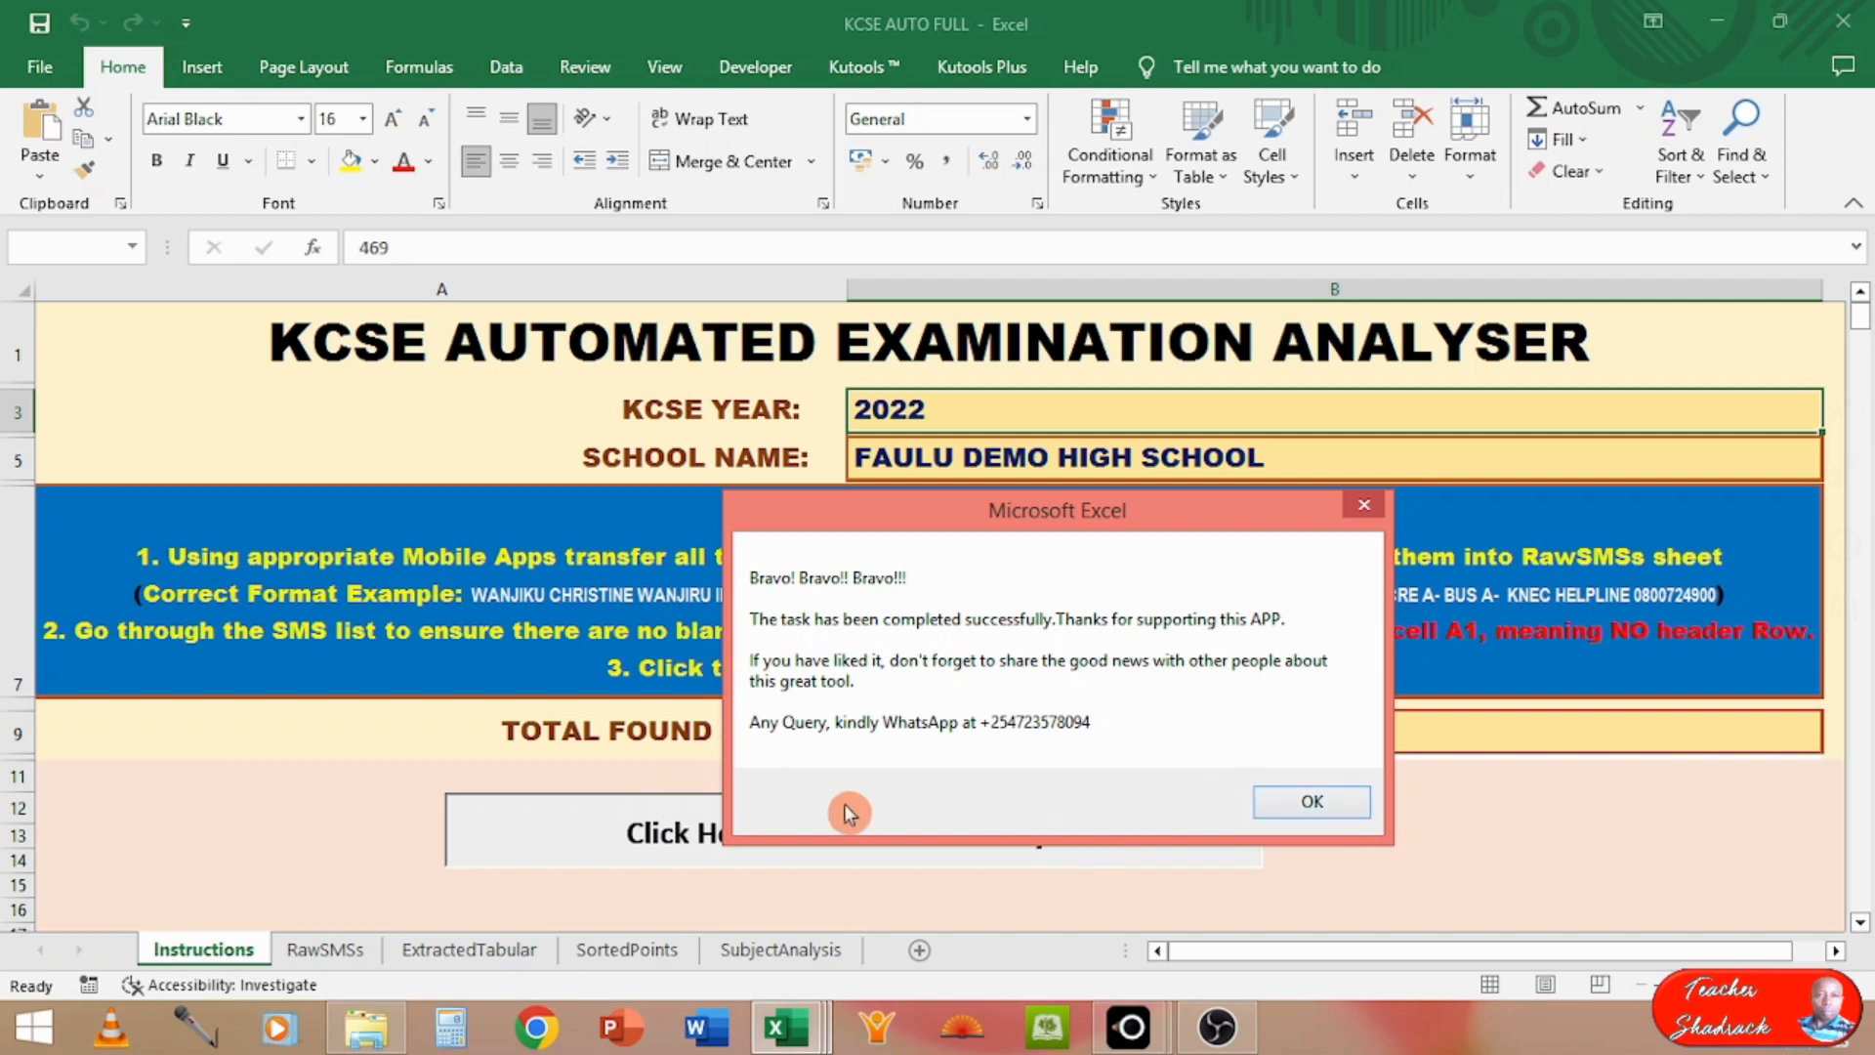
{"action": "left_click", "coordinate": [1292, 804]}
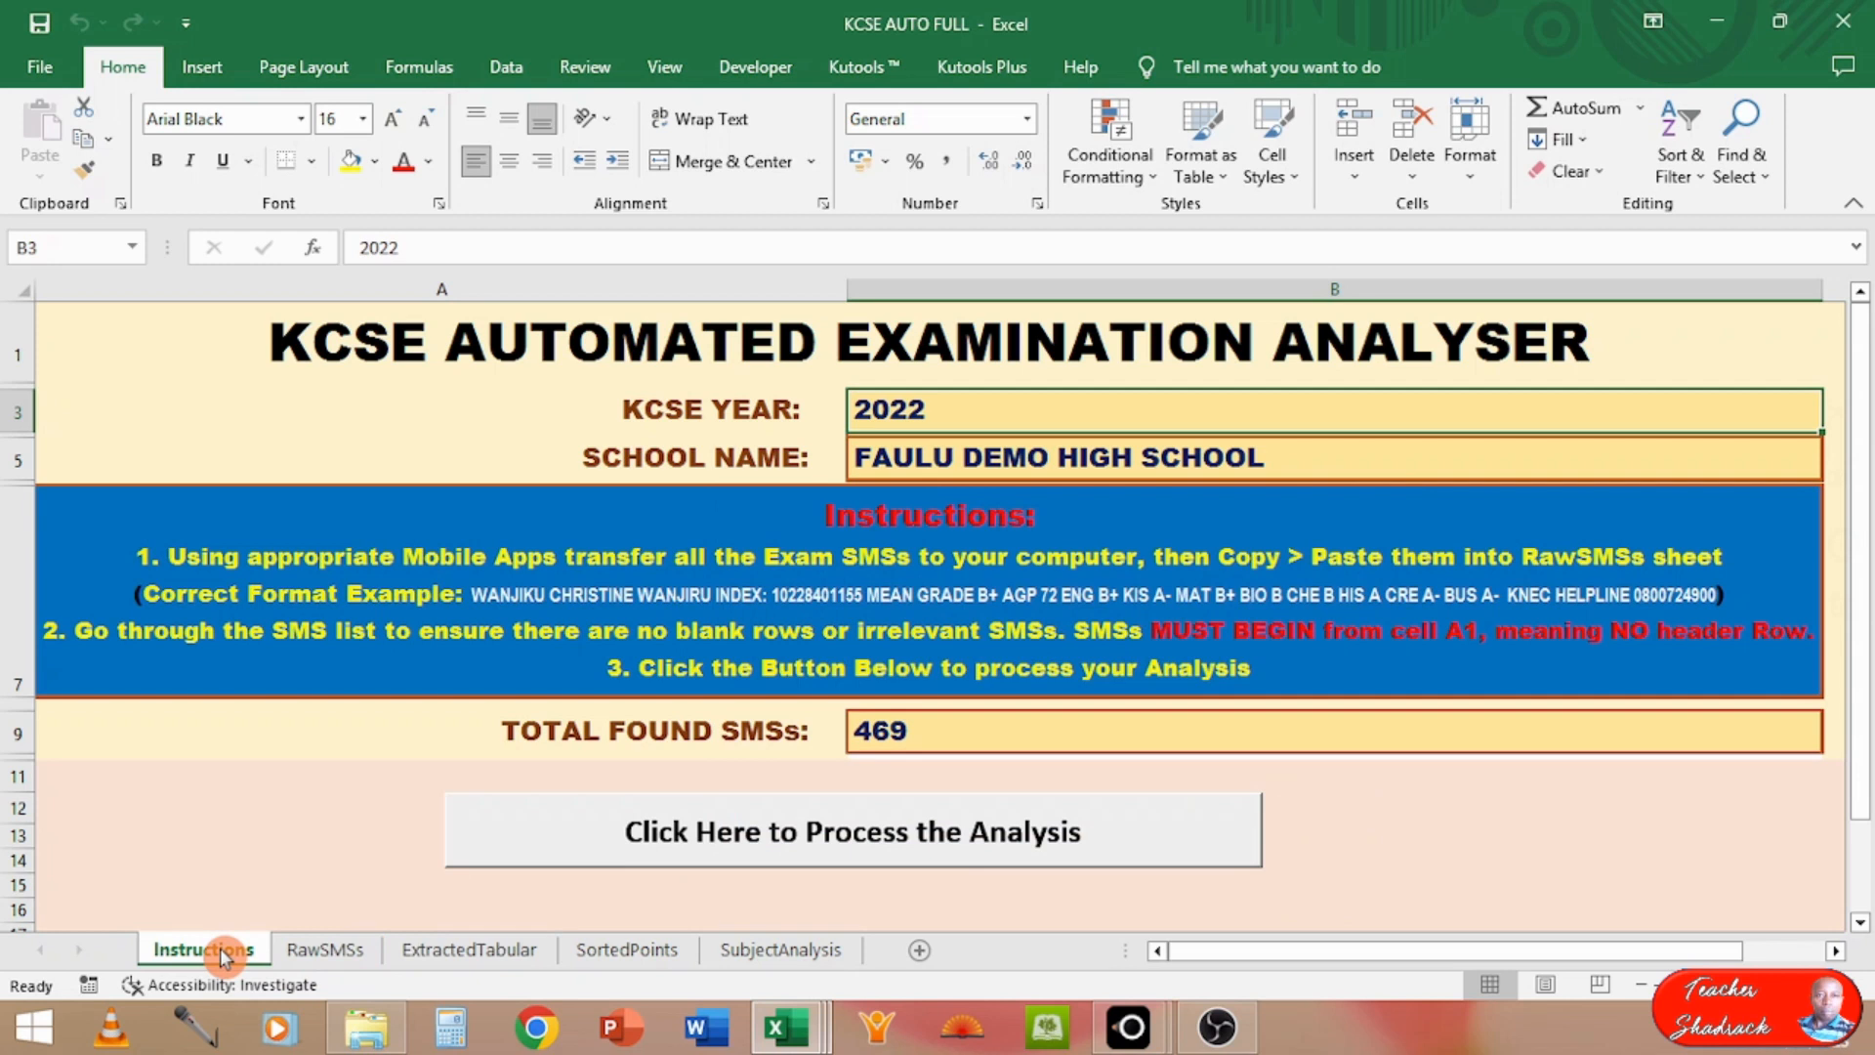
Step: Review the RawSMSs sheet and the ExtractedTabular sheet's index number, name, total points, mean grade, ENG and KIS columns
{"action": "left_click", "coordinate": [323, 950]}
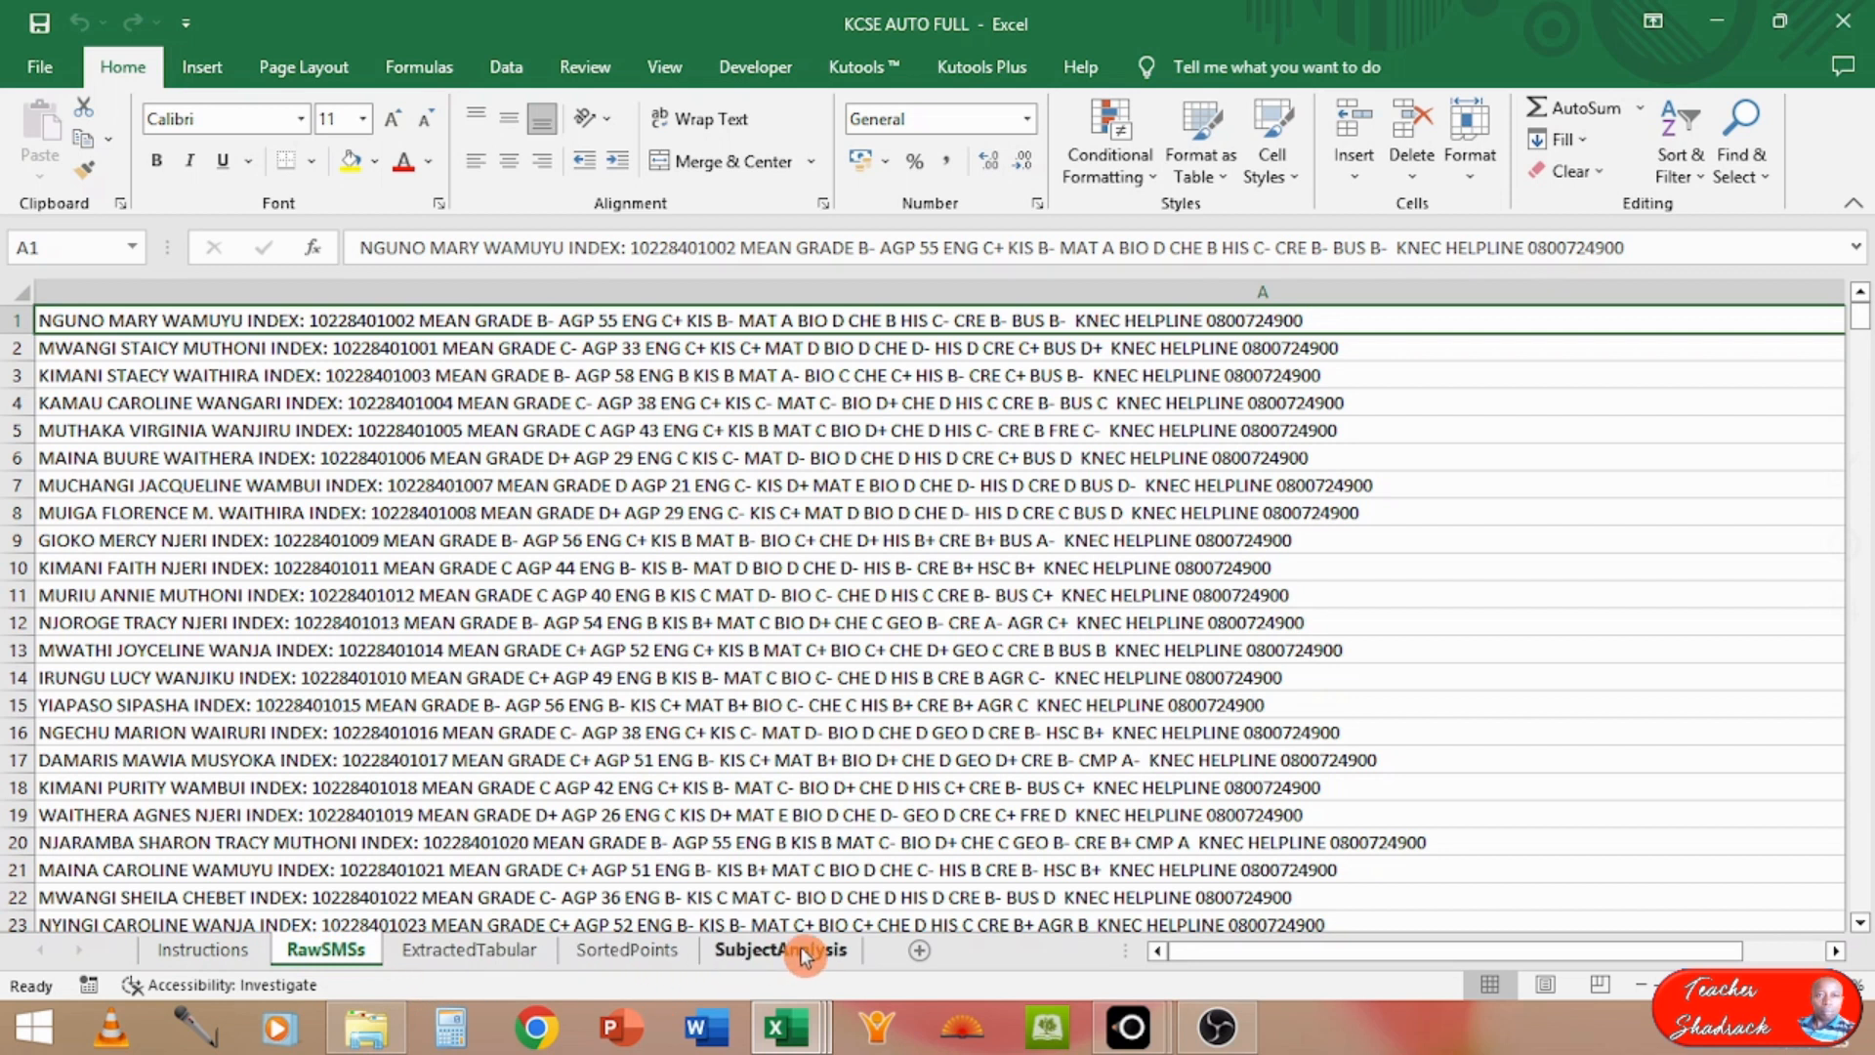
{"action": "left_click", "coordinate": [436, 952]}
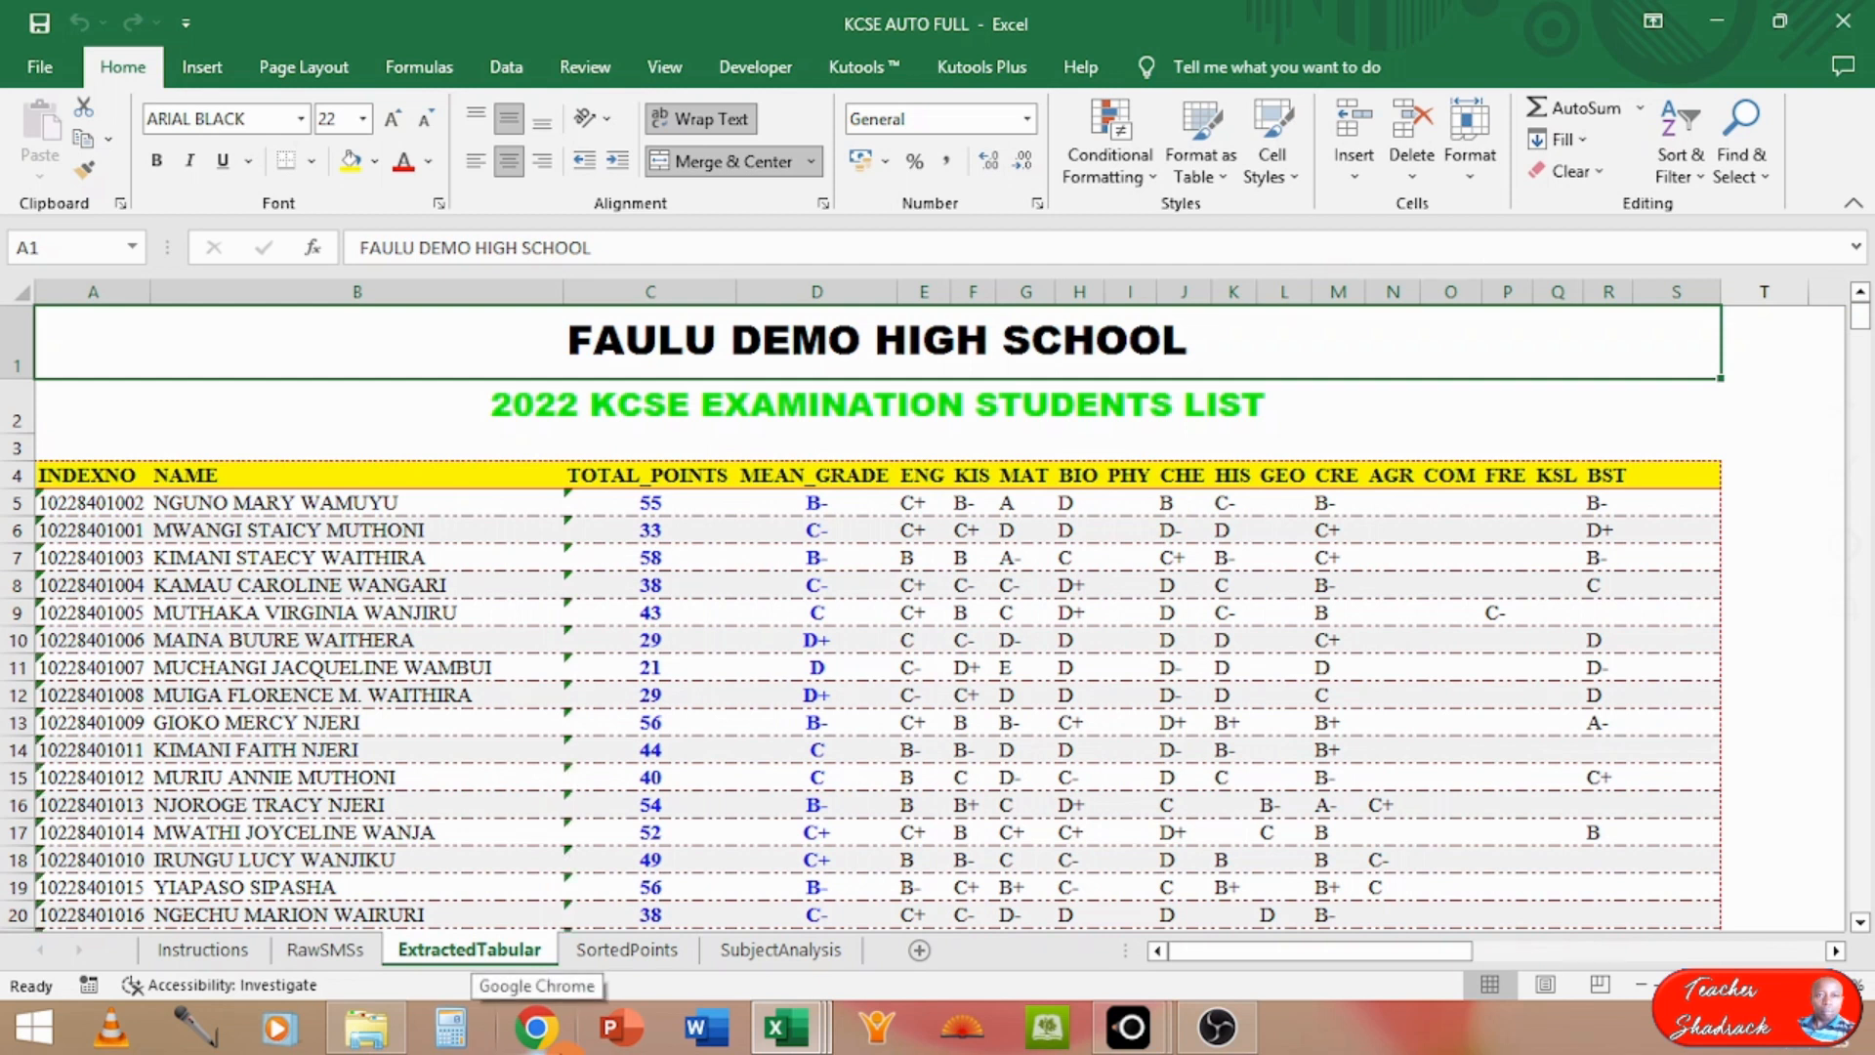
{"action": "left_click", "coordinate": [100, 288]}
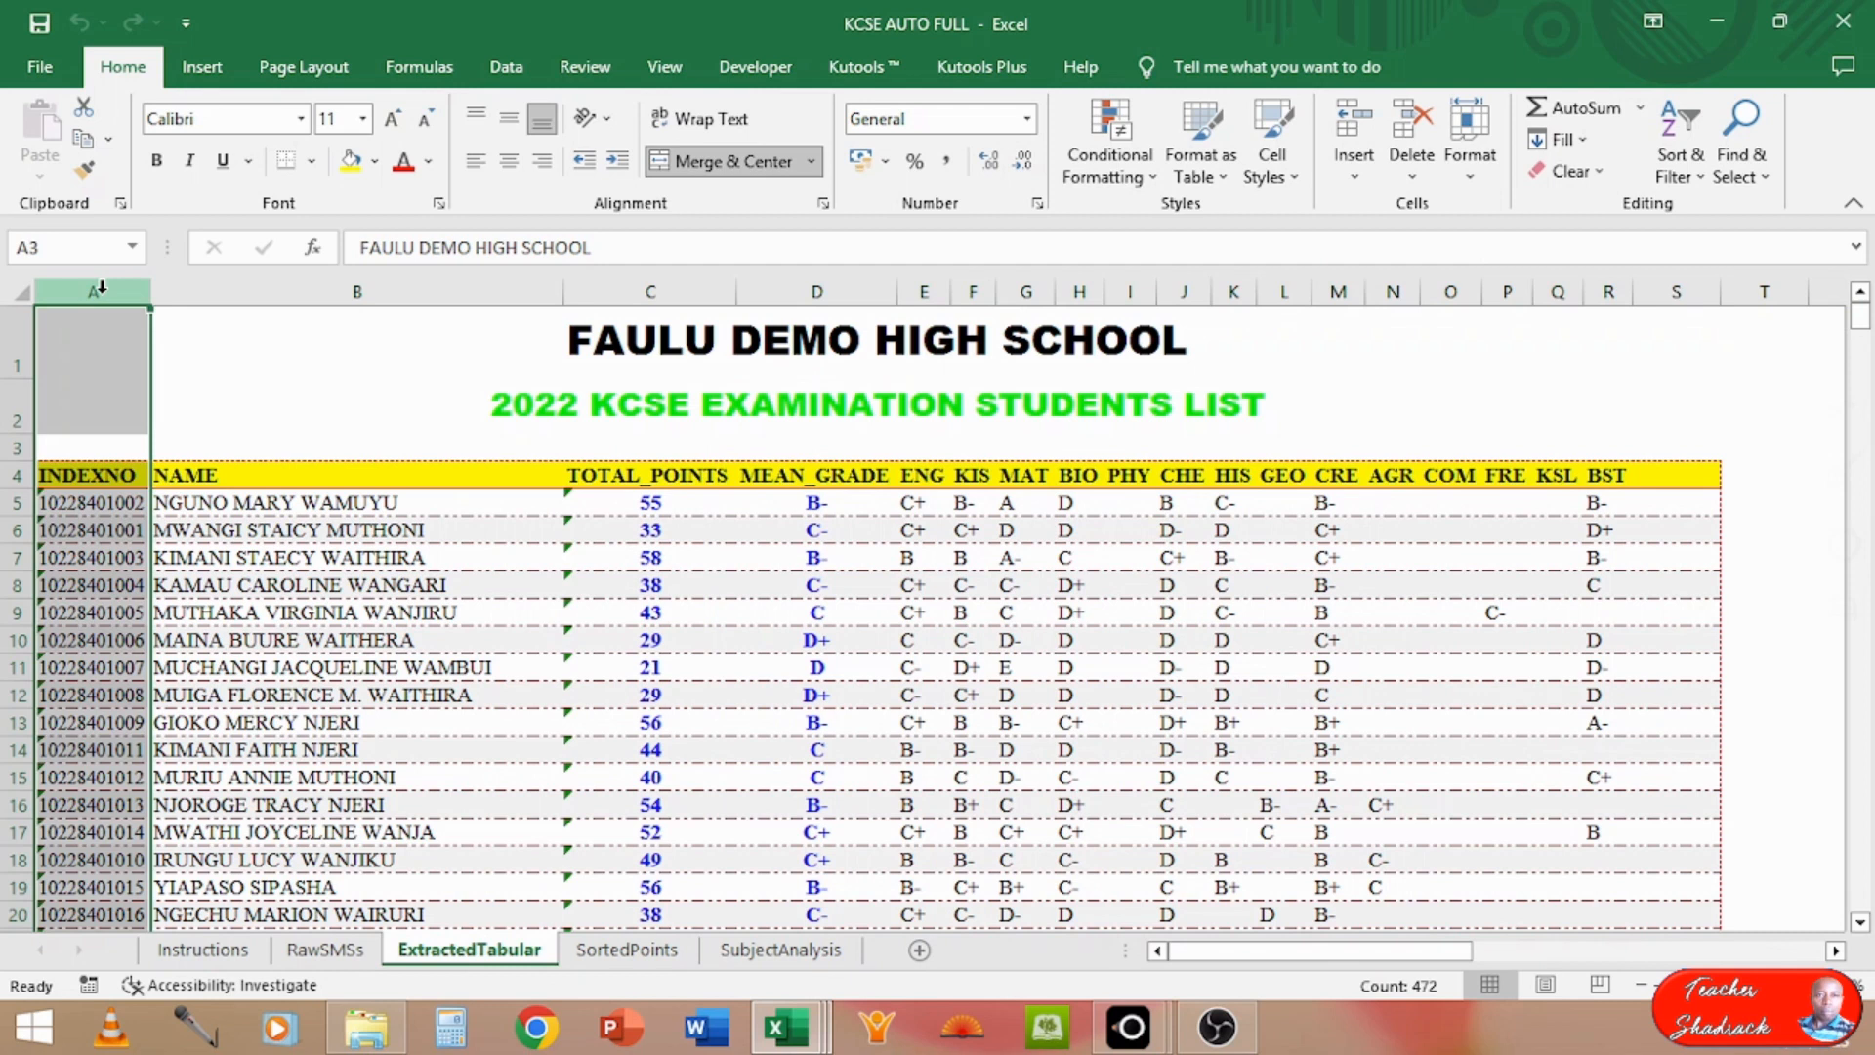
{"action": "left_click", "coordinate": [243, 292]}
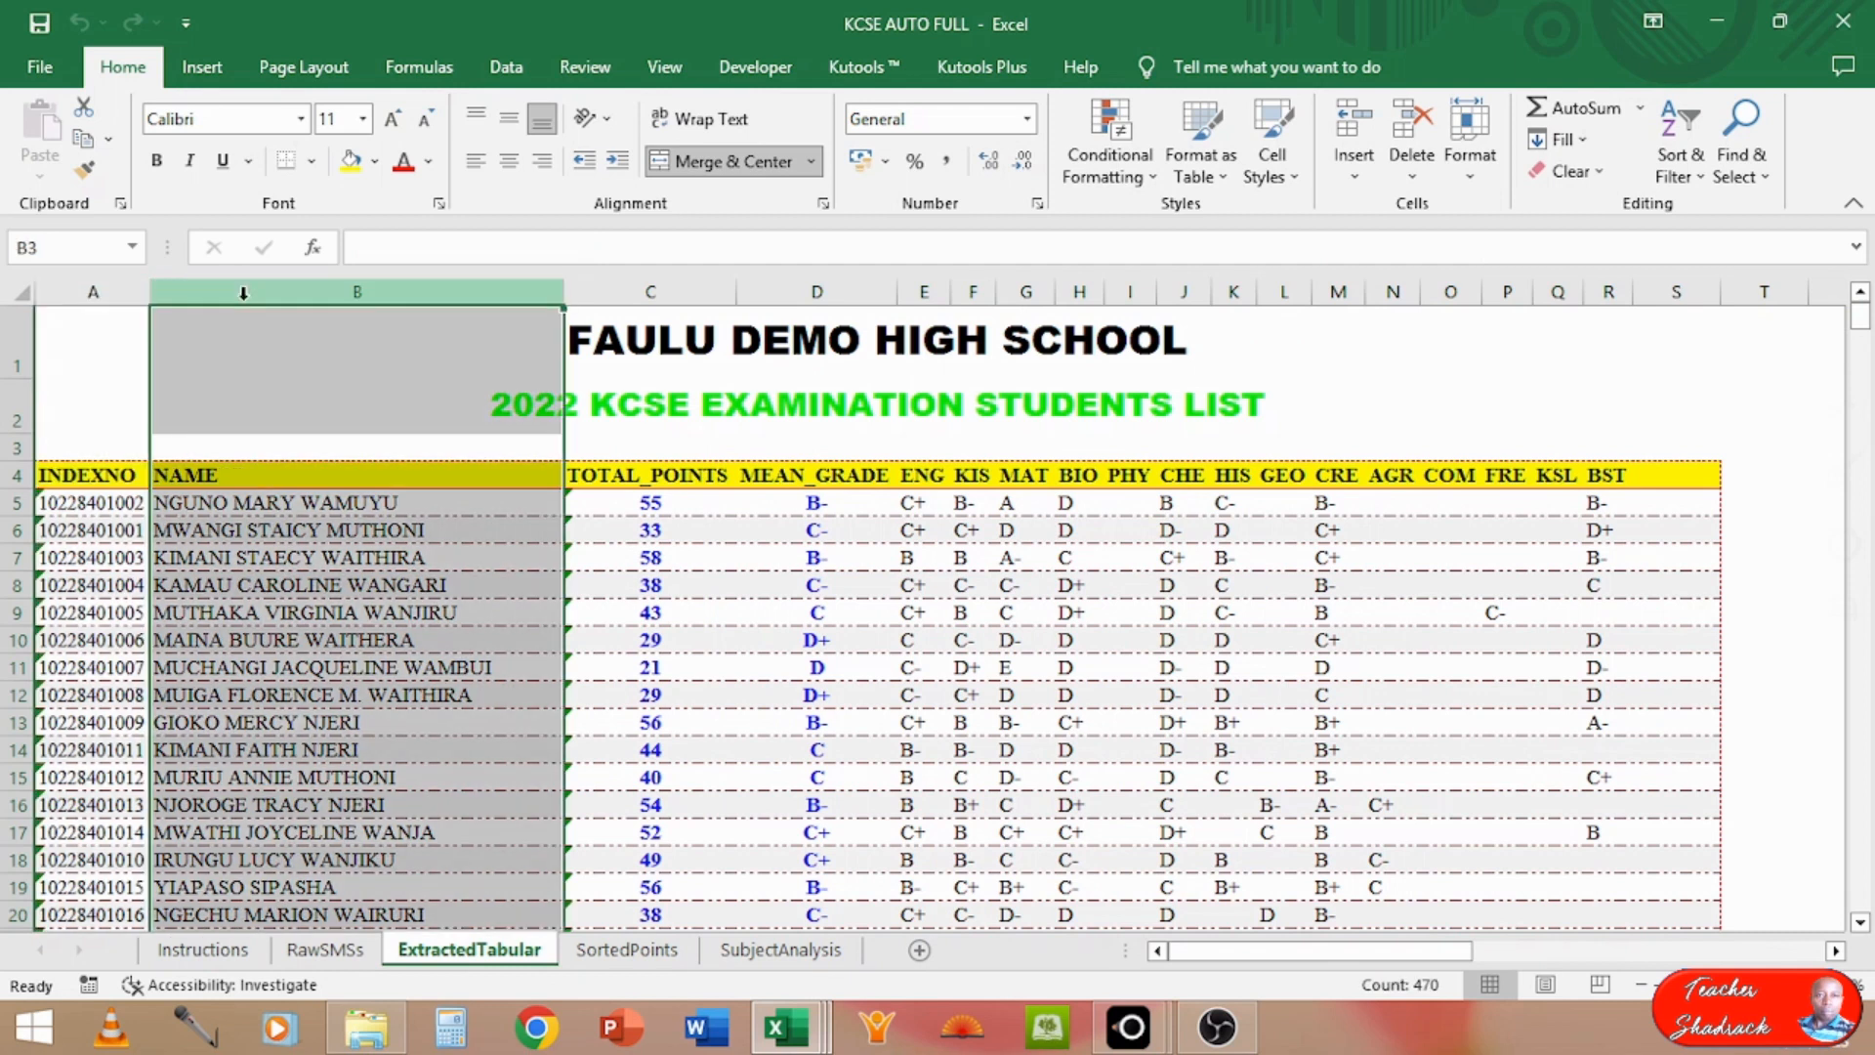
{"action": "left_click", "coordinate": [633, 281]}
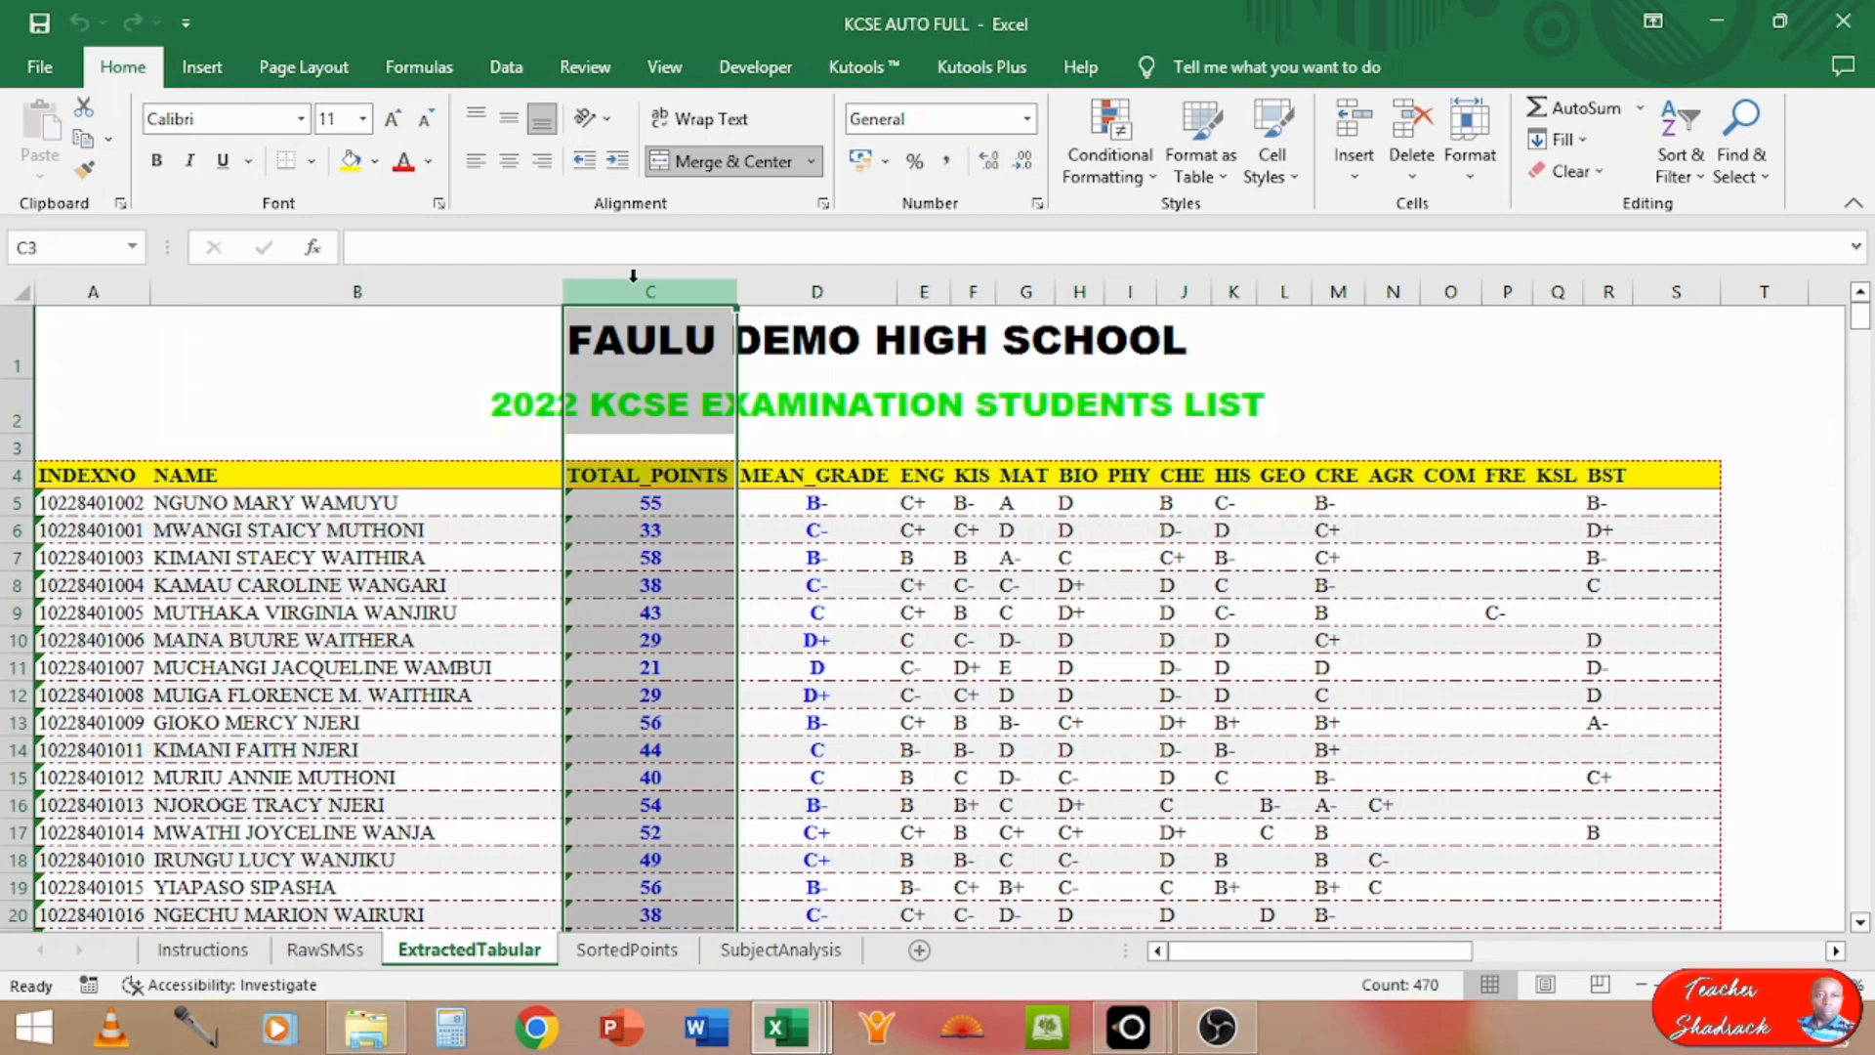
{"action": "left_click", "coordinate": [818, 287]}
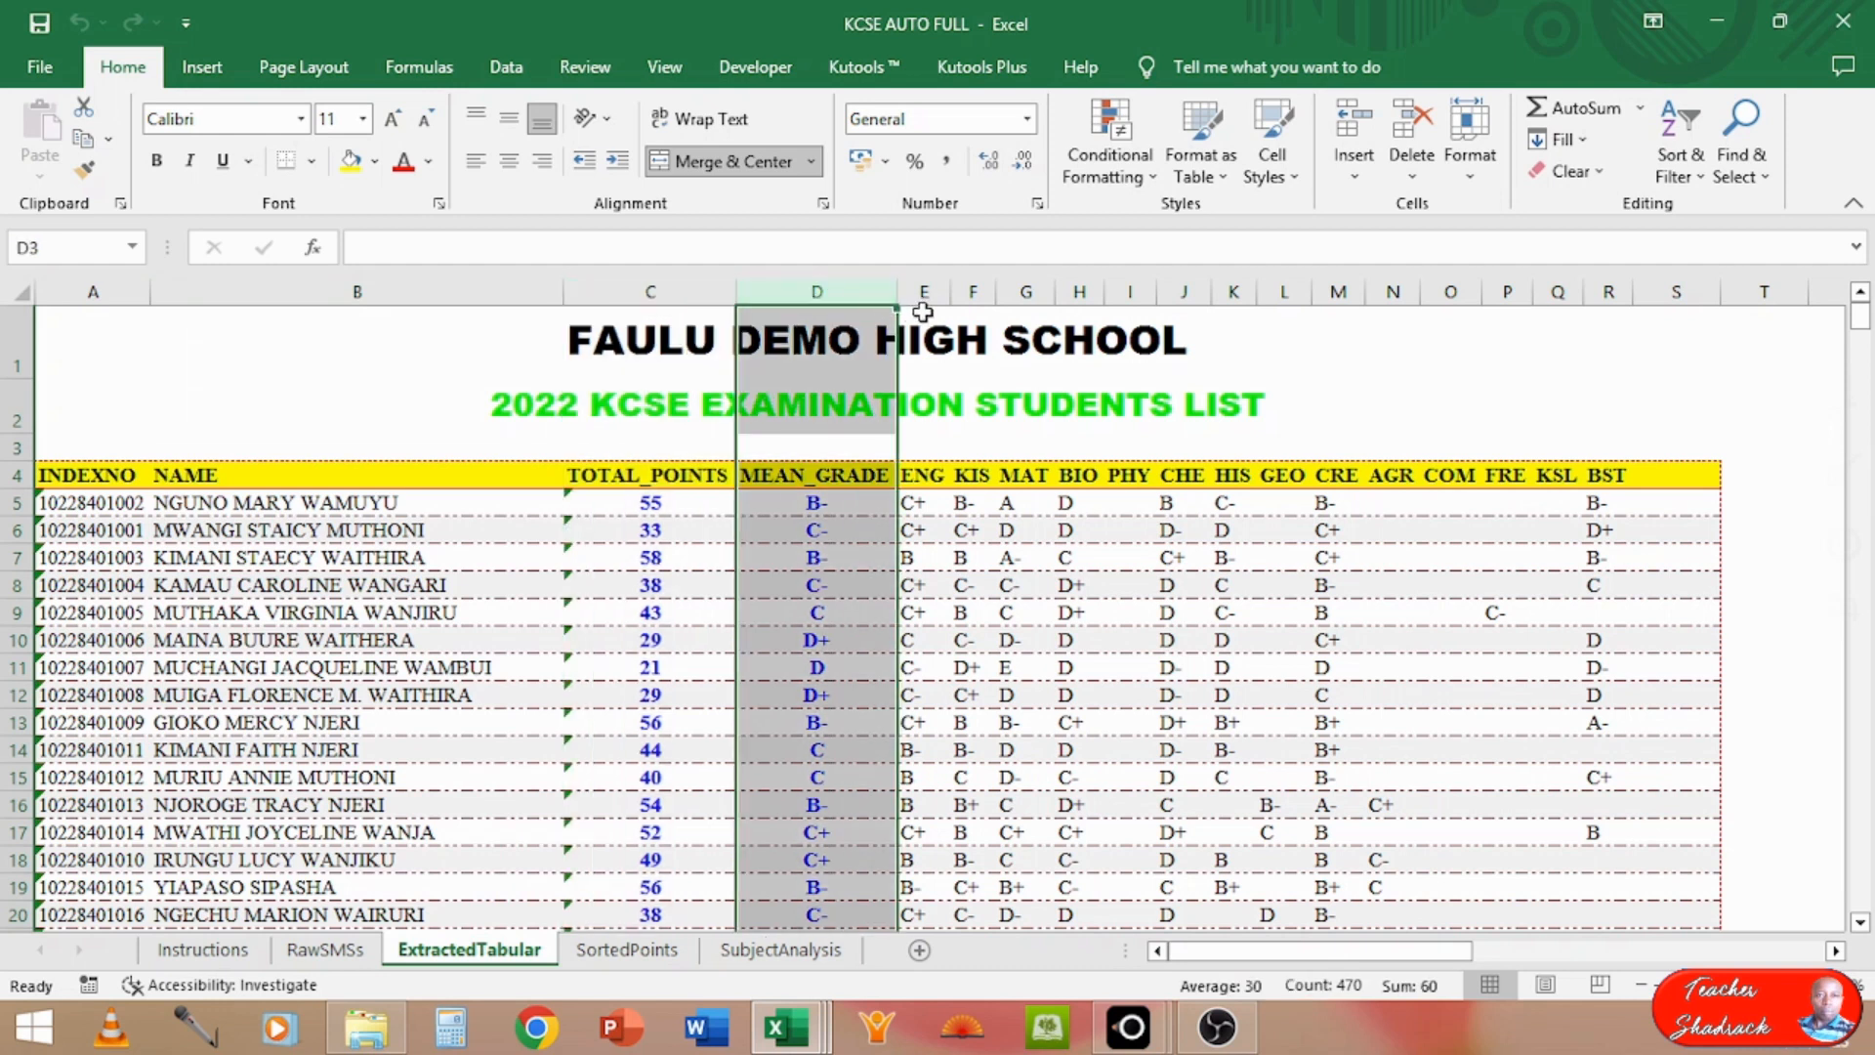
{"action": "left_click", "coordinate": [929, 287]}
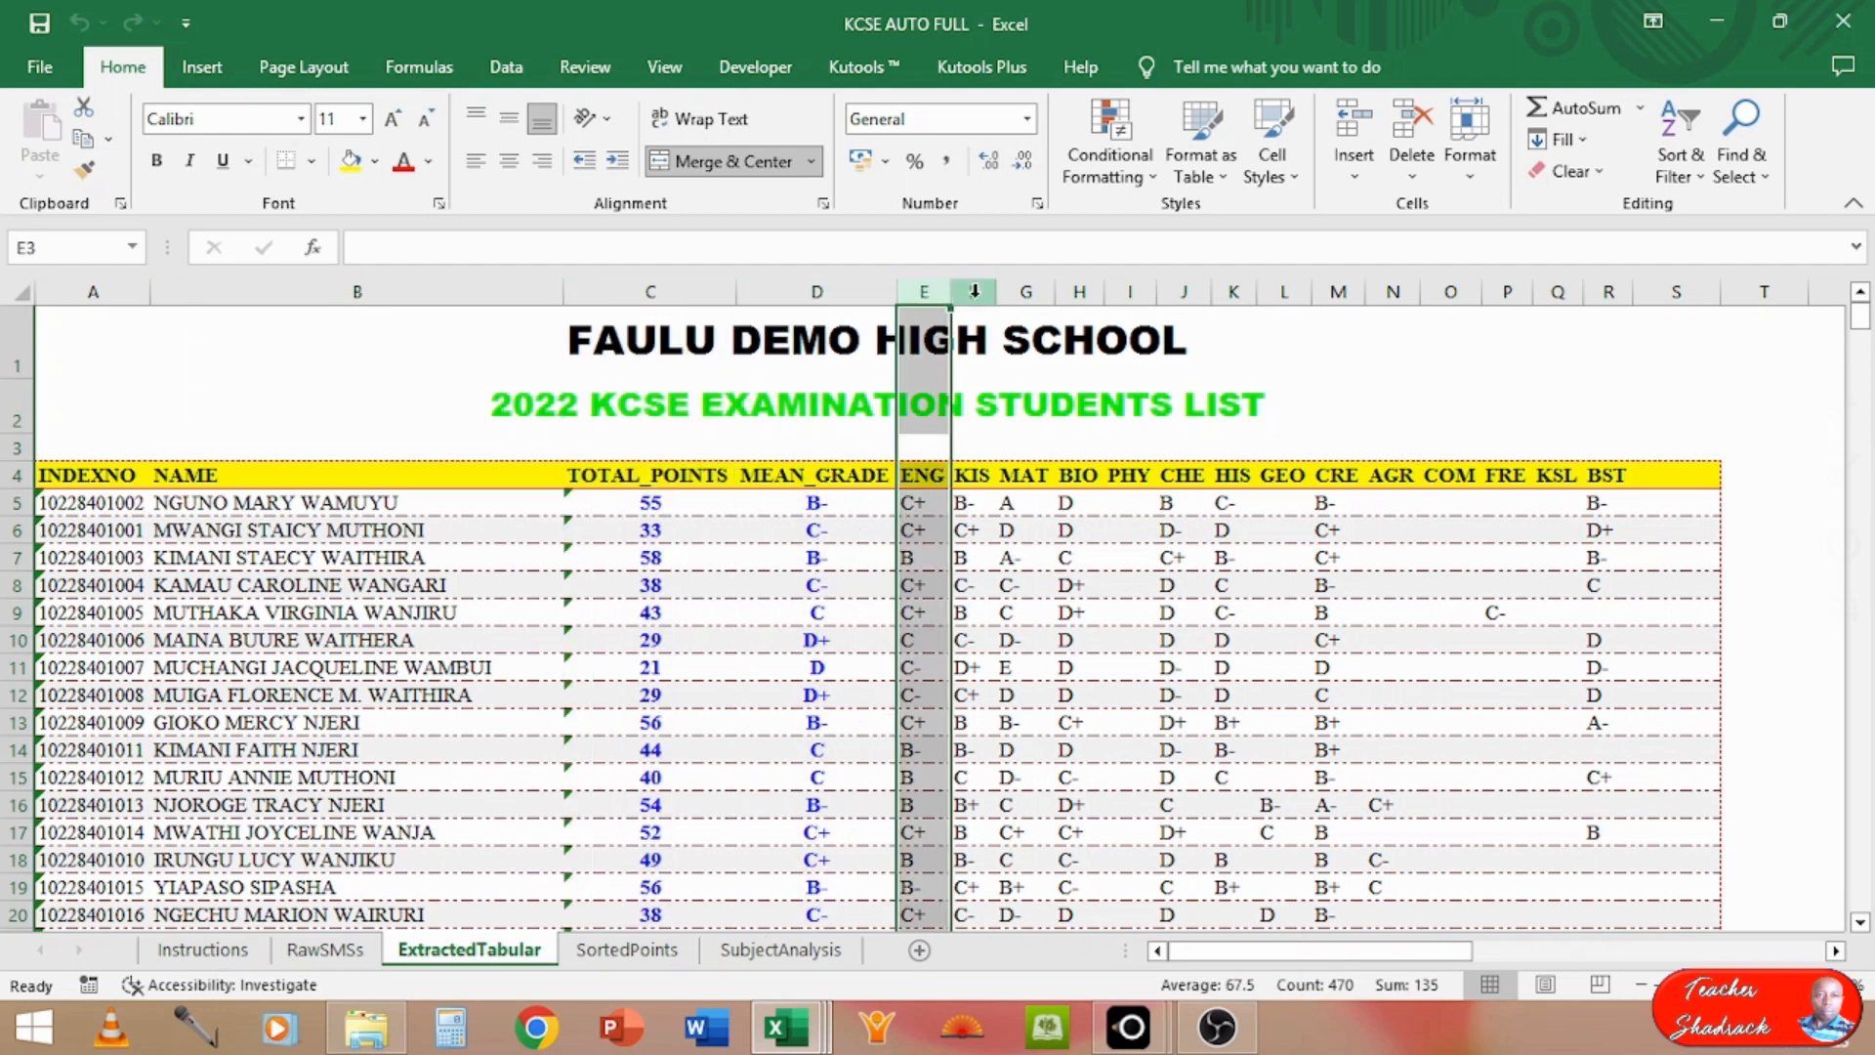
{"action": "left_click", "coordinate": [973, 289]}
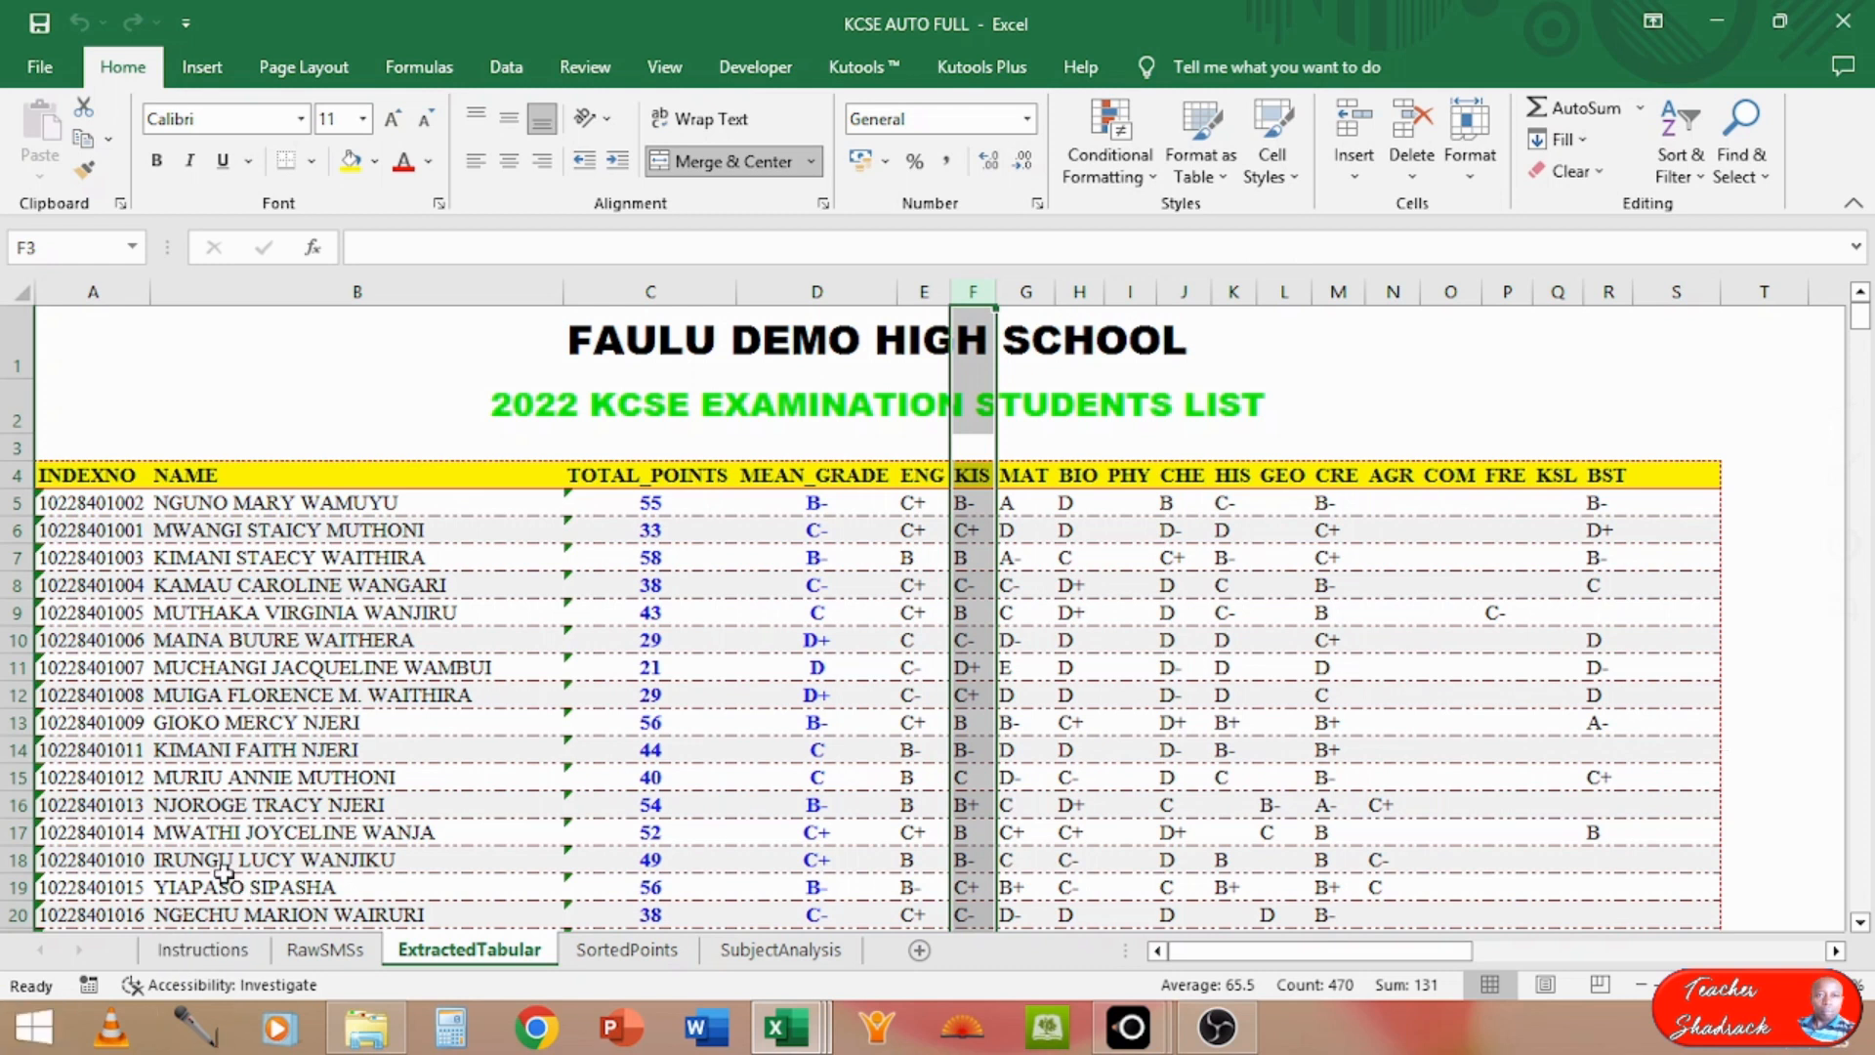
{"action": "left_click", "coordinate": [122, 813]}
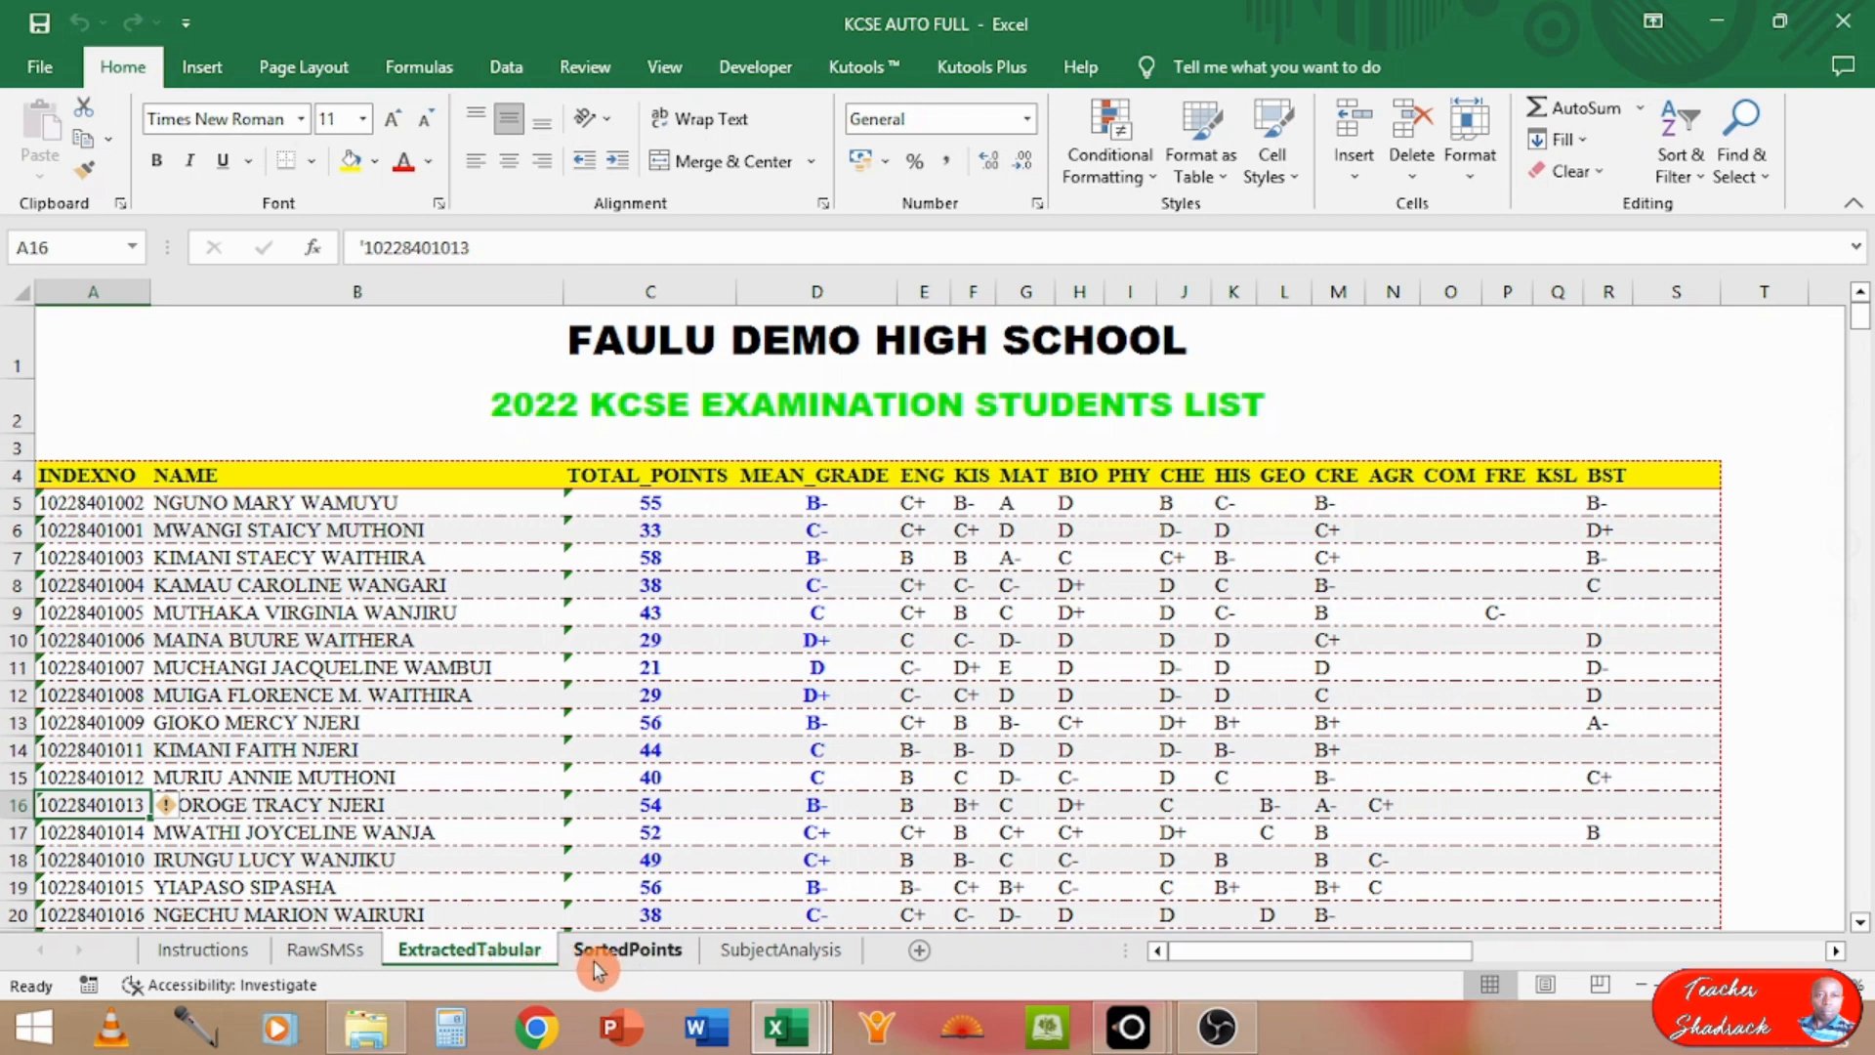
Step: Examine the SortedPoints merit list's first two student rows and its position and total points columns
{"action": "left_click", "coordinate": [646, 956]}
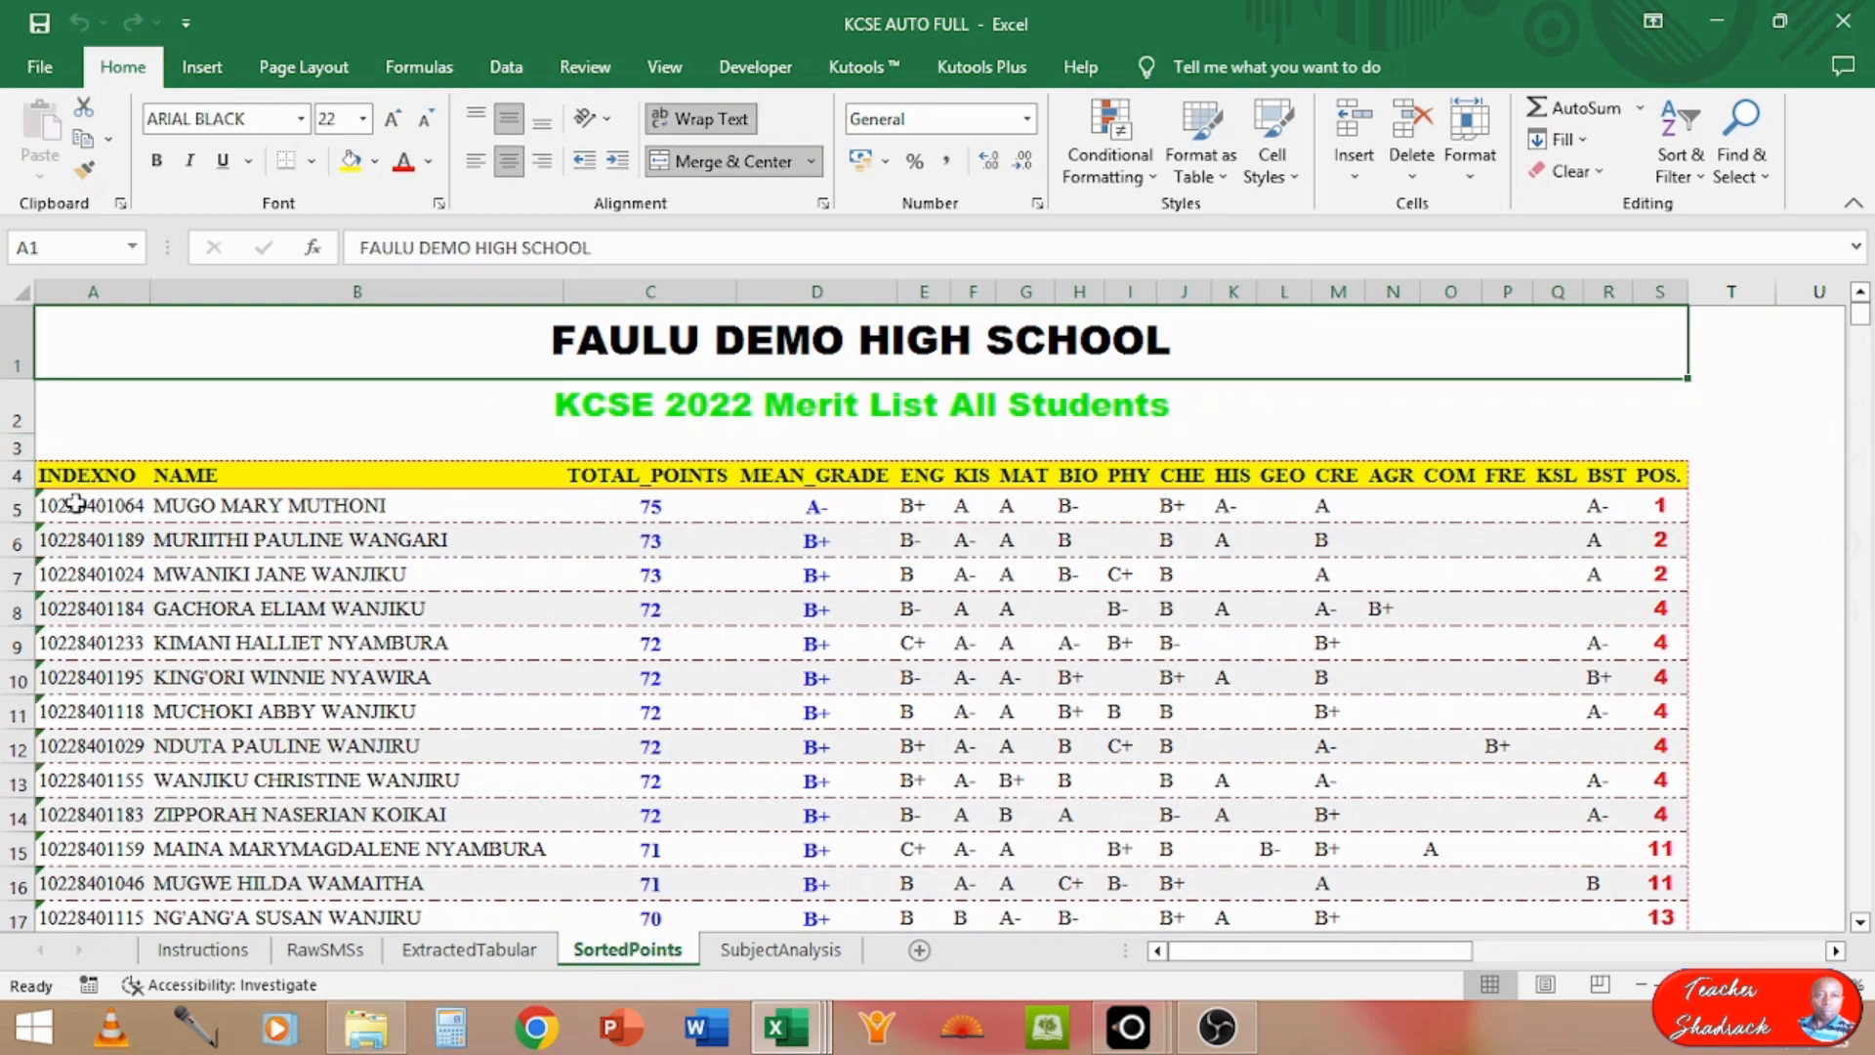
{"action": "left_click", "coordinate": [8, 507]}
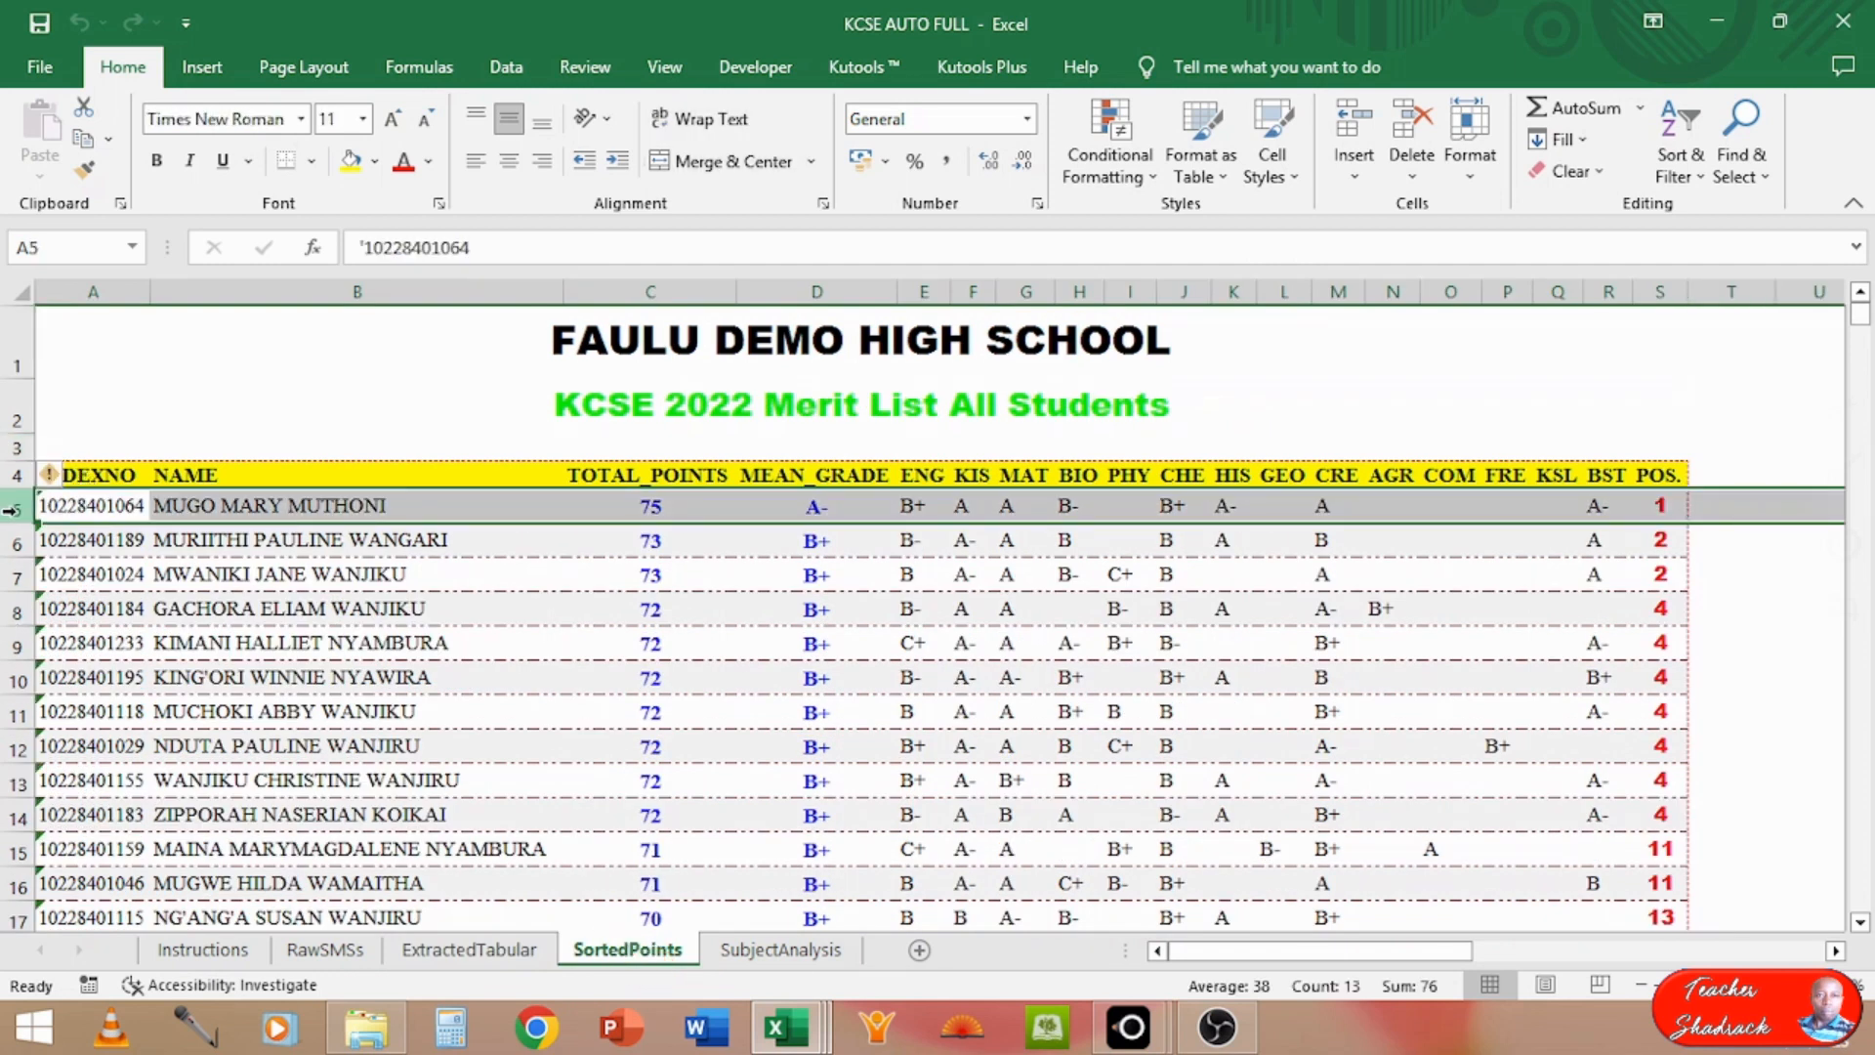
{"action": "left_click", "coordinate": [7, 542]}
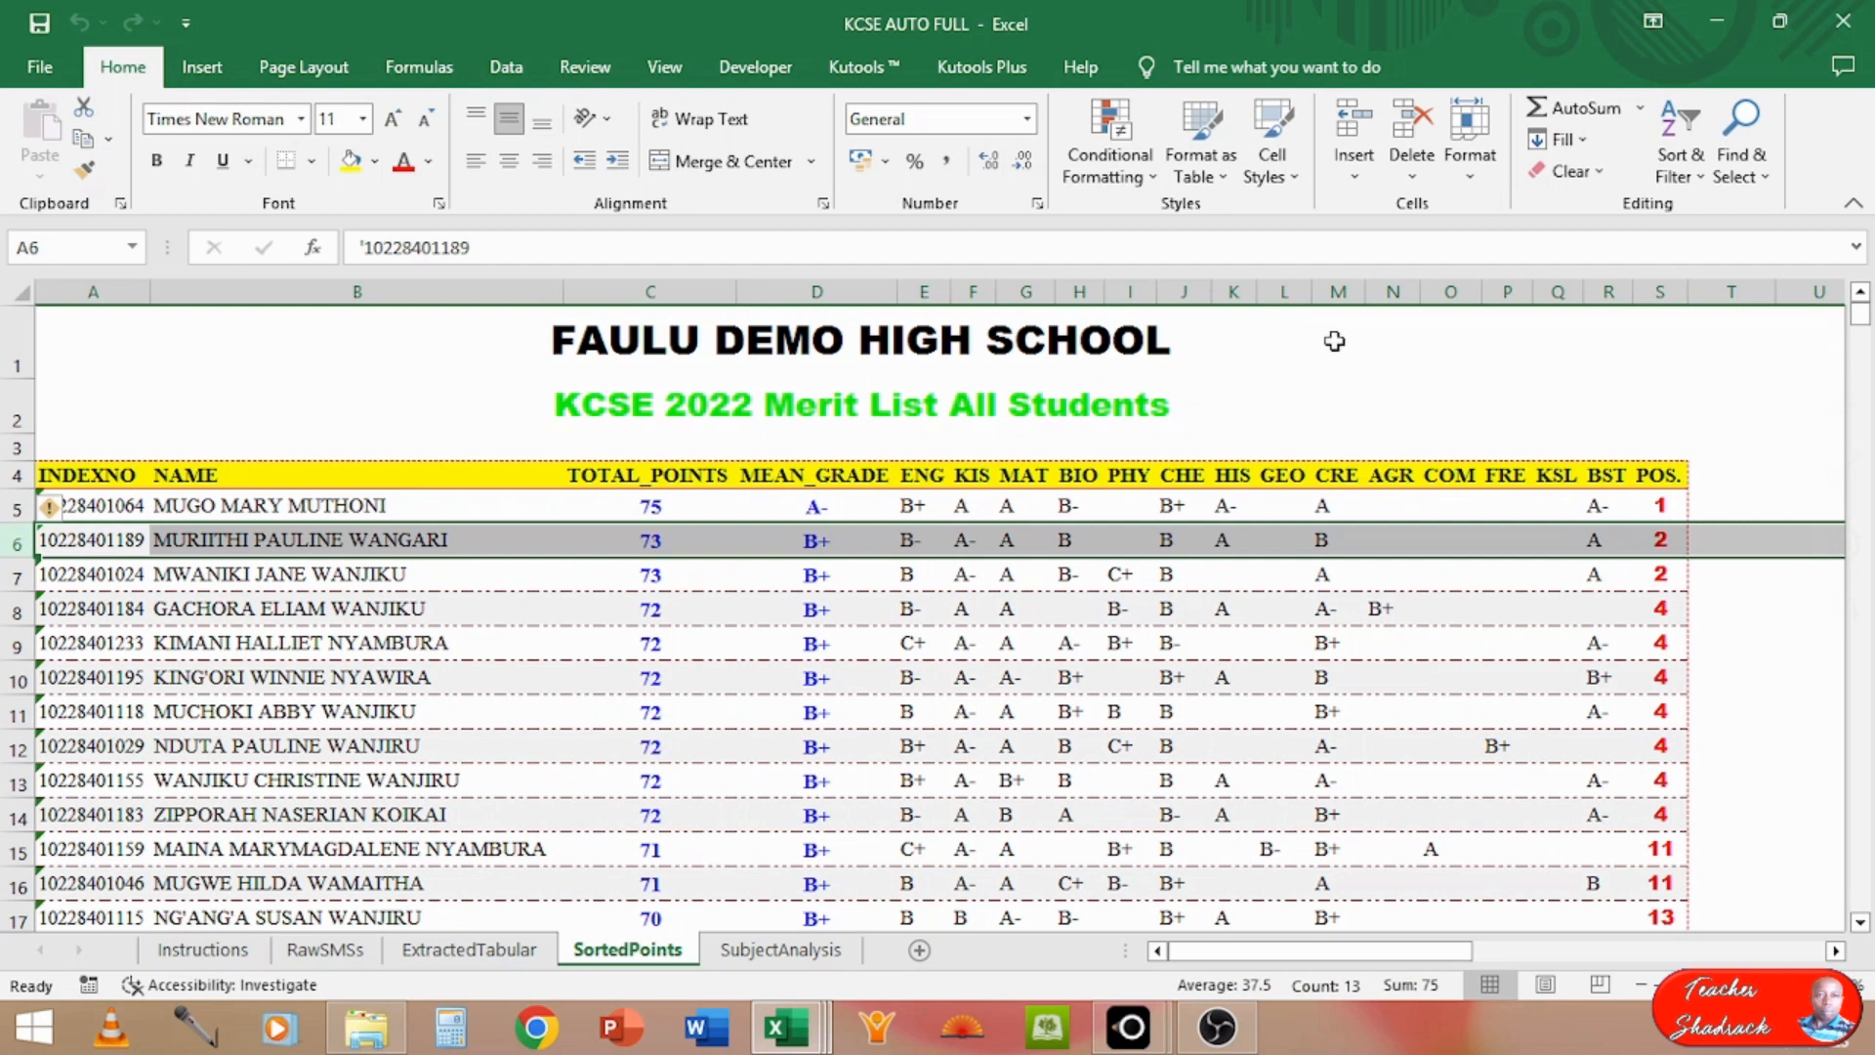
{"action": "left_click", "coordinate": [1657, 290]}
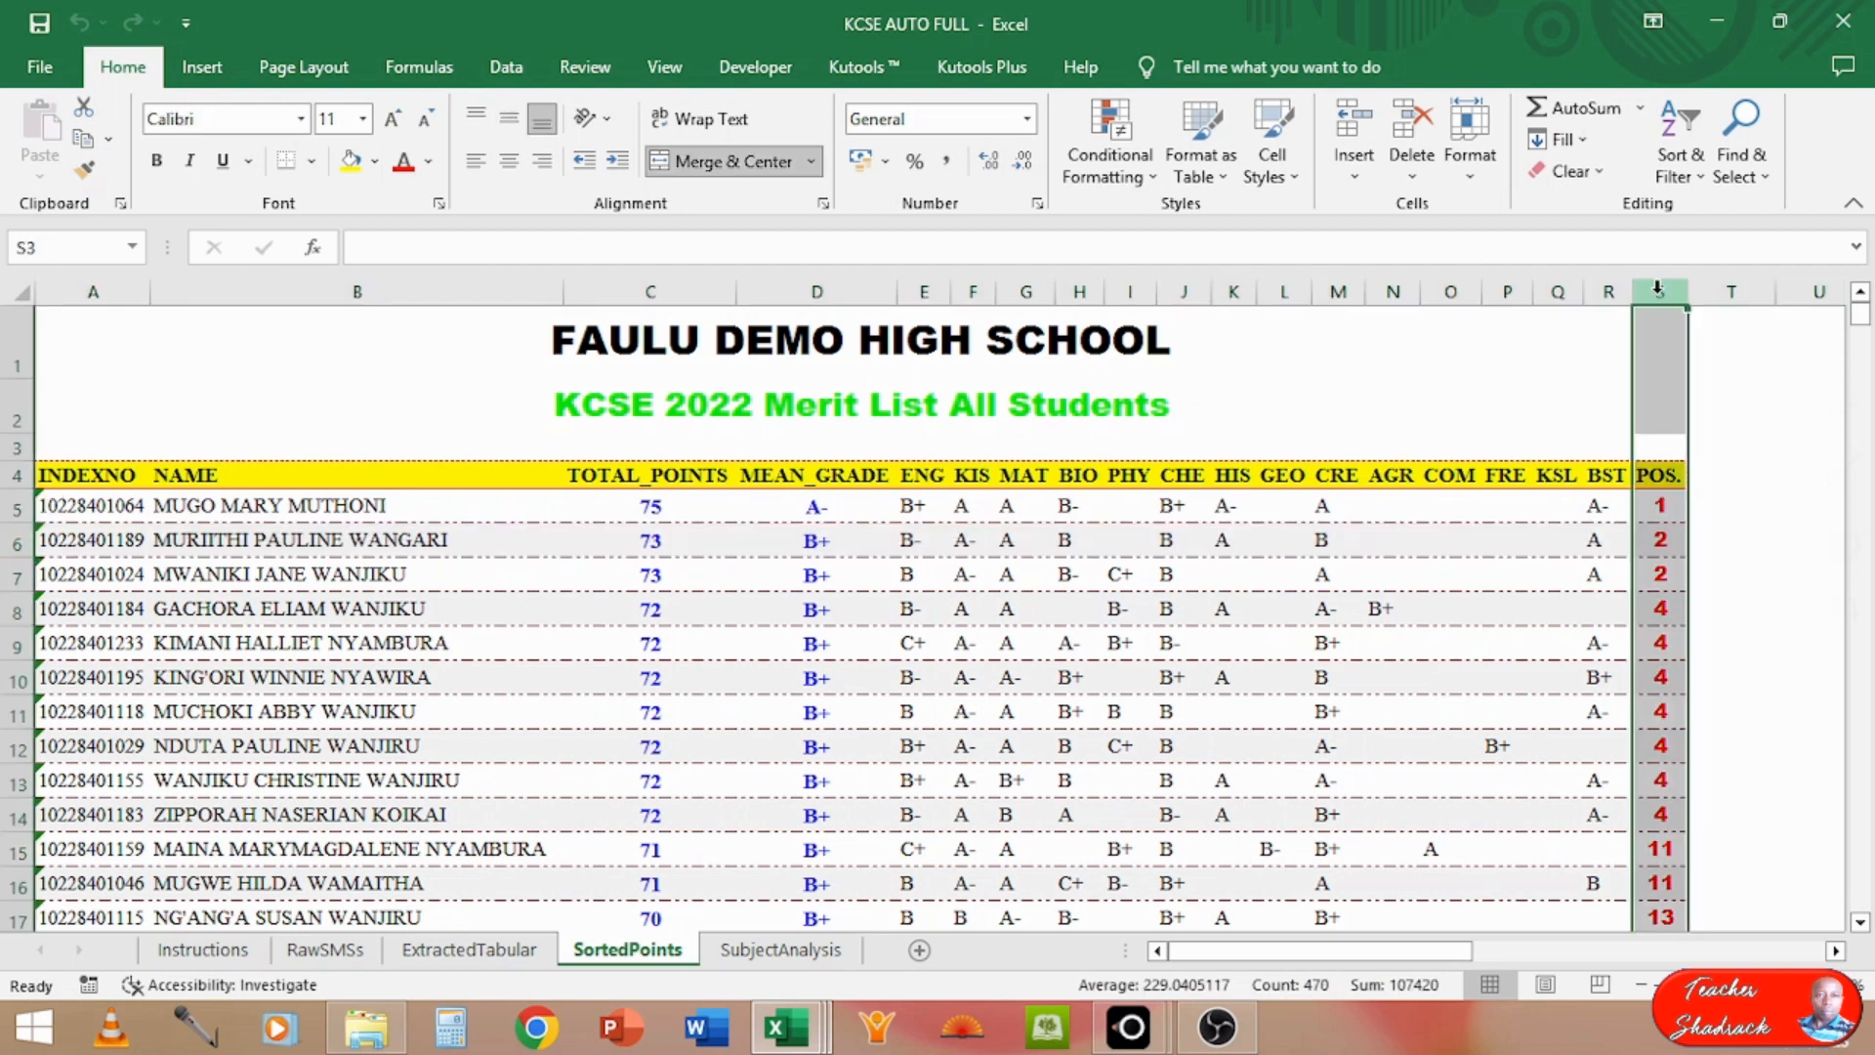
{"action": "left_click", "coordinate": [648, 292]}
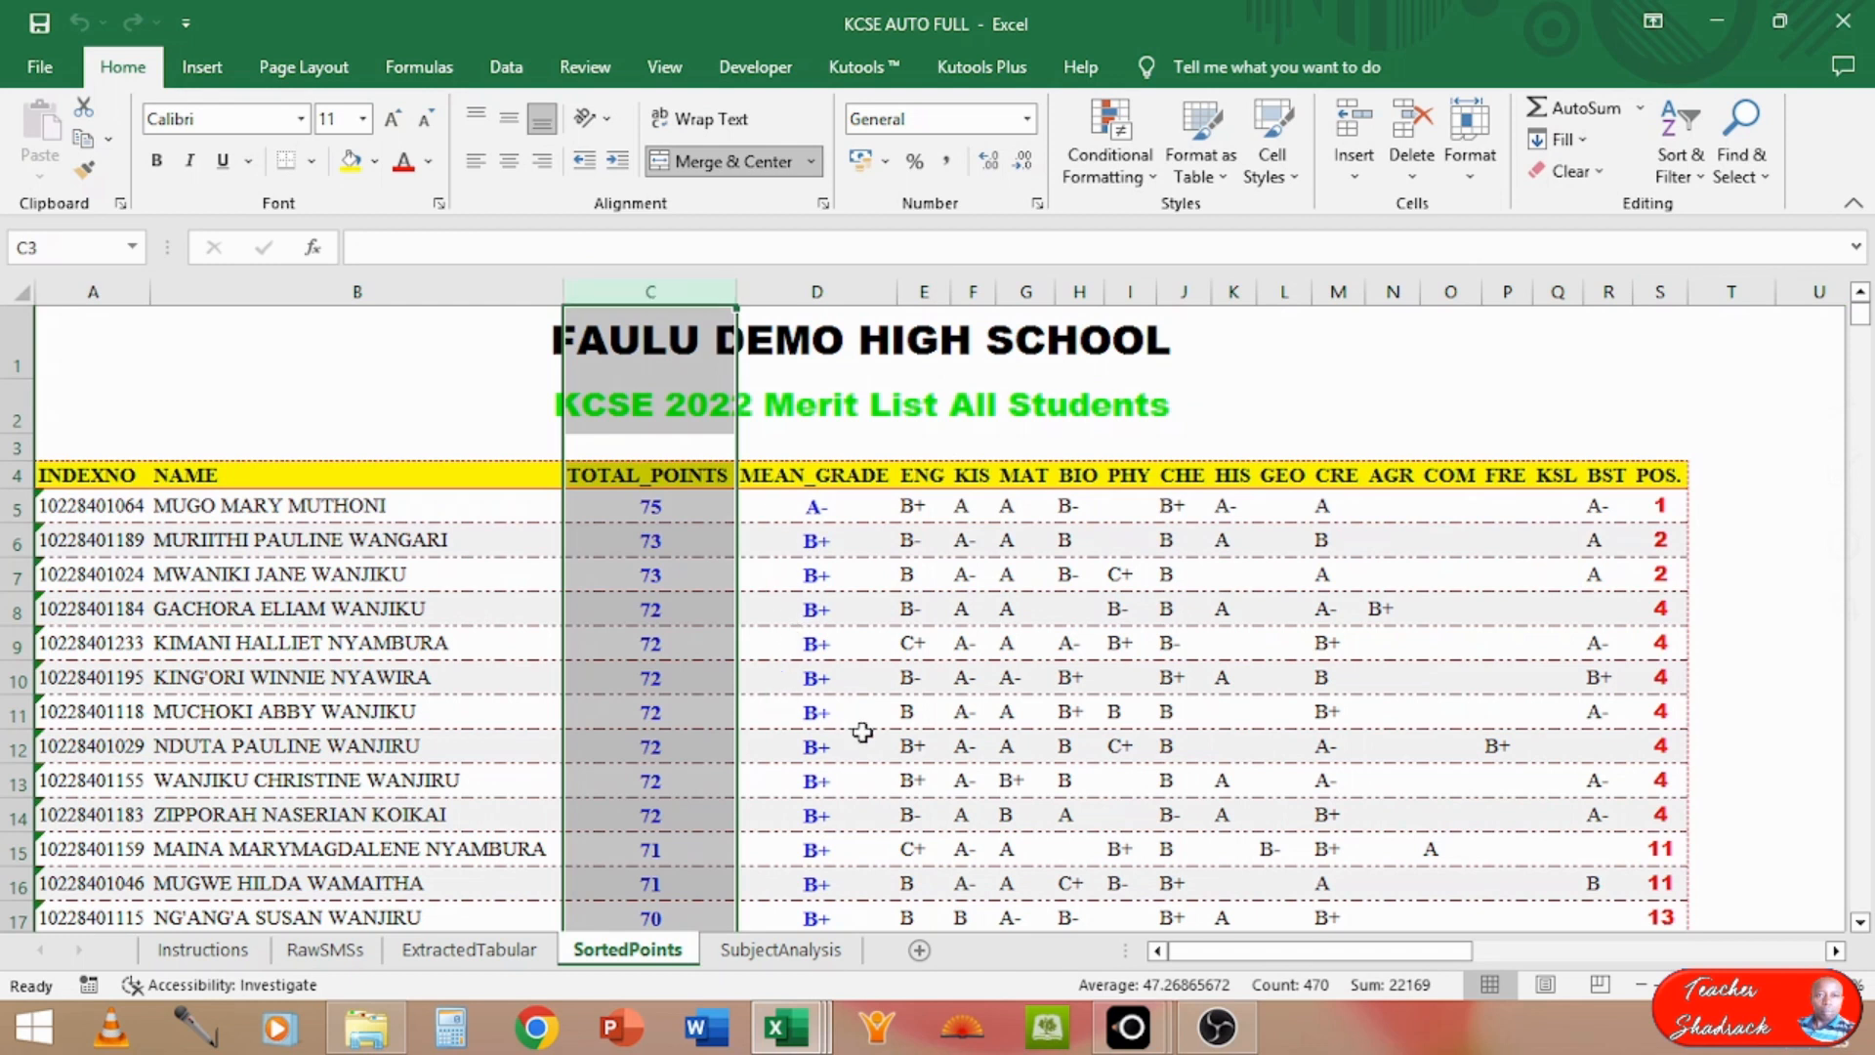
{"action": "left_click", "coordinate": [455, 855]}
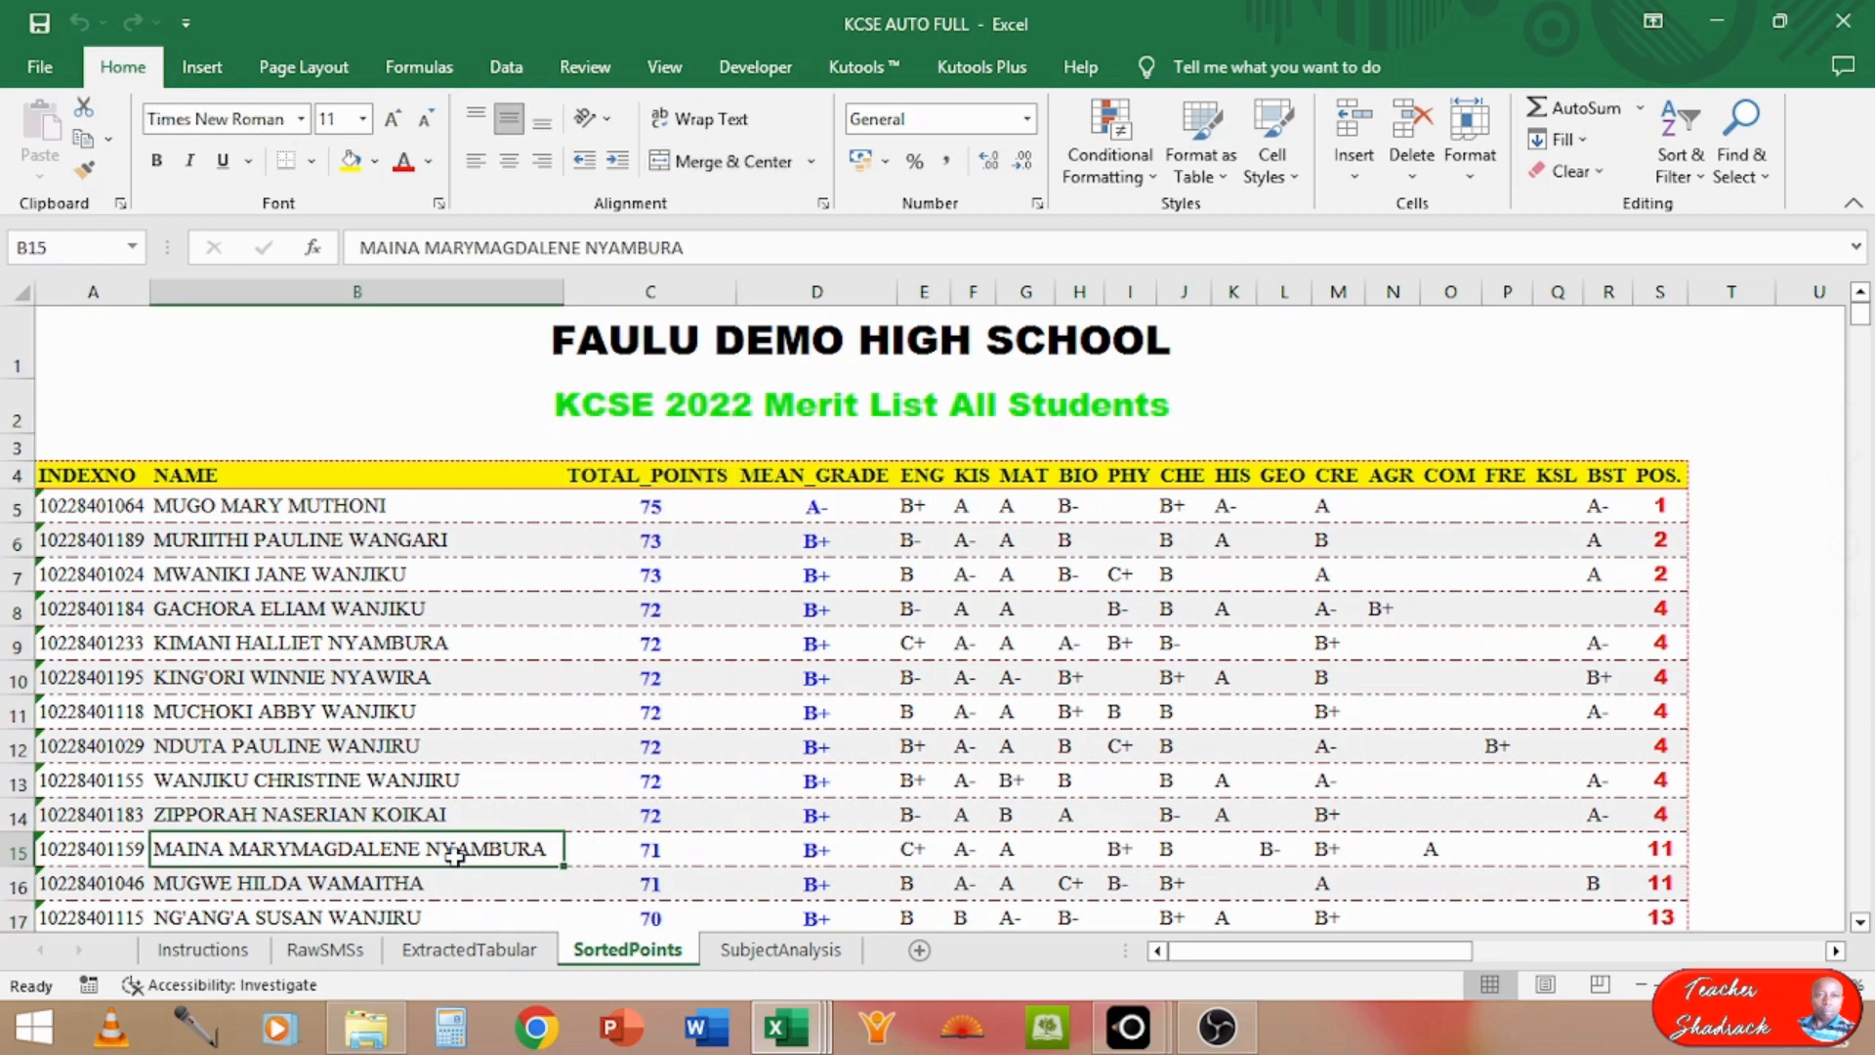
Step: Inspect the end of the SortedPoints merit list, going up from the last-ranked student through the lower positions
{"action": "key", "text": "ctrl+Down"}
{"action": "key", "text": "ctrl+Down"}
{"action": "key", "text": "ctrl+Up"}
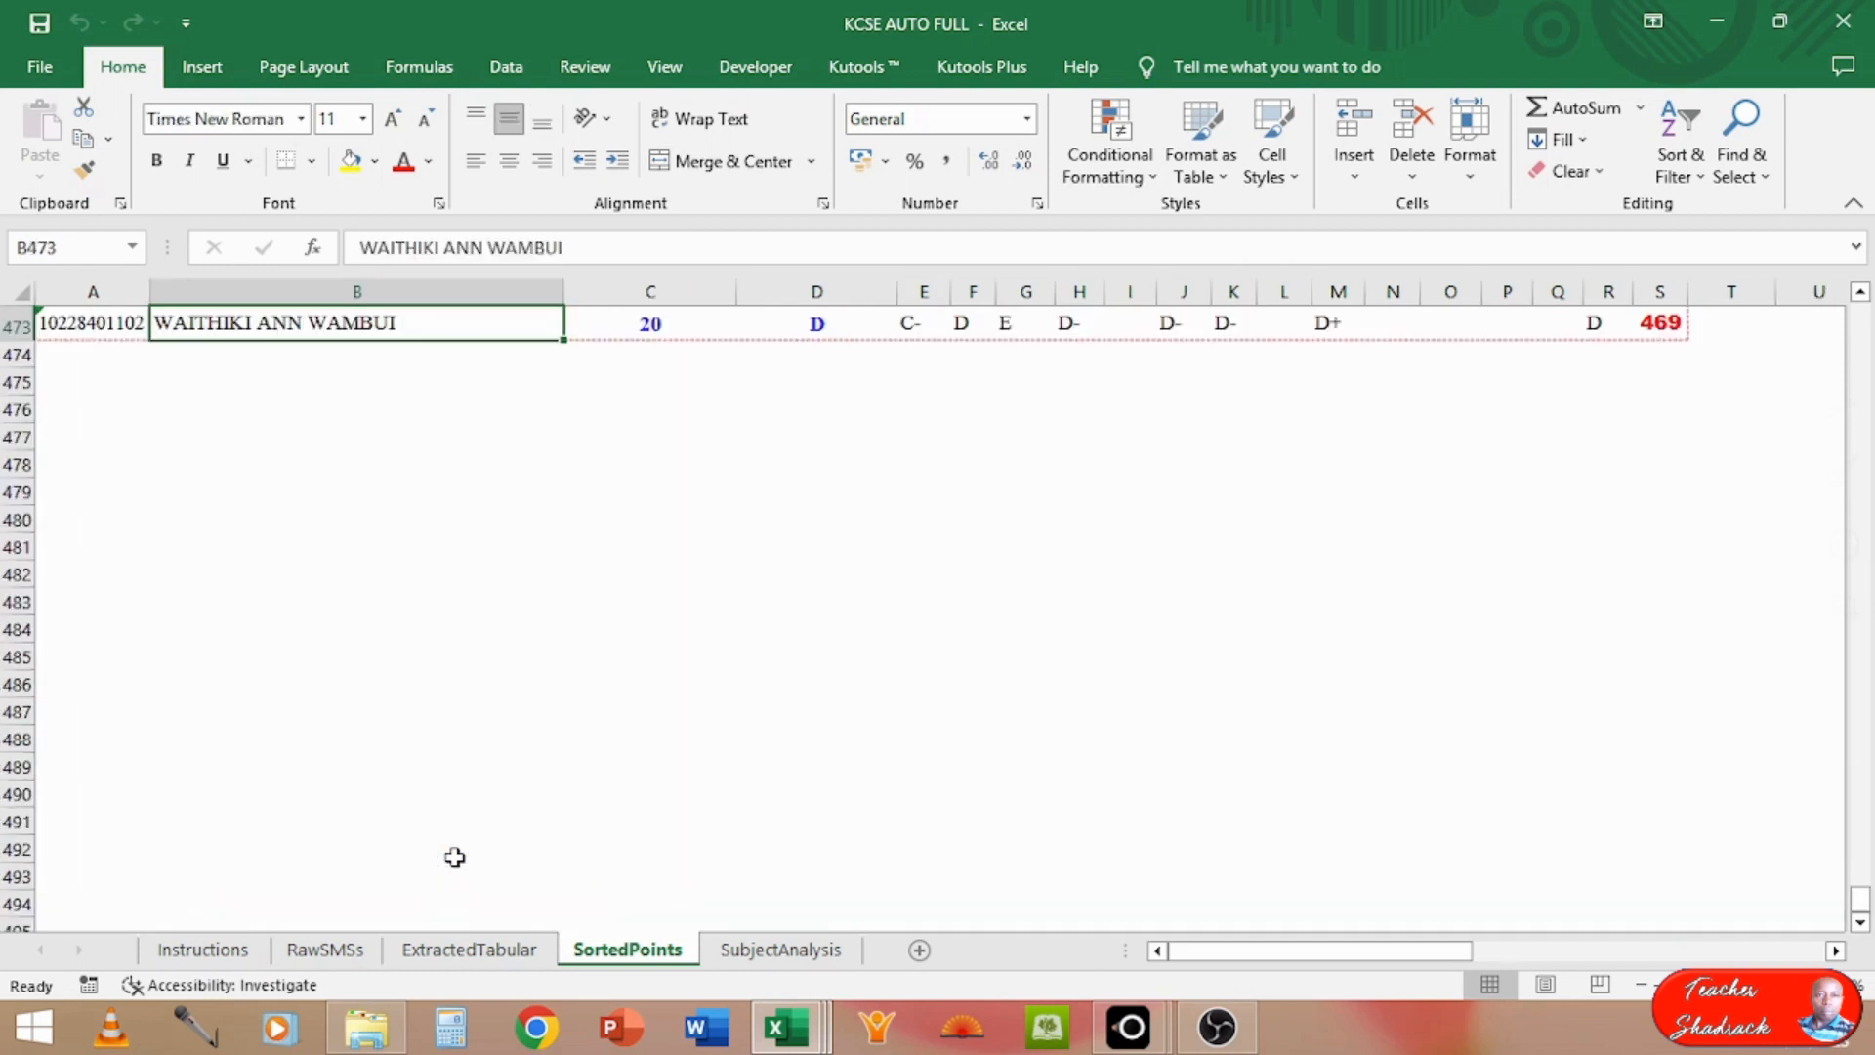
{"action": "key", "text": "Up"}
{"action": "key", "text": "Up"}
{"action": "key", "text": "Up"}
{"action": "key", "text": "Up"}
{"action": "key", "text": "Up"}
{"action": "key", "text": "Up"}
{"action": "key", "text": "Up"}
{"action": "key", "text": "Up"}
{"action": "key", "text": "Up"}
{"action": "key", "text": "Up"}
{"action": "key", "text": "Up"}
{"action": "key", "text": "Up"}
{"action": "key", "text": "Up"}
{"action": "key", "text": "Up"}
{"action": "key", "text": "Up"}
{"action": "key", "text": "Up"}
{"action": "key", "text": "Up"}
{"action": "key", "text": "Up"}
{"action": "key", "text": "Up"}
{"action": "key", "text": "Up"}
{"action": "key", "text": "Up"}
{"action": "key", "text": "Up"}
{"action": "key", "text": "Up"}
{"action": "key", "text": "Up"}
{"action": "key", "text": "Up"}
{"action": "key", "text": "Up"}
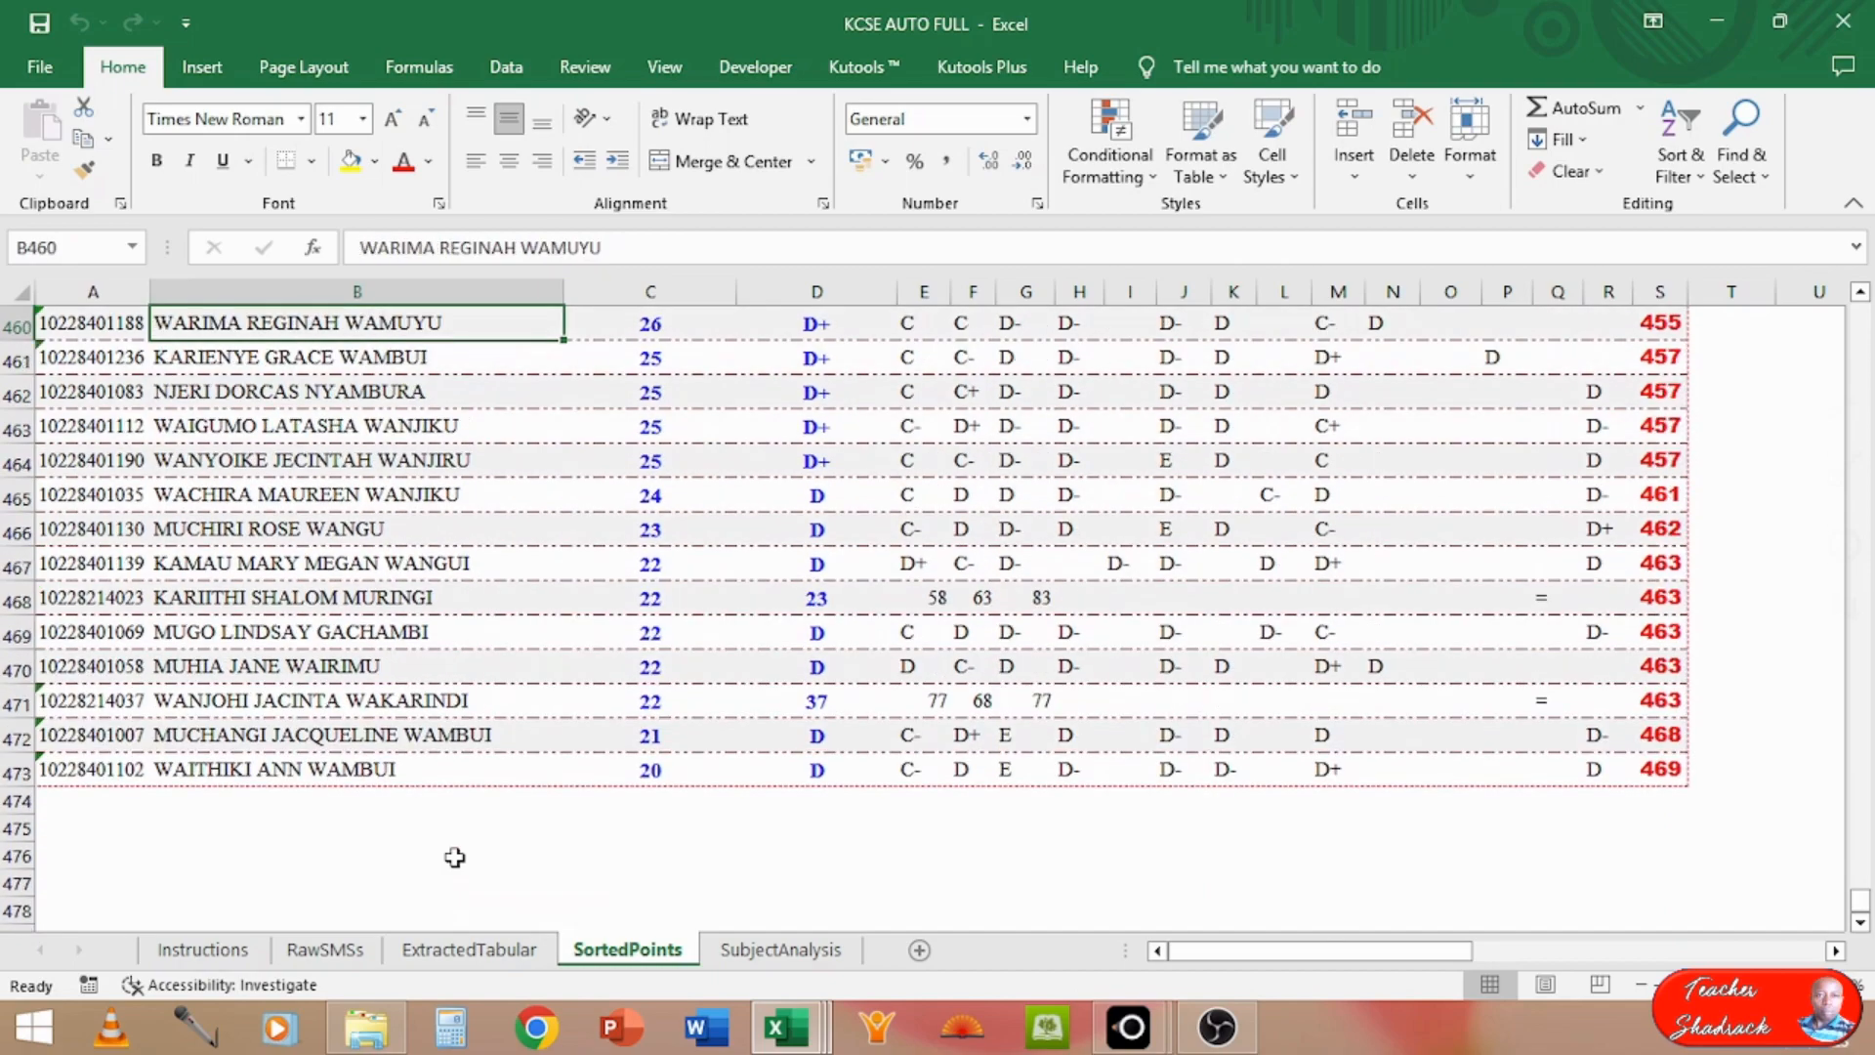
{"action": "key", "text": "Up"}
{"action": "key", "text": "Up"}
{"action": "key", "text": "Up"}
{"action": "key", "text": "Up"}
{"action": "key", "text": "Up"}
{"action": "key", "text": "Up"}
{"action": "key", "text": "Up"}
{"action": "key", "text": "Up"}
{"action": "key", "text": "Up"}
{"action": "key", "text": "Up"}
{"action": "key", "text": "Up"}
{"action": "key", "text": "Up"}
{"action": "key", "text": "Up"}
{"action": "key", "text": "Up"}
{"action": "key", "text": "Up"}
{"action": "key", "text": "Up"}
{"action": "key", "text": "Up"}
{"action": "key", "text": "Up"}
{"action": "key", "text": "Up"}
{"action": "key", "text": "Up"}
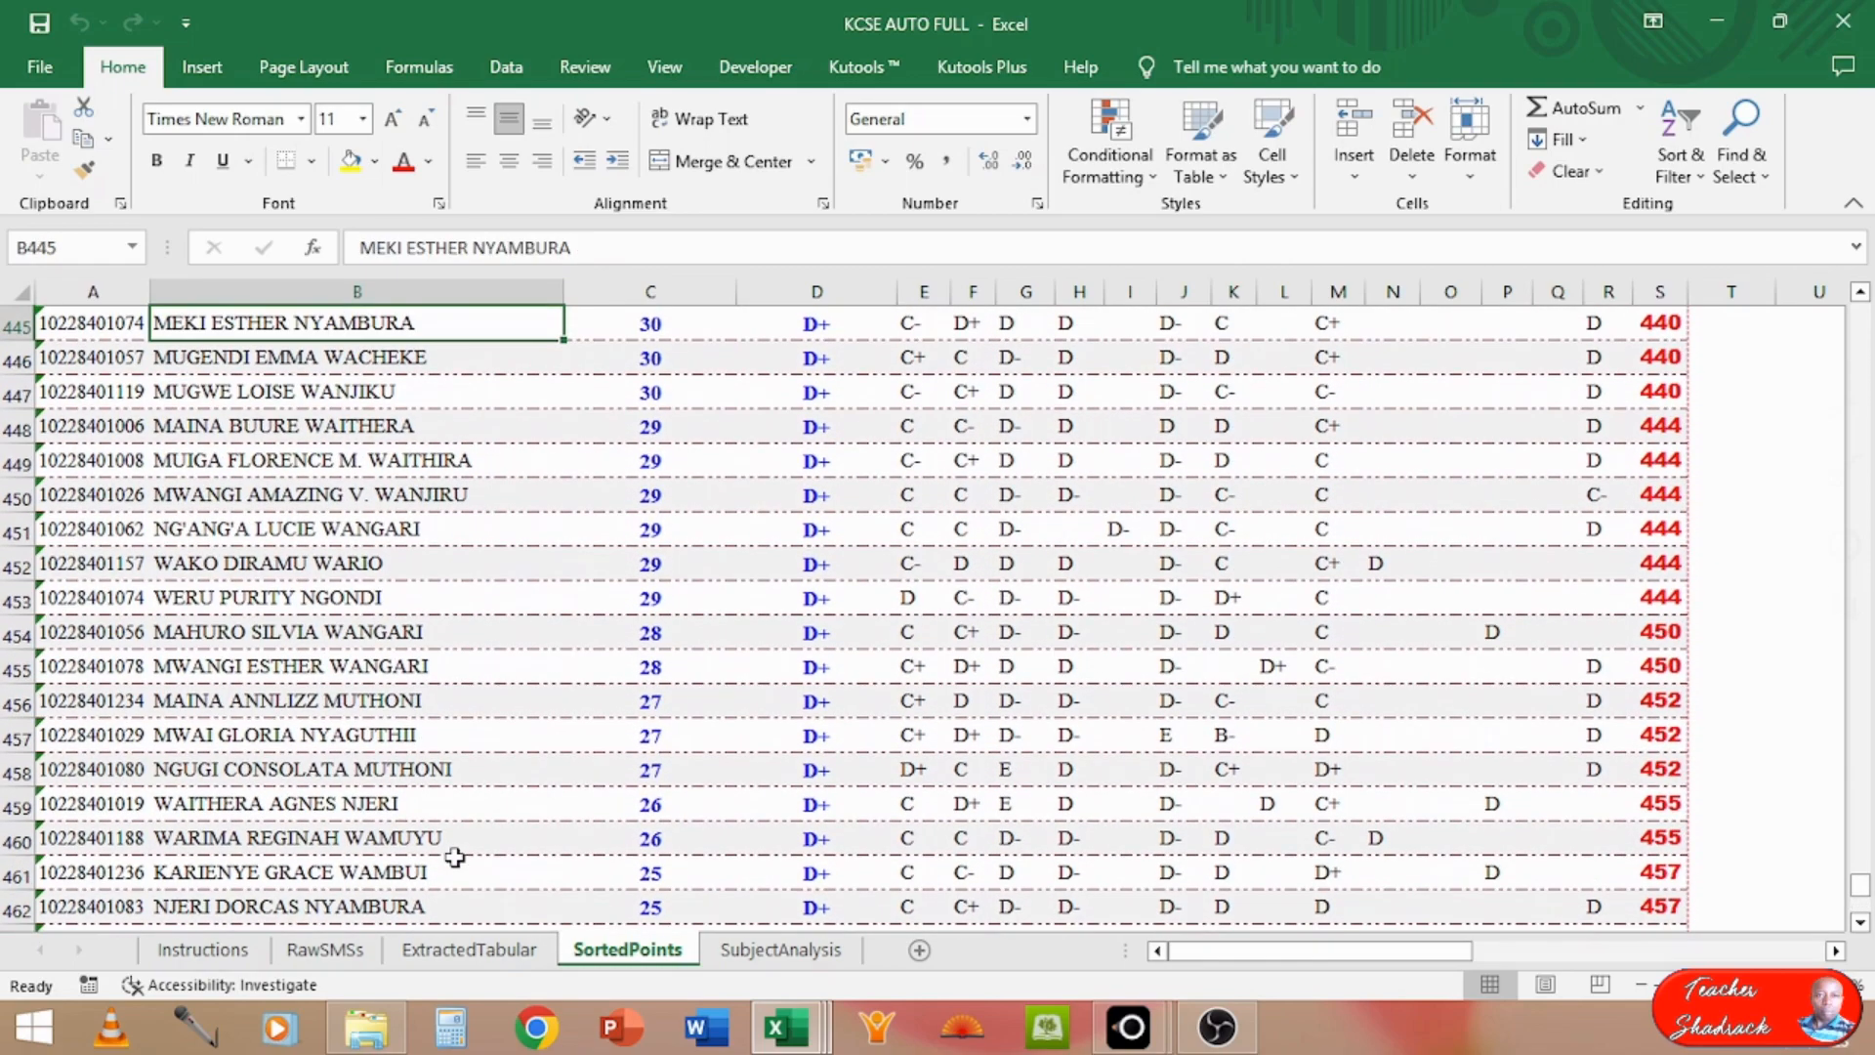
{"action": "key", "text": "Up"}
{"action": "key", "text": "Up"}
{"action": "key", "text": "Up"}
{"action": "key", "text": "Up"}
{"action": "key", "text": "Up"}
{"action": "key", "text": "Up"}
{"action": "key", "text": "Up"}
{"action": "key", "text": "Up"}
{"action": "key", "text": "Up"}
{"action": "key", "text": "Up"}
{"action": "key", "text": "Up"}
{"action": "key", "text": "Up"}
{"action": "key", "text": "Up"}
{"action": "key", "text": "Up"}
{"action": "key", "text": "Up"}
{"action": "key", "text": "Up"}
{"action": "key", "text": "Up"}
{"action": "key", "text": "Up"}
{"action": "key", "text": "Up"}
{"action": "key", "text": "Up"}
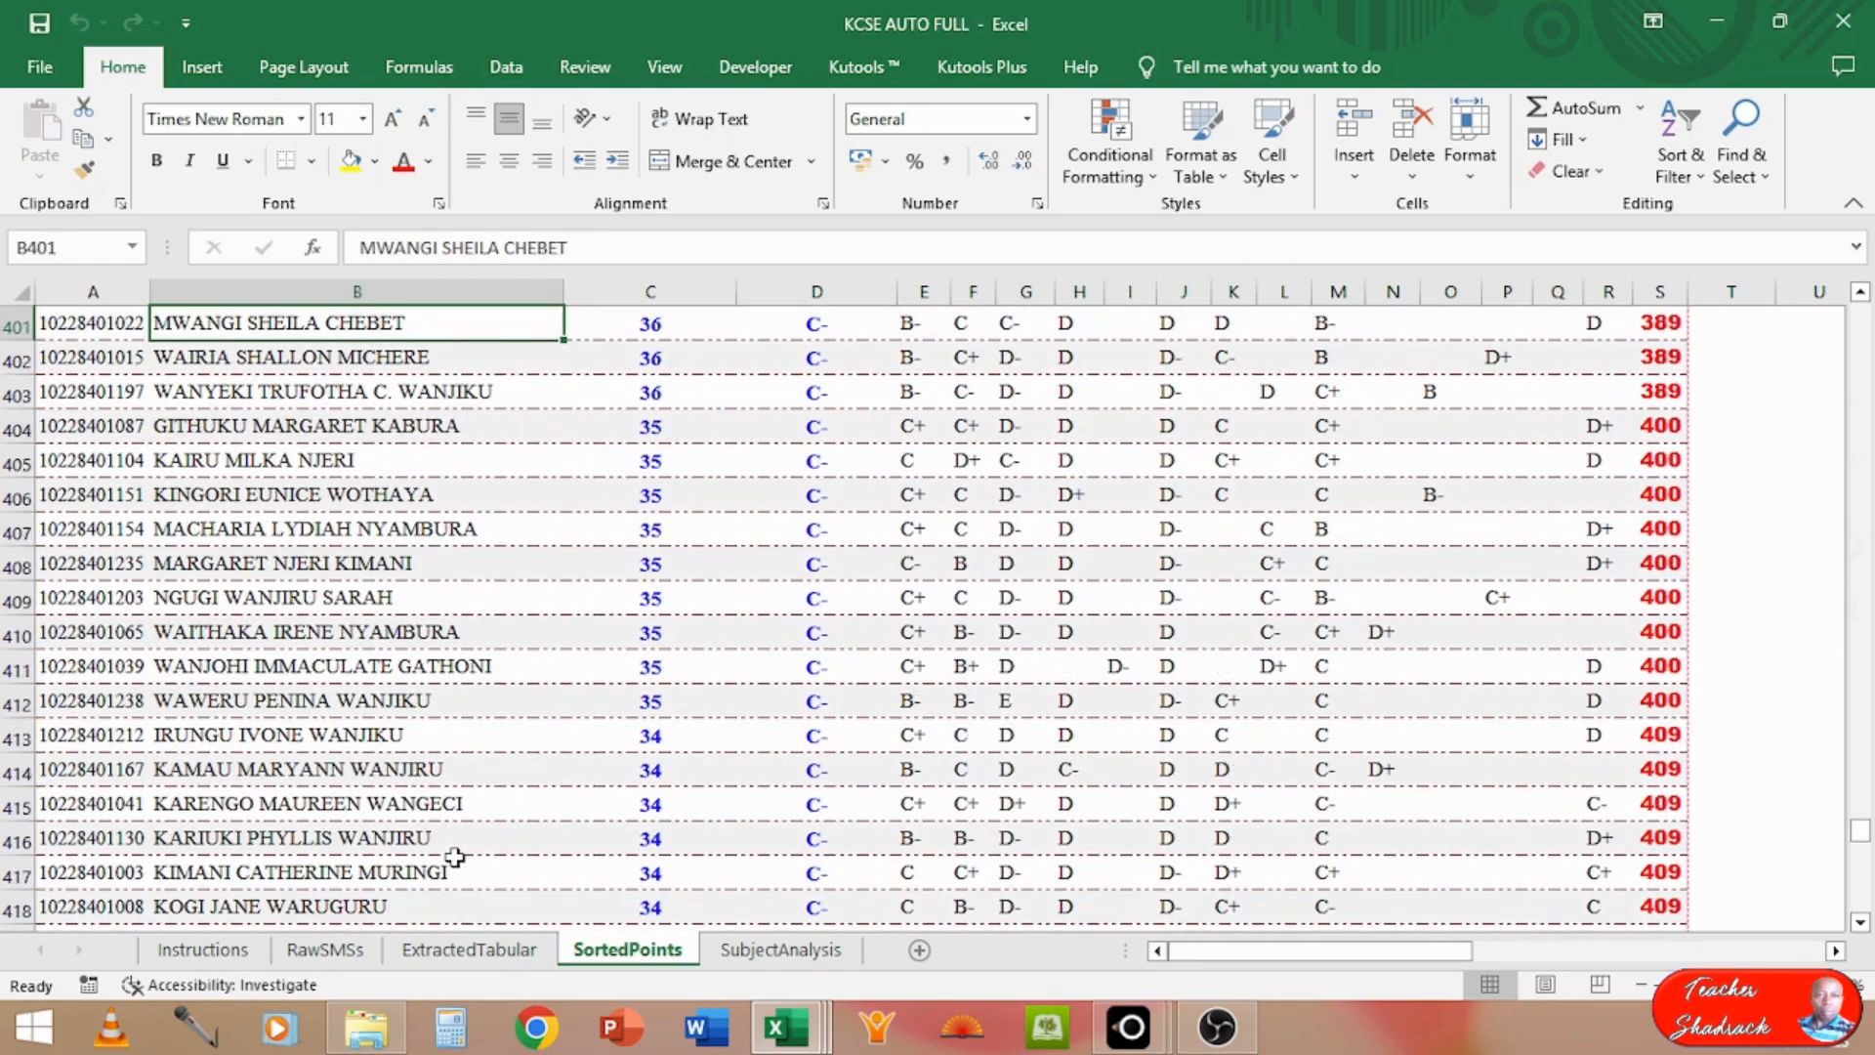
Step: Examine the English row of the SubjectAnalysis sheet, from its entries across the grade counts to the mean score
{"action": "left_click", "coordinate": [778, 954]}
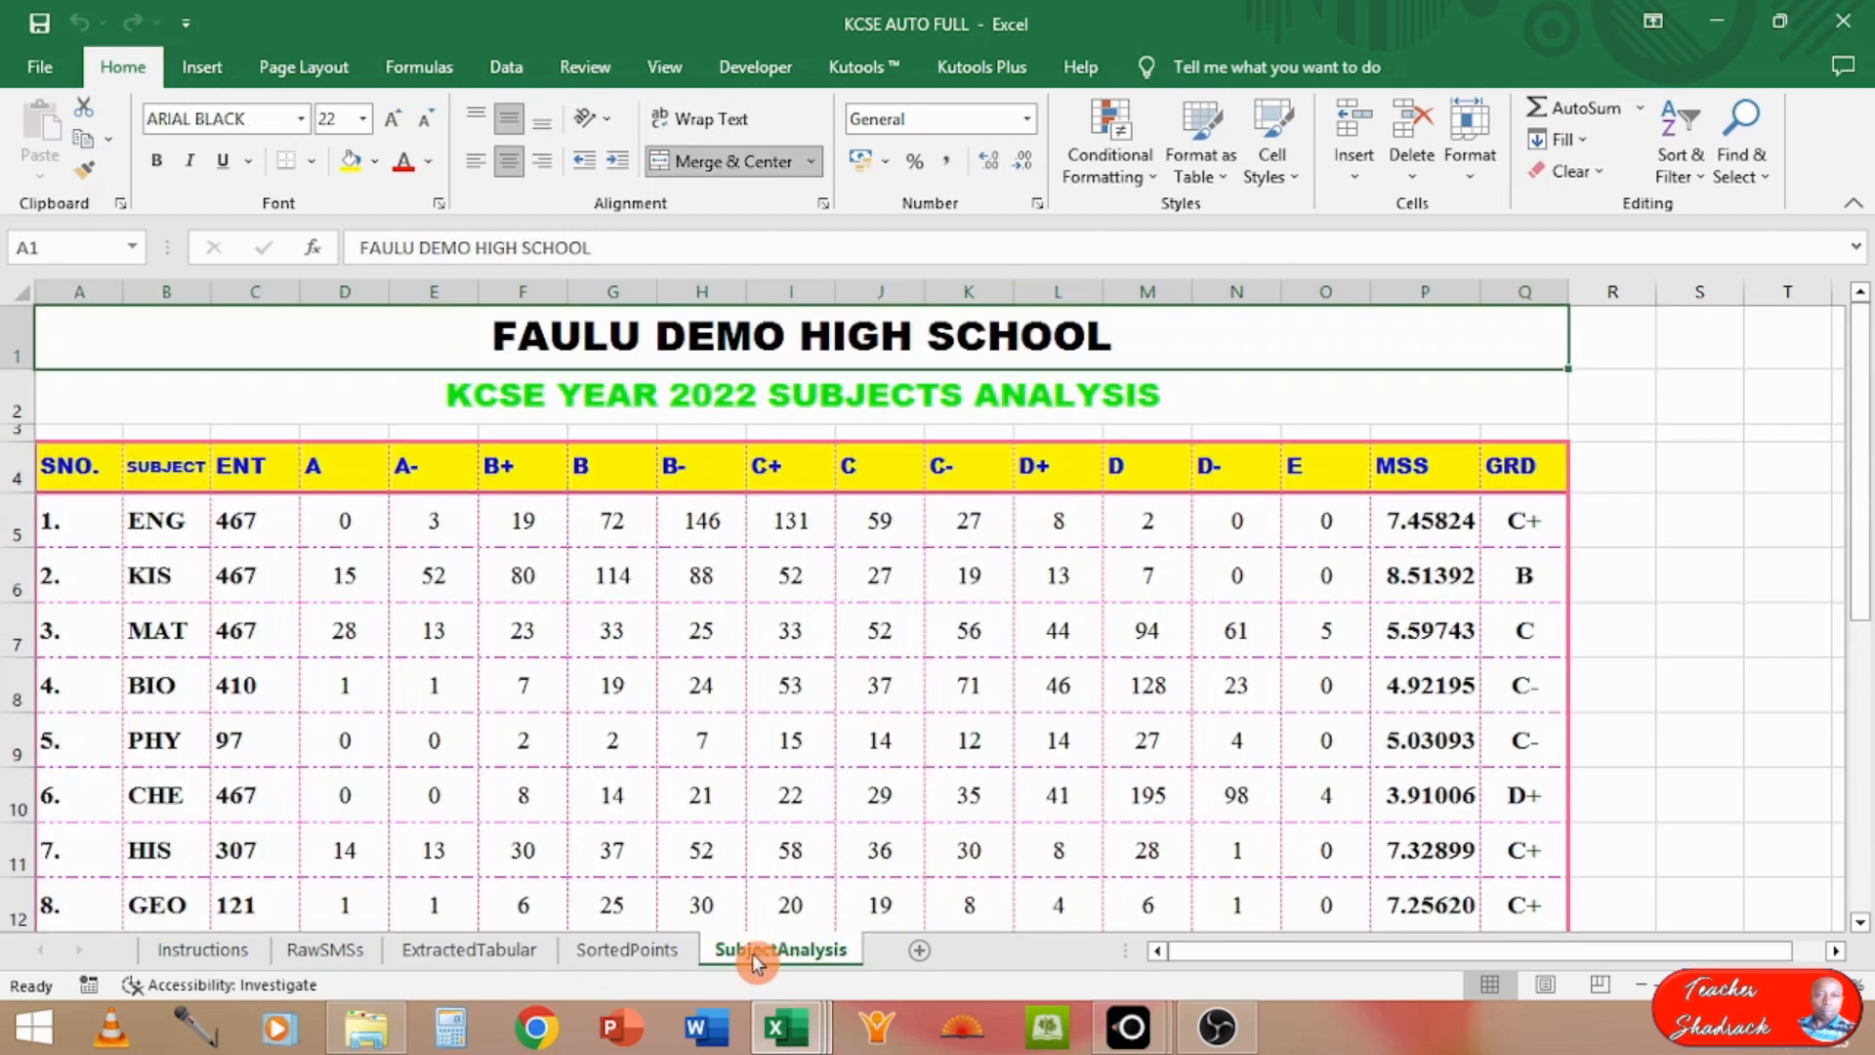
{"action": "left_click", "coordinate": [177, 536]}
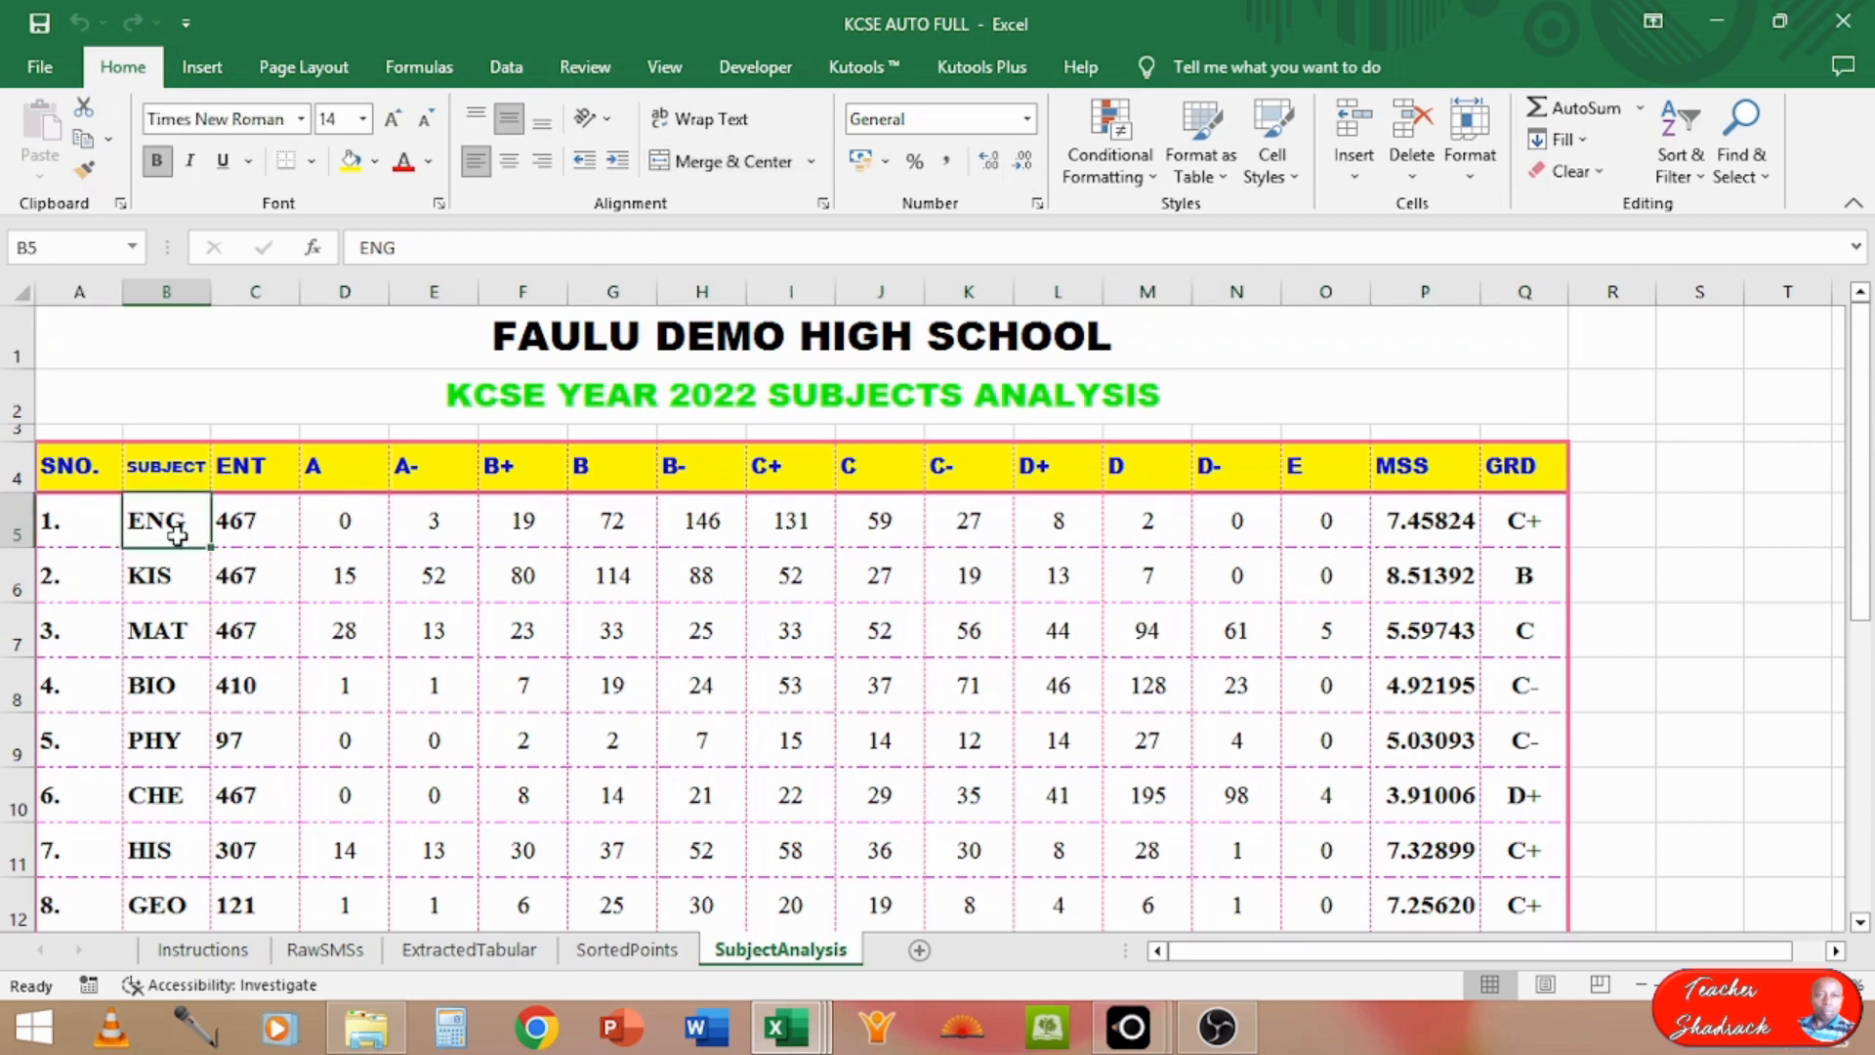
{"action": "key", "text": "Right"}
{"action": "key", "text": "Right"}
{"action": "key", "text": "Right"}
{"action": "key", "text": "Right"}
{"action": "key", "text": "Right"}
{"action": "key", "text": "Right"}
{"action": "key", "text": "Right"}
{"action": "key", "text": "Right"}
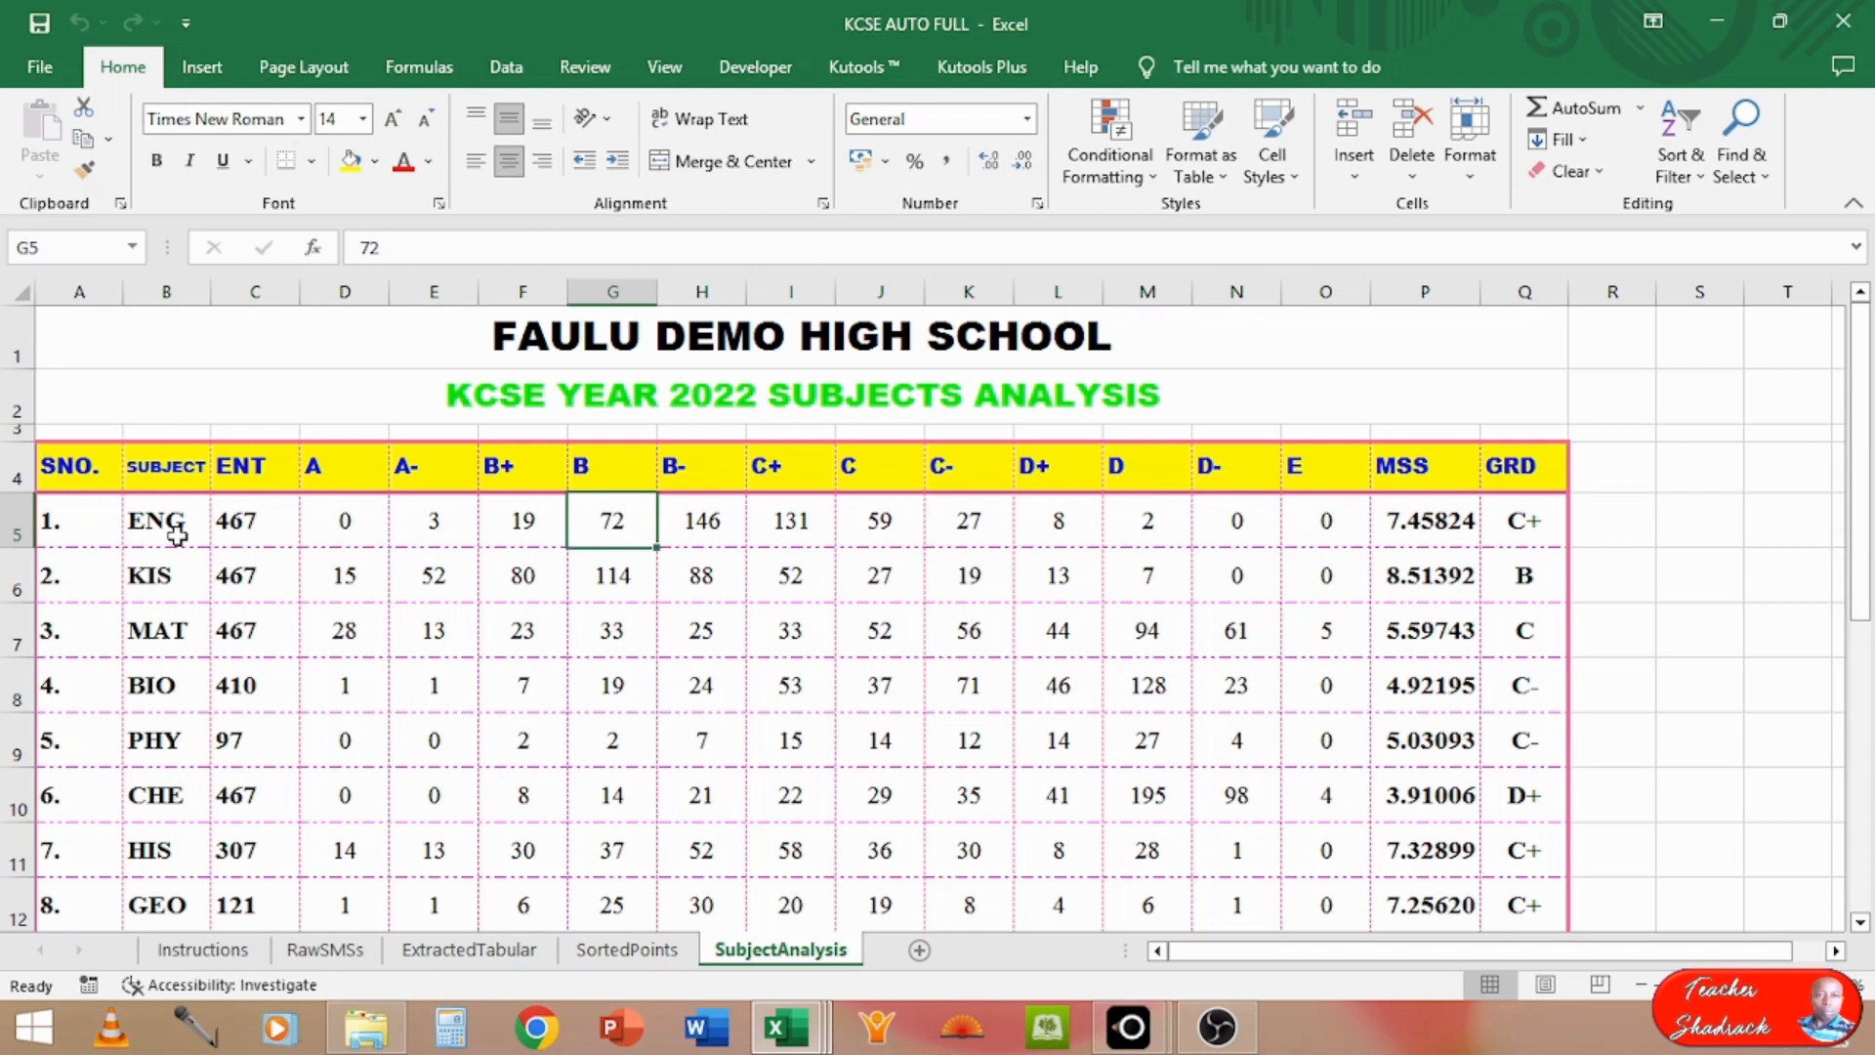
{"action": "key", "text": "Right"}
{"action": "key", "text": "Right"}
{"action": "key", "text": "Right"}
{"action": "key", "text": "Right"}
{"action": "key", "text": "Right"}
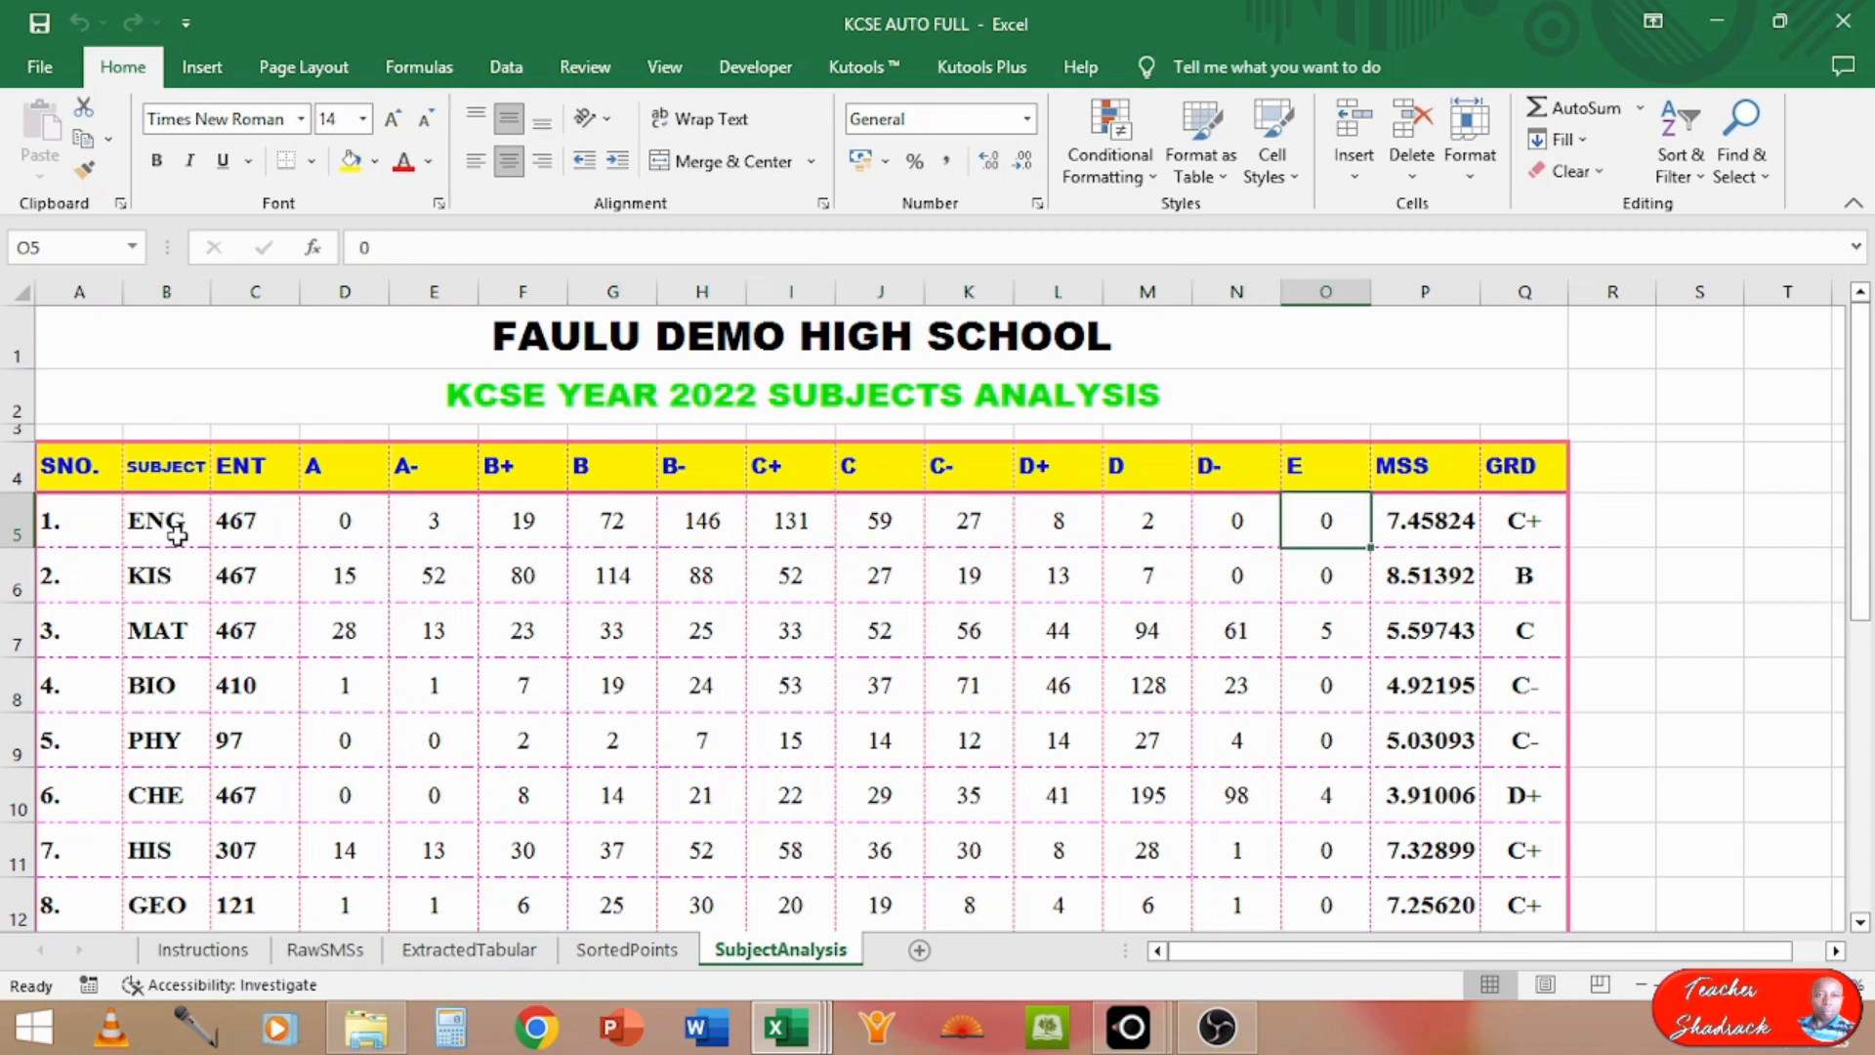
{"action": "key", "text": "Right"}
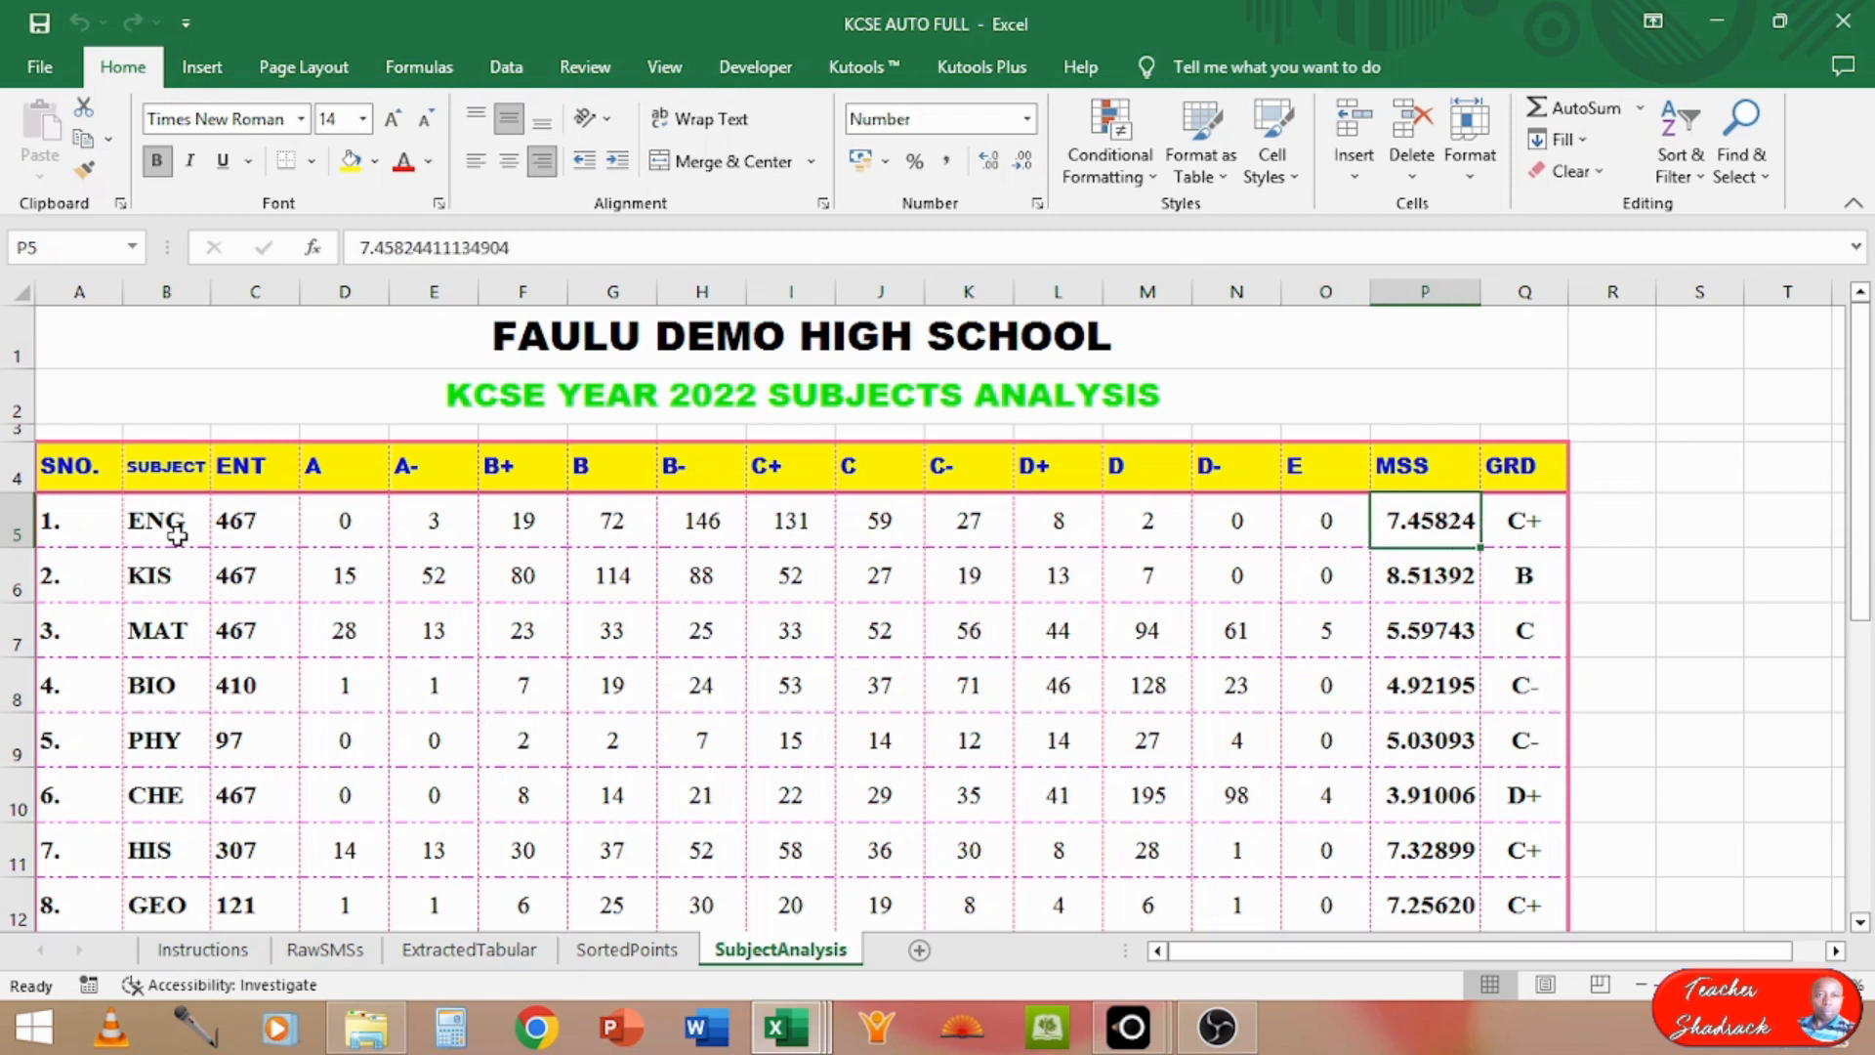
Step: Check the mean scores of the remaining subjects on the SubjectAnalysis sheet, and return to the Instructions sheet
{"action": "key", "text": "Down"}
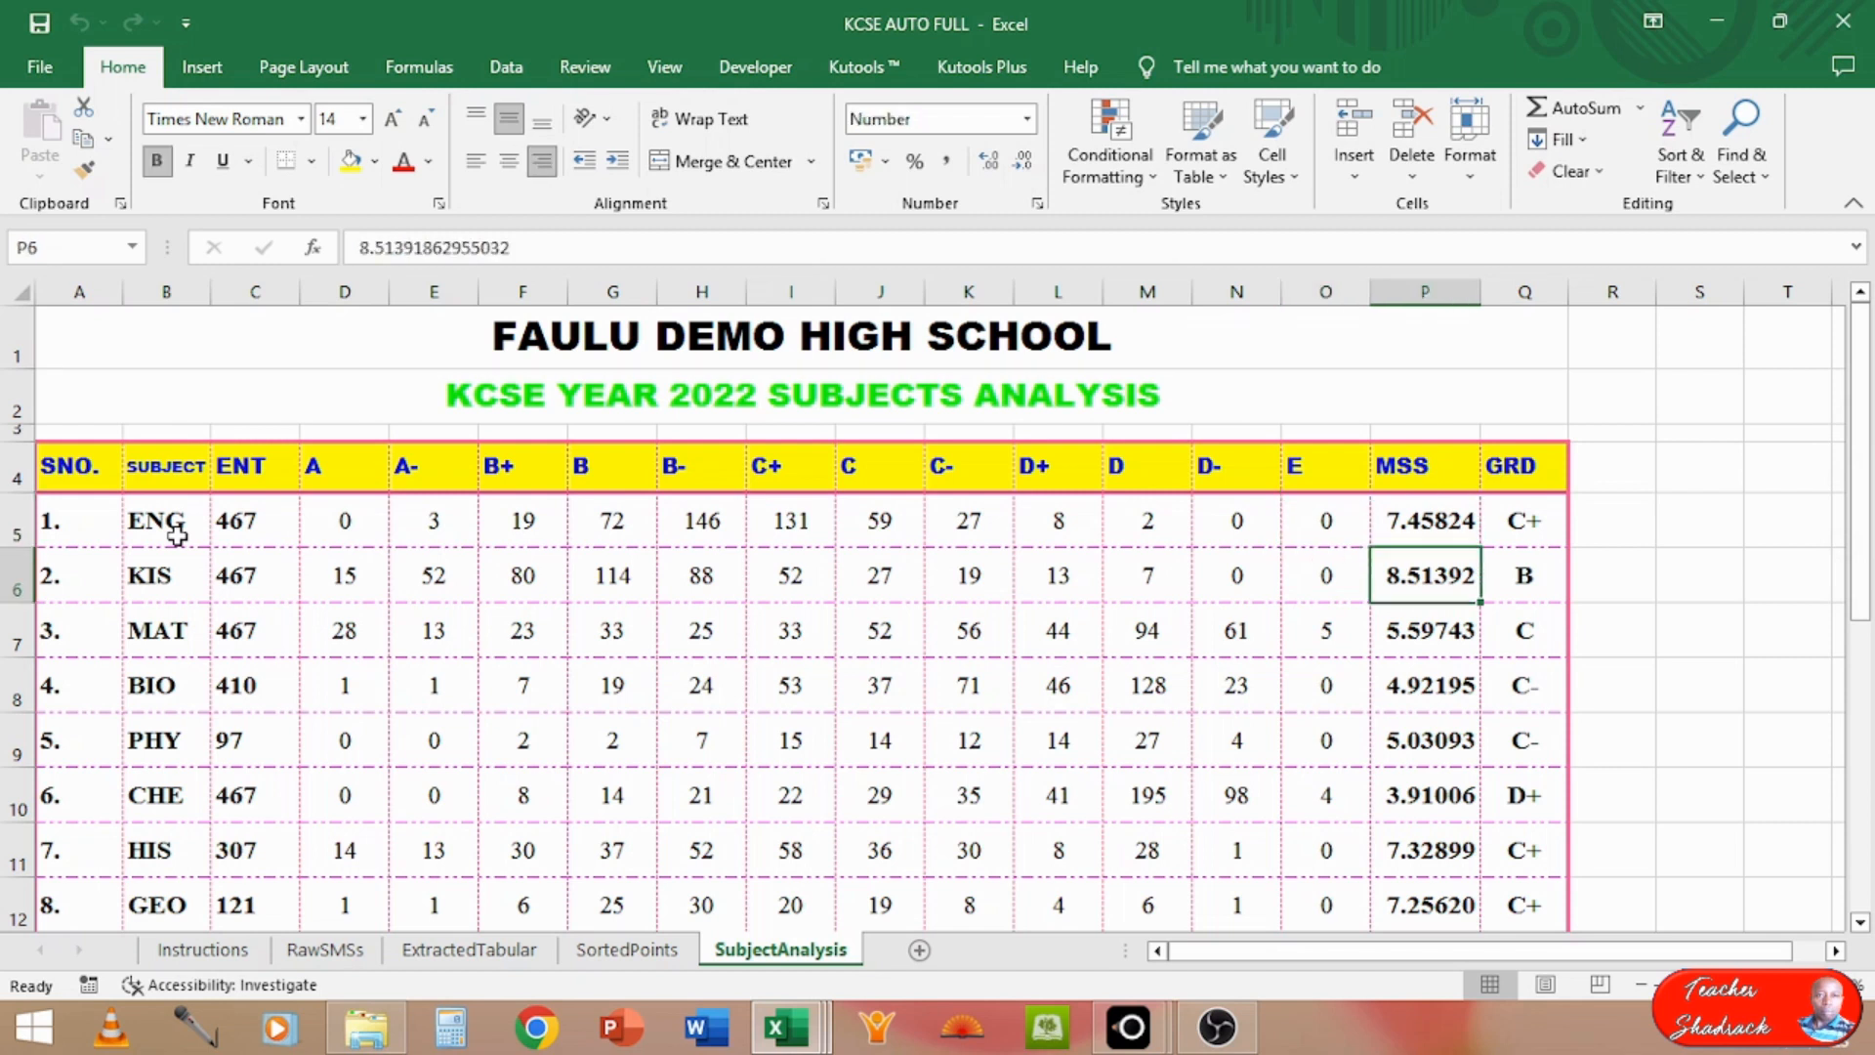
{"action": "key", "text": "Down"}
{"action": "key", "text": "Down"}
{"action": "key", "text": "Down"}
{"action": "key", "text": "Down"}
{"action": "key", "text": "Down"}
{"action": "key", "text": "Down"}
{"action": "key", "text": "Down"}
{"action": "key", "text": "Down"}
{"action": "key", "text": "Down"}
{"action": "key", "text": "Down"}
{"action": "key", "text": "Down"}
{"action": "key", "text": "Down"}
{"action": "key", "text": "Down"}
{"action": "key", "text": "Down"}
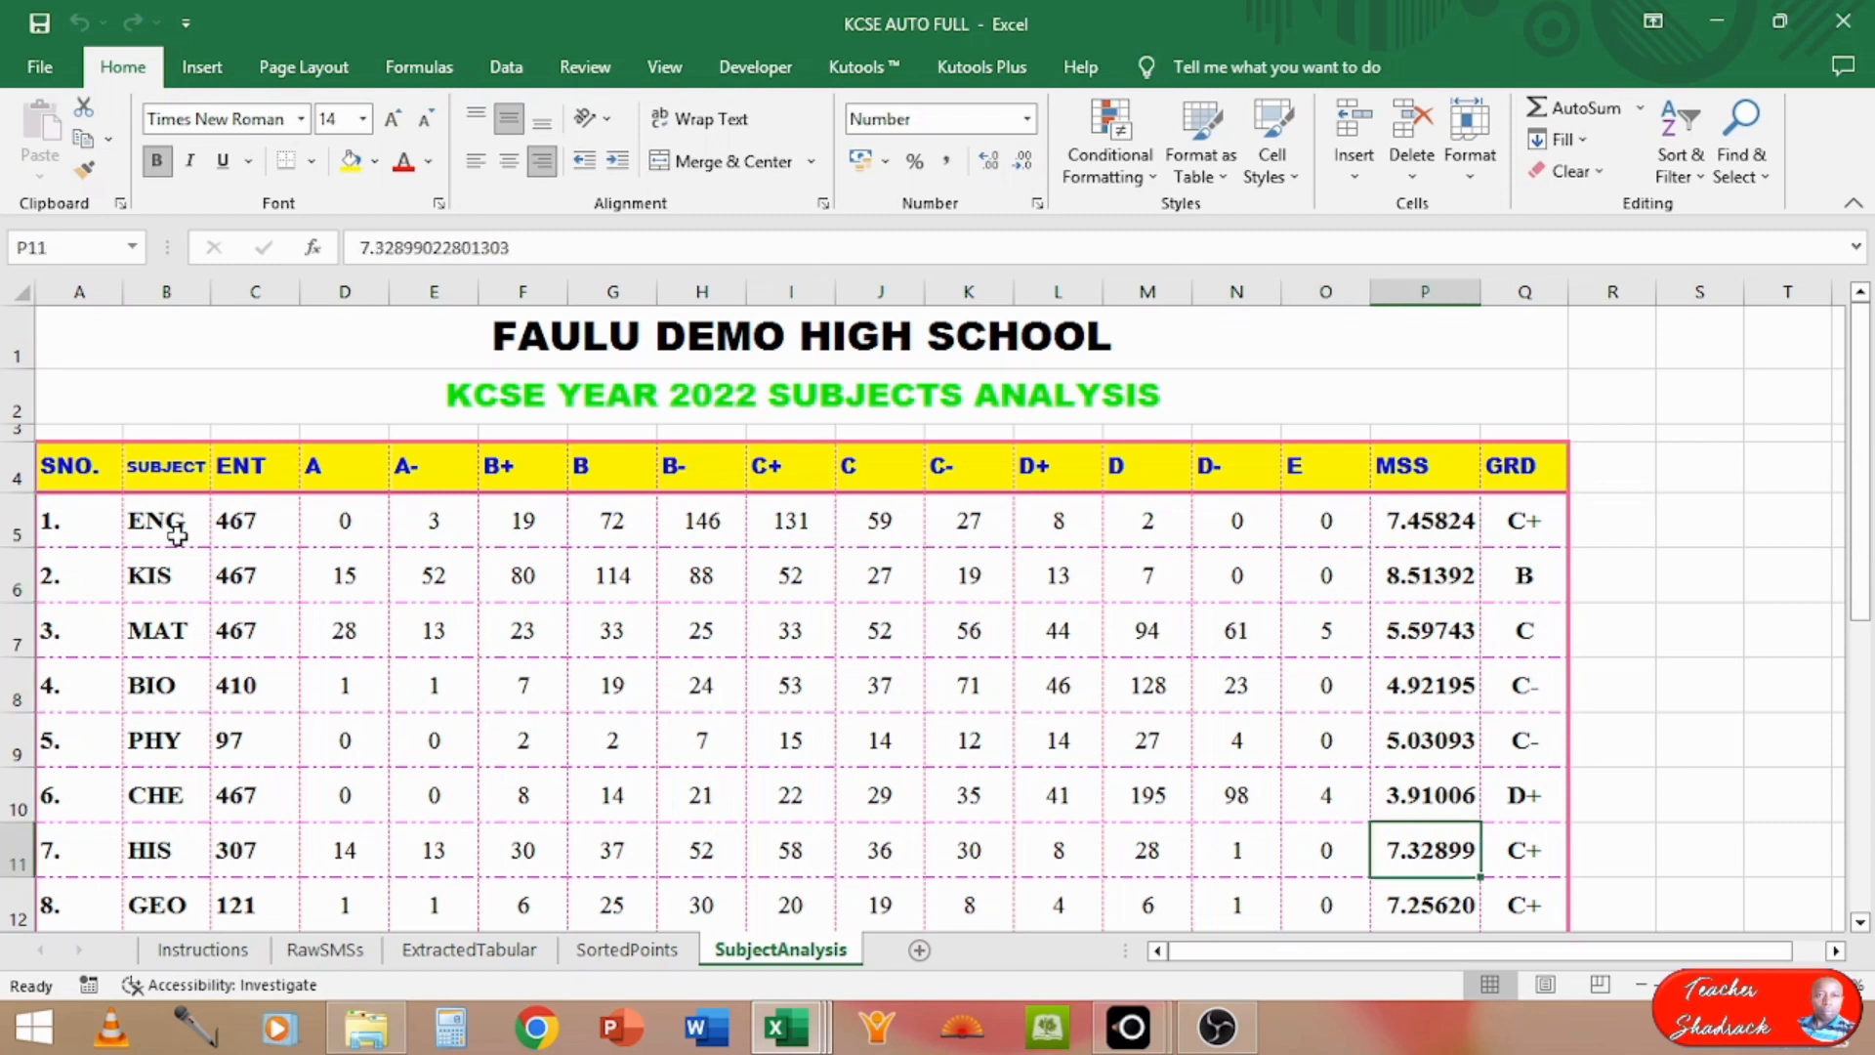
{"action": "key", "text": "Up"}
{"action": "key", "text": "Up"}
{"action": "key", "text": "Up"}
{"action": "key", "text": "Up"}
{"action": "key", "text": "Up"}
{"action": "key", "text": "Up"}
{"action": "key", "text": "Up"}
{"action": "key", "text": "Up"}
{"action": "key", "text": "Up"}
{"action": "key", "text": "Up"}
{"action": "key", "text": "Up"}
{"action": "key", "text": "Up"}
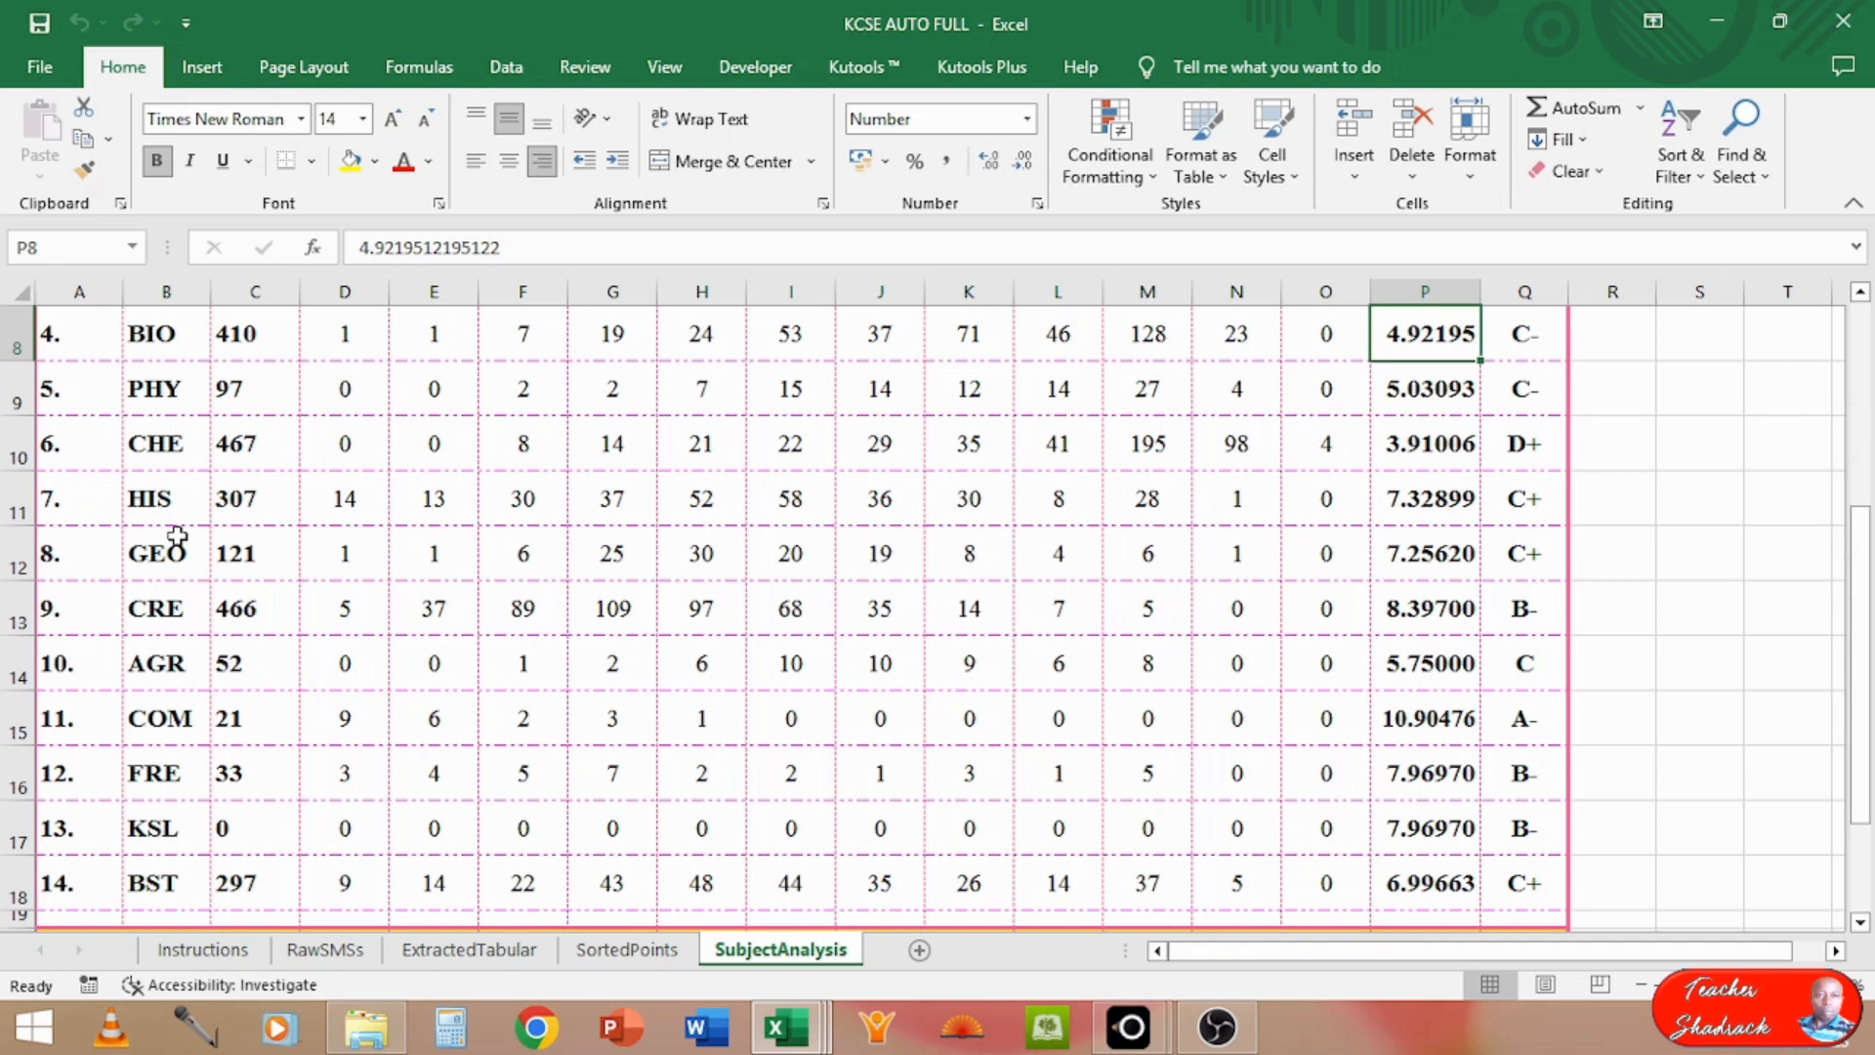
{"action": "key", "text": "ctrl+Home"}
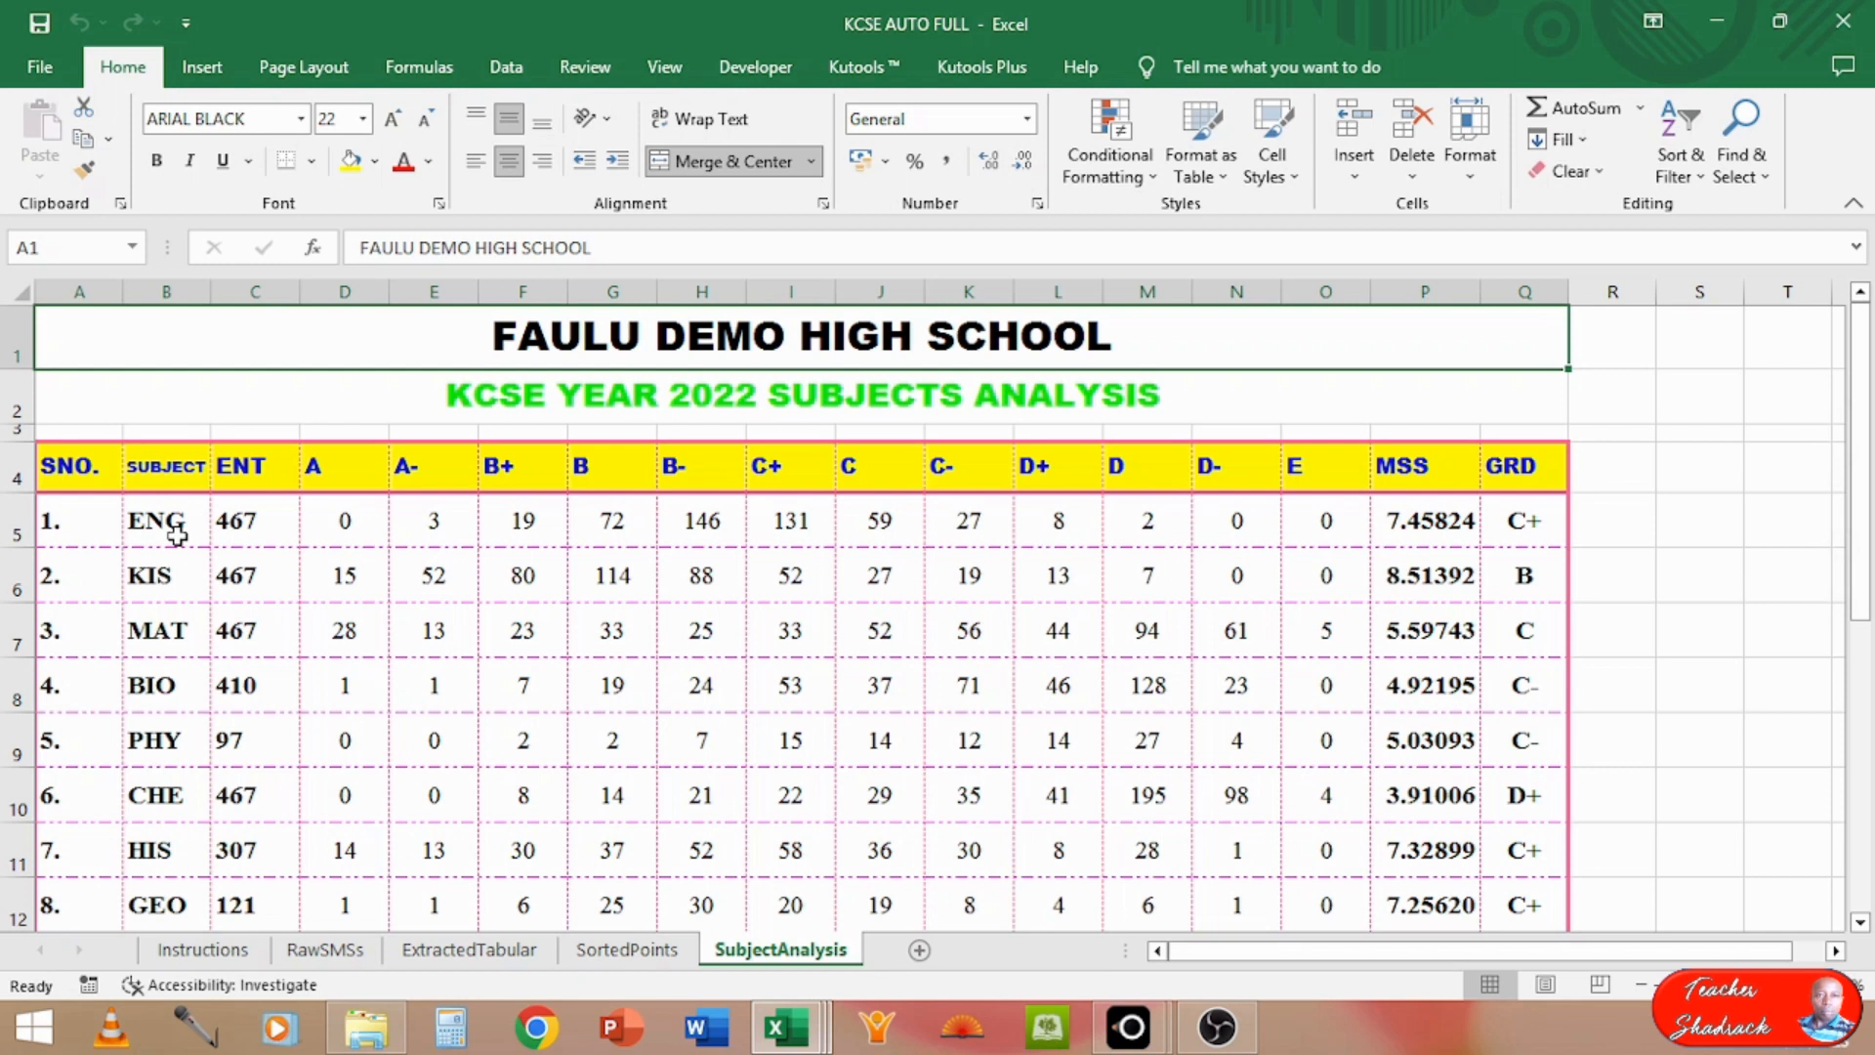
{"action": "left_click", "coordinate": [173, 952]}
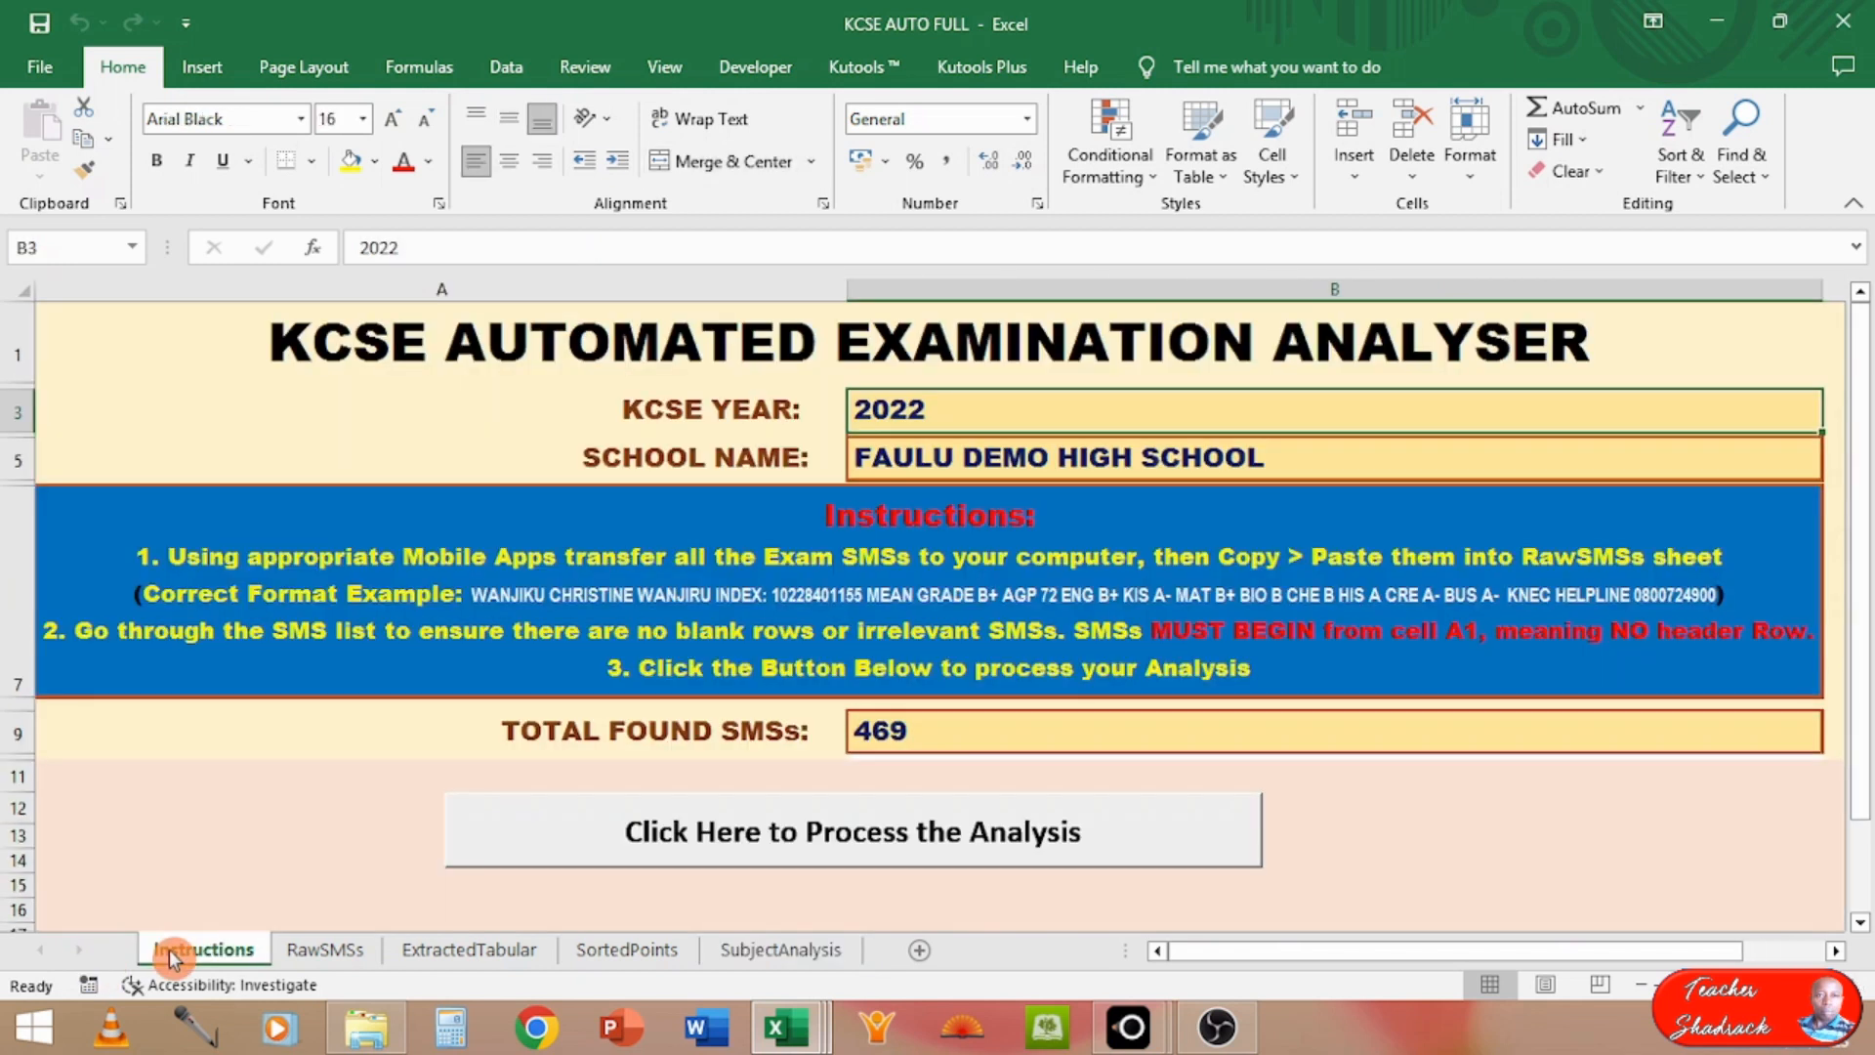